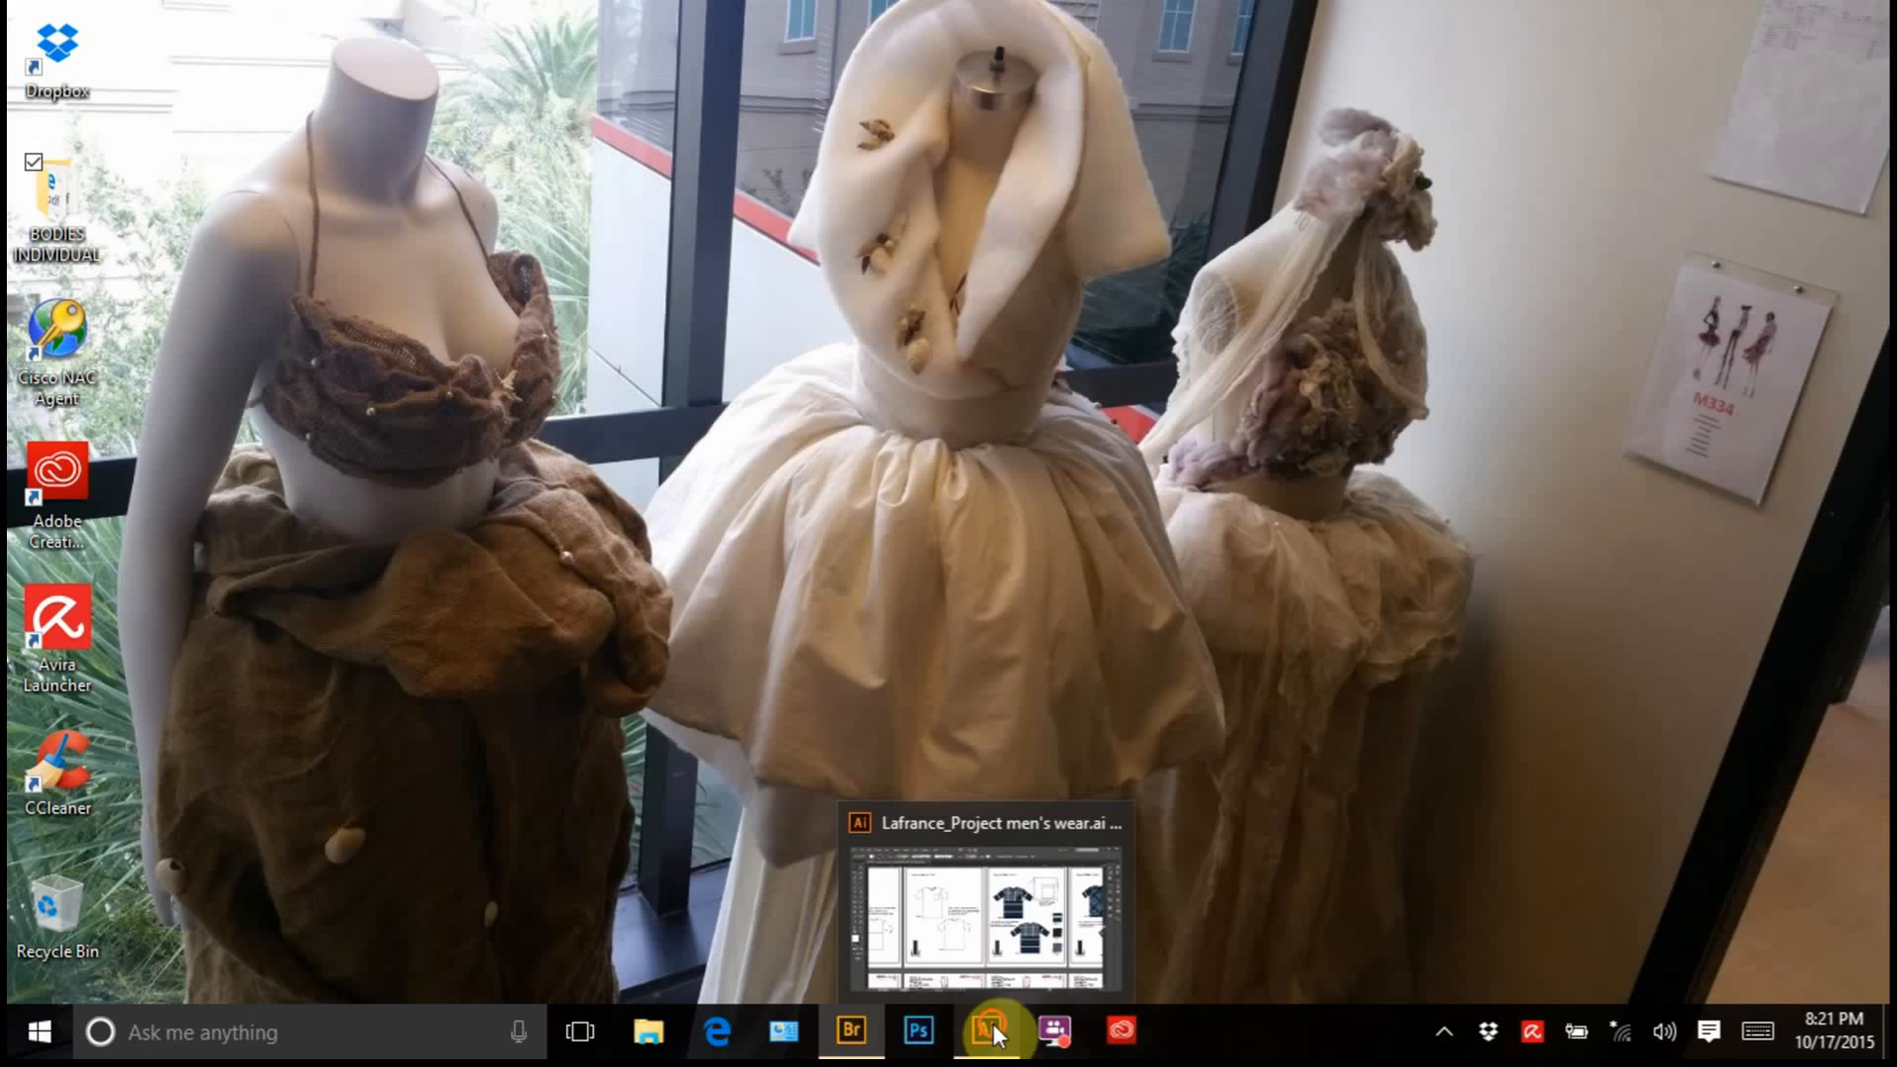
# Switch to Illustrator and examine the men's T-shirt pages and the T-shirt outlines traced over the male croquis templates below them
pyautogui.click(985, 1030)
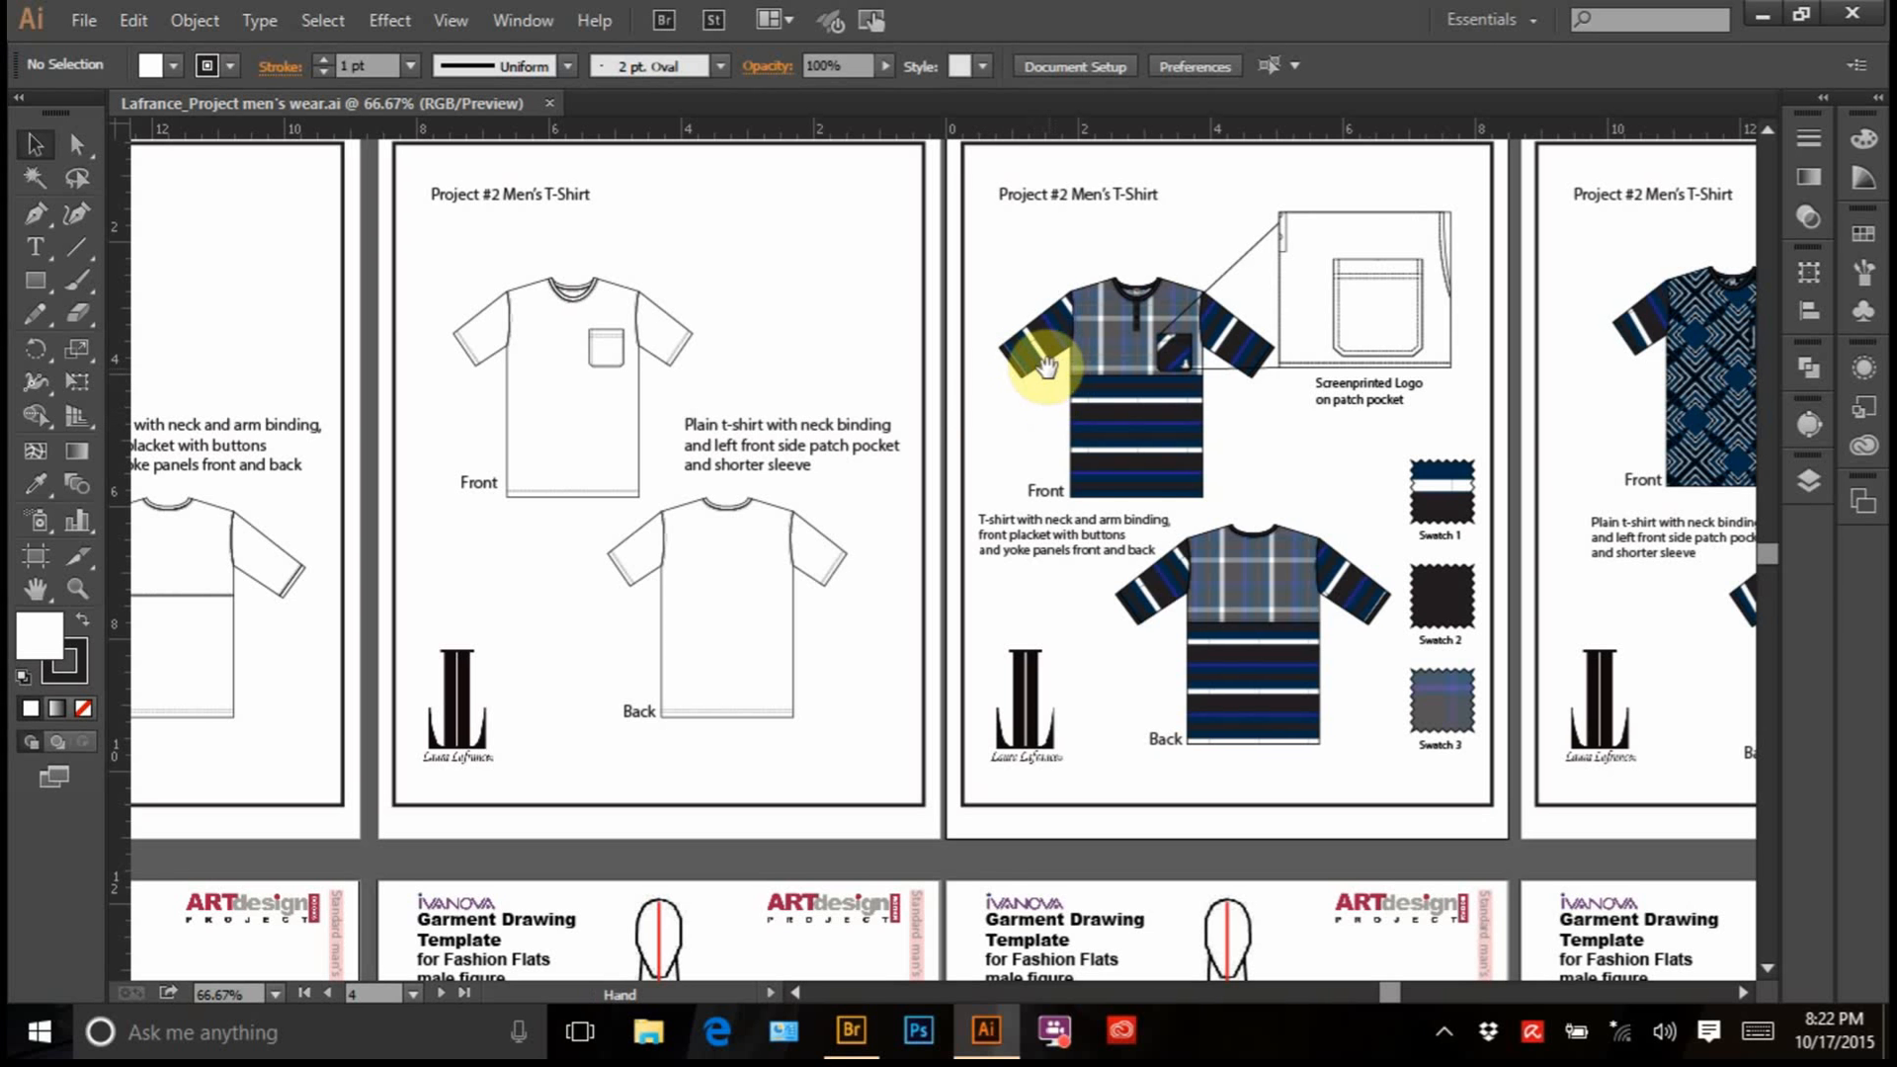
pyautogui.moveTo(1029, 365); pyautogui.dragTo(1122, 374)
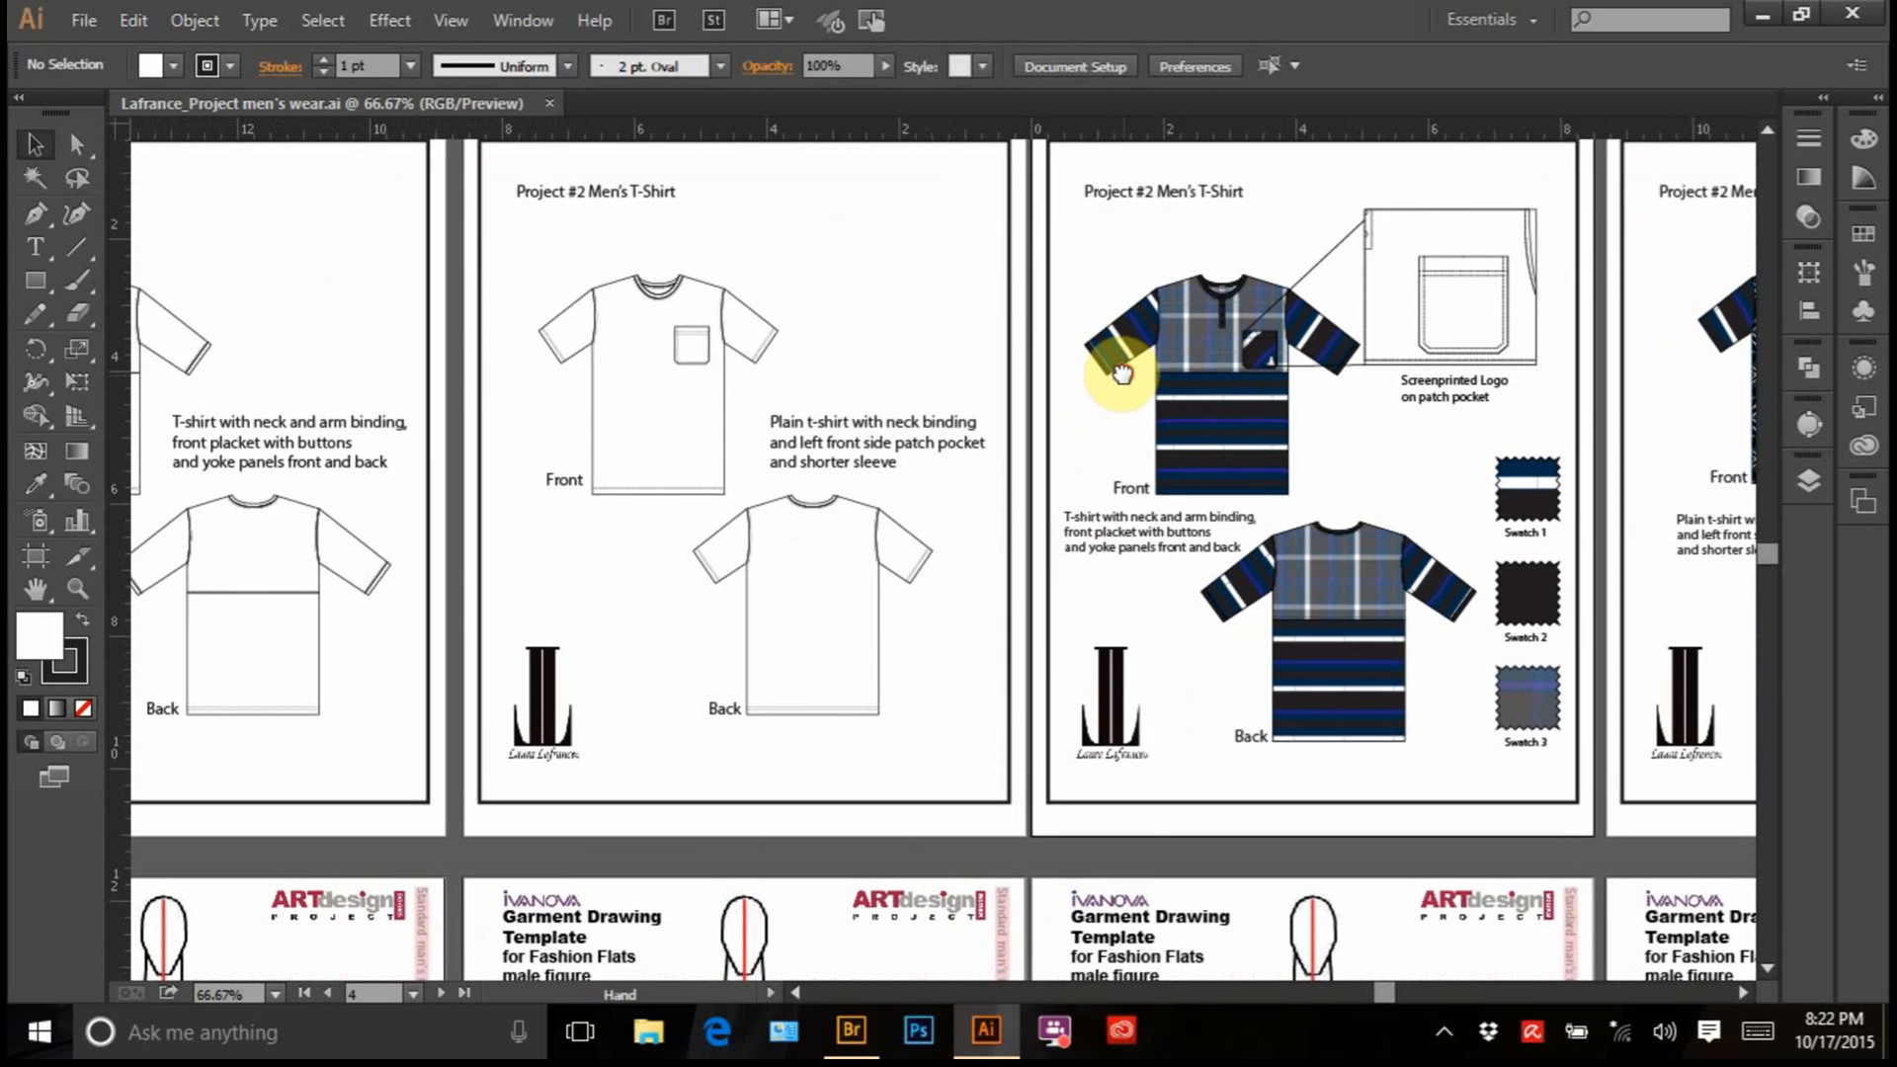
pyautogui.scroll(-4, 1003, 499)
pyautogui.scroll(-2, 987, 355)
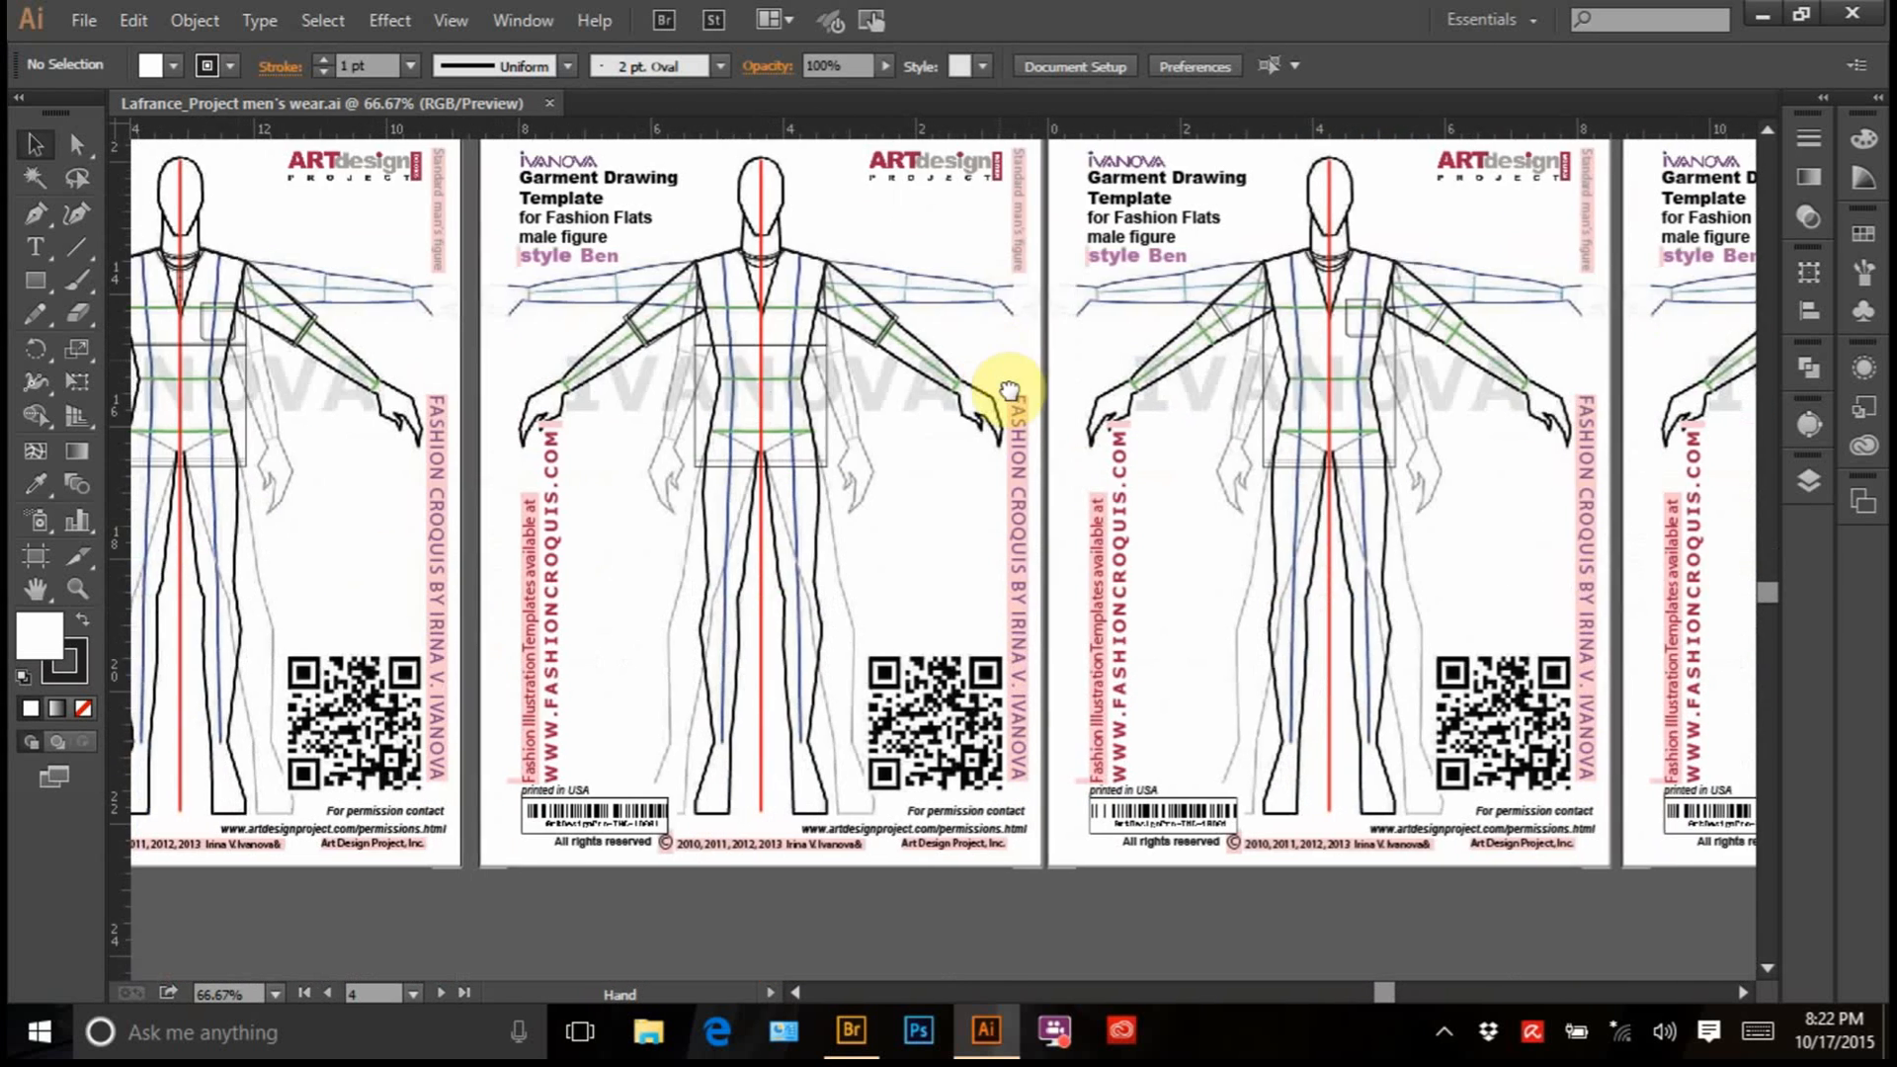
pyautogui.moveTo(1008, 390); pyautogui.dragTo(1026, 432)
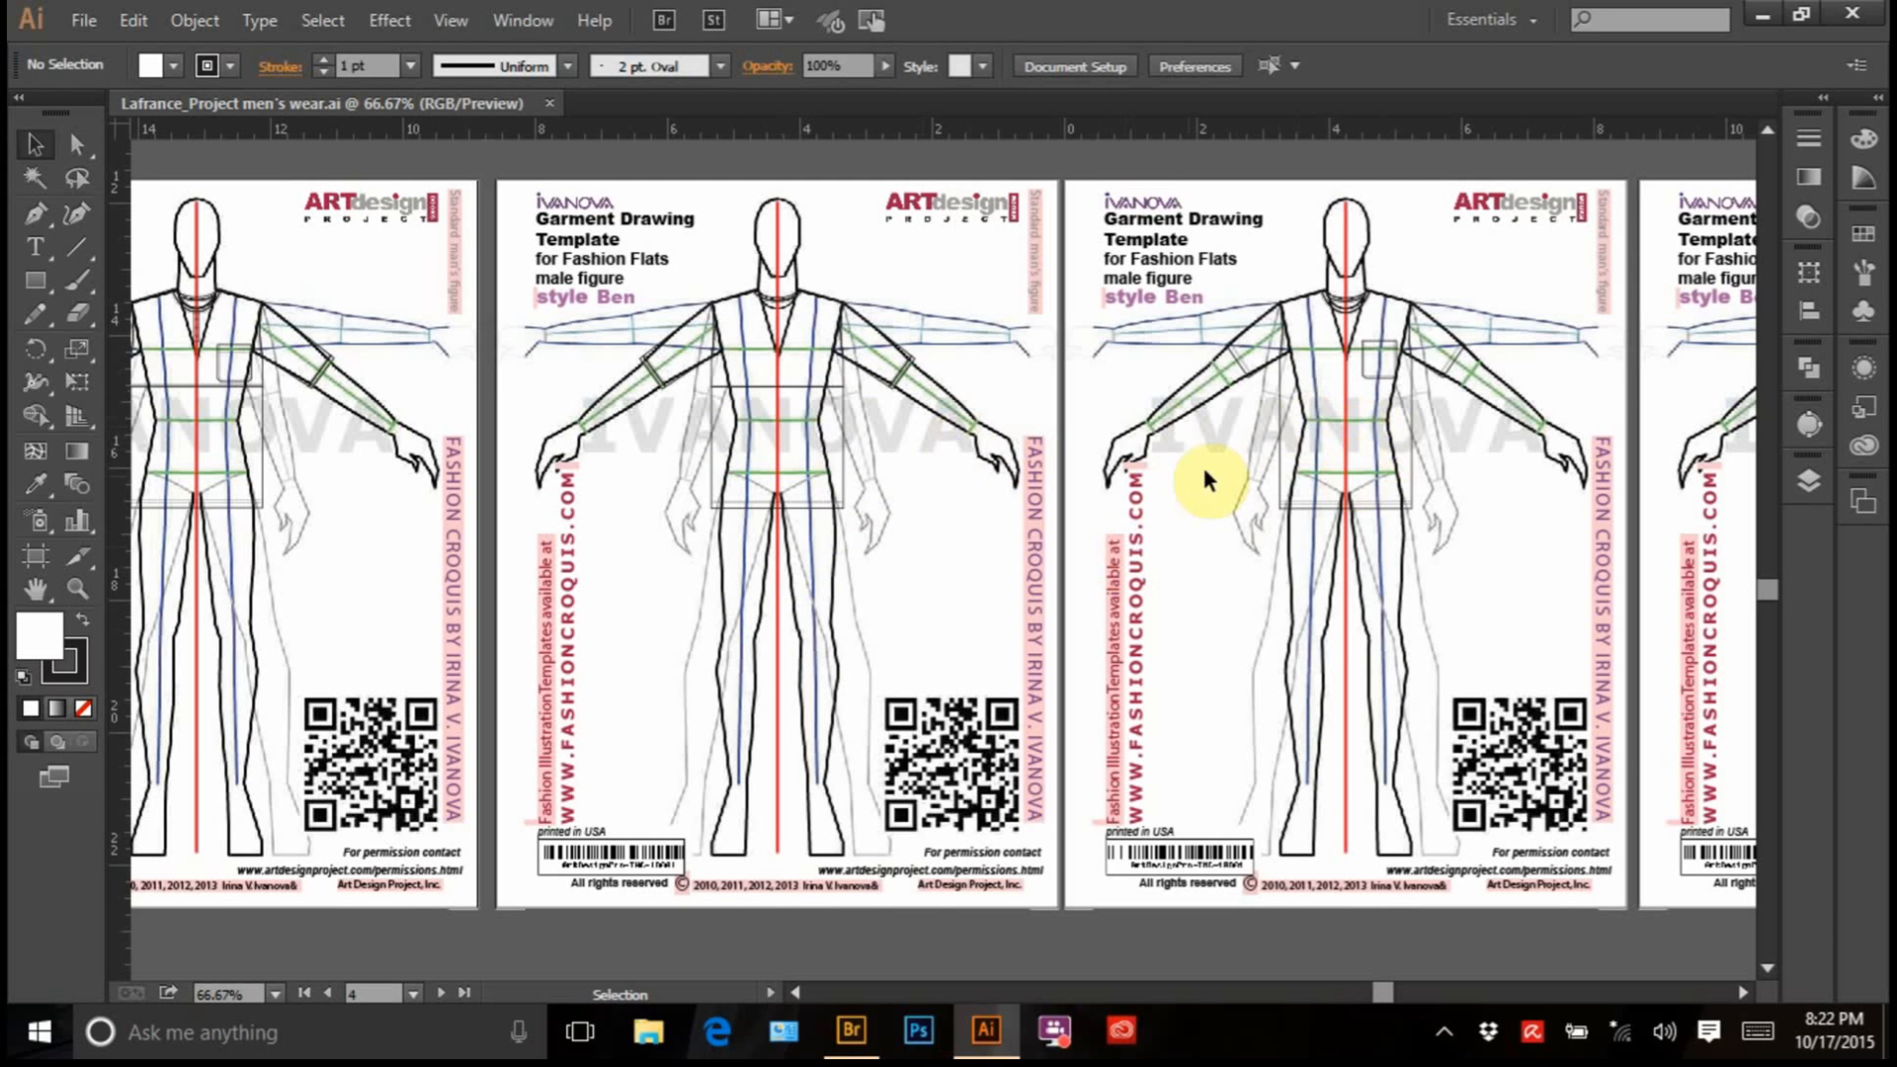
pyautogui.moveTo(1329, 311); pyautogui.dragTo(923, 381)
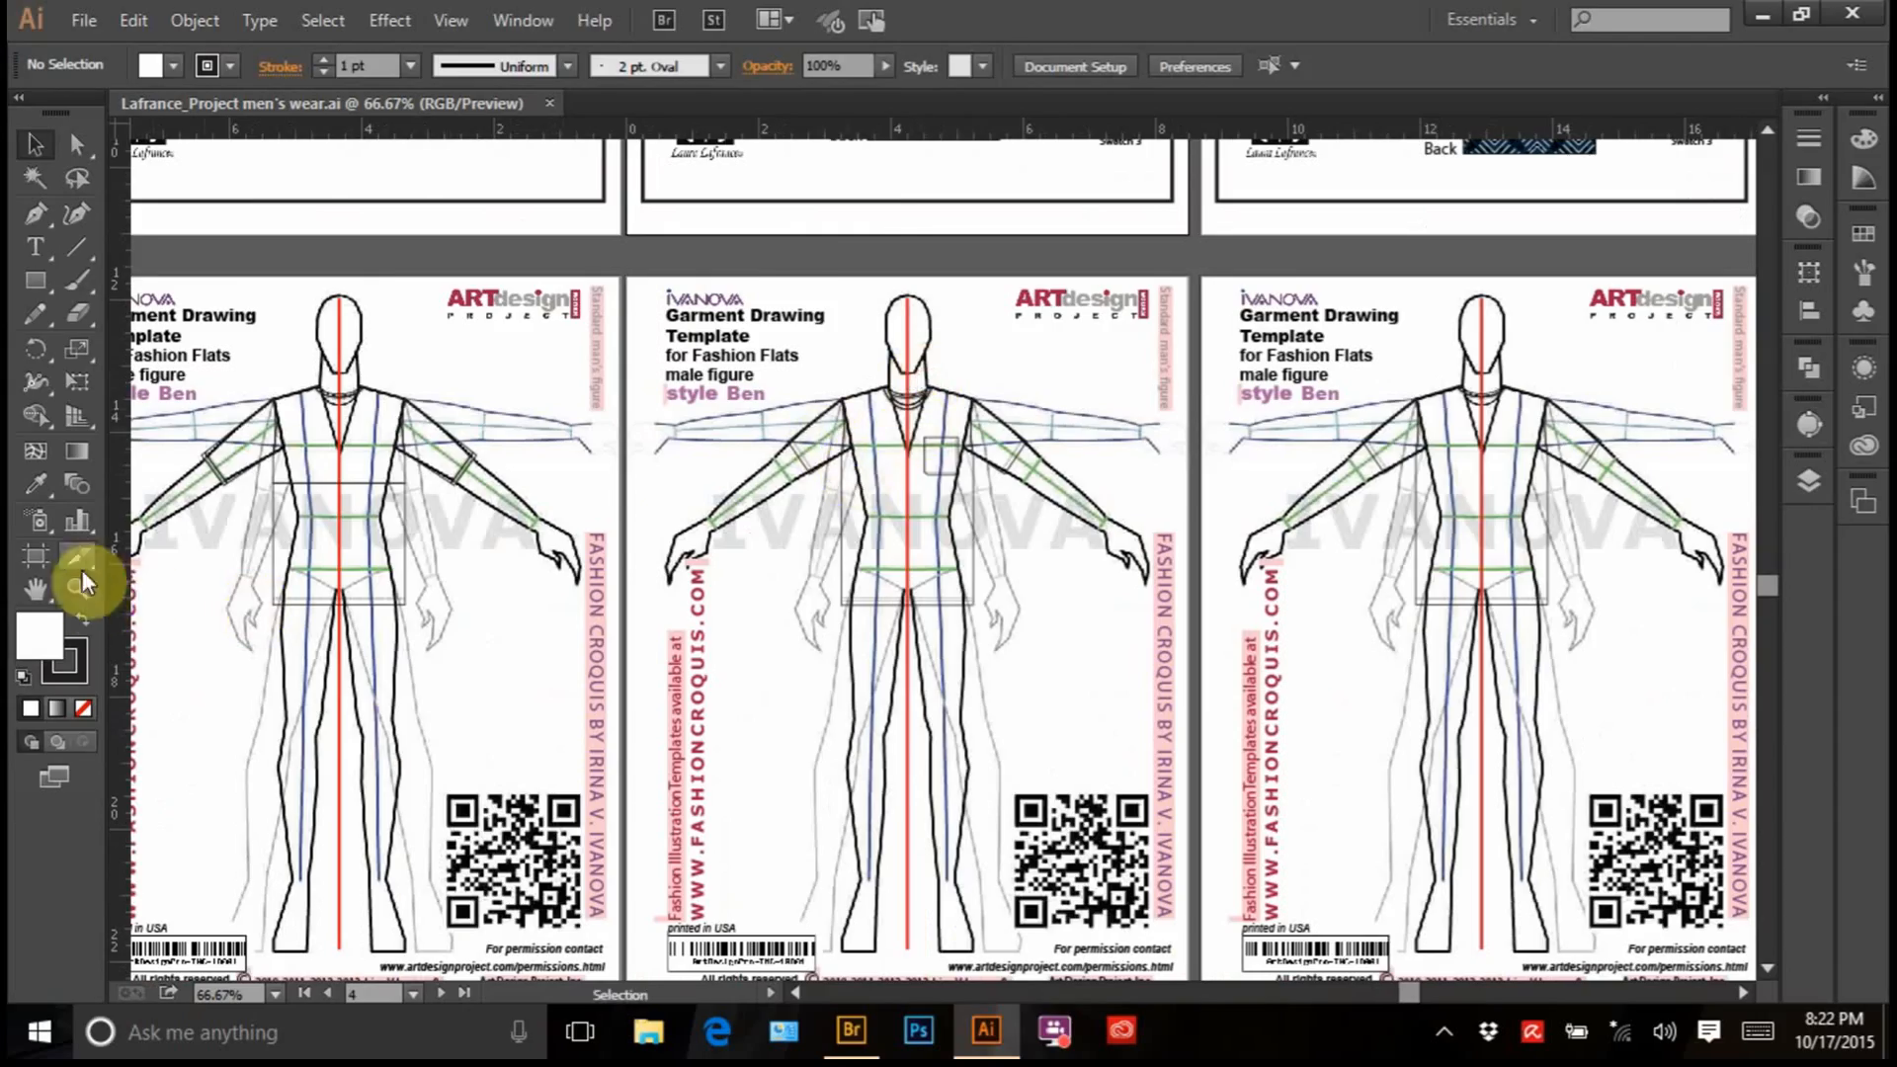
pyautogui.moveTo(776, 359); pyautogui.dragTo(1042, 630)
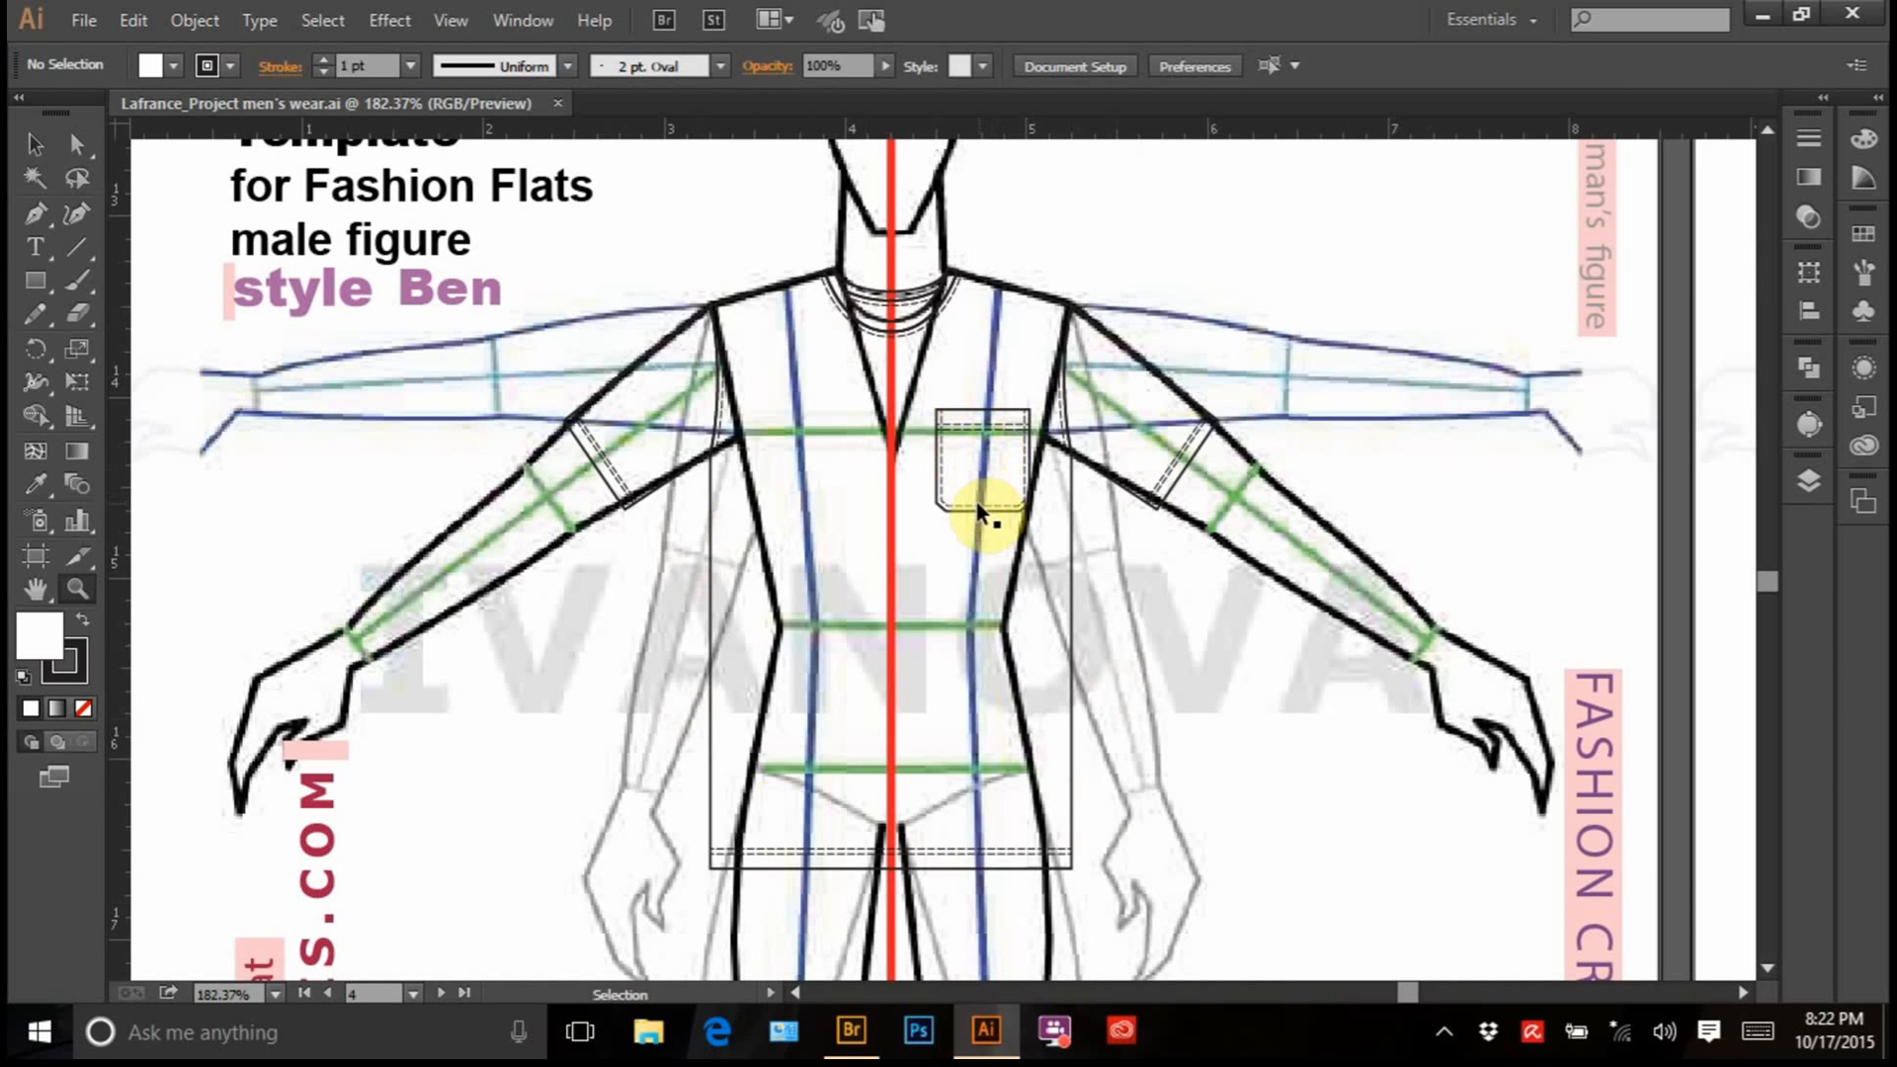
pyautogui.hotkey('ctrl', '-')
pyautogui.hotkey('ctrl', '-')
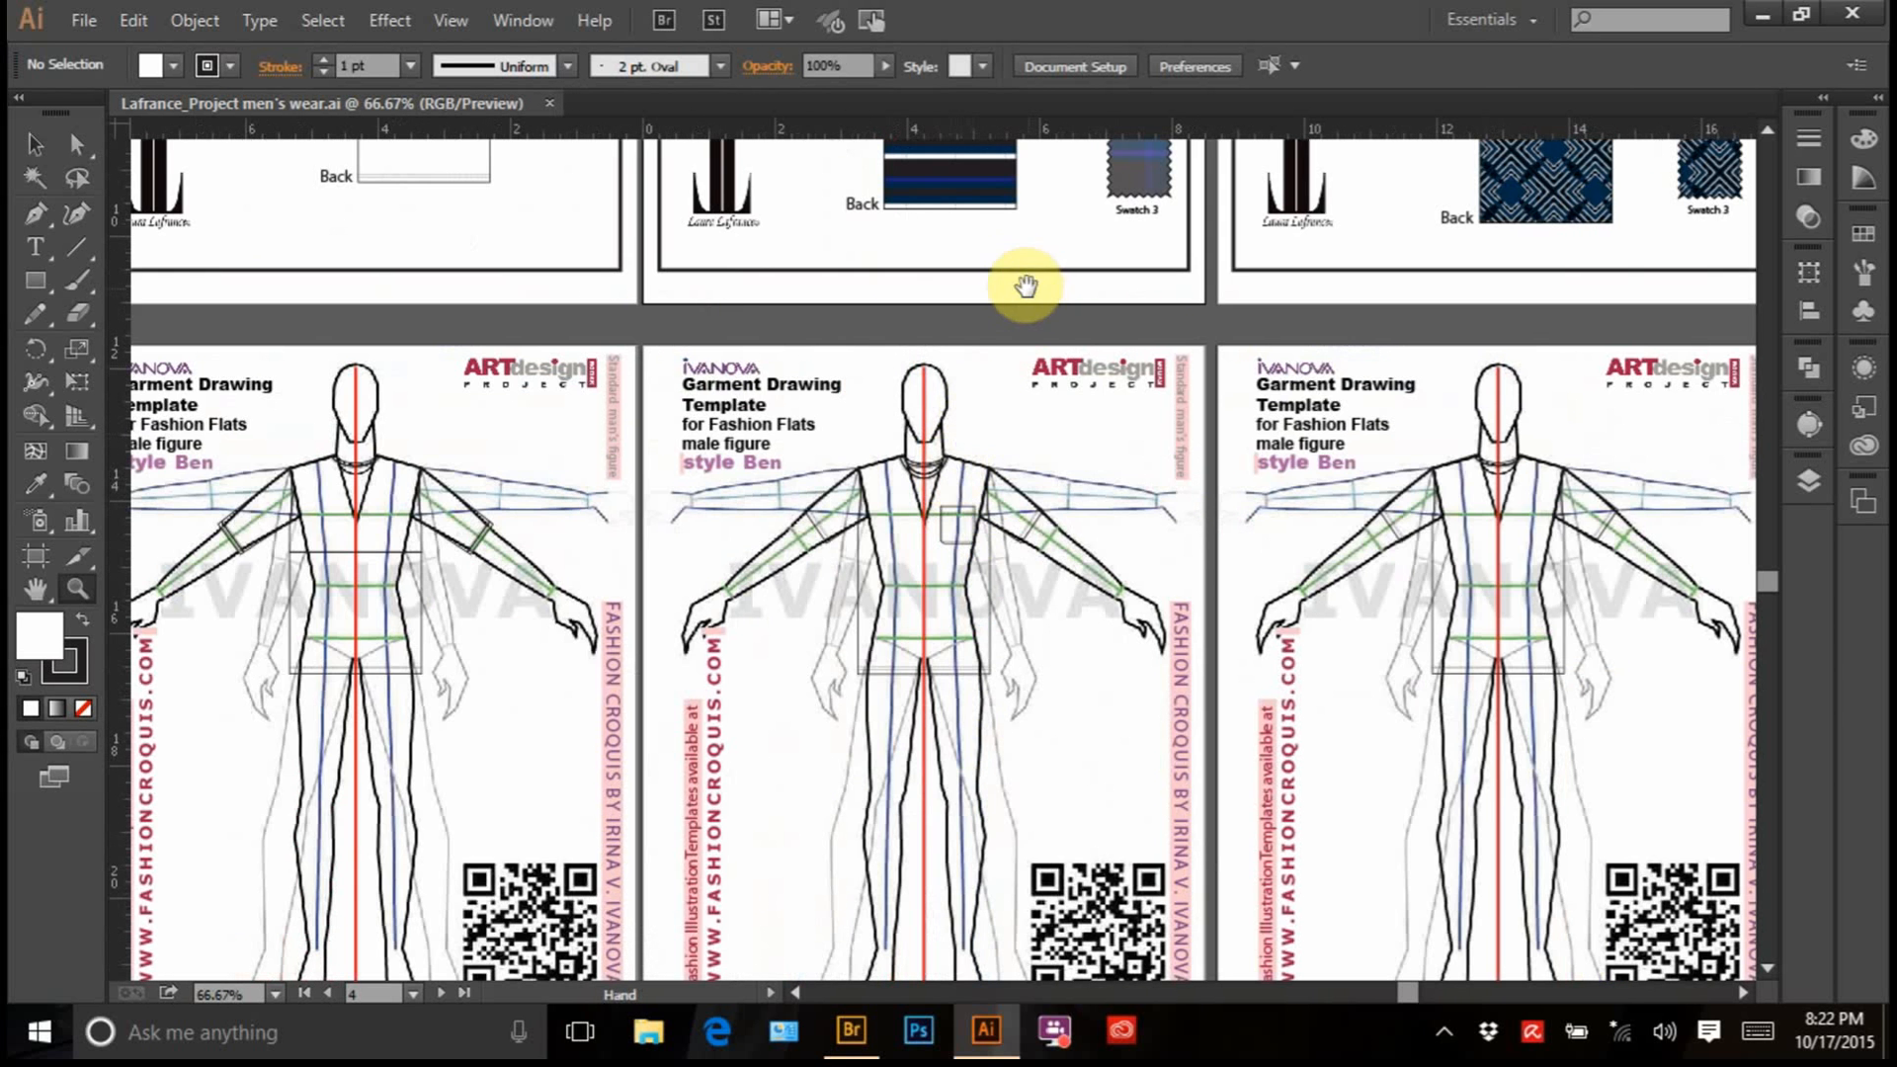
# Examine the finished plaid and striped T-shirt front, the template page beneath it, and the document's layer structure
pyautogui.moveTo(988, 499); pyautogui.dragTo(983, 588)
pyautogui.scroll(4, 983, 588)
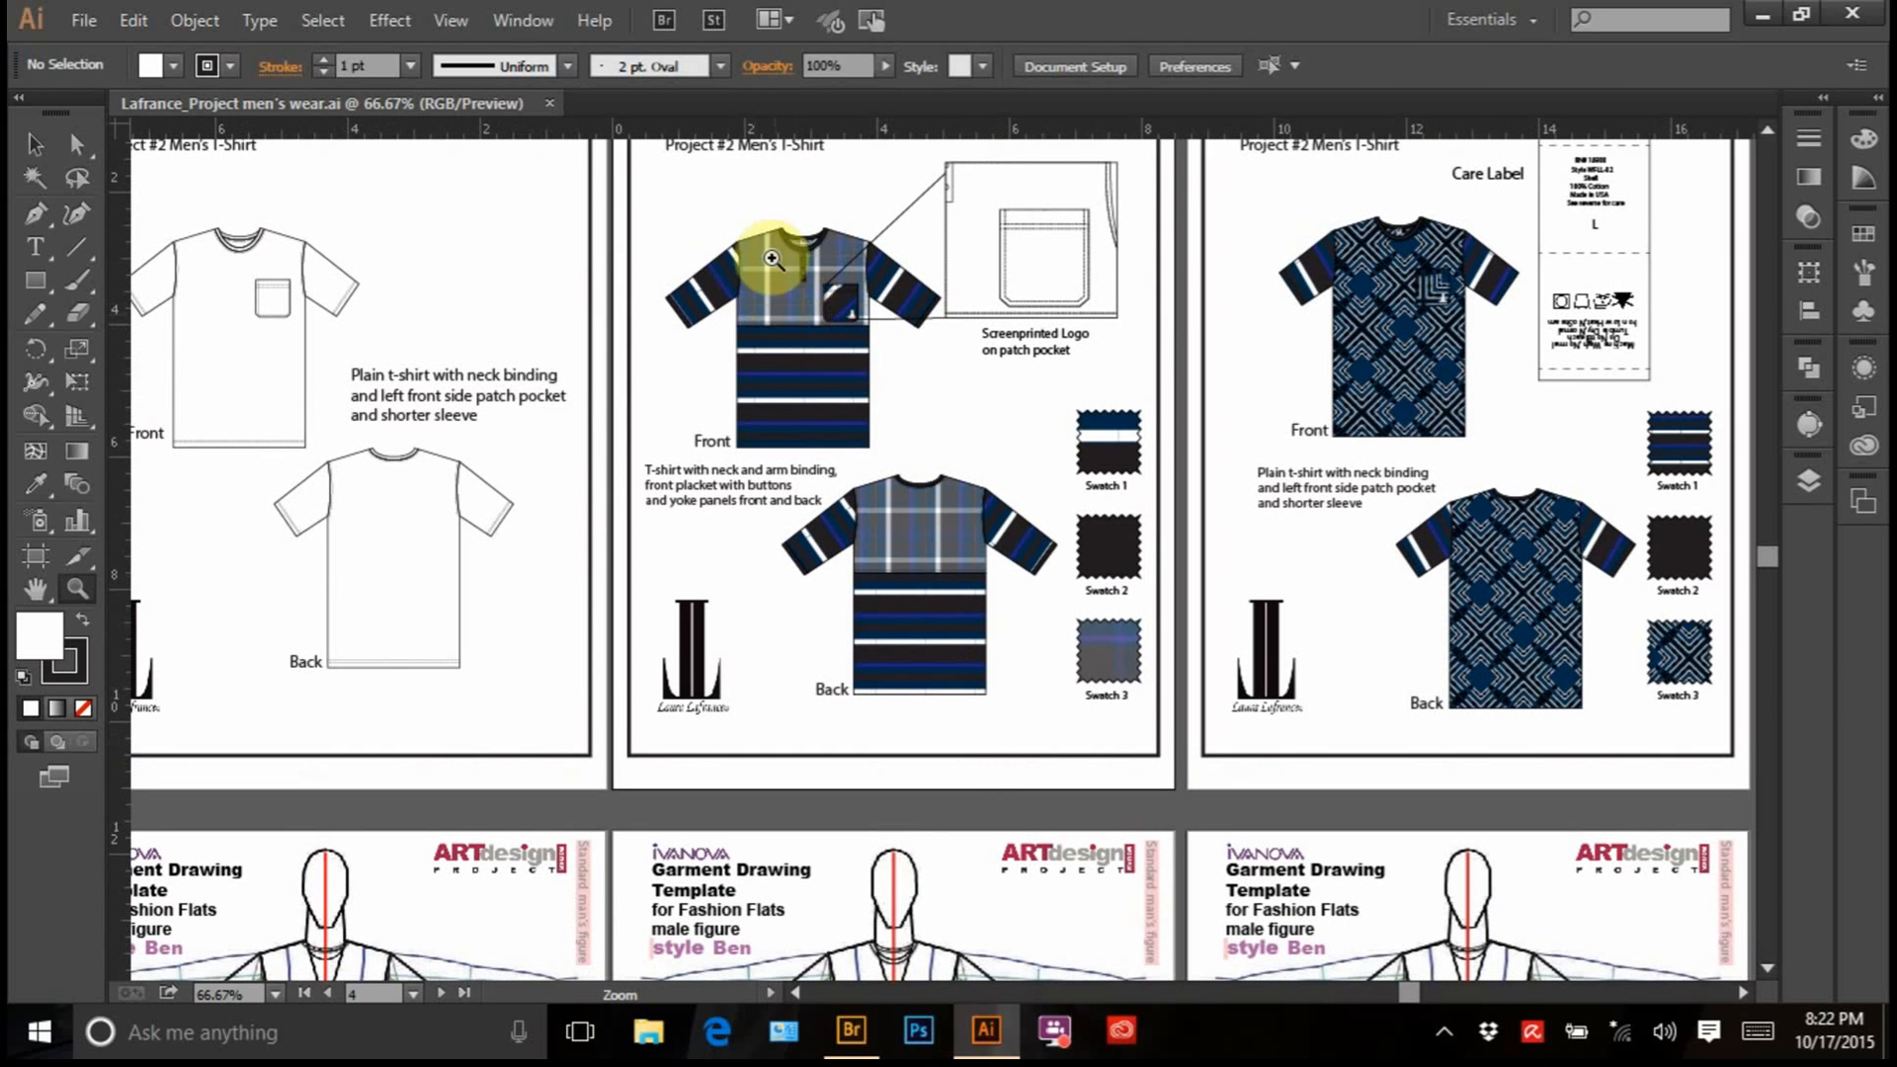
pyautogui.moveTo(932, 468); pyautogui.dragTo(910, 457)
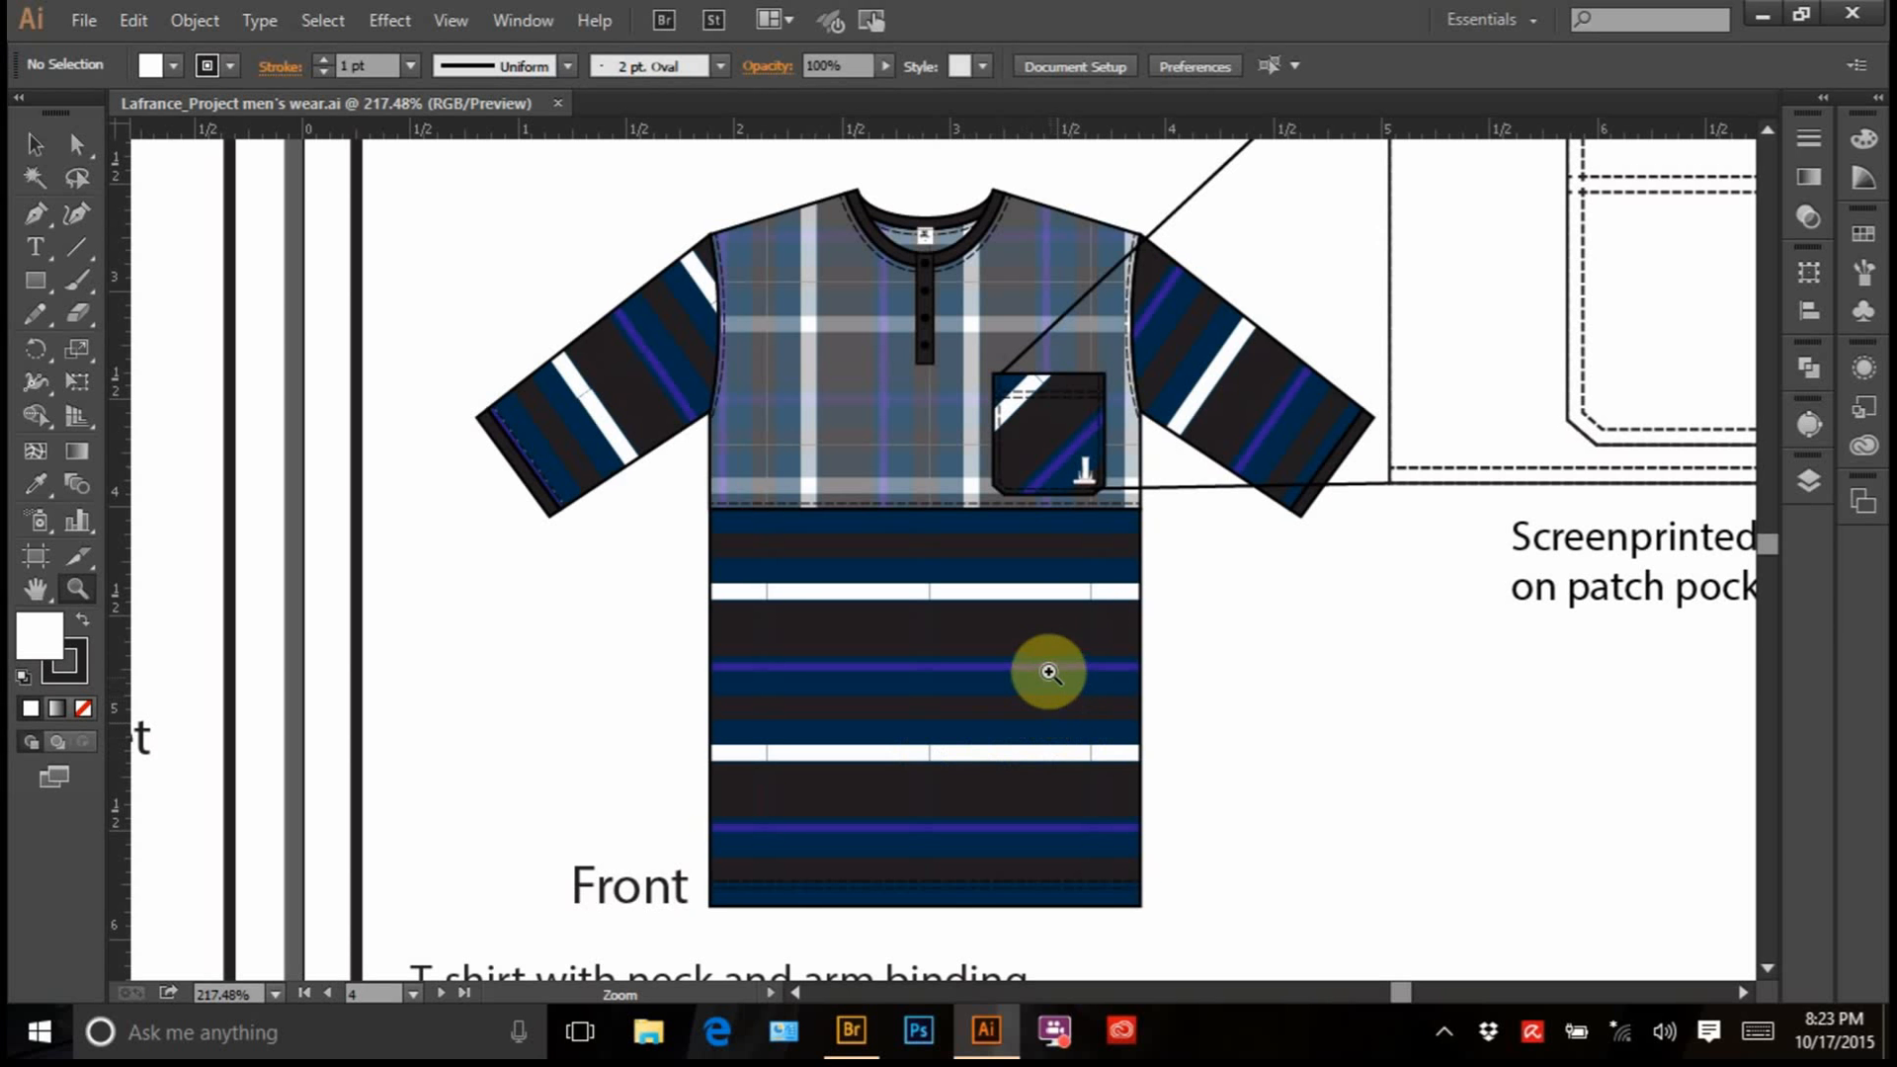
pyautogui.hotkey('ctrl', '1')
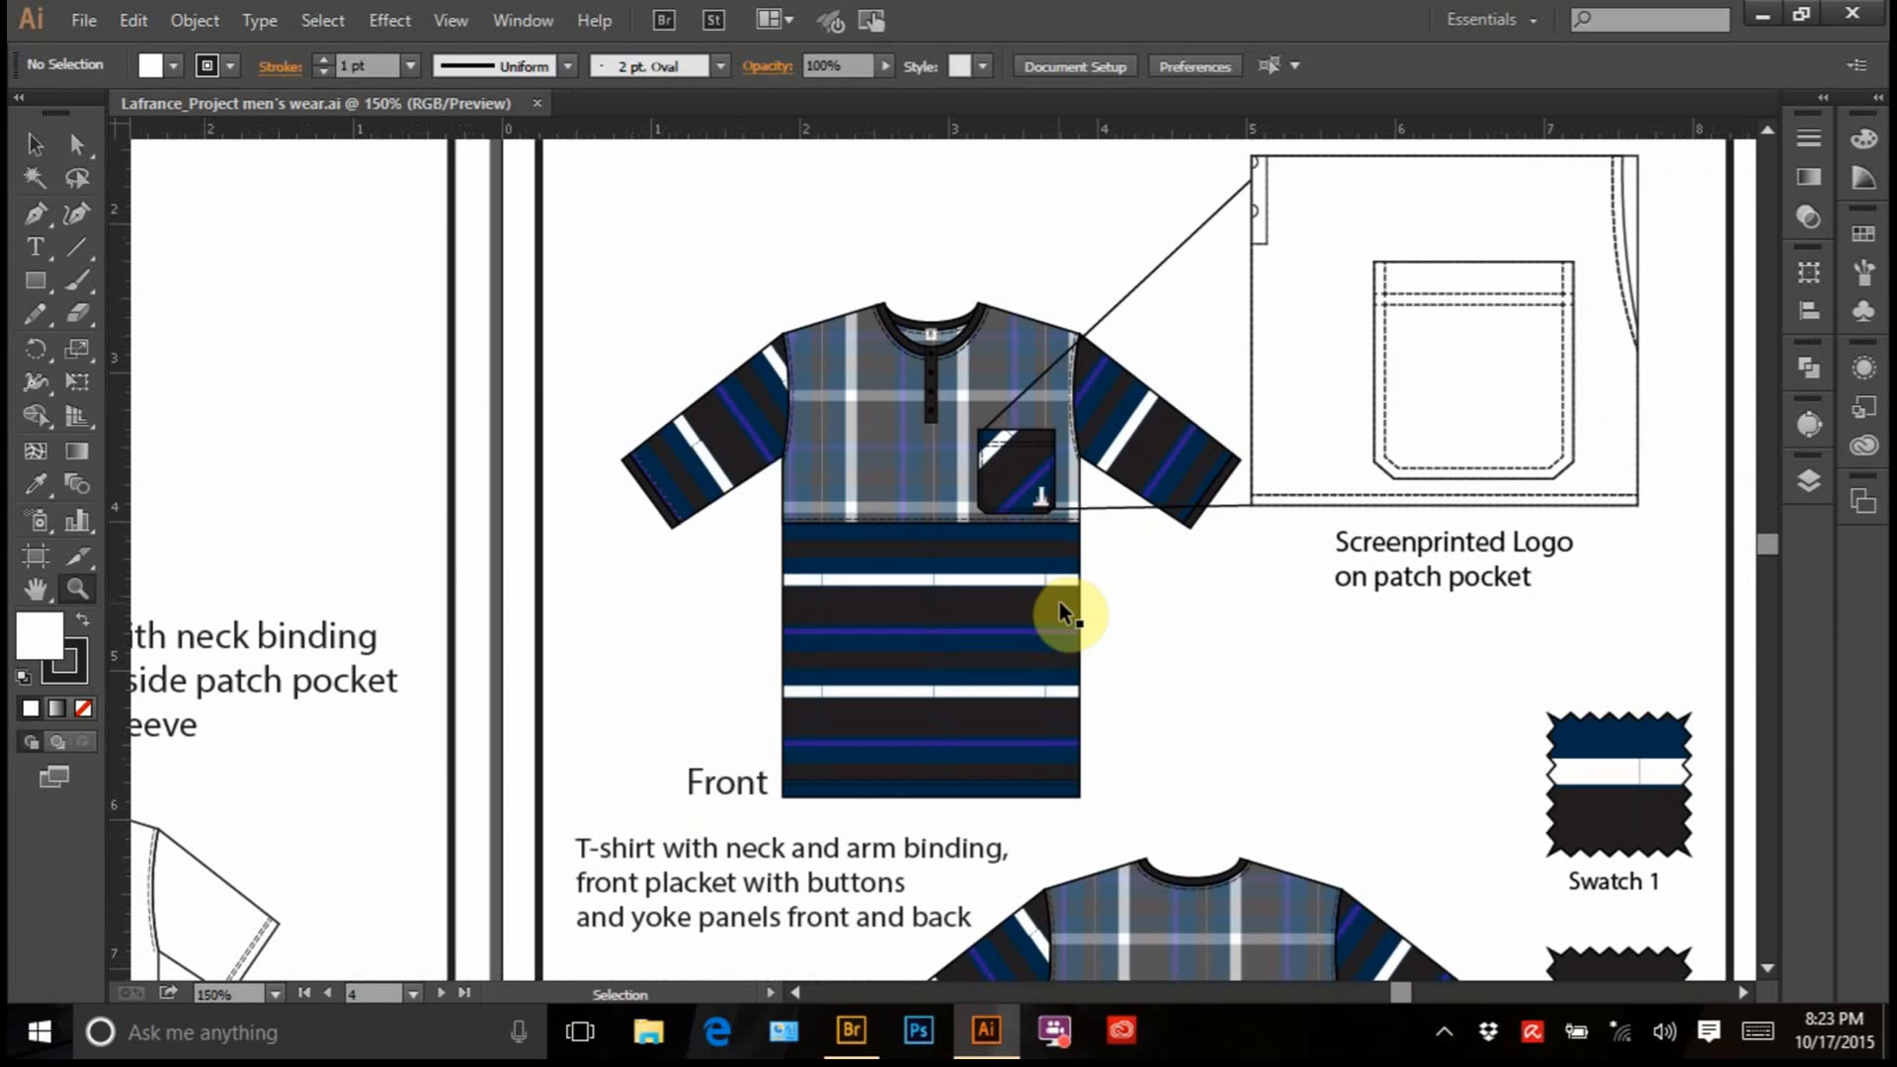
pyautogui.press('space')
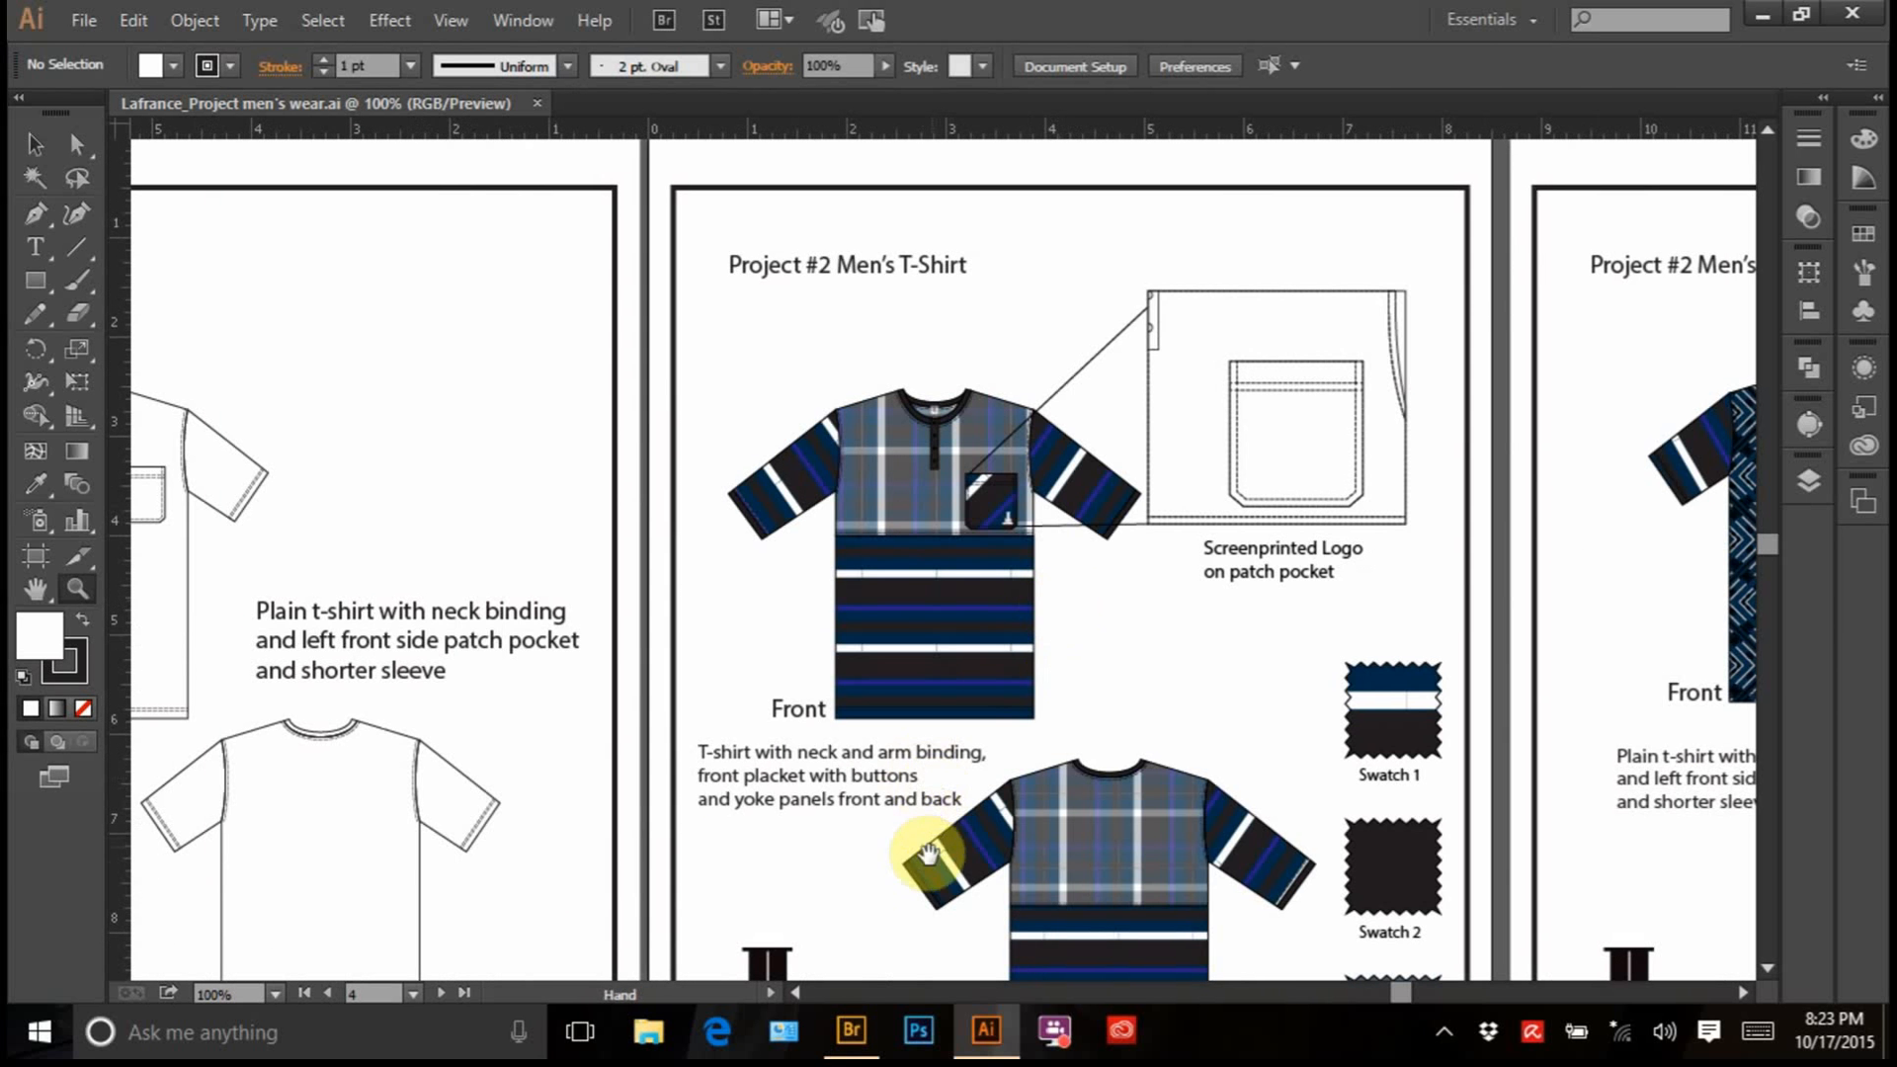
pyautogui.moveTo(929, 869); pyautogui.dragTo(994, 291)
pyautogui.moveTo(998, 793); pyautogui.dragTo(764, 261)
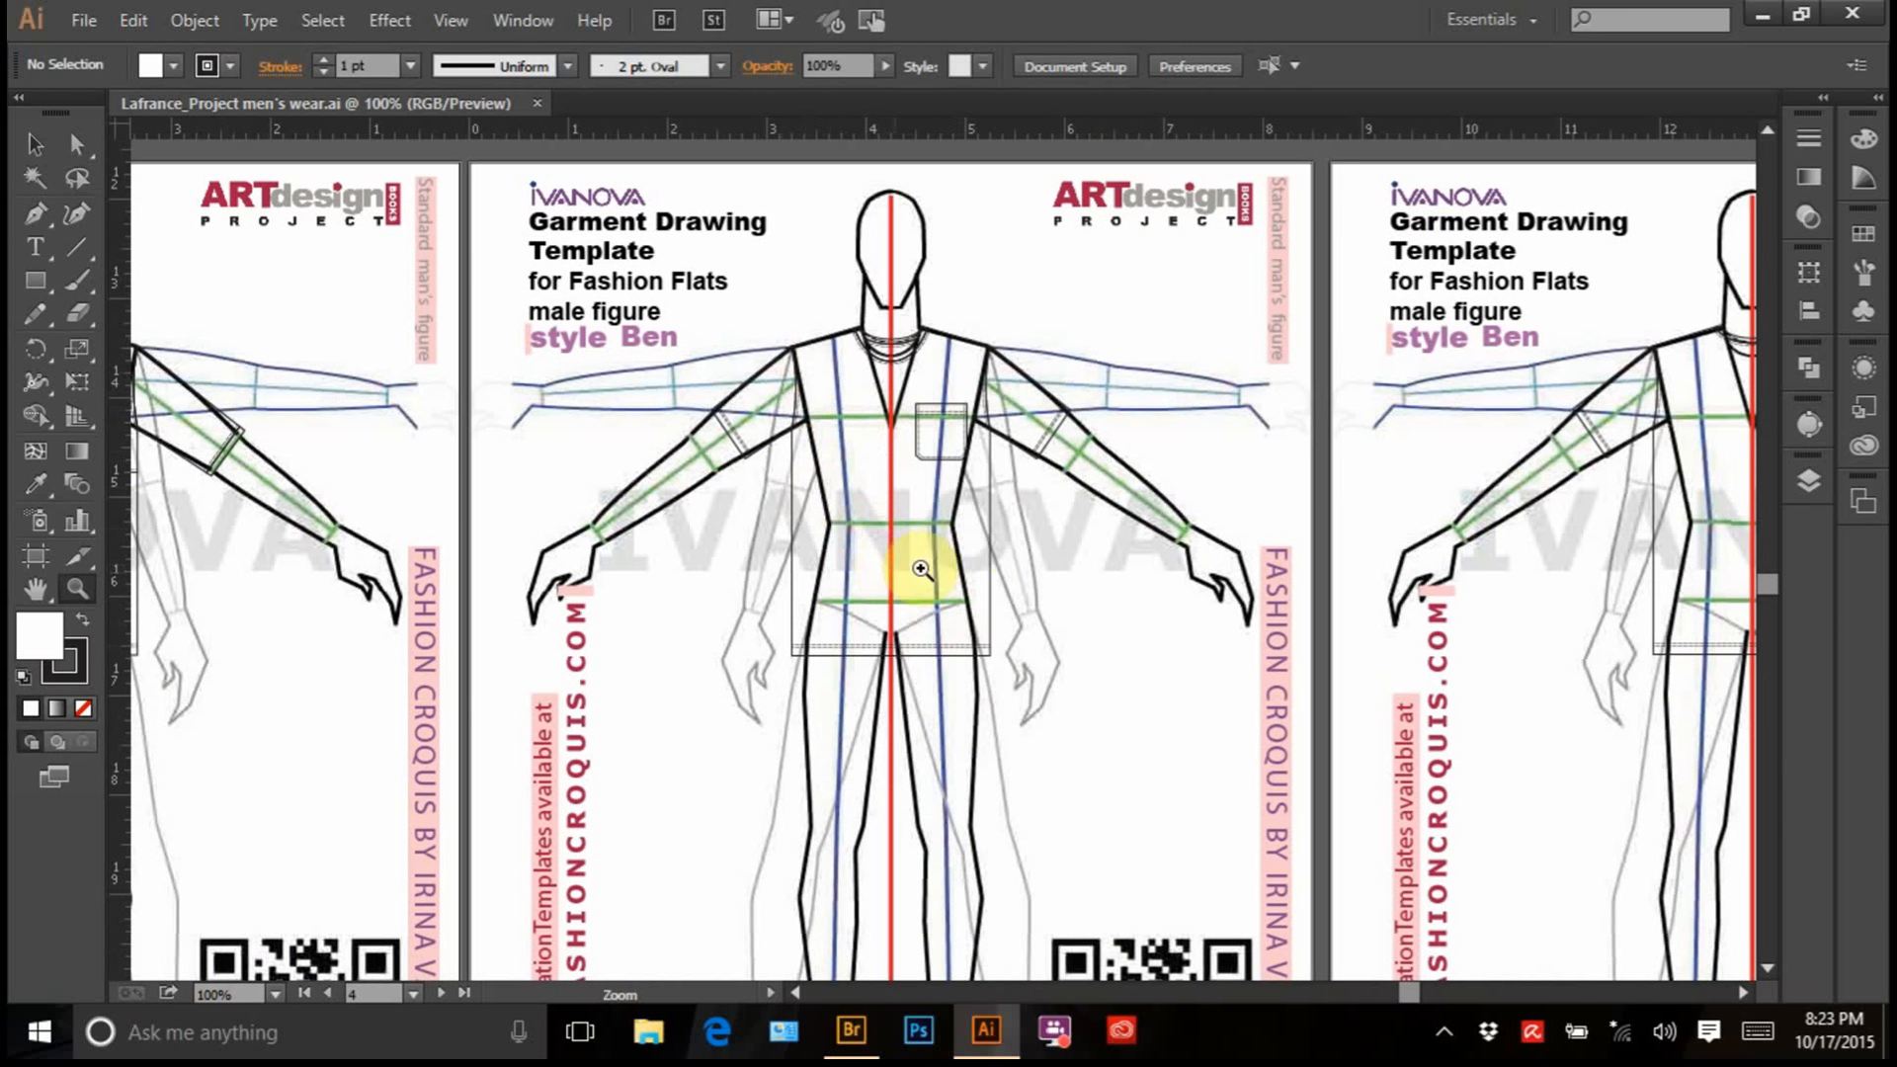
pyautogui.click(1809, 481)
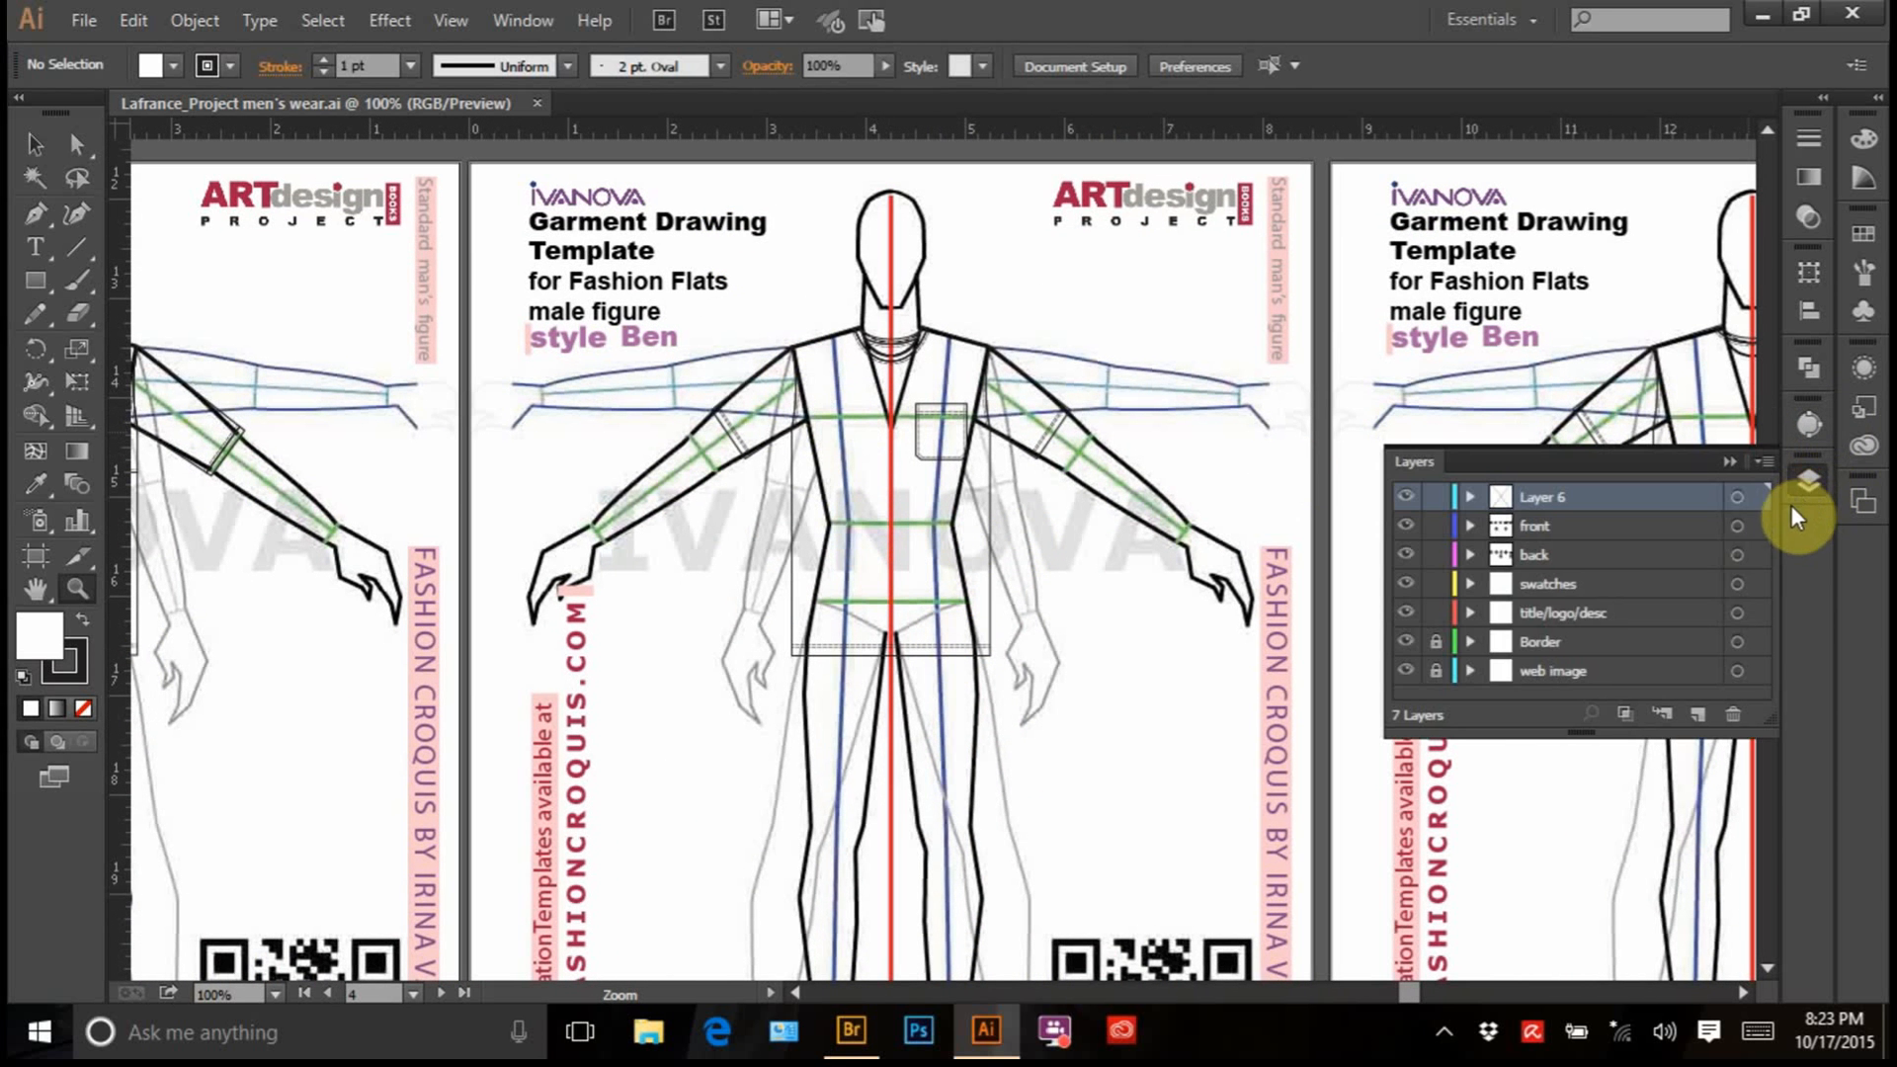
pyautogui.click(1729, 462)
# Open garment_drawing-BEN-2013_2-croquis_web.pdf from Dropbox, under Art Institute, Bachelor of Science, Books and essentials
pyautogui.click(89, 21)
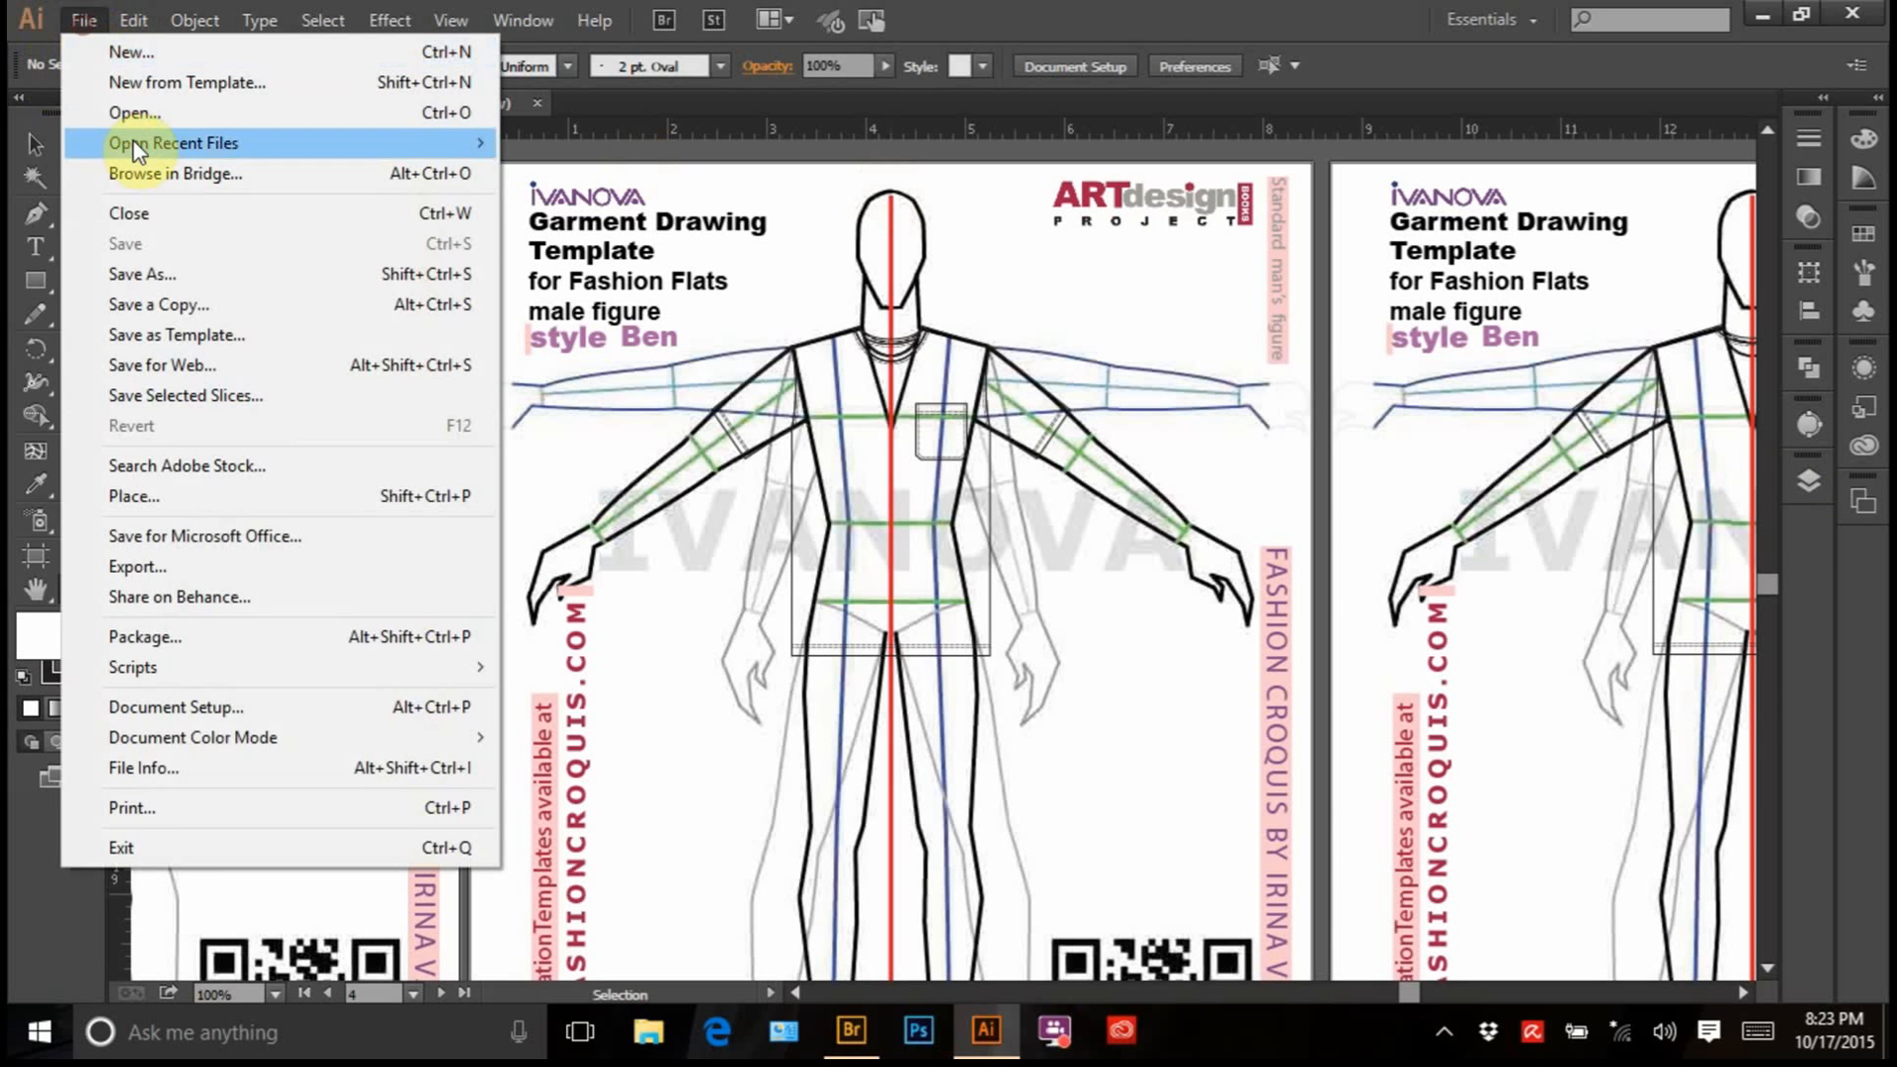
pyautogui.click(142, 113)
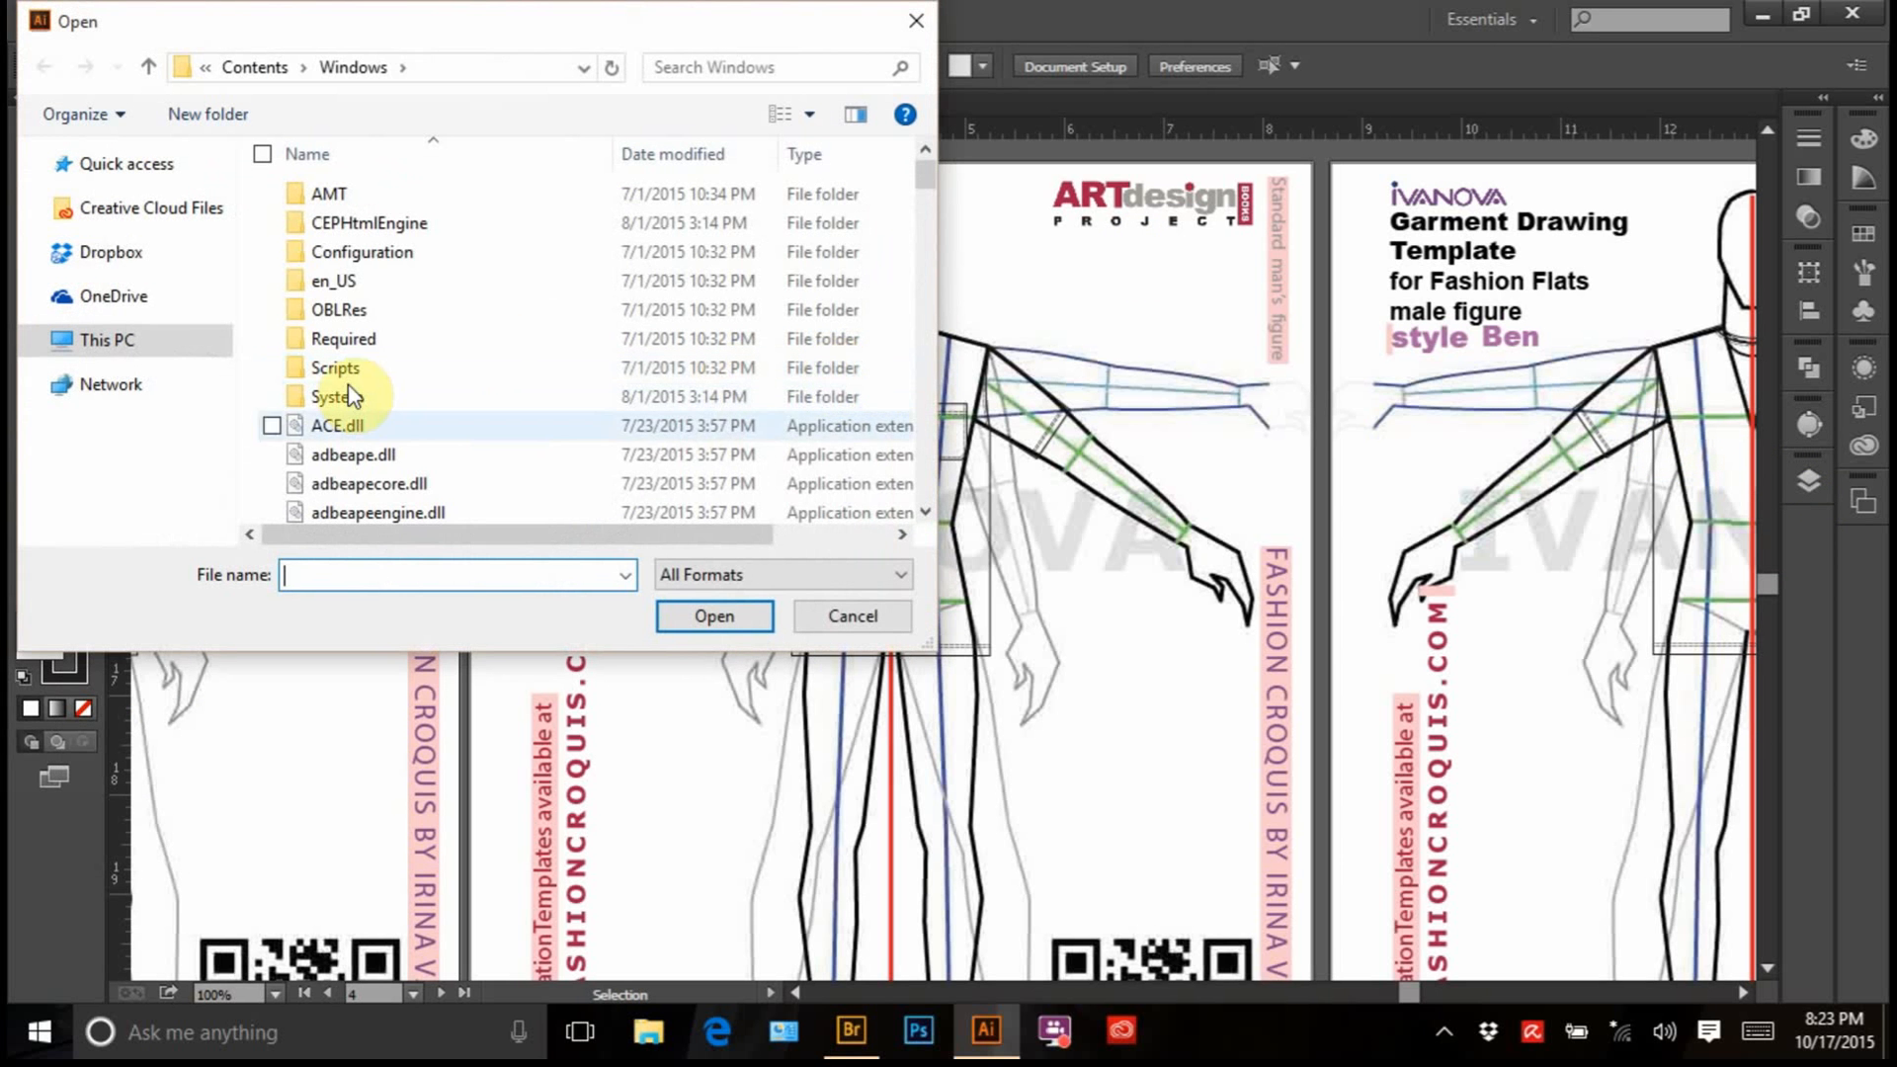
pyautogui.click(137, 253)
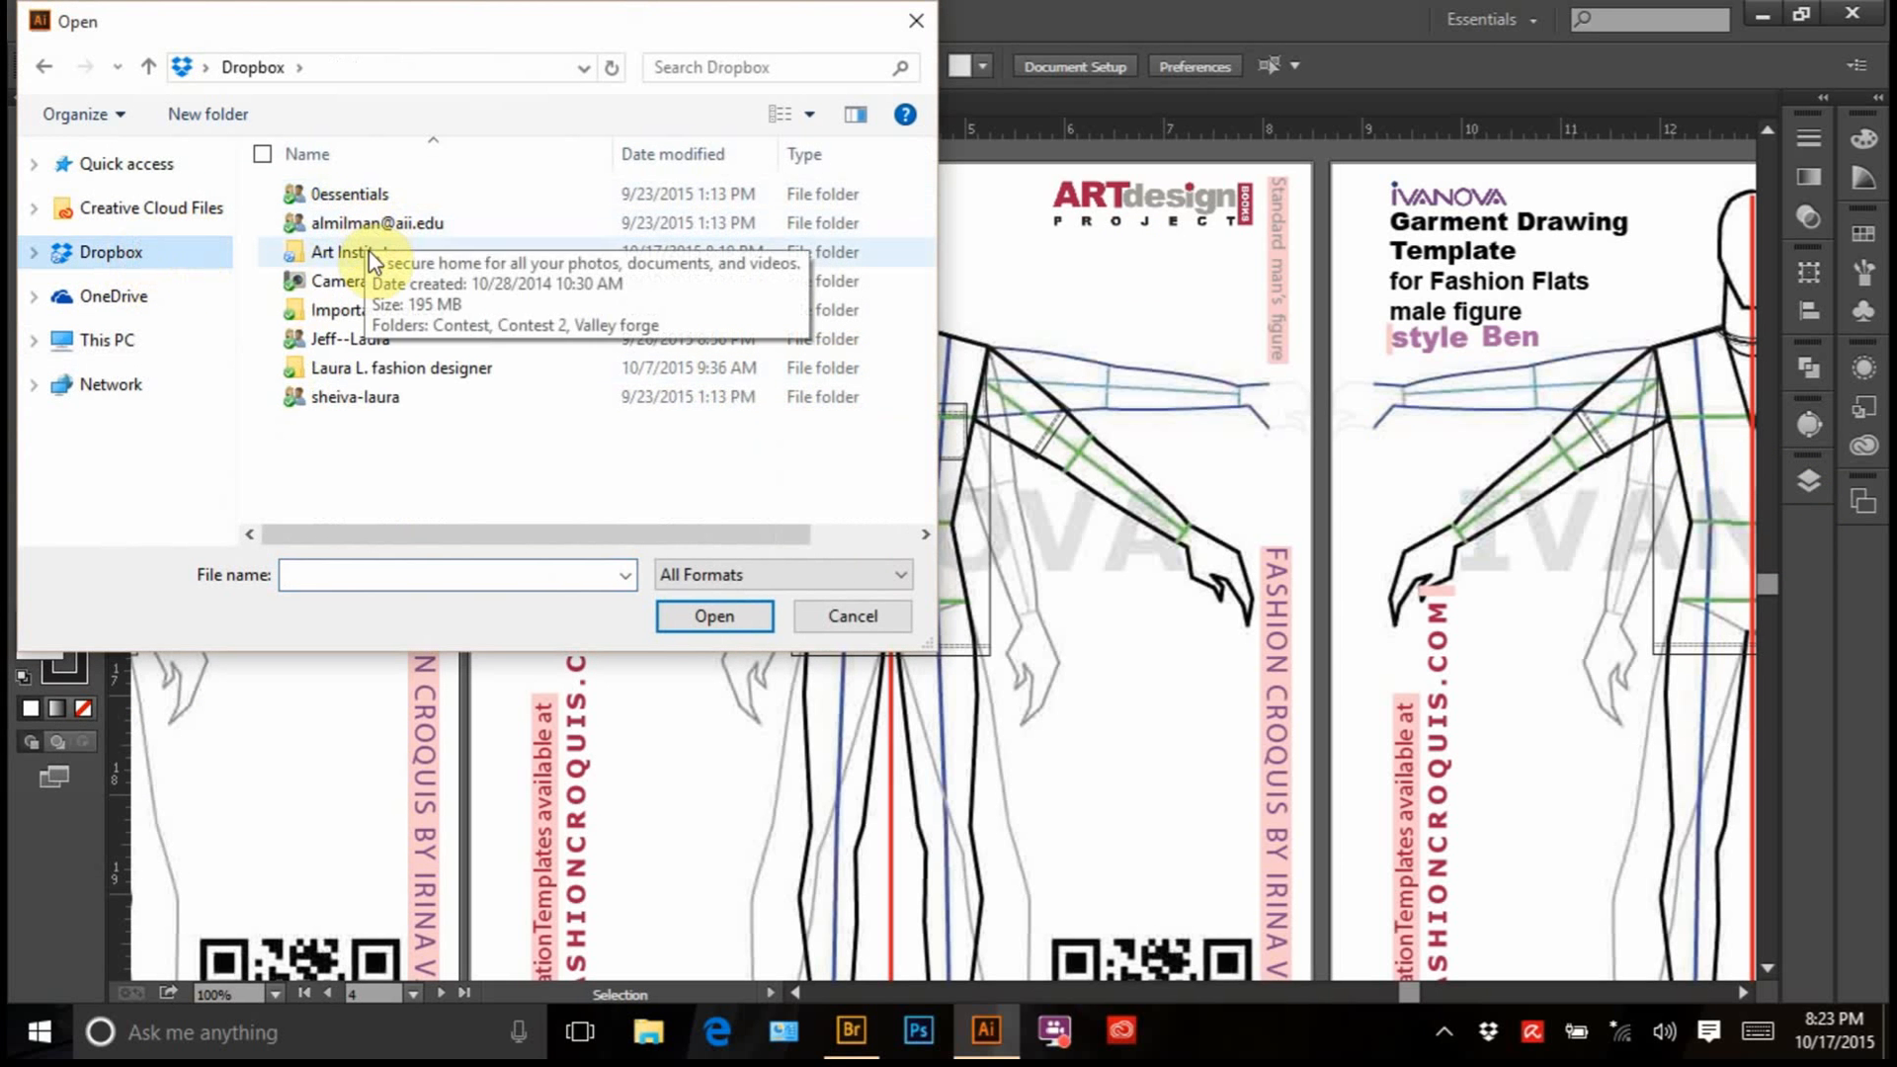
pyautogui.doubleClick(349, 253)
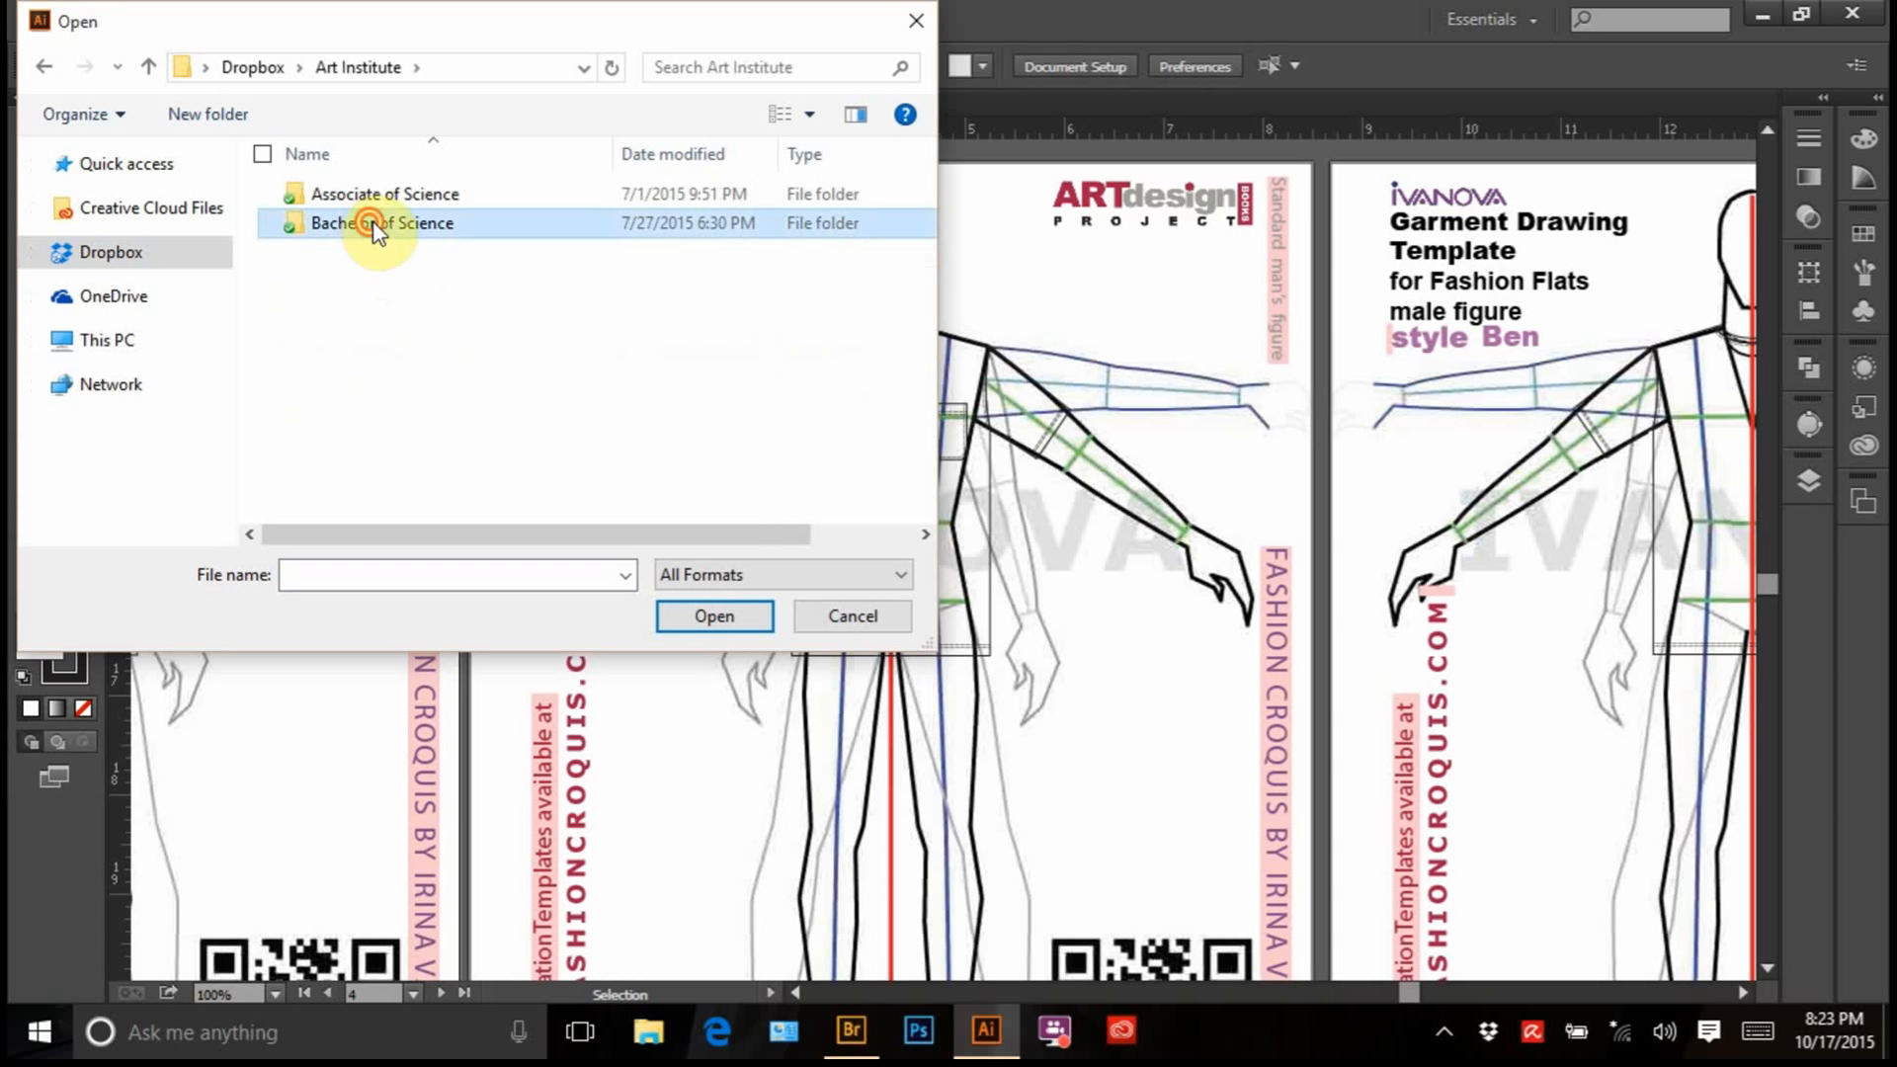
pyautogui.doubleClick(369, 226)
pyautogui.doubleClick(364, 196)
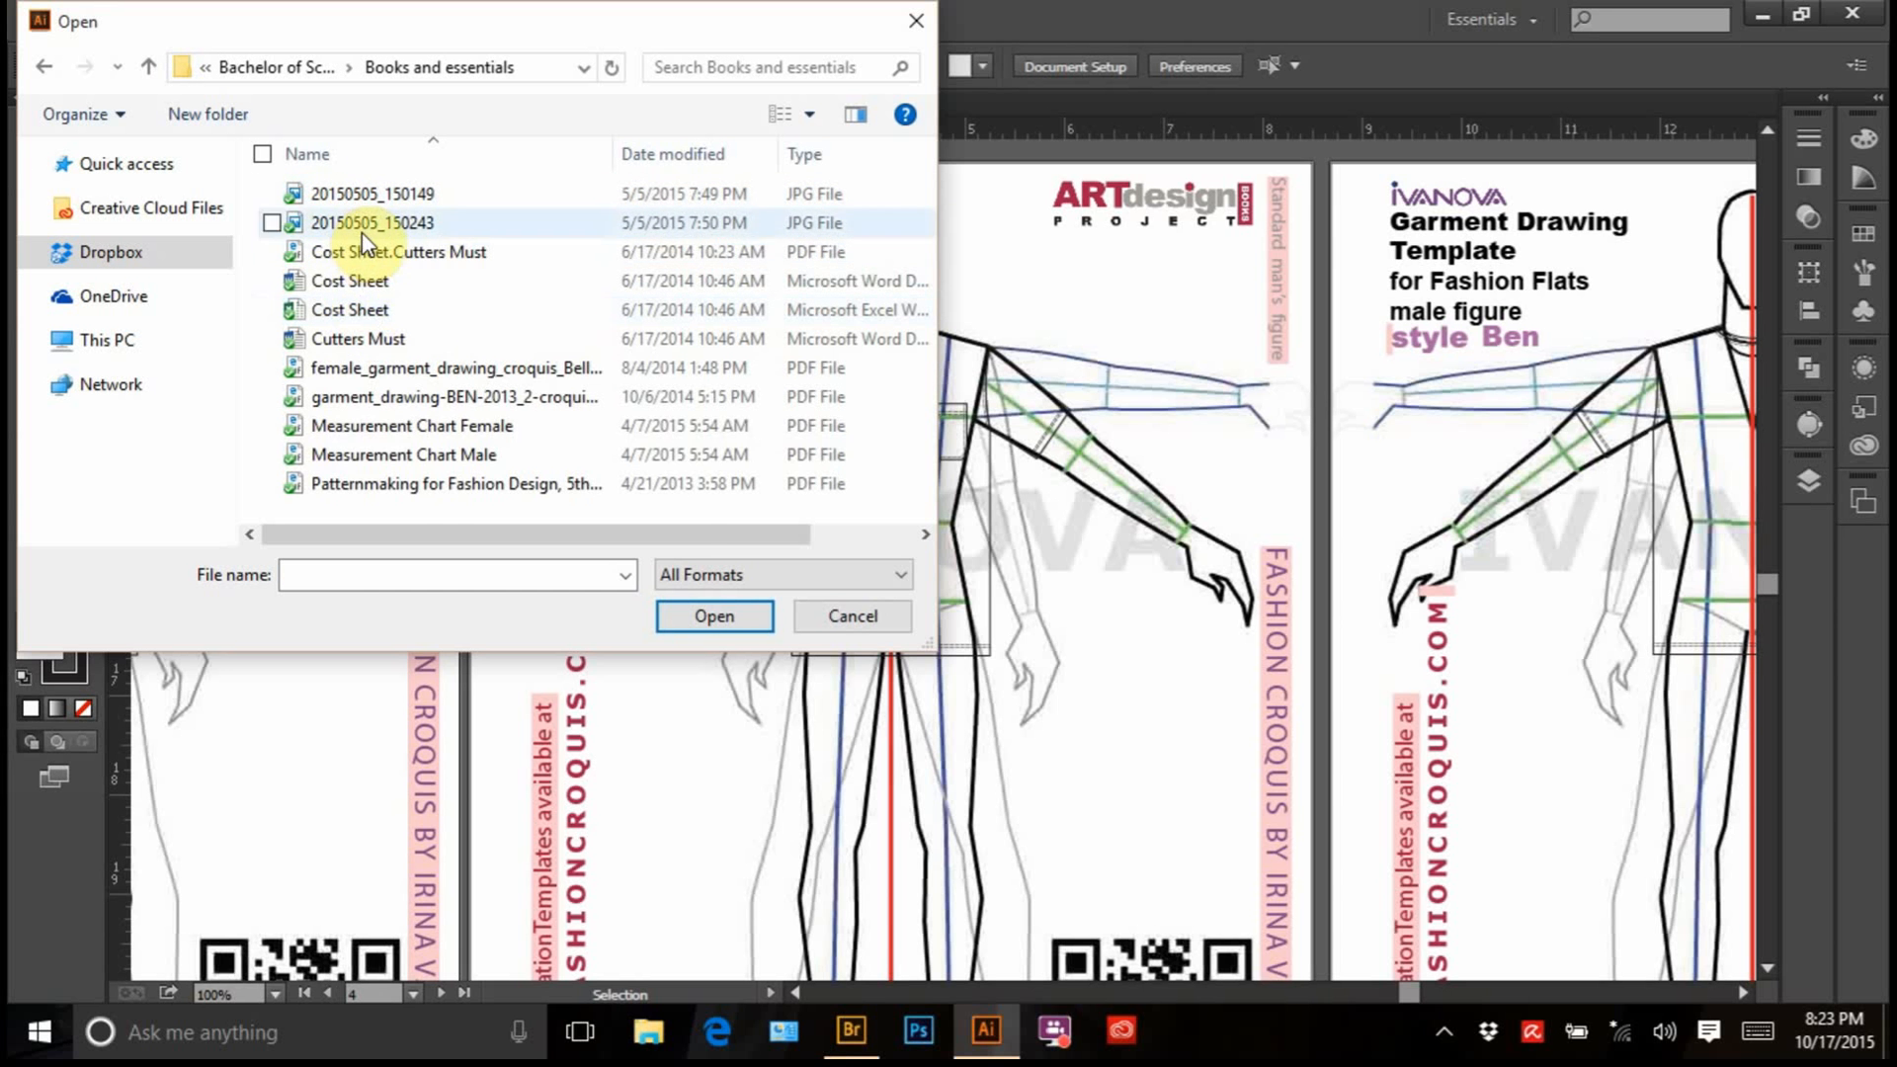
pyautogui.click(484, 397)
pyautogui.click(724, 616)
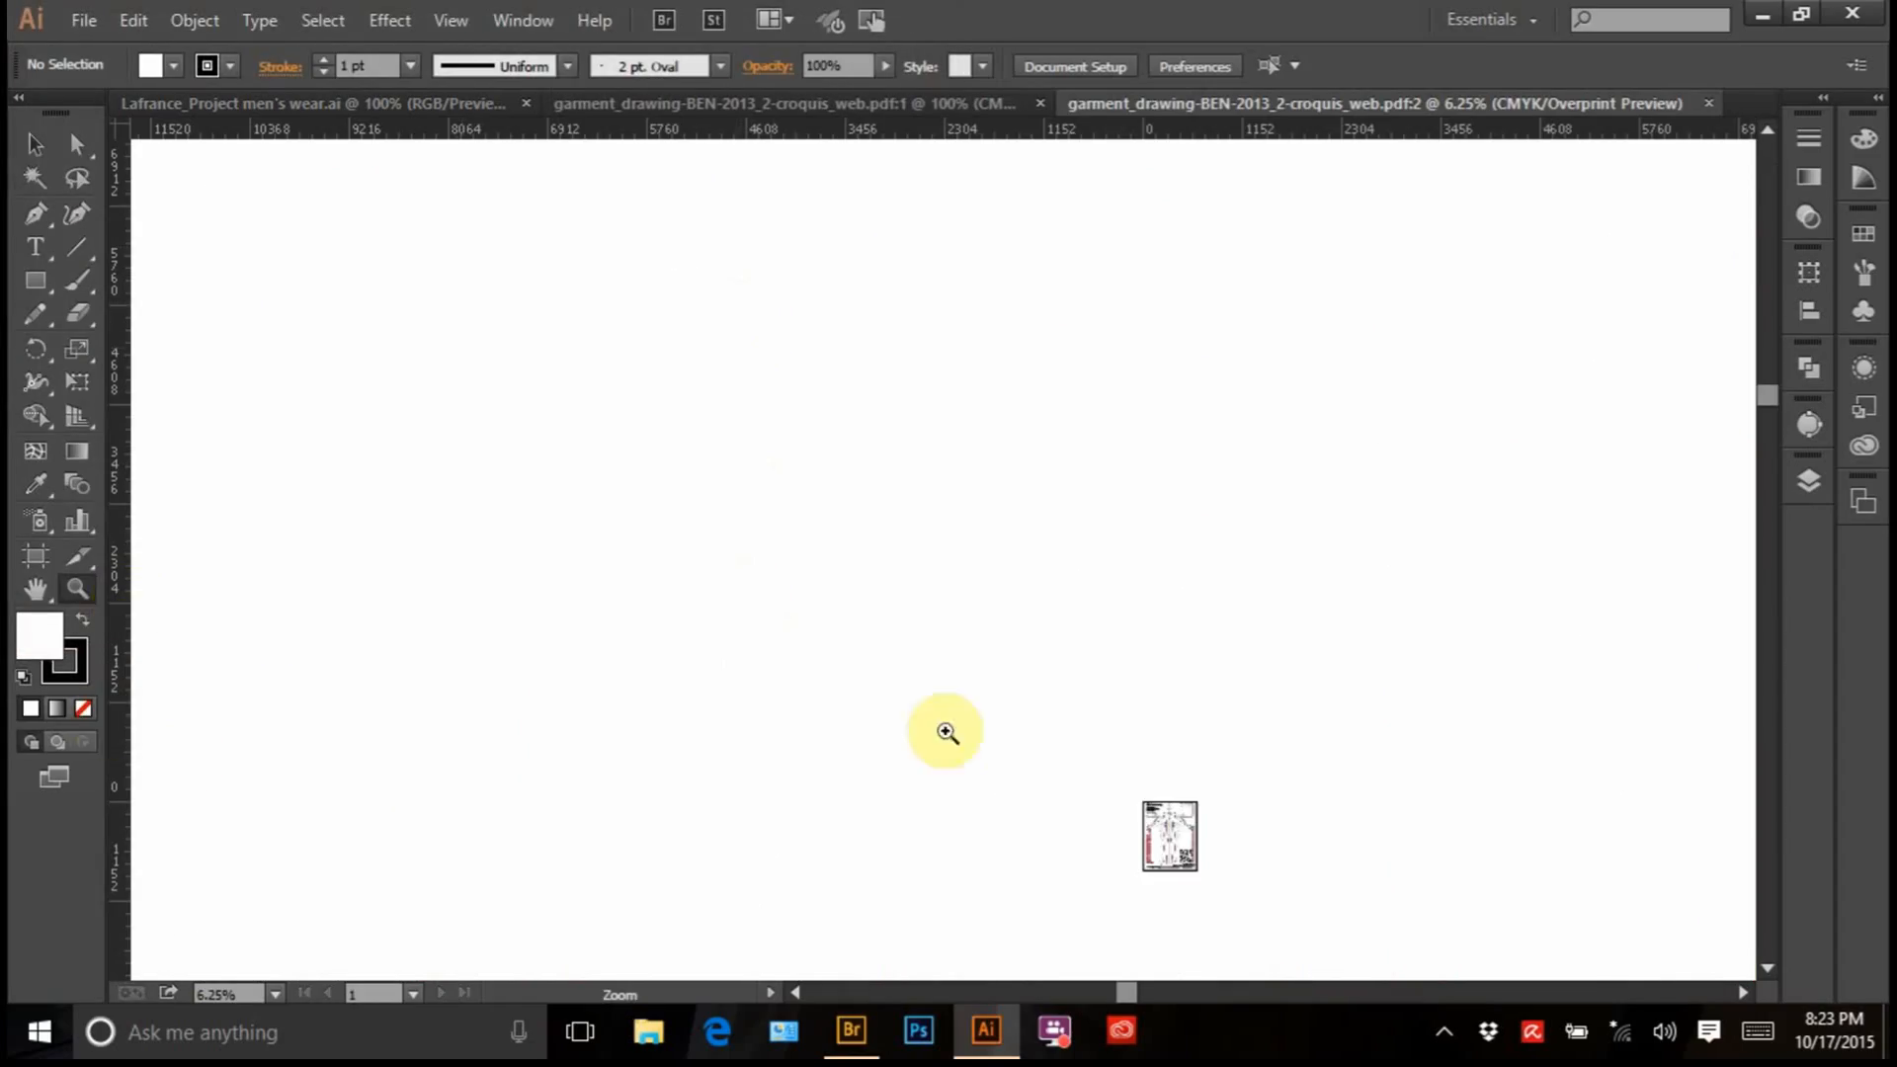
# Turn off Overprint Preview for the opened male croquis template
pyautogui.moveTo(1126, 790); pyautogui.dragTo(1215, 897)
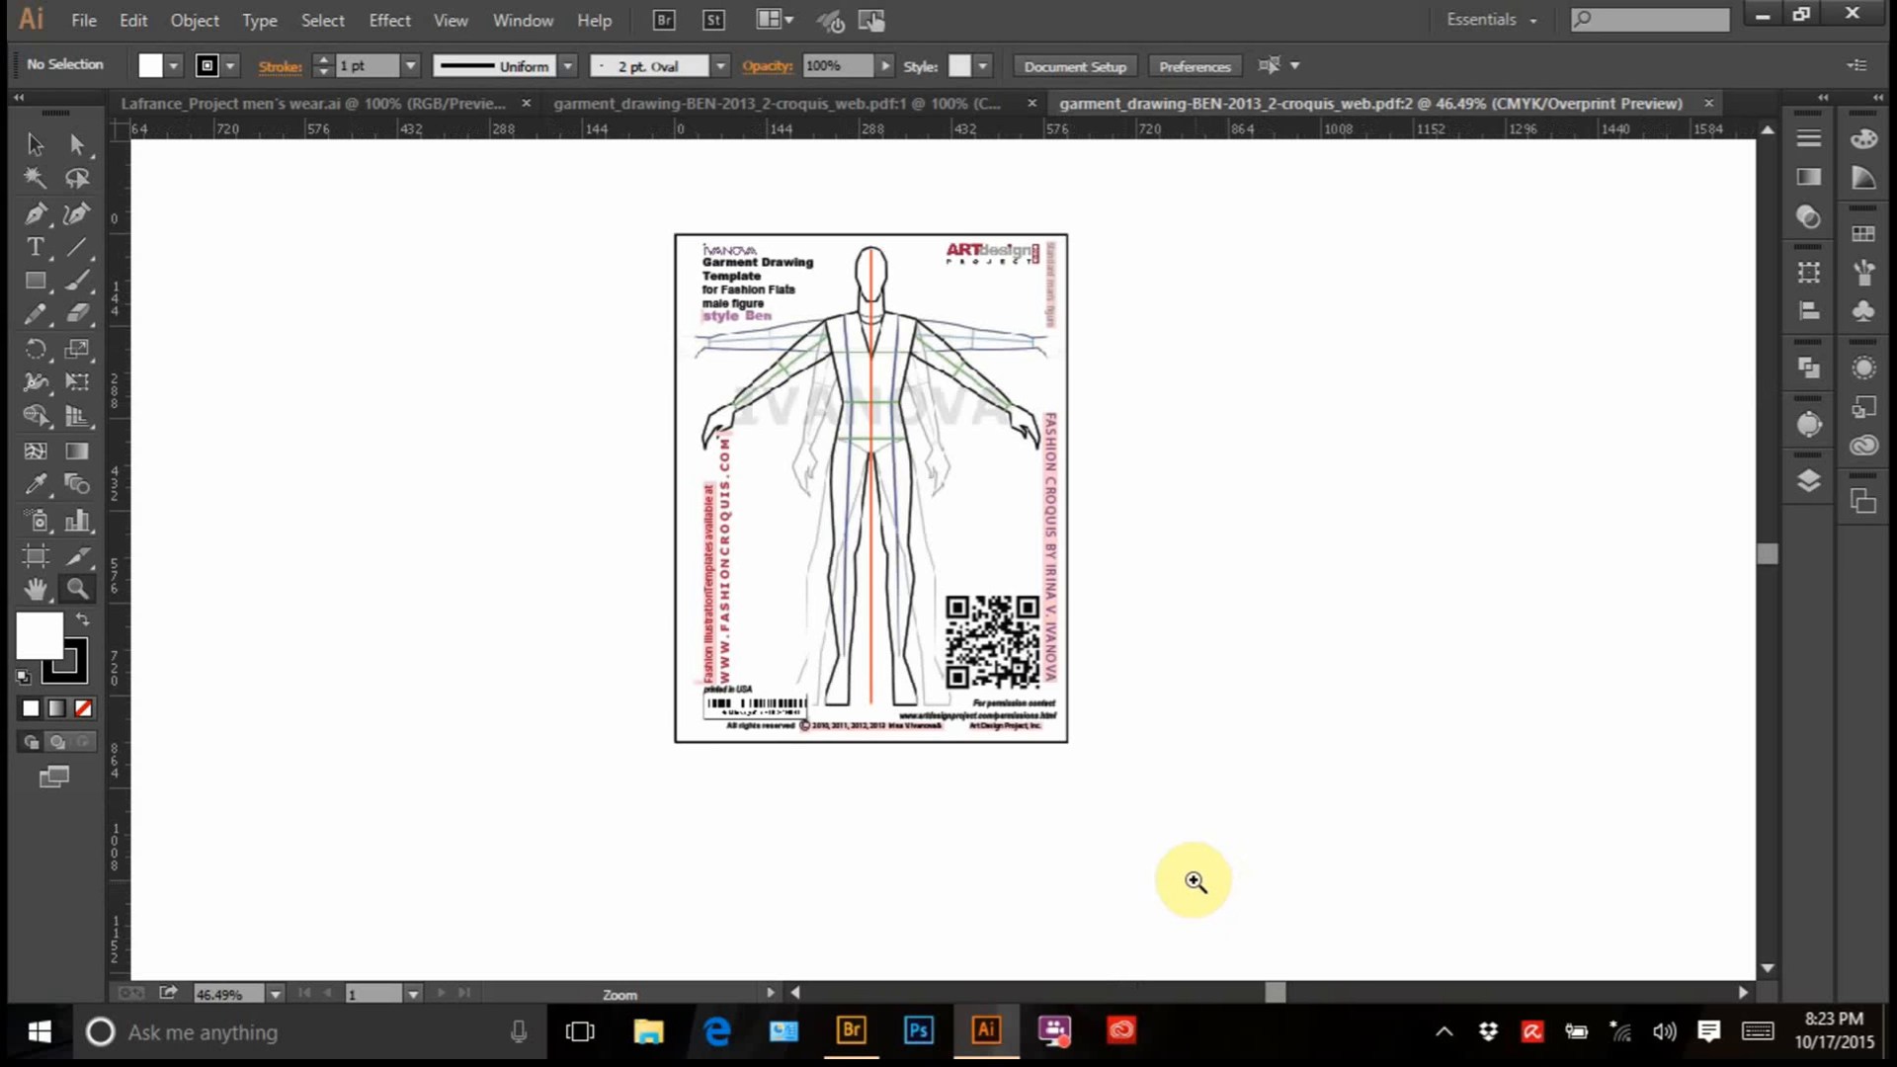
pyautogui.click(468, 16)
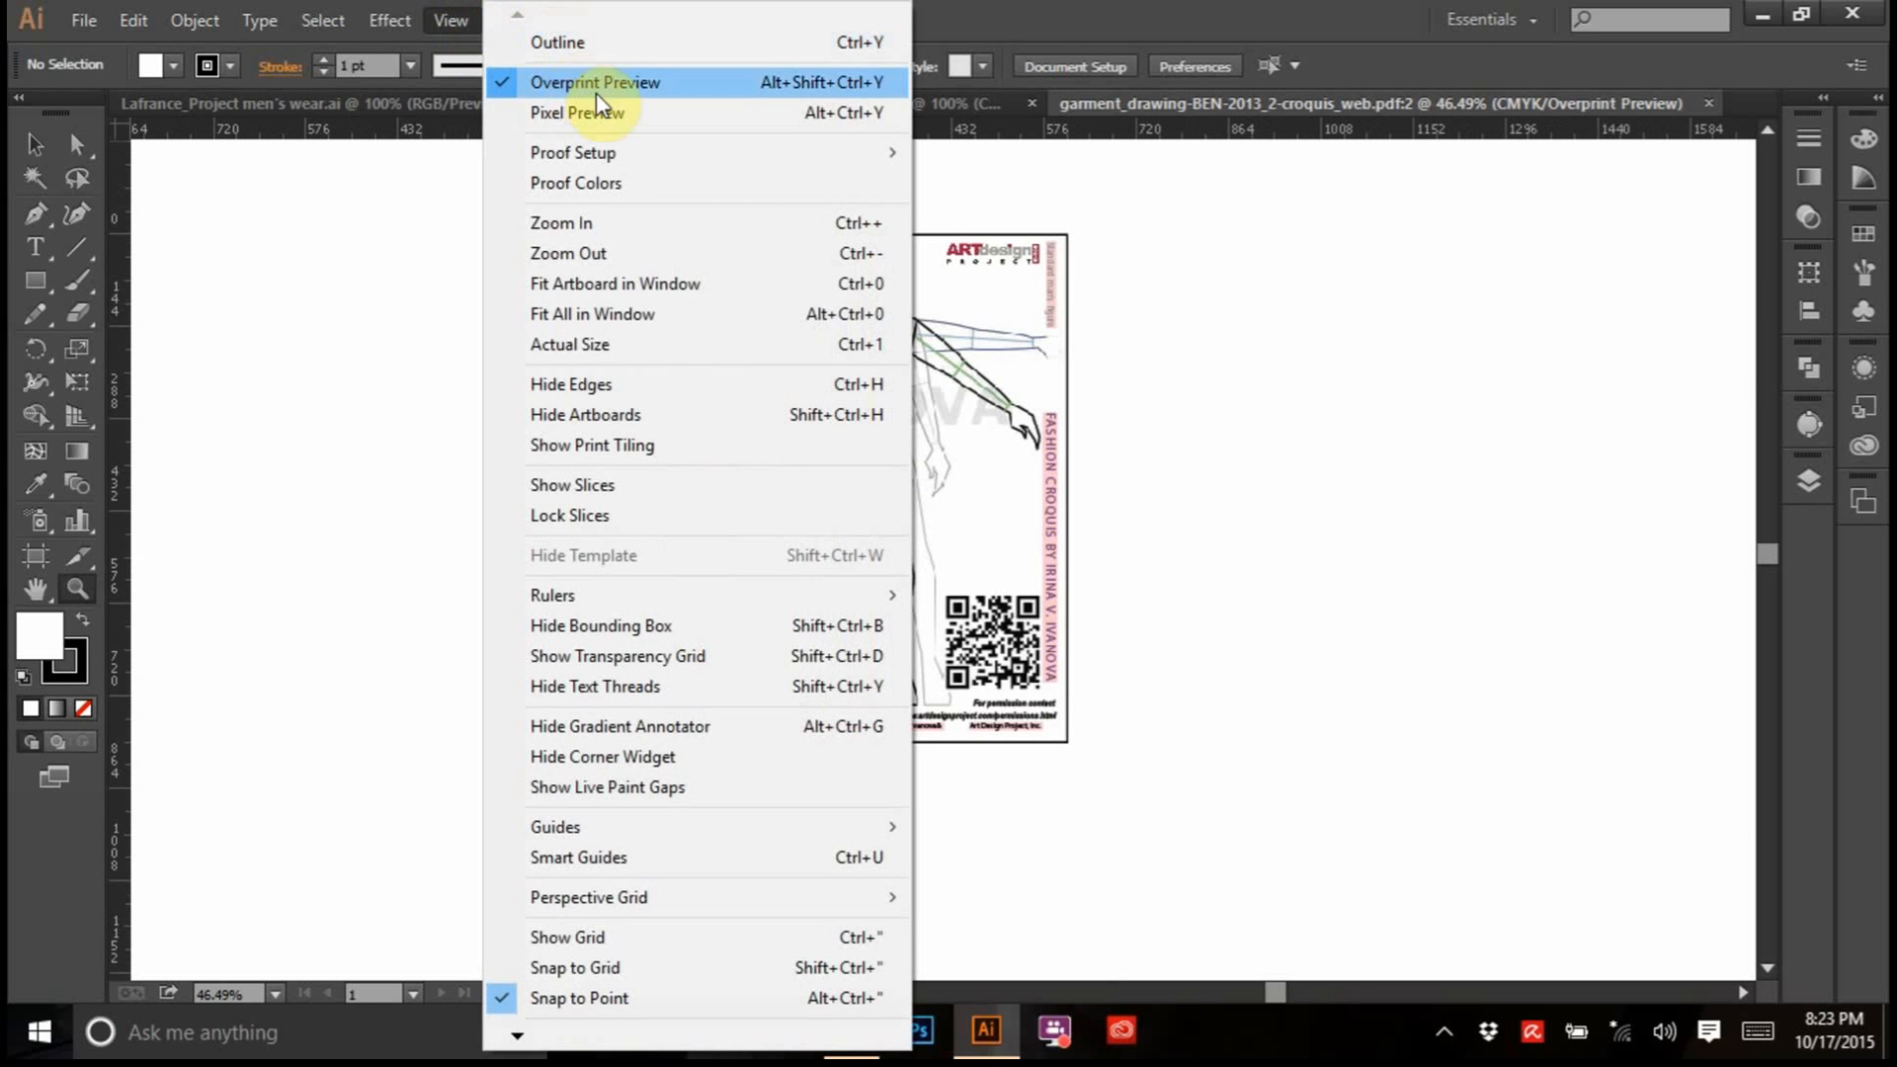
pyautogui.click(709, 87)
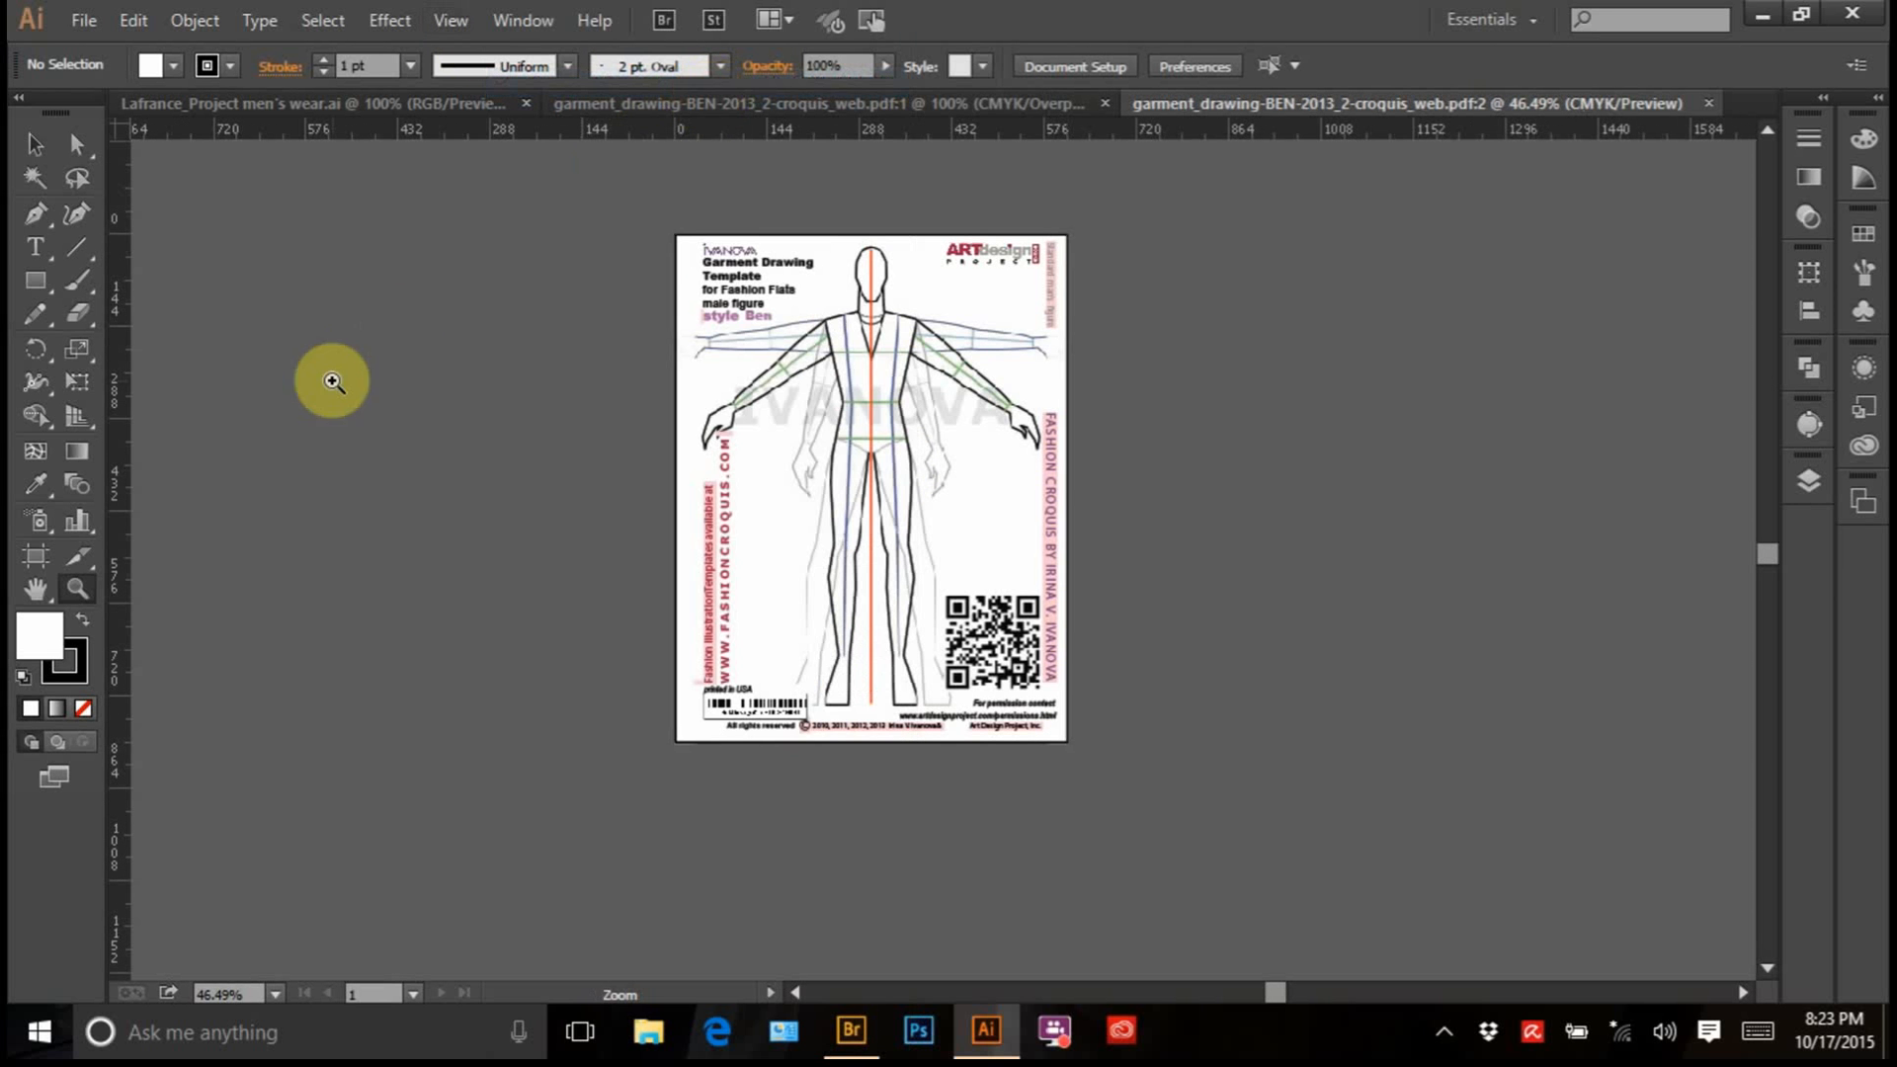
pyautogui.moveTo(717, 237); pyautogui.dragTo(1077, 611)
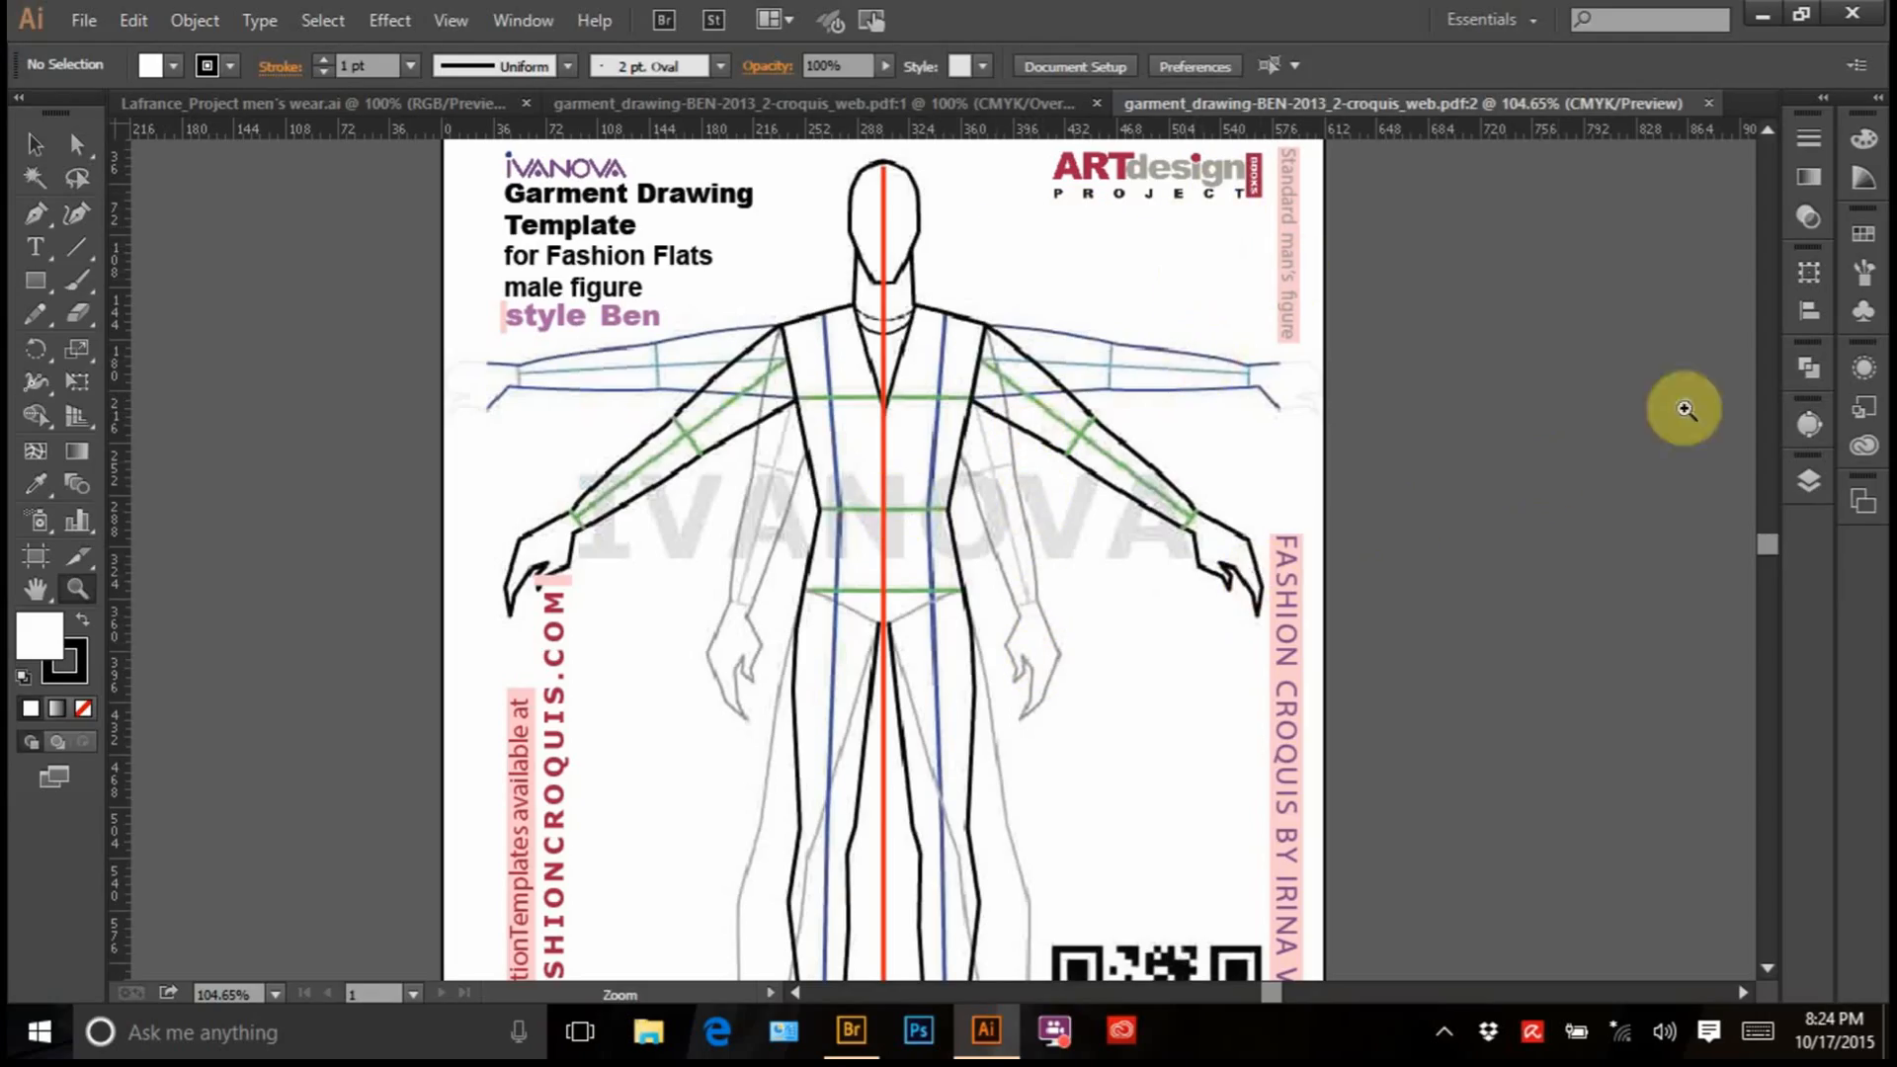
# Lock the "web image" template layer and add a new layer above it for the garment drawing
pyautogui.click(1807, 482)
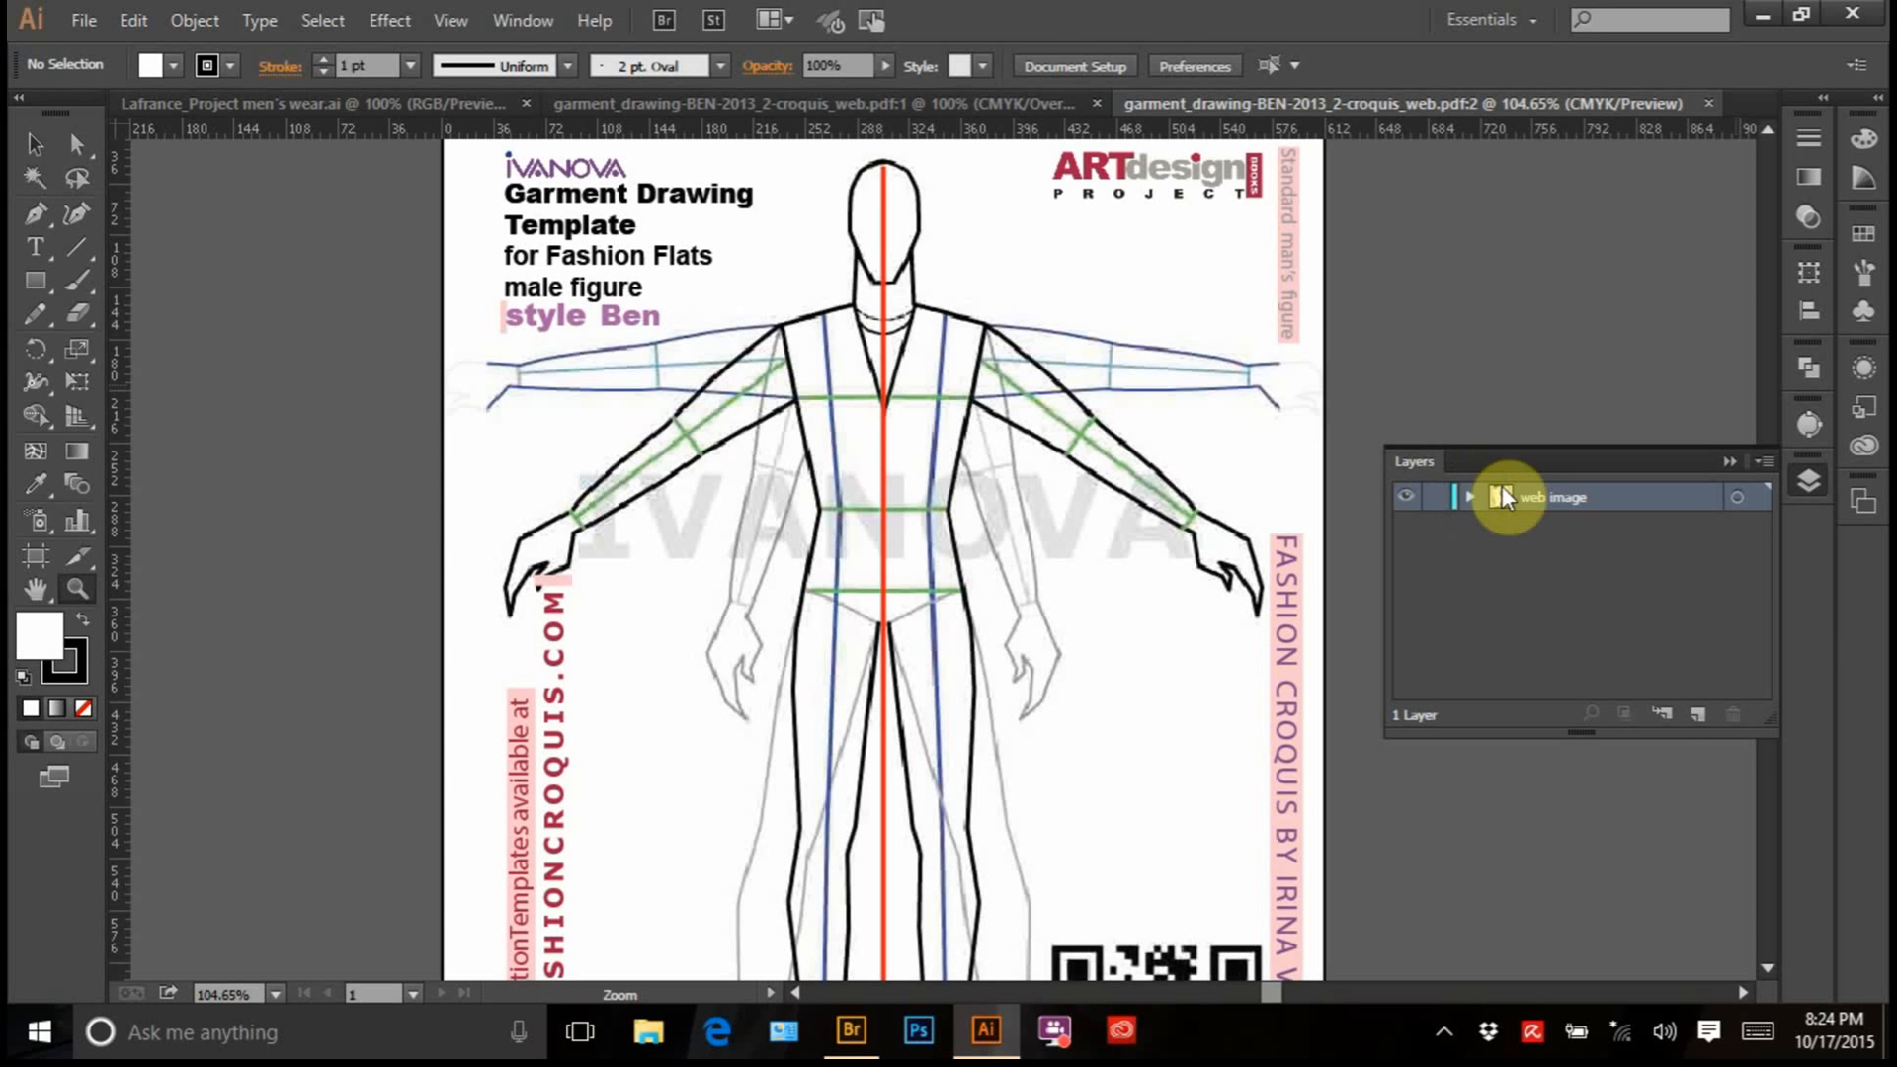
pyautogui.click(1434, 500)
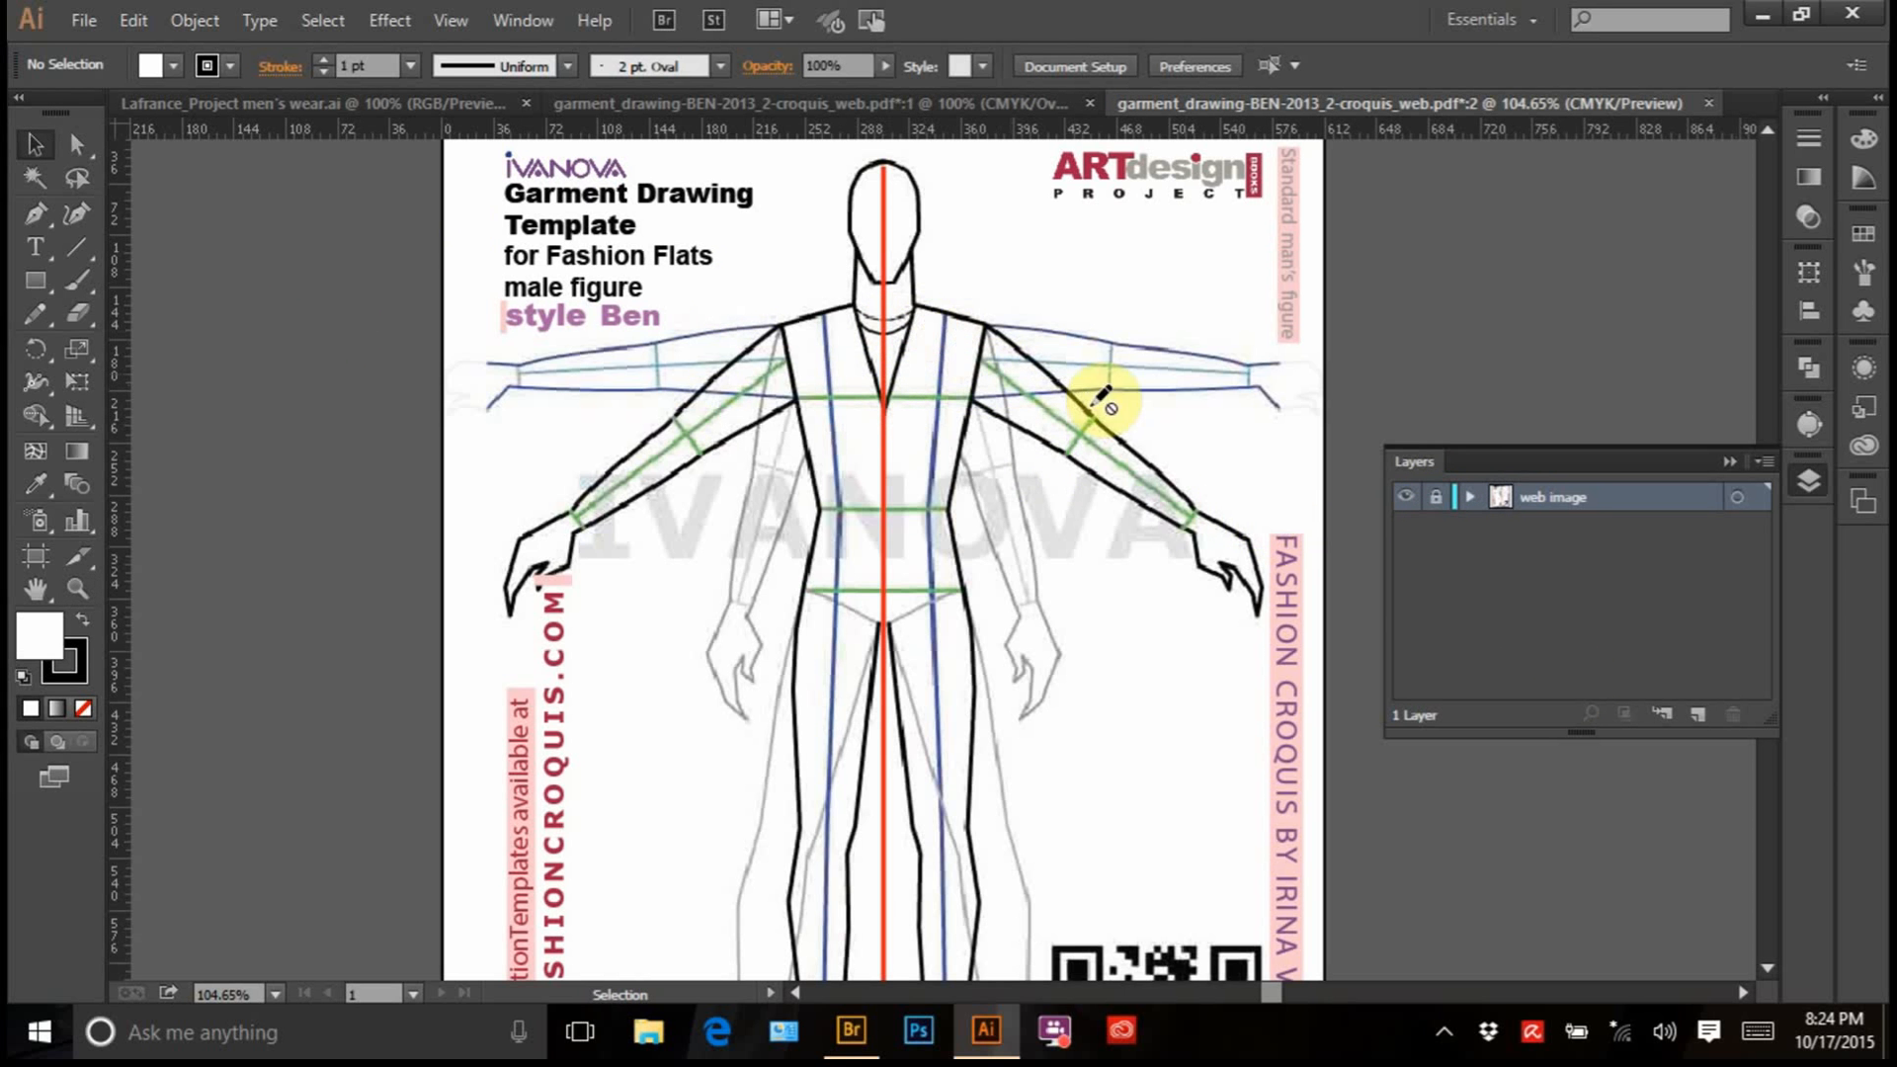
pyautogui.press('v')
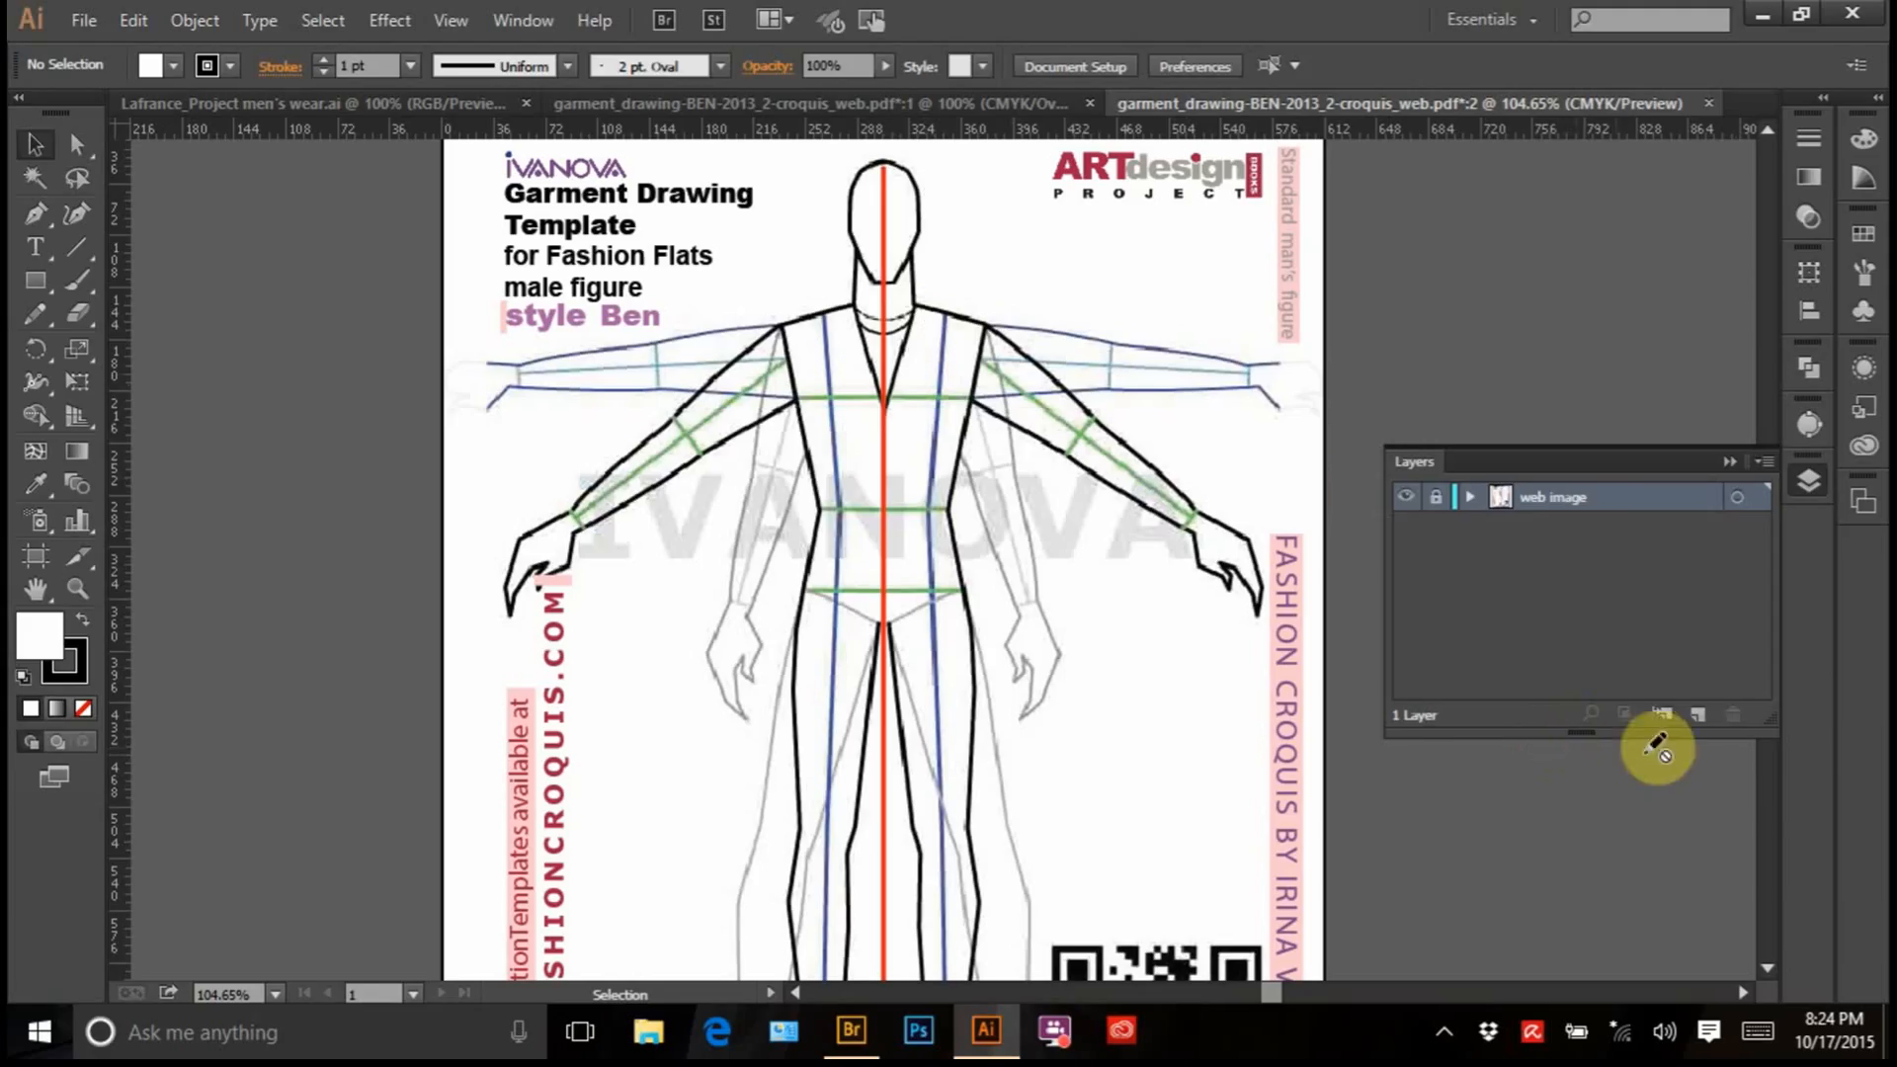
pyautogui.click(1691, 715)
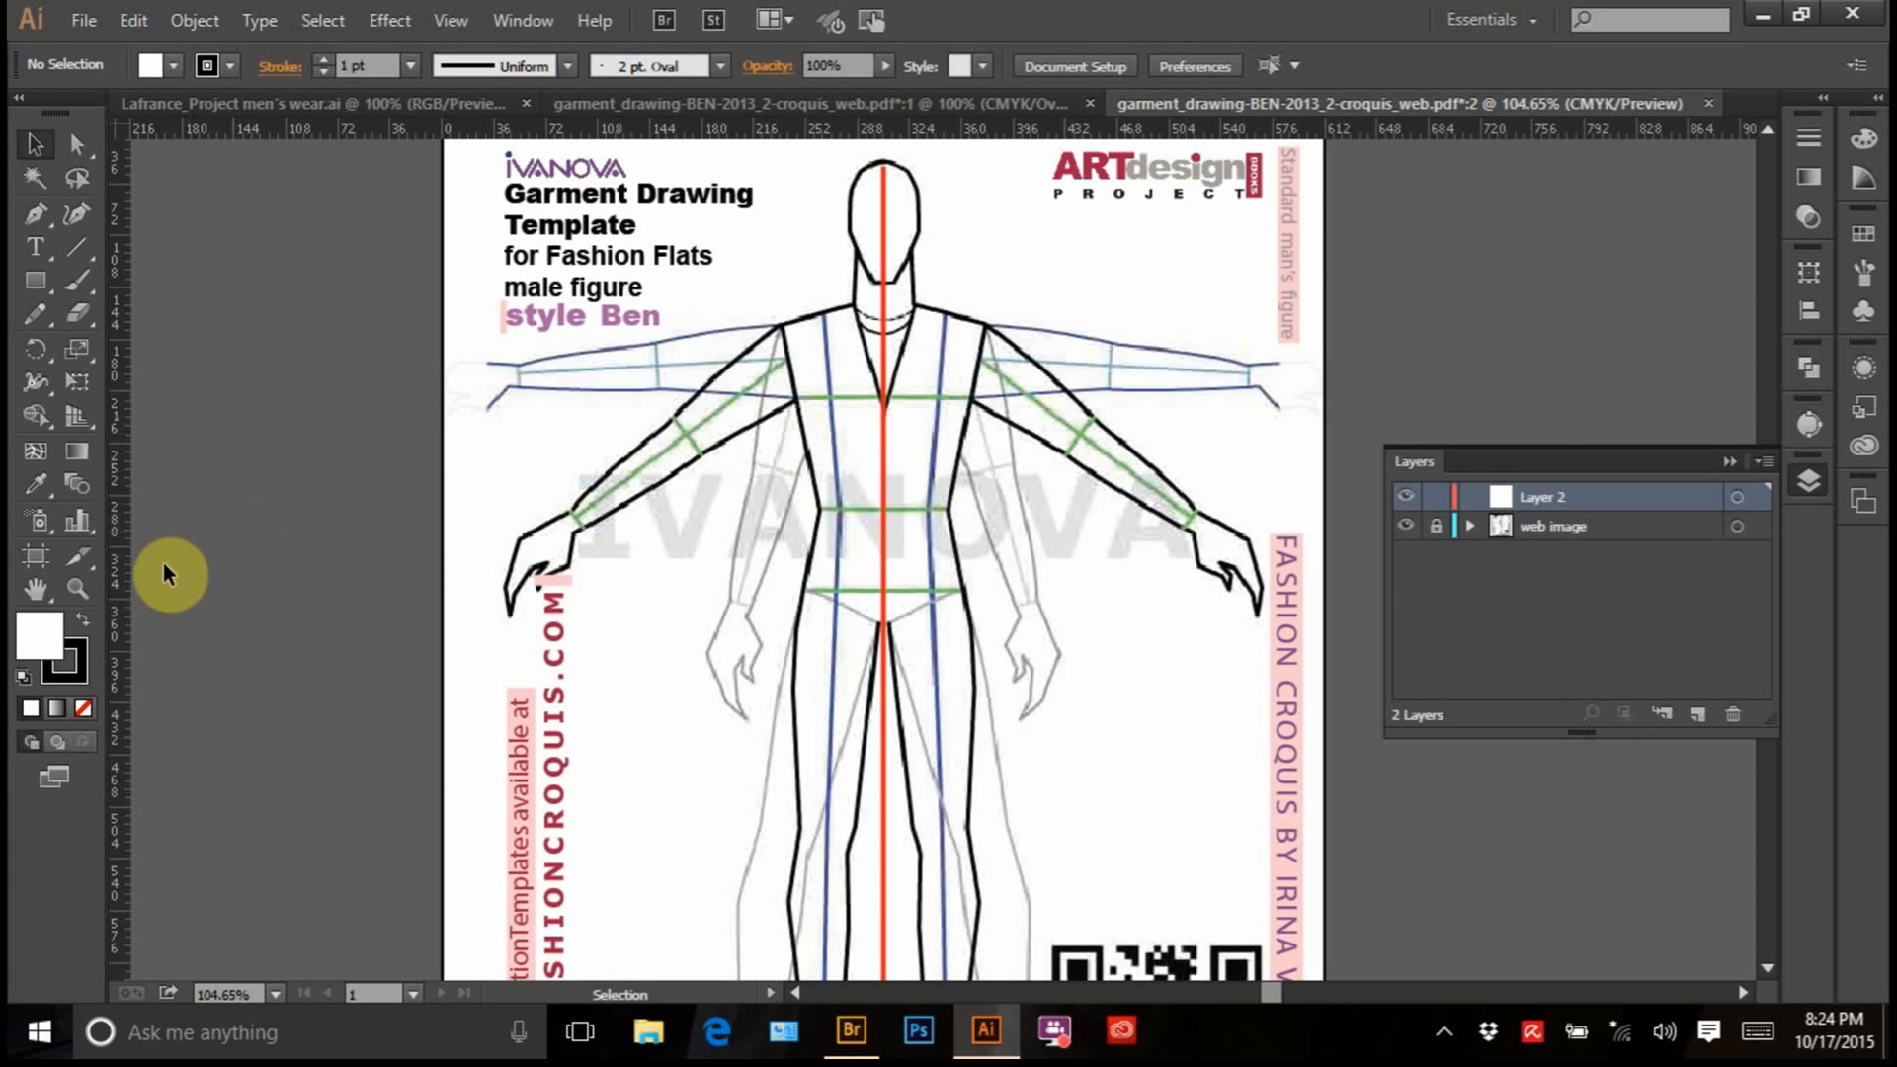
# Draw the closed T-shirt body over the torso with the Pen tool, with sloped shoulders, a curved neckline and a straight hem at about Y 314 pt
pyautogui.click(77, 589)
pyautogui.moveTo(632, 255); pyautogui.dragTo(1221, 781)
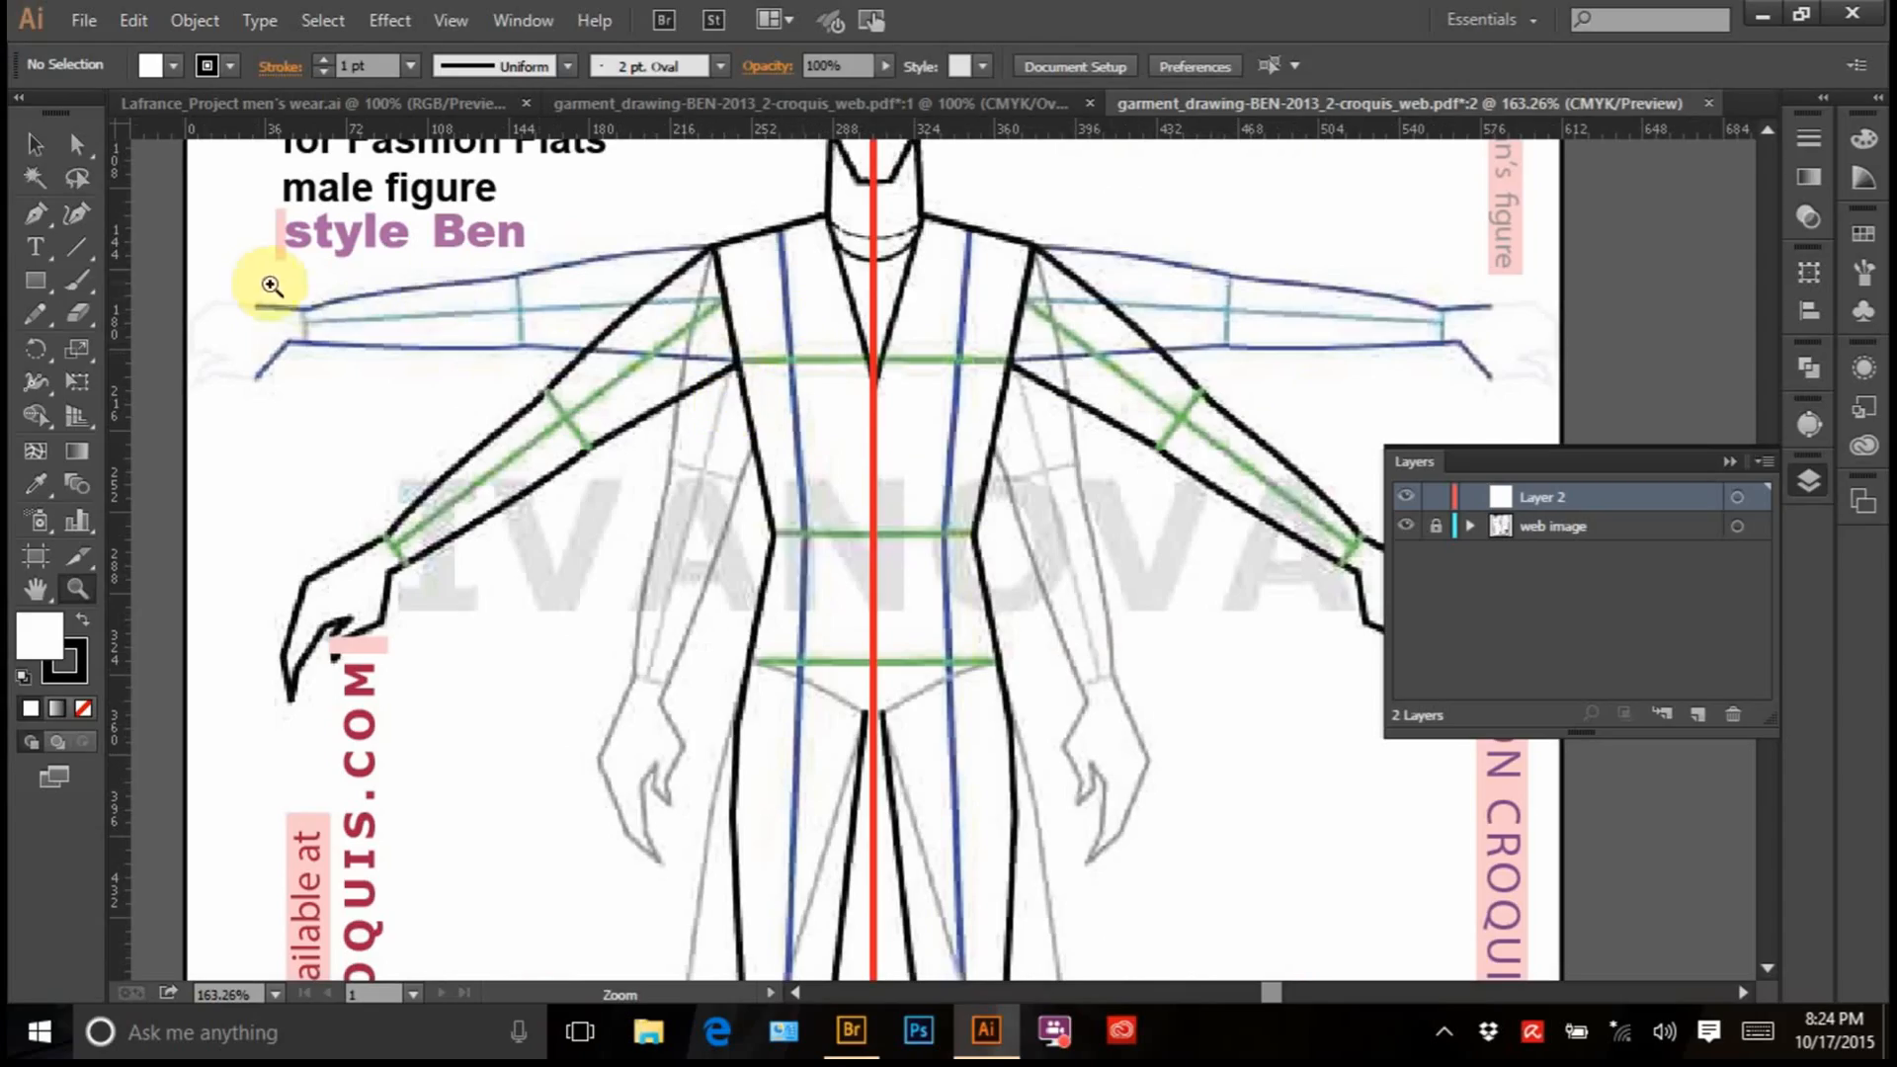
pyautogui.click(34, 214)
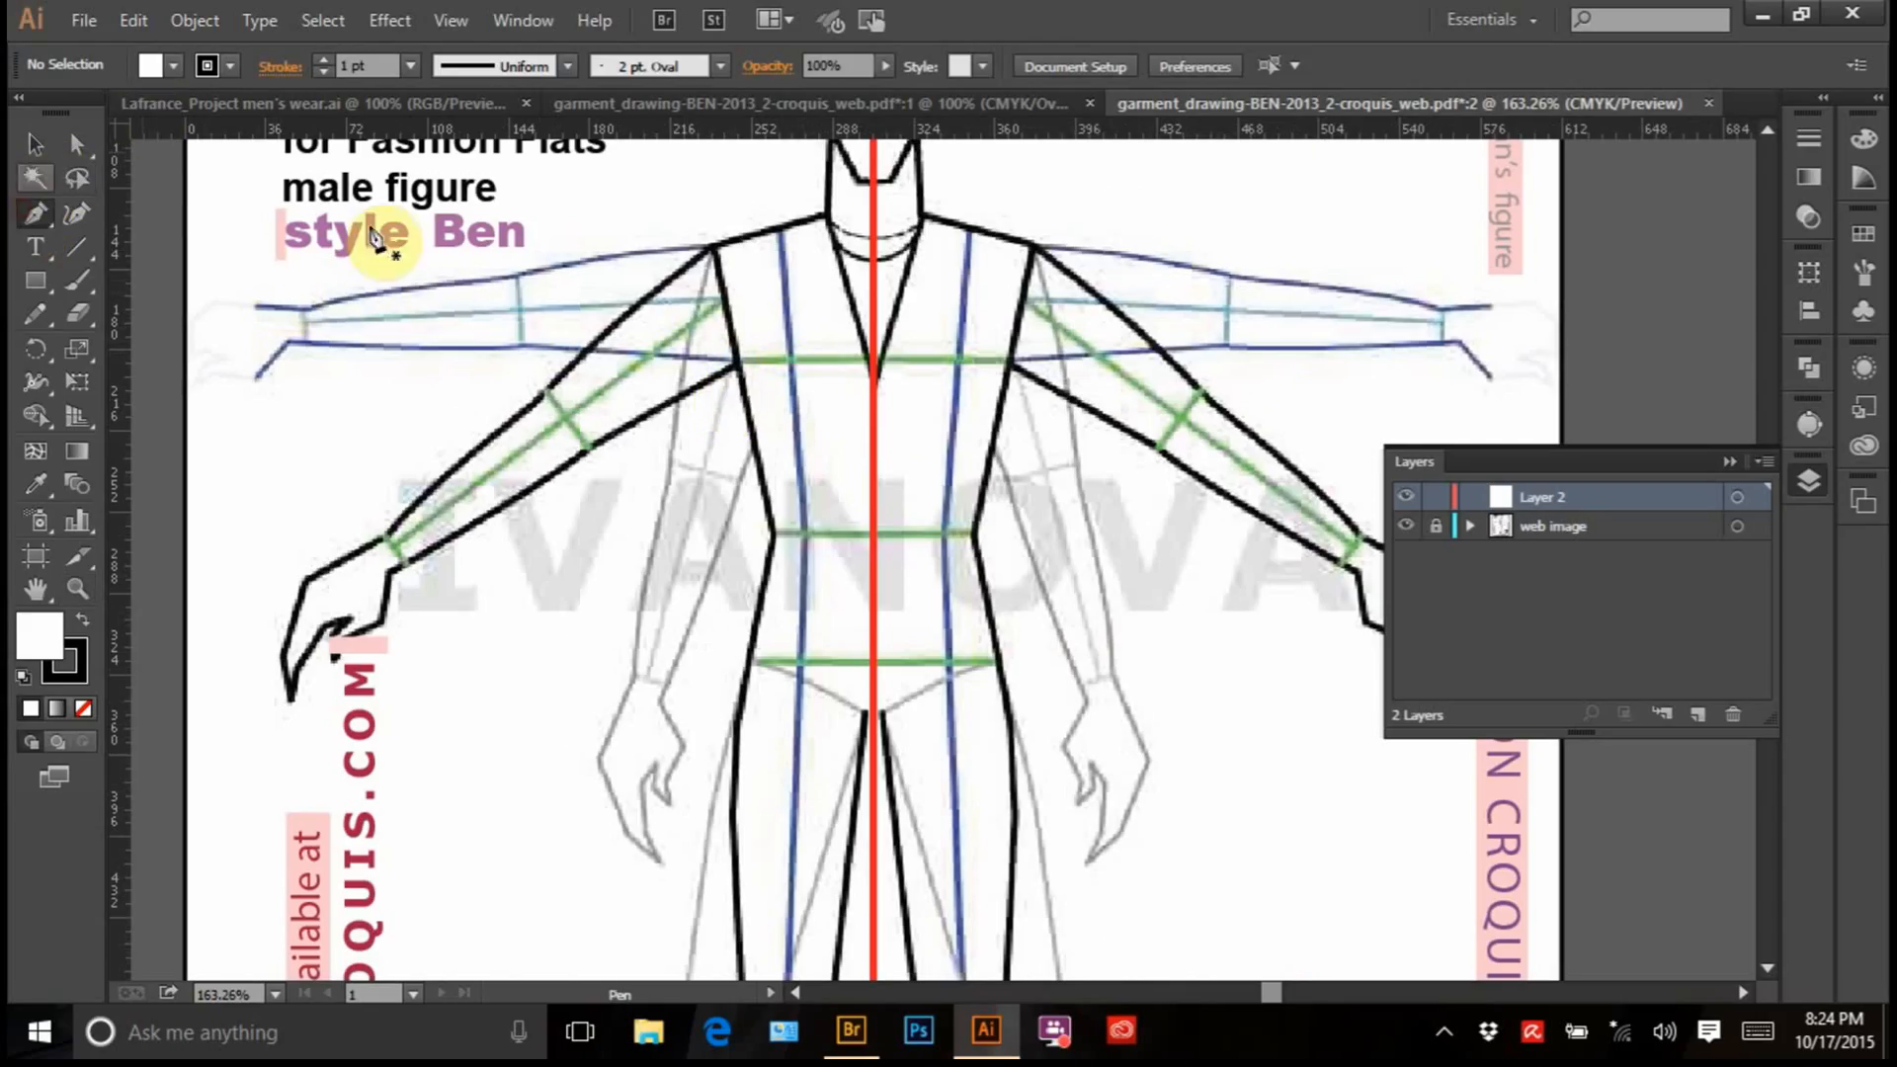
pyautogui.click(825, 212)
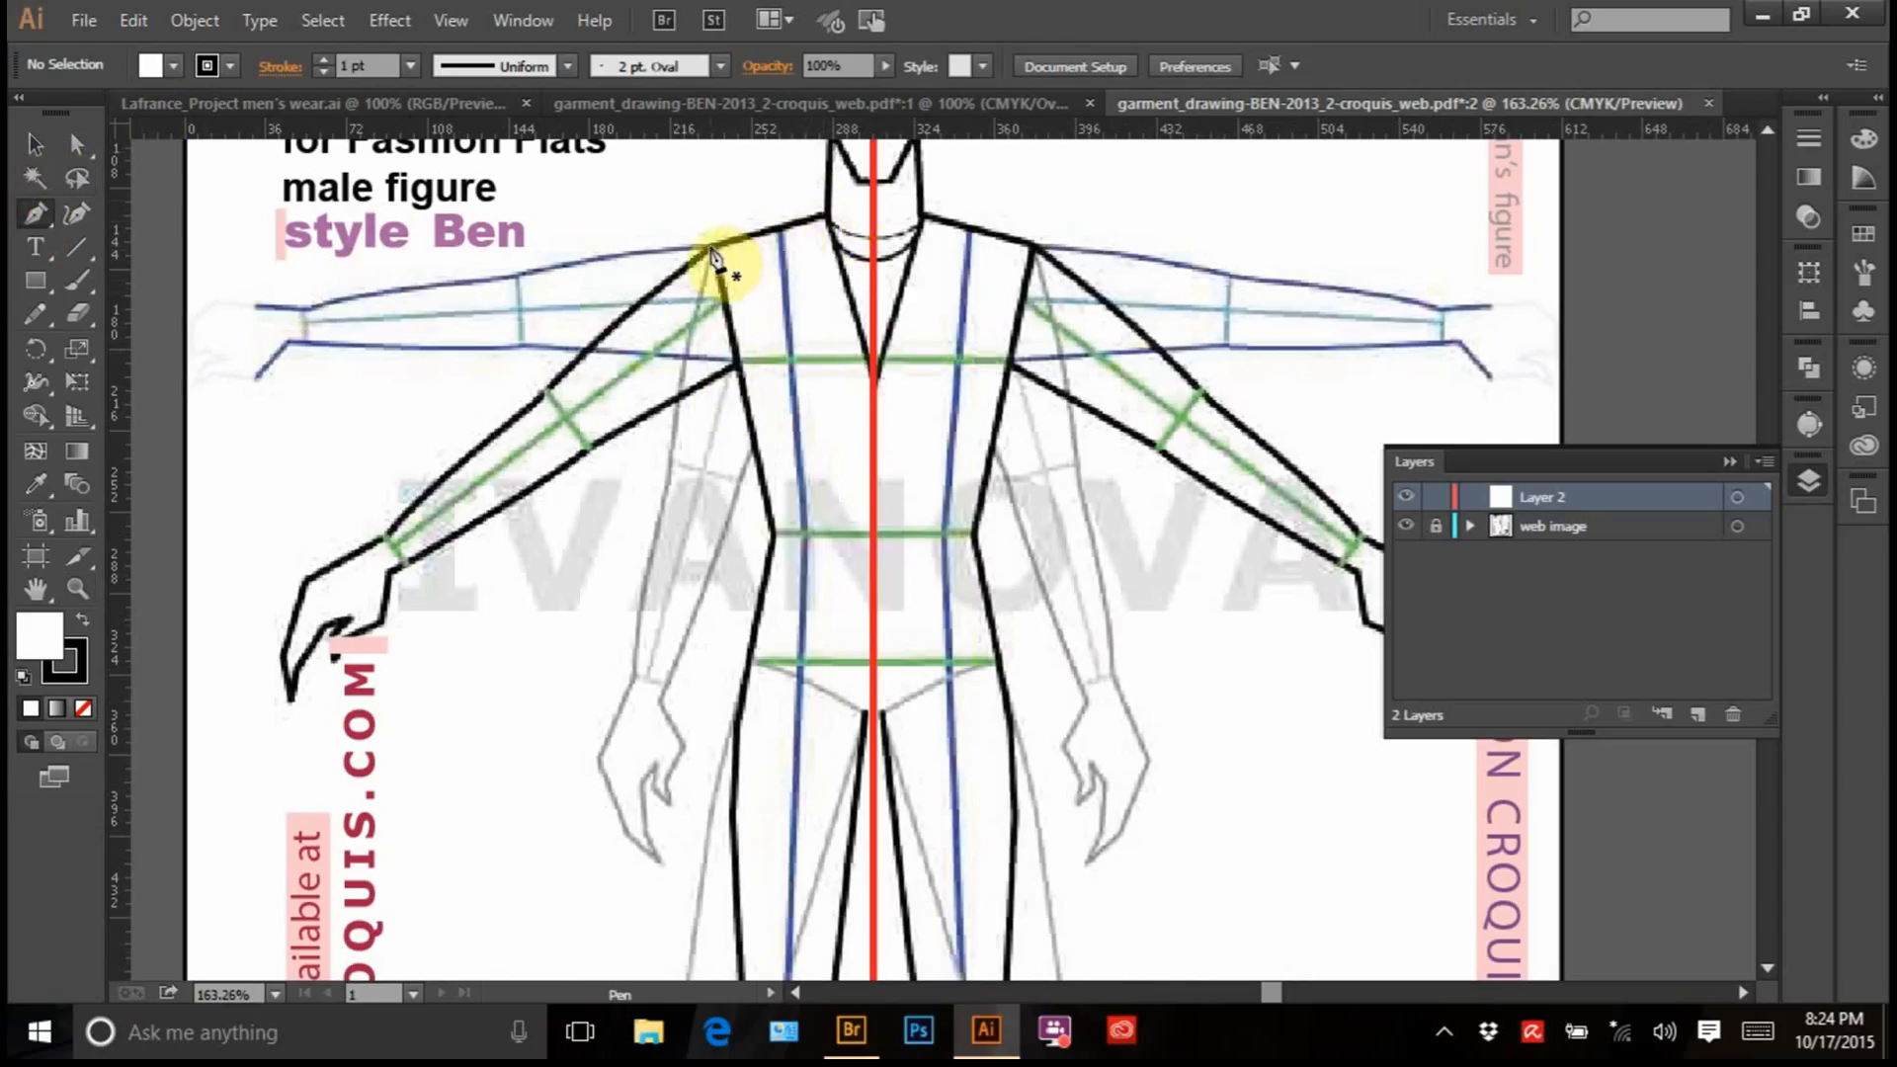
pyautogui.click(711, 244)
pyautogui.click(825, 214)
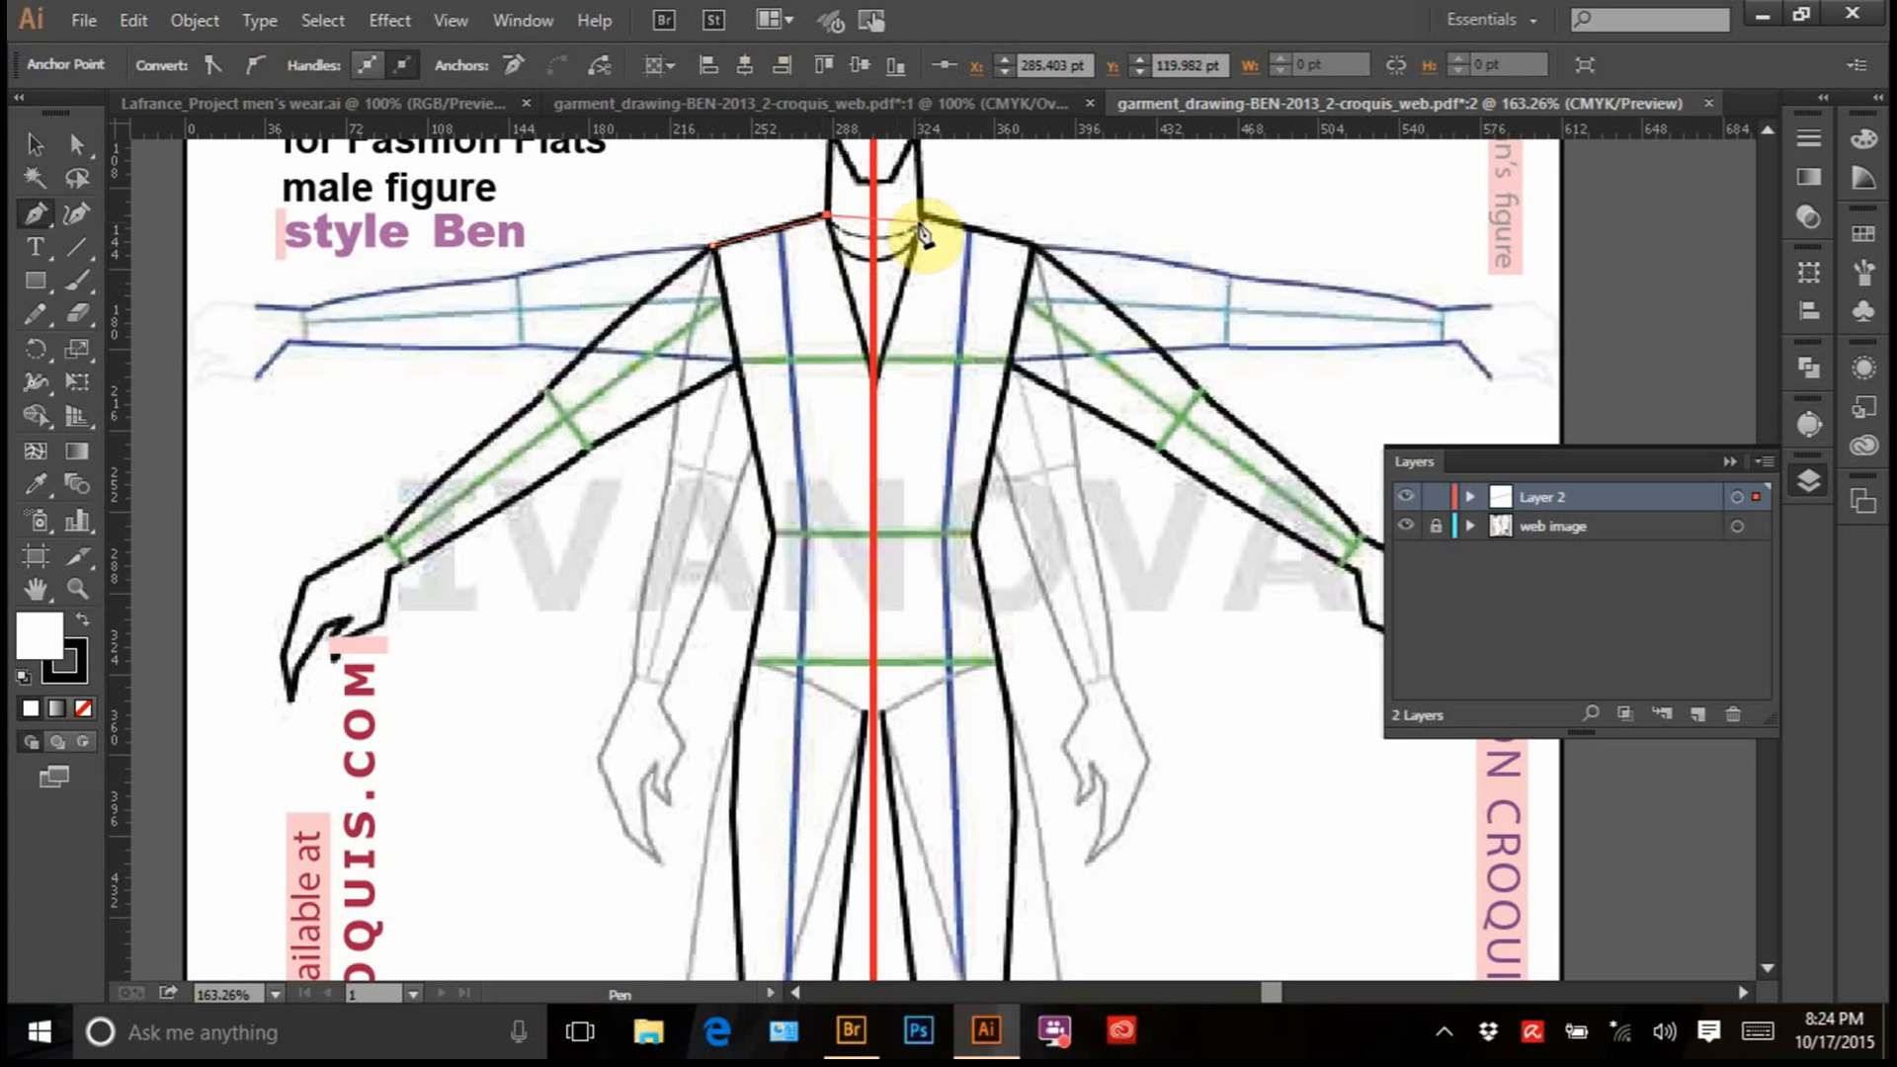
pyautogui.moveTo(922, 216)
pyautogui.mouseDown()
pyautogui.moveTo(974, 180)
pyautogui.moveTo(947, 223)
pyautogui.mouseUp()
pyautogui.click(1034, 246)
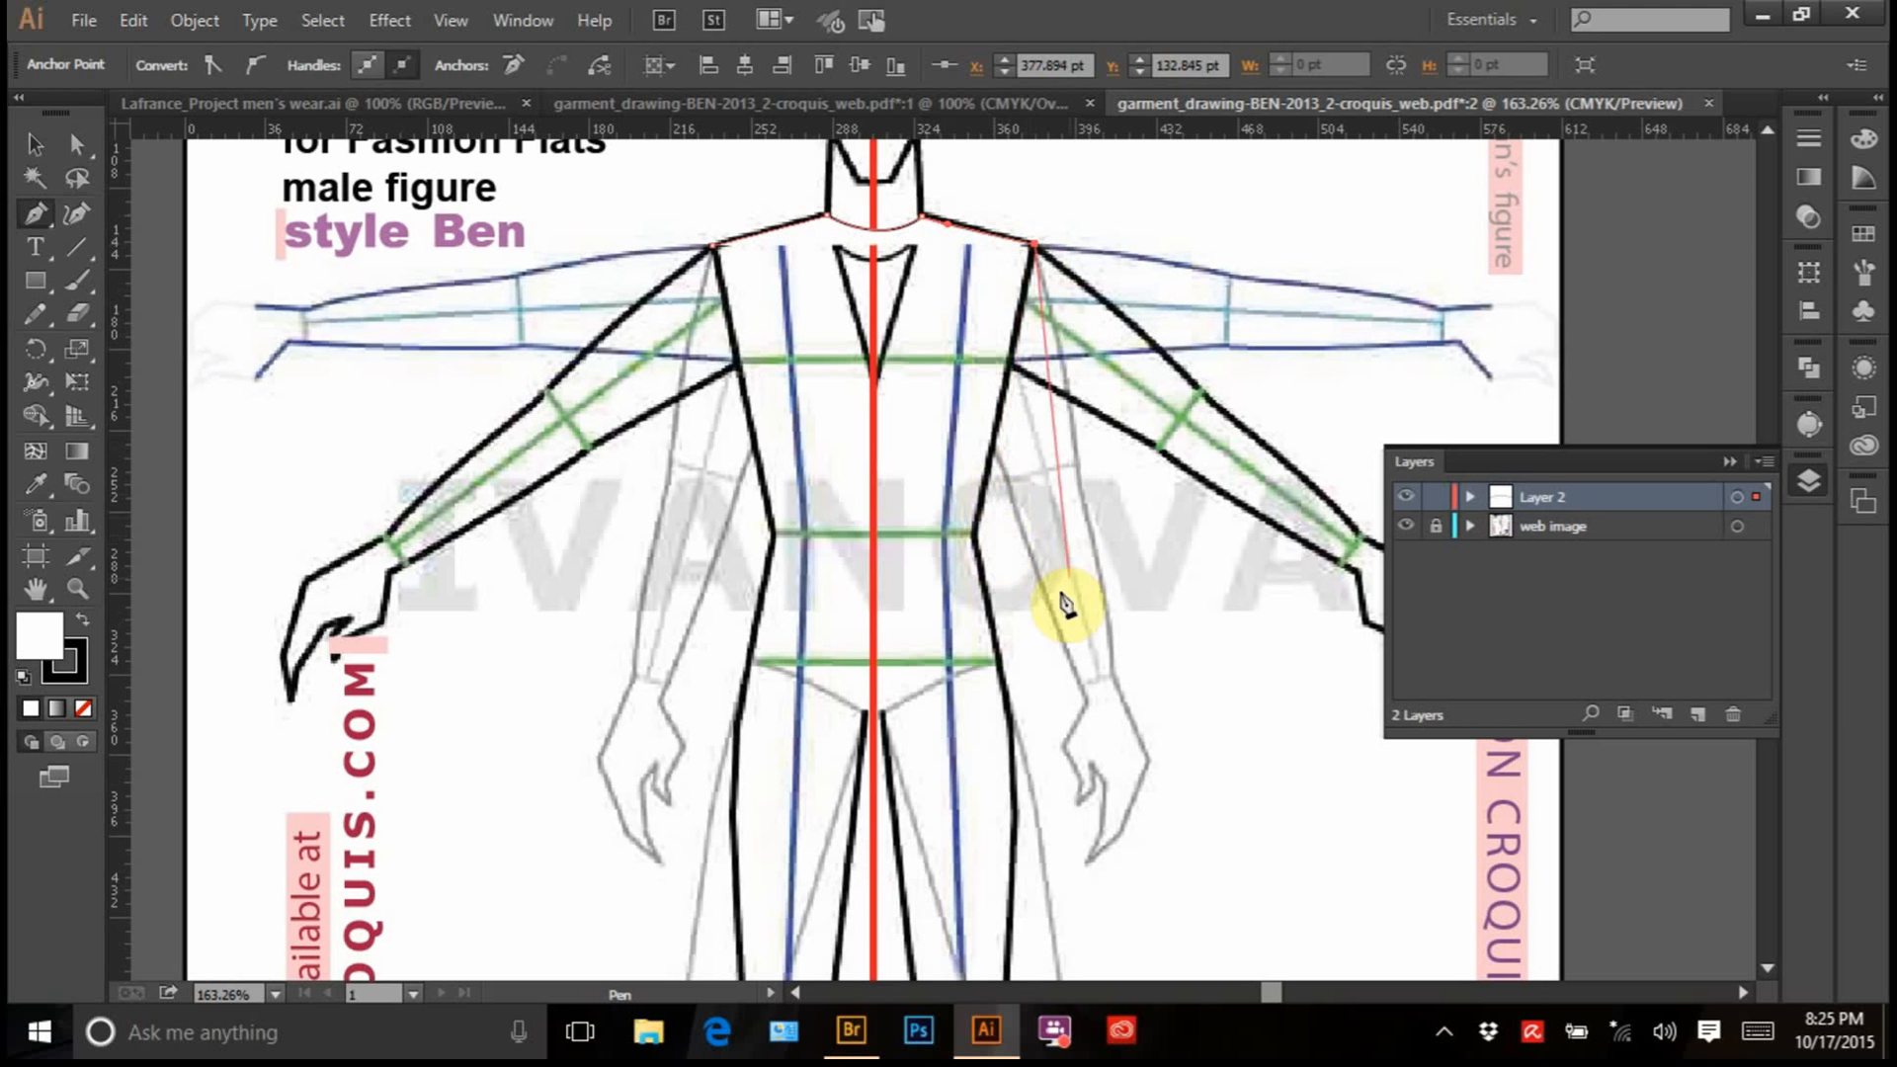
pyautogui.click(1053, 652)
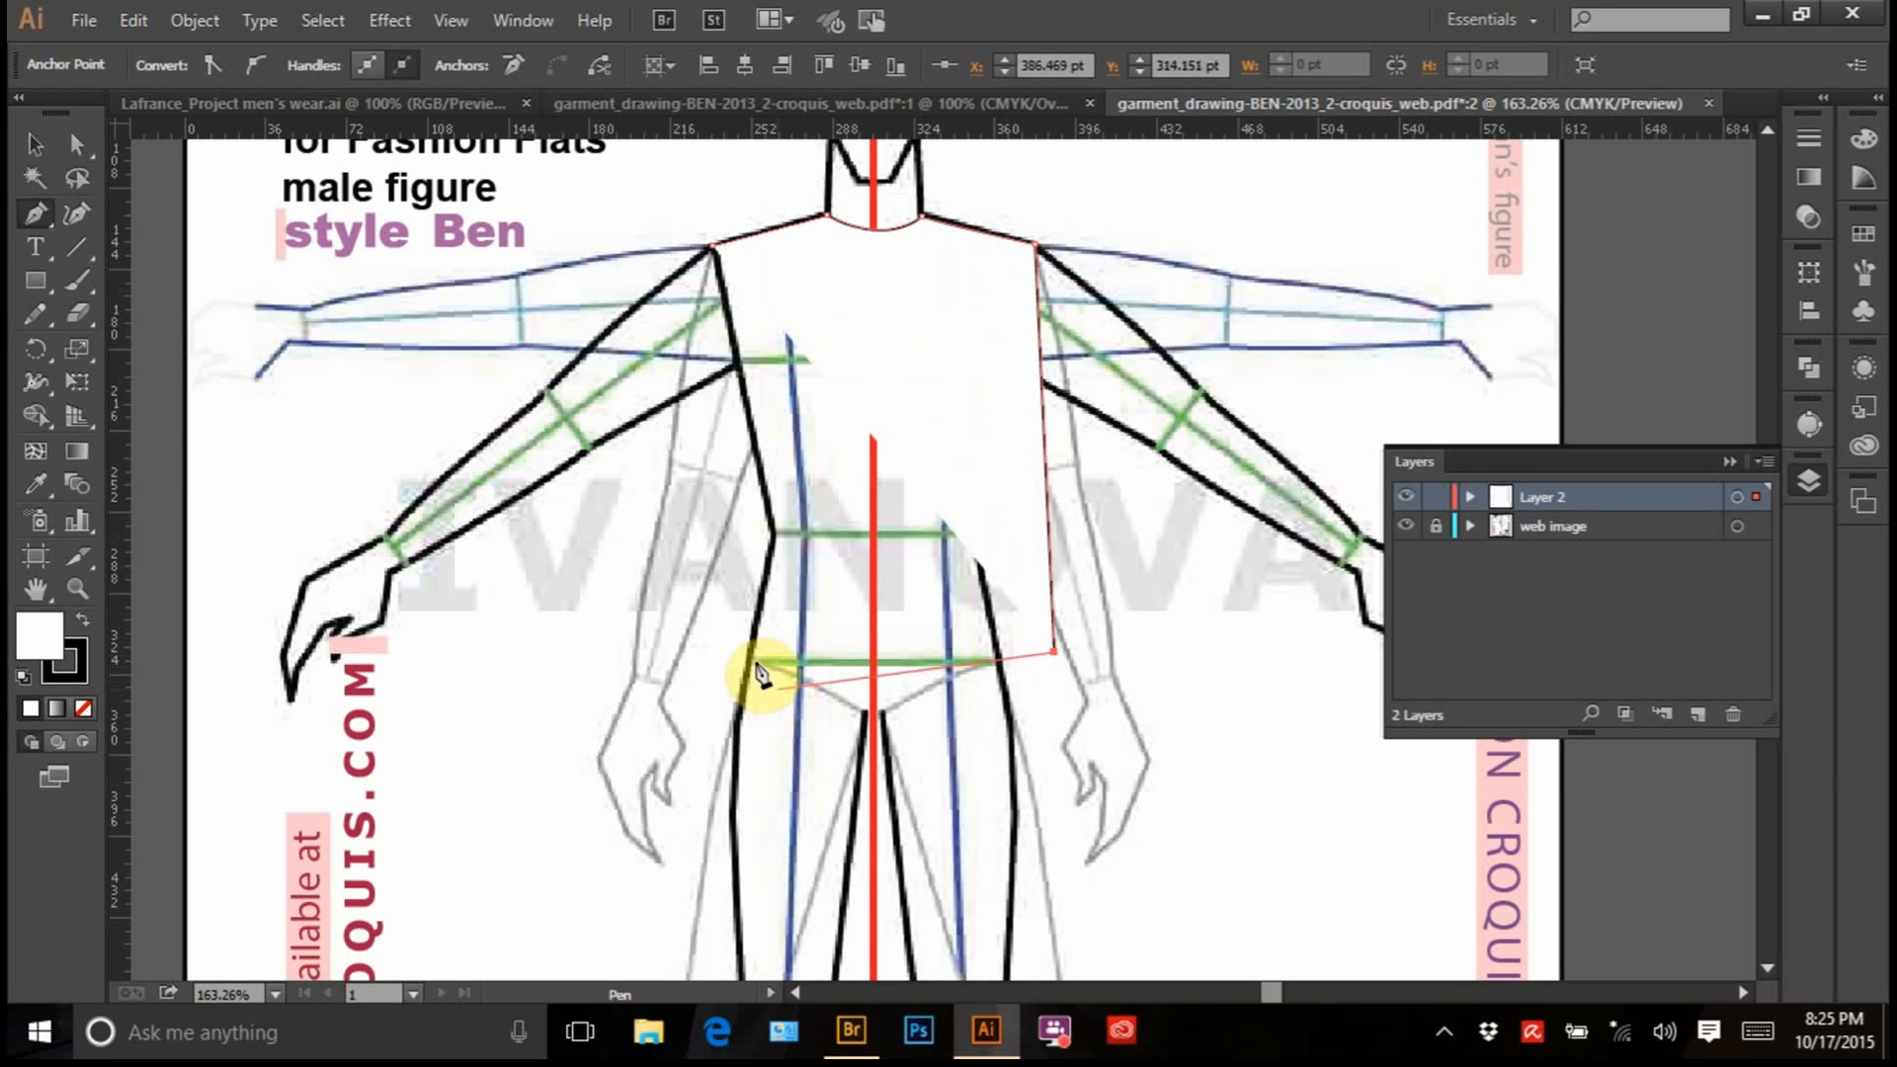
pyautogui.click(723, 653)
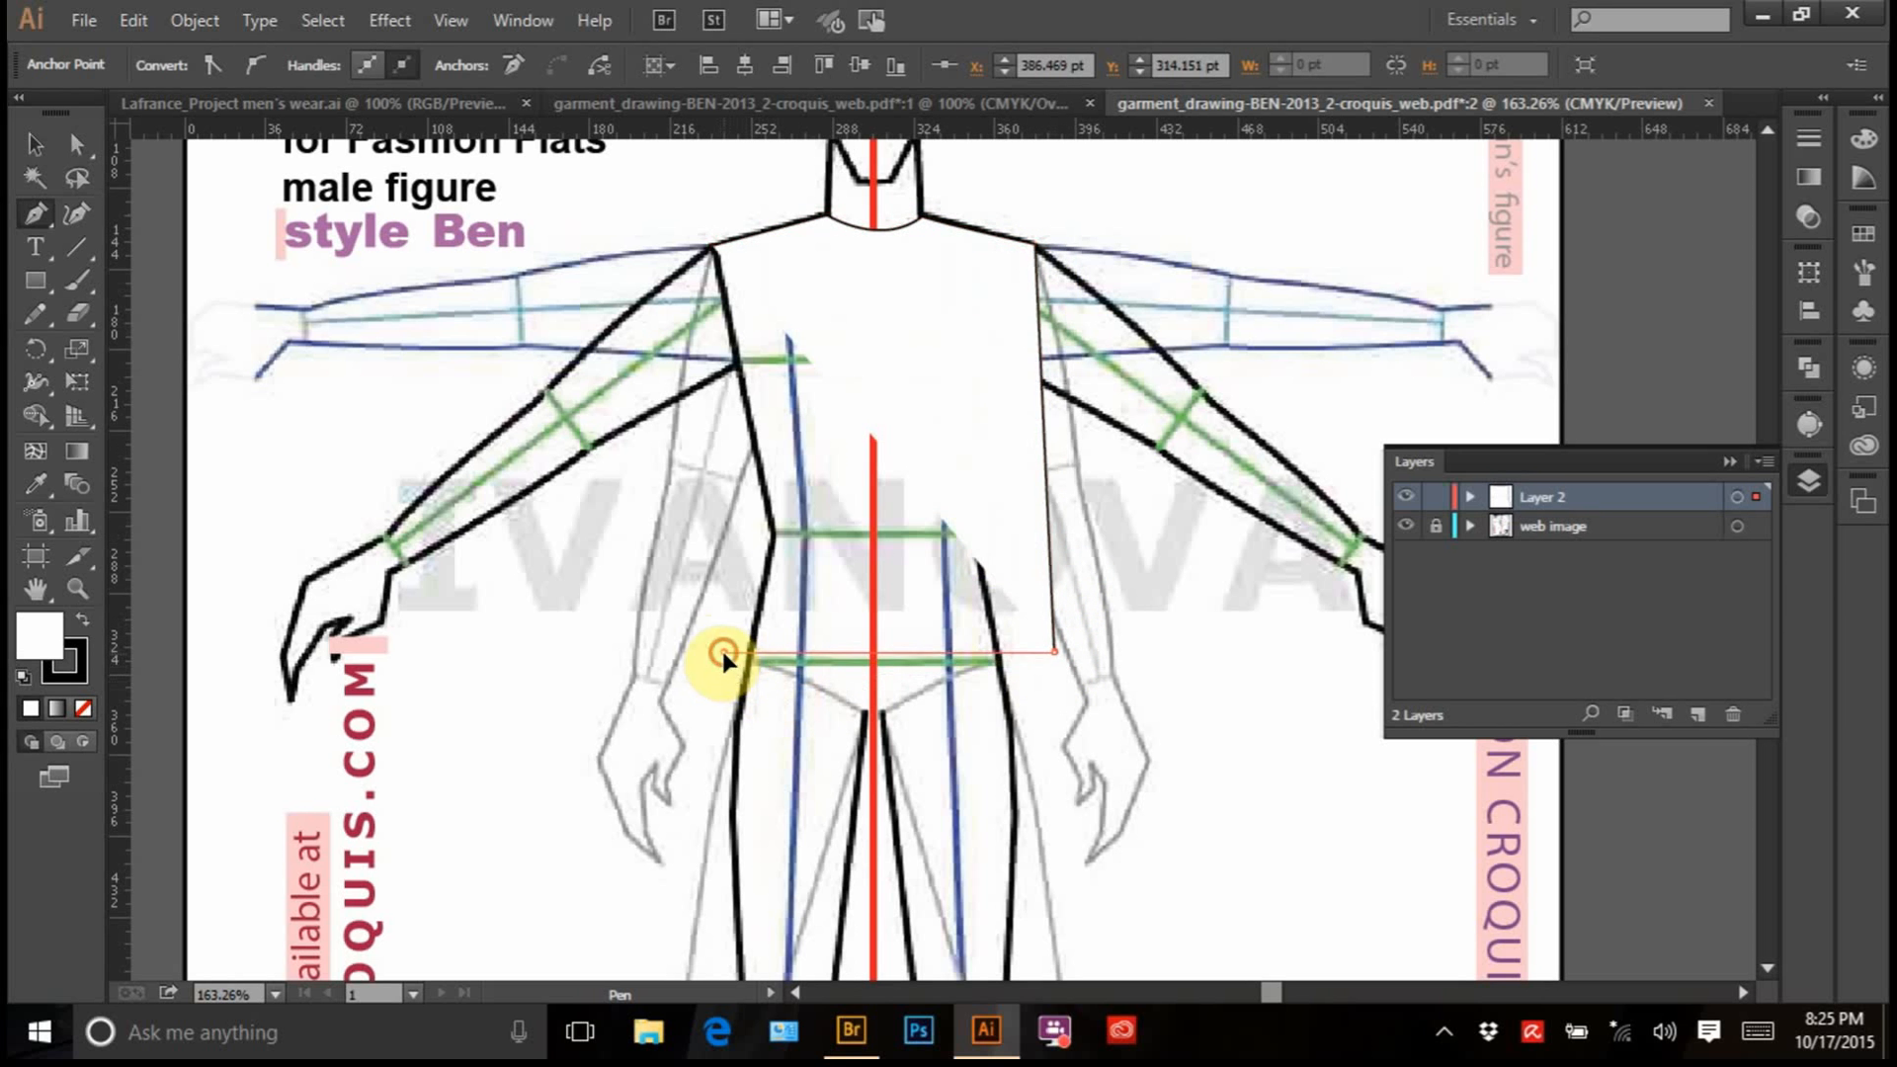
pyautogui.click(710, 246)
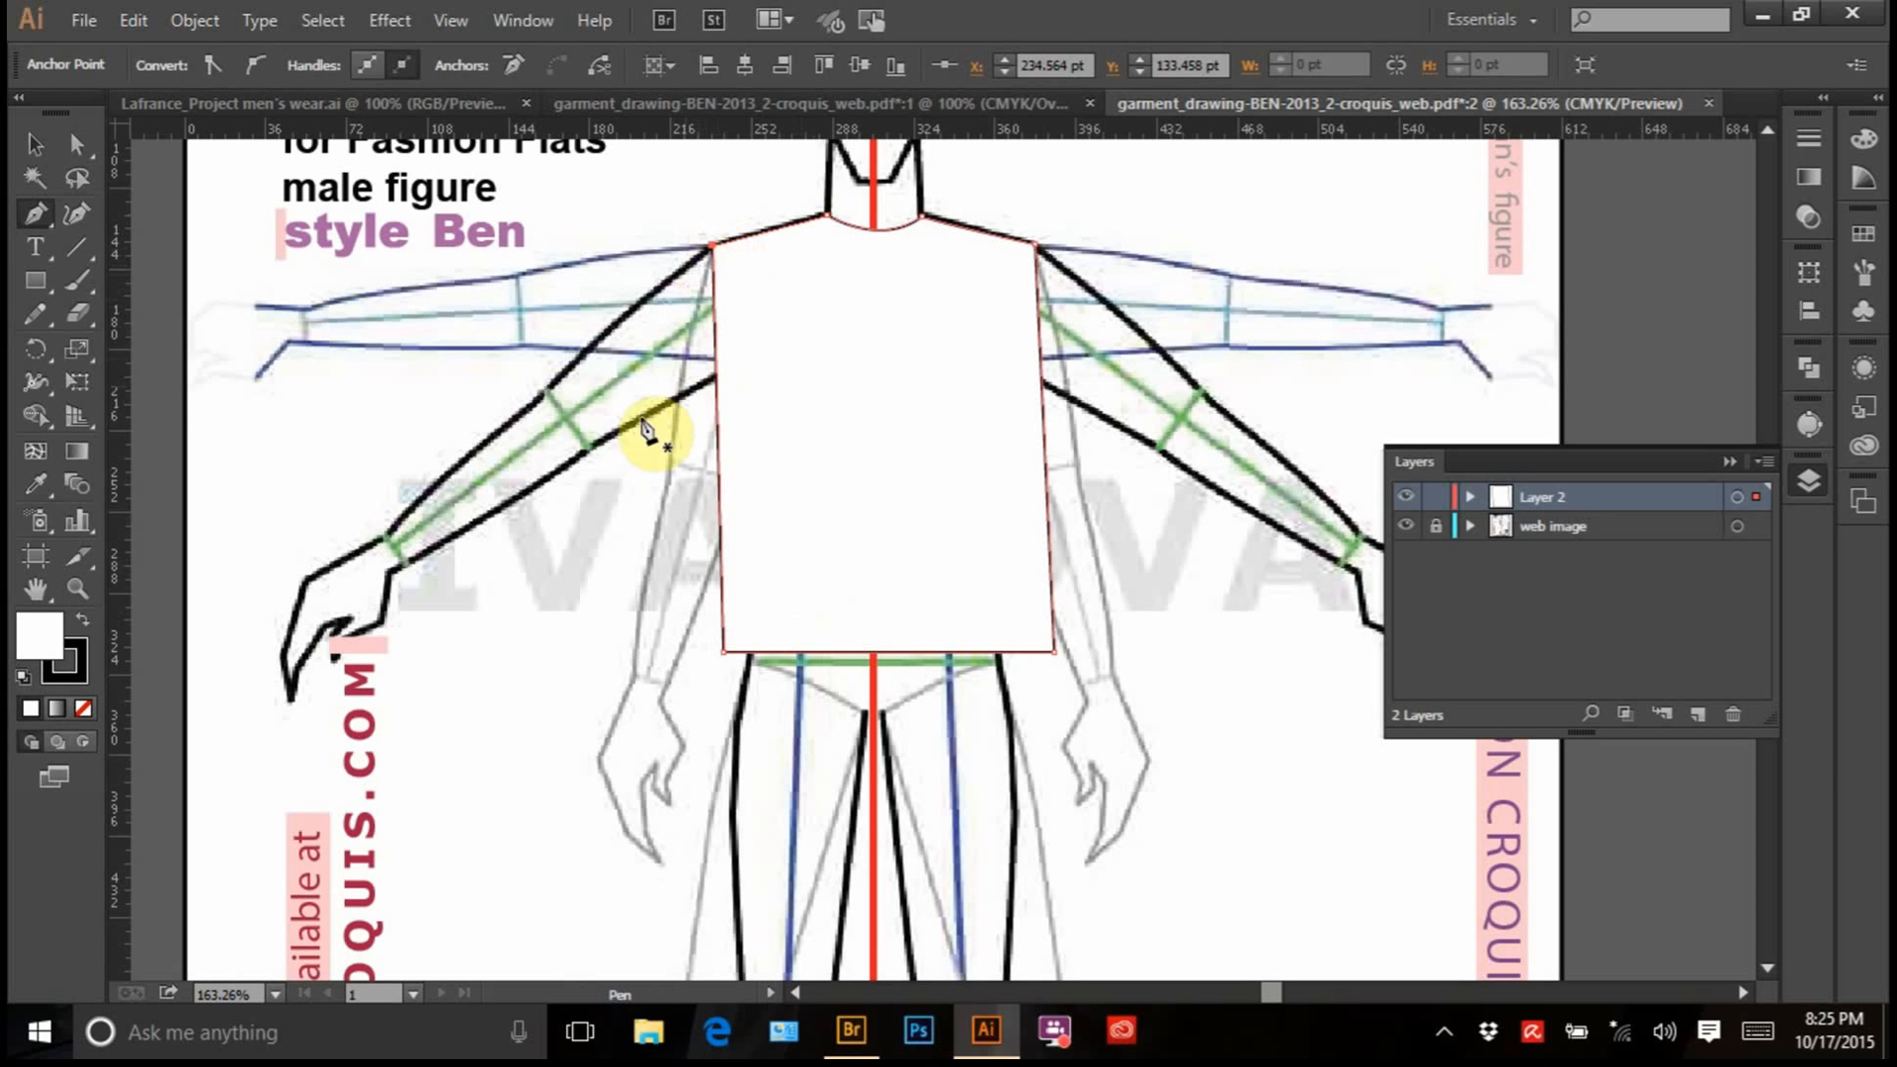
# Draw a closed short sleeve with the Pen tool over the left-hand lowered arm, from shoulder point to elbow, with the armhole reaching about Y 209 pt
pyautogui.moveTo(609, 476); pyautogui.dragTo(524, 357)
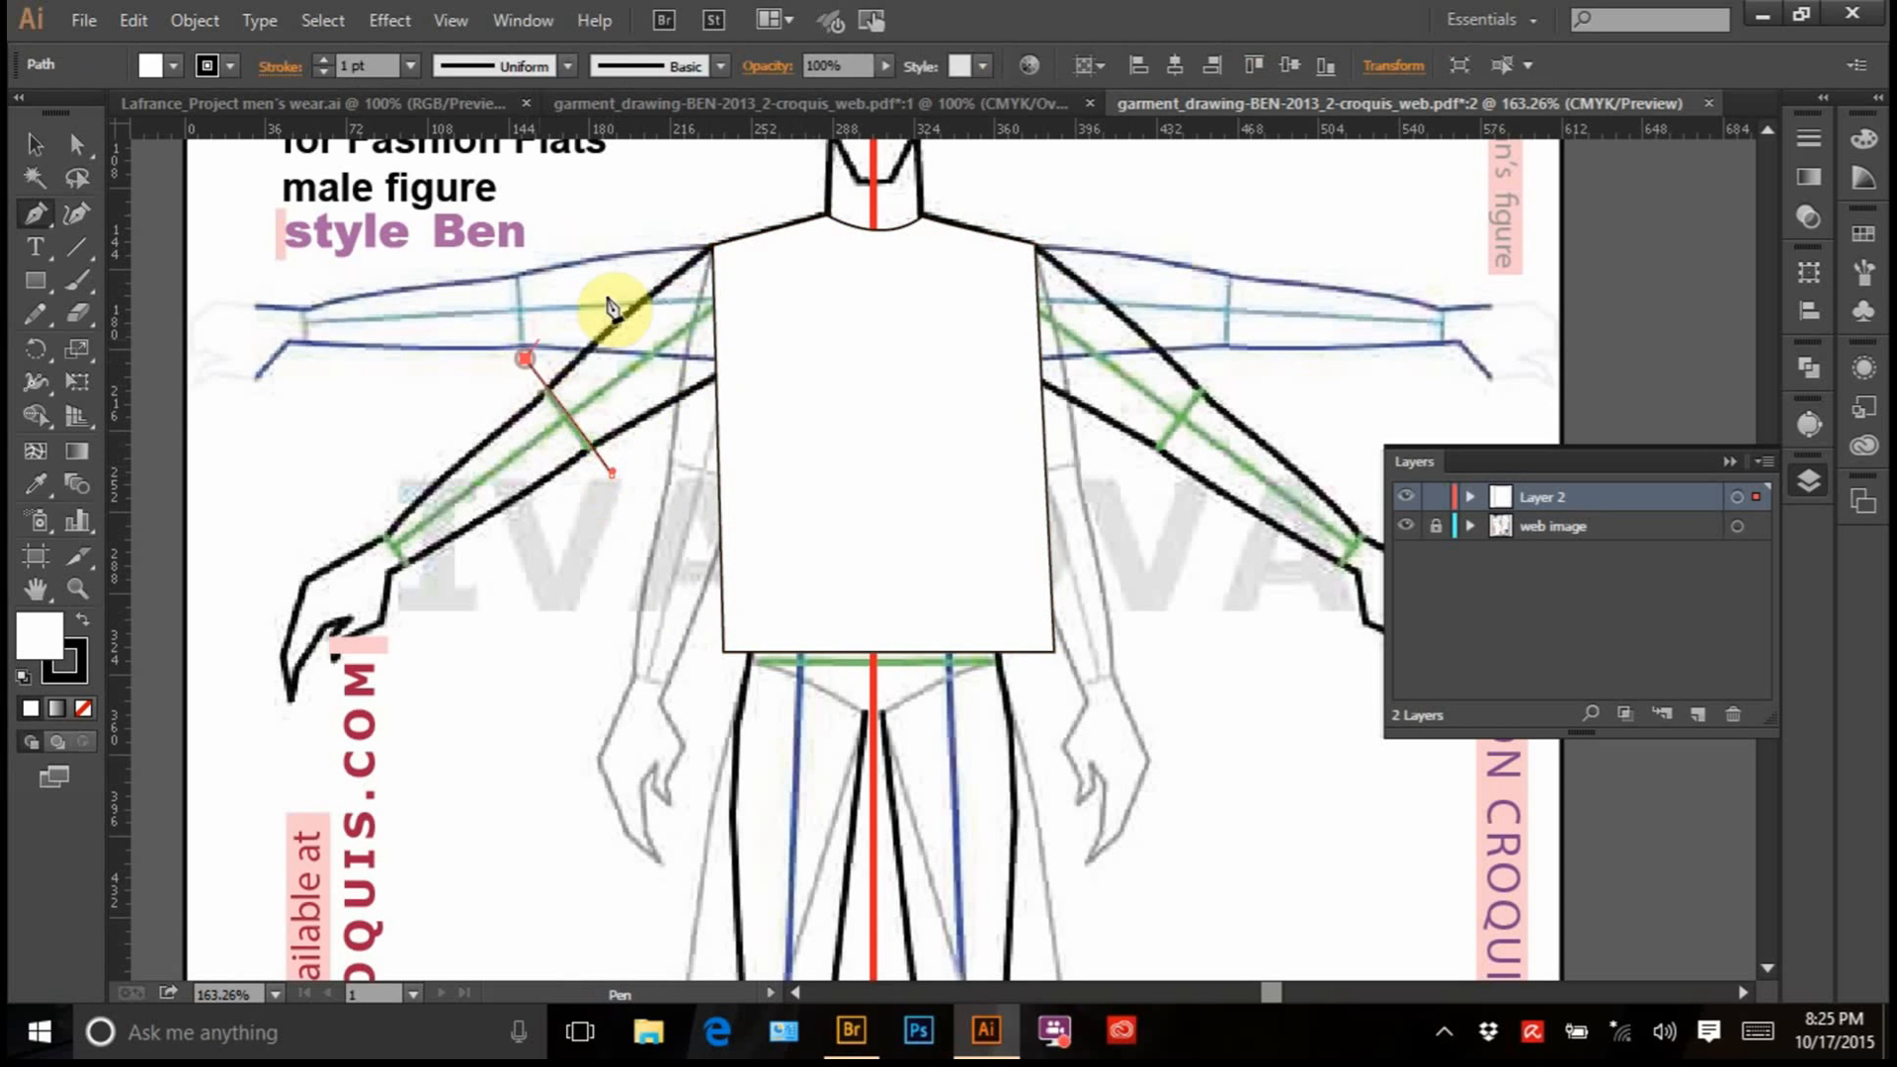
pyautogui.click(712, 248)
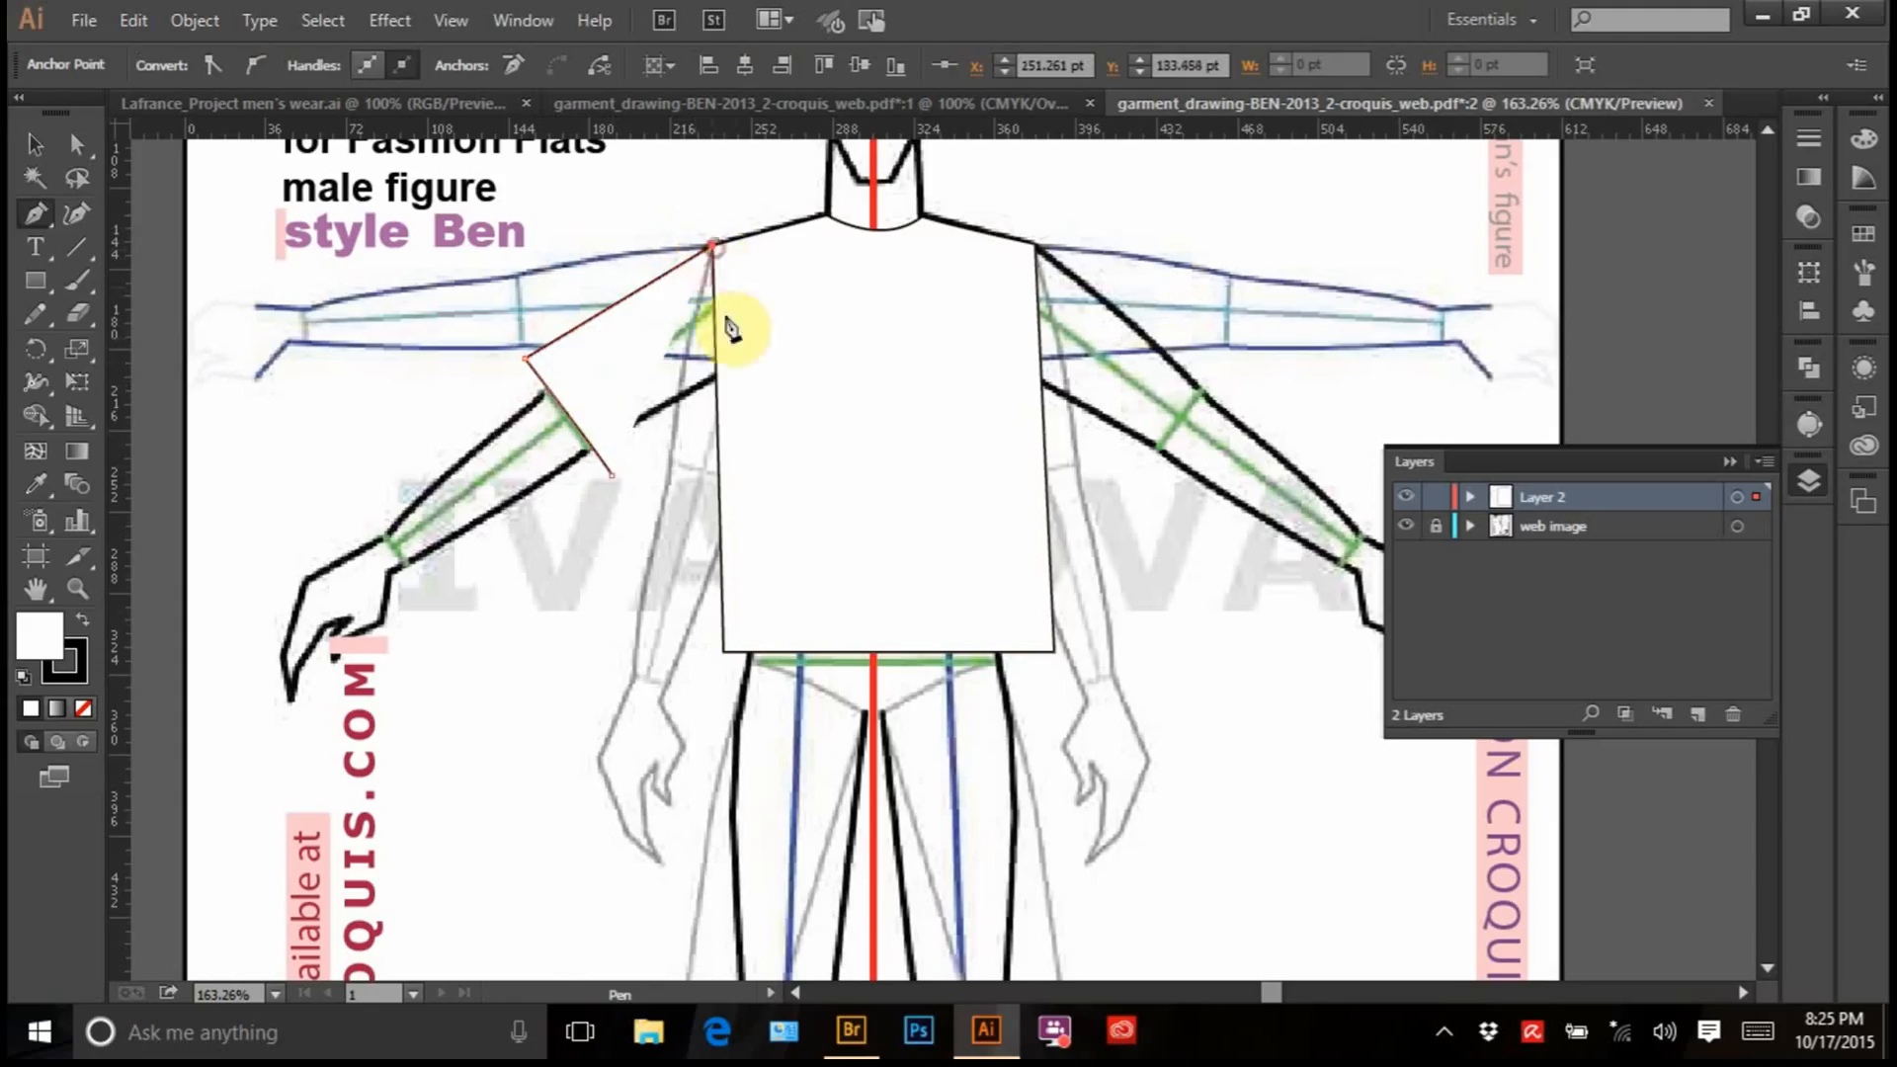
pyautogui.click(717, 416)
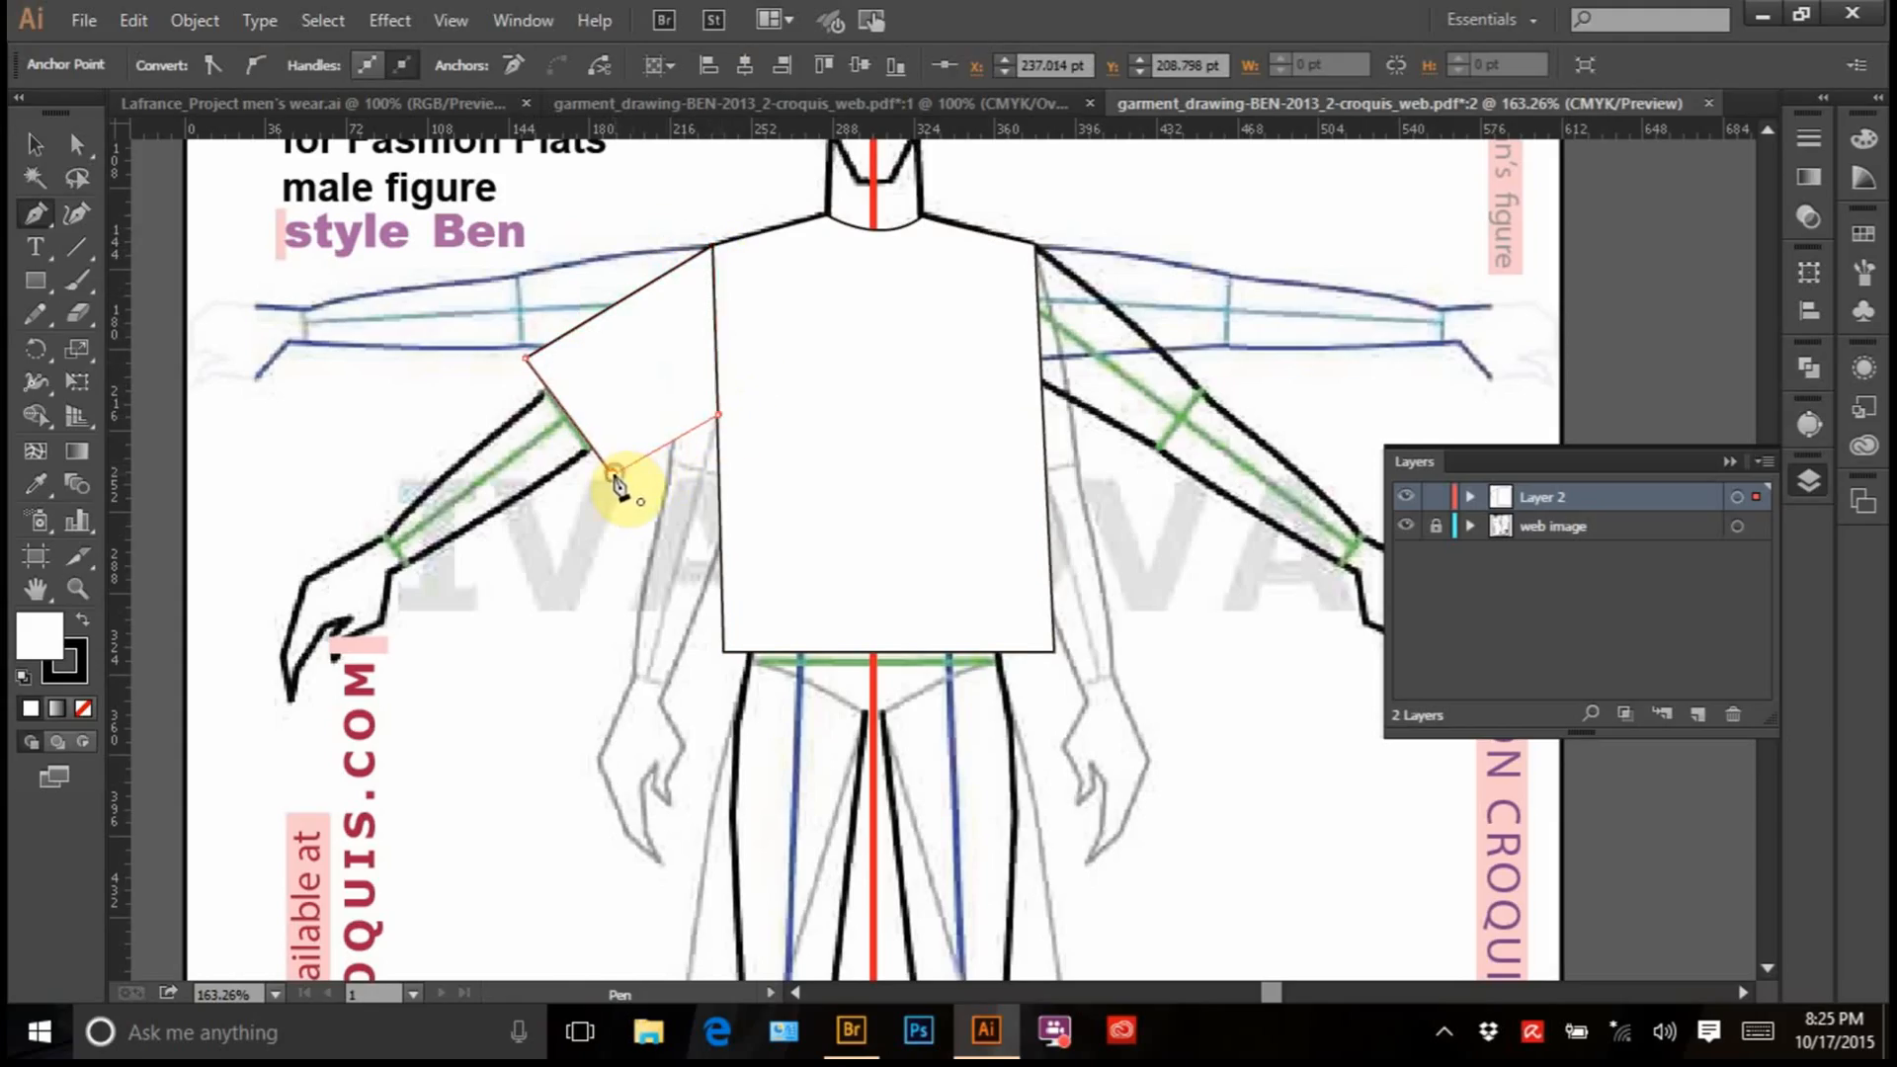
pyautogui.click(613, 475)
# Move the T-shirt body's right-hand hem corner inward along the hem with the Direct Selection tool
pyautogui.click(98, 145)
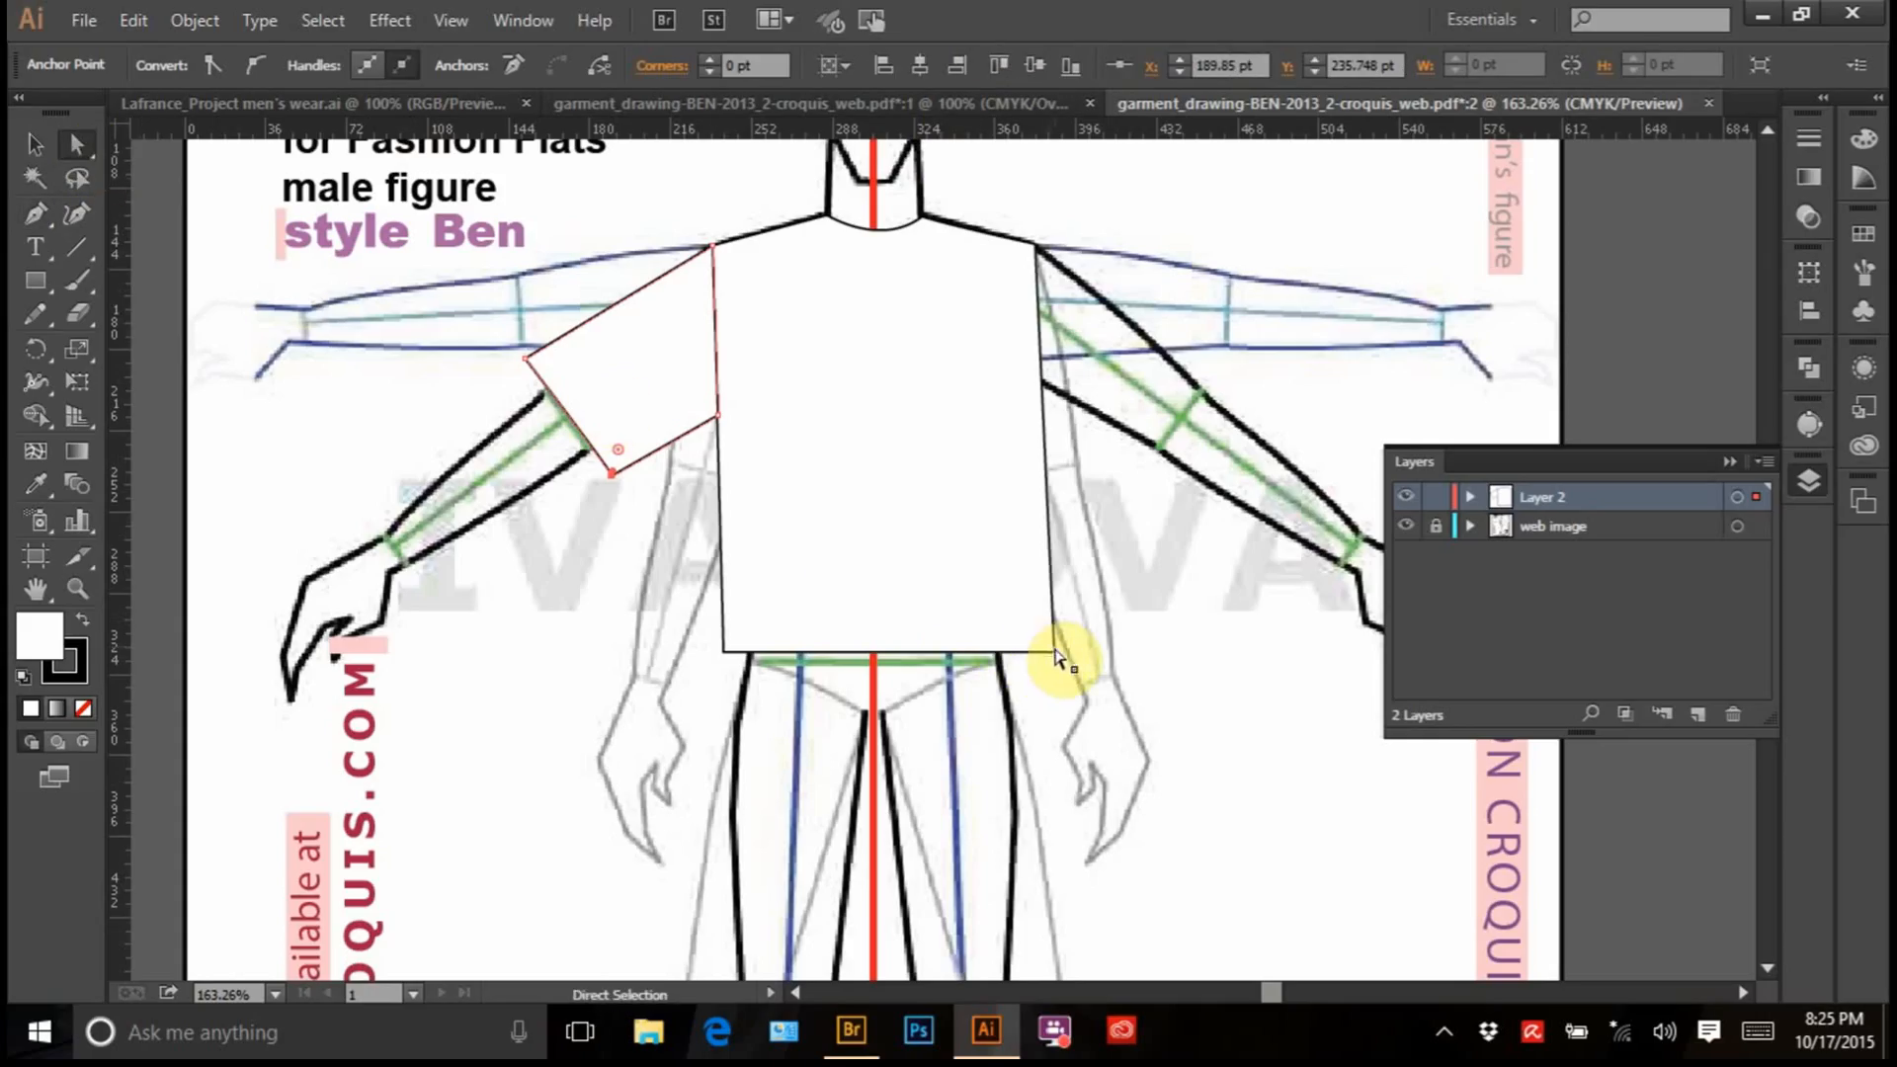
pyautogui.moveTo(1053, 652); pyautogui.dragTo(1029, 654)
pyautogui.click(1030, 705)
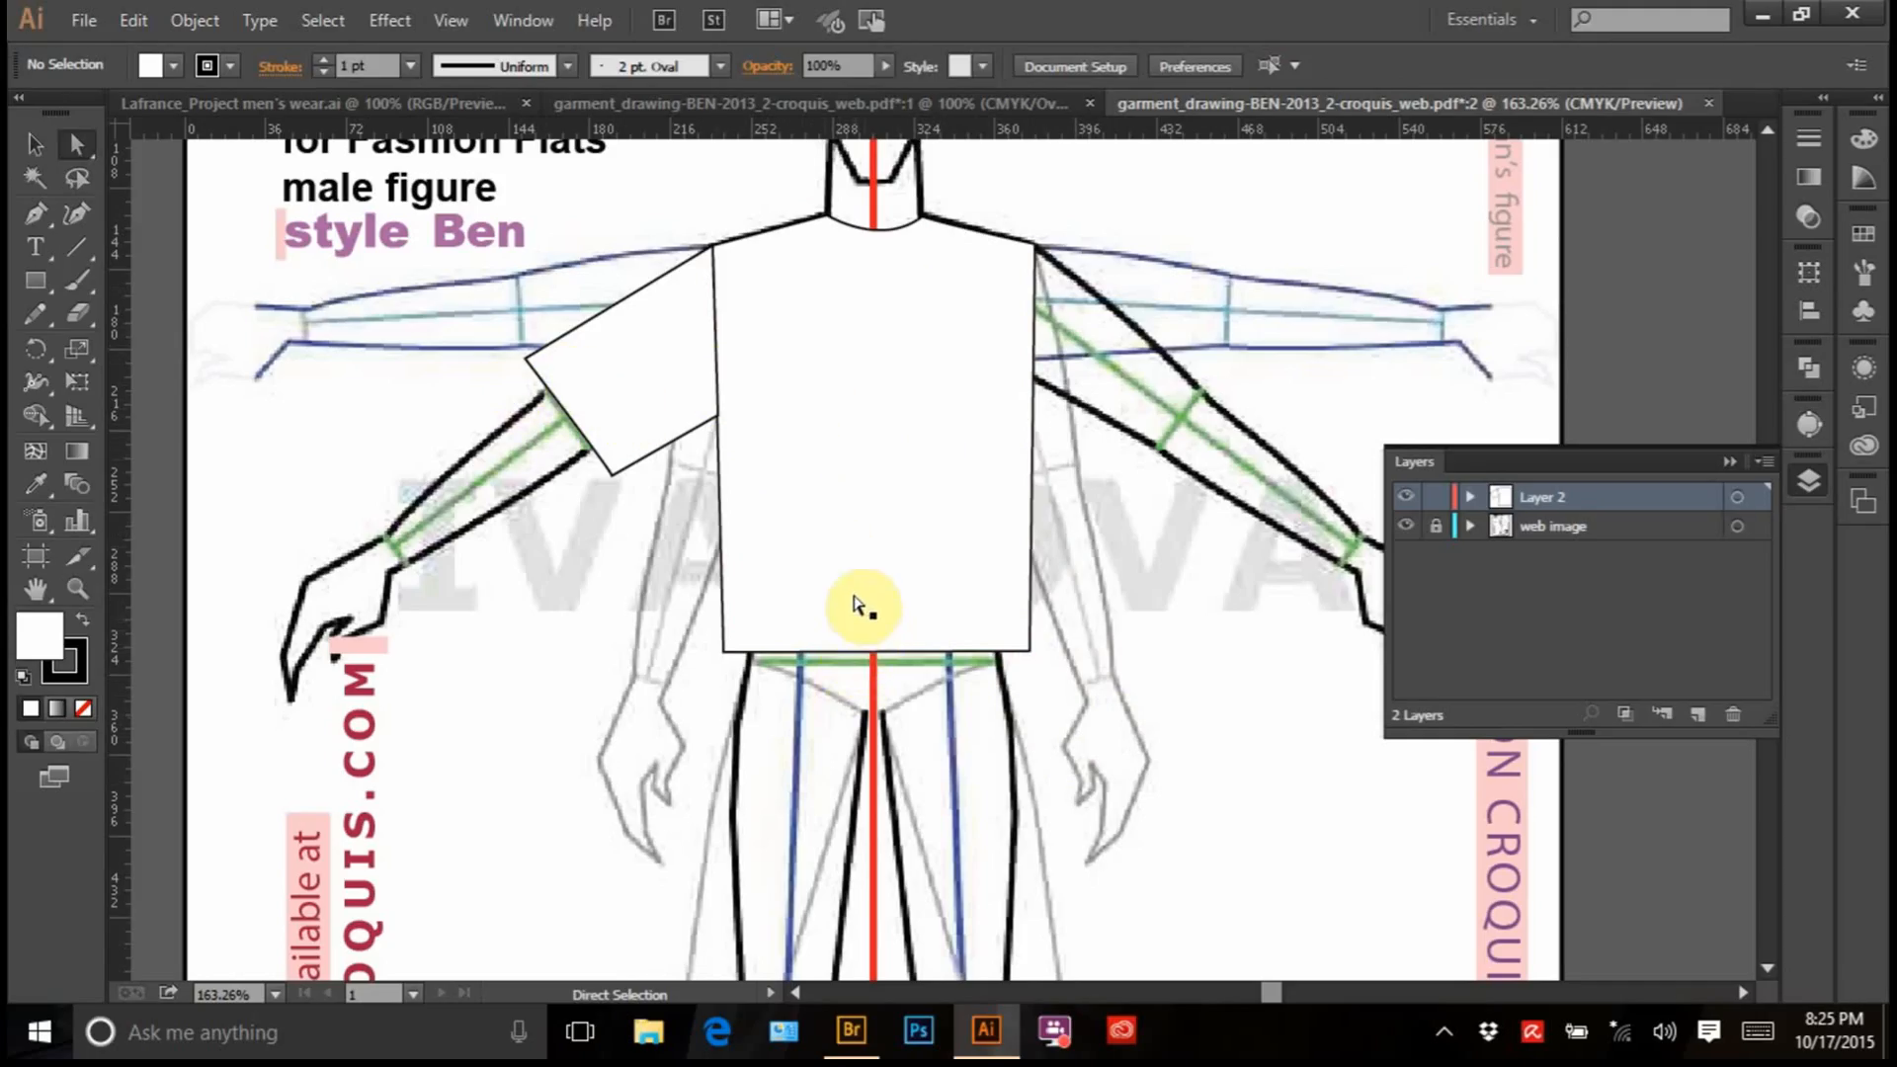
# Delete the T-shirt body together with the sleeve from the garment layer
pyautogui.click(34, 144)
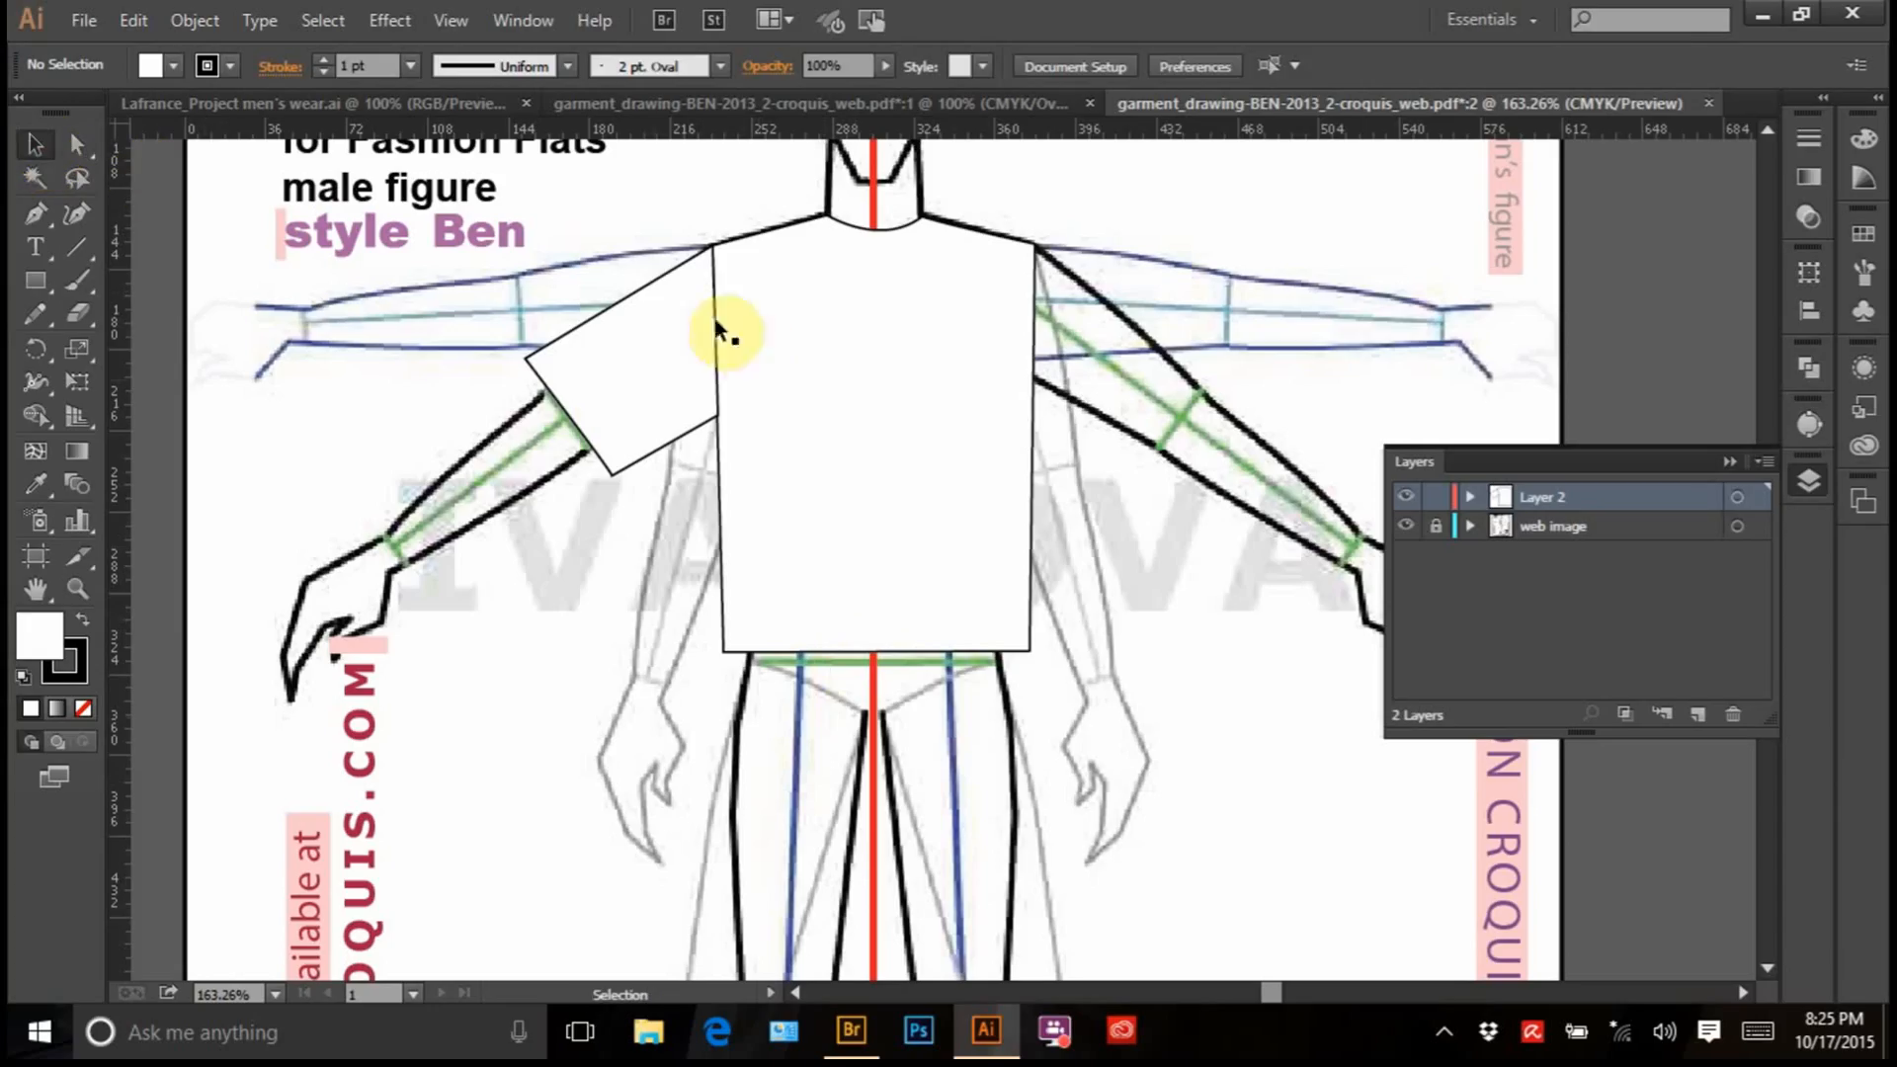
pyautogui.click(871, 464)
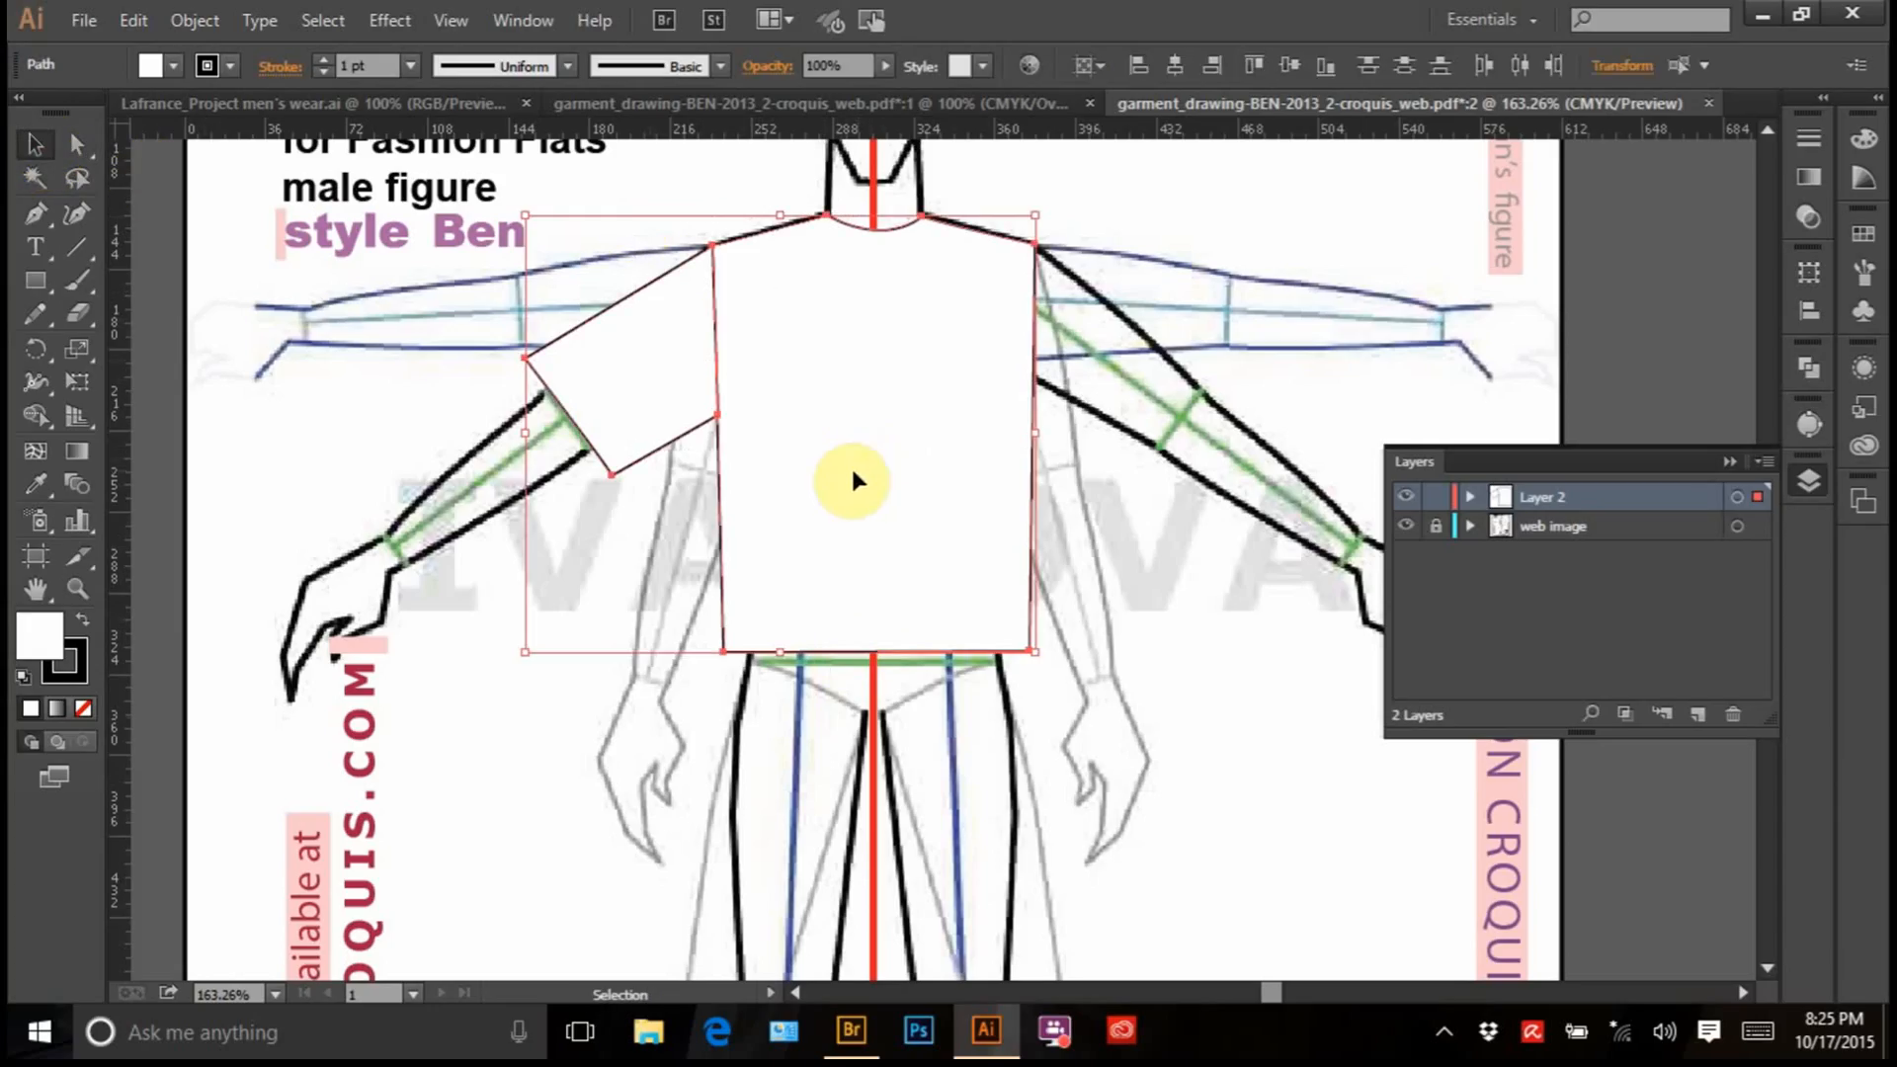
pyautogui.press('Delete')
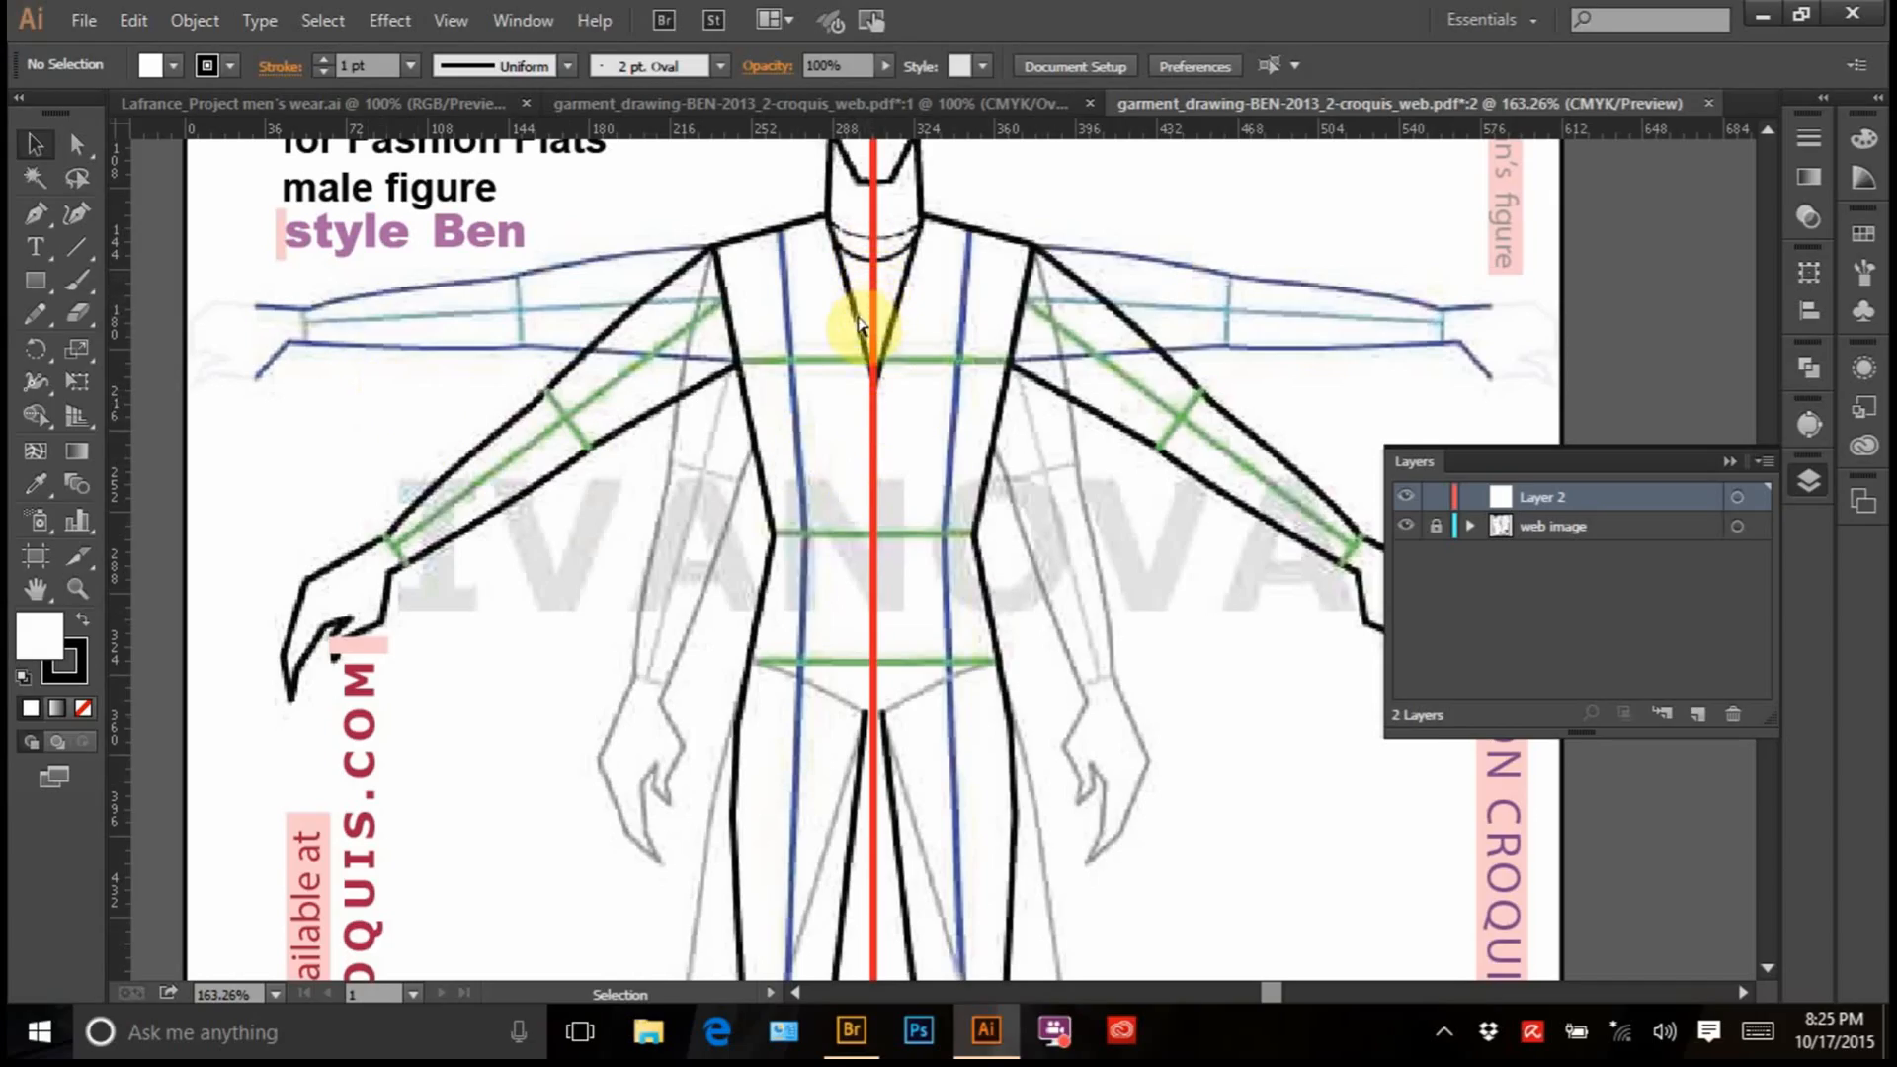
pyautogui.hotkey('ctrl', '-')
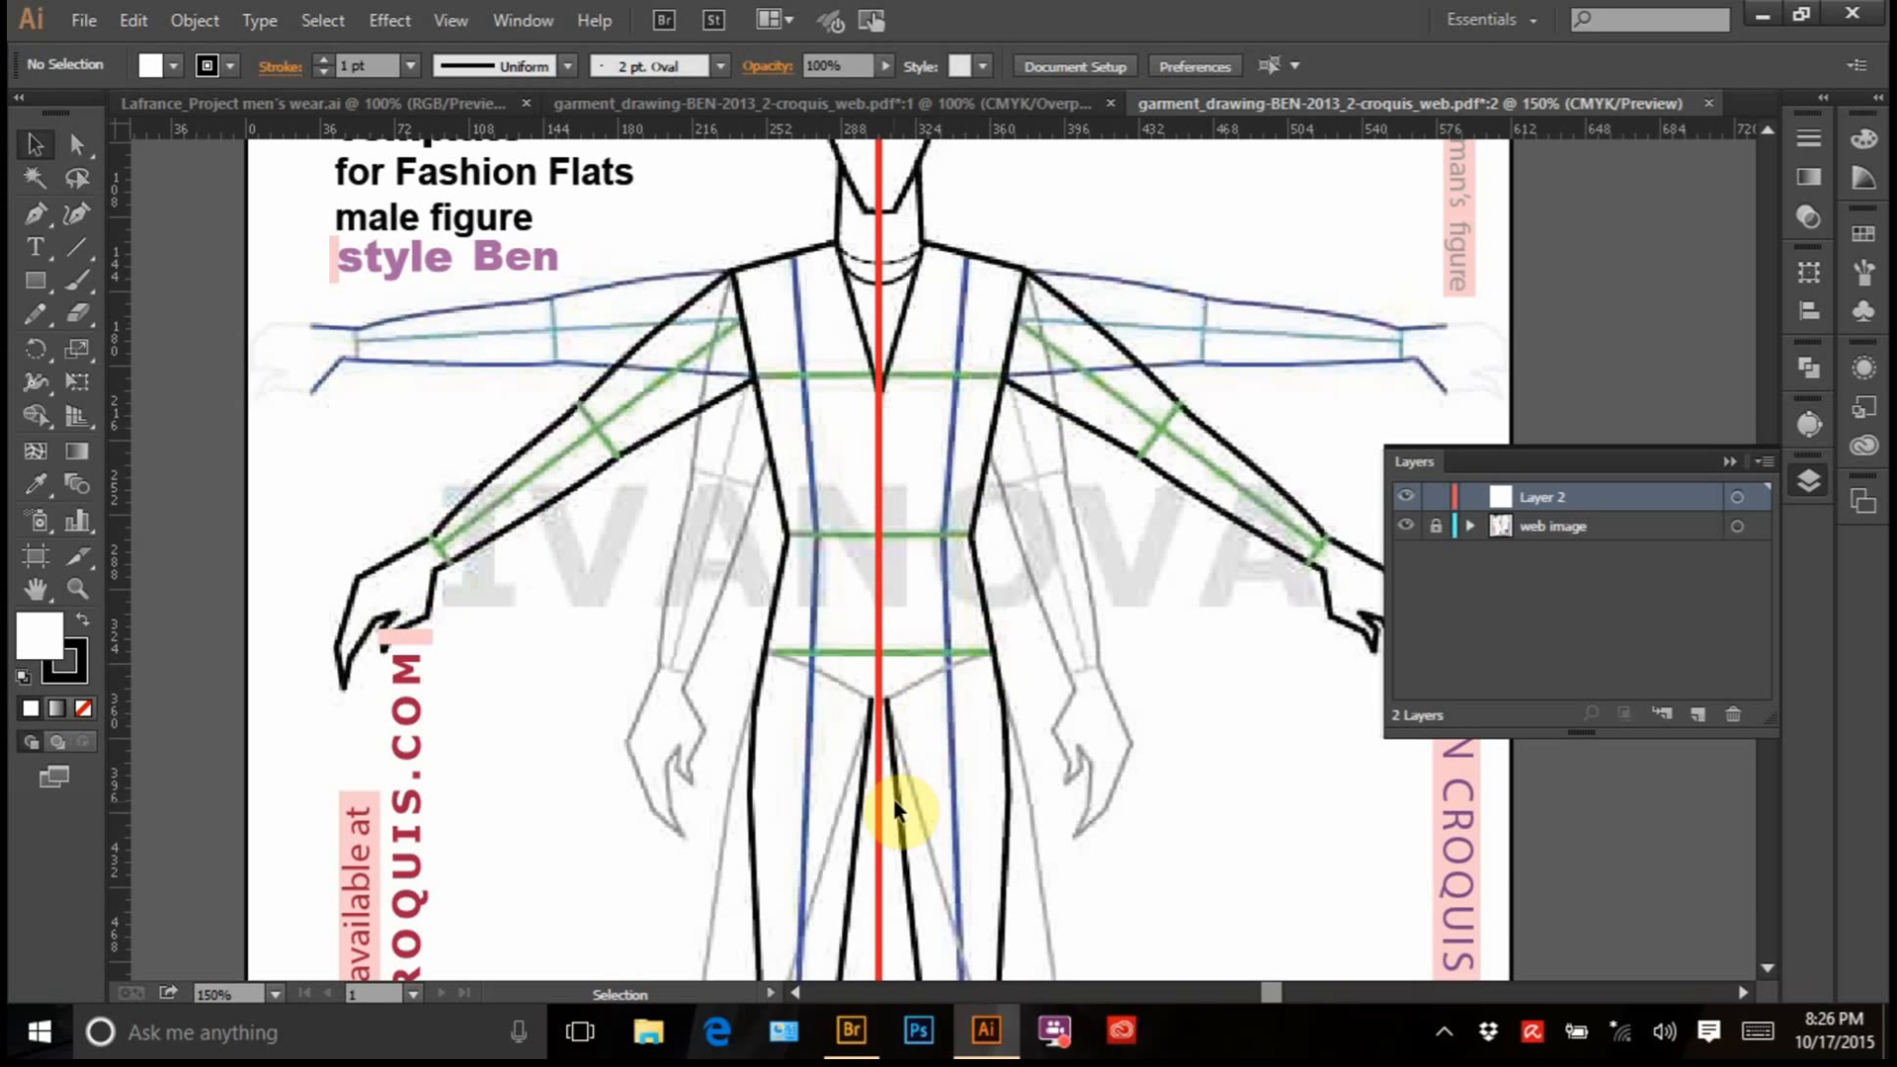
pyautogui.scroll(-6, 918, 774)
pyautogui.hscroll(2, 791, 212)
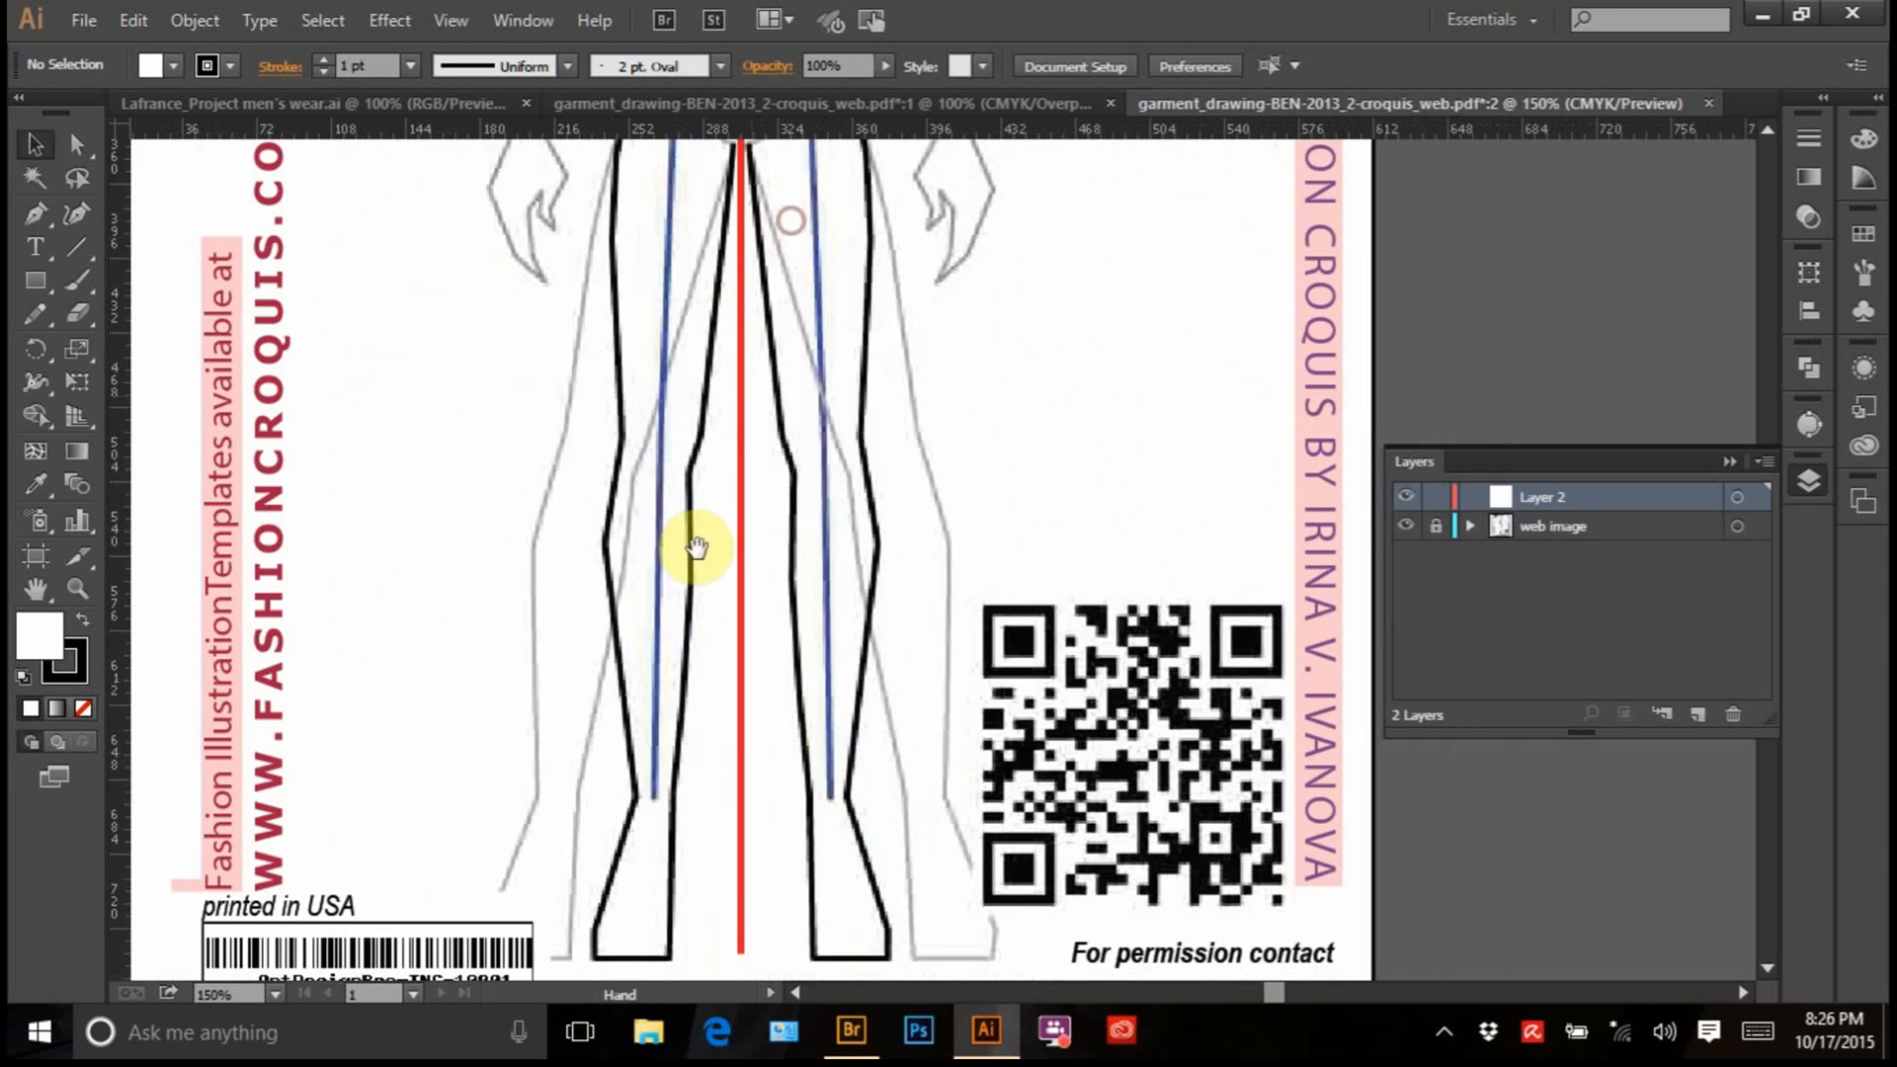
pyautogui.scroll(10, 846, 542)
pyautogui.hscroll(-2, 826, 359)
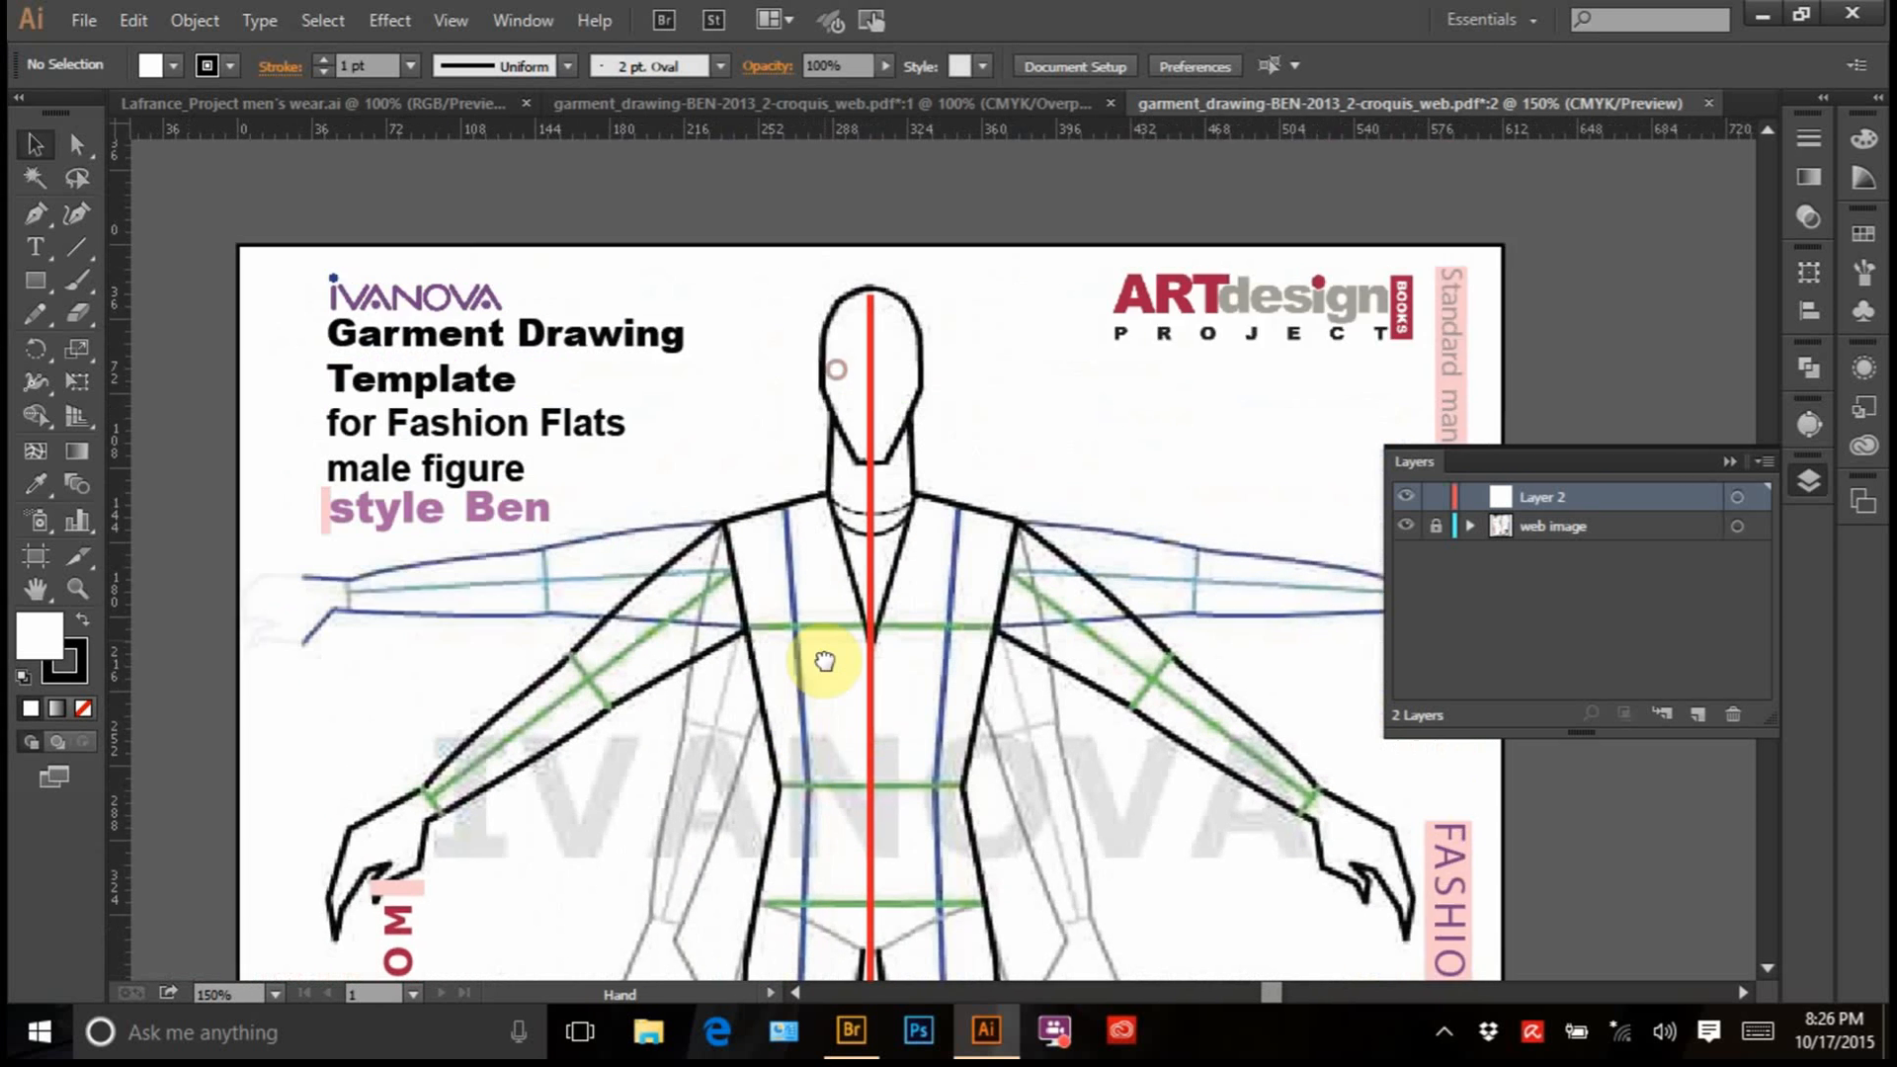
pyautogui.moveTo(810, 470); pyautogui.dragTo(819, 438)
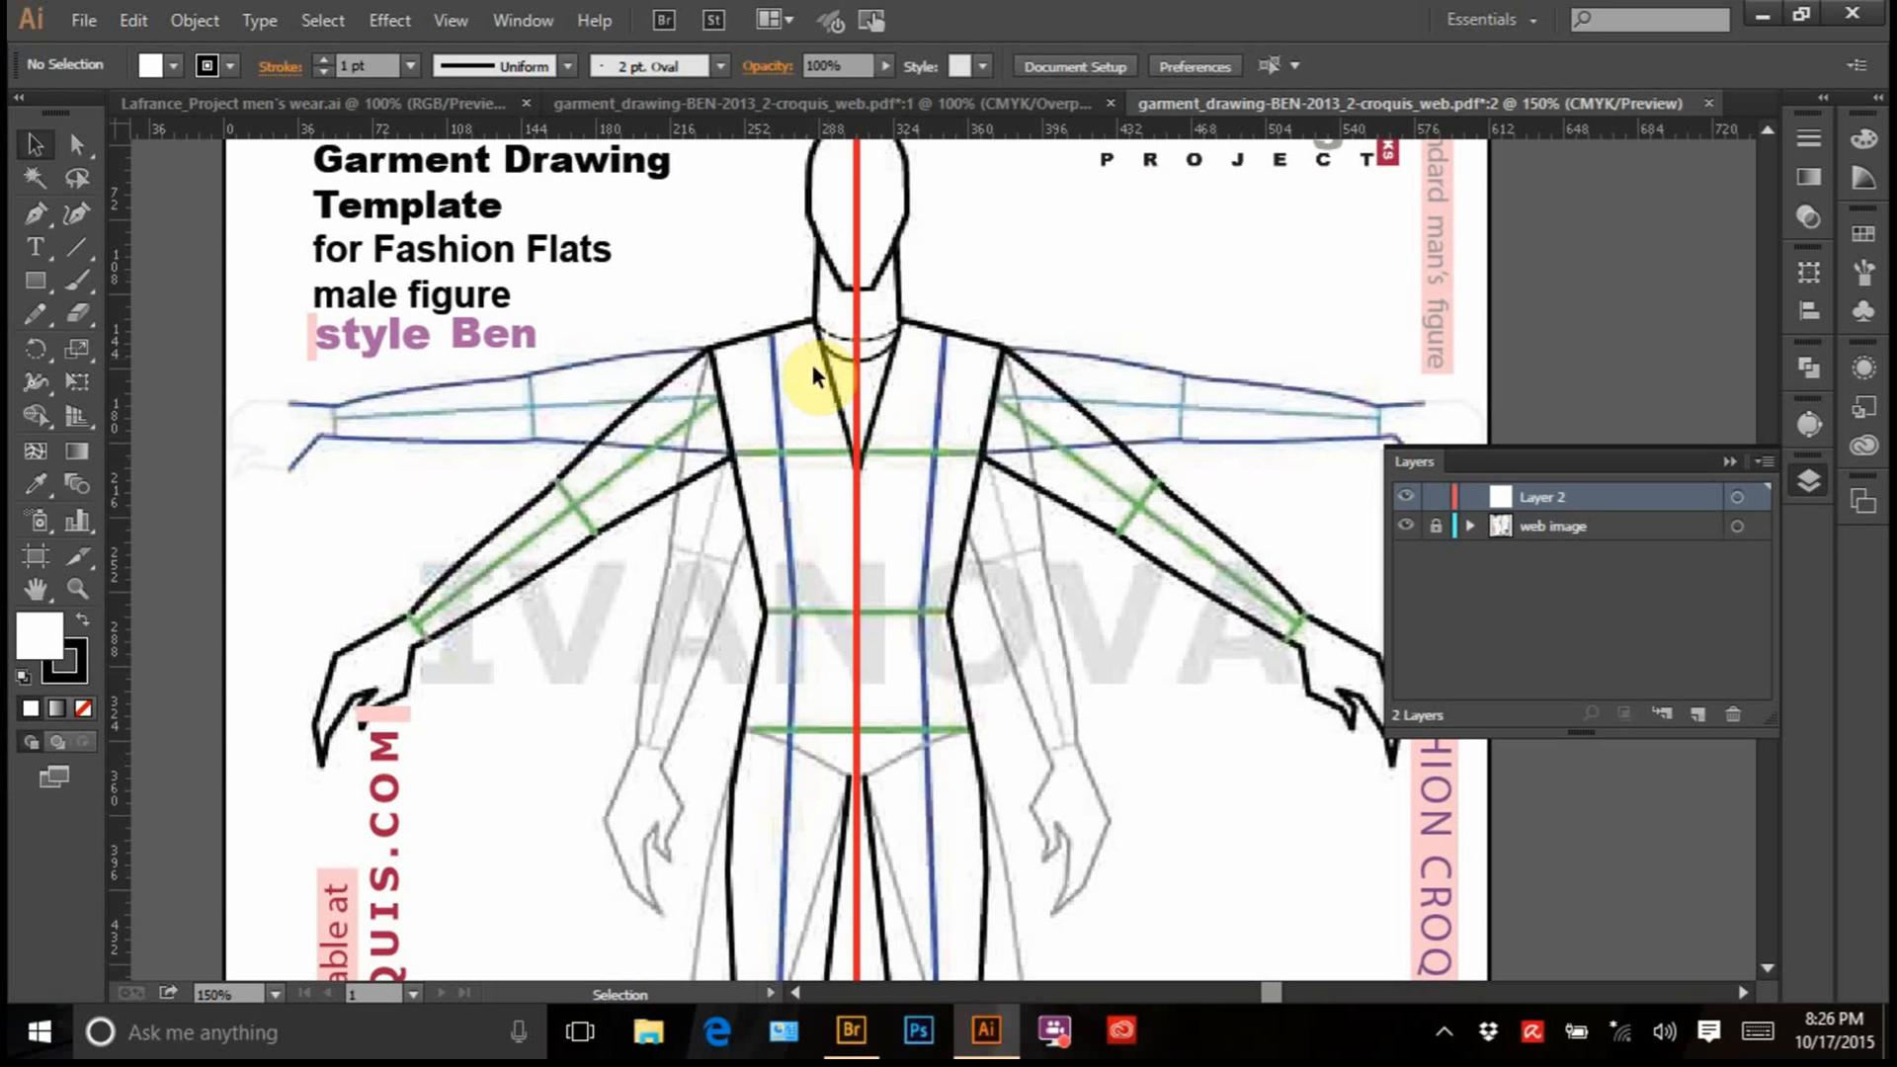
# Try blocking in the left half of the torso with a rectangle from the shoulder point to the center line below the hips
pyautogui.click(37, 285)
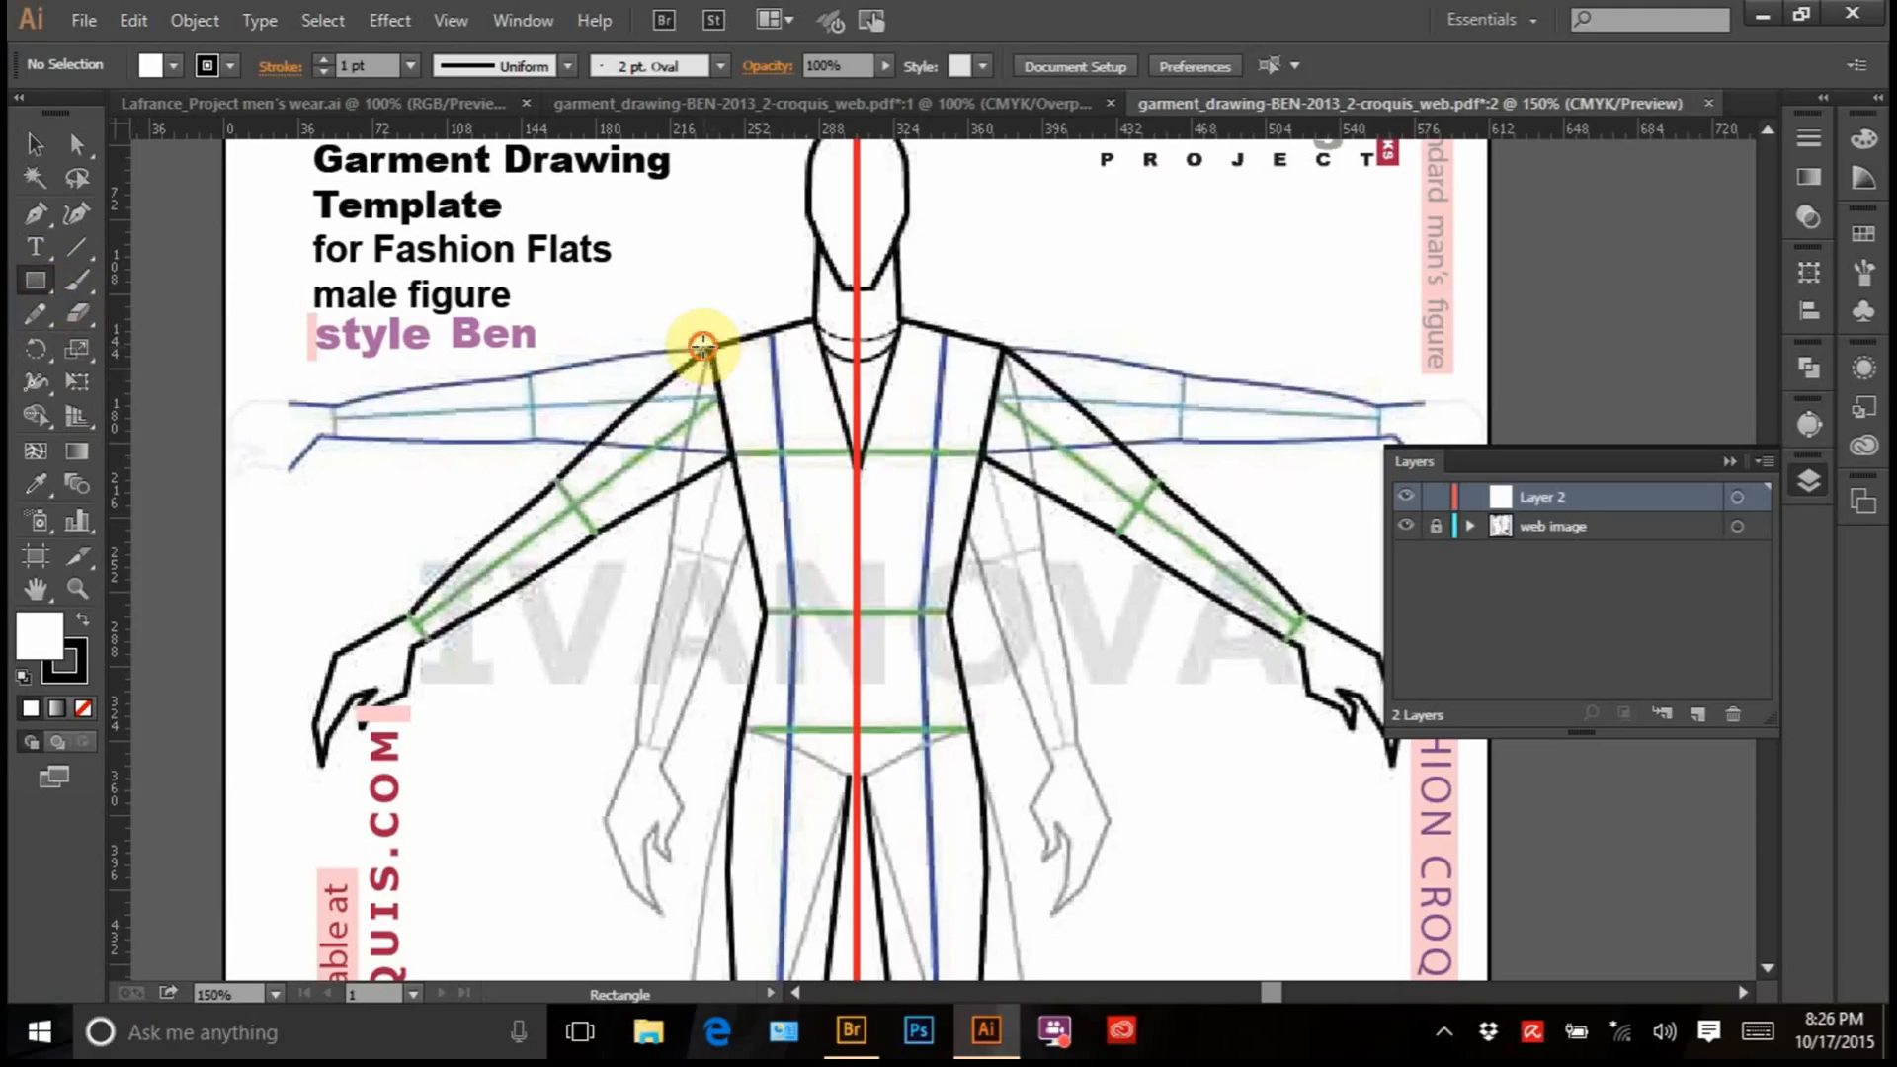
pyautogui.moveTo(702, 344); pyautogui.dragTo(854, 837)
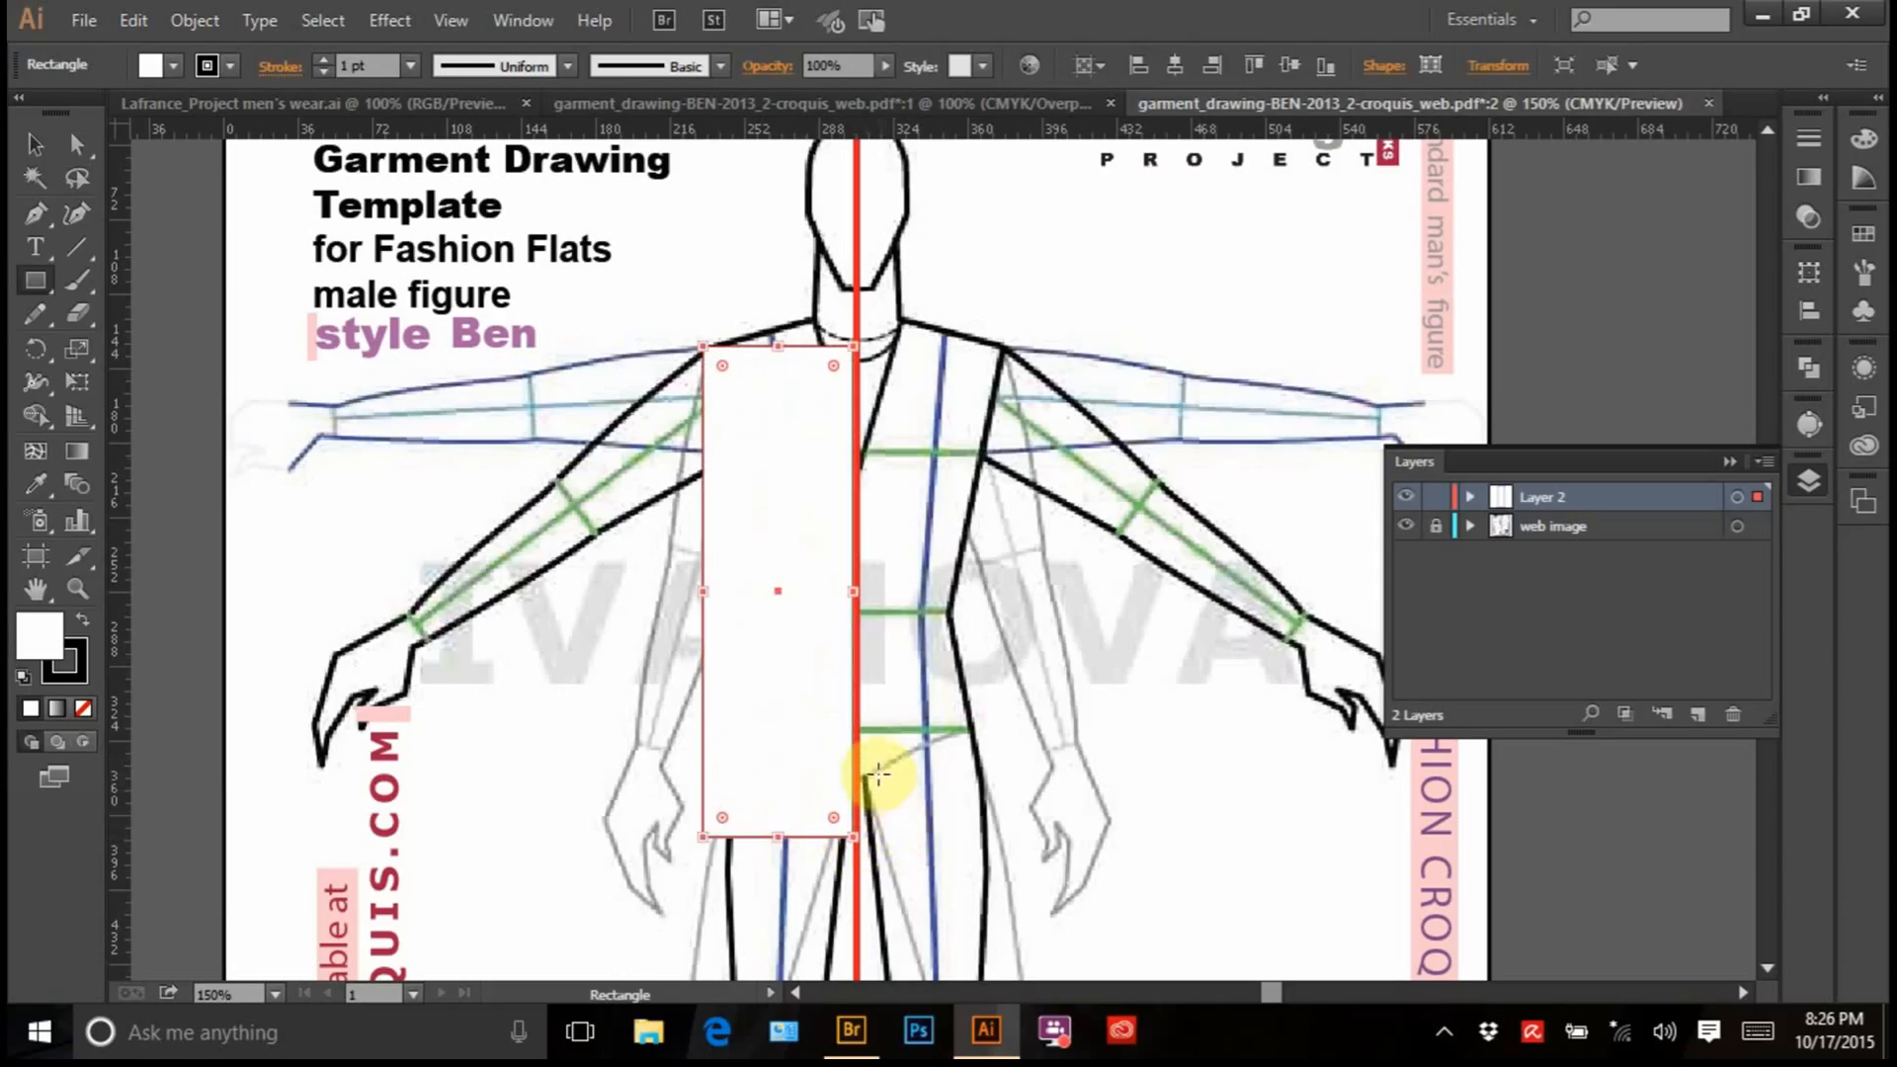
pyautogui.hotkey('ctrl', 'z')
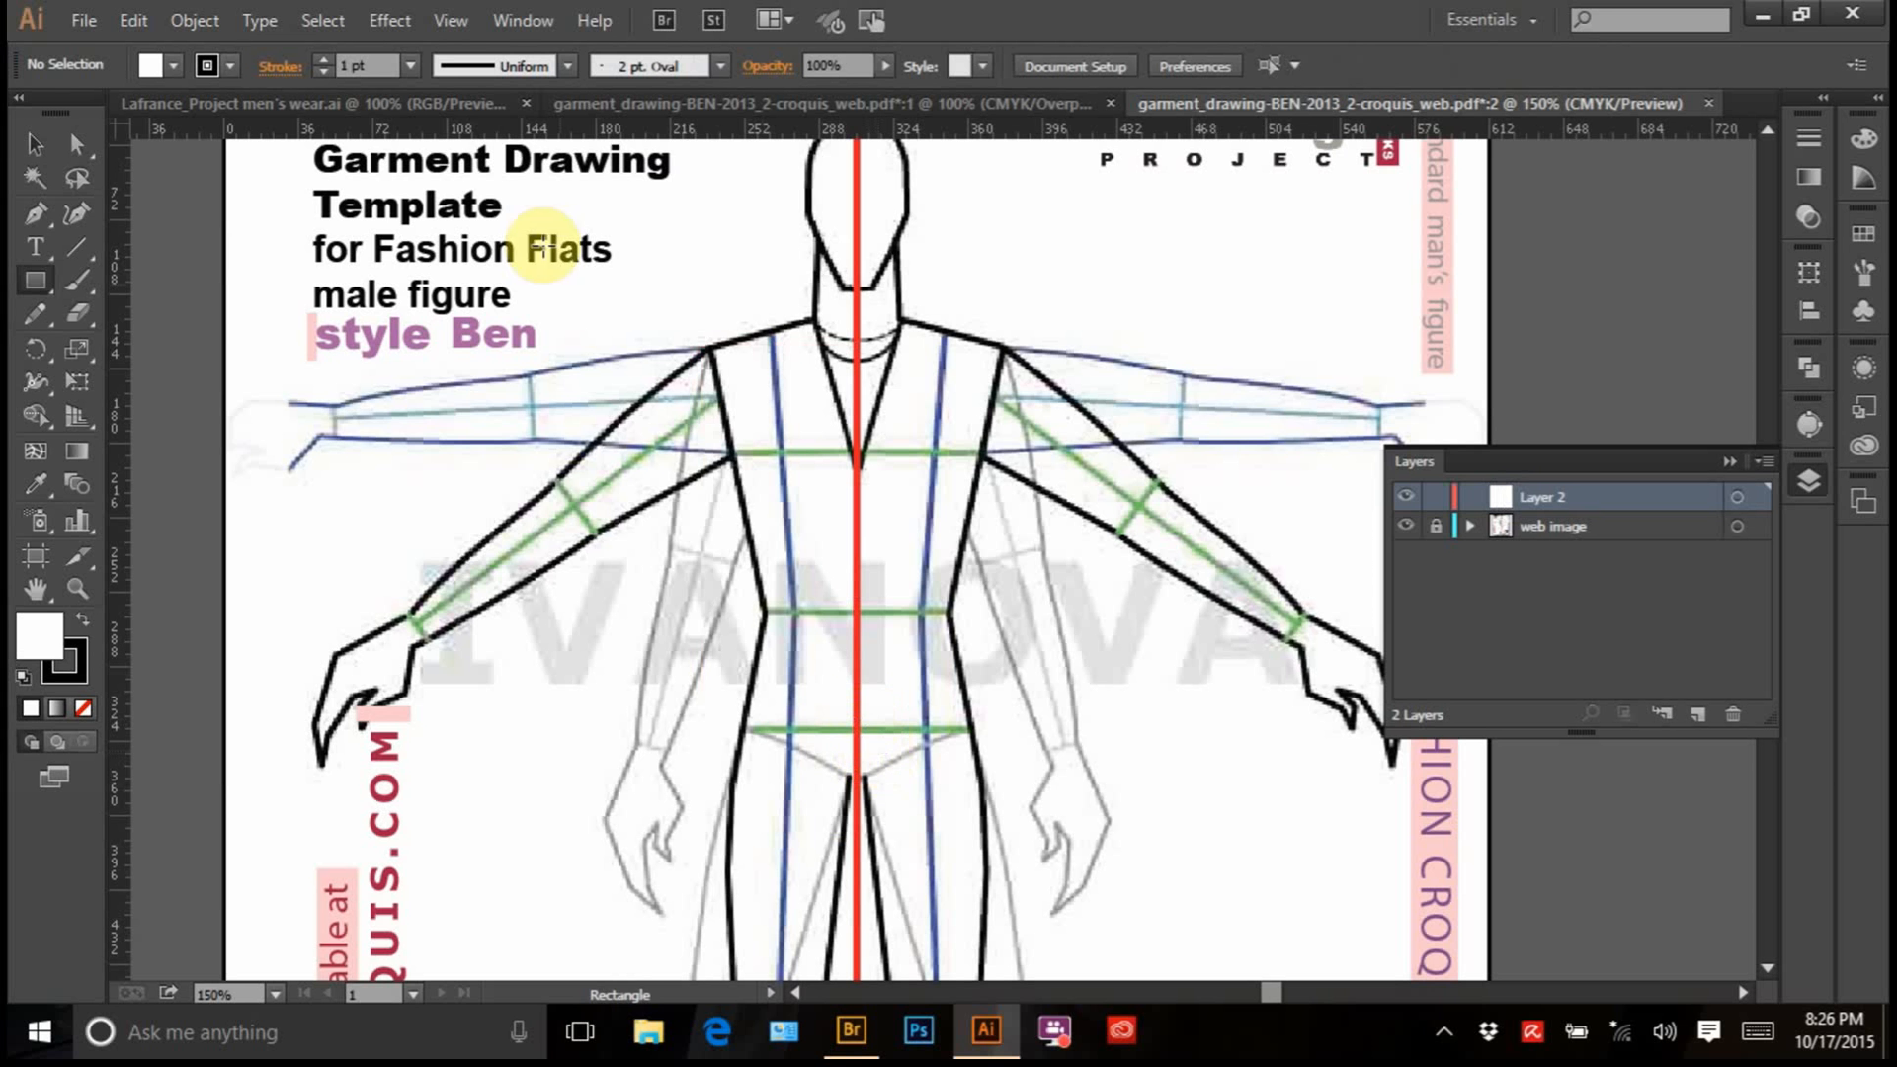
# Start a half T-shirt body with the Pen tool, with a sloped line just above the left-hand shoulder and a curved half neckline to the center line
pyautogui.click(35, 214)
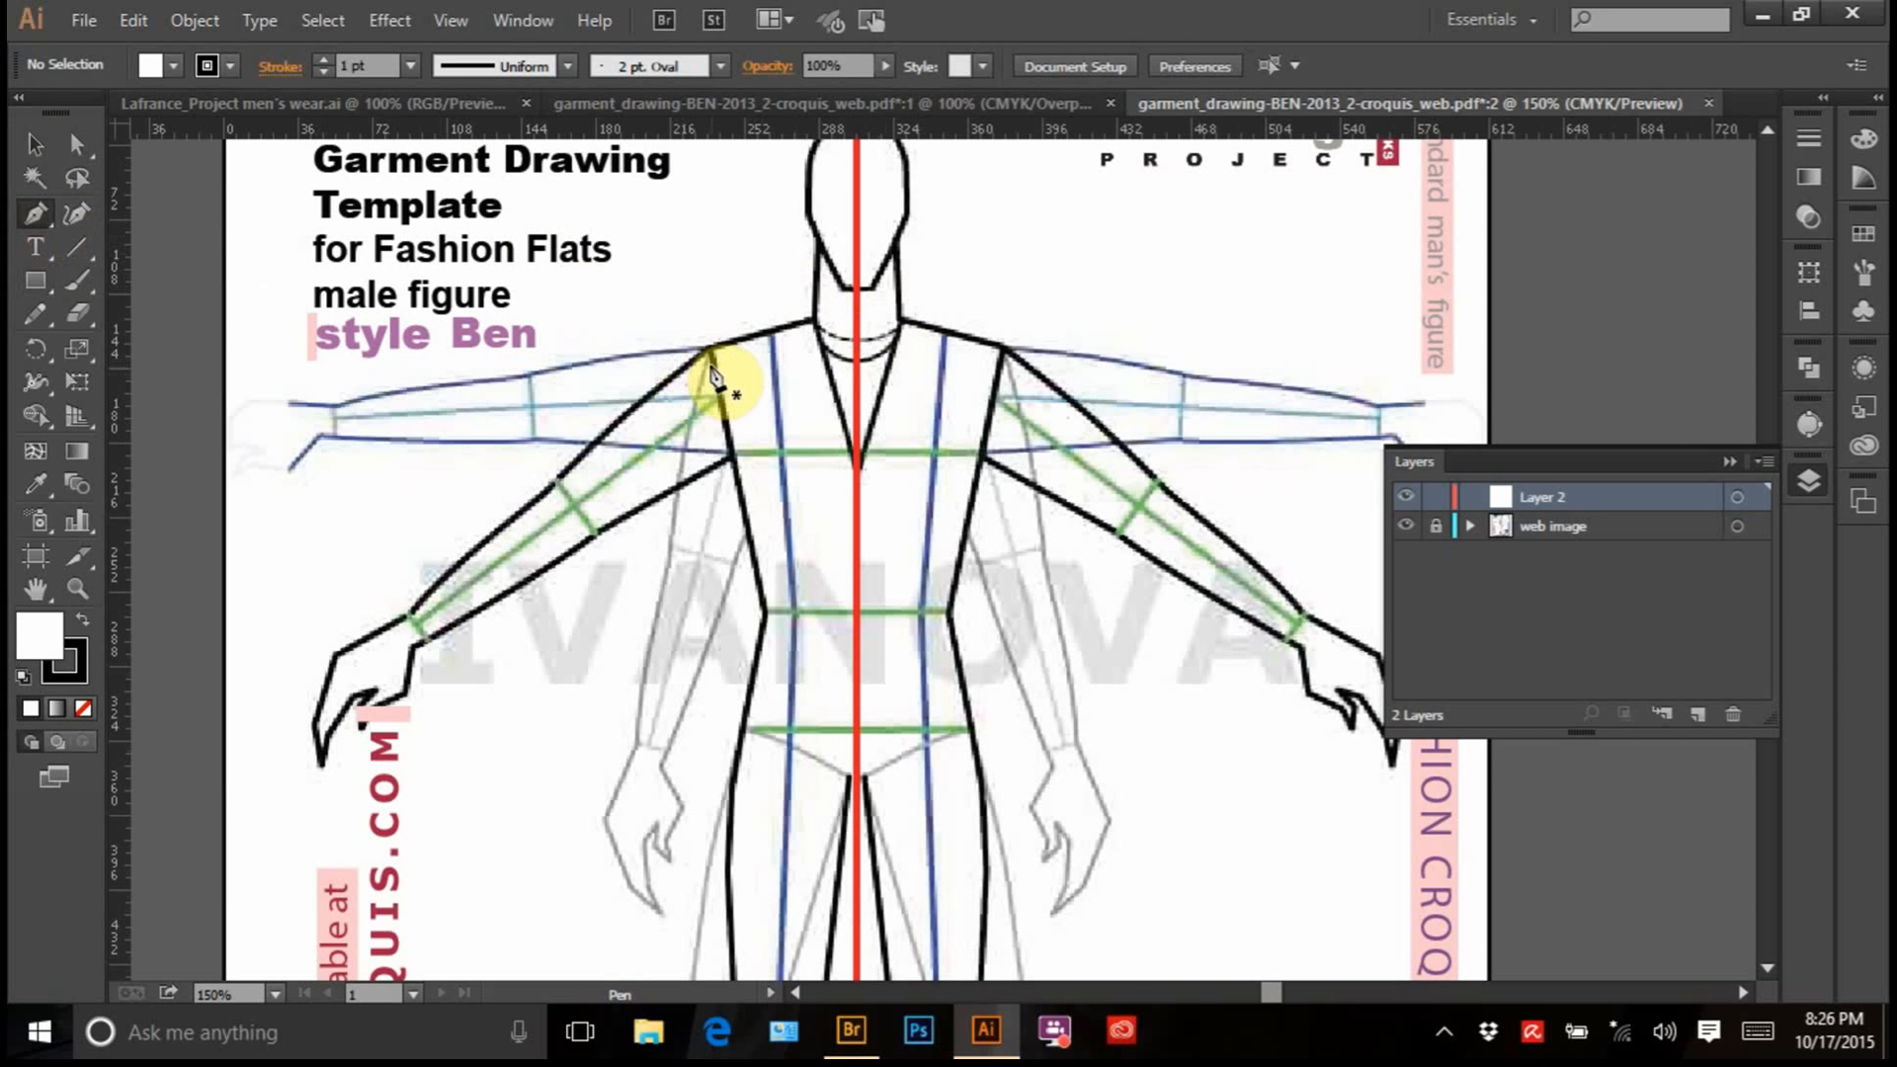
pyautogui.hotkey('ctrl', '+')
pyautogui.hotkey('ctrl', '+')
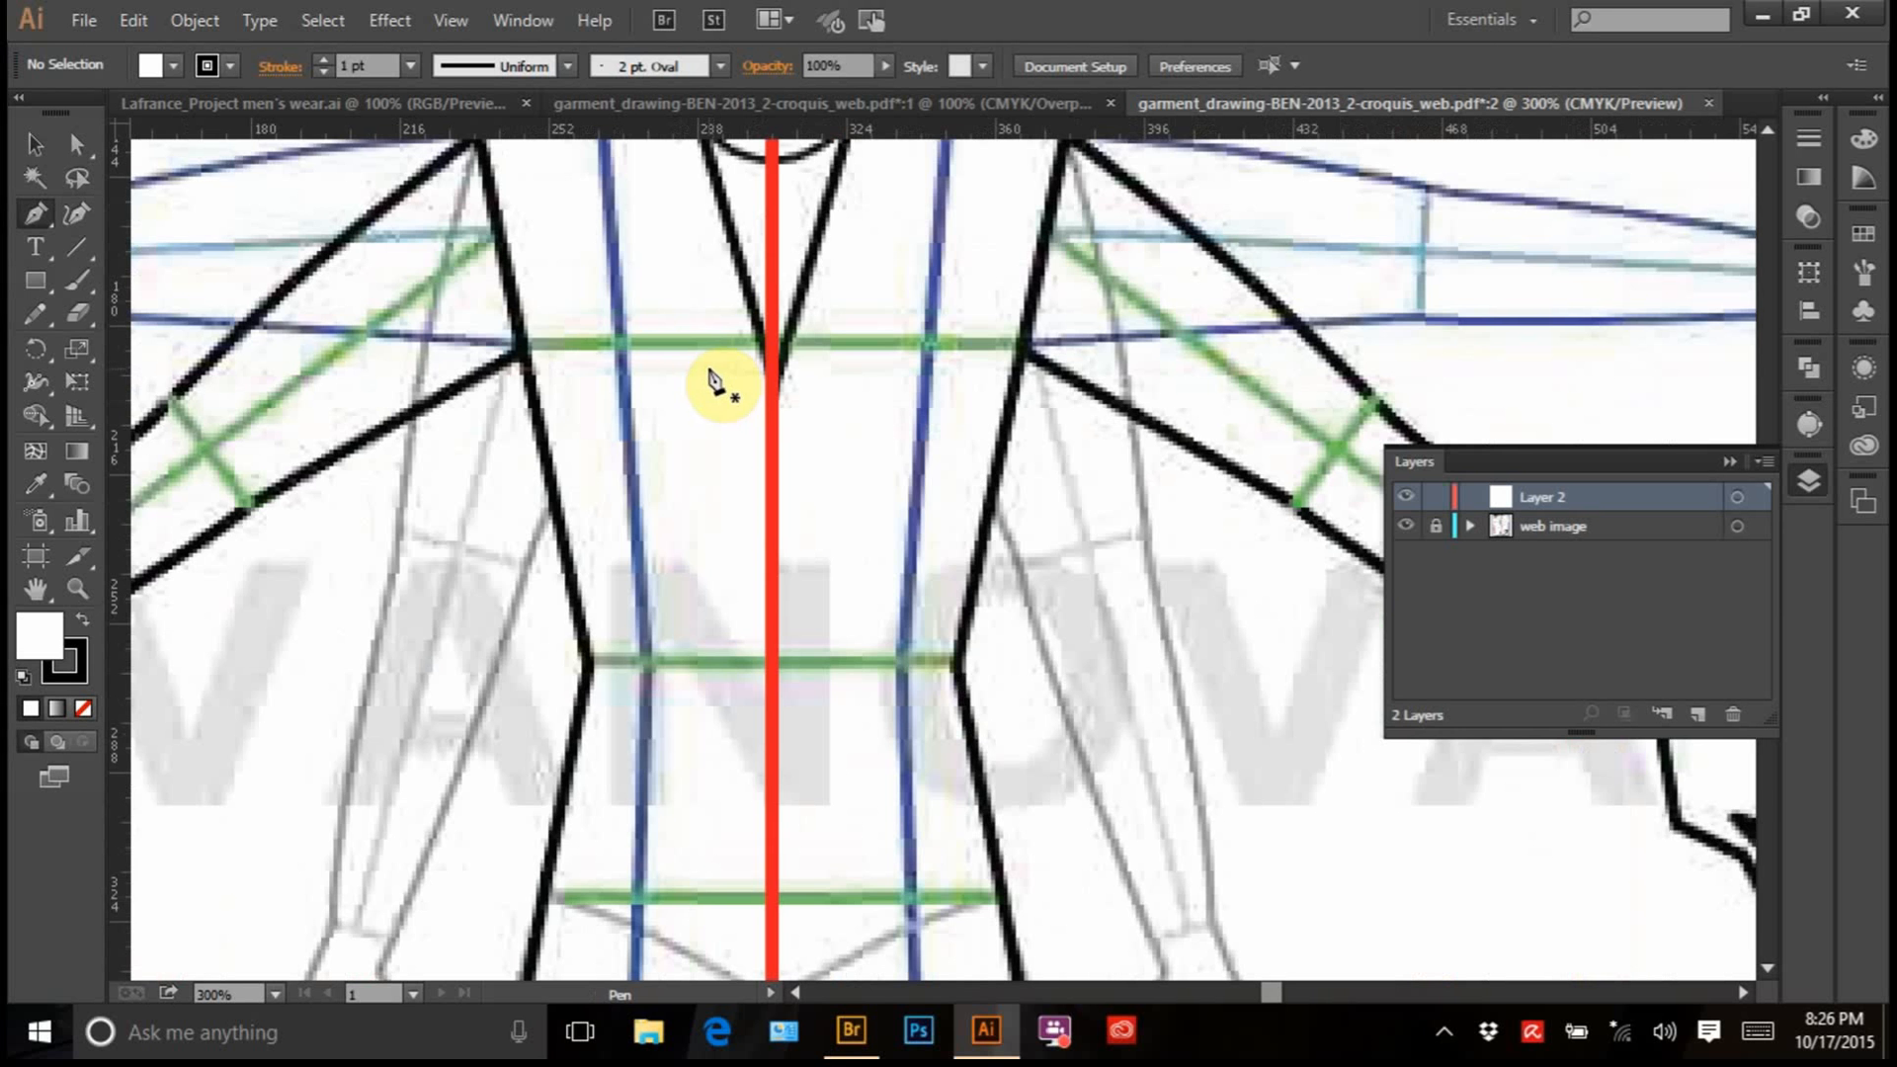
pyautogui.moveTo(691, 312); pyautogui.dragTo(768, 467)
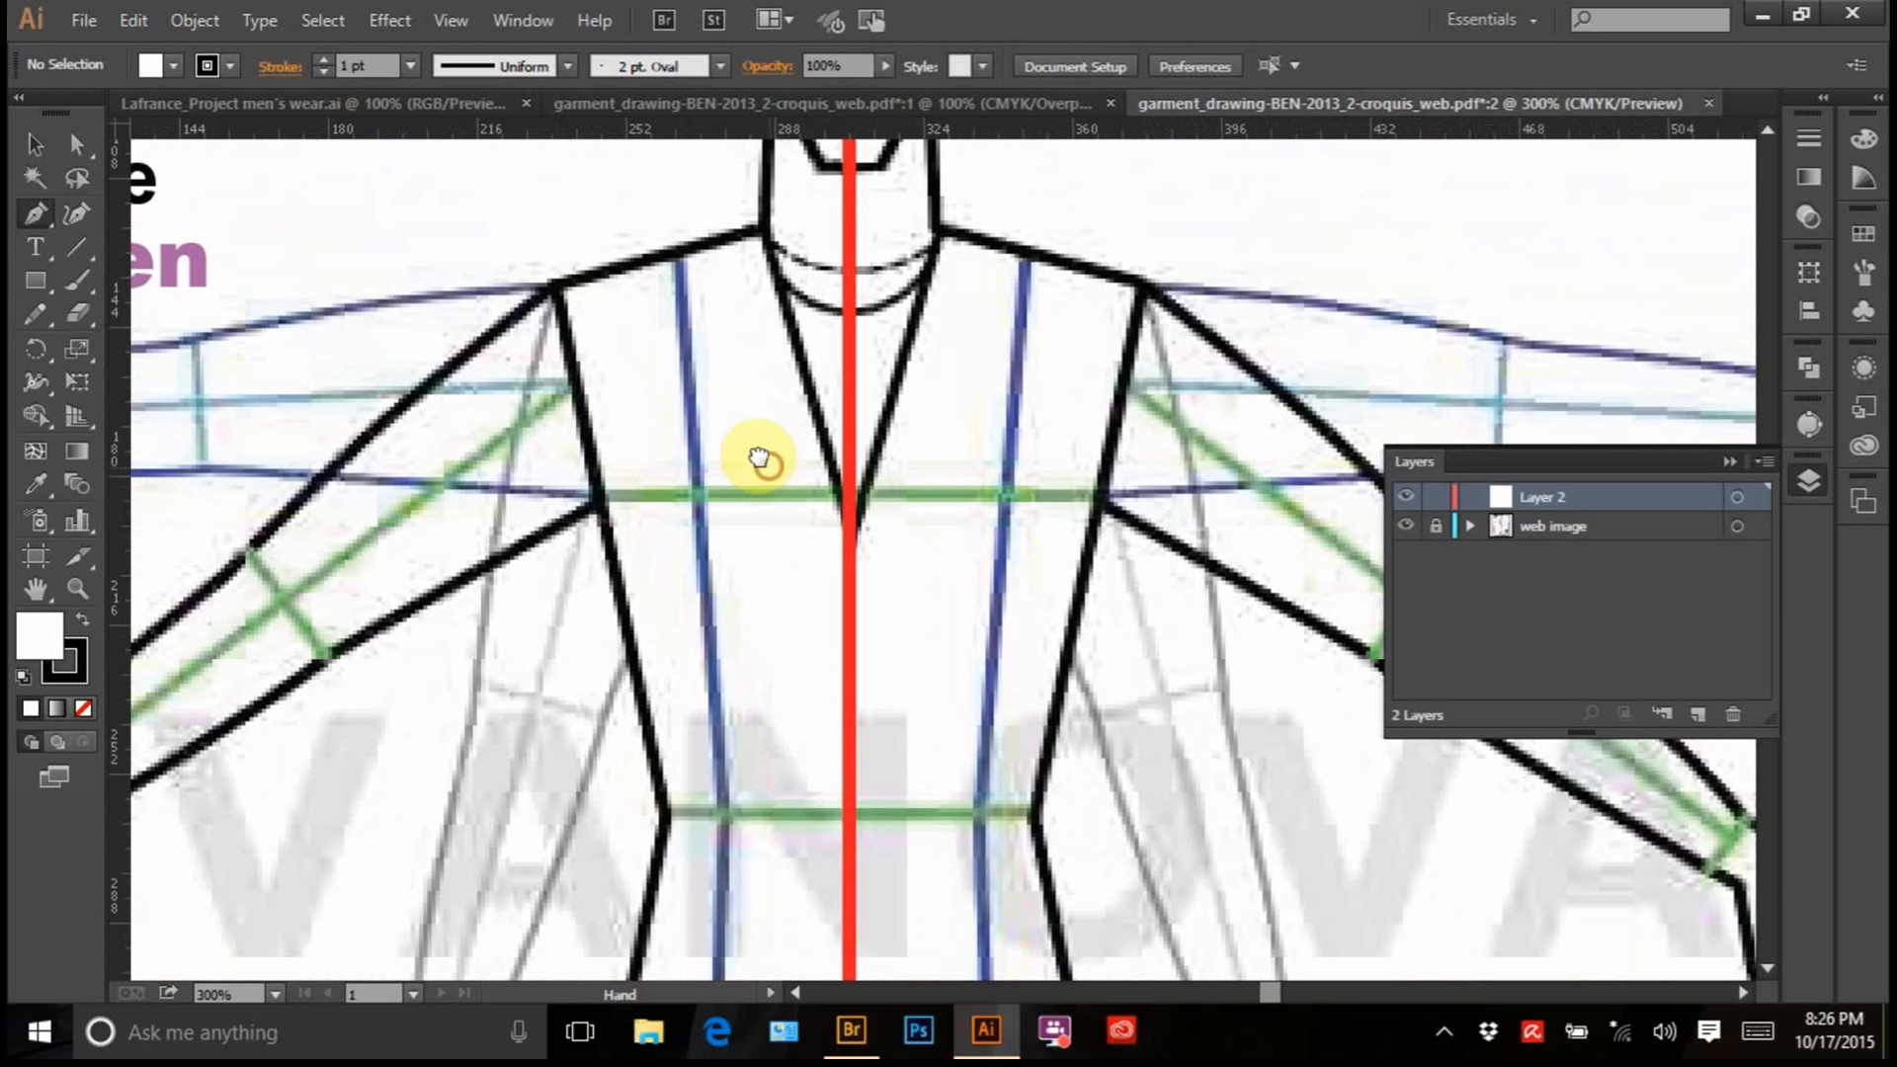
pyautogui.click(555, 288)
pyautogui.click(751, 234)
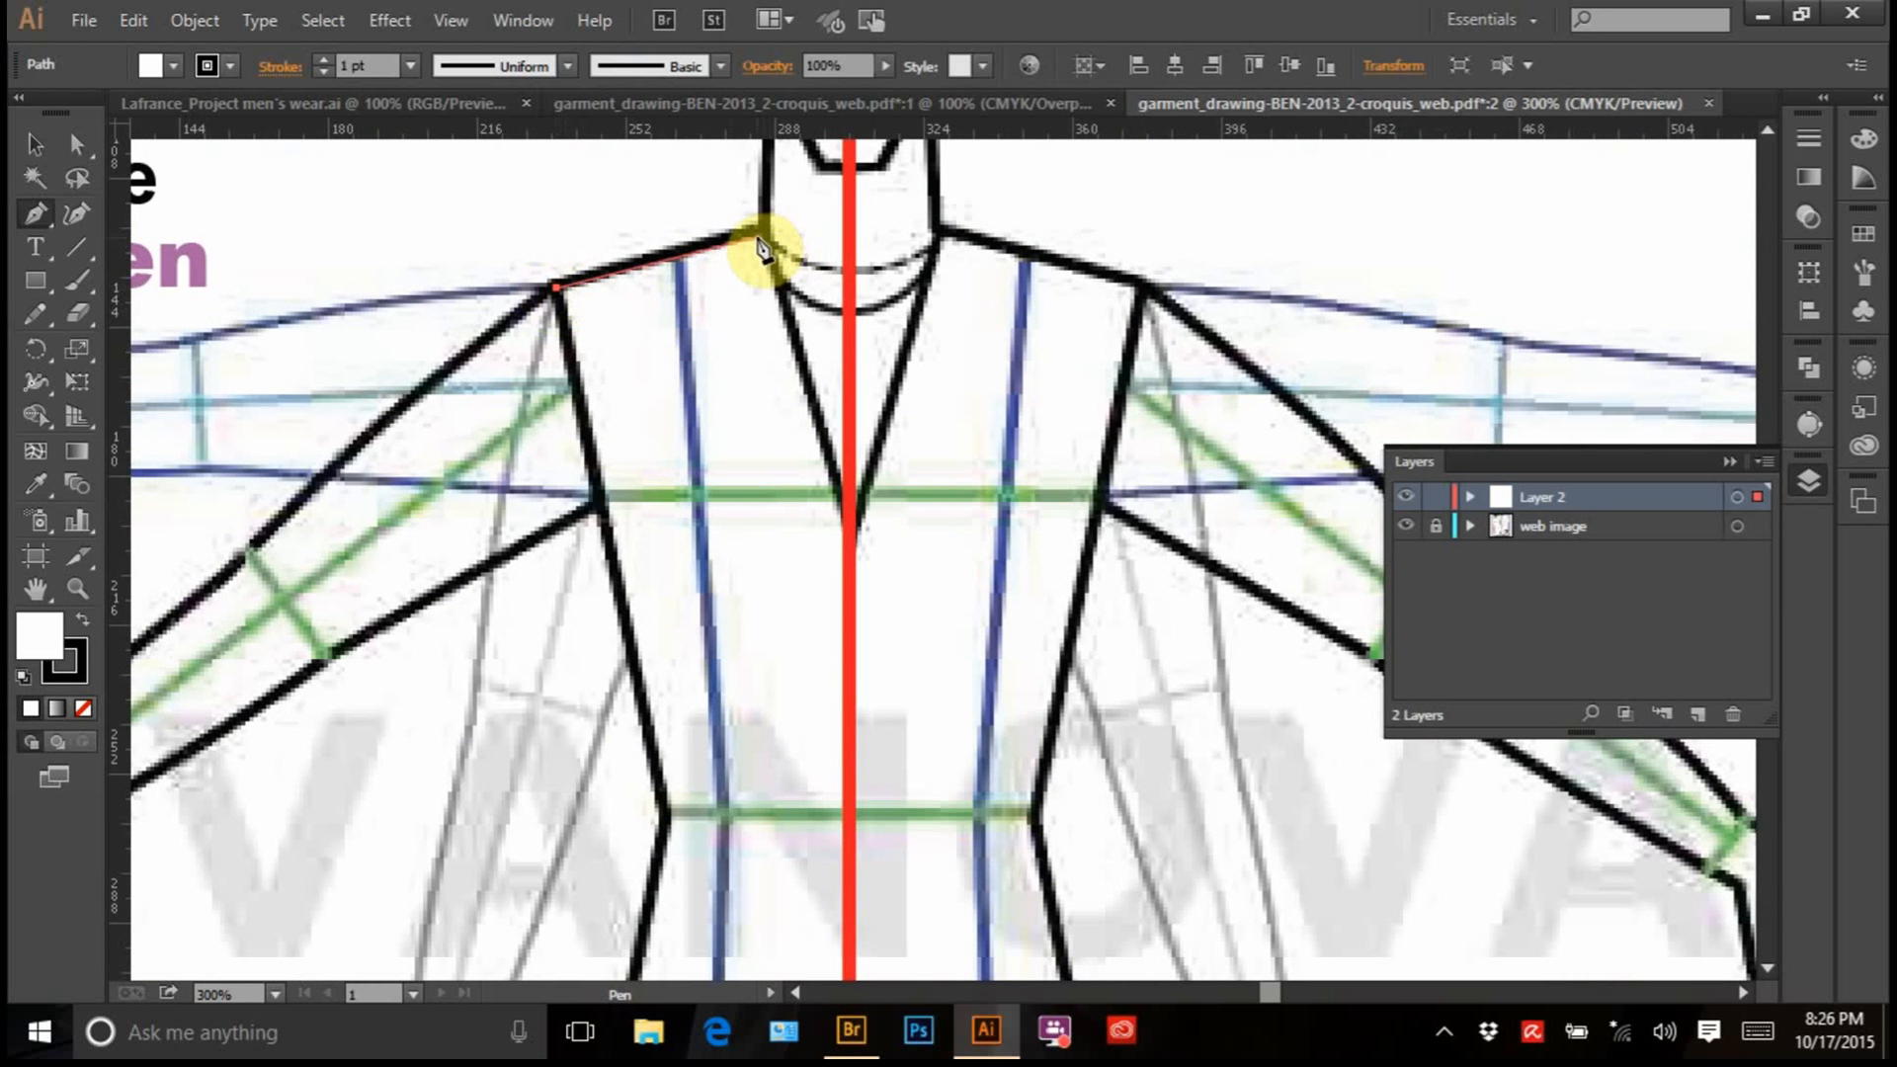
pyautogui.hotkey('ctrl', 'z')
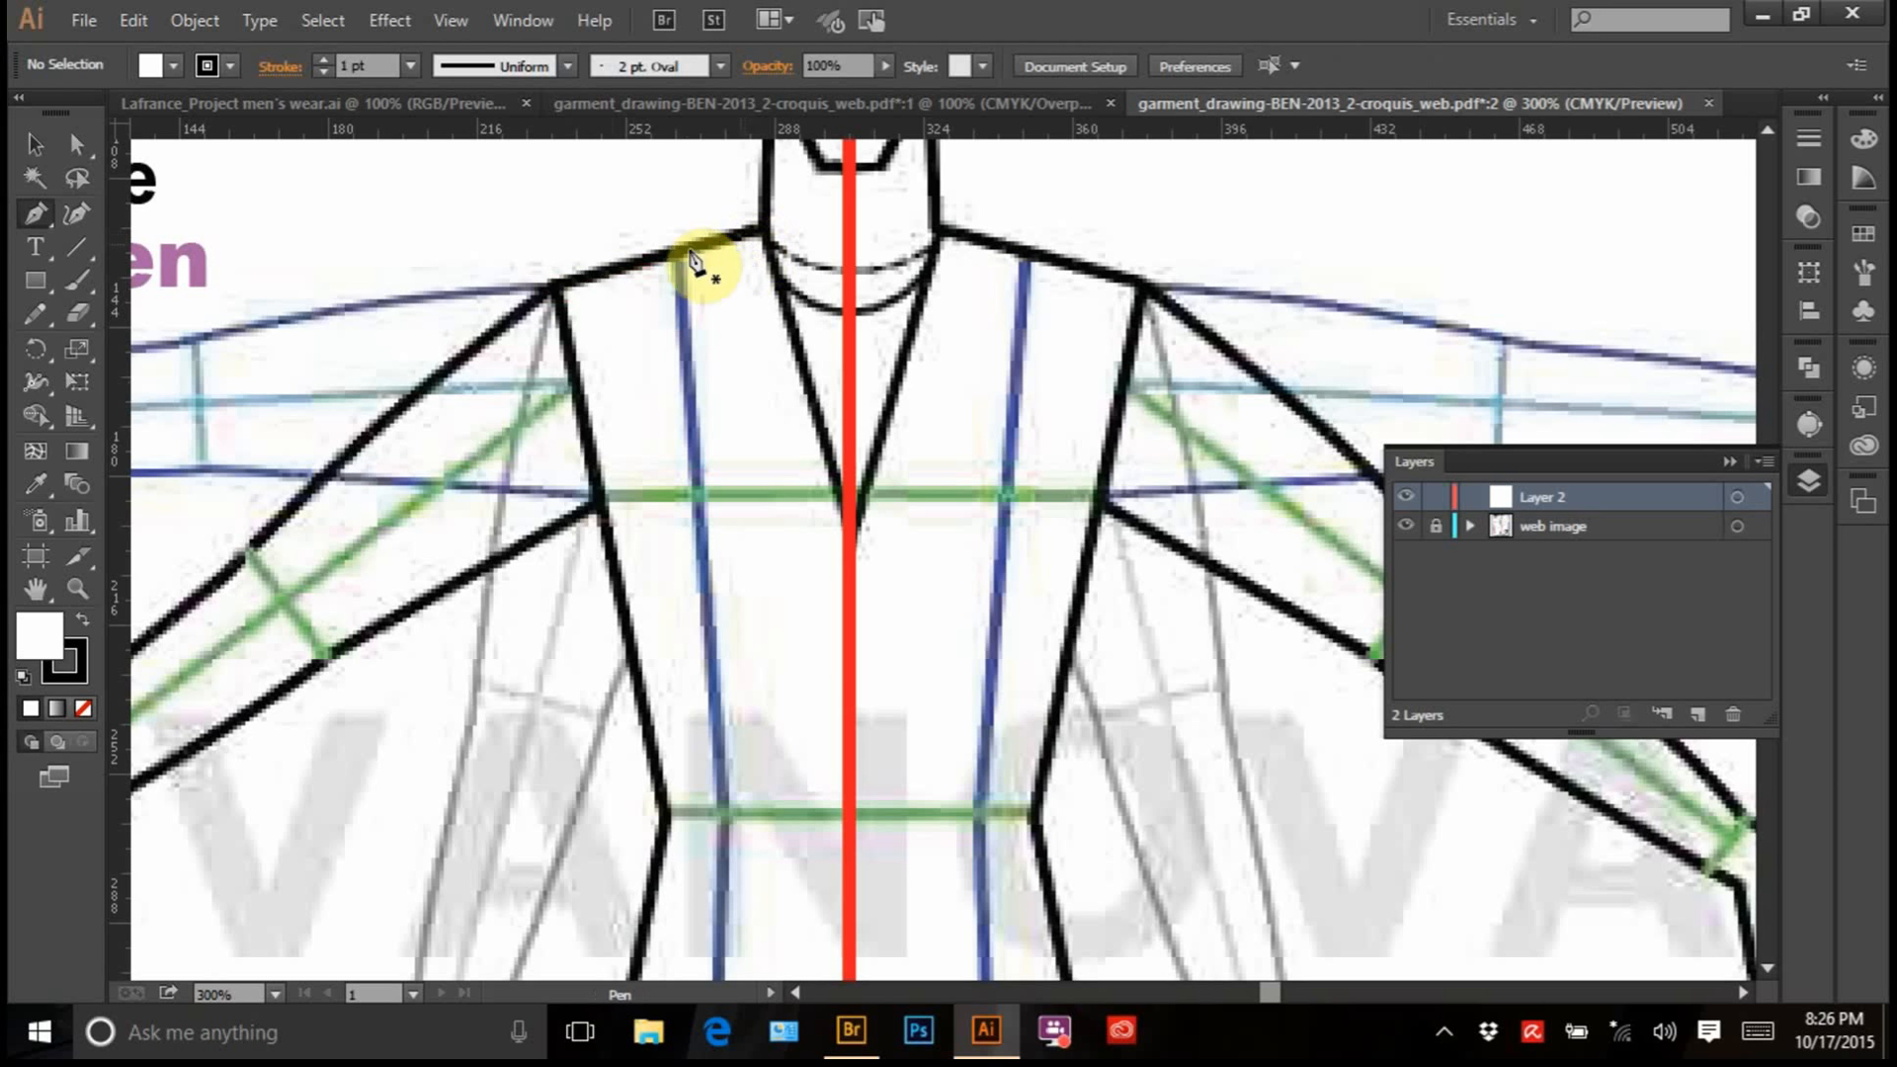
pyautogui.click(549, 272)
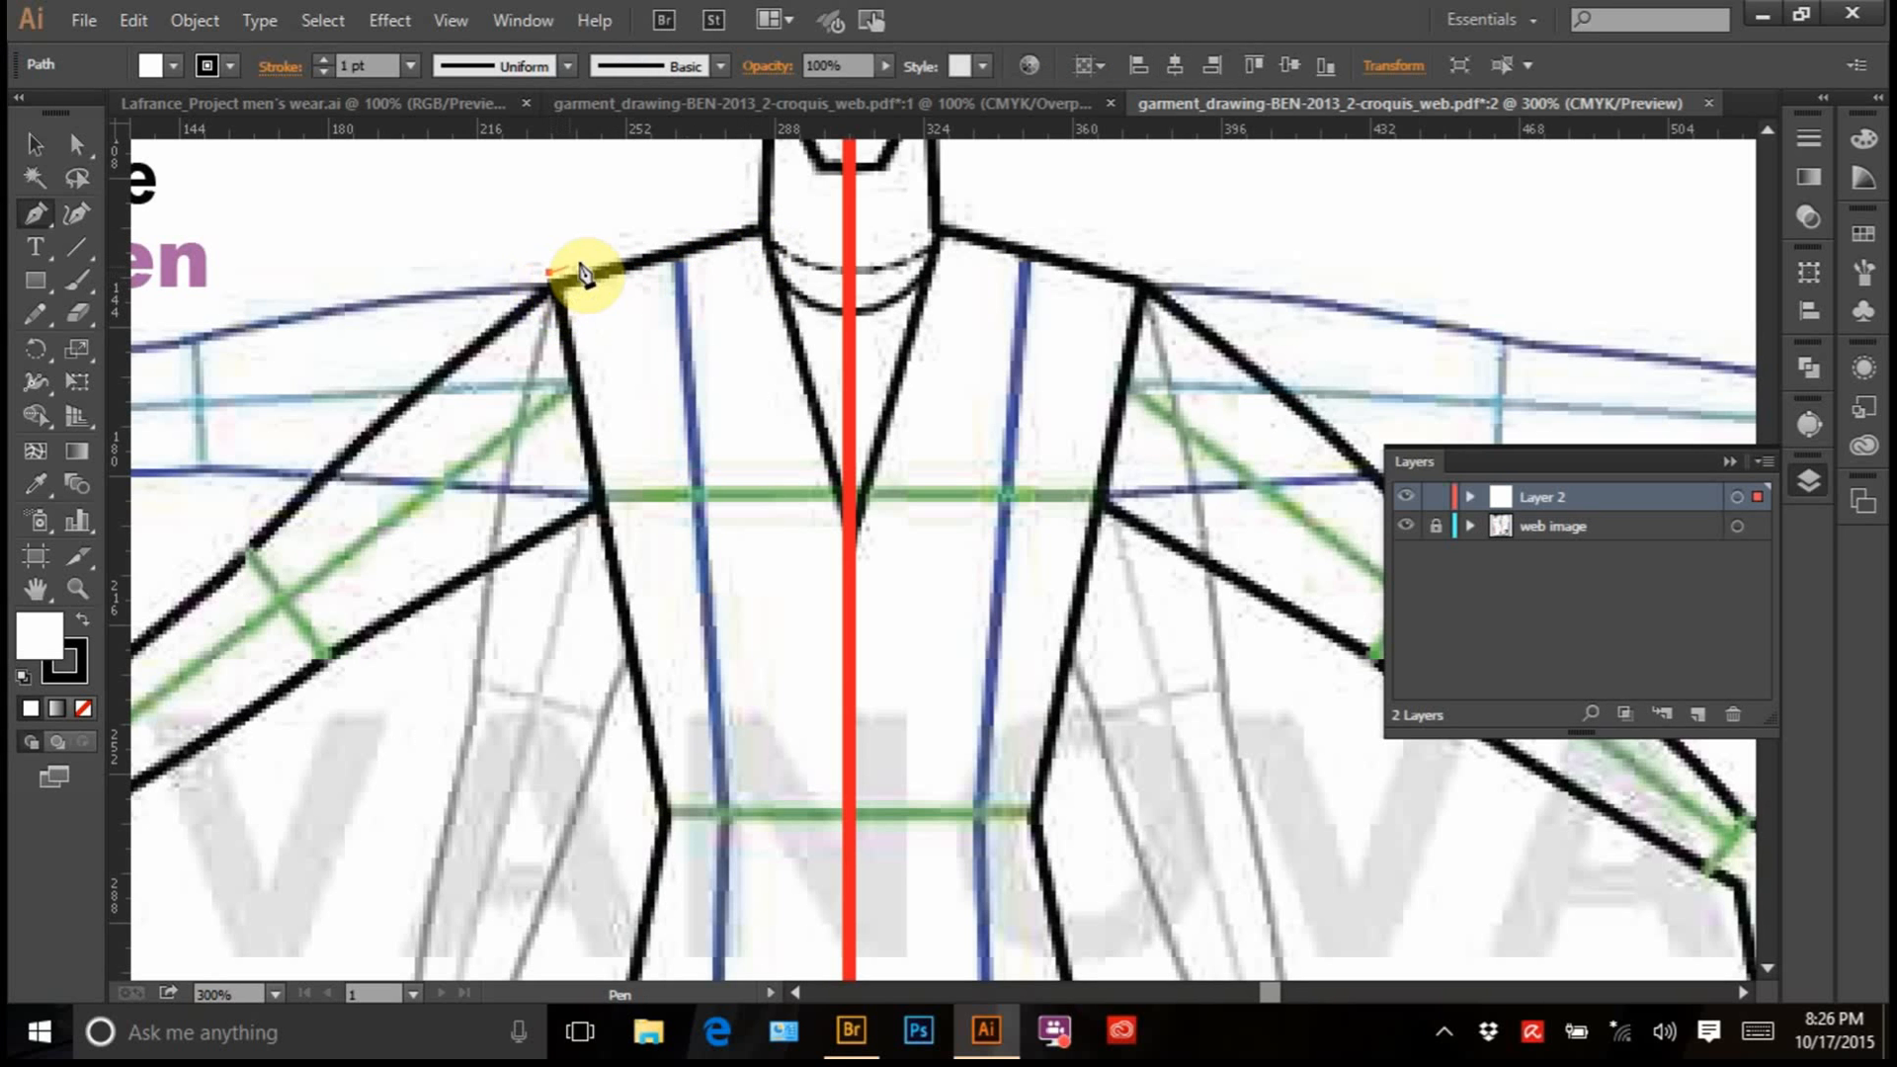
pyautogui.click(742, 226)
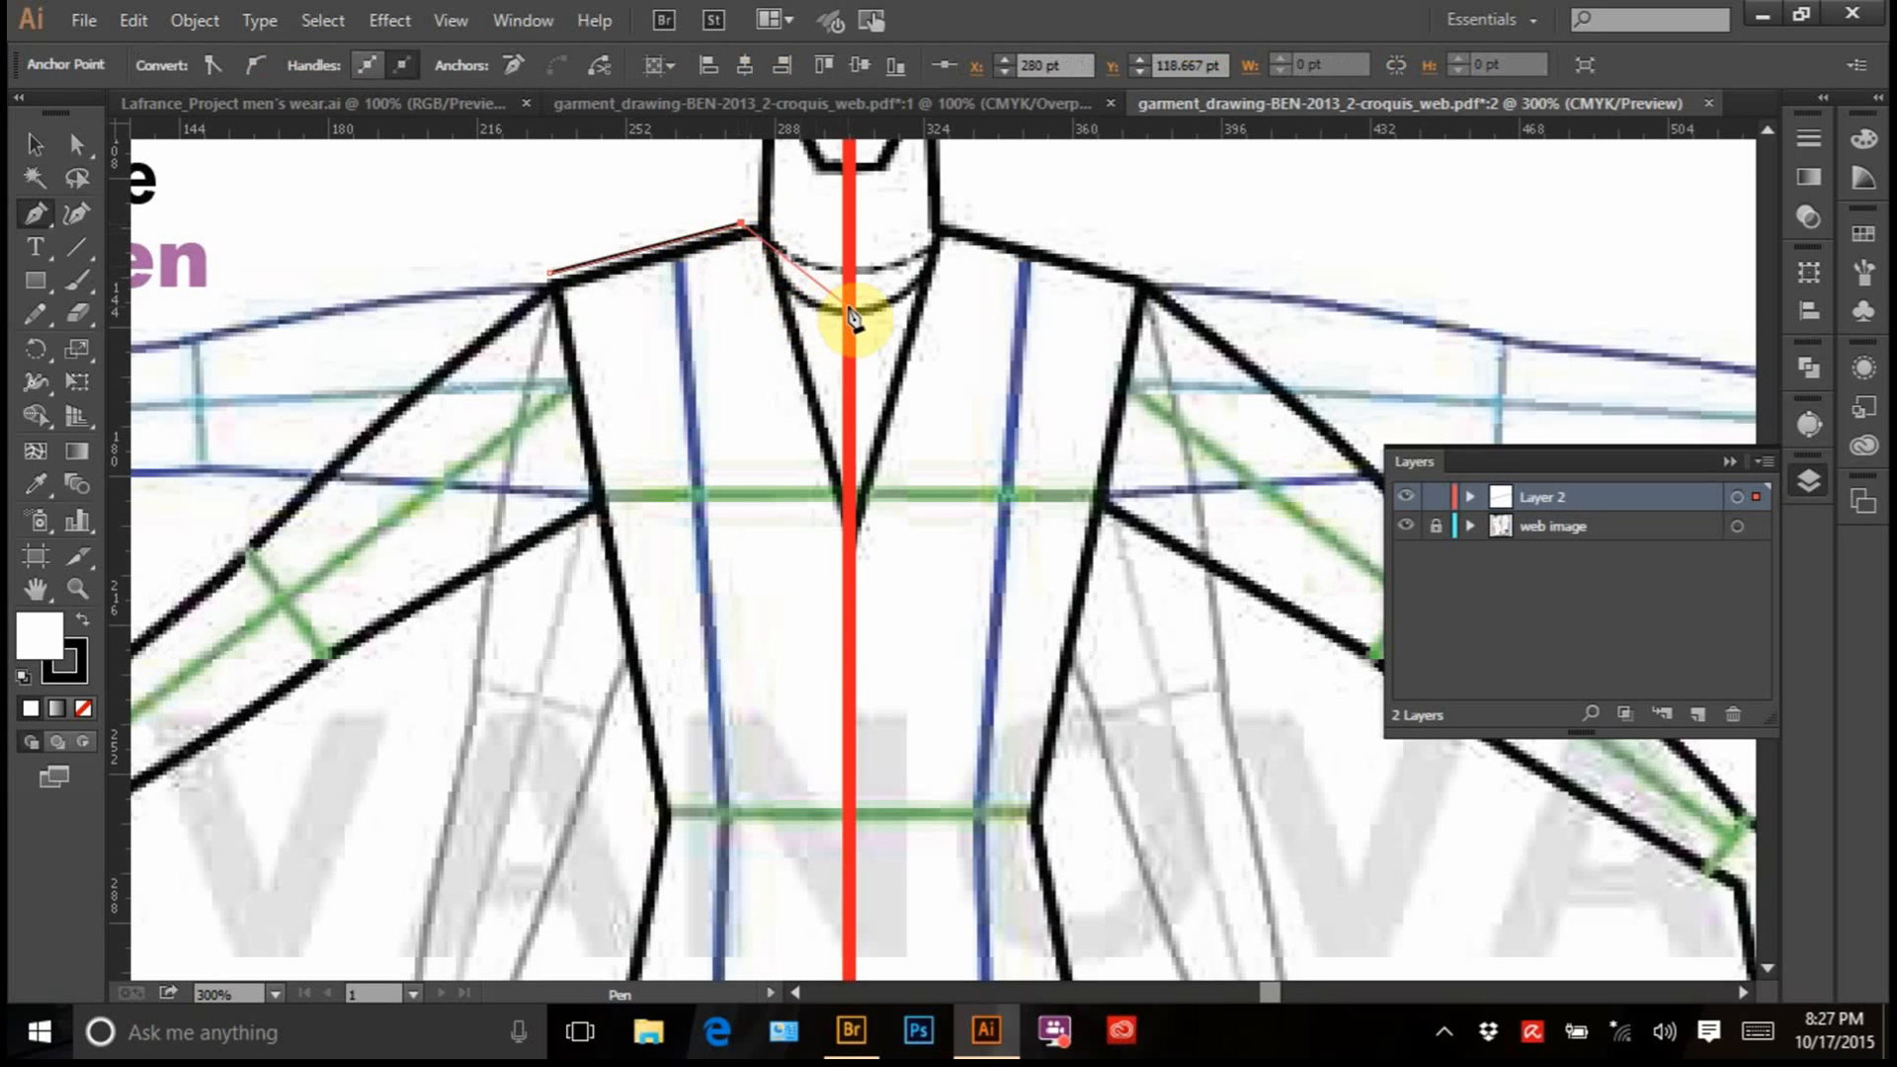
pyautogui.moveTo(889, 300); pyautogui.dragTo(914, 306)
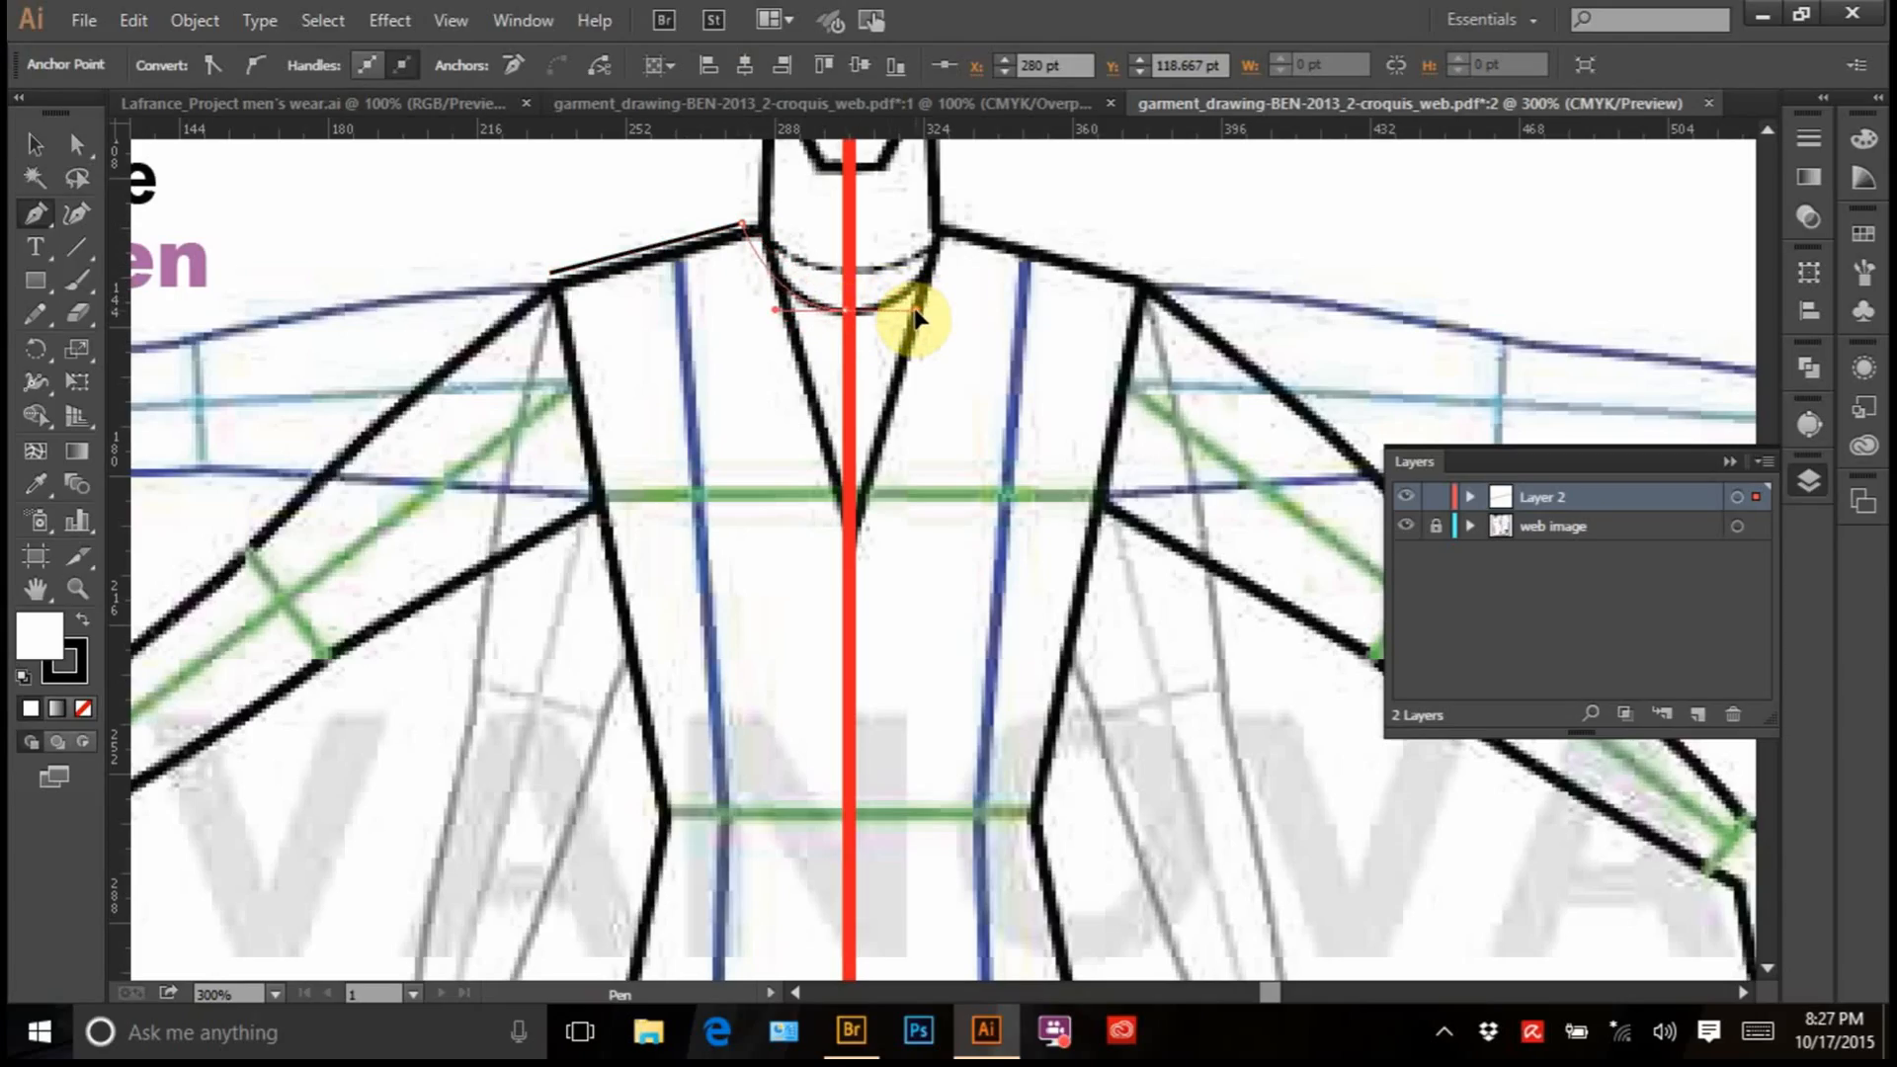
pyautogui.moveTo(916, 310); pyautogui.dragTo(844, 352)
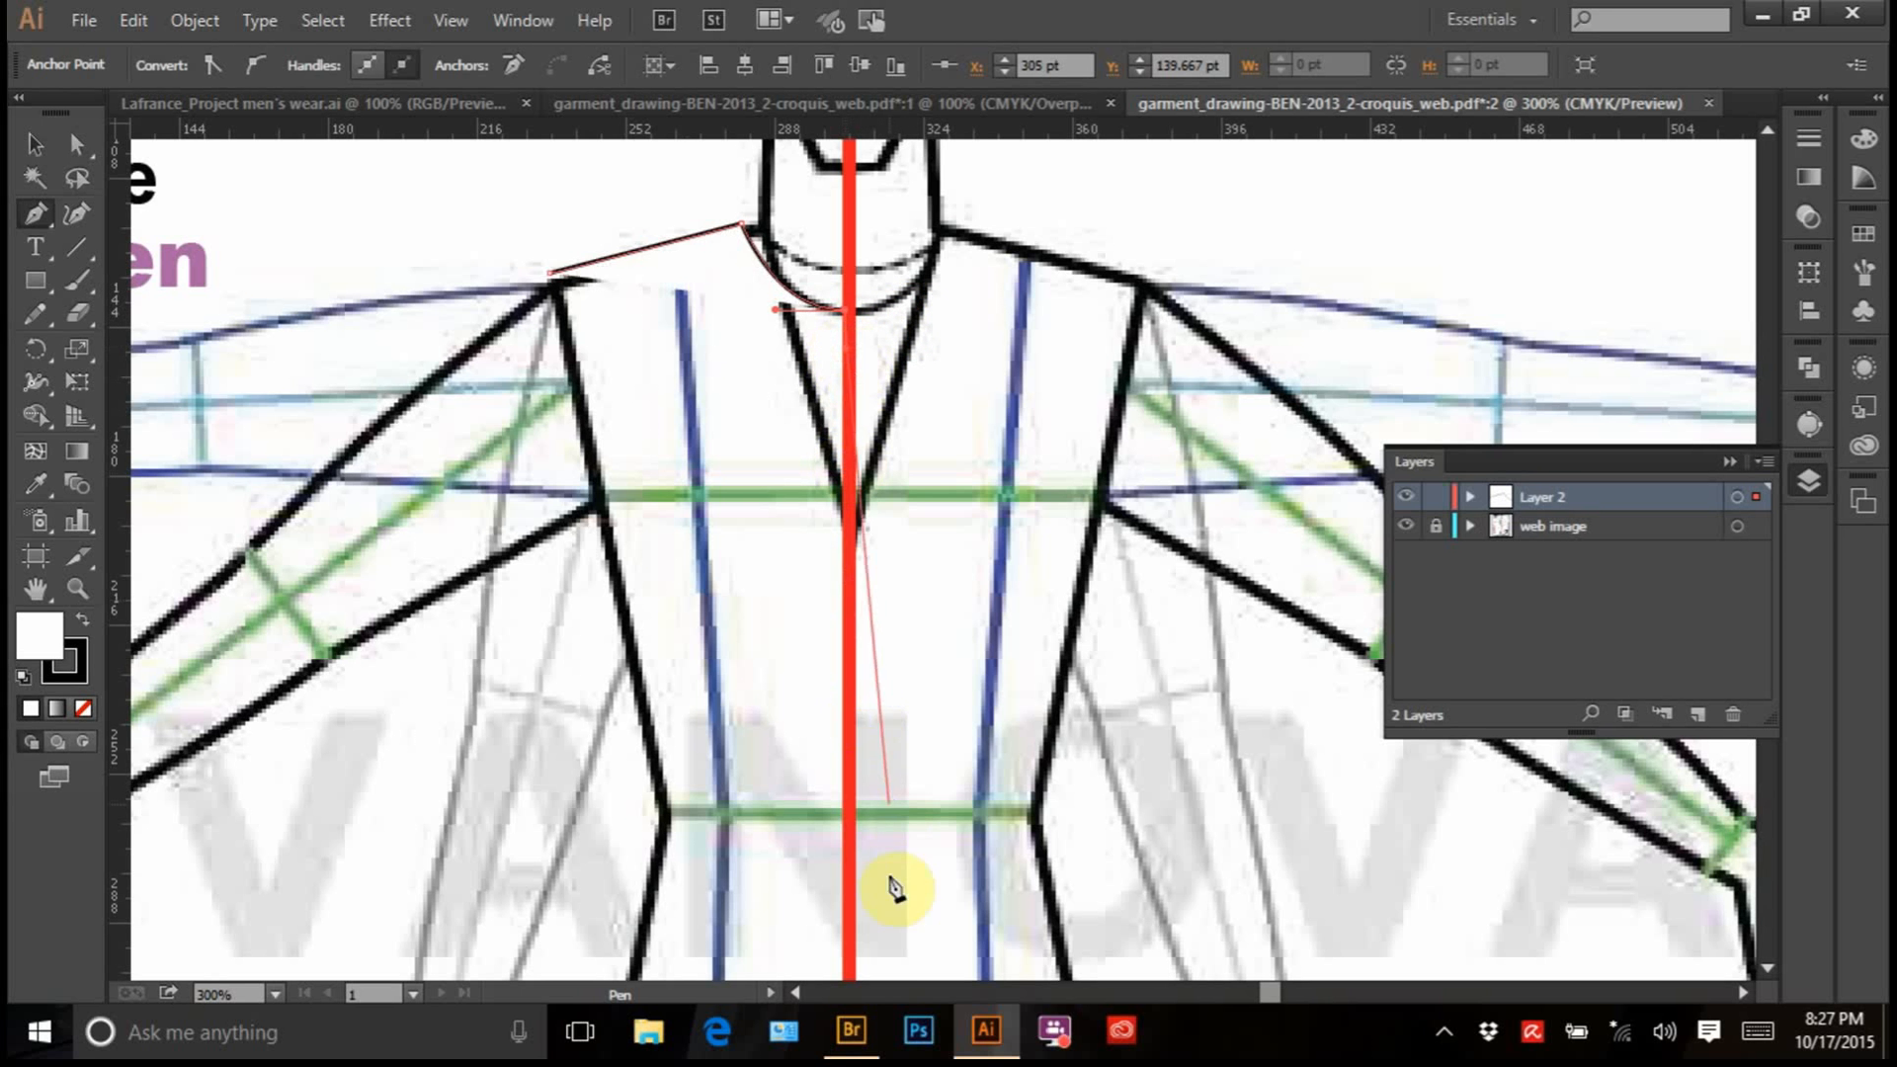
# Close the half body with a center edge down to about Y 326 pt, a hem out to about X 239 pt and a side edge up to the shoulder
pyautogui.scroll(-3, 878, 924)
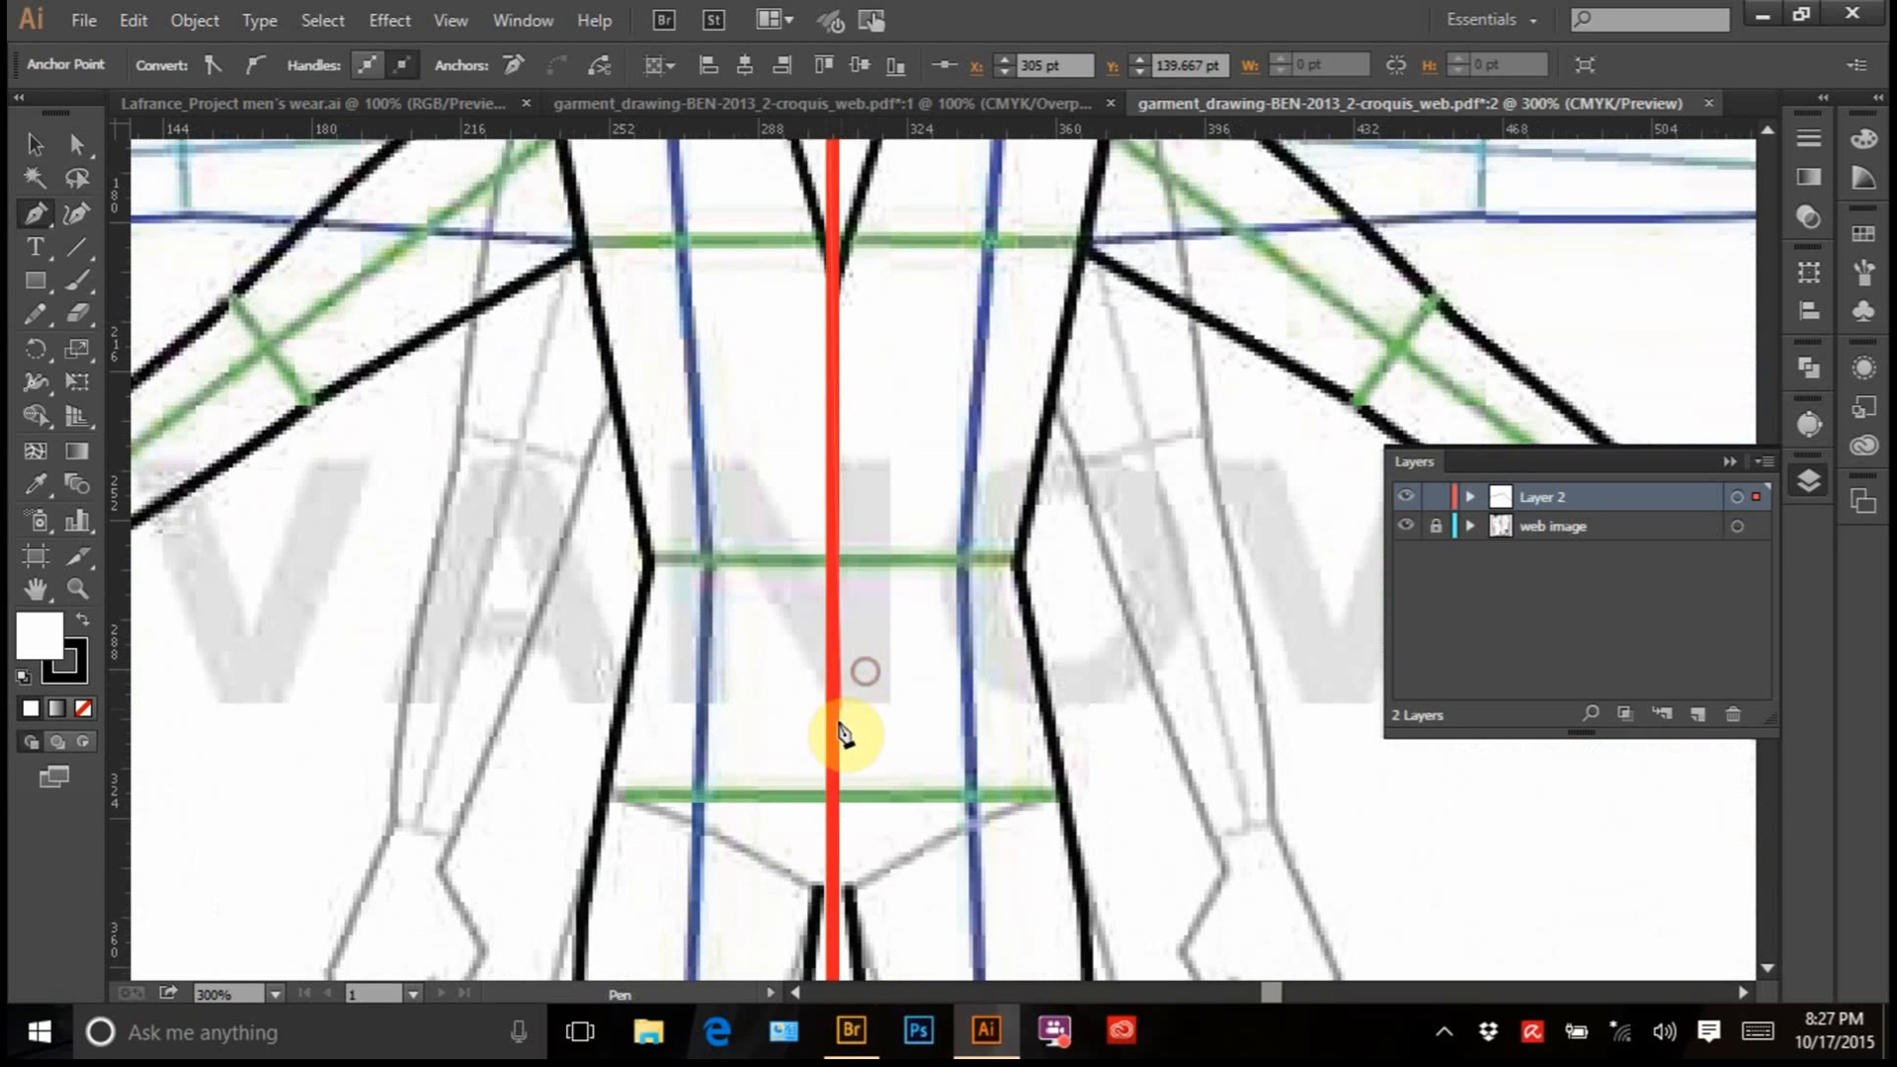
pyautogui.click(832, 830)
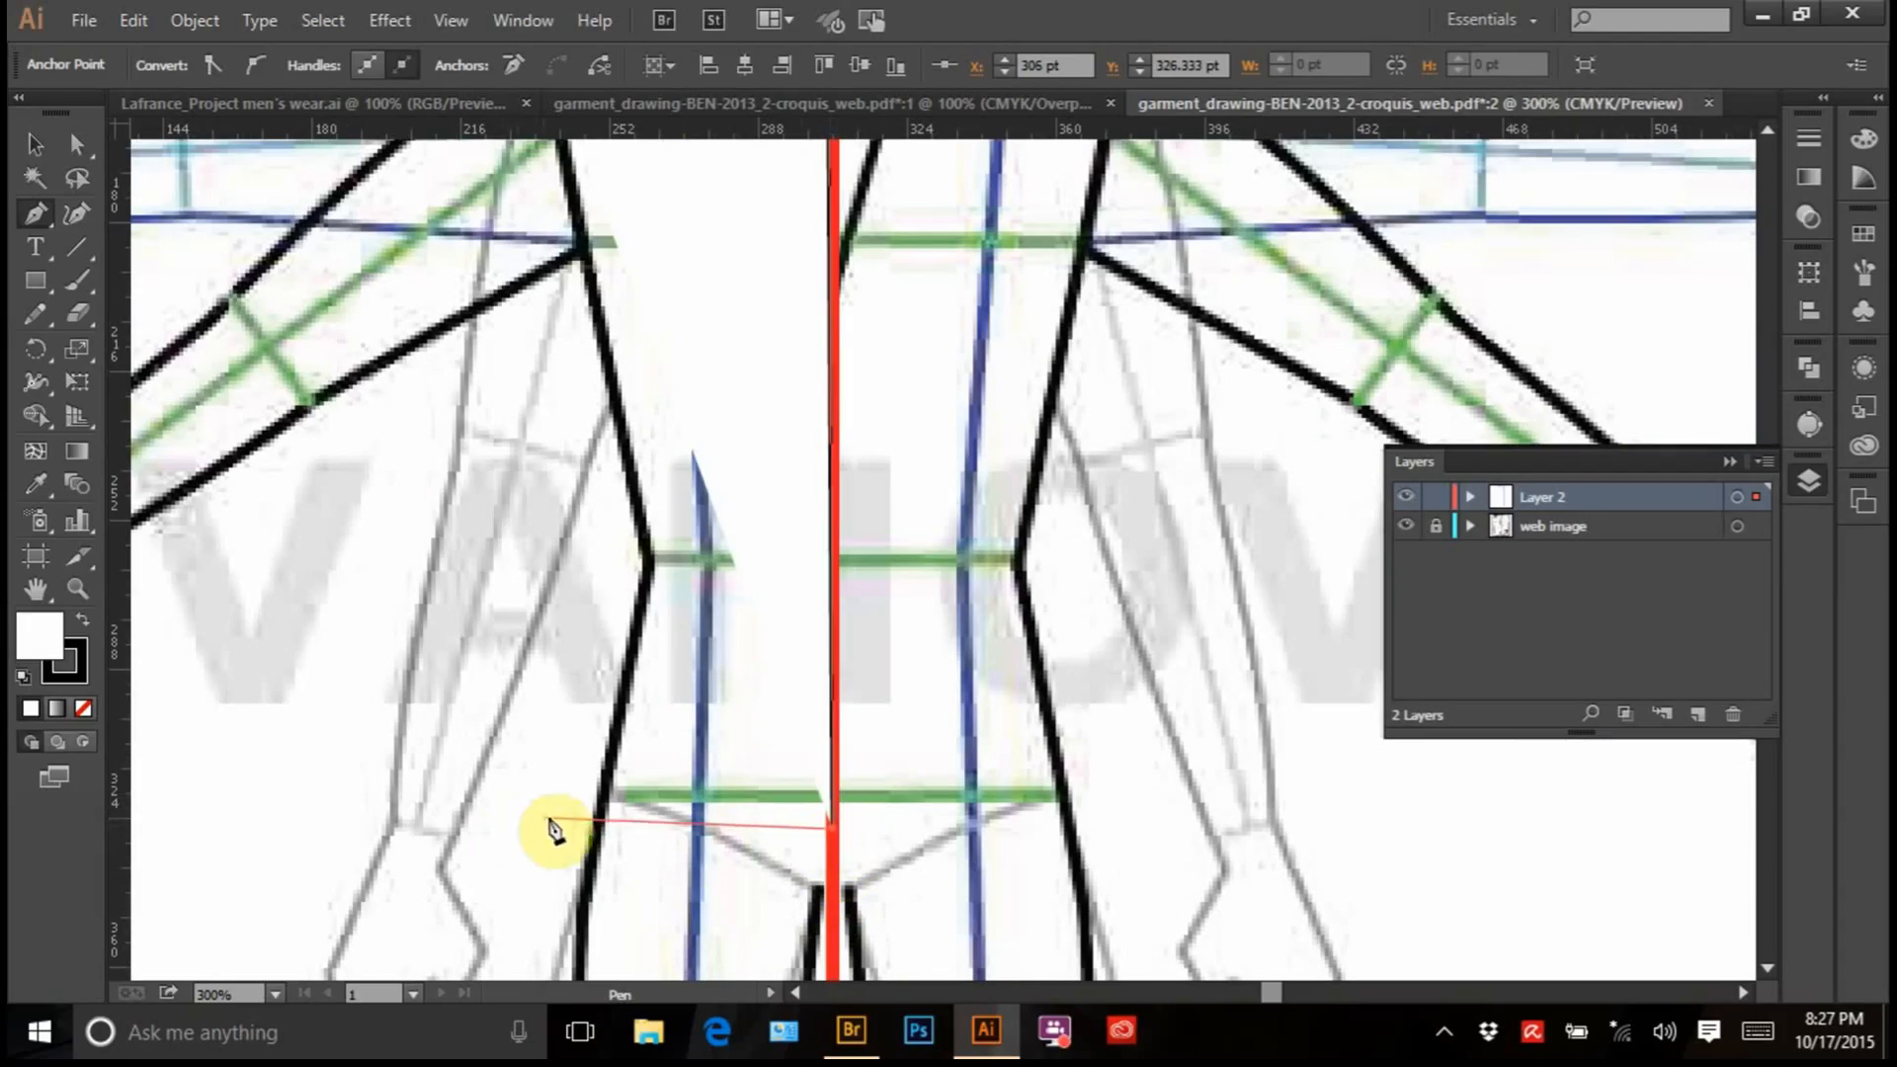
pyautogui.click(536, 825)
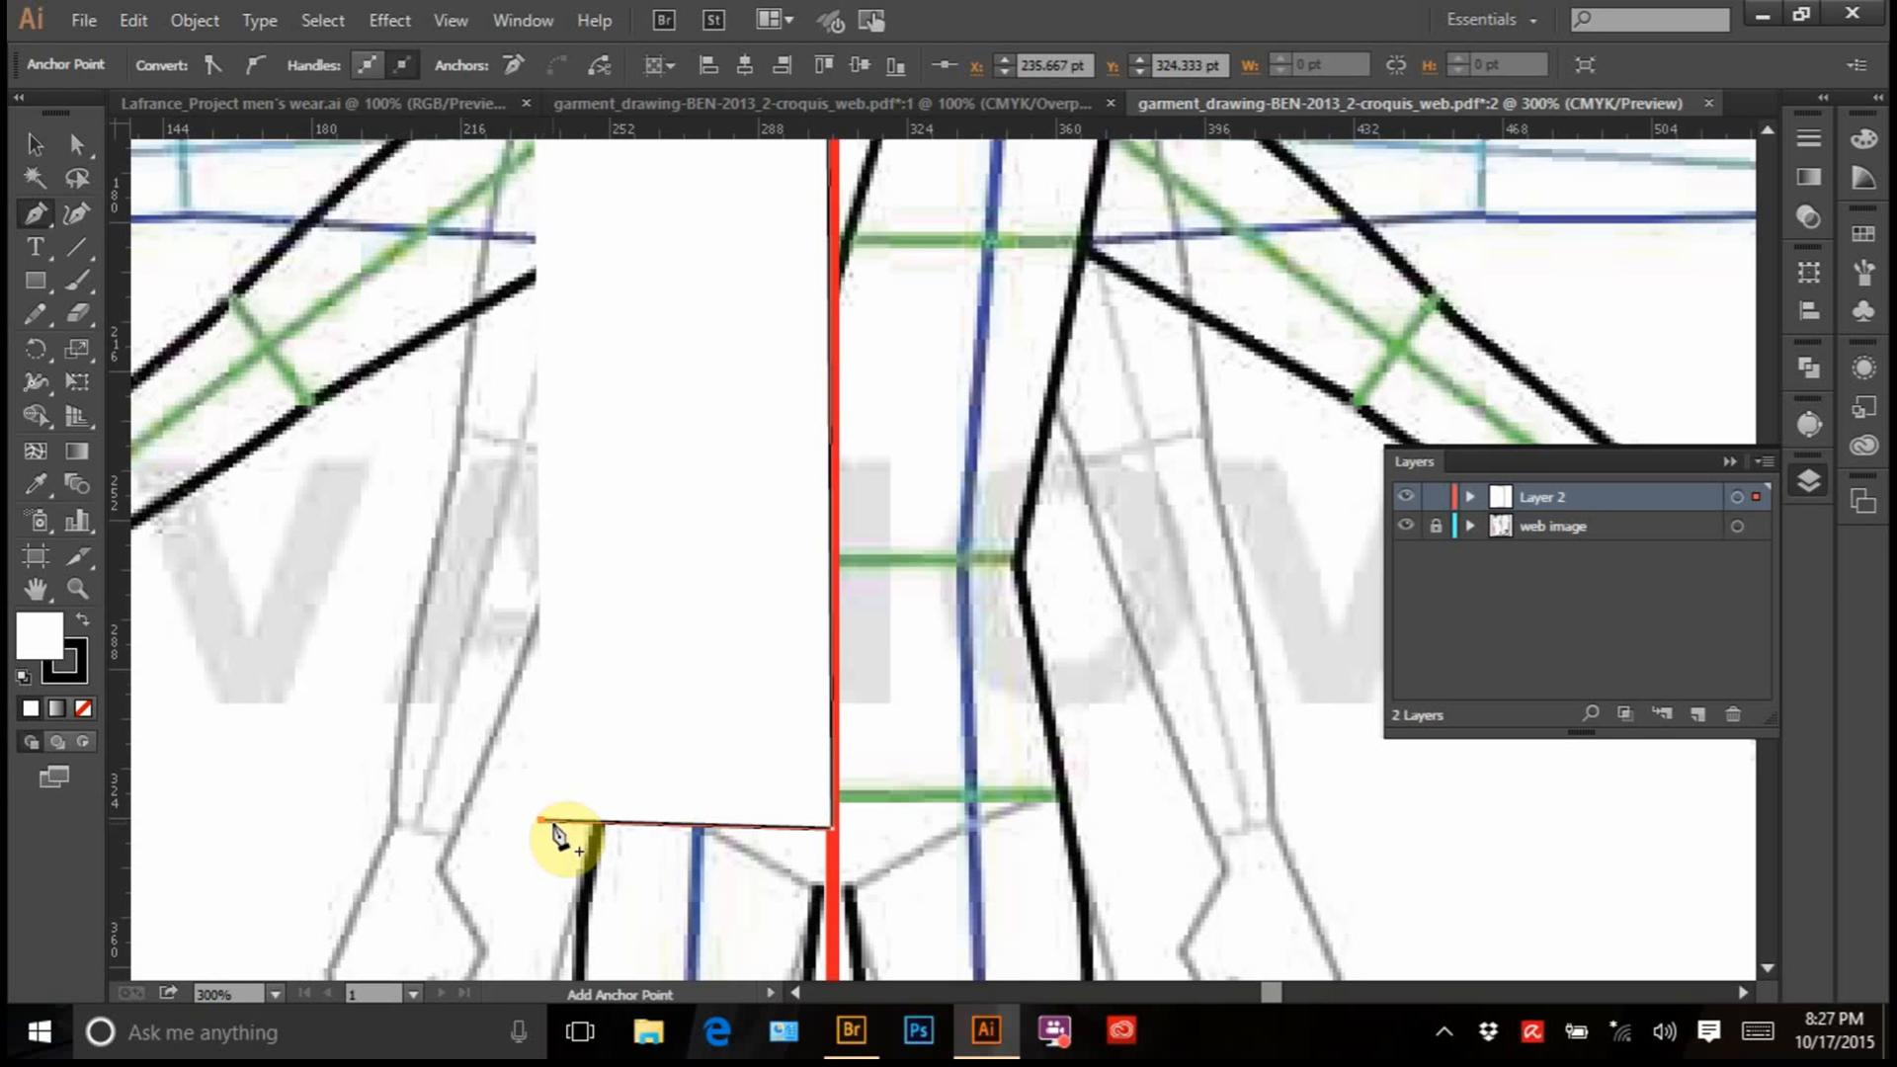
pyautogui.hotkey('ctrl', 'z')
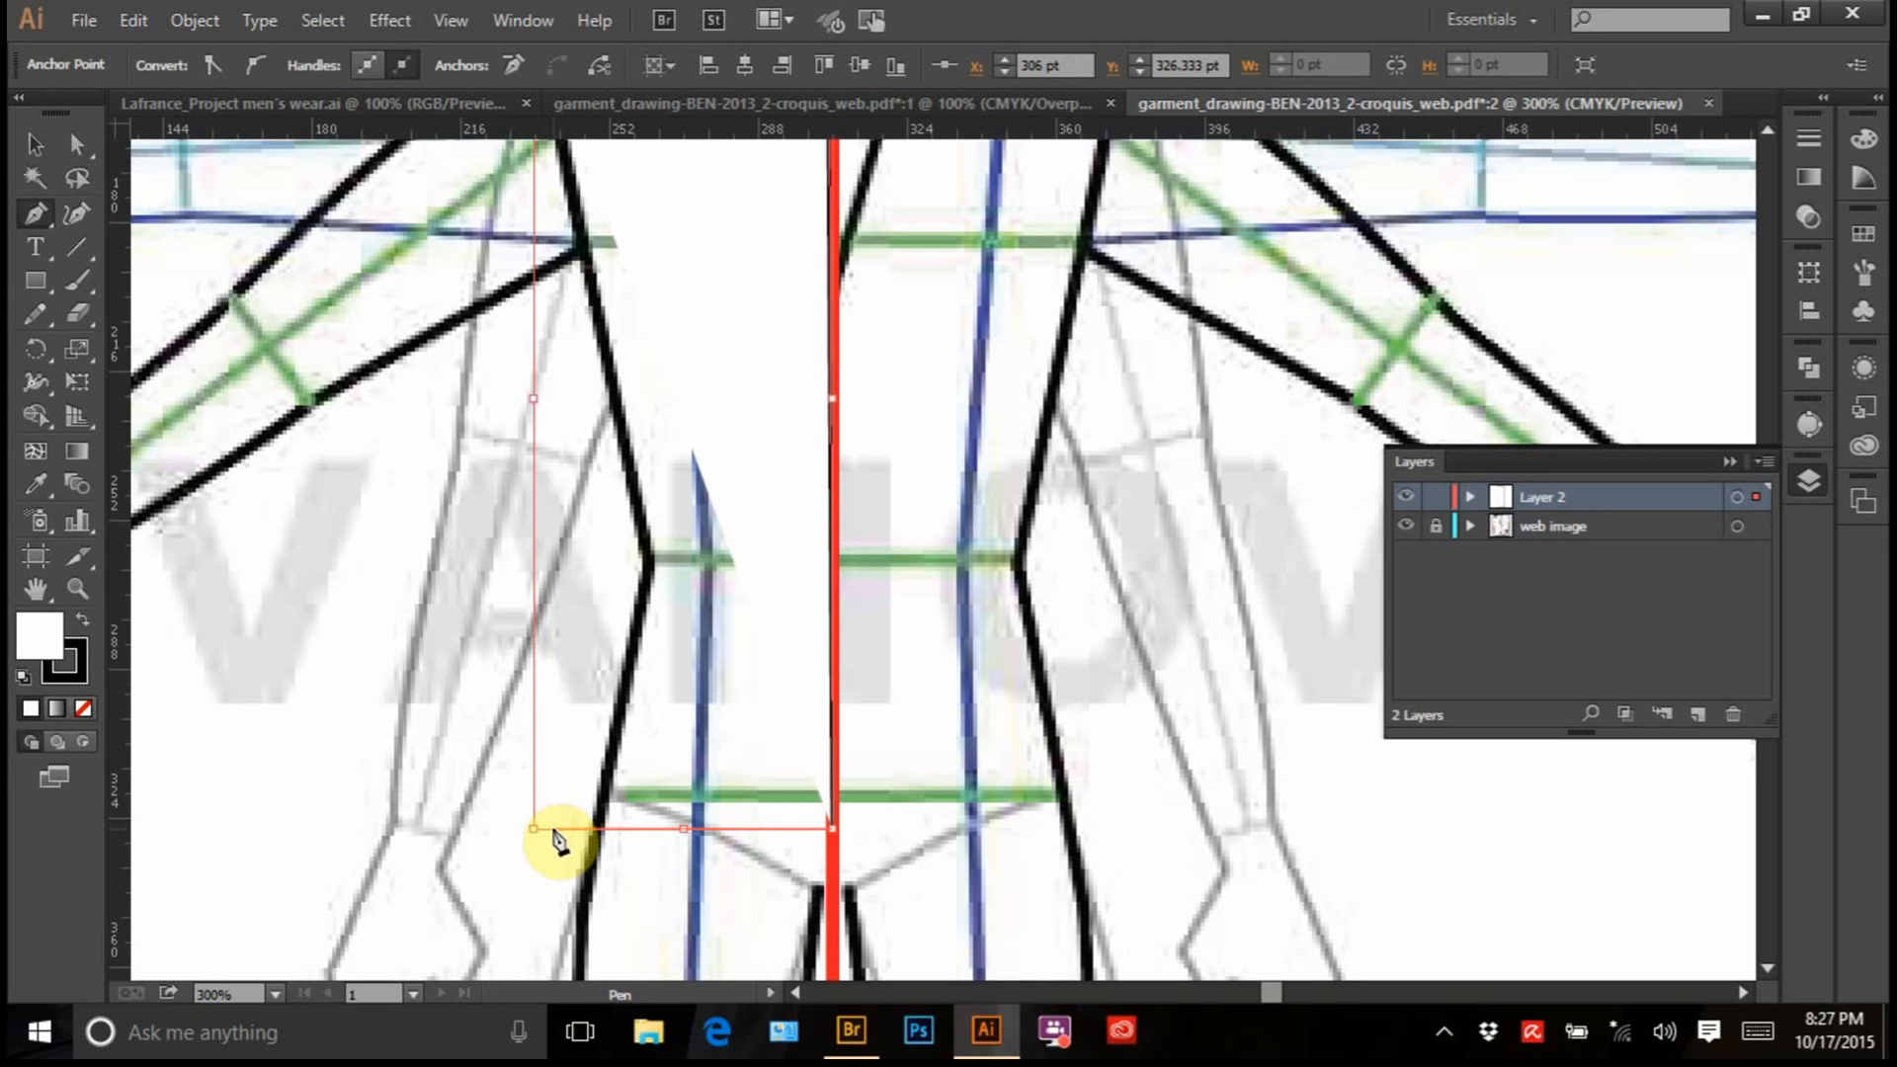
pyautogui.click(554, 829)
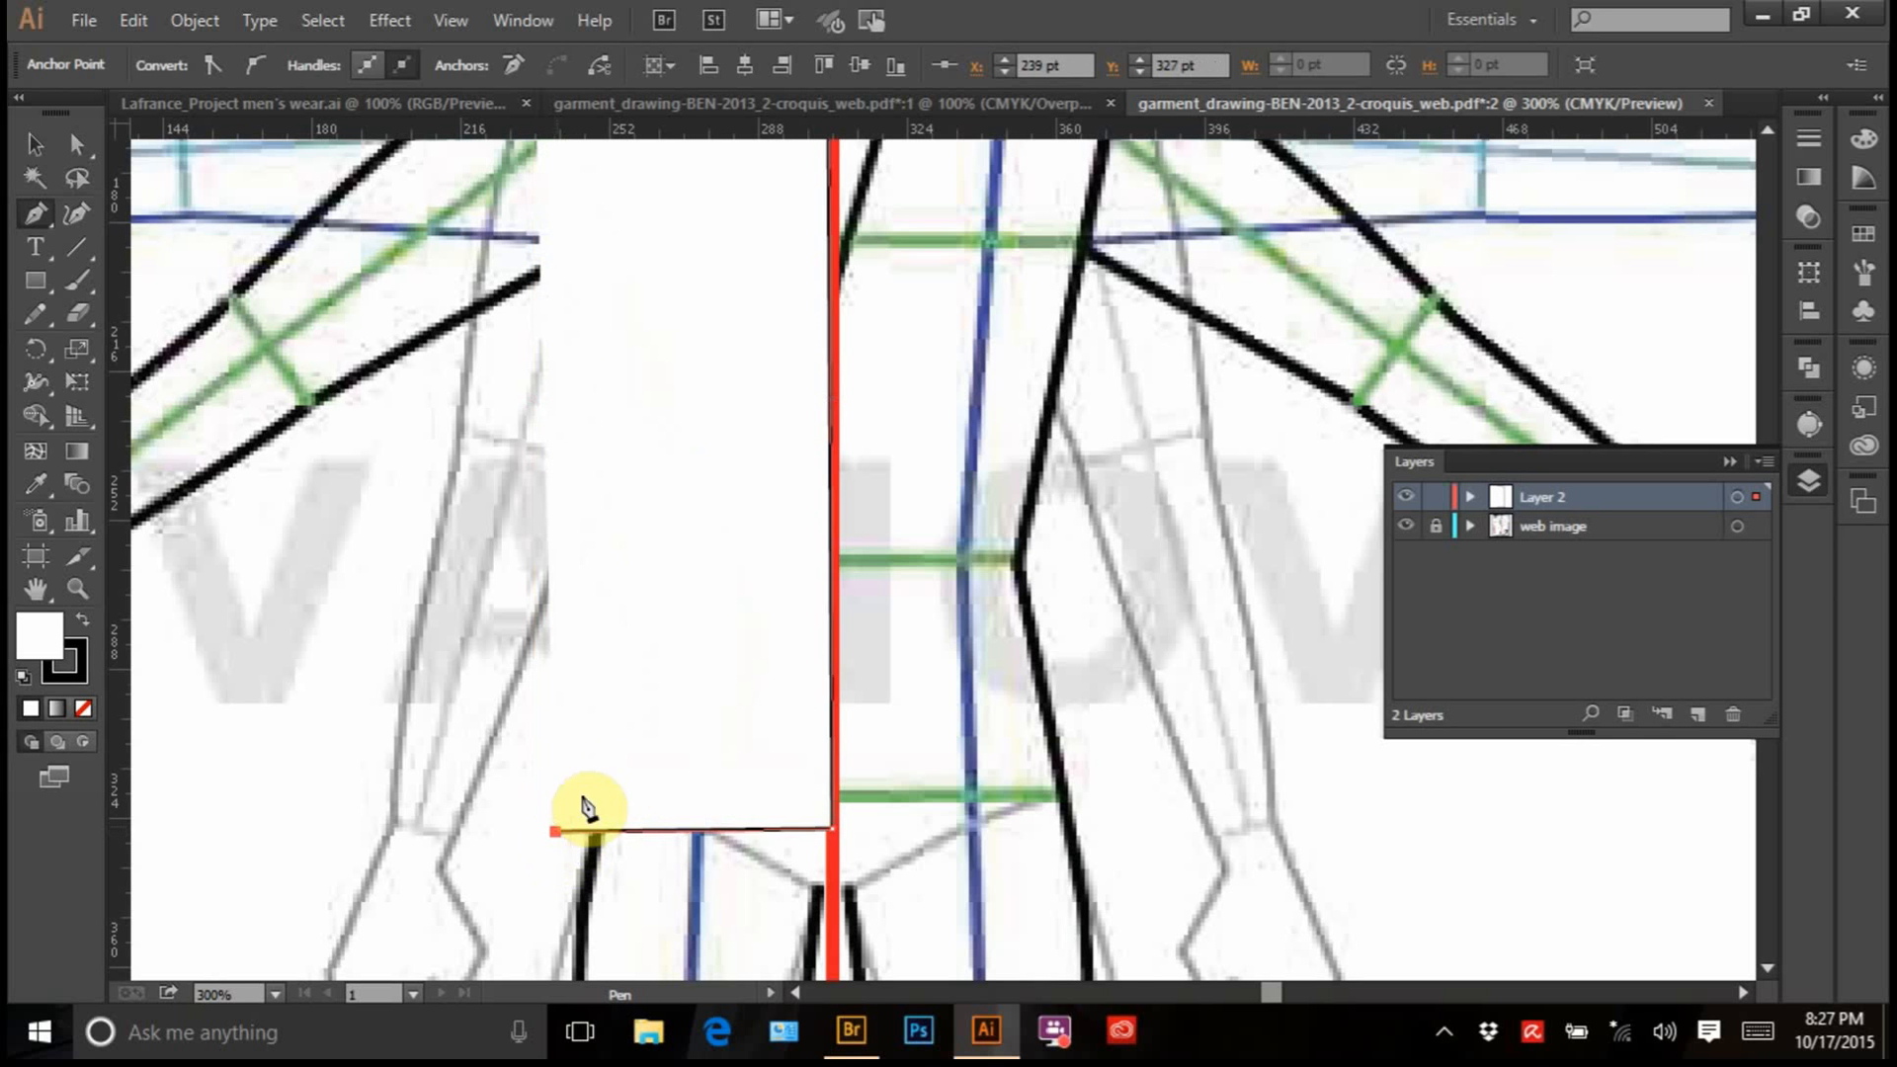
pyautogui.moveTo(592, 673); pyautogui.dragTo(656, 874)
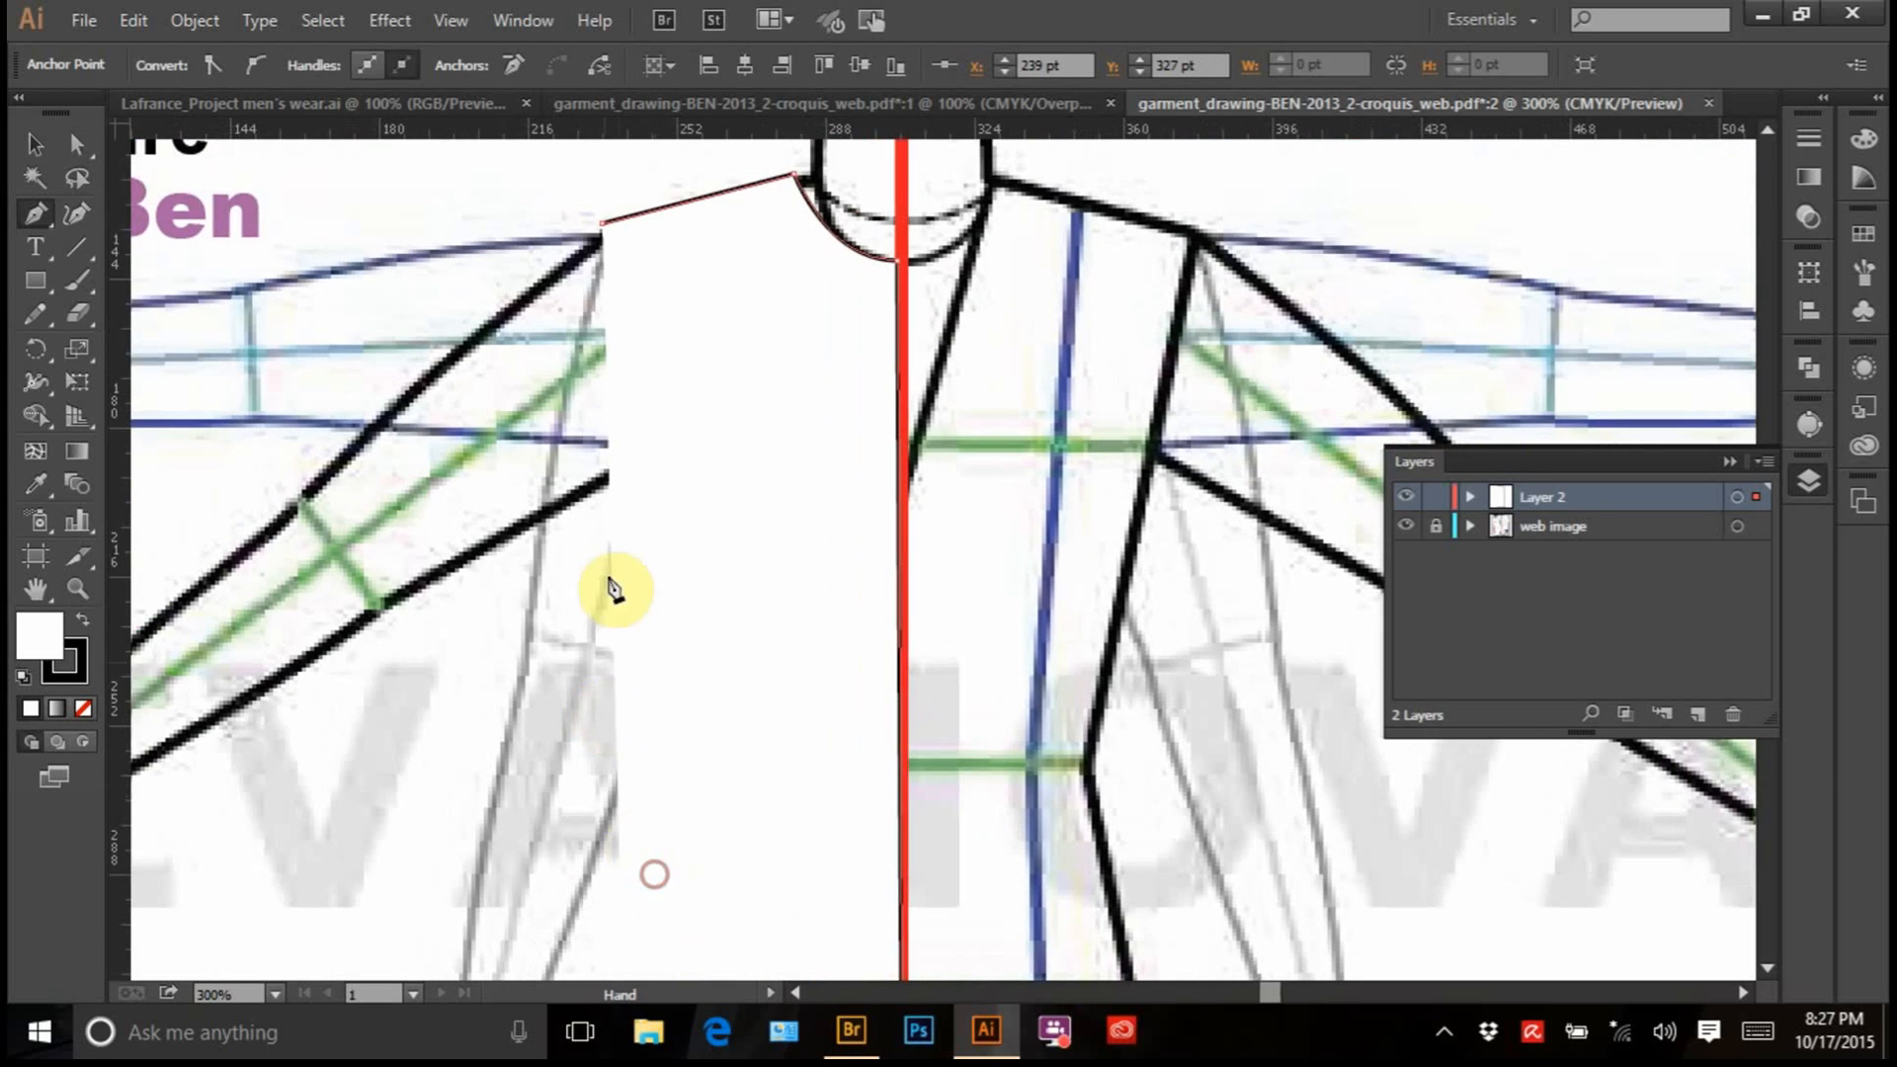
pyautogui.click(605, 229)
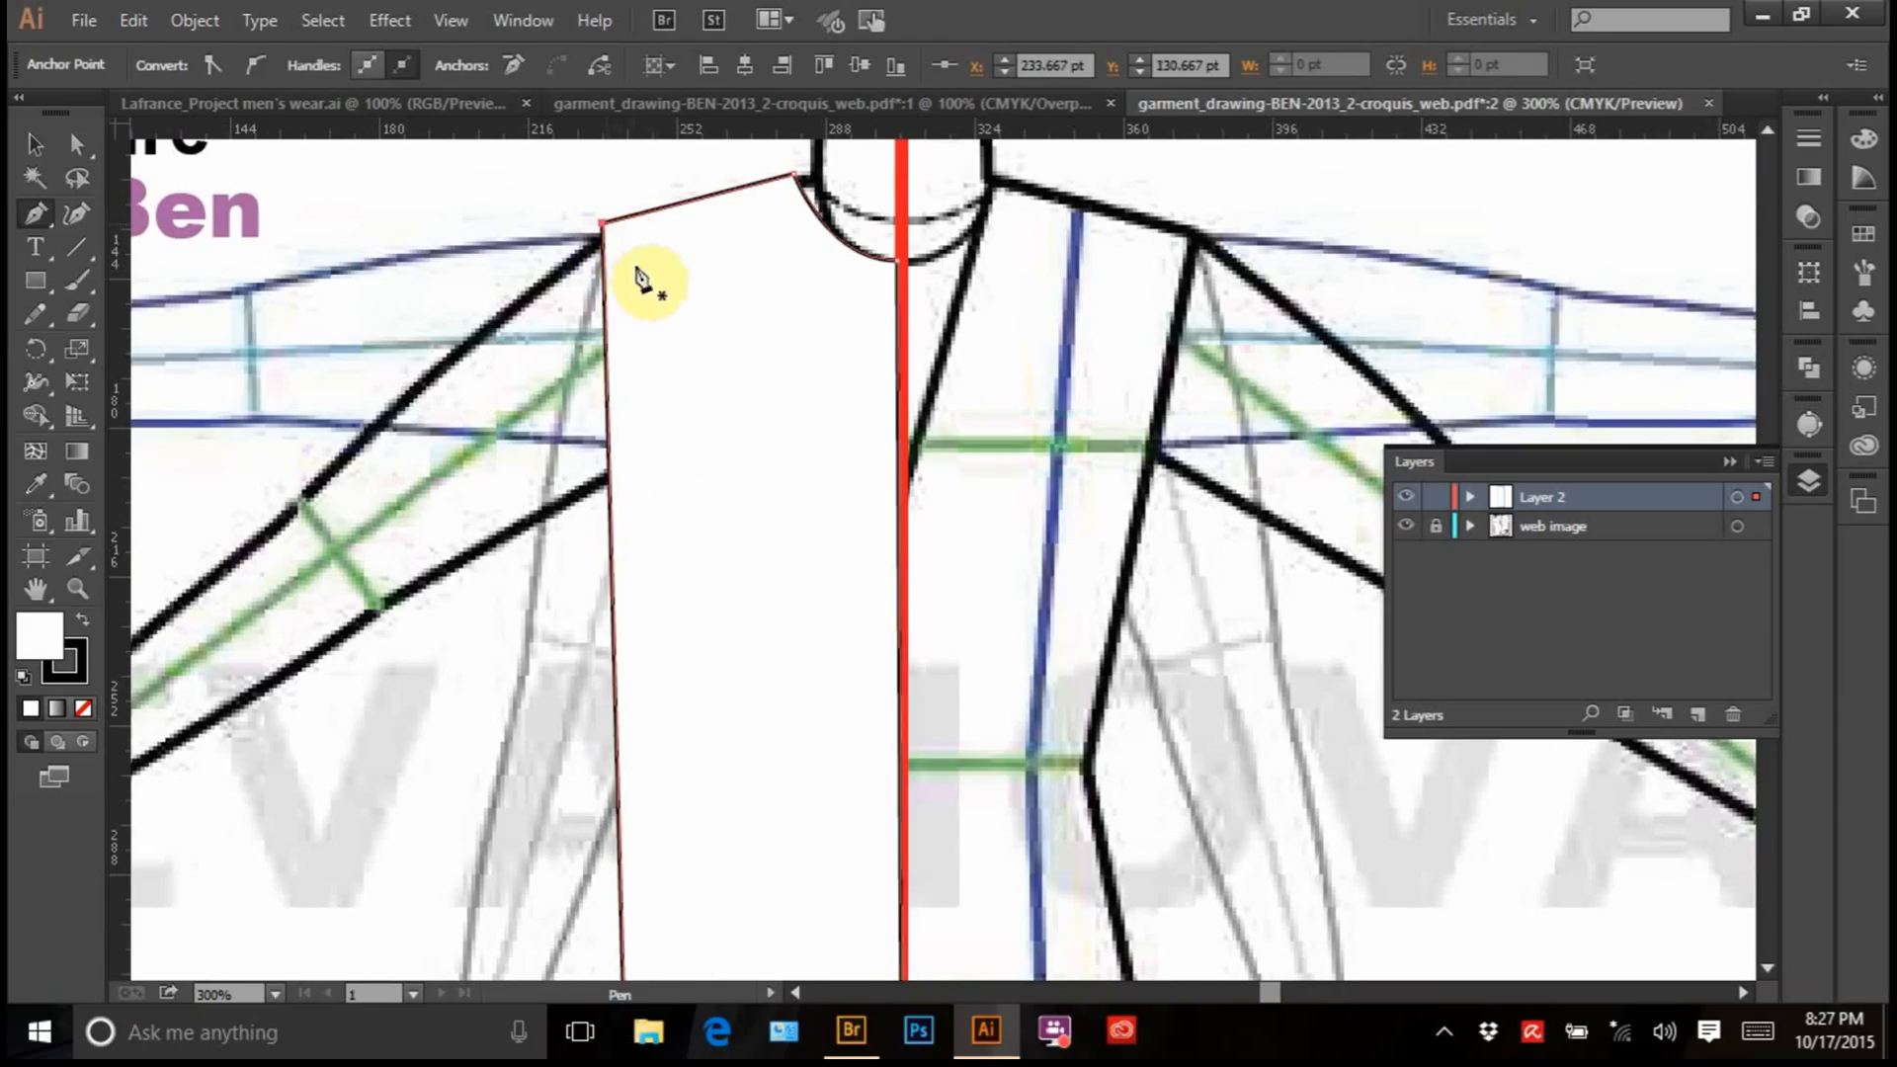
# Start a short sleeve with the Pen tool, drawing a cuff line across the elbow mark to about X 186 pt, Y 233 pt
pyautogui.press('ctrl')
pyautogui.hotkey('ctrl', '-')
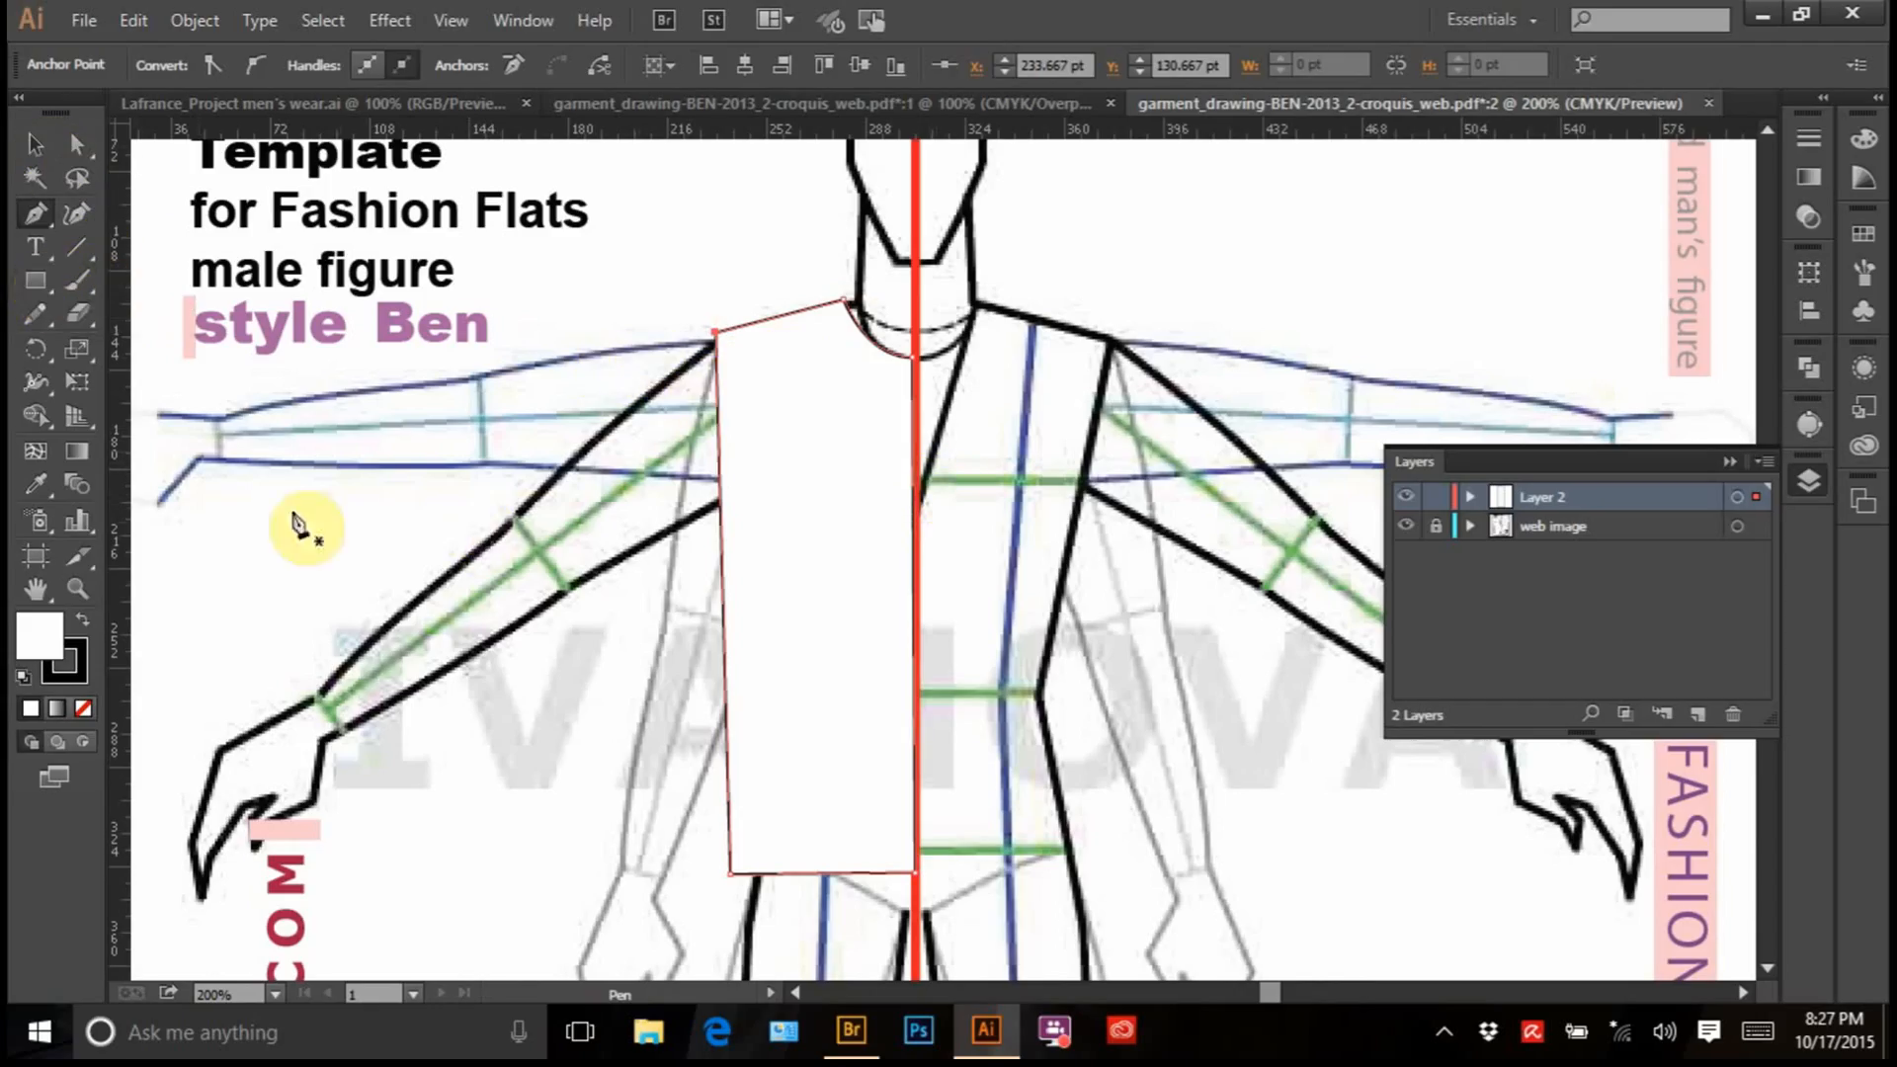
pyautogui.click(77, 589)
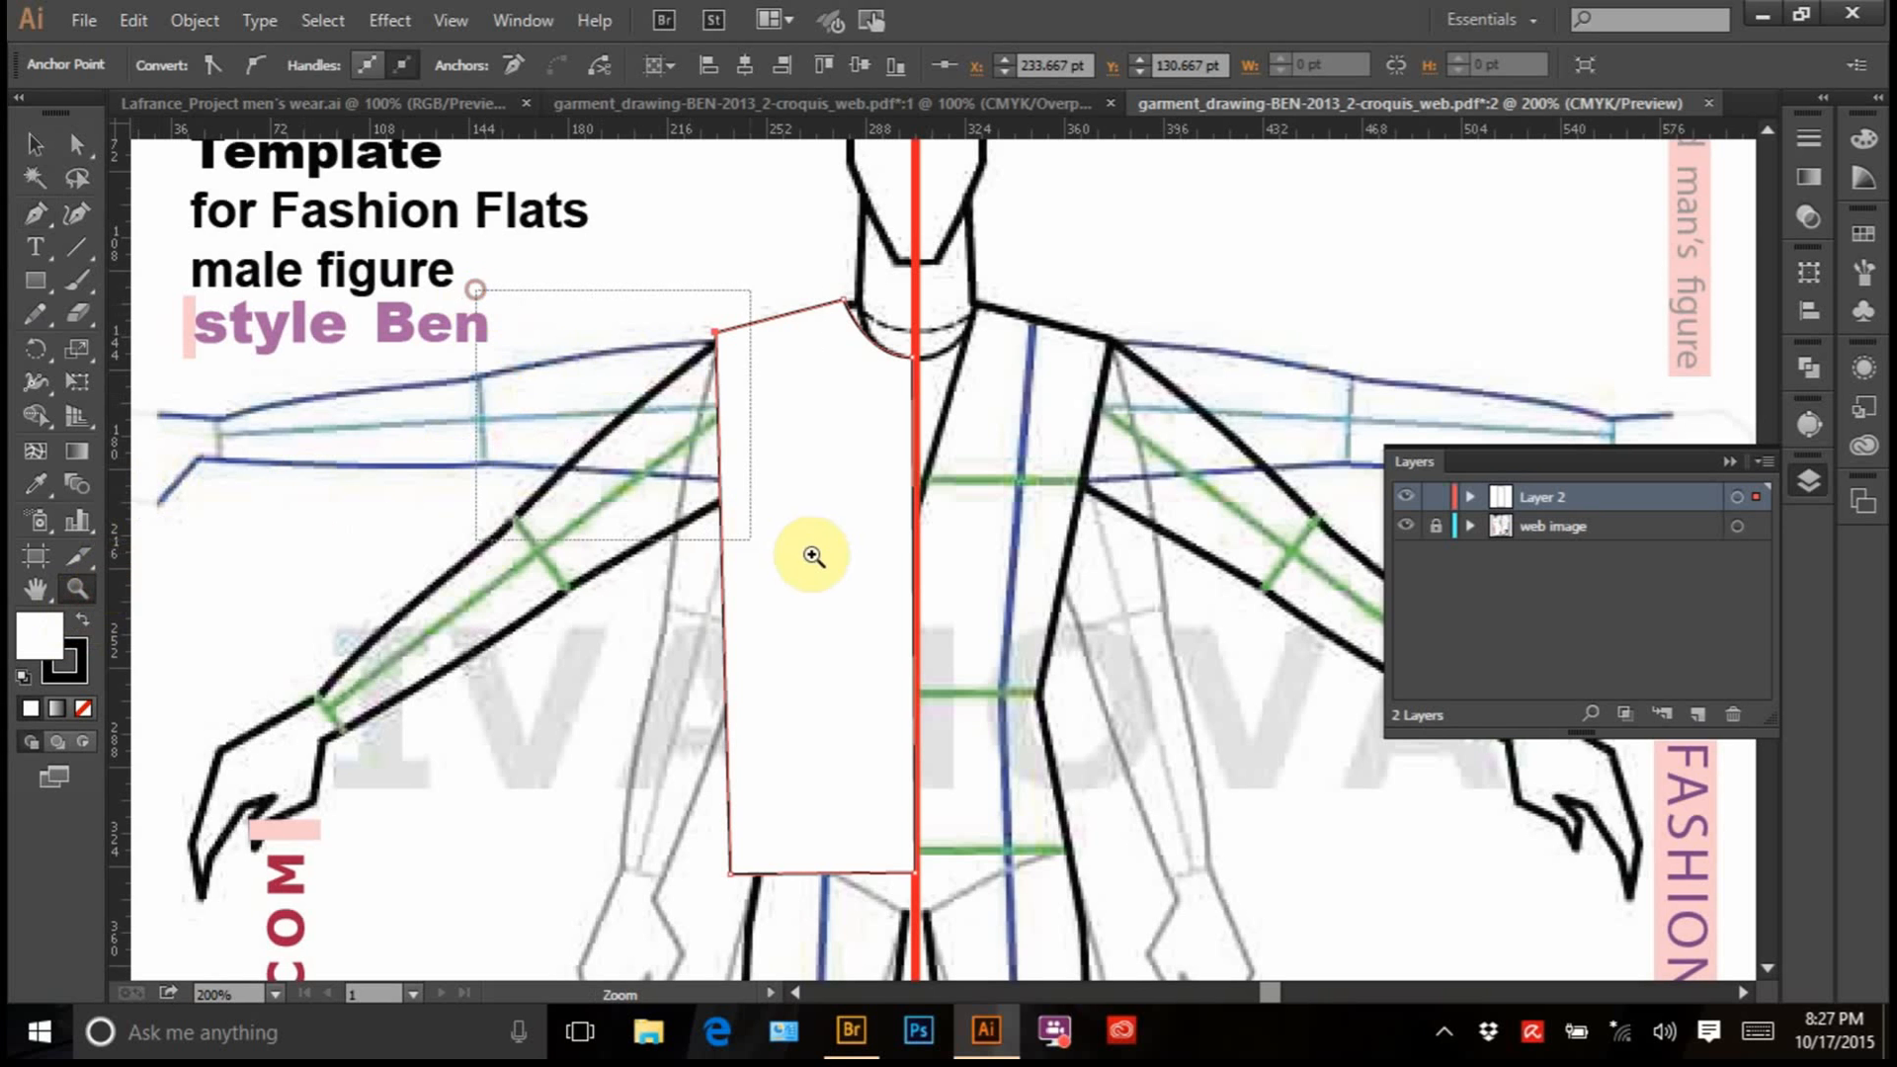
pyautogui.moveTo(728, 551); pyautogui.dragTo(642, 296)
pyautogui.moveTo(720, 454); pyautogui.dragTo(684, 356)
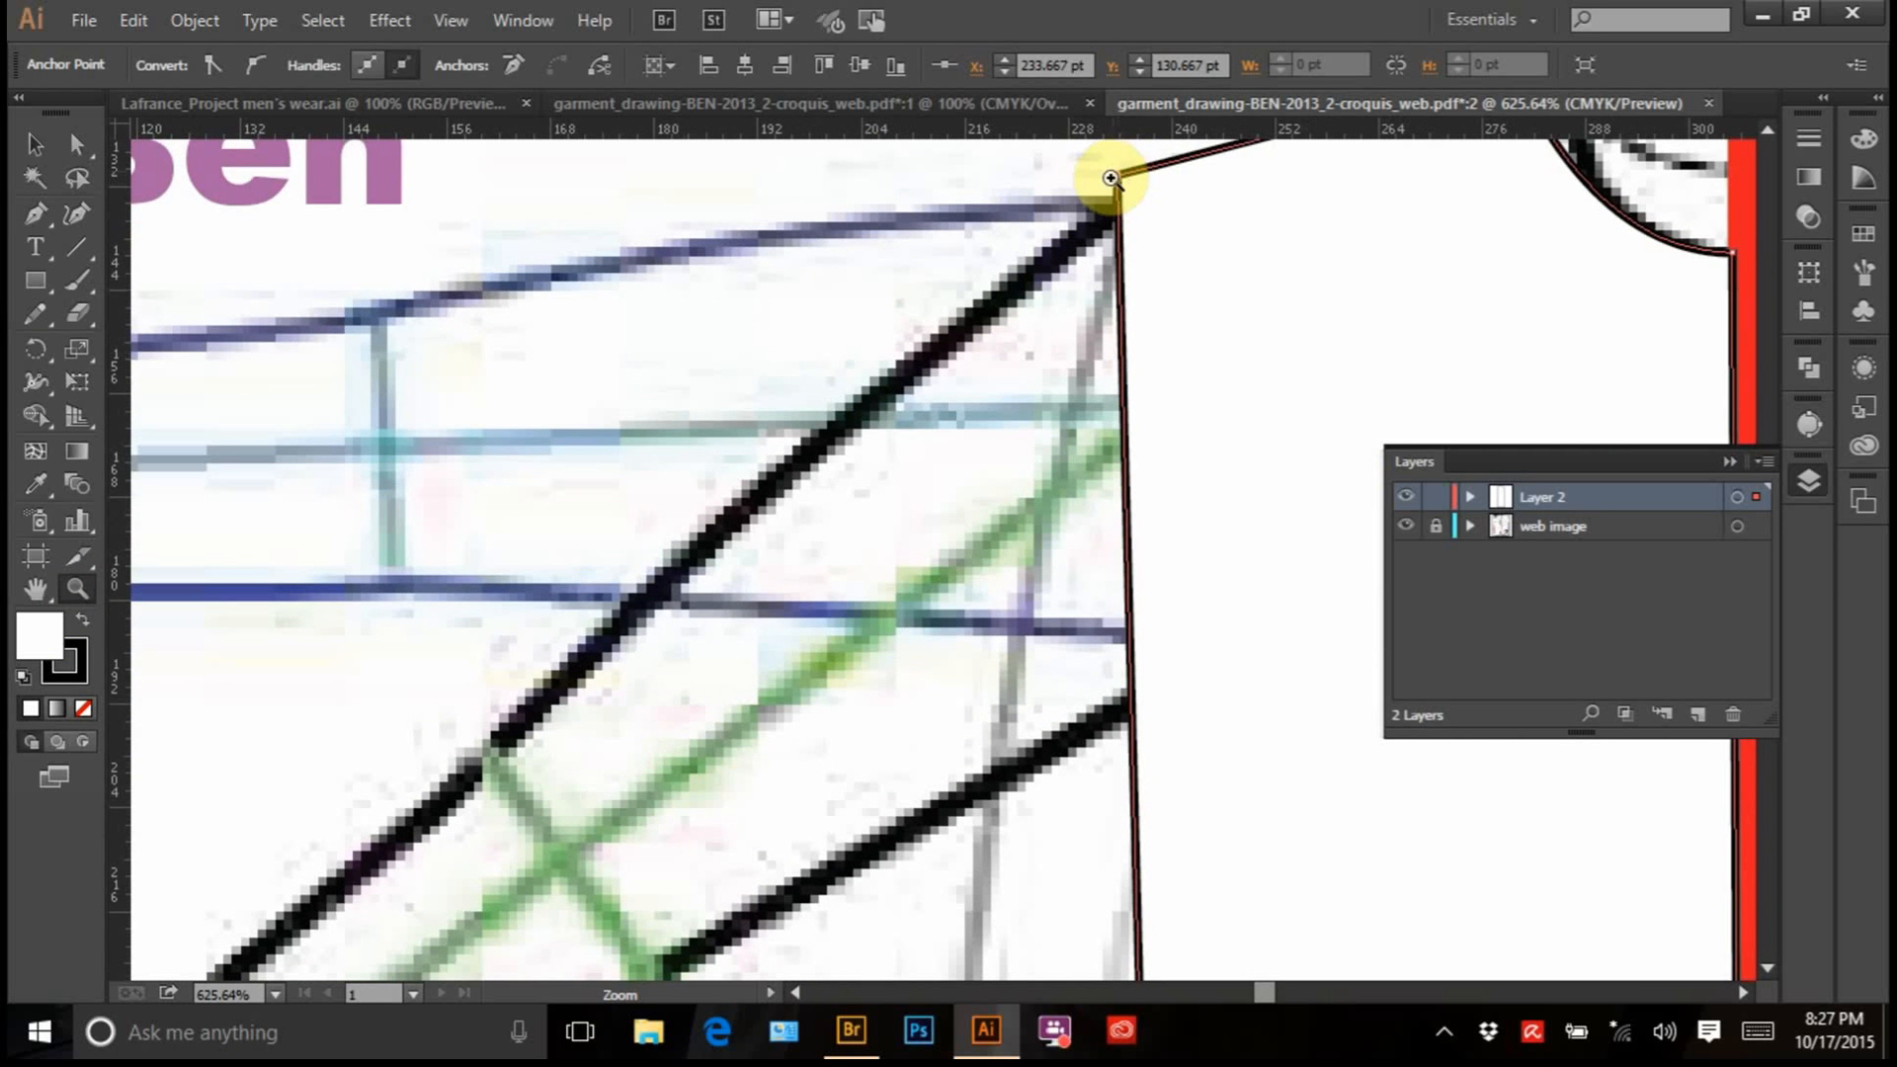
pyautogui.click(37, 215)
pyautogui.moveTo(657, 784); pyautogui.dragTo(580, 573)
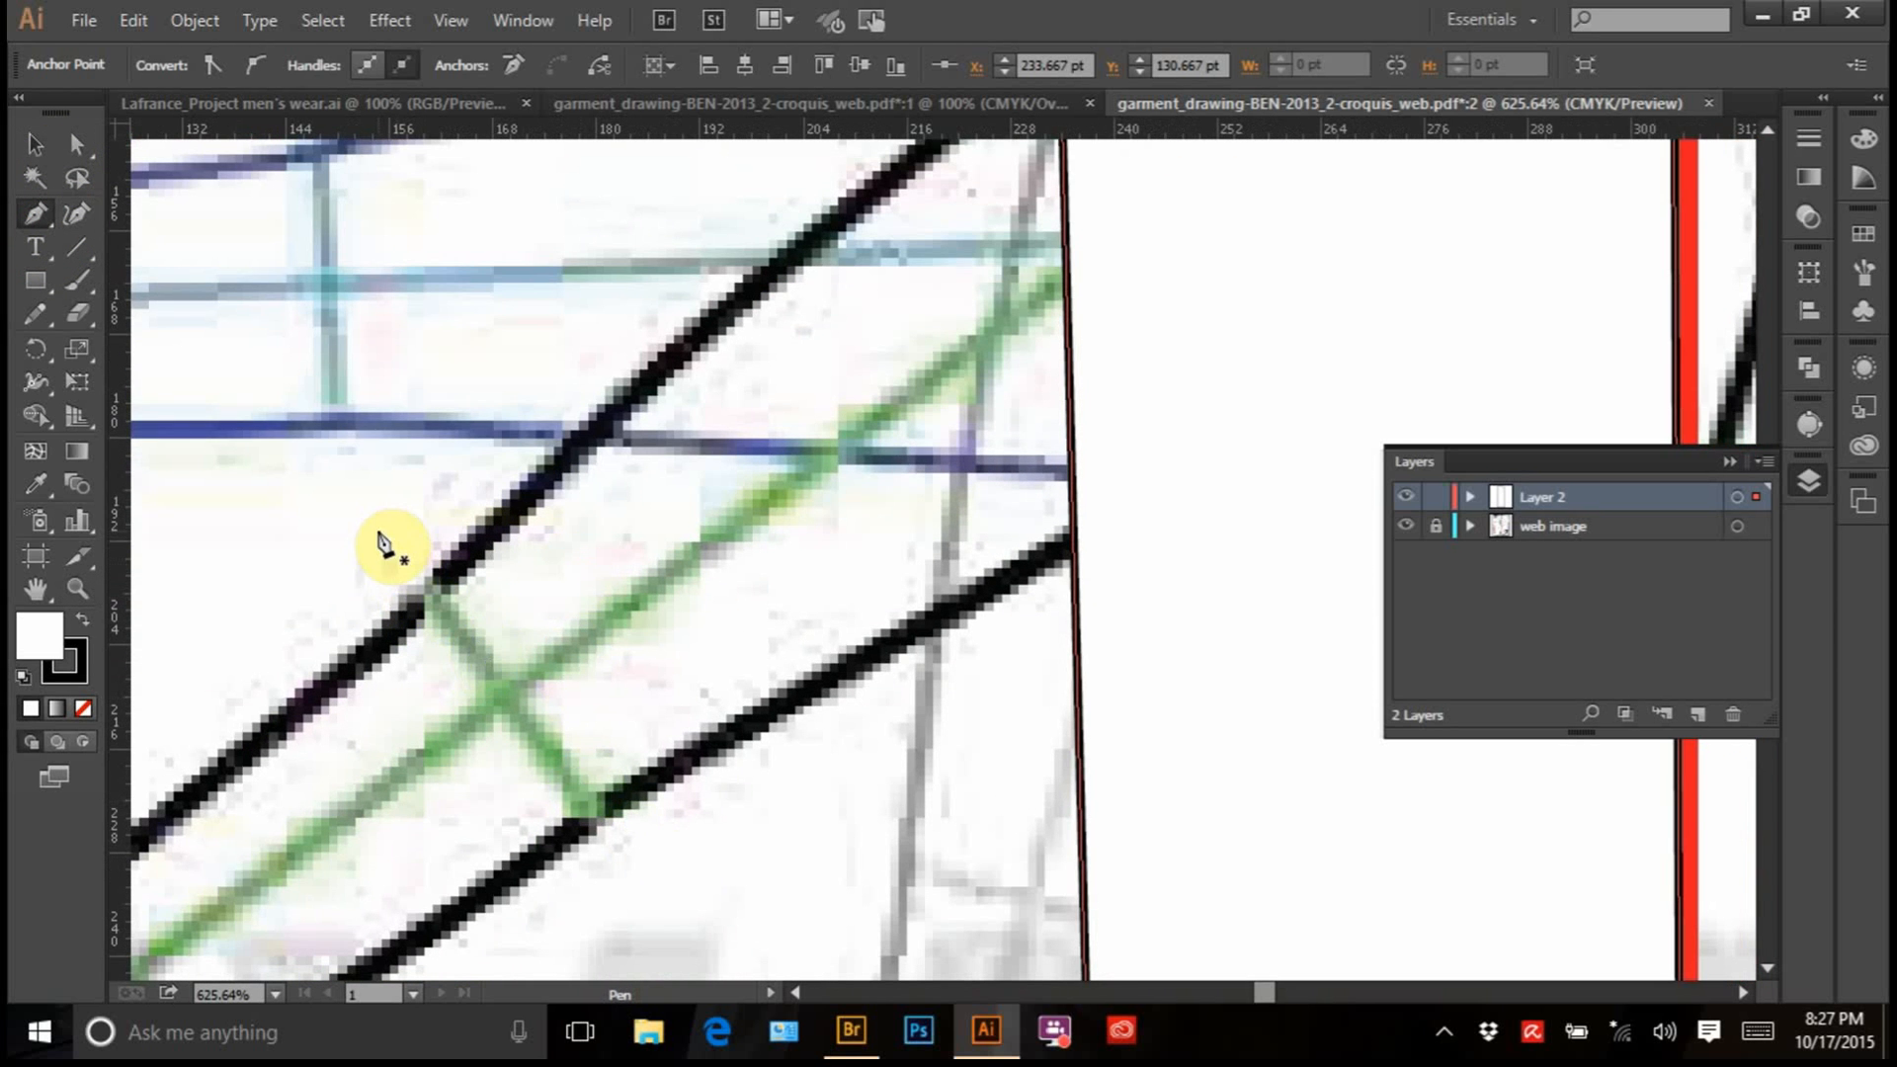
pyautogui.click(649, 890)
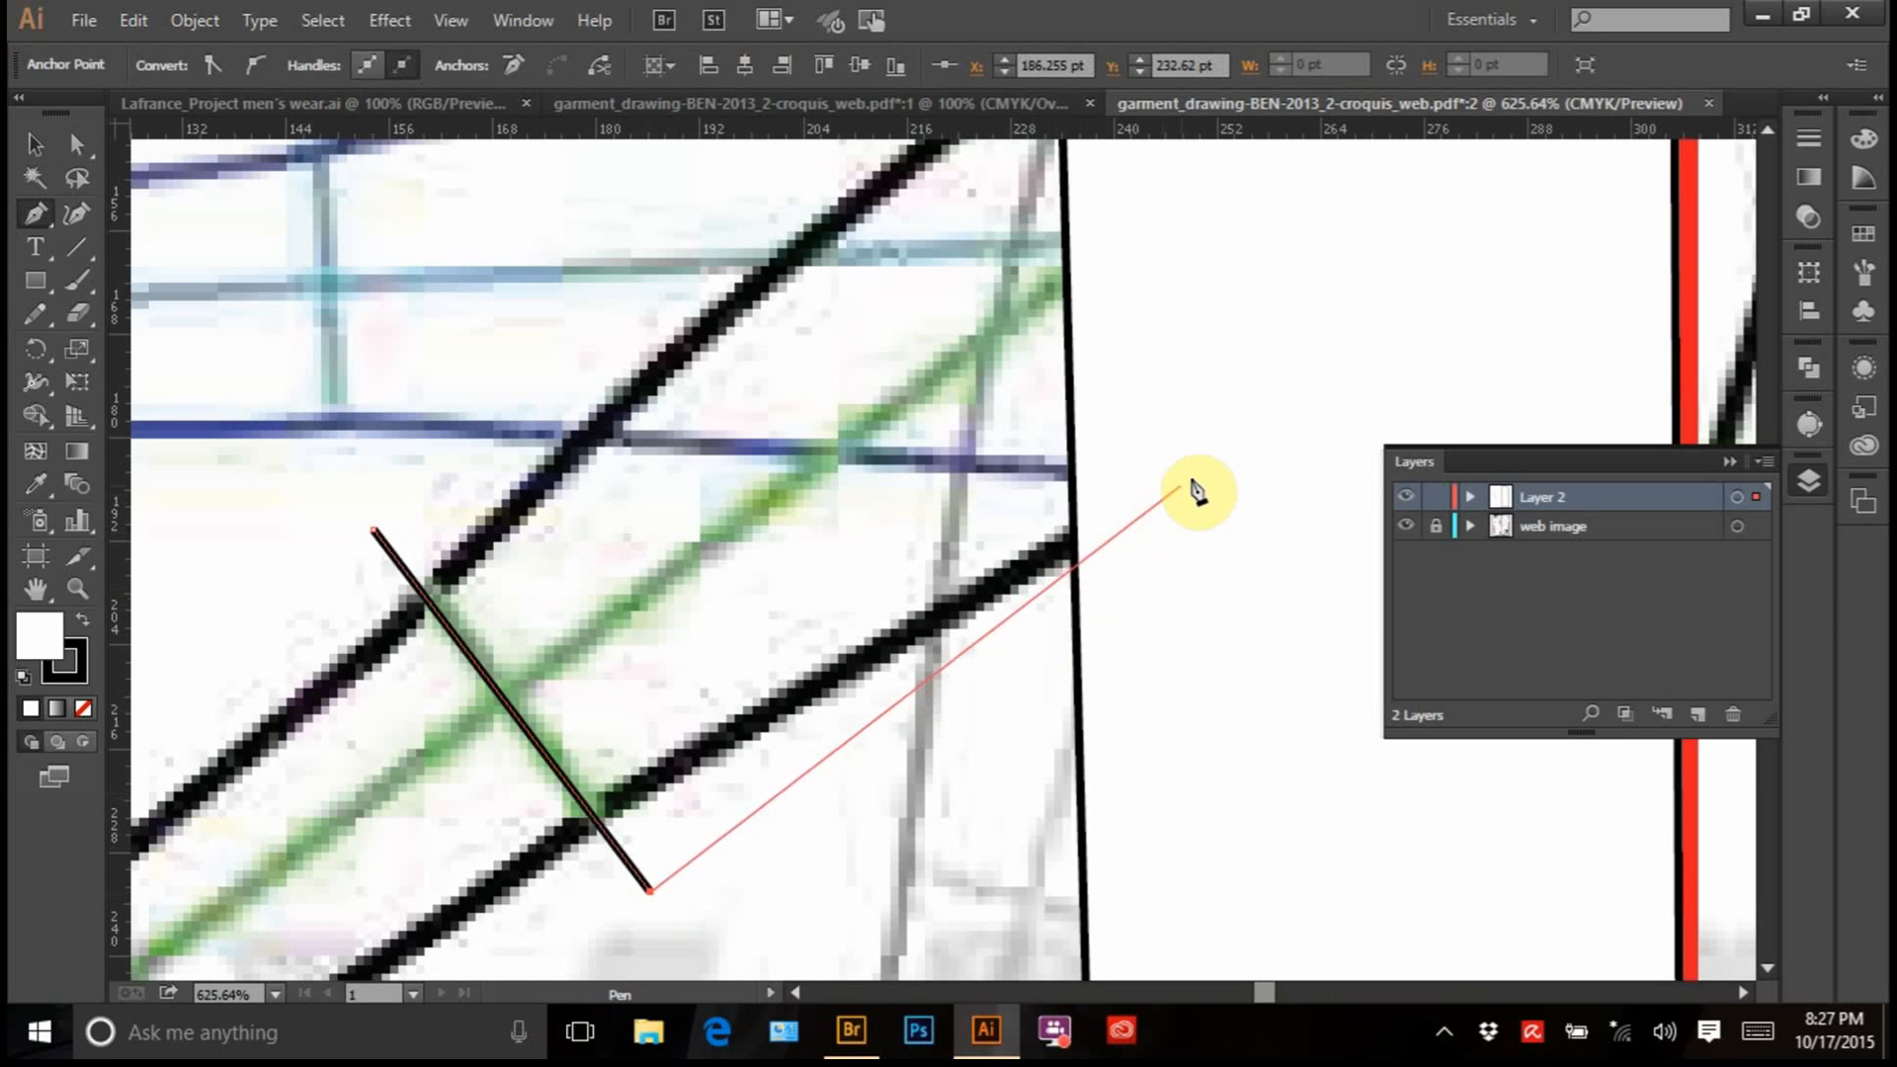
# Close the sleeve with an underarm edge into the body to about X 252 pt, Y 182 pt, joined via the shoulder point to the cuff
pyautogui.click(1221, 459)
pyautogui.moveTo(1189, 500); pyautogui.dragTo(1137, 799)
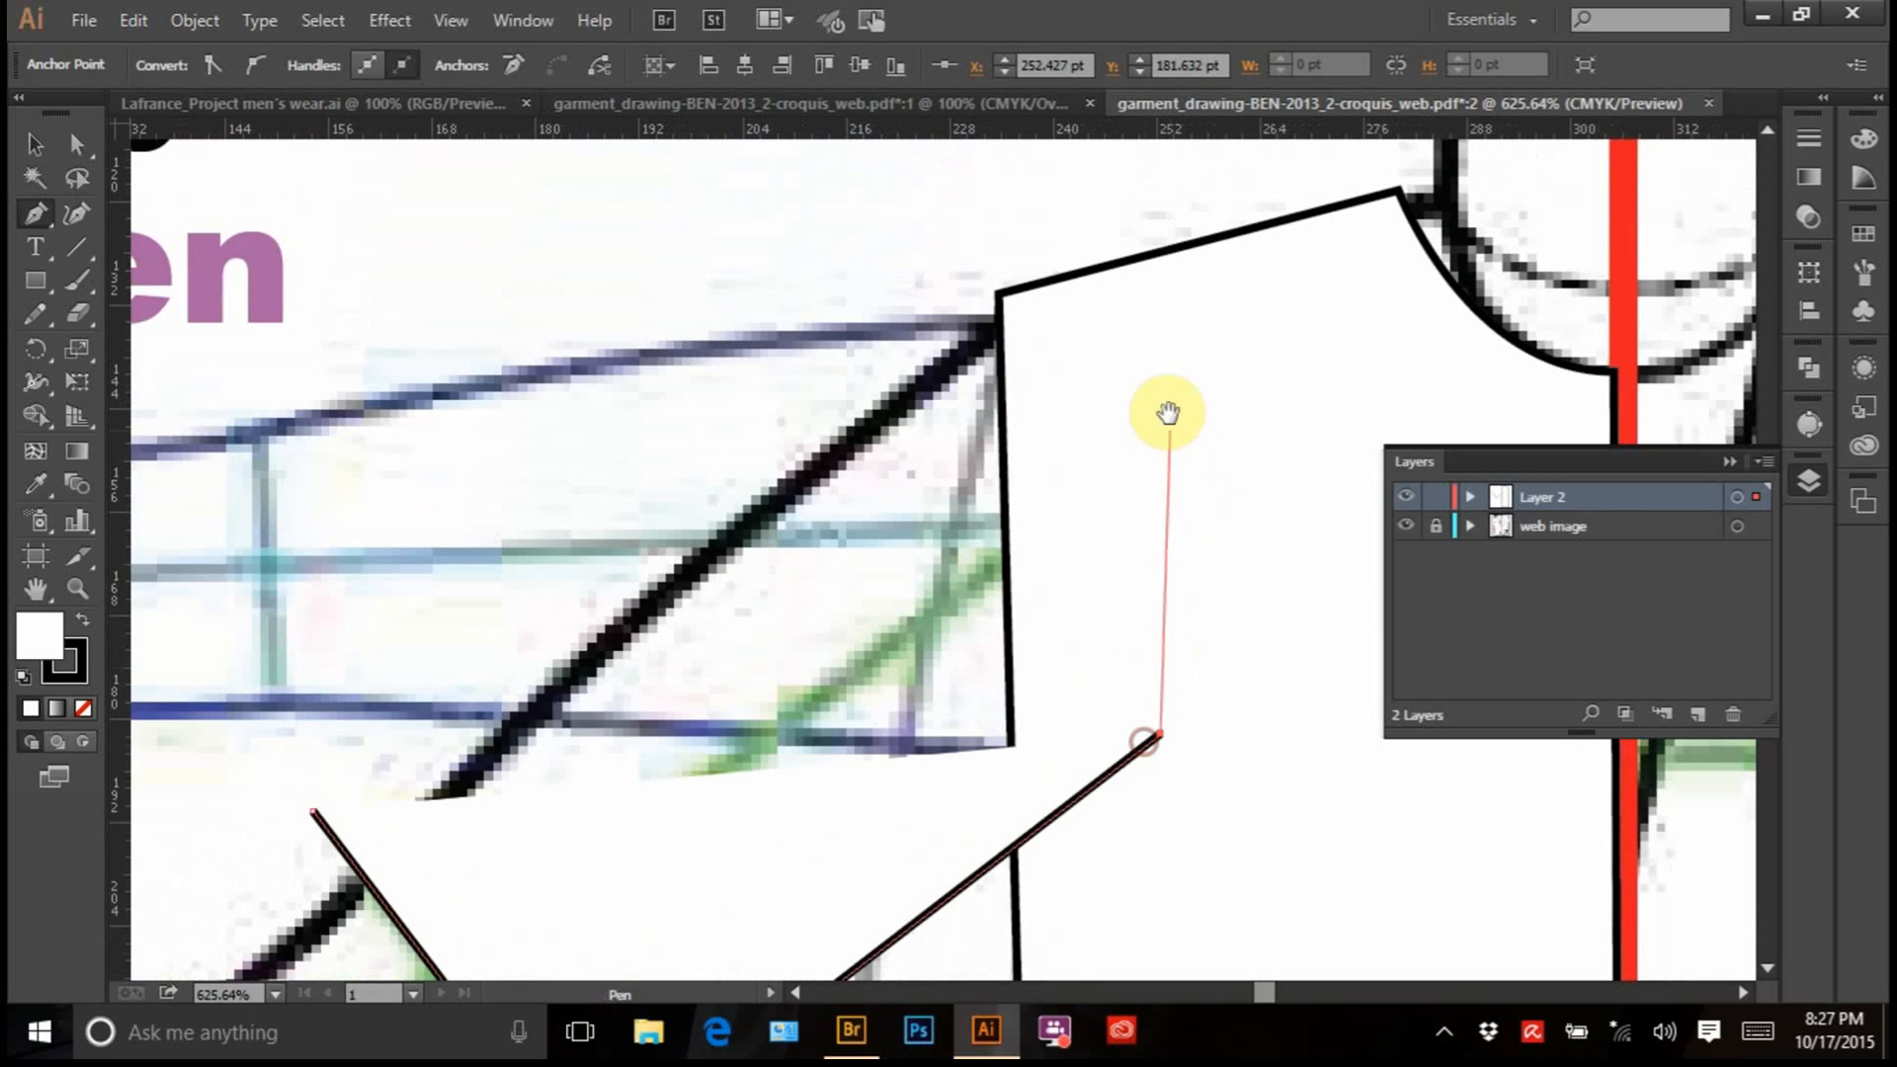
pyautogui.click(998, 302)
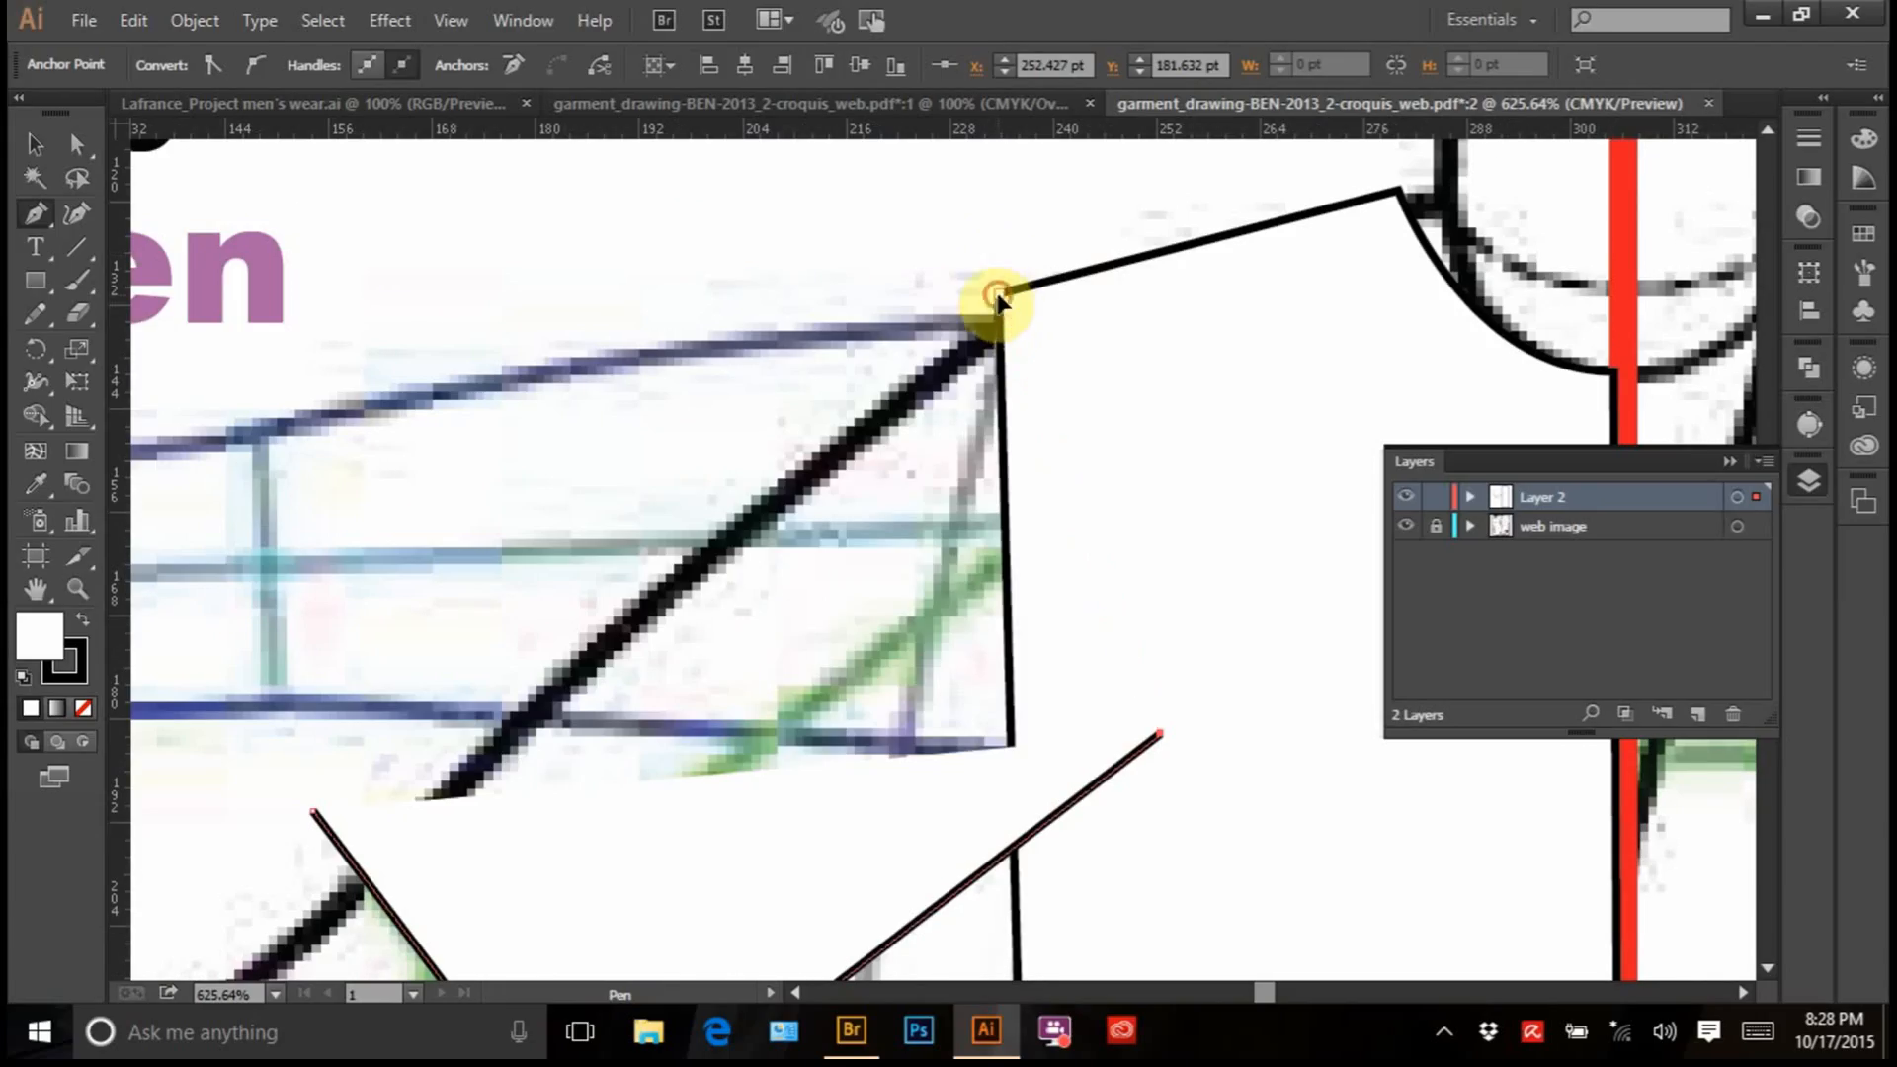
pyautogui.click(314, 813)
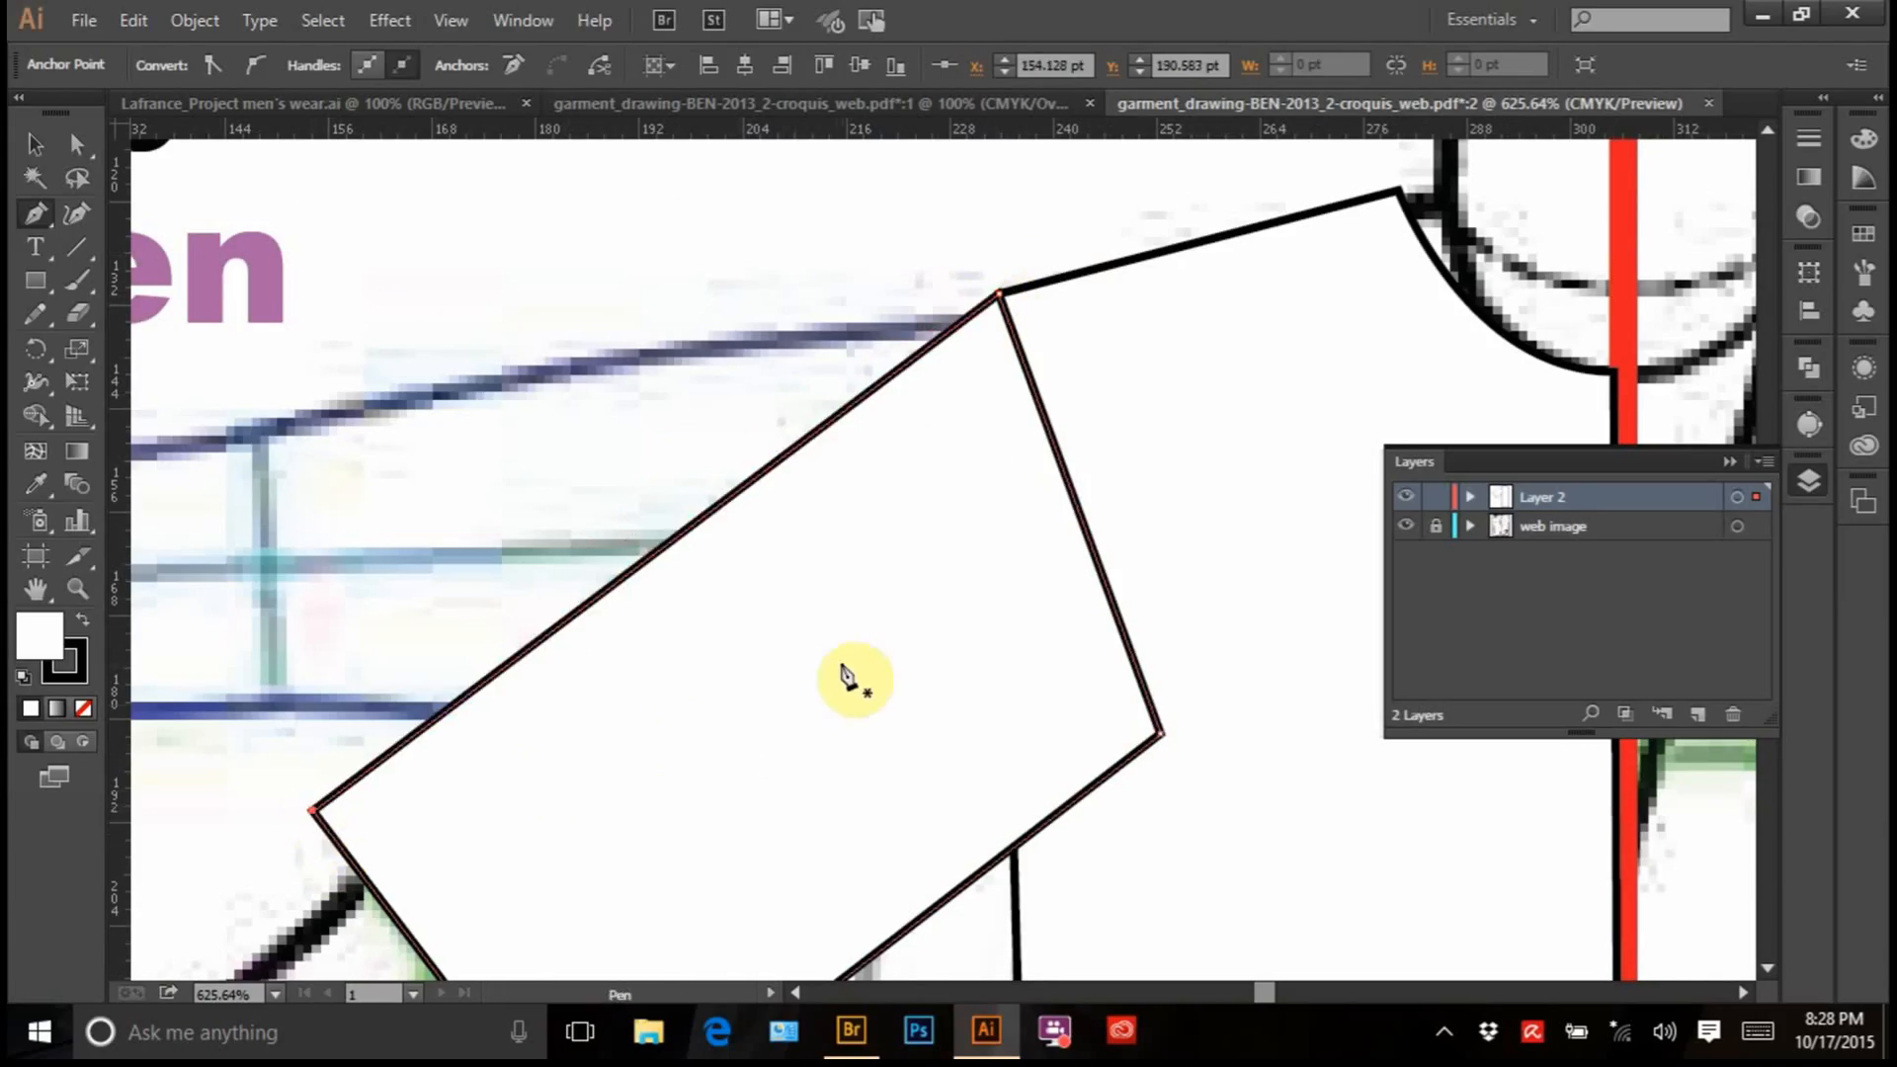
# Move the body's neck-shoulder anchor inward to the croquis neck at about X 284 pt, Y 119 pt, and deselect the path
pyautogui.hotkey('ctrl', '-')
pyautogui.hotkey('ctrl', '-')
pyautogui.hotkey('ctrl', '-')
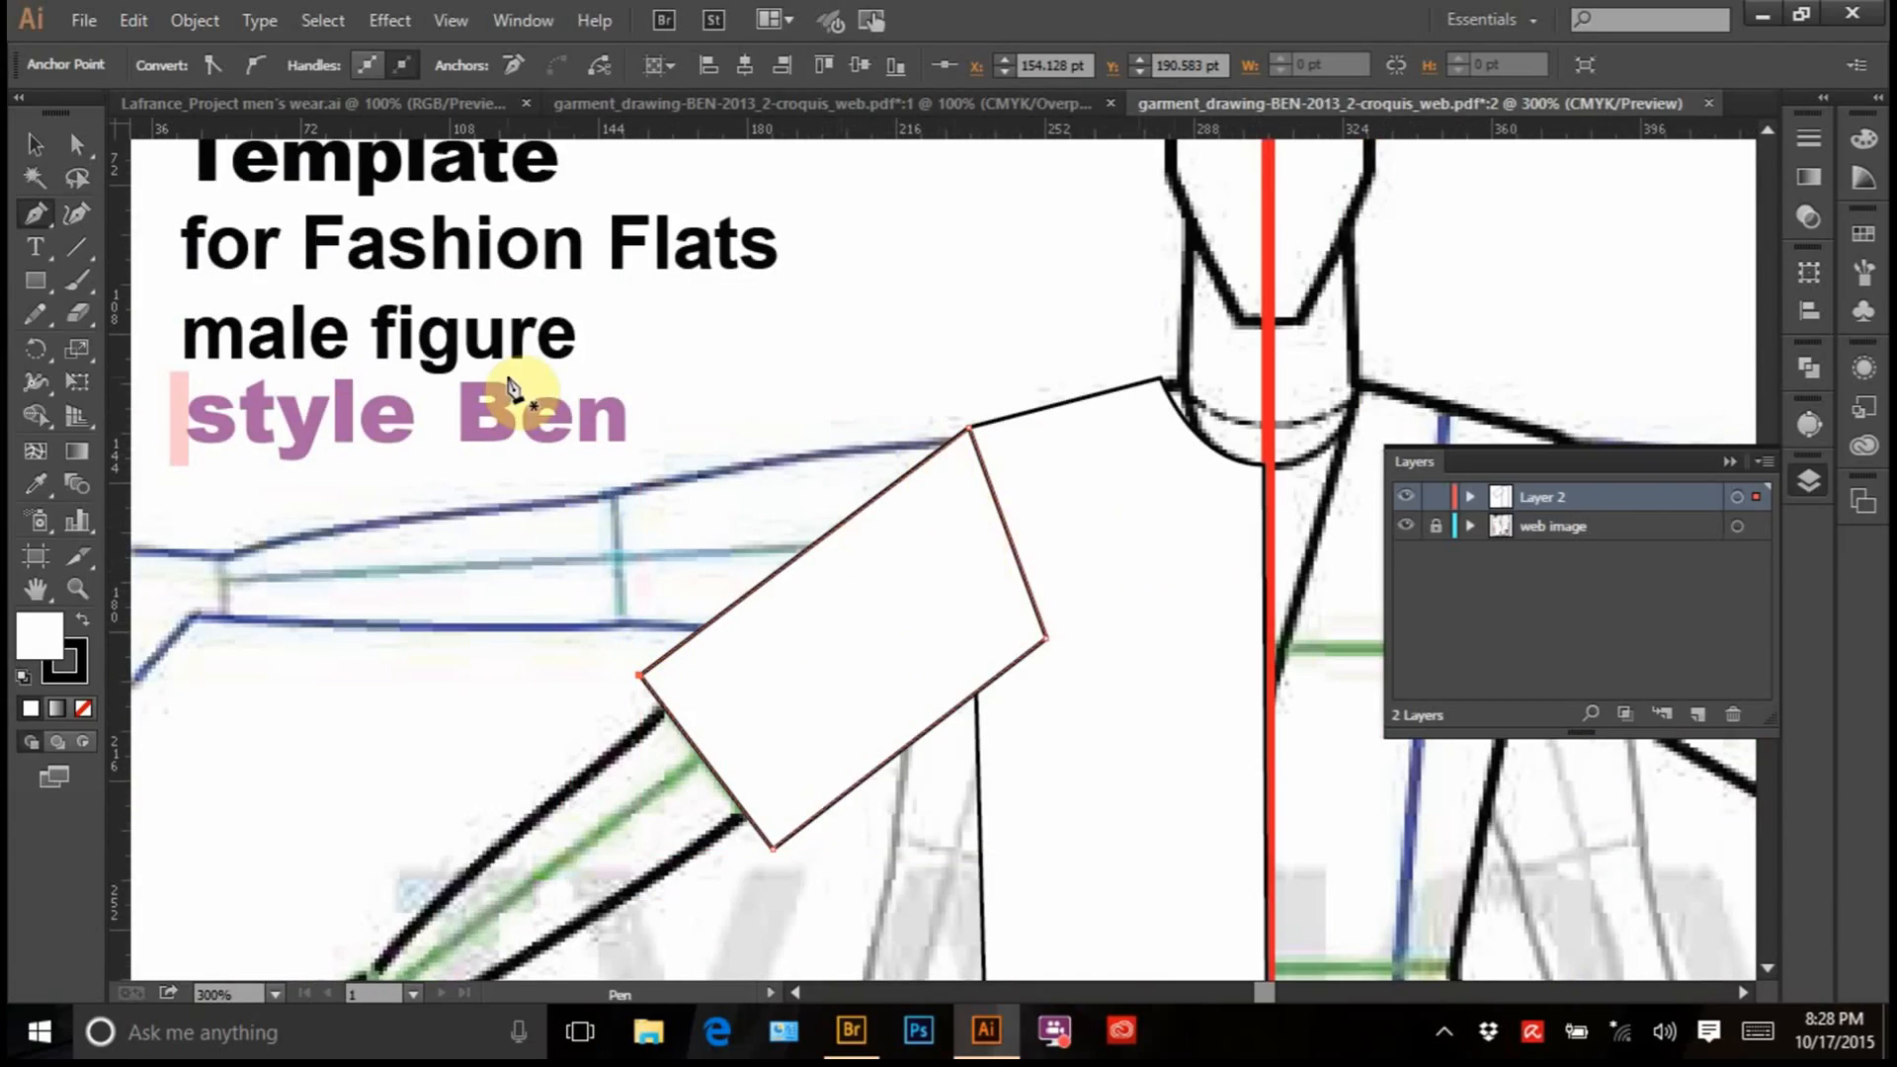
pyautogui.click(34, 146)
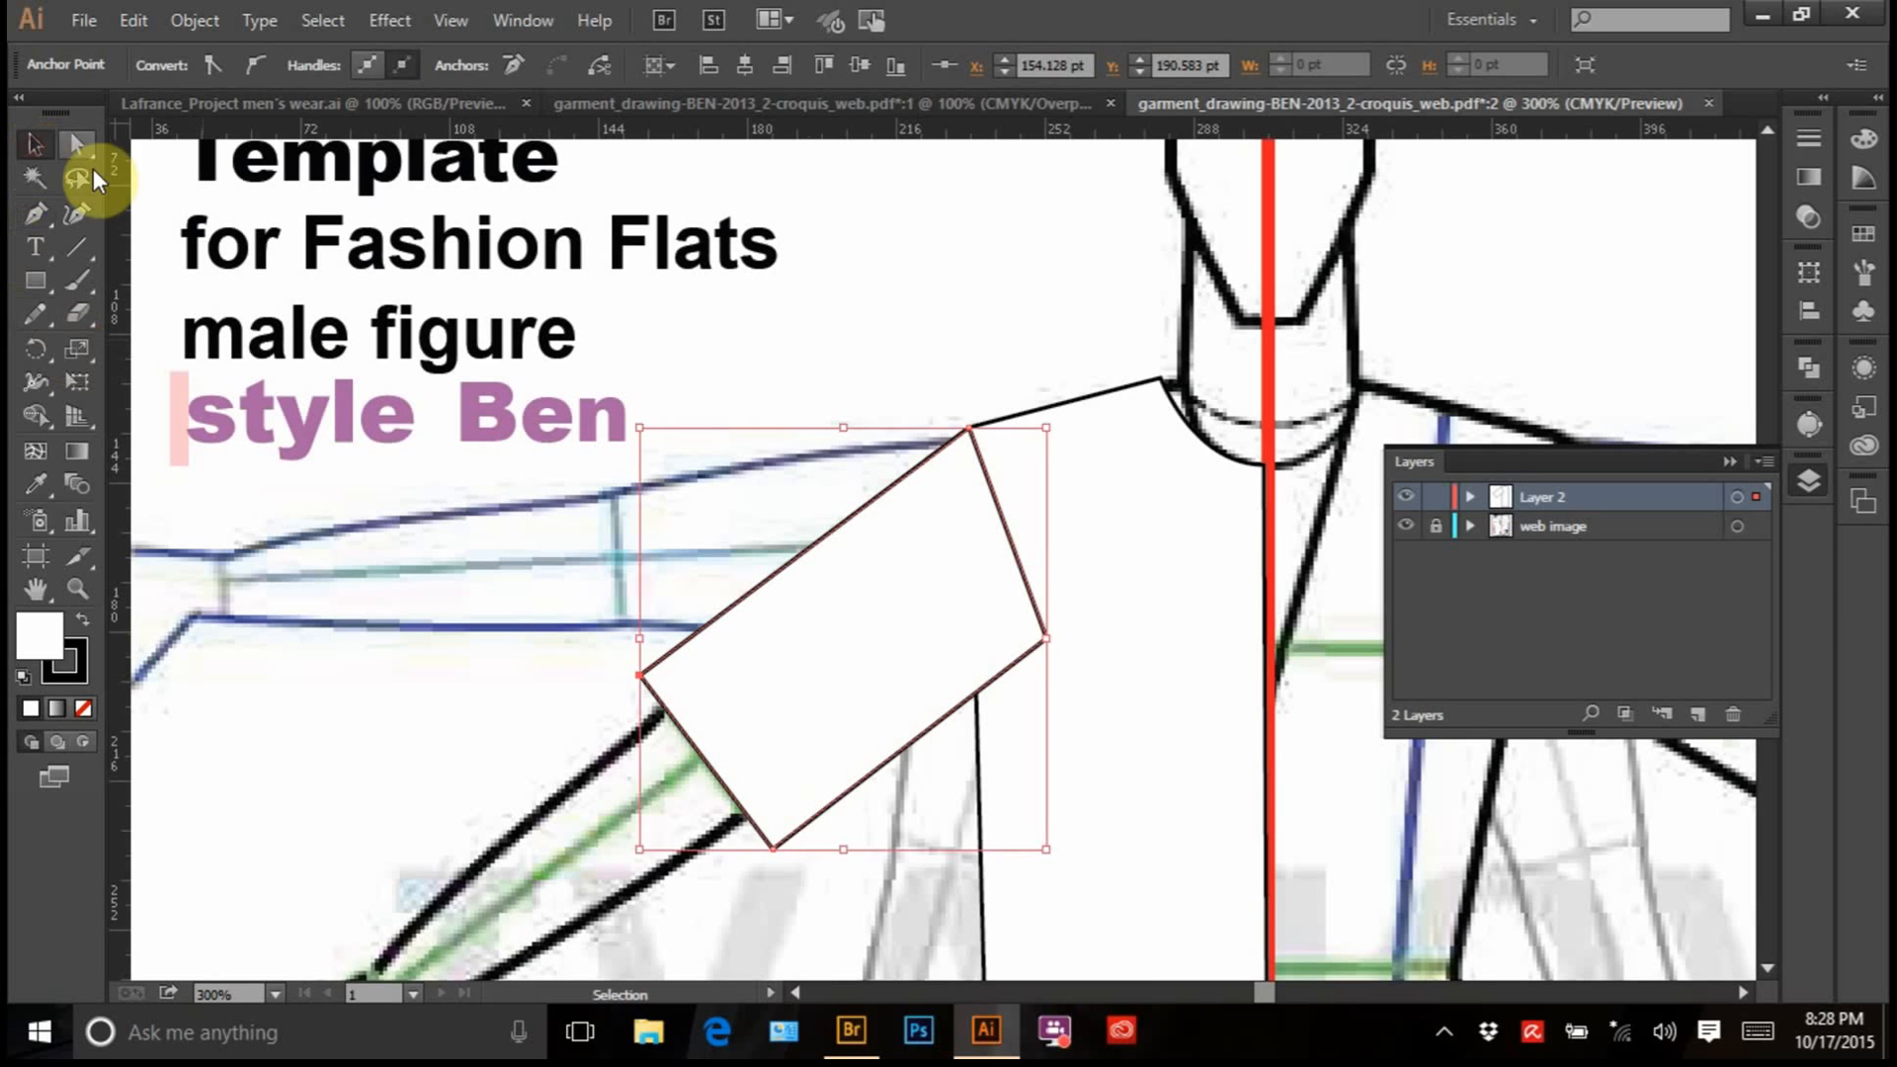
pyautogui.moveTo(610, 588); pyautogui.dragTo(524, 322)
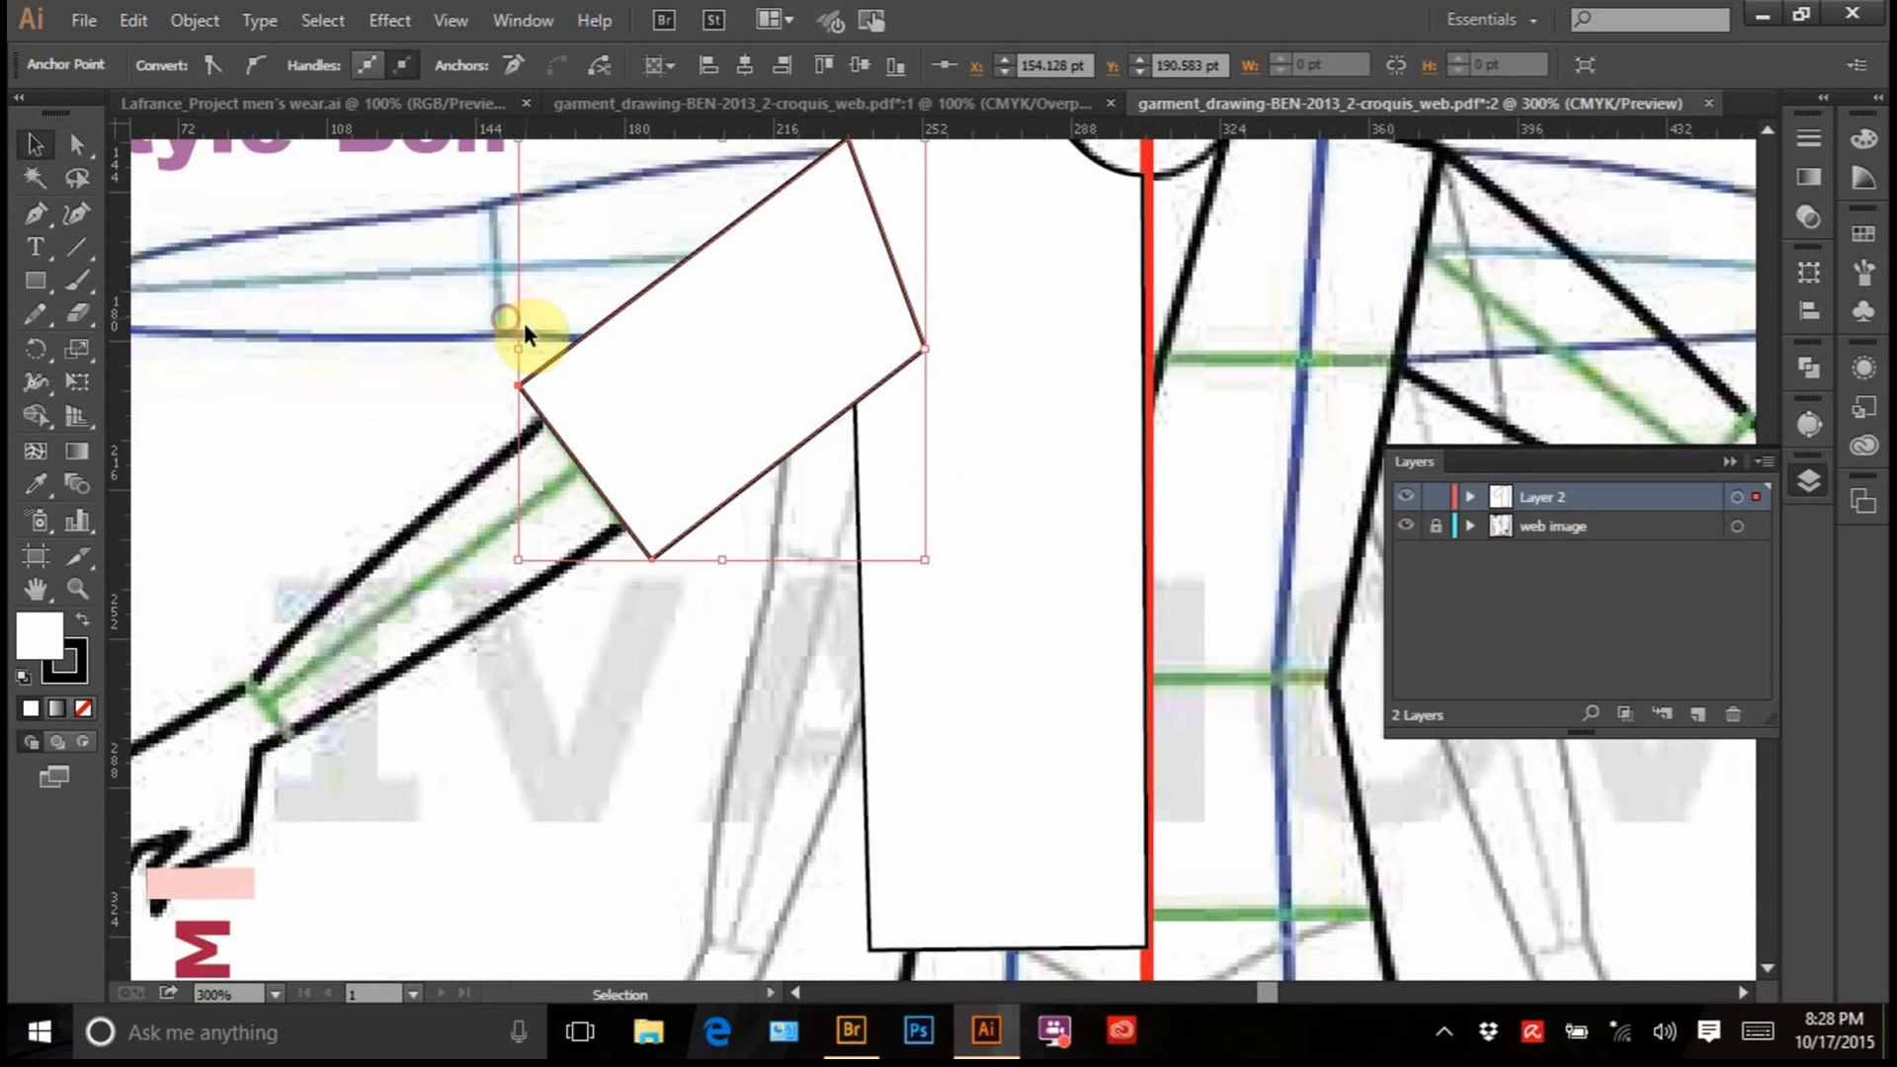
pyautogui.press('a')
pyautogui.hotkey('ctrl', '-')
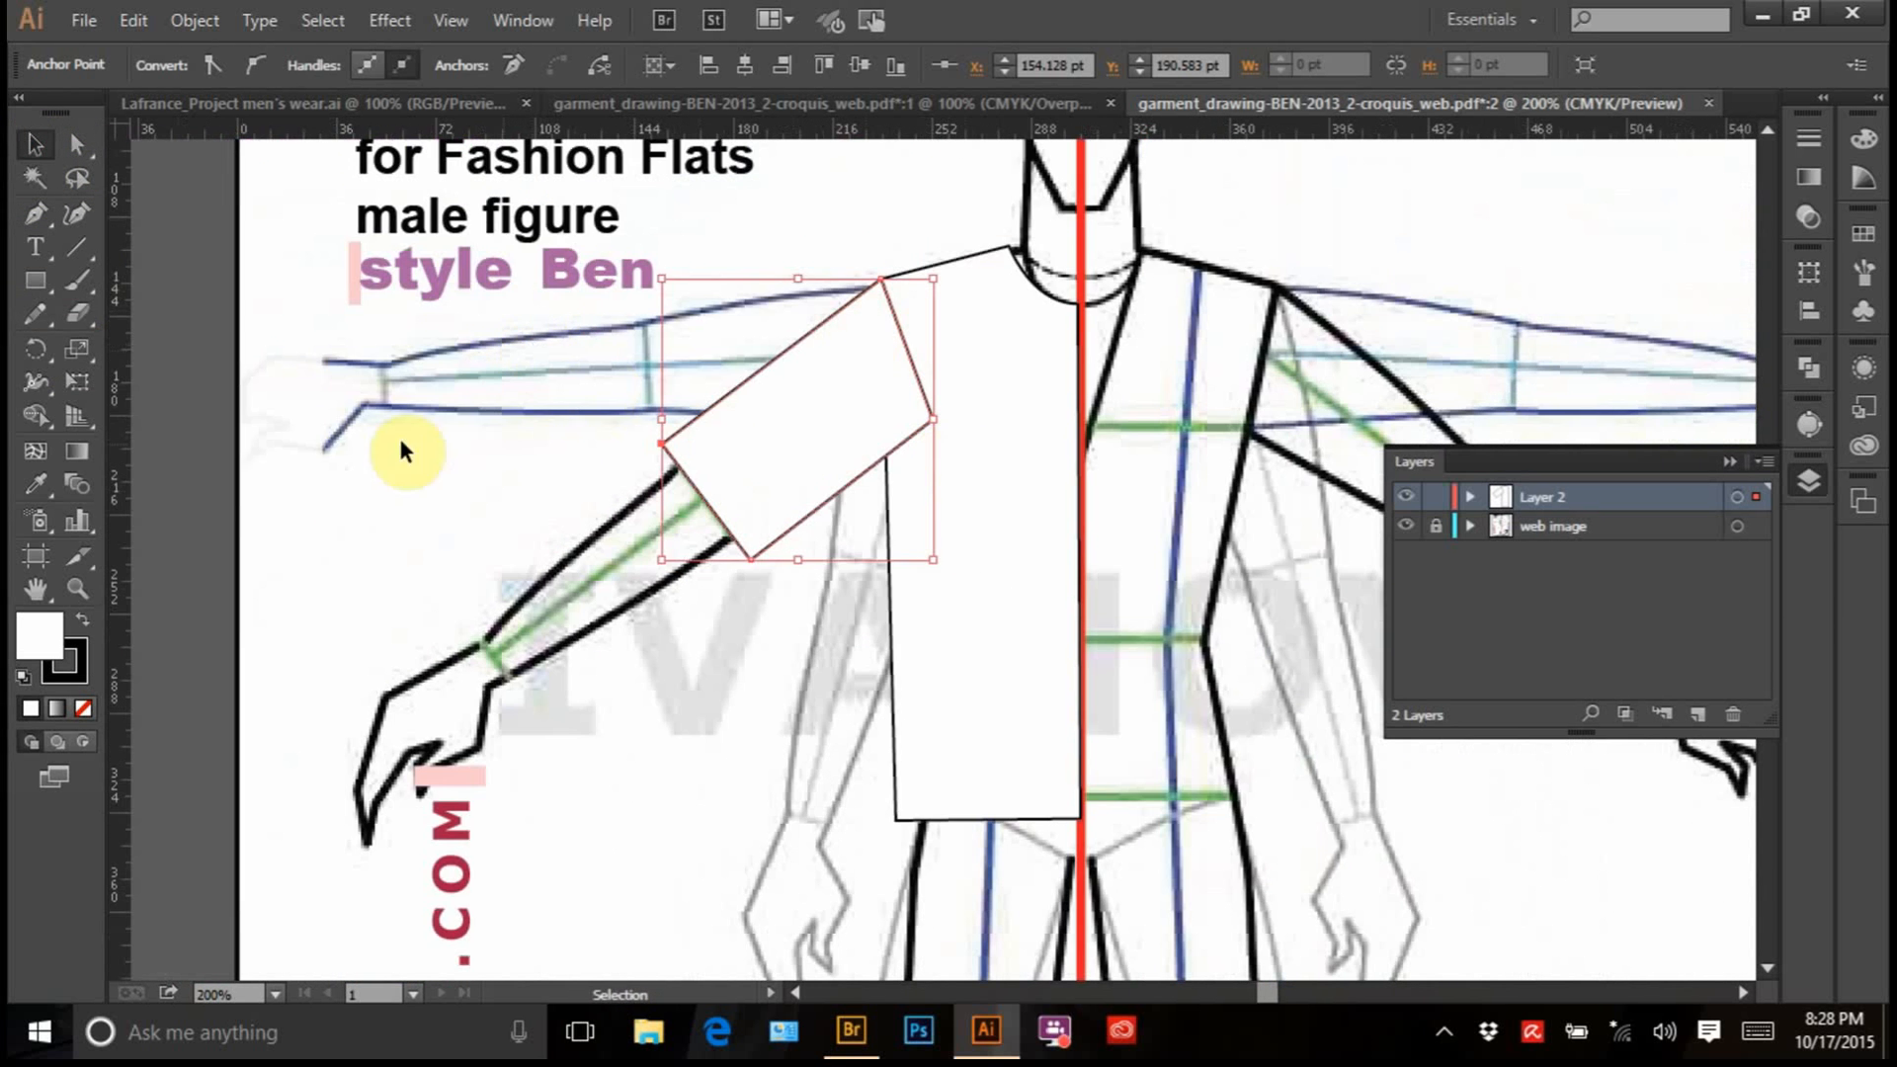
pyautogui.click(77, 588)
pyautogui.moveTo(970, 229); pyautogui.dragTo(1097, 351)
pyautogui.click(79, 150)
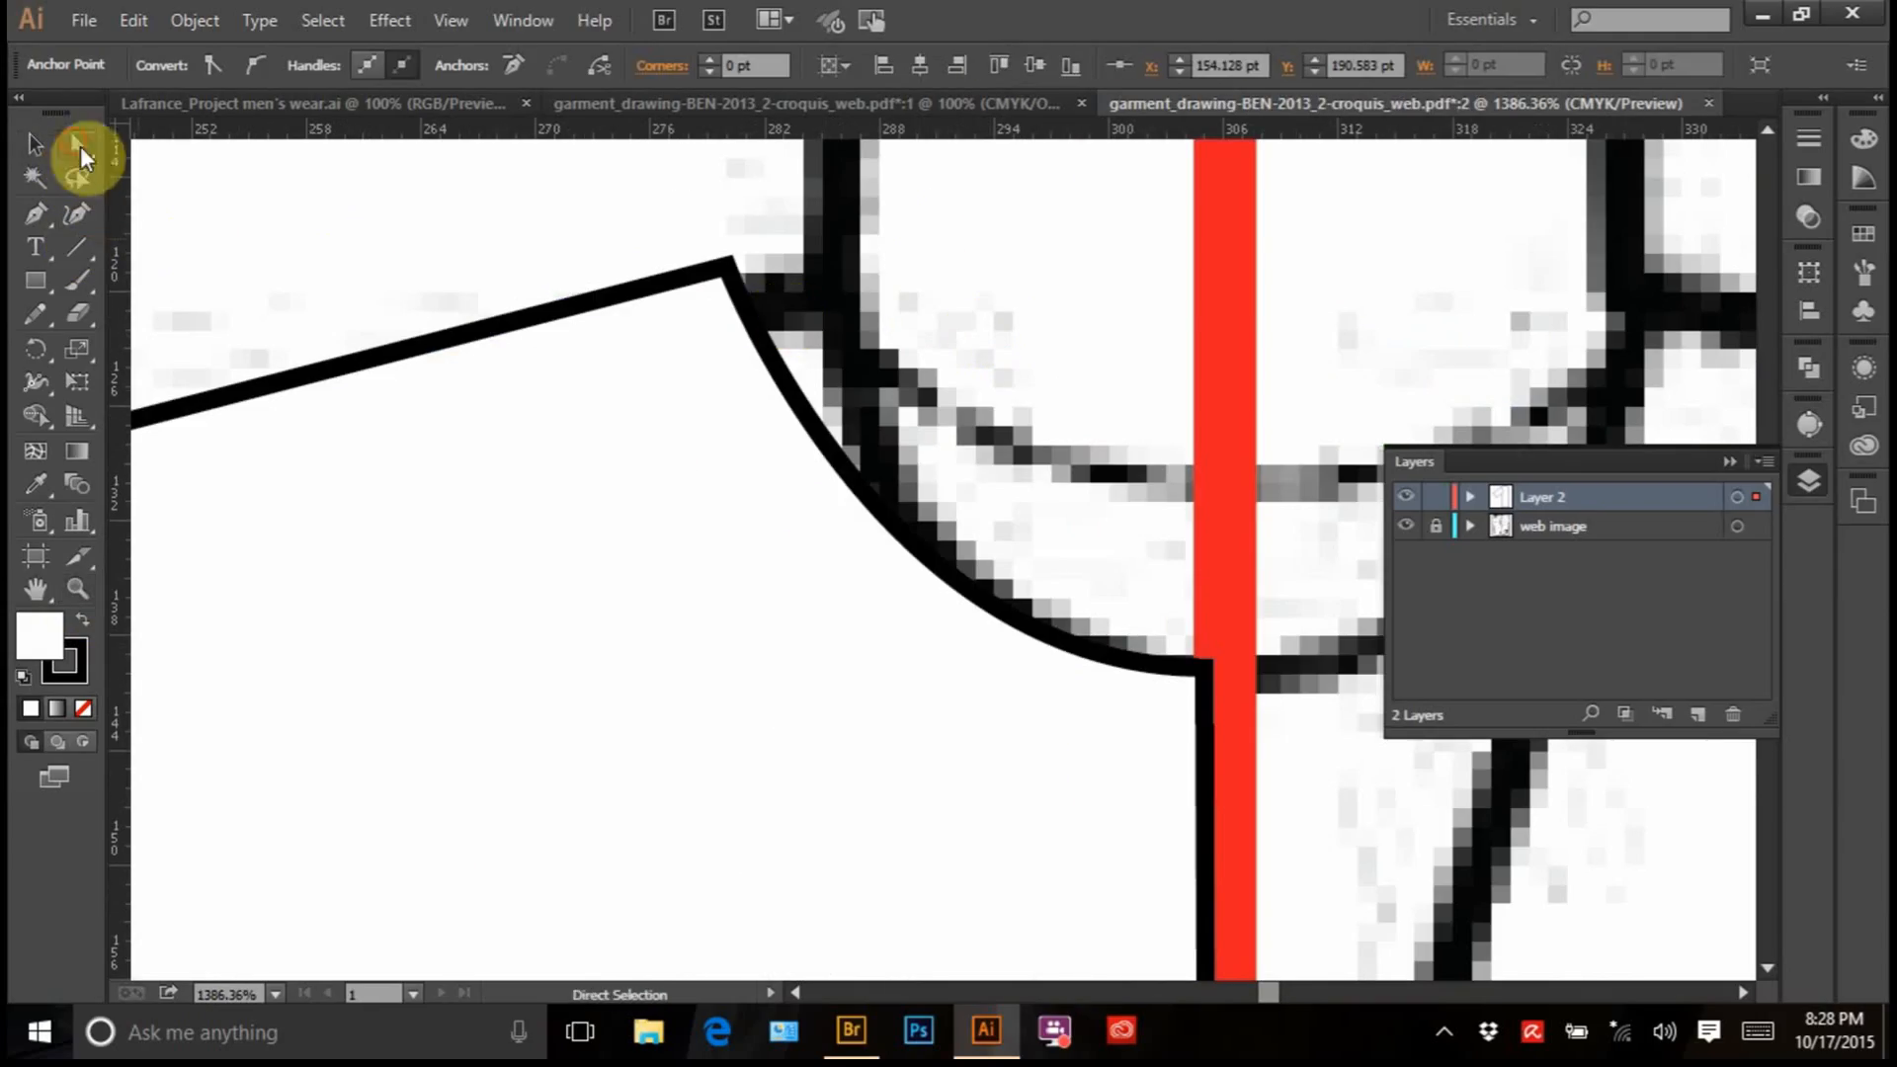
pyautogui.click(727, 266)
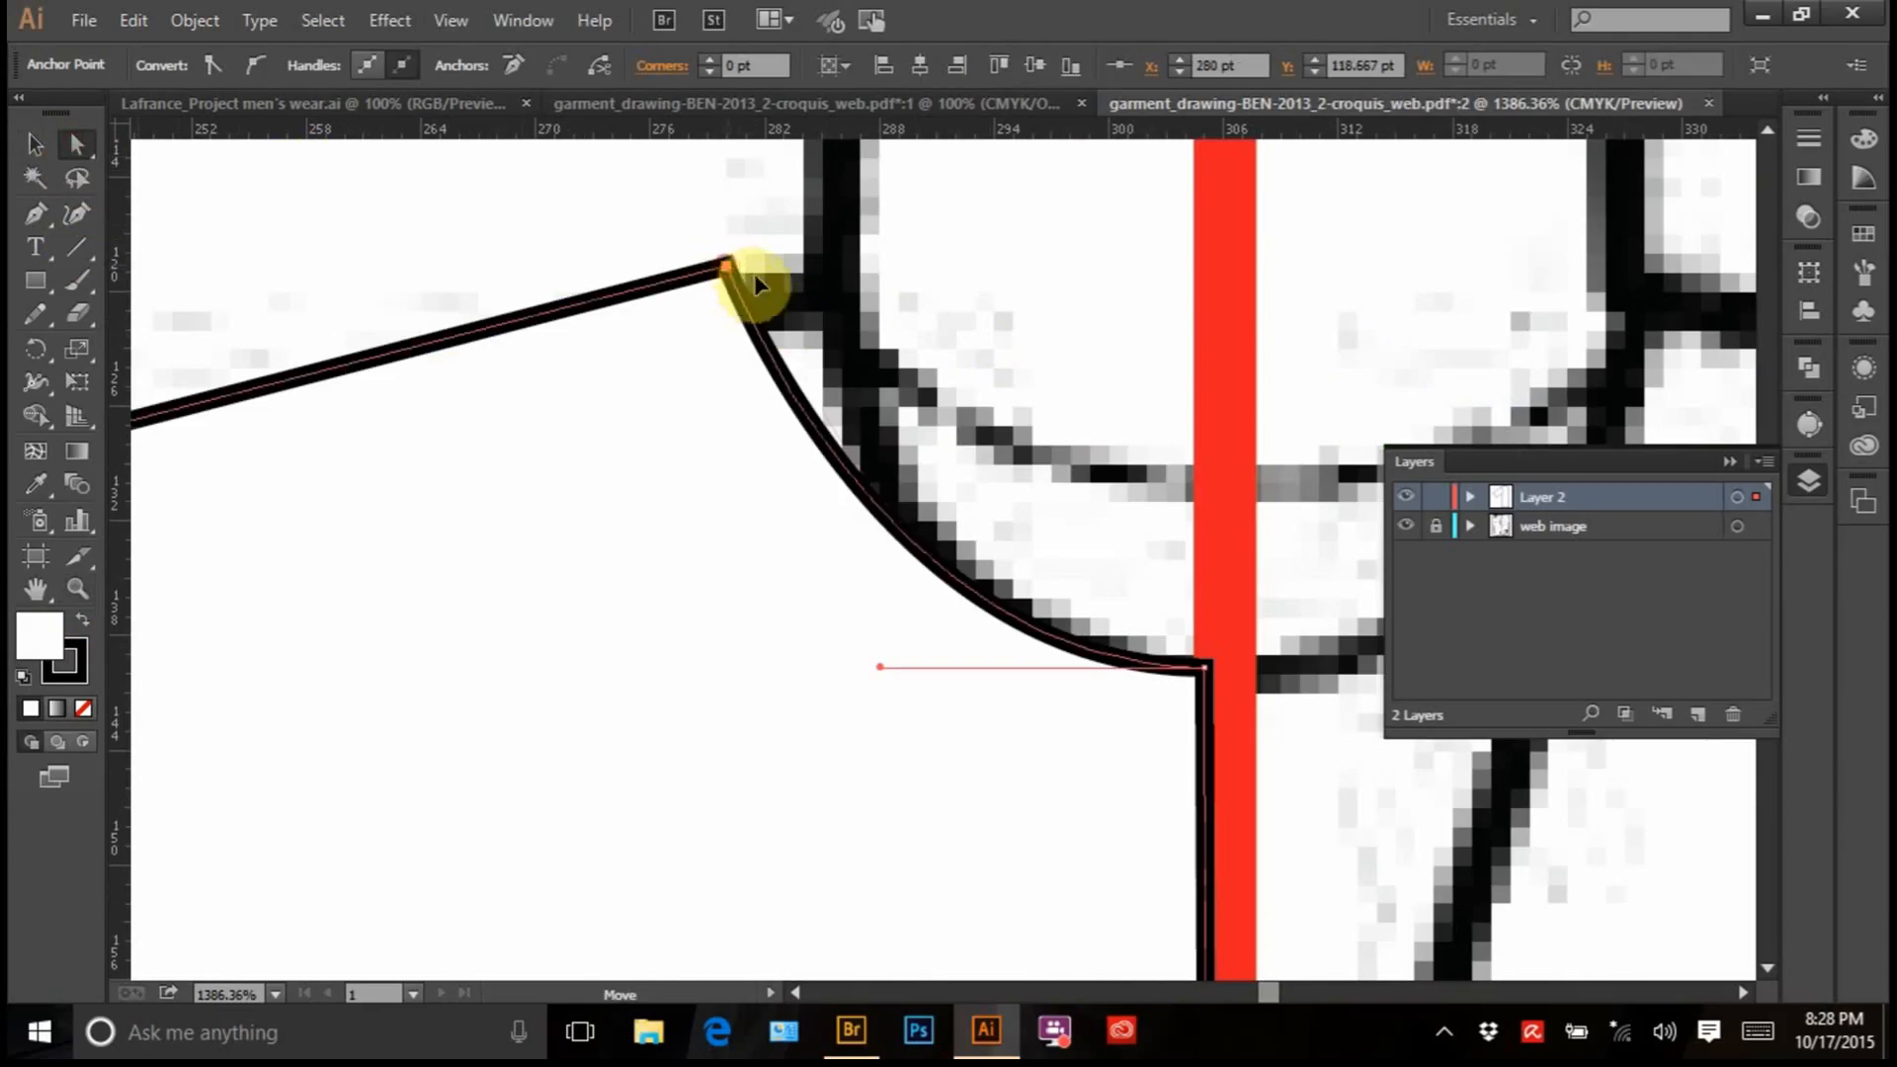
pyautogui.moveTo(755, 282); pyautogui.dragTo(798, 272)
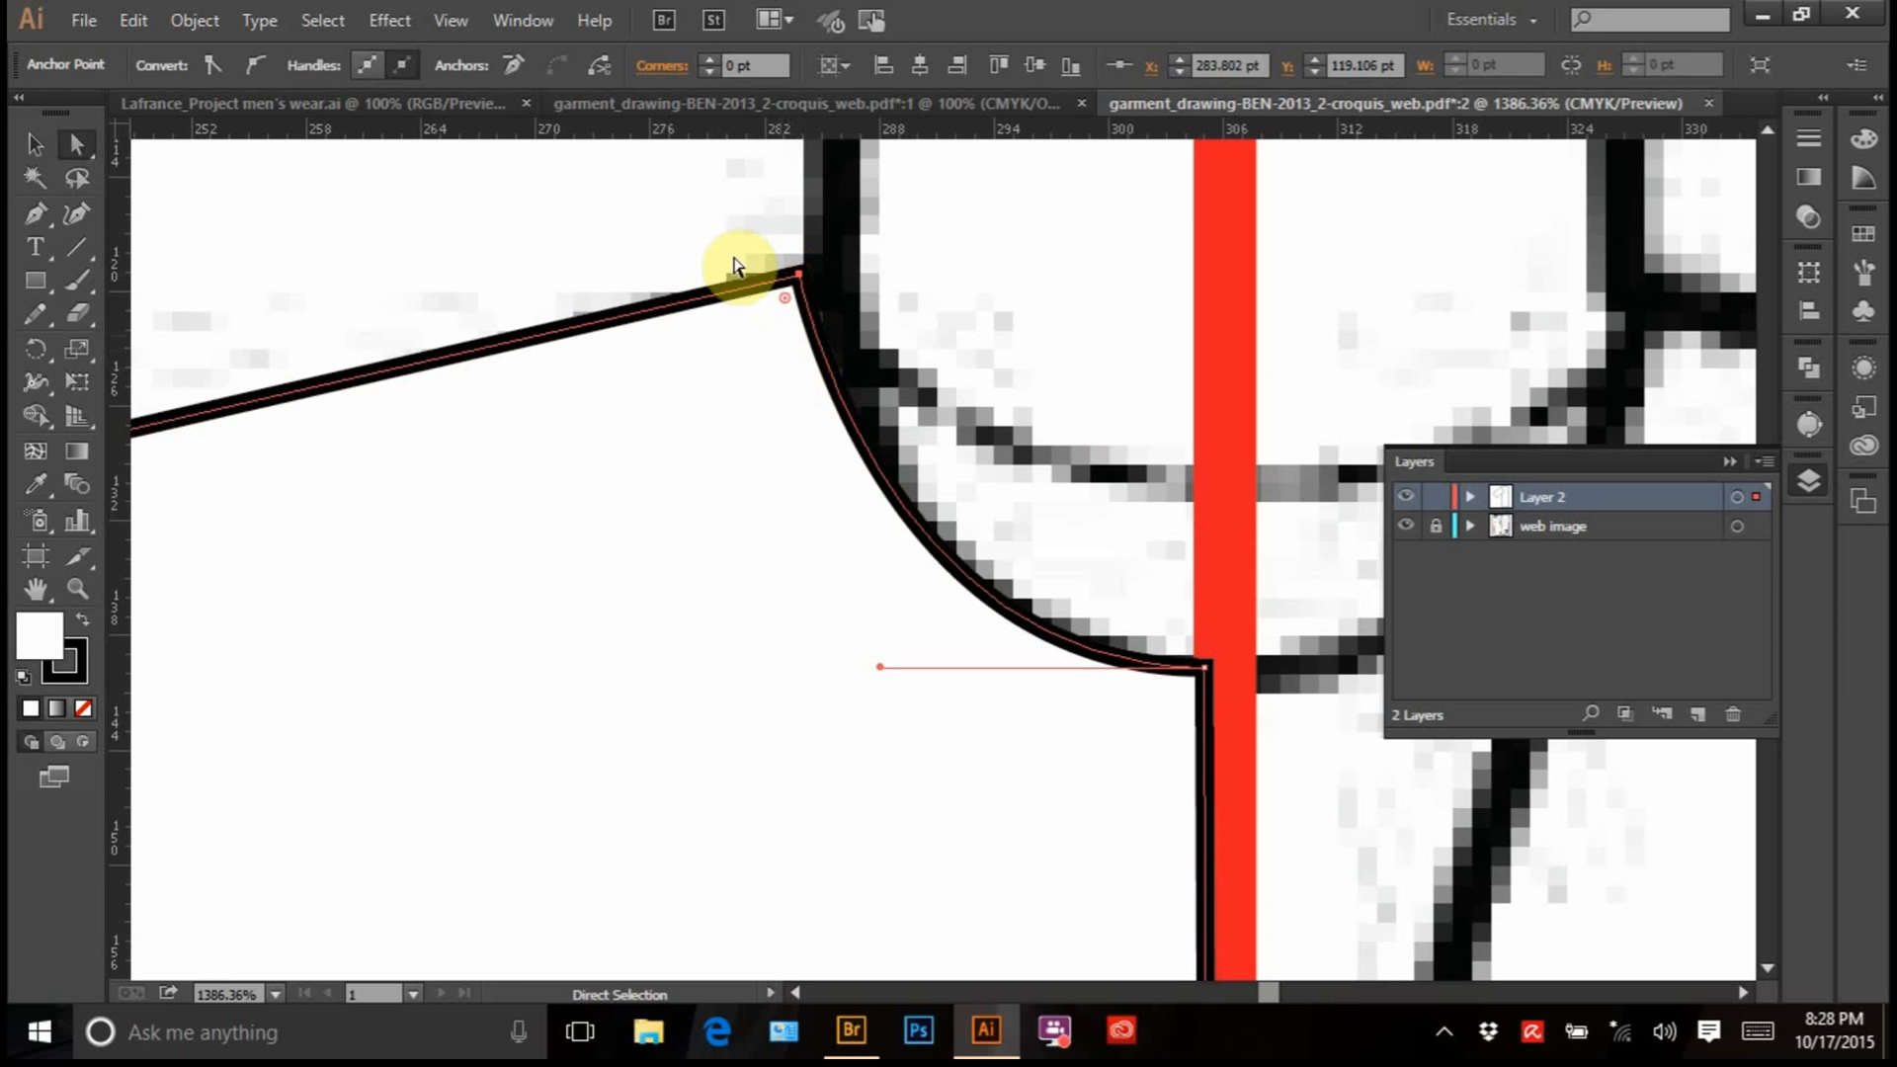
pyautogui.click(746, 304)
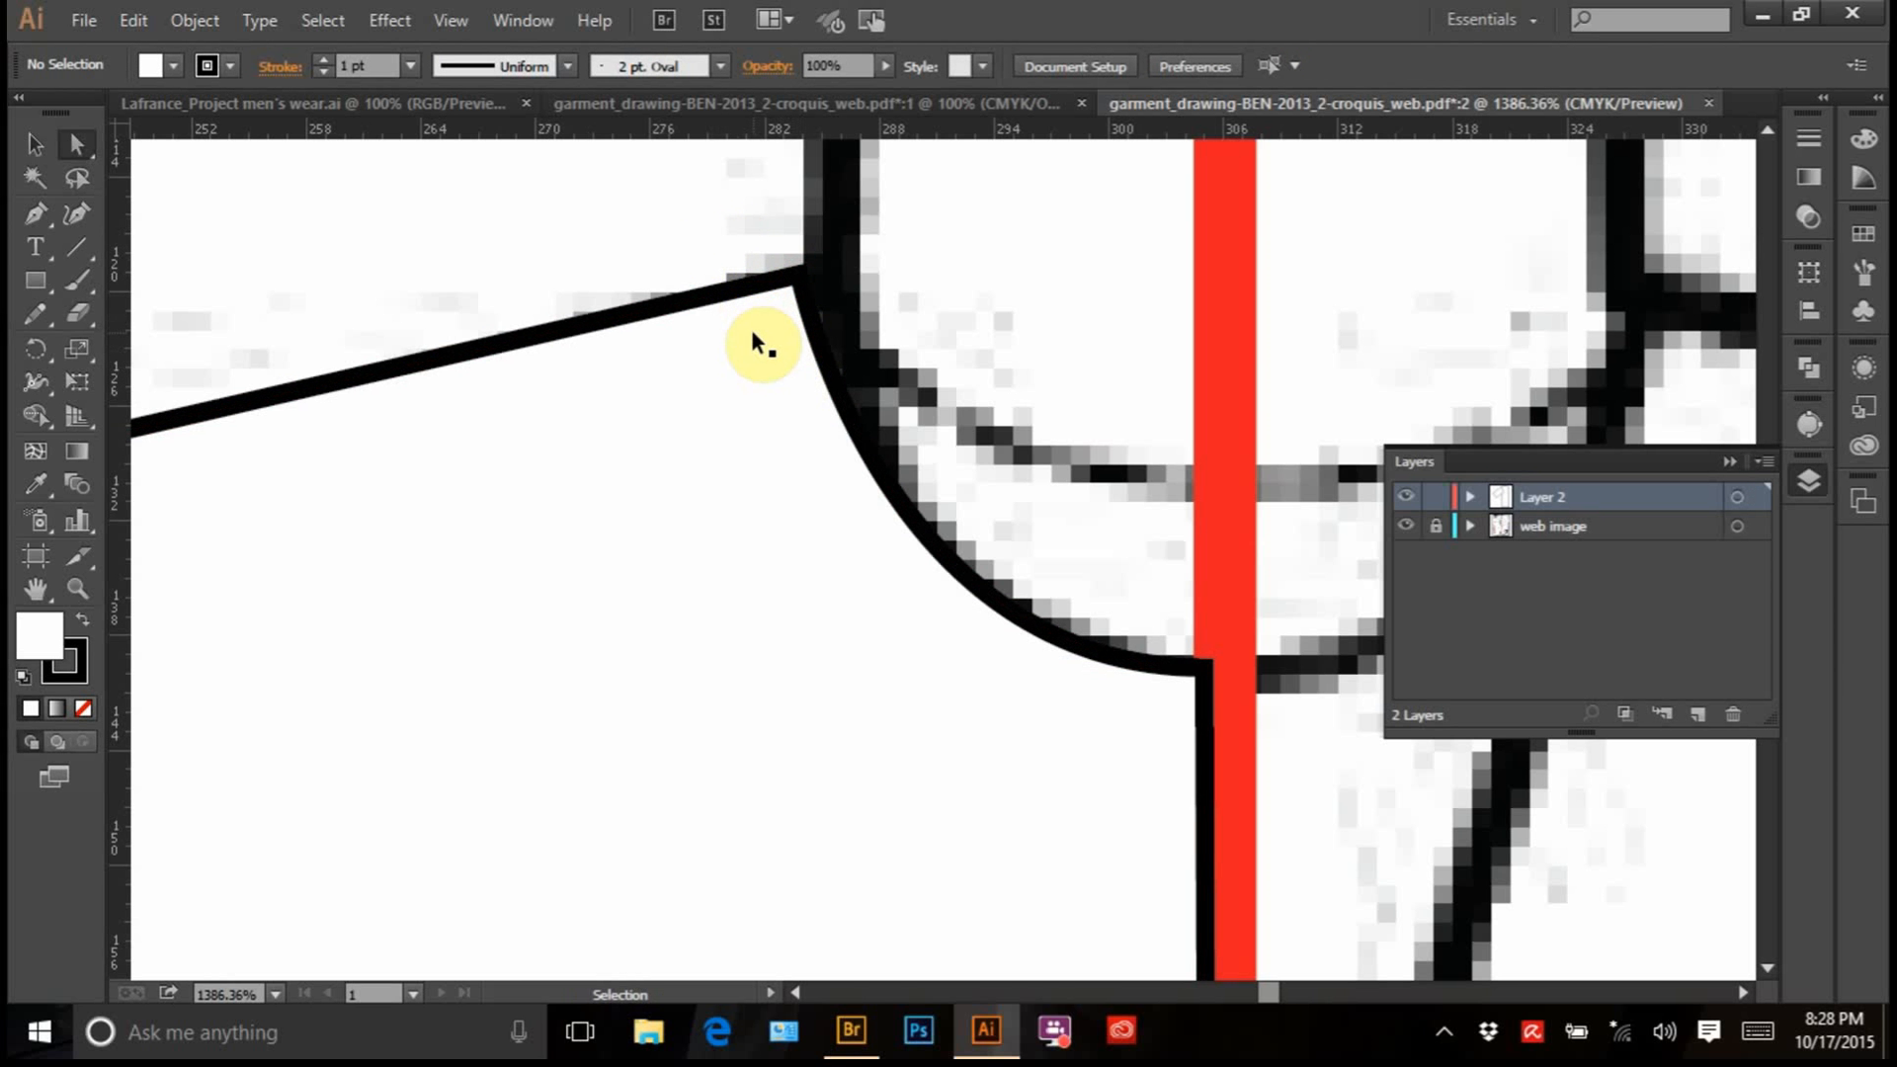
# Move the body's outer hem corner outward to about X 231 pt, Y 327 pt to widen the hem
pyautogui.hotkey('ctrl', '-')
pyautogui.hotkey('ctrl', '-')
pyautogui.hotkey('ctrl', '-')
pyautogui.hotkey('ctrl', '-')
pyautogui.hotkey('ctrl', '-')
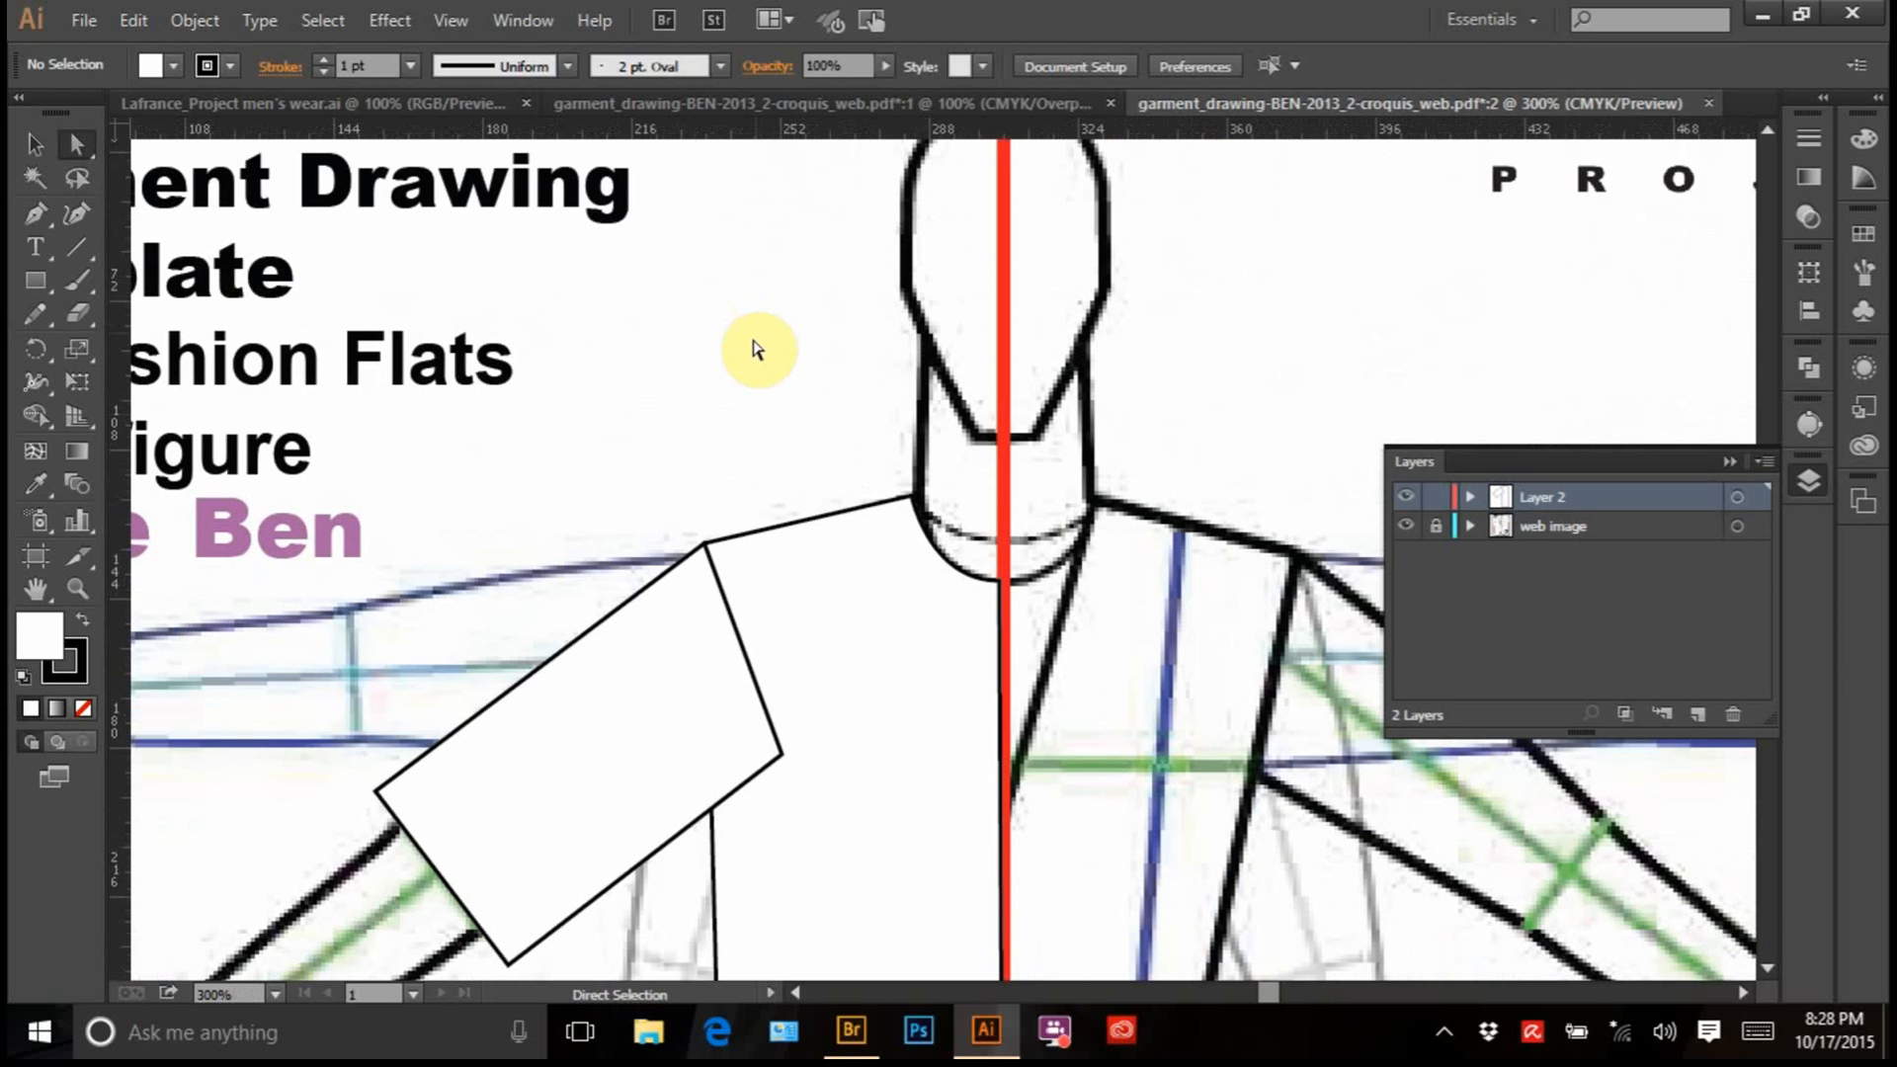
pyautogui.moveTo(728, 685); pyautogui.dragTo(696, 242)
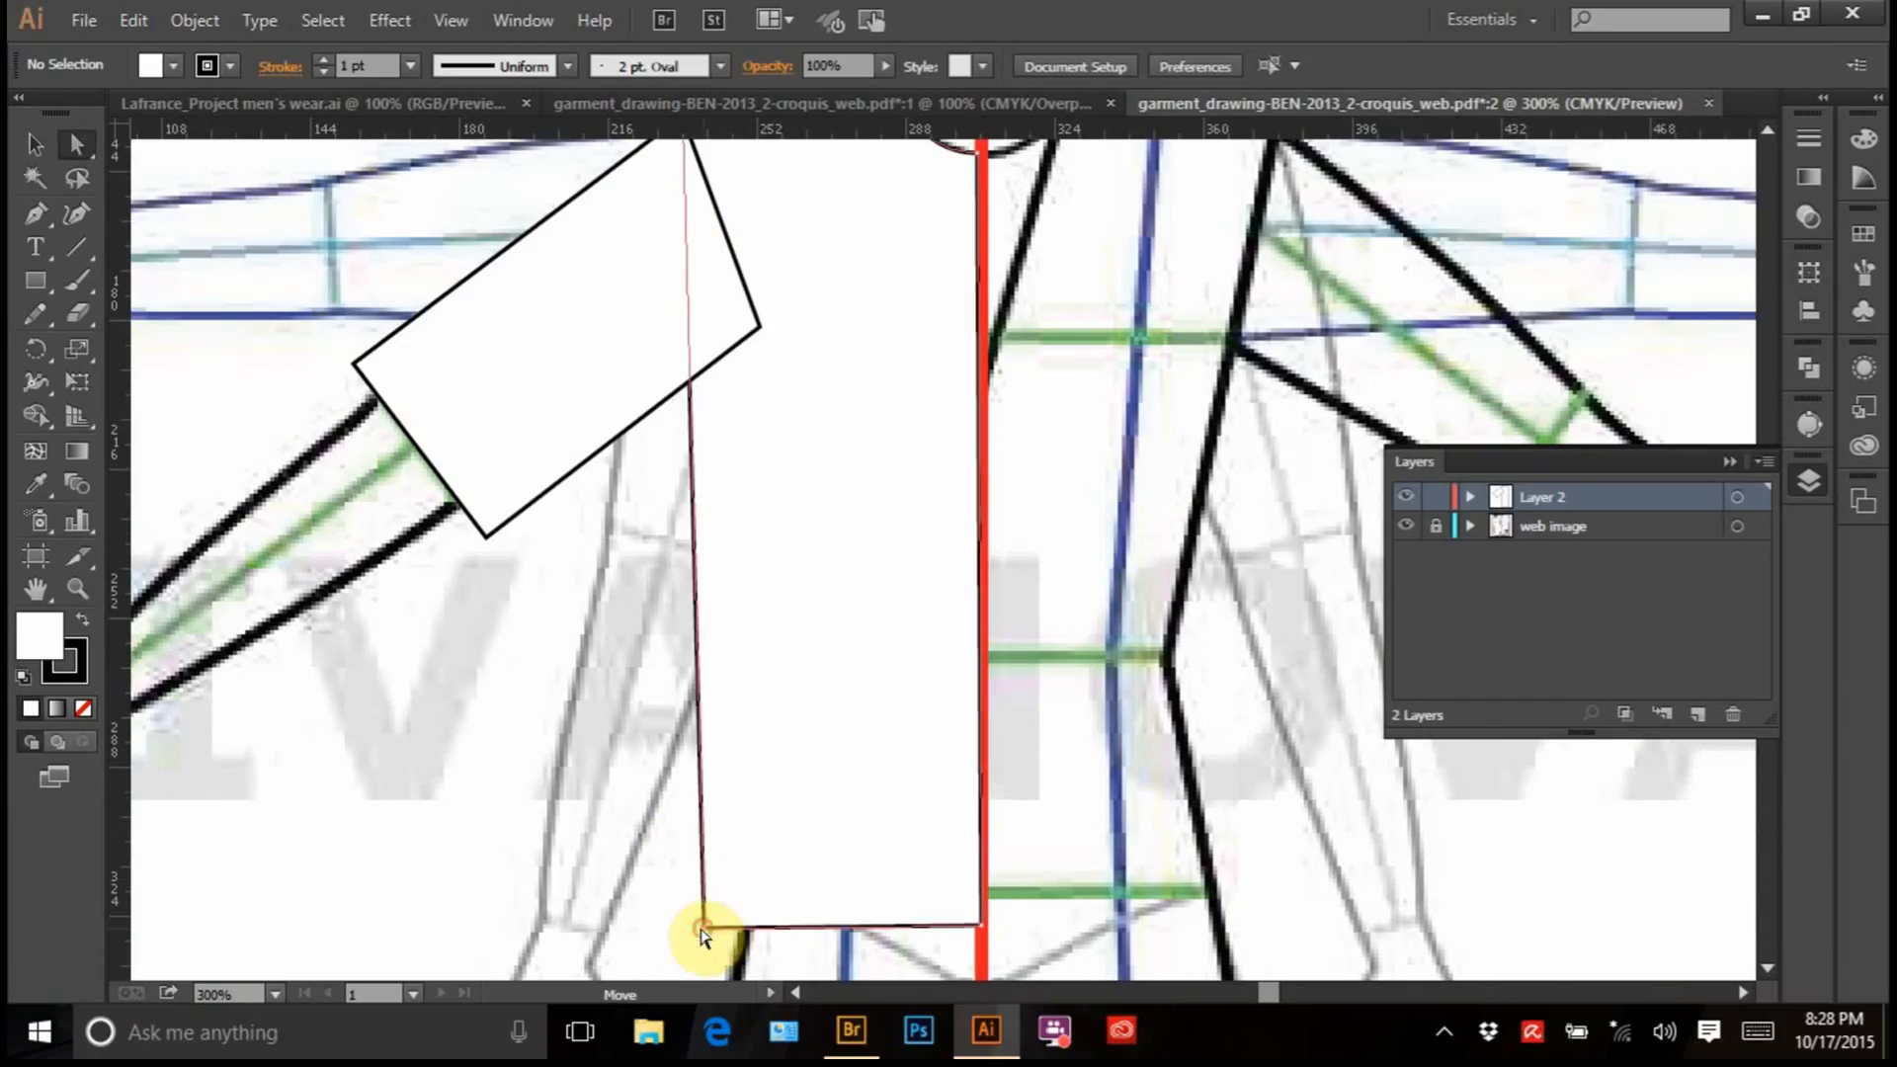
pyautogui.moveTo(701, 933); pyautogui.dragTo(672, 944)
pyautogui.moveTo(660, 927); pyautogui.dragTo(670, 928)
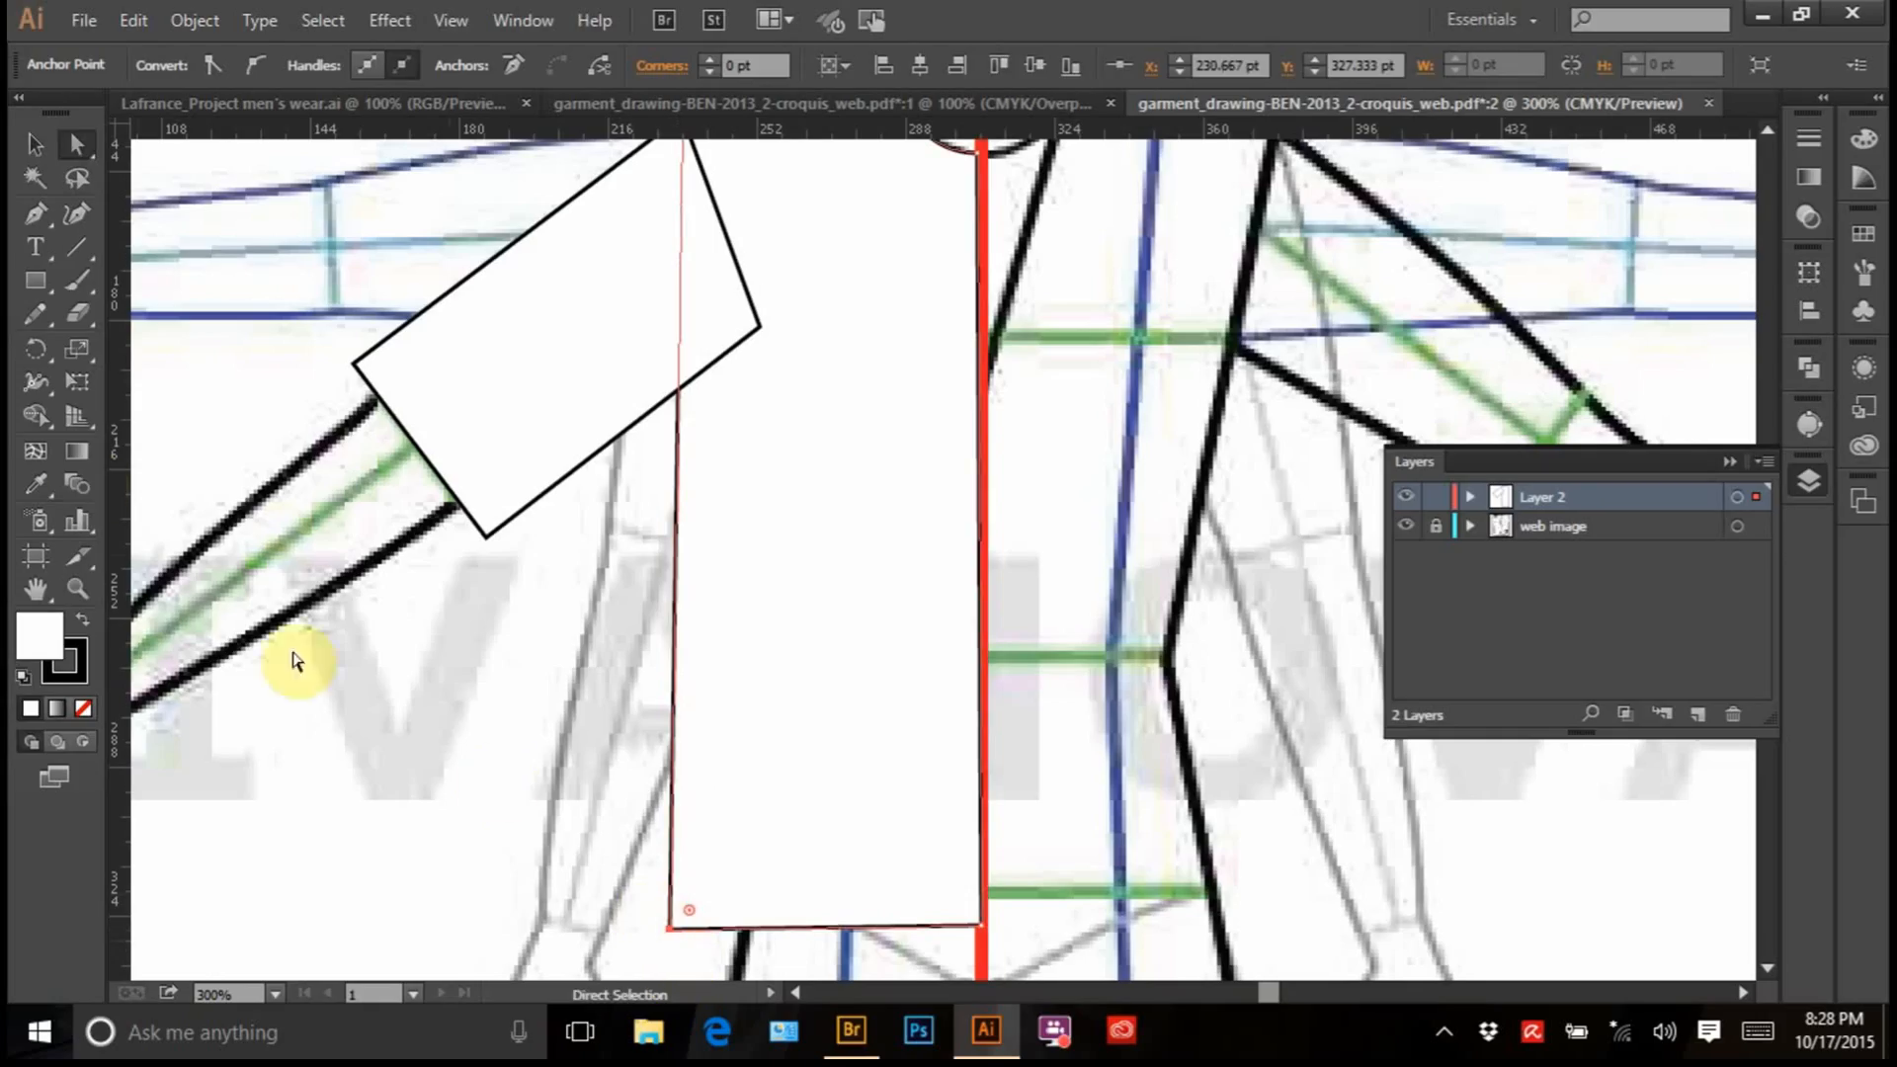
# Annotate the hem with the Pencil tool, circling both corners with a 90° note at the center line and an arrow between them
pyautogui.click(38, 314)
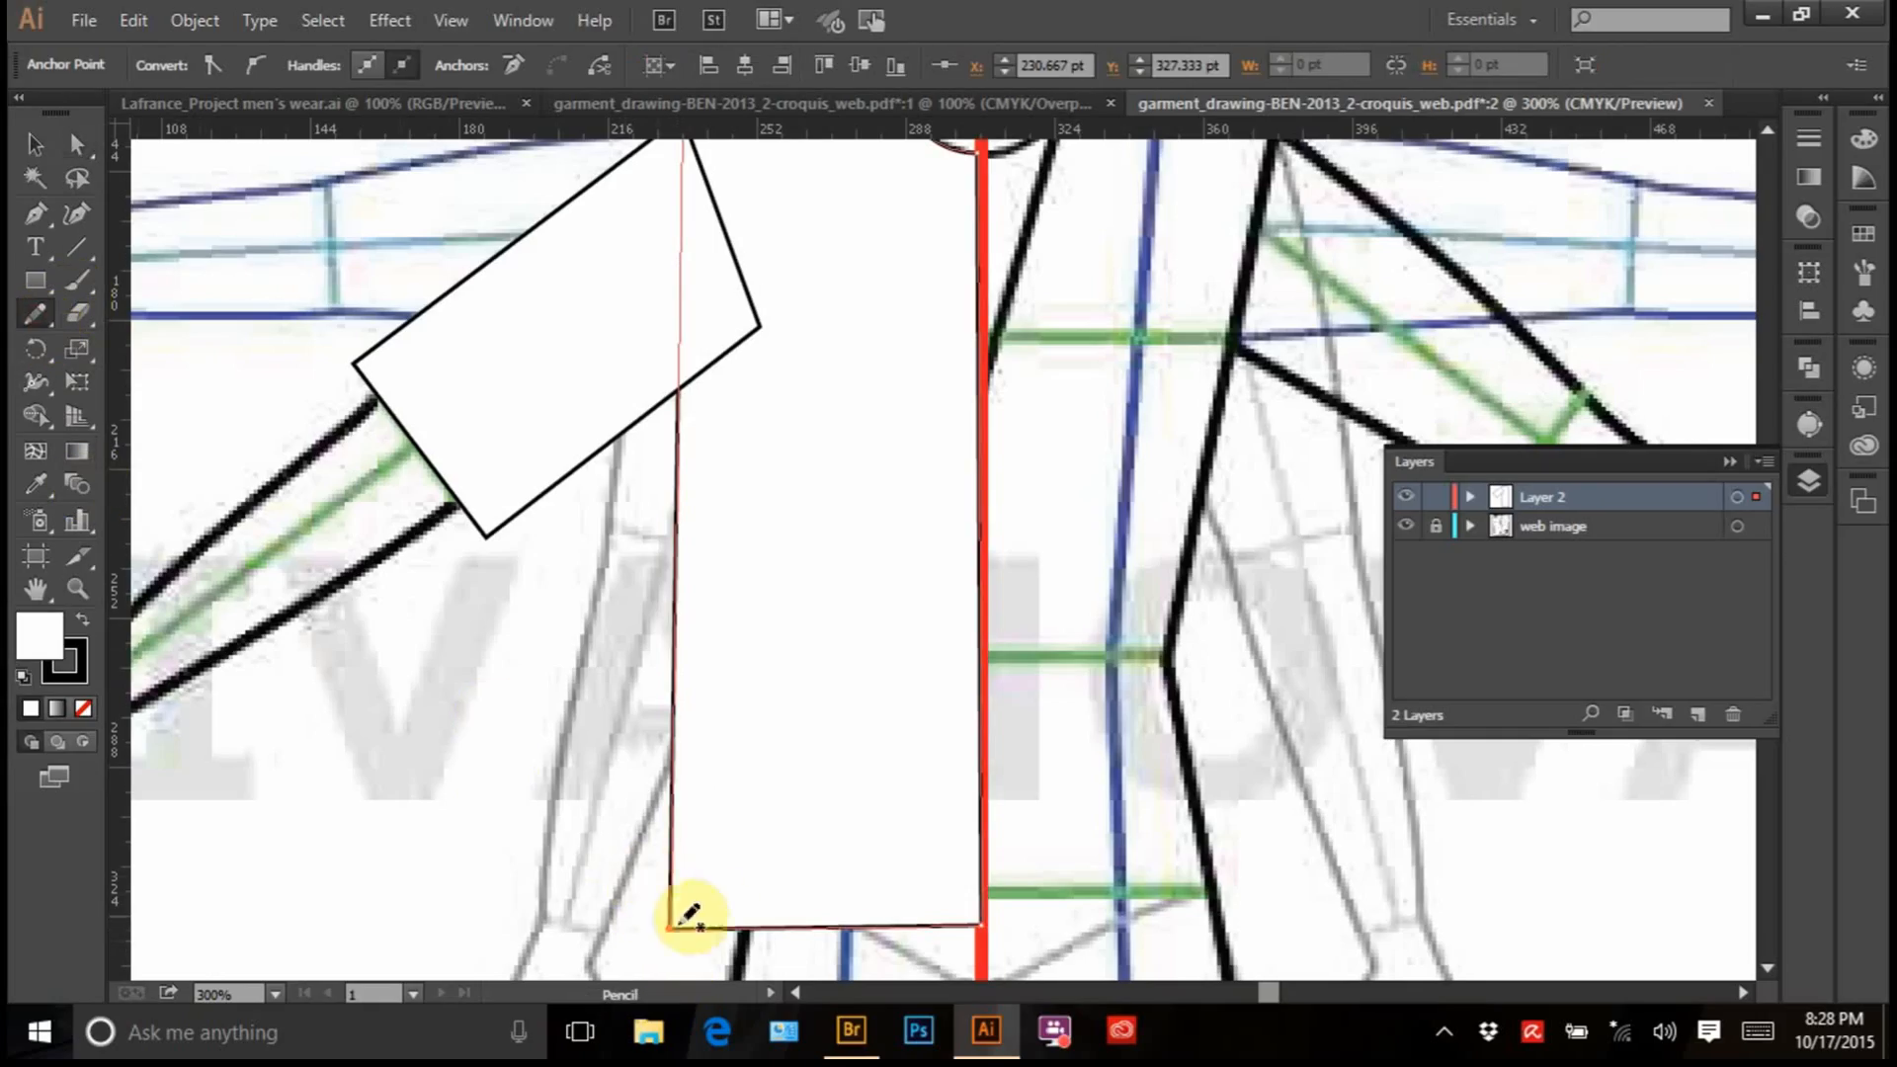
pyautogui.moveTo(982, 893)
pyautogui.mouseDown()
pyautogui.moveTo(1003, 899)
pyautogui.moveTo(1000, 938)
pyautogui.moveTo(1092, 796)
pyautogui.moveTo(1123, 804)
pyautogui.mouseUp()
pyautogui.moveTo(1108, 736); pyautogui.dragTo(1135, 826)
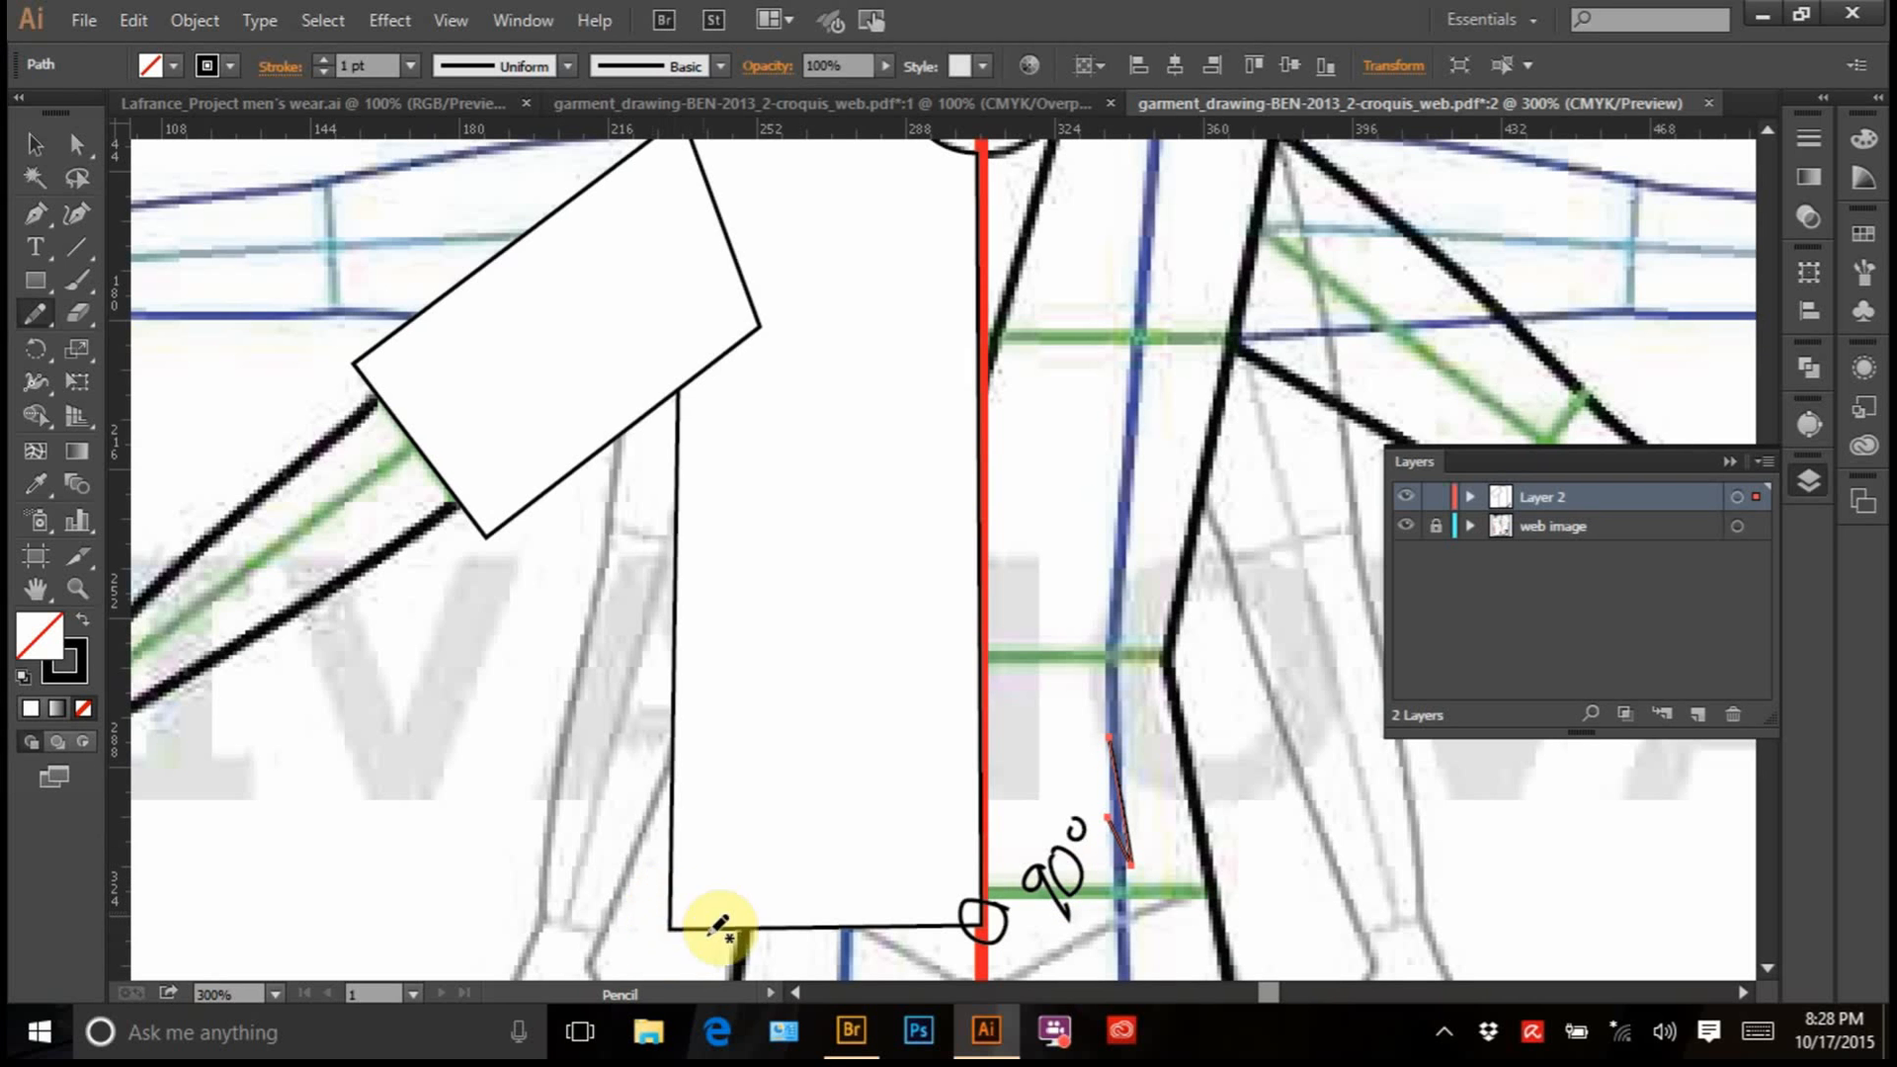
pyautogui.moveTo(677, 887)
pyautogui.mouseDown()
pyautogui.moveTo(643, 944)
pyautogui.moveTo(682, 891)
pyautogui.moveTo(765, 956)
pyautogui.mouseUp()
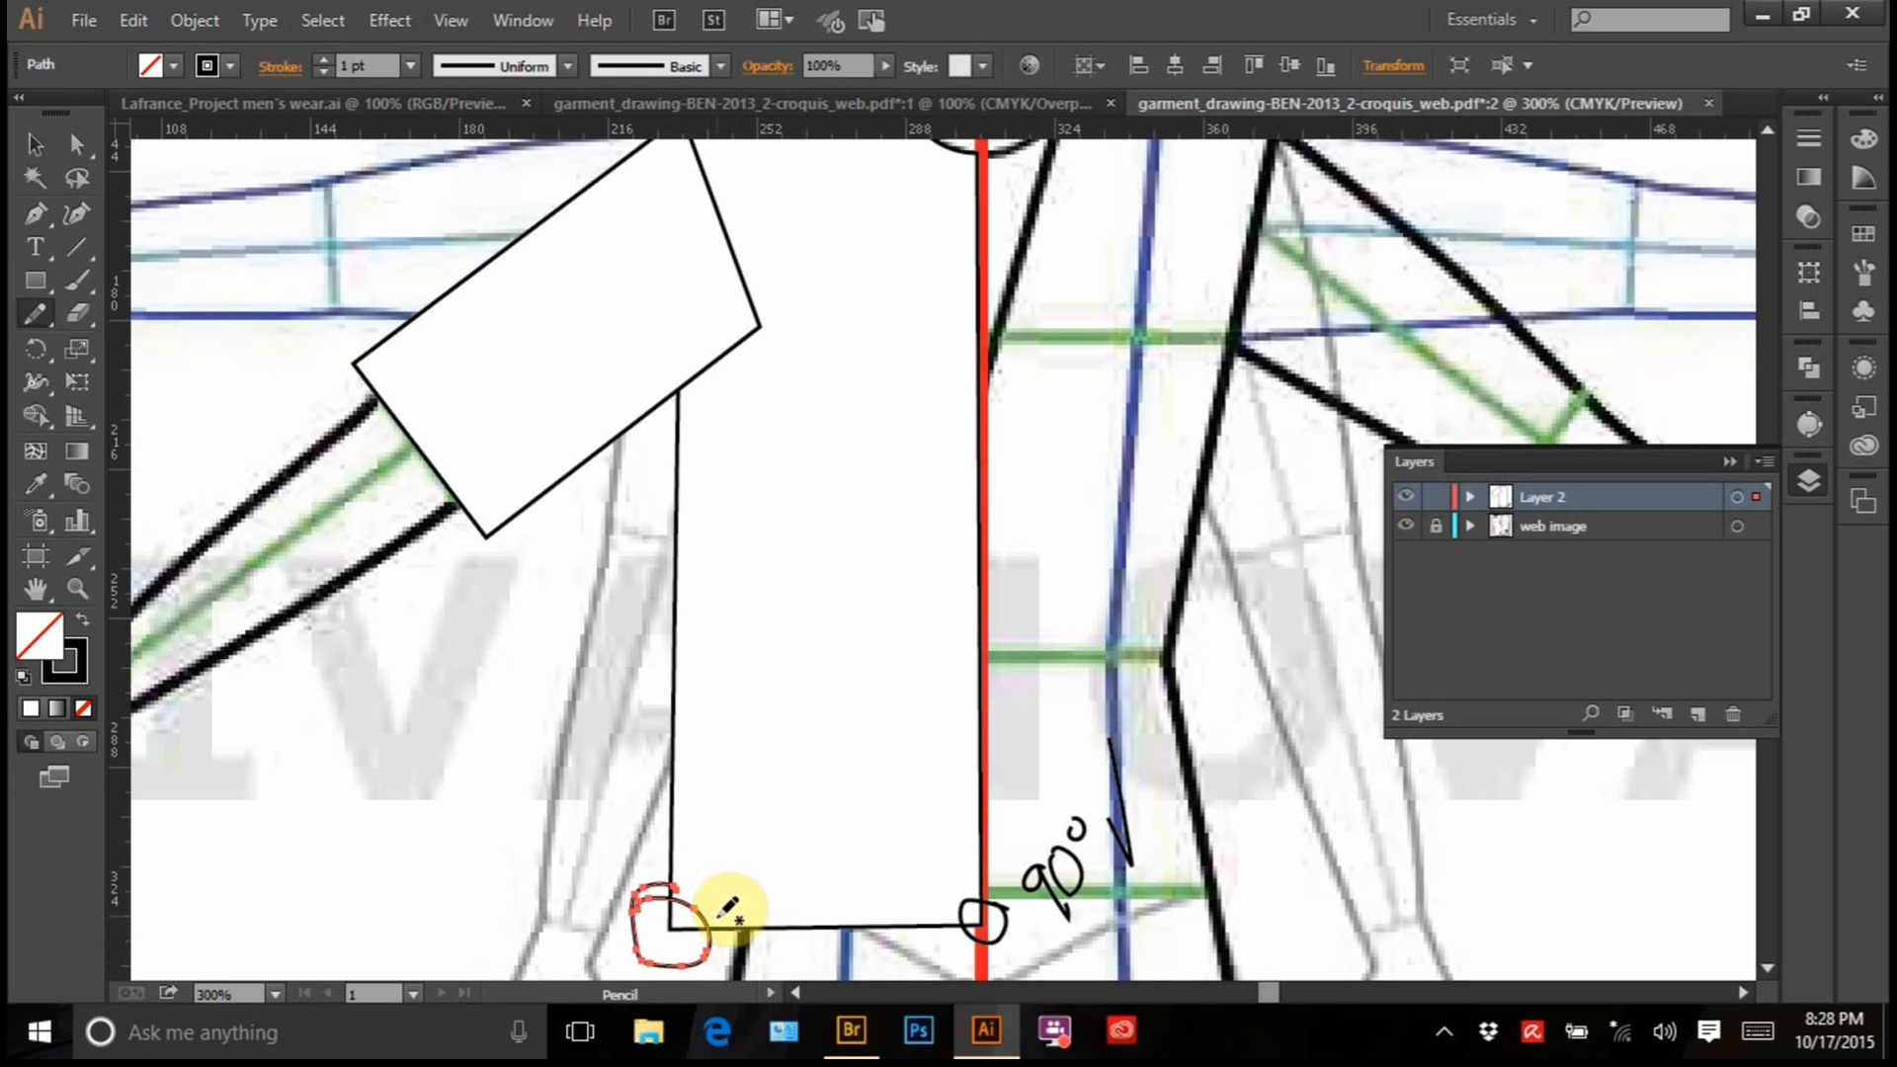
pyautogui.moveTo(722, 876)
pyautogui.mouseDown()
pyautogui.moveTo(881, 856)
pyautogui.moveTo(920, 888)
pyautogui.moveTo(858, 879)
pyautogui.mouseUp()
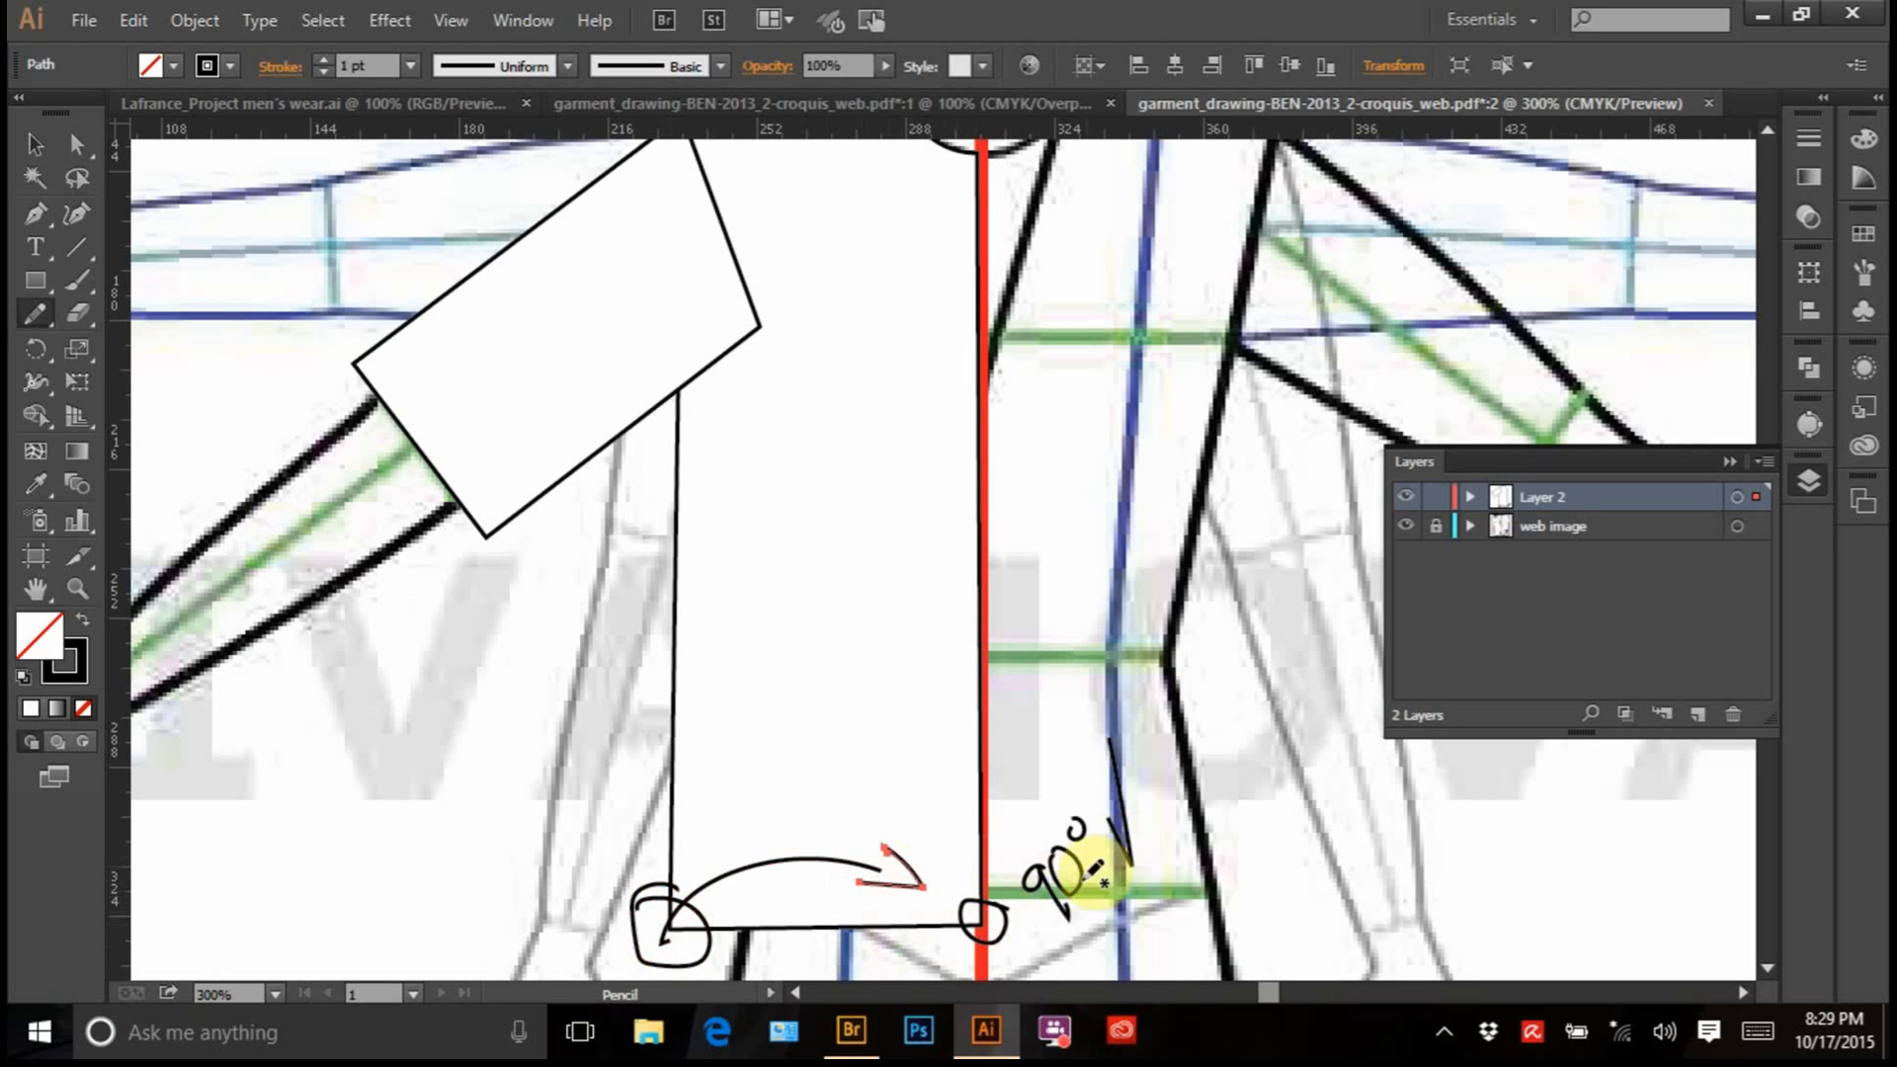
# Mark both cuff corners with pencil arcs and a 90° note, and sketch a curved arrow from the cuff down toward the body
pyautogui.moveTo(348, 335)
pyautogui.mouseDown()
pyautogui.moveTo(389, 398)
pyautogui.moveTo(358, 427)
pyautogui.mouseUp()
pyautogui.moveTo(347, 276); pyautogui.dragTo(373, 326)
pyautogui.moveTo(390, 265)
pyautogui.mouseDown()
pyautogui.moveTo(402, 276)
pyautogui.moveTo(395, 211)
pyautogui.moveTo(484, 229)
pyautogui.mouseUp()
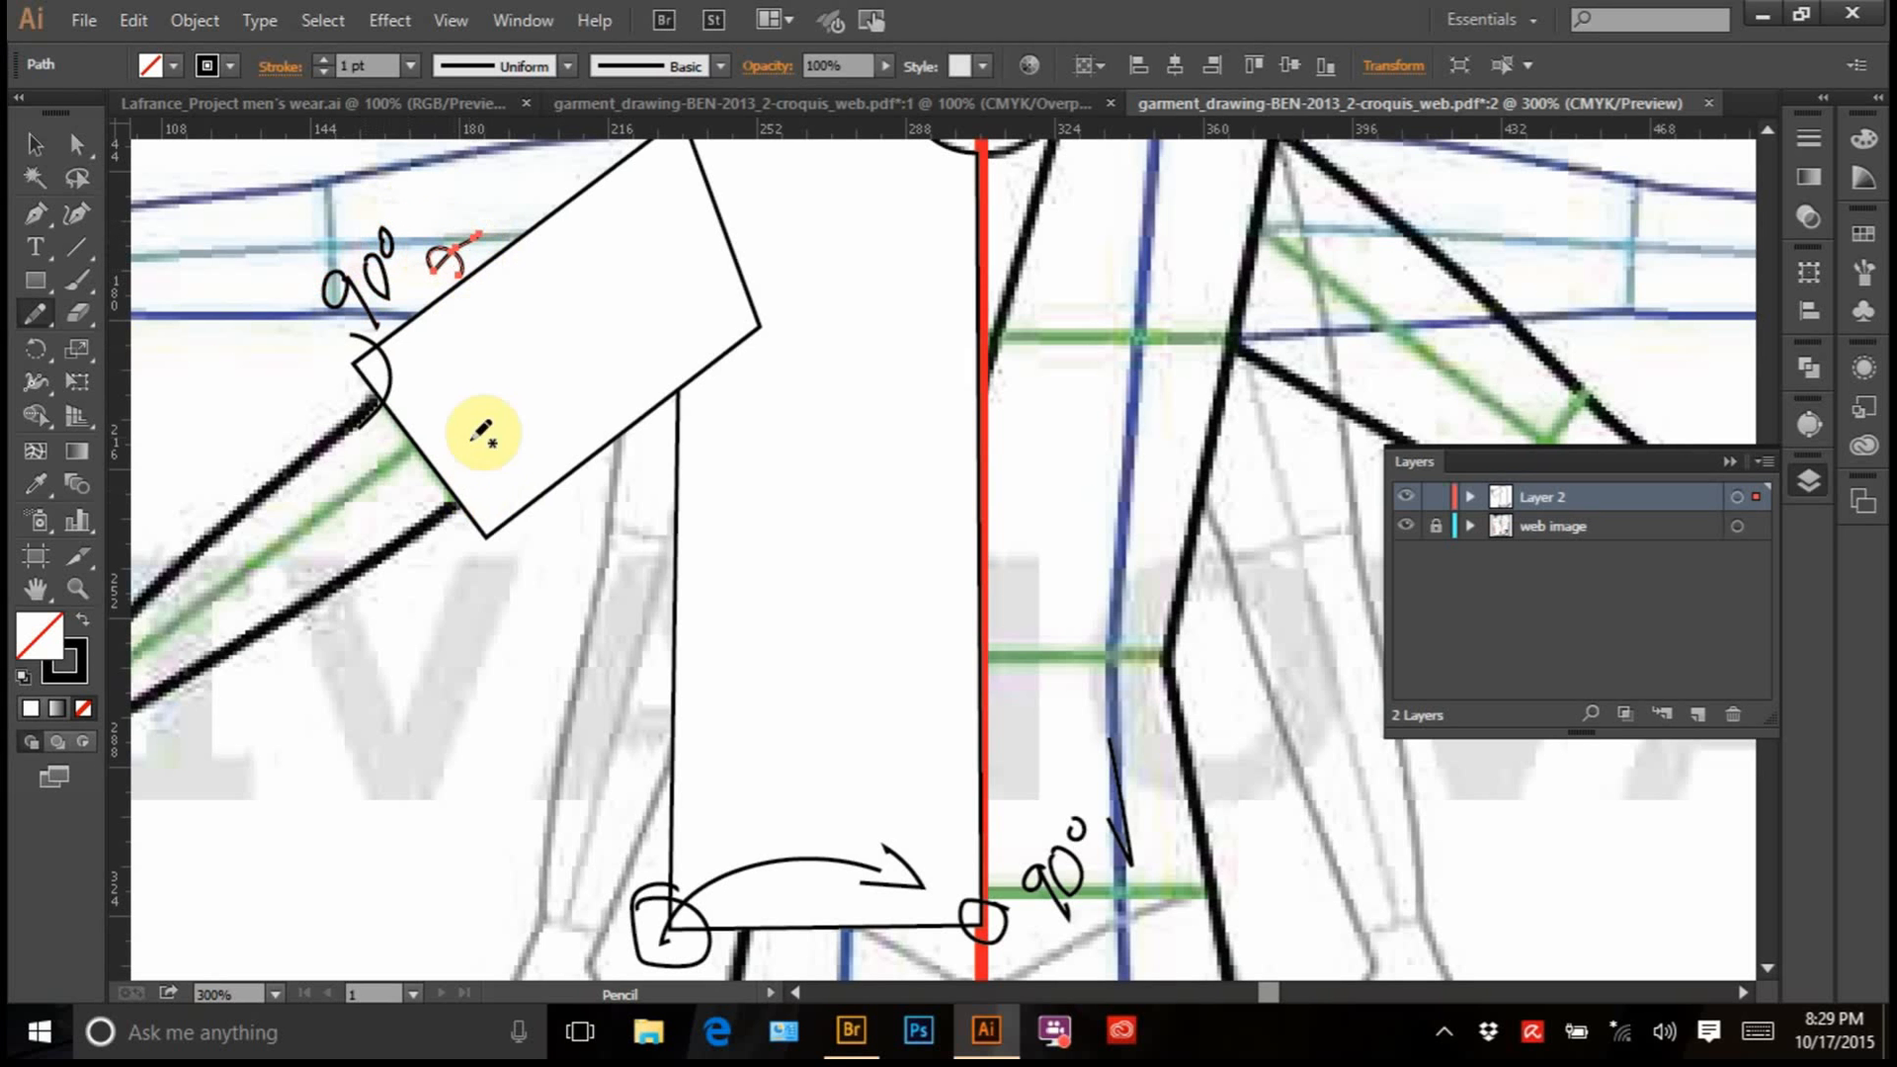
pyautogui.moveTo(465, 511)
pyautogui.mouseDown()
pyautogui.moveTo(497, 491)
pyautogui.moveTo(523, 532)
pyautogui.mouseUp()
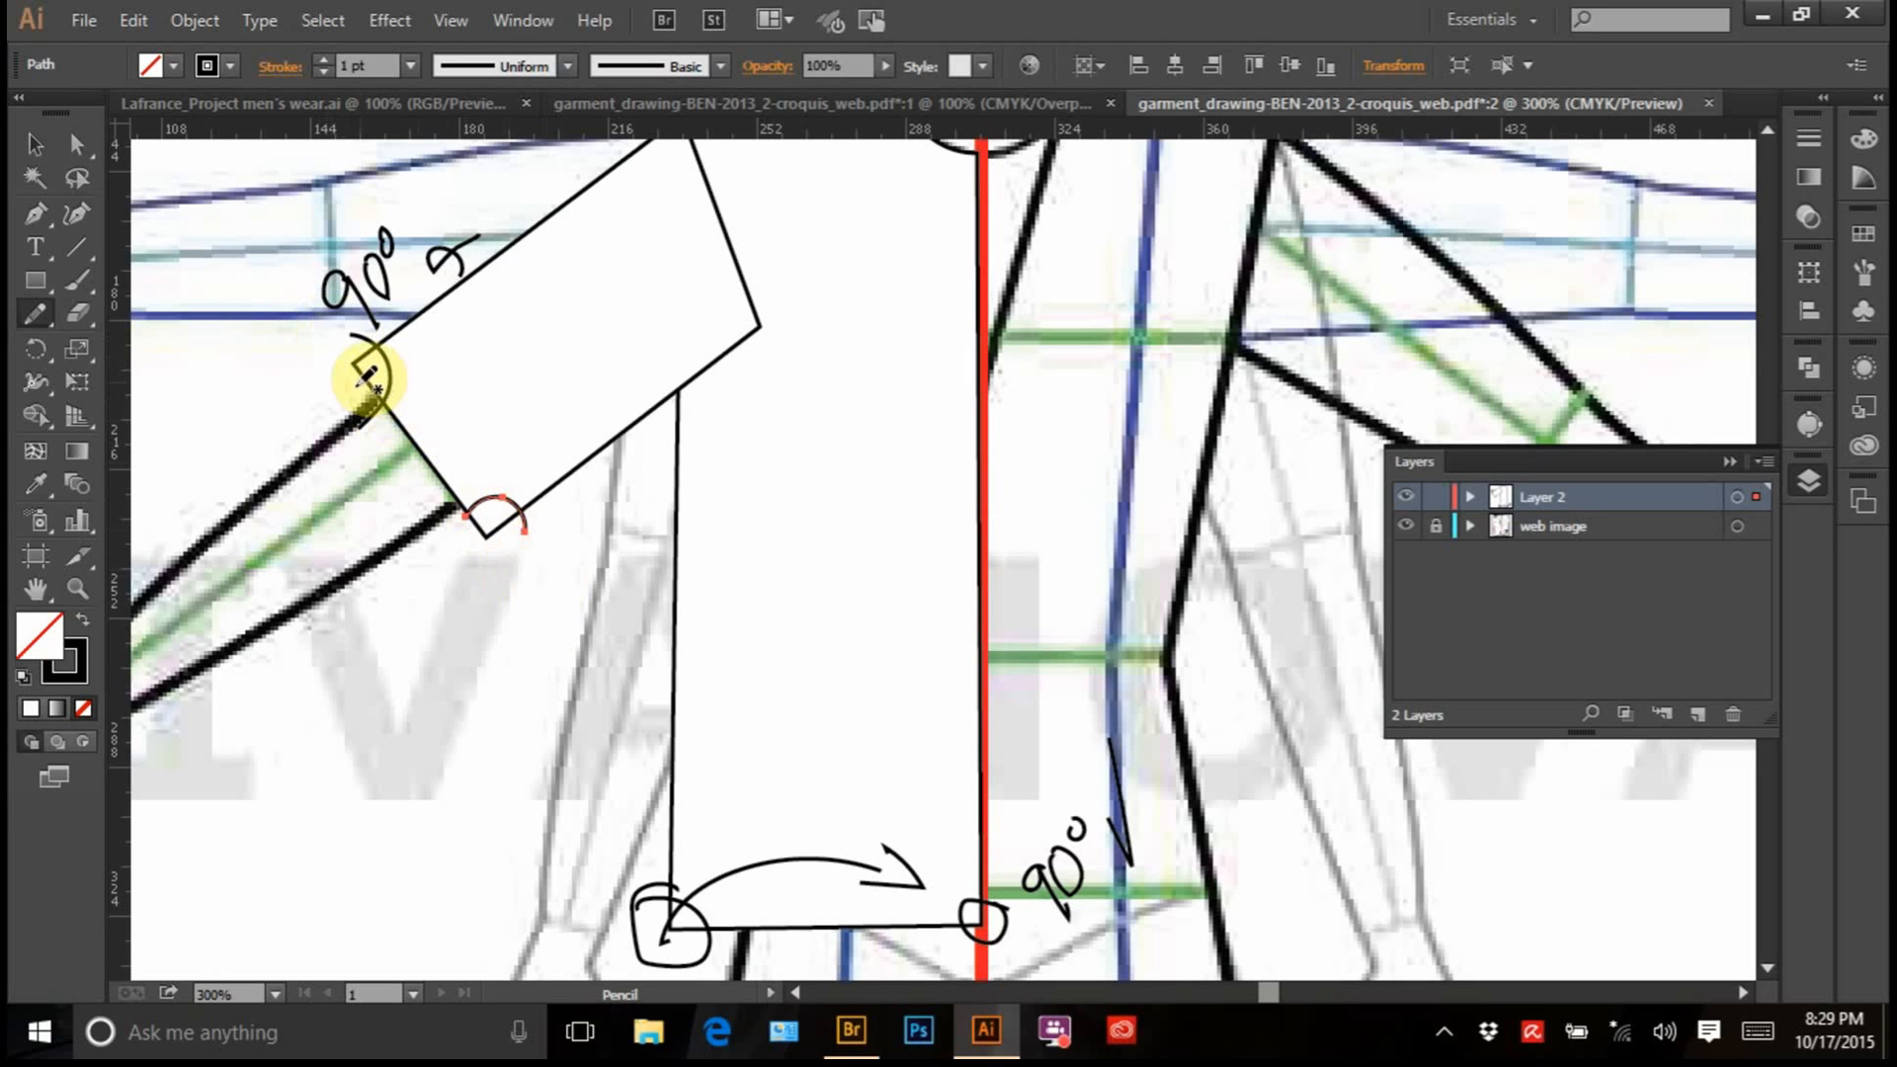
pyautogui.moveTo(486, 740)
pyautogui.mouseDown()
pyautogui.moveTo(415, 647)
pyautogui.moveTo(389, 443)
pyautogui.moveTo(516, 762)
pyautogui.moveTo(517, 720)
pyautogui.moveTo(488, 698)
pyautogui.mouseUp()
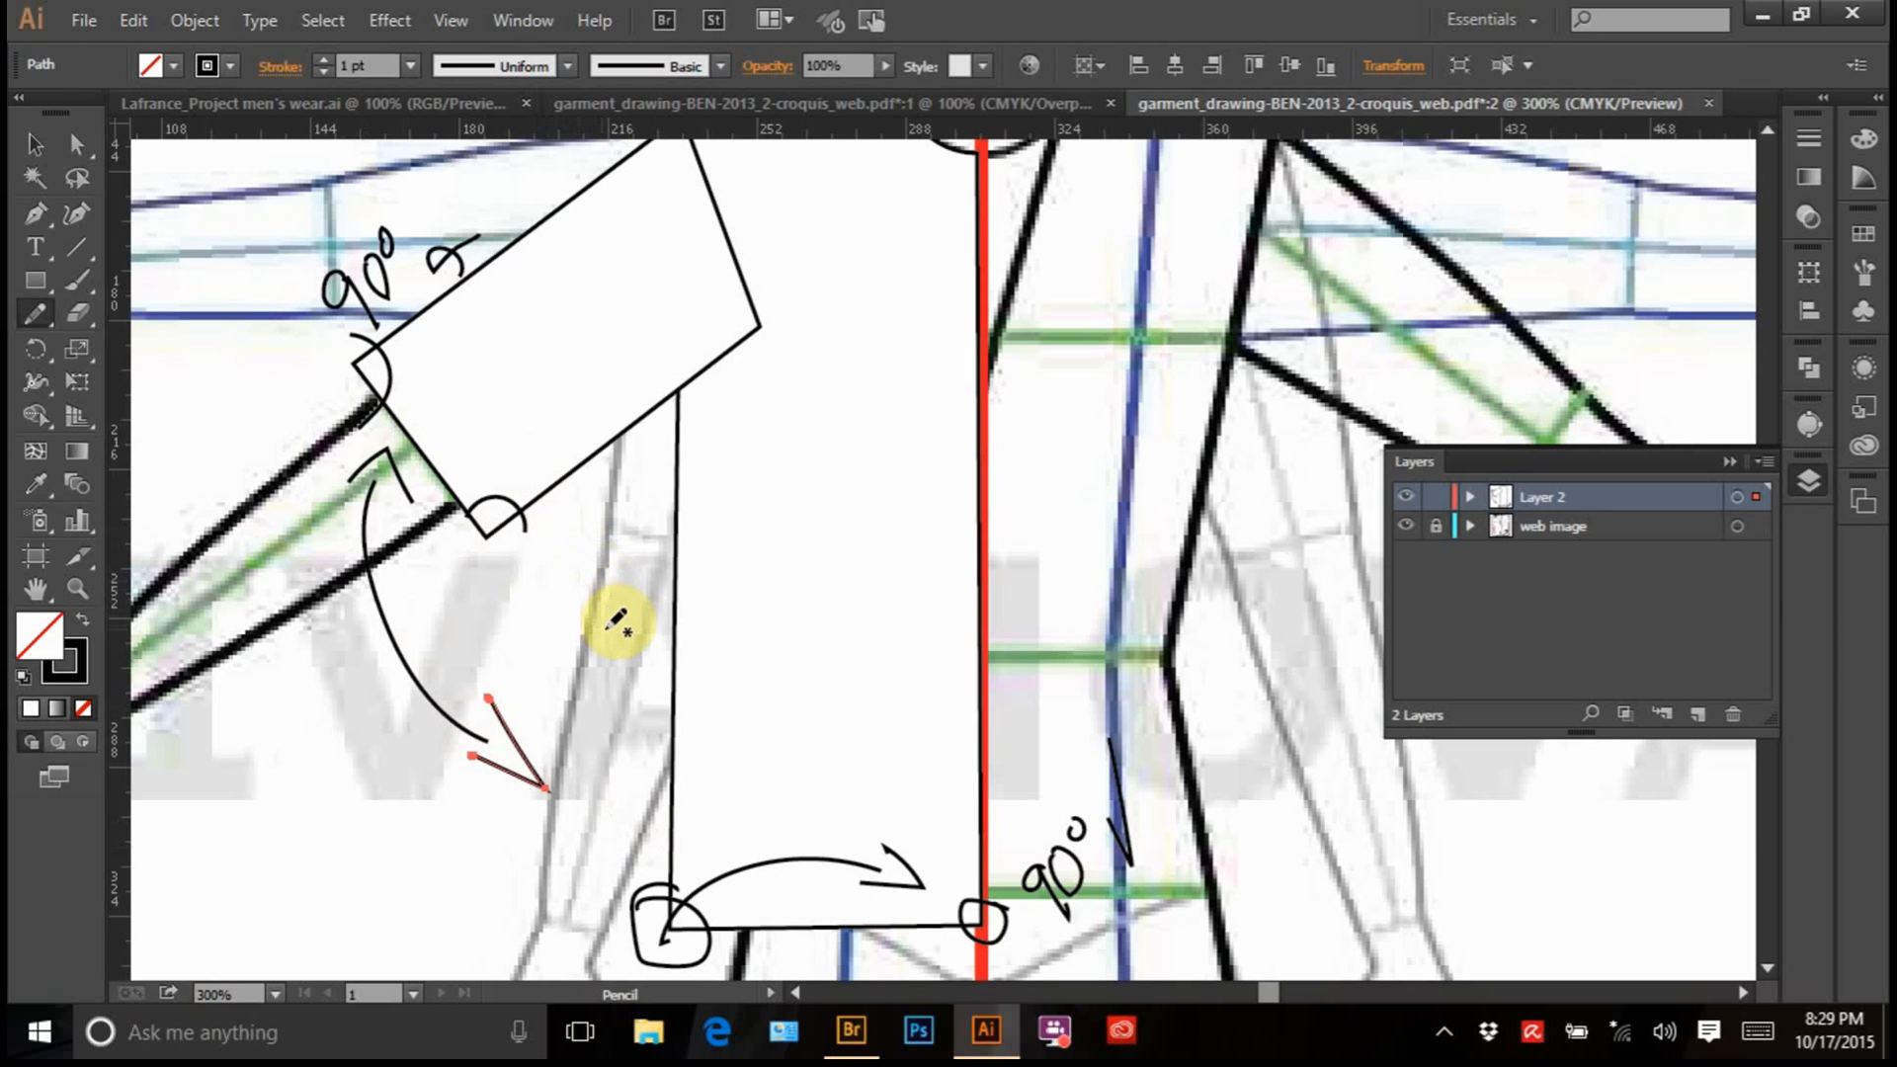
# Undo all the pencil annotations around the hem and sleeve, keeping the body and sleeve shapes
pyautogui.press('space')
pyautogui.moveTo(646, 548); pyautogui.dragTo(678, 648)
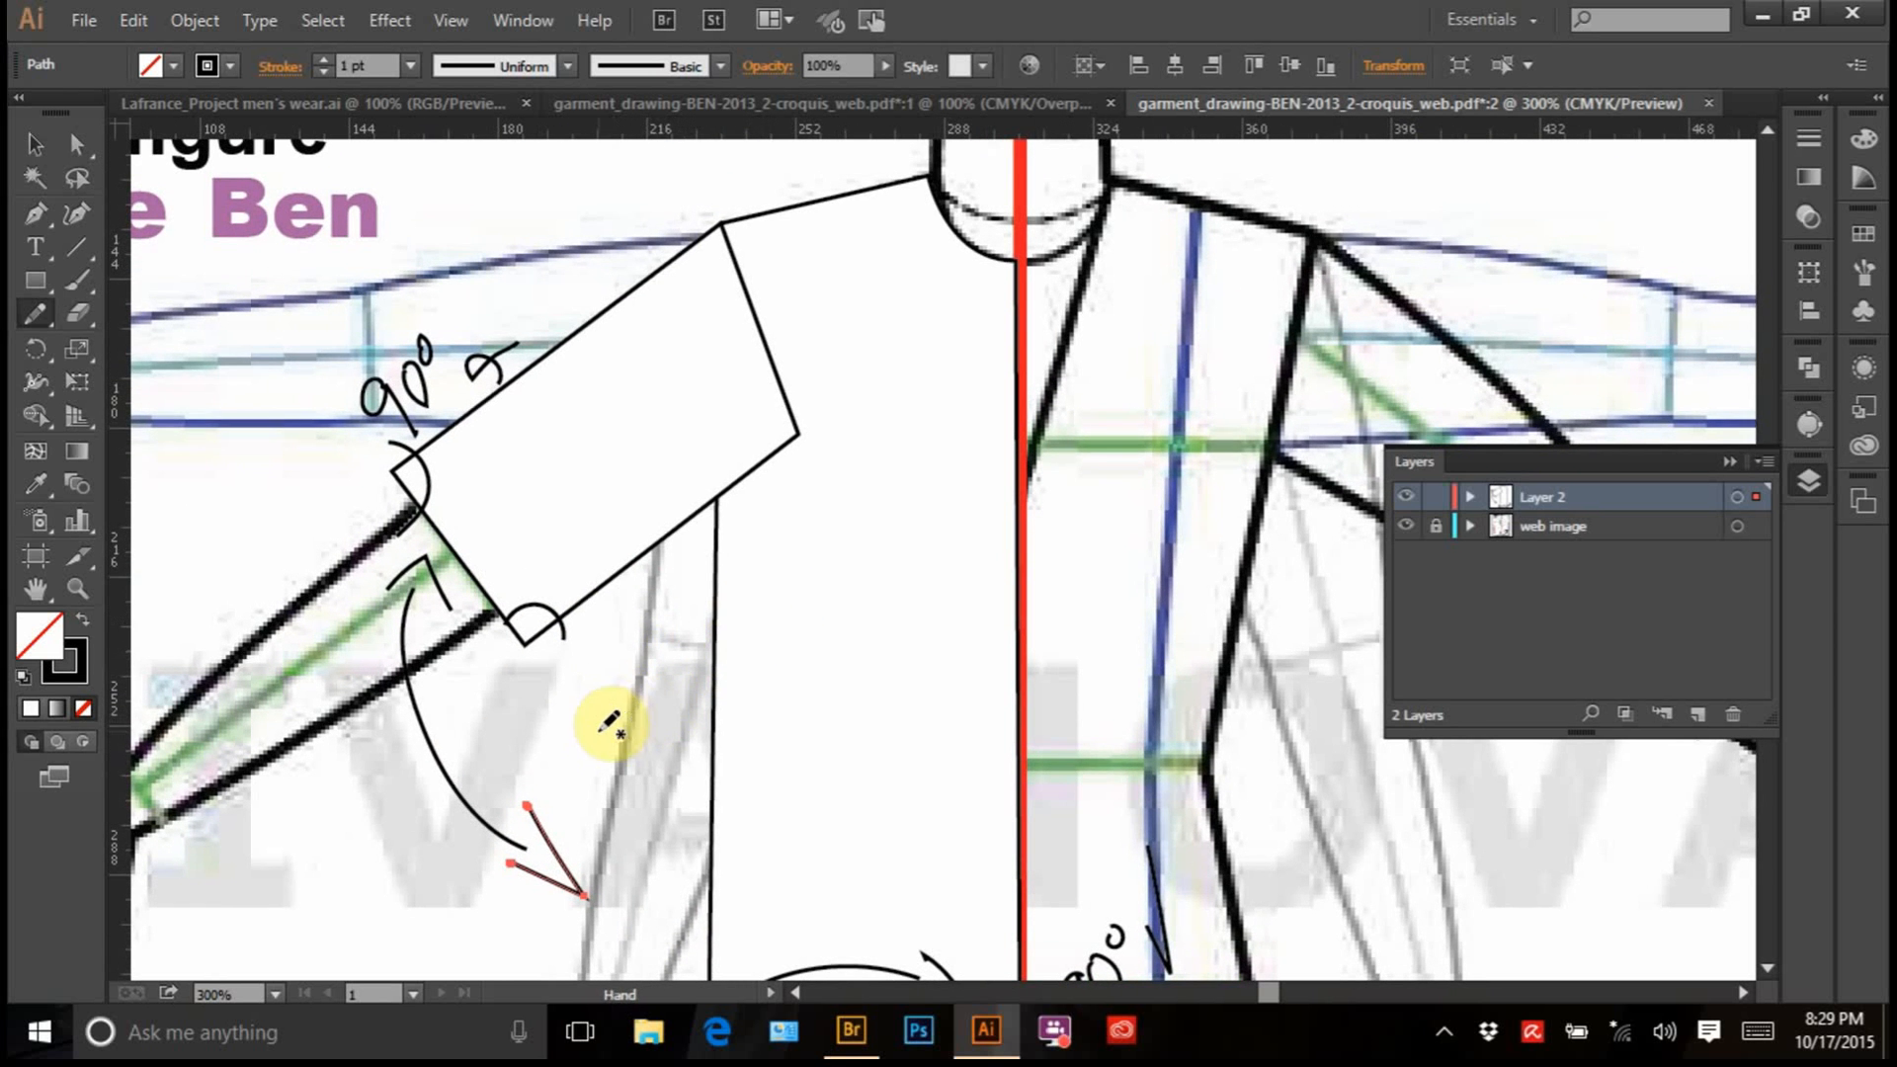
pyautogui.press('space')
pyautogui.moveTo(593, 683); pyautogui.dragTo(576, 539)
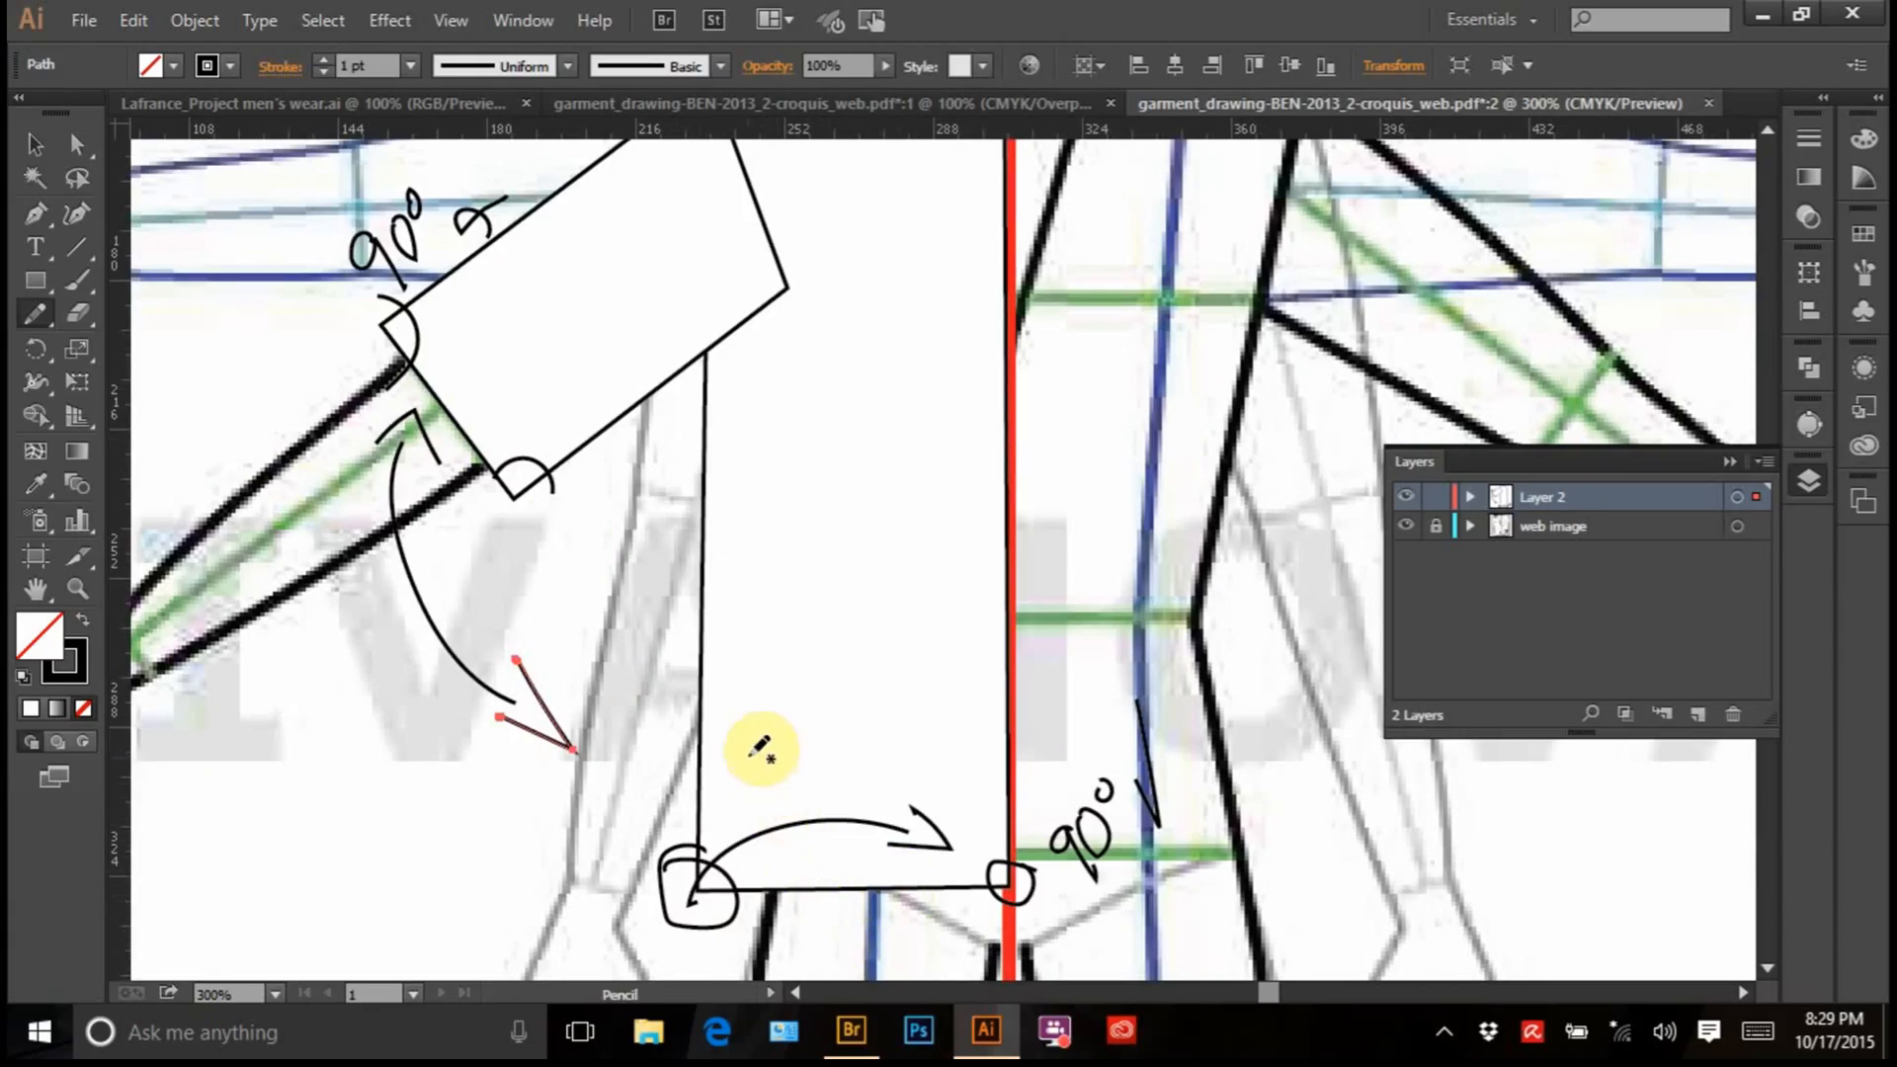
pyautogui.hotkey('ctrl', 'z')
pyautogui.hotkey('ctrl', 'z')
pyautogui.hotkey('ctrl', 'z')
pyautogui.hotkey('ctrl', 'z')
pyautogui.hotkey('ctrl', 'z')
pyautogui.hotkey('ctrl', 'z')
pyautogui.hotkey('ctrl', 'z')
pyautogui.hotkey('ctrl', 'z')
pyautogui.hotkey('ctrl', 'z')
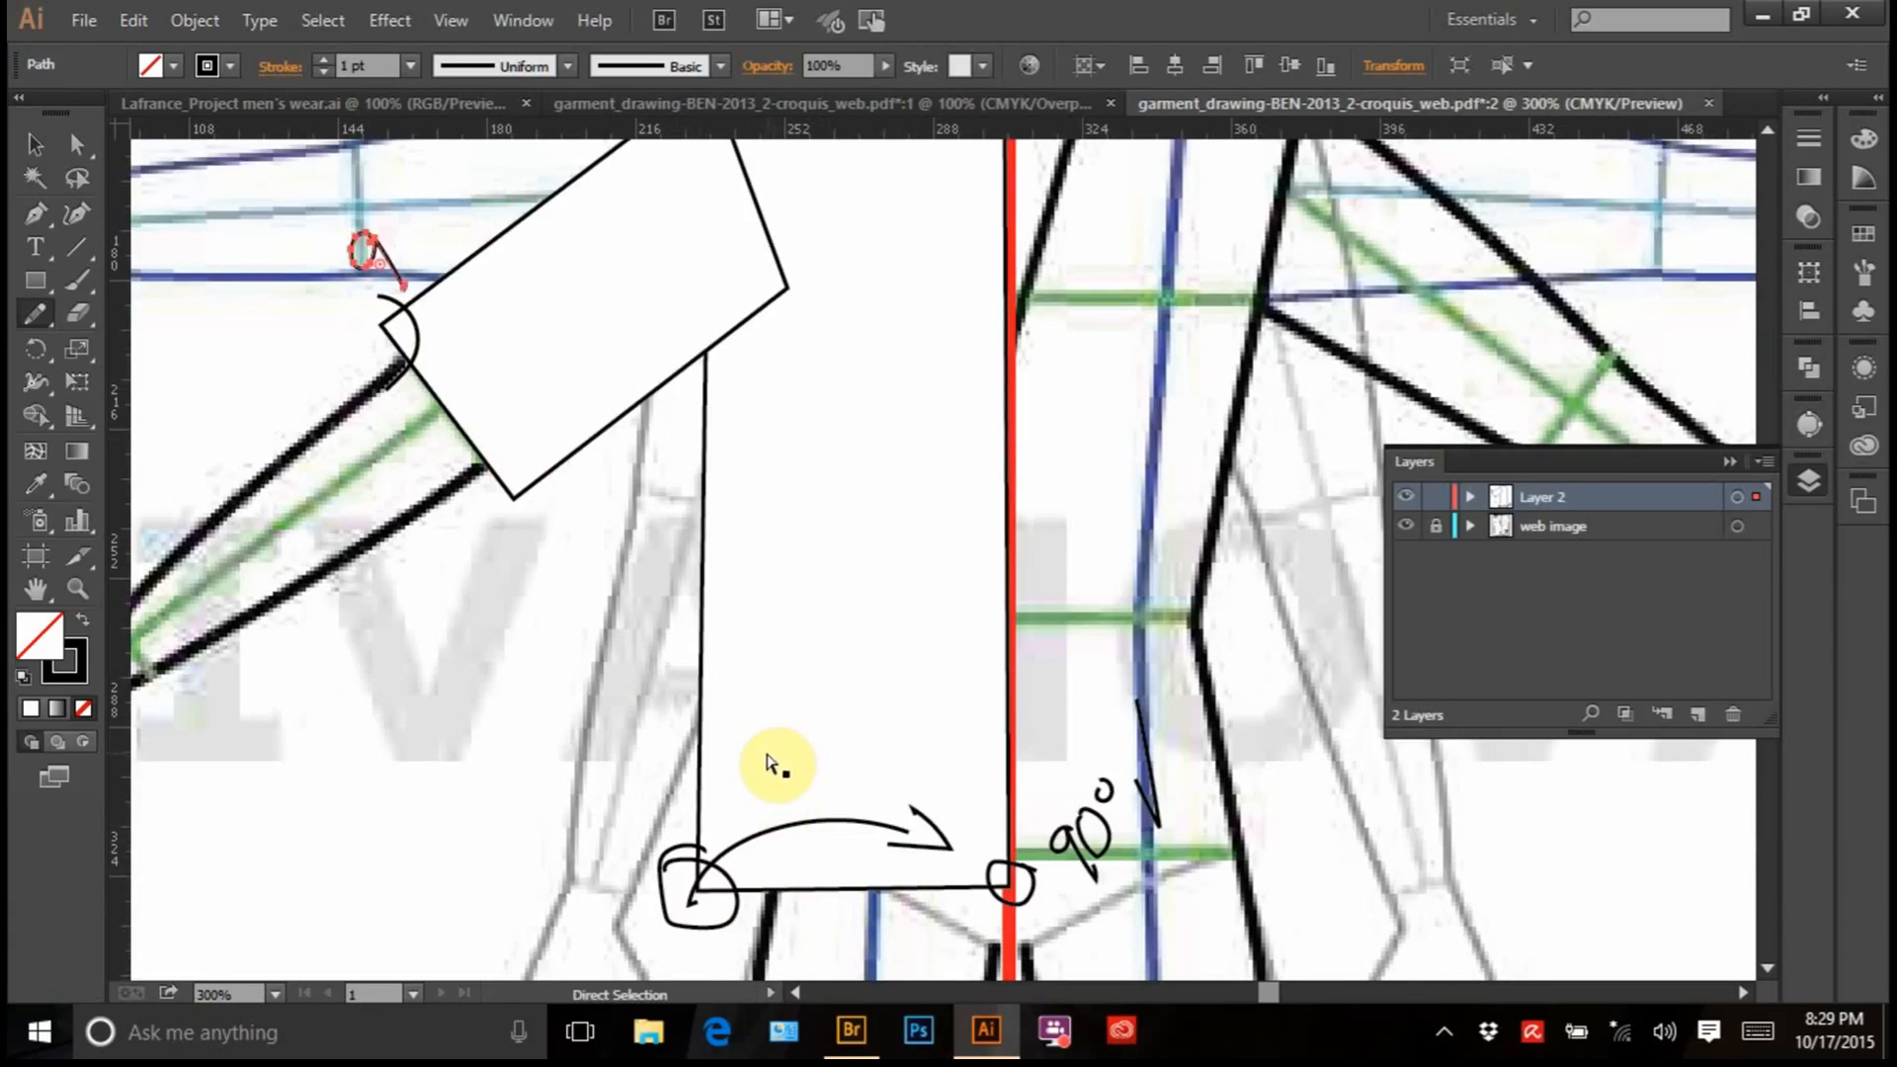
pyautogui.hotkey('ctrl', 'z')
pyautogui.hotkey('ctrl', 'z')
pyautogui.hotkey('ctrl', 'z')
pyautogui.hotkey('ctrl', 'z')
pyautogui.hotkey('ctrl', 'z')
pyautogui.hotkey('ctrl', 'z')
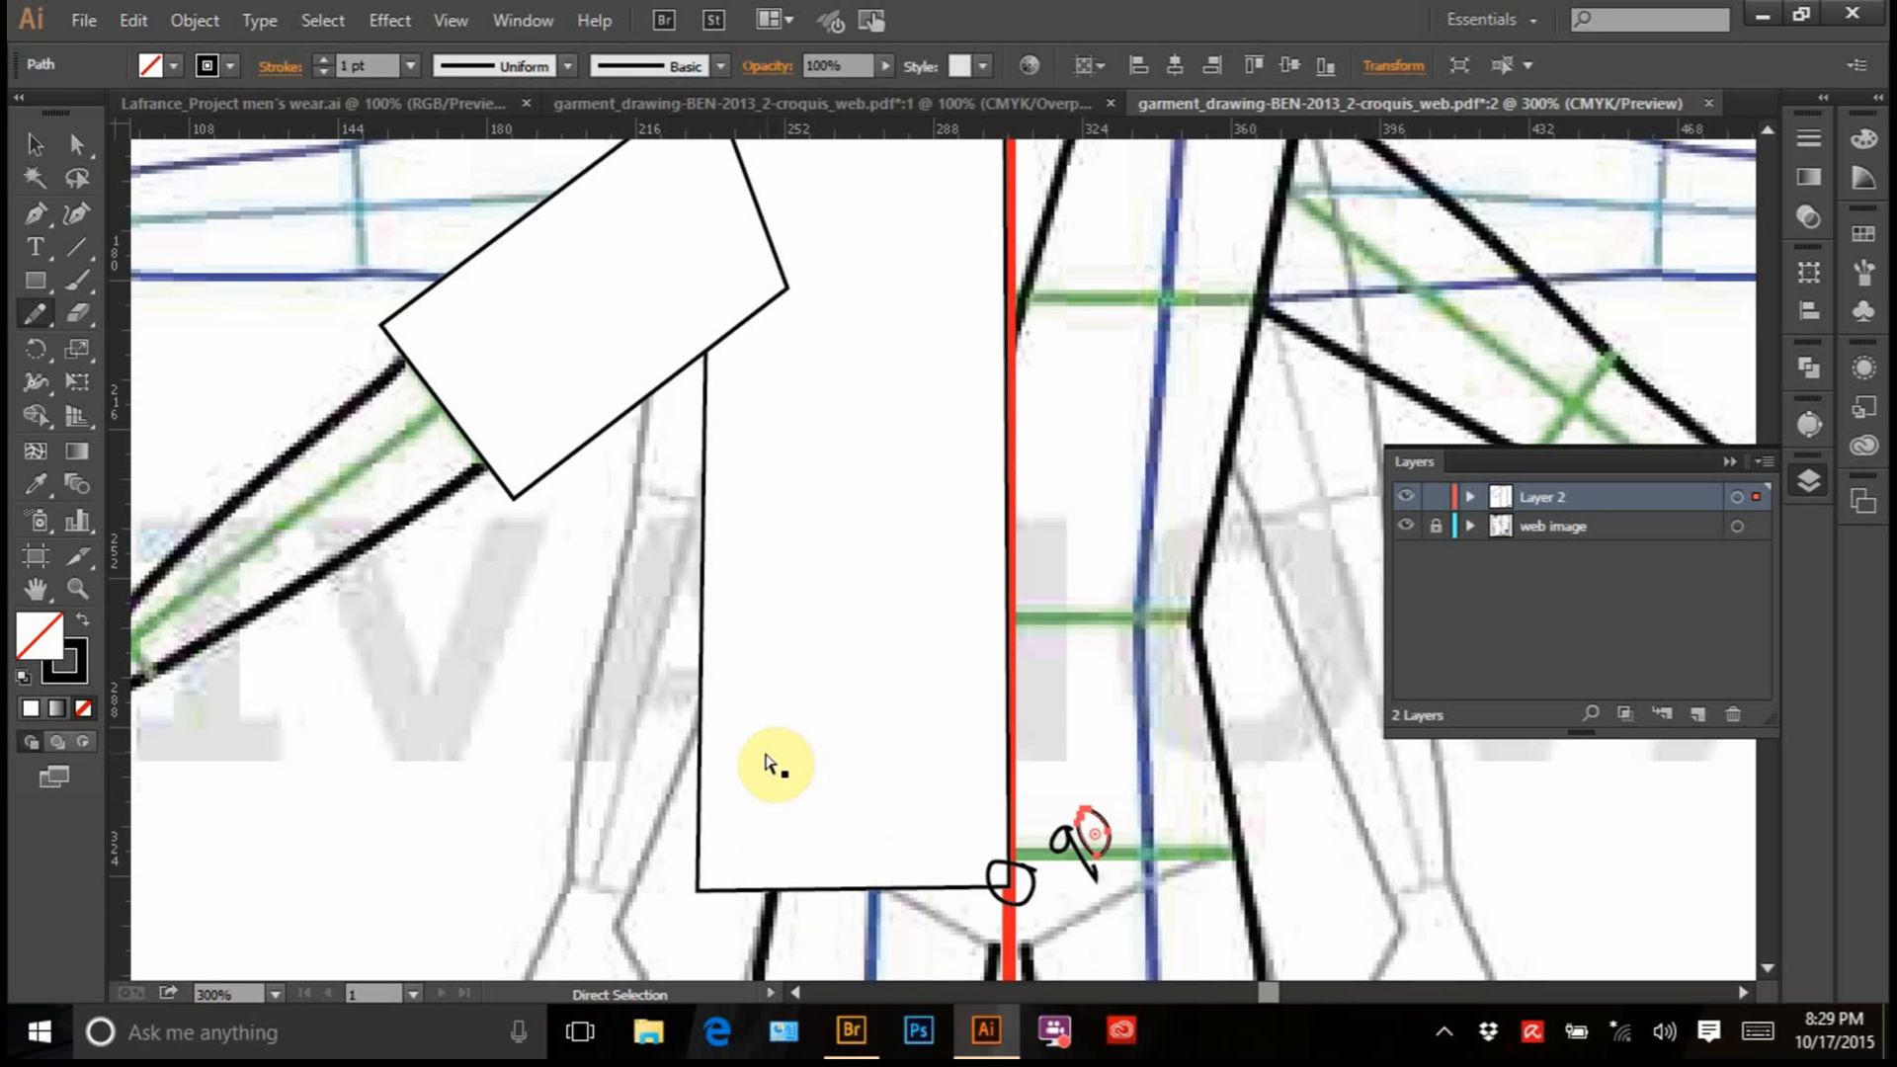
pyautogui.hotkey('ctrl', 'z')
pyautogui.hotkey('ctrl', 'z')
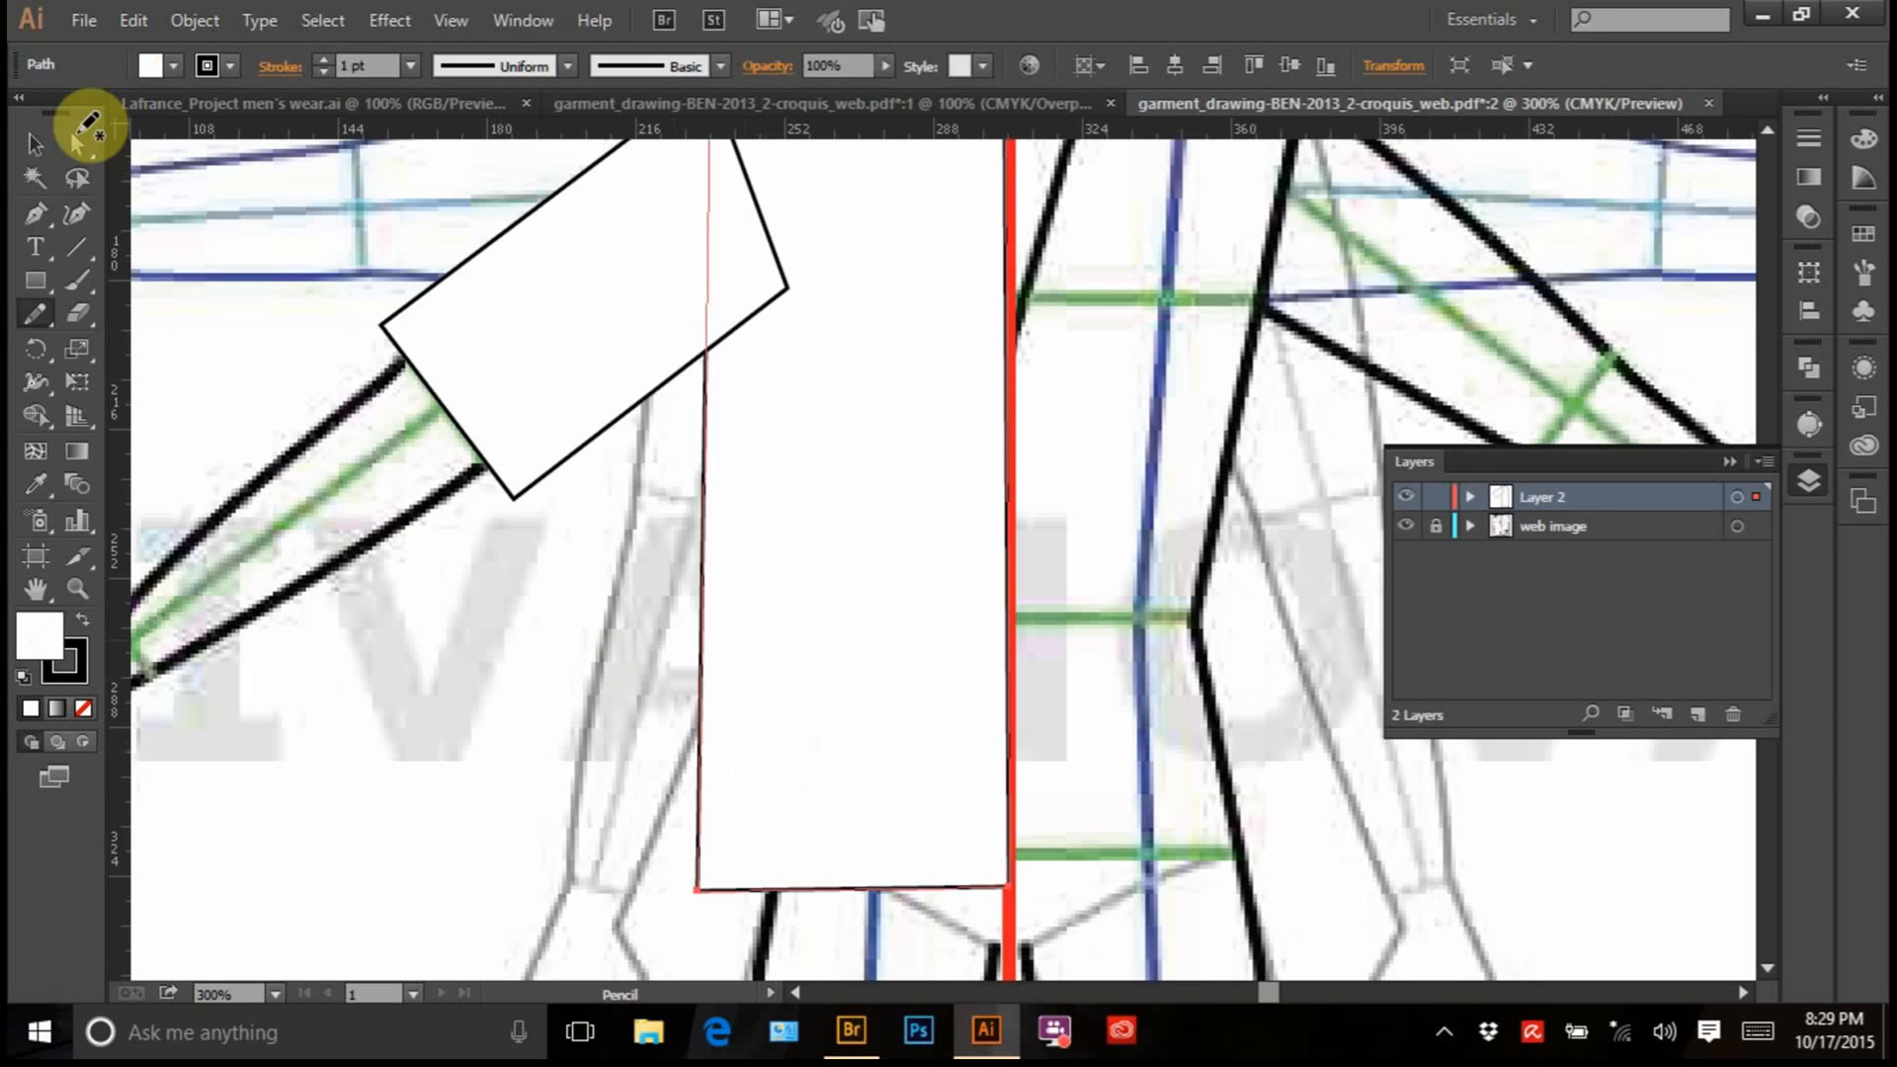
# Deselect the T-shirt body and bring up the Pathfinder options
pyautogui.click(21, 150)
pyautogui.moveTo(745, 495); pyautogui.dragTo(770, 694)
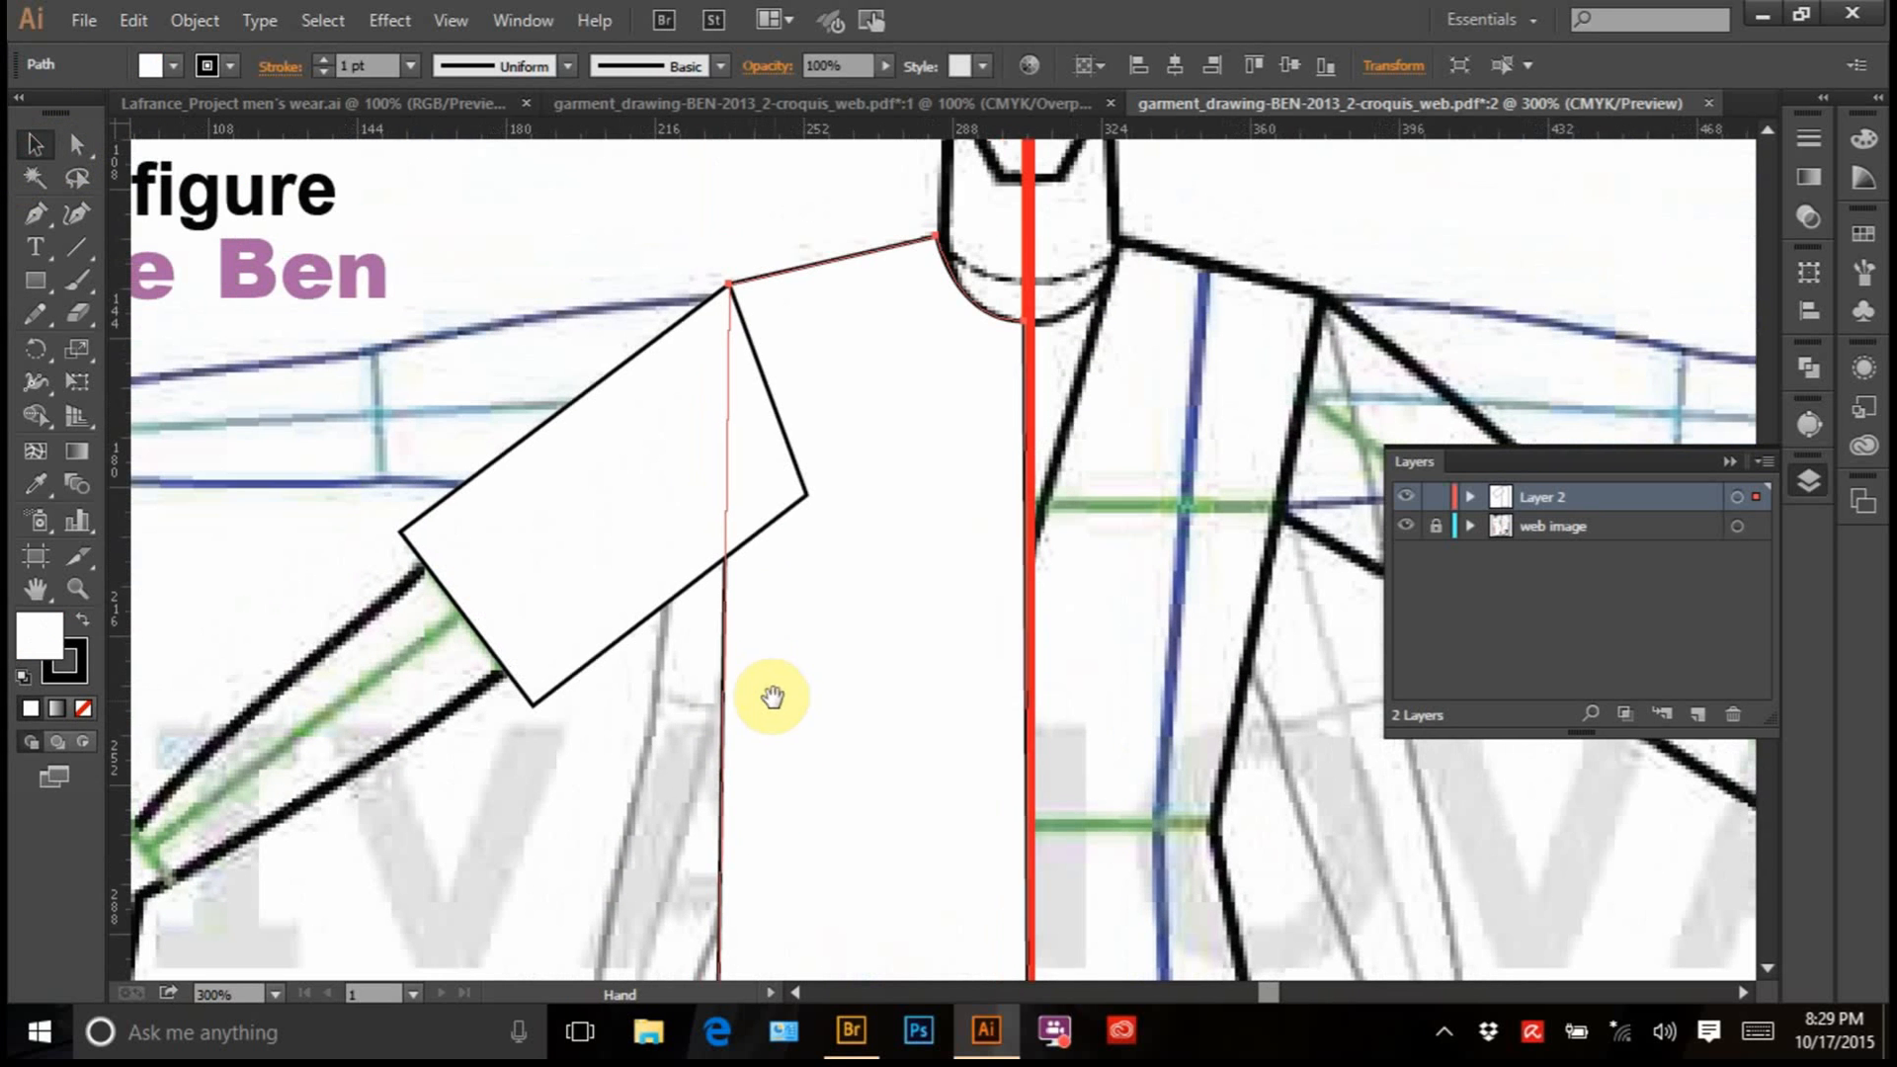
pyautogui.click(640, 261)
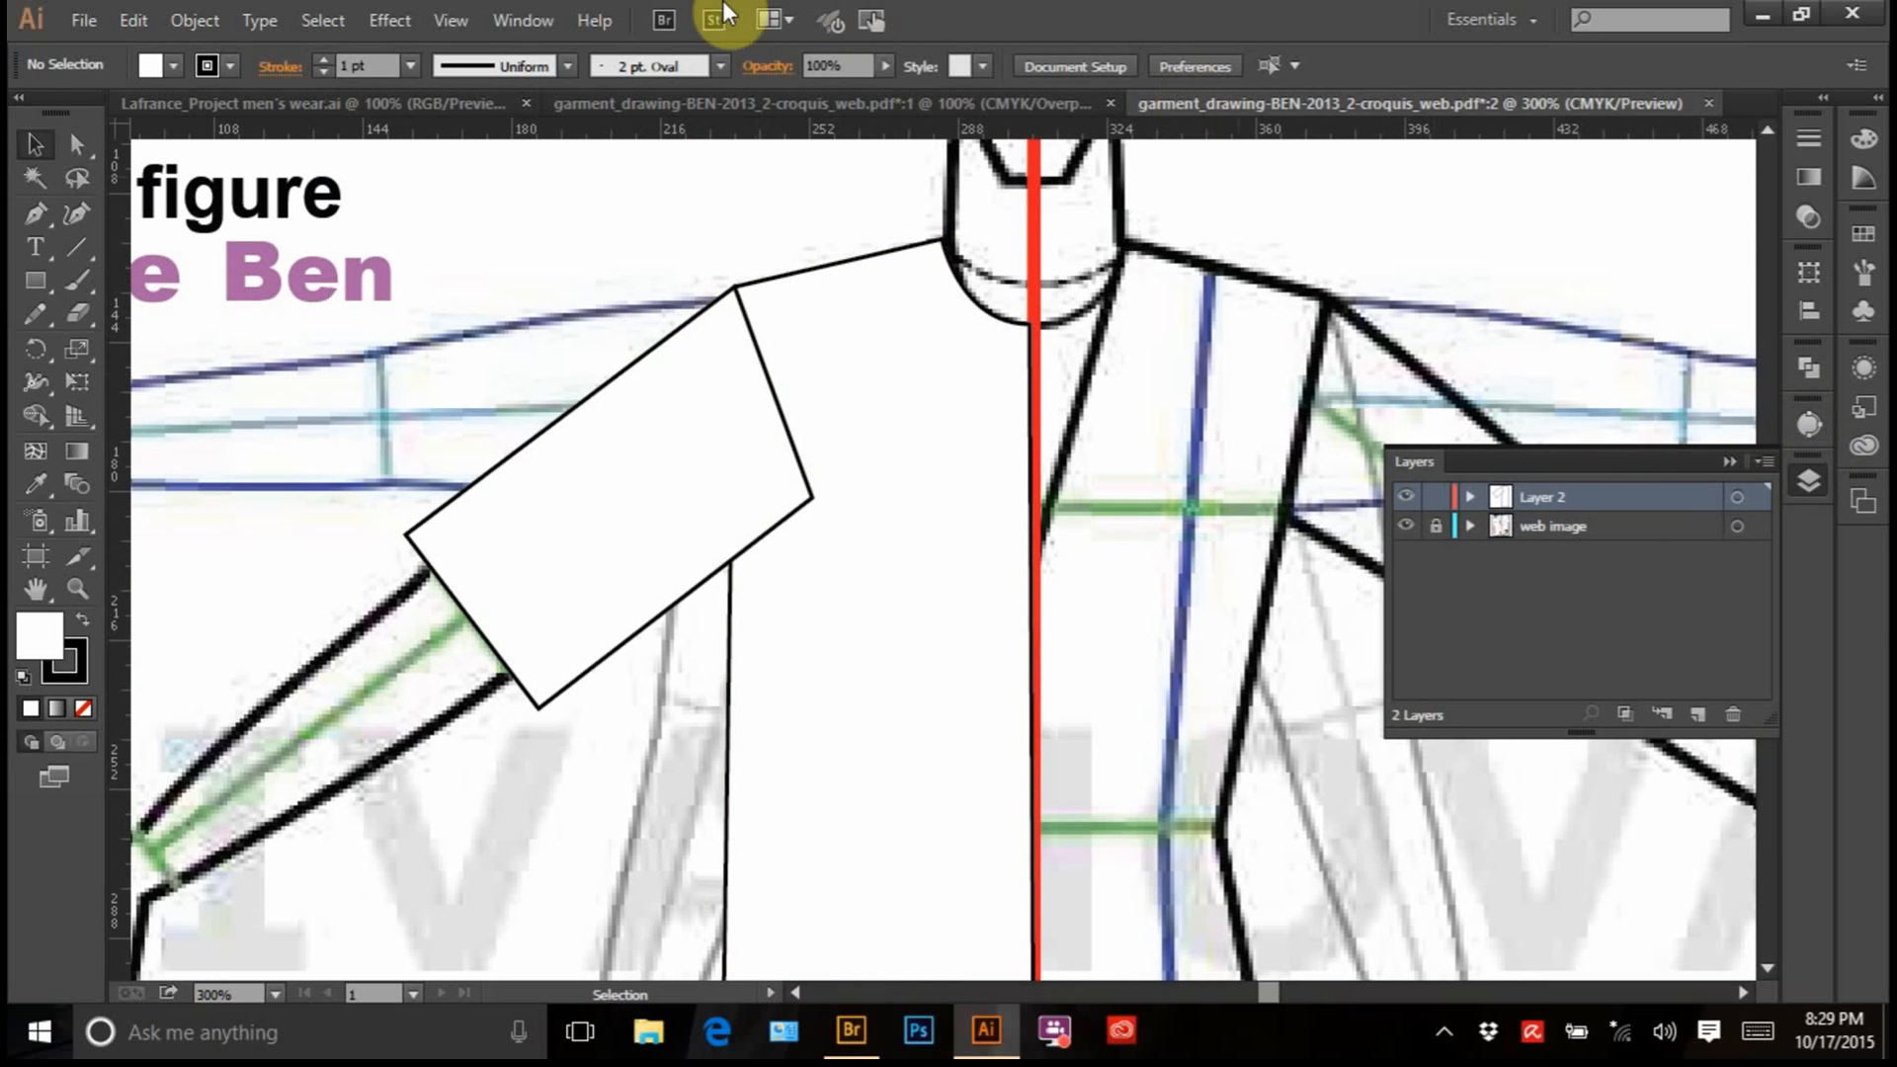
pyautogui.click(536, 24)
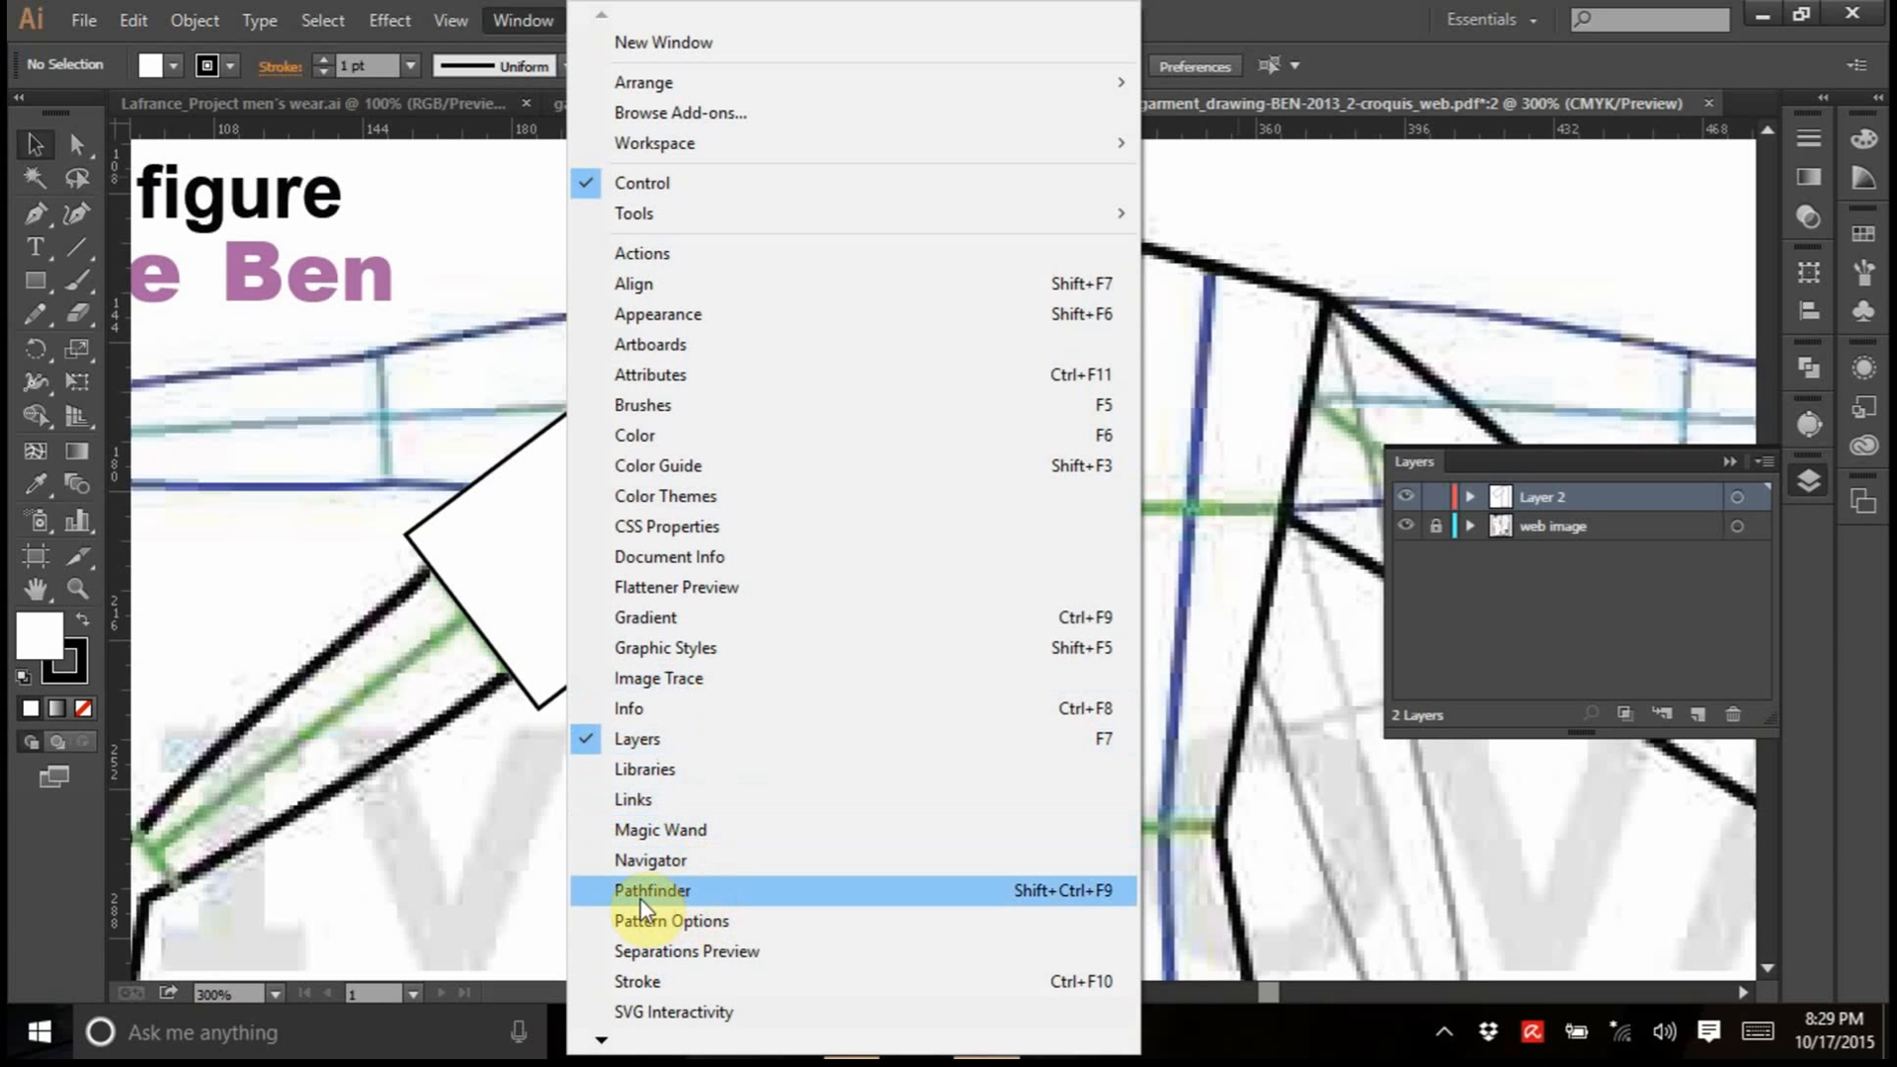
pyautogui.click(678, 893)
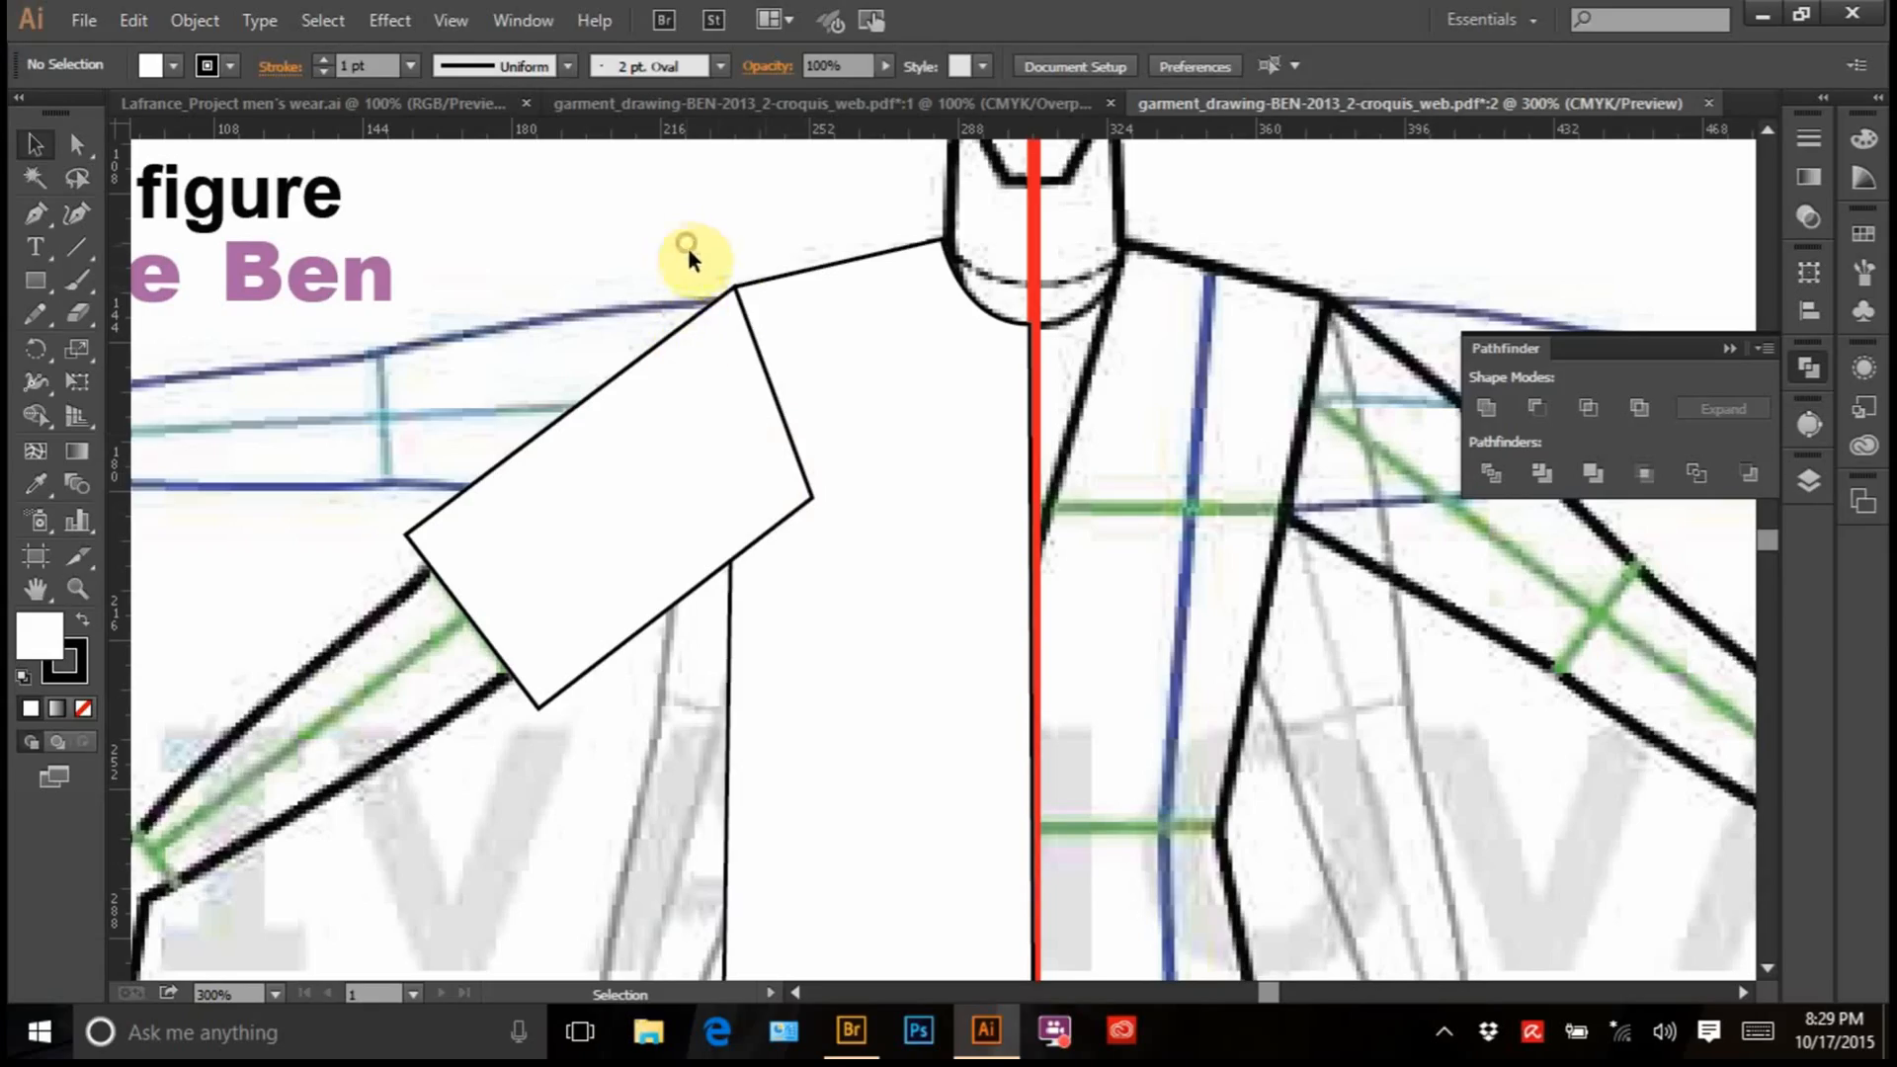
# Divide the overlapping T-shirt body and sleeve with Pathfinder and ungroup the resulting pieces
pyautogui.moveTo(685, 243); pyautogui.dragTo(802, 472)
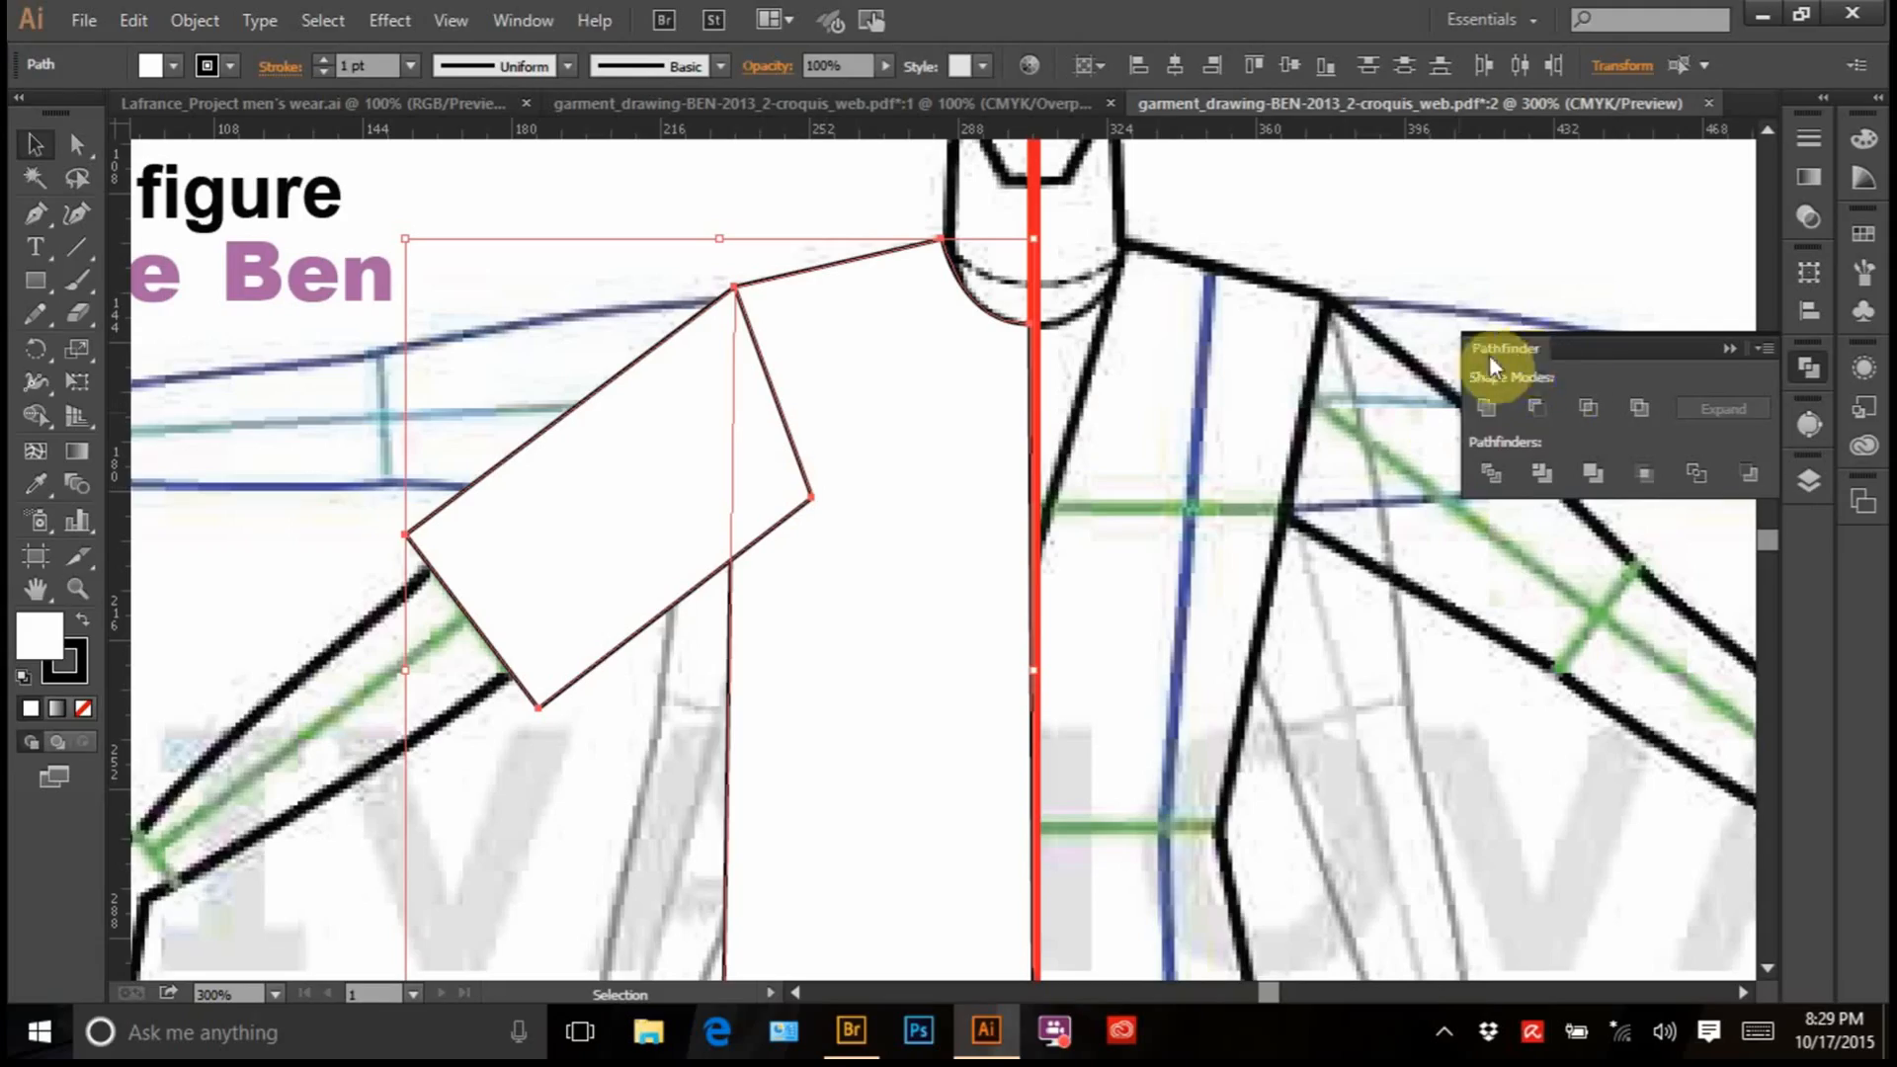
pyautogui.click(1489, 472)
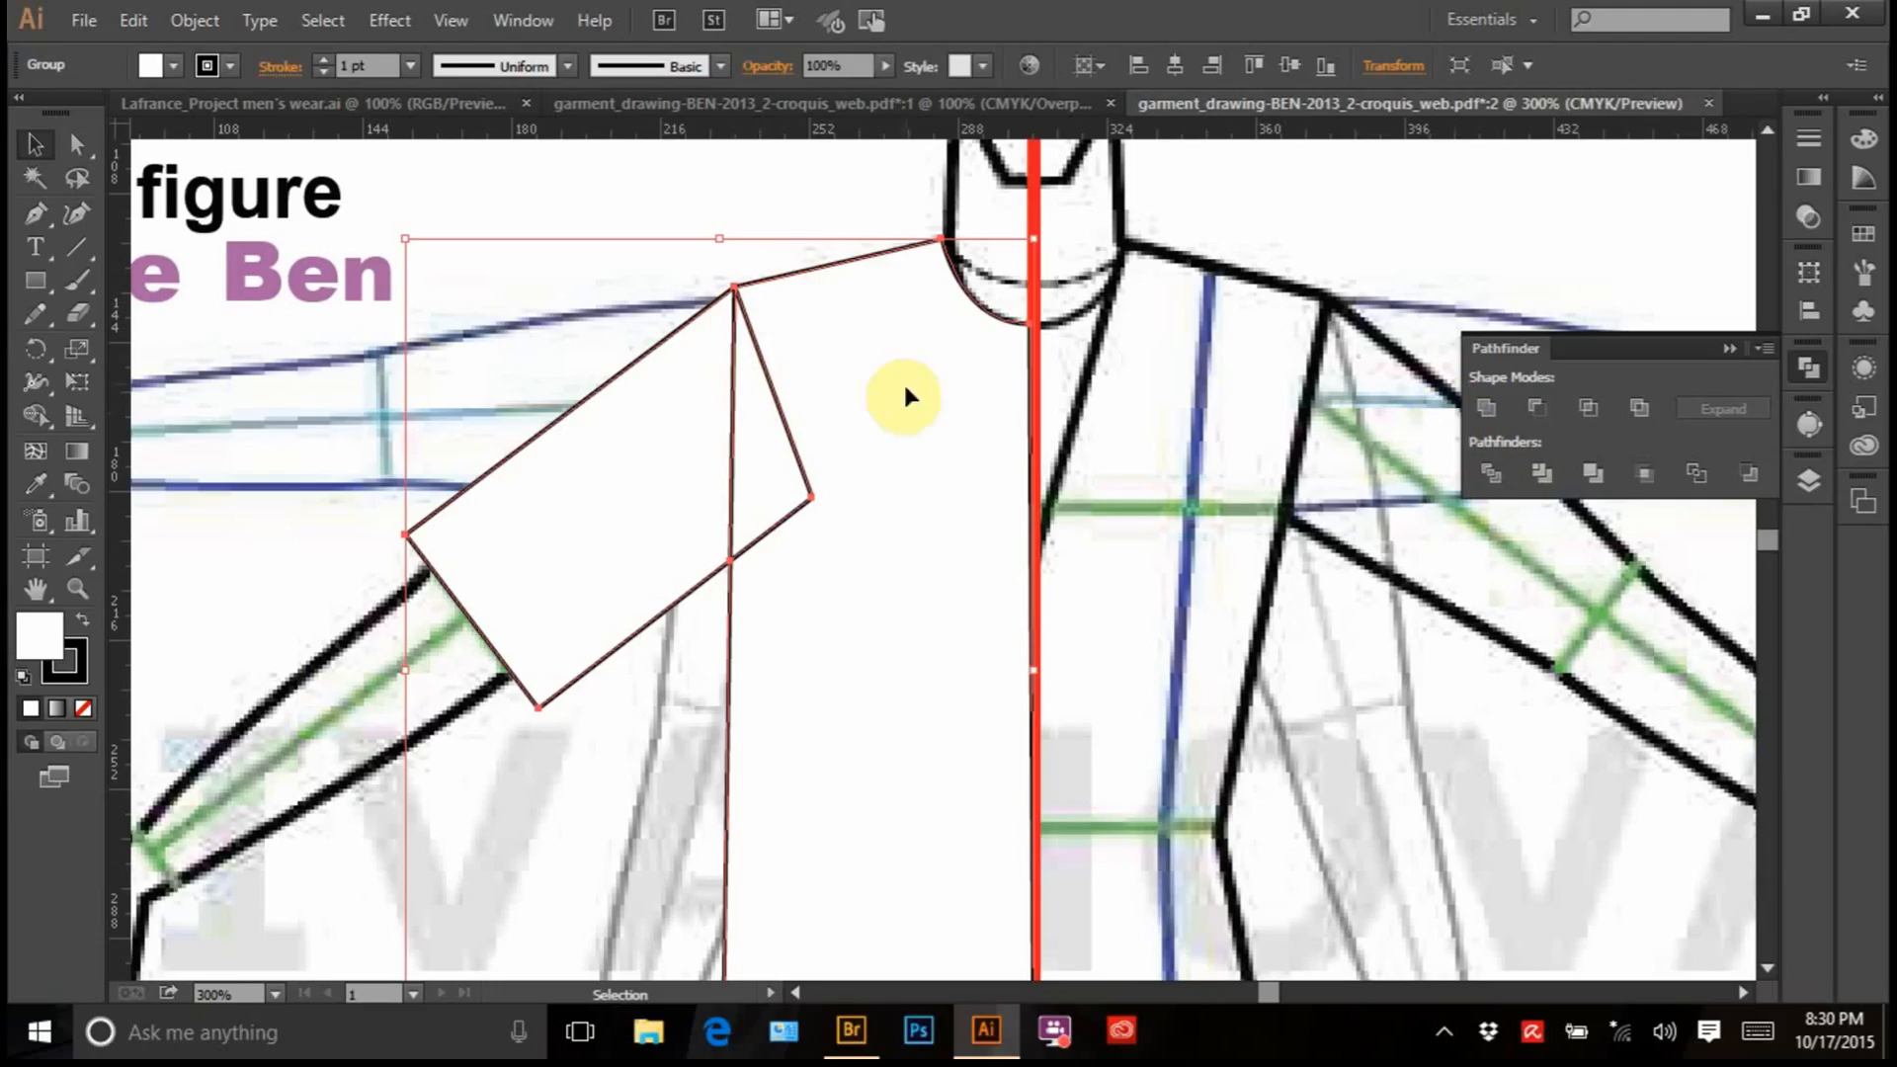
pyautogui.click(763, 451)
pyautogui.rightClick(820, 387)
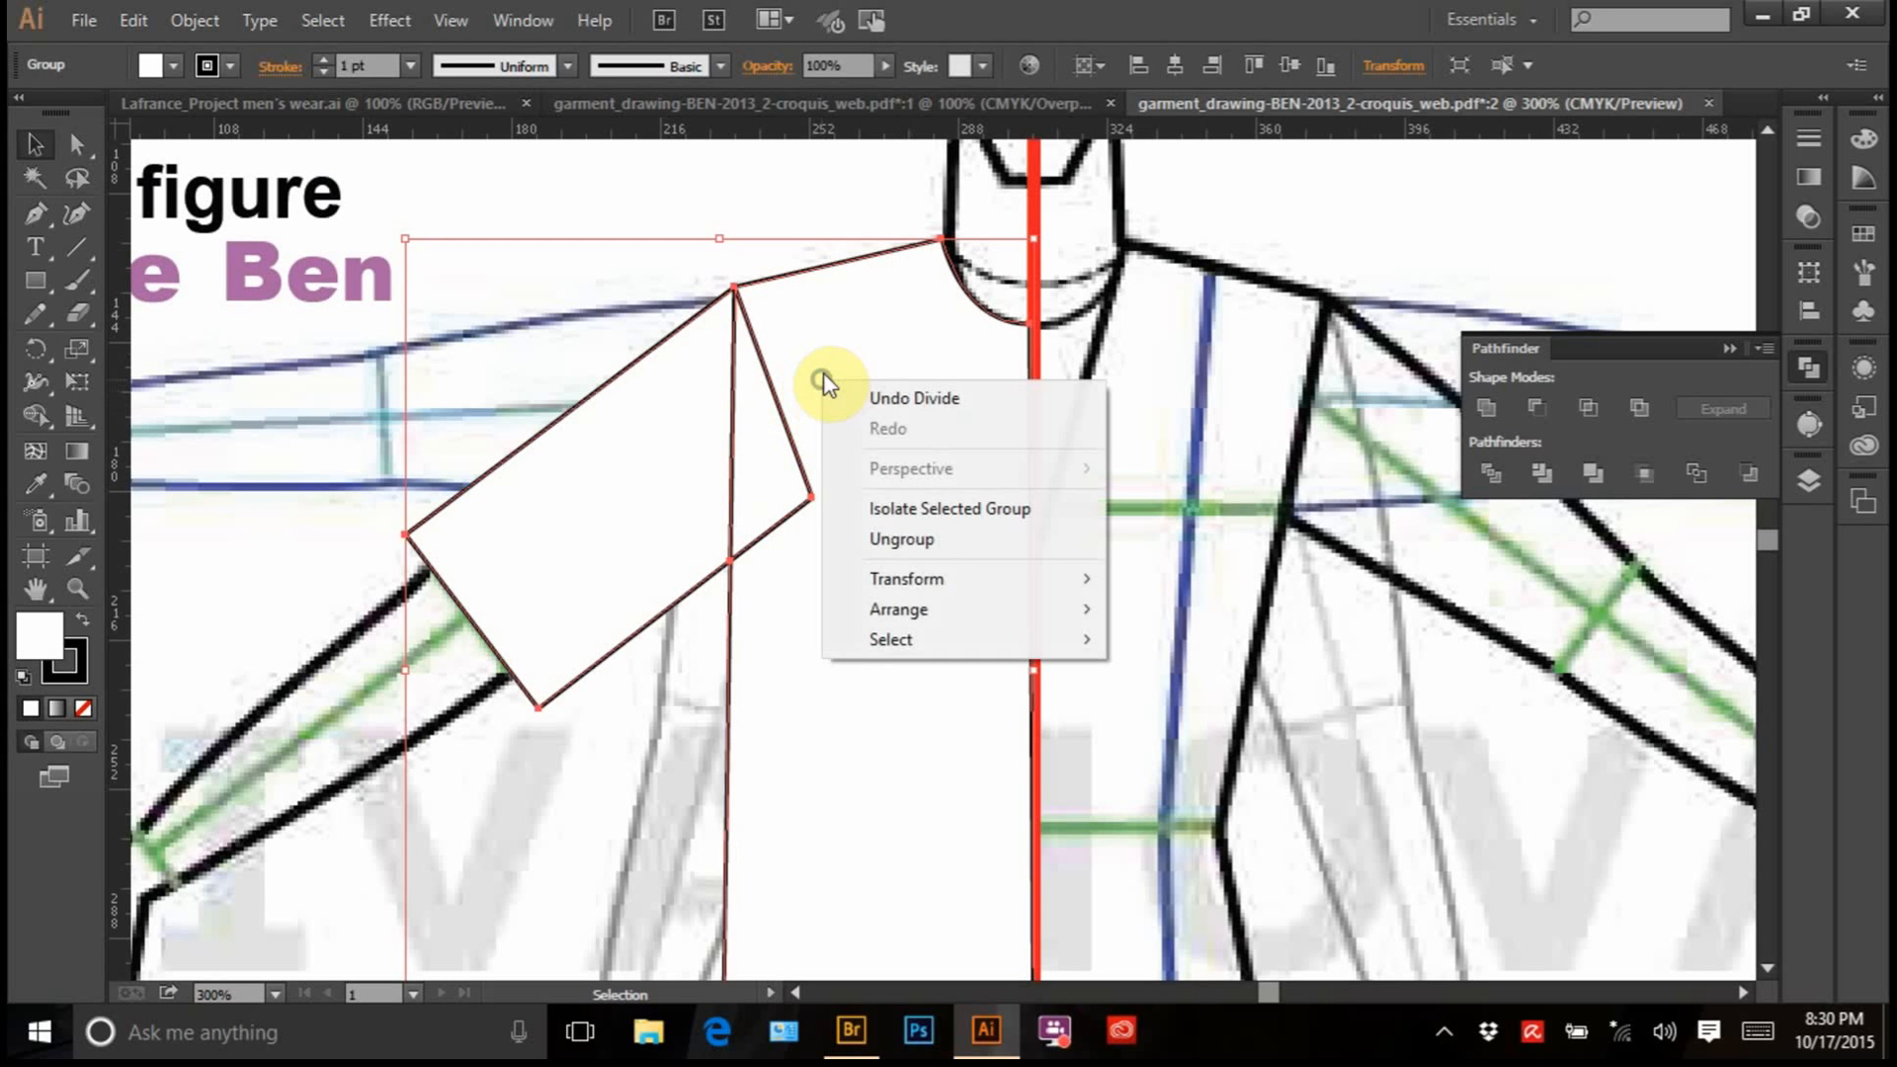
pyautogui.click(916, 542)
pyautogui.click(869, 436)
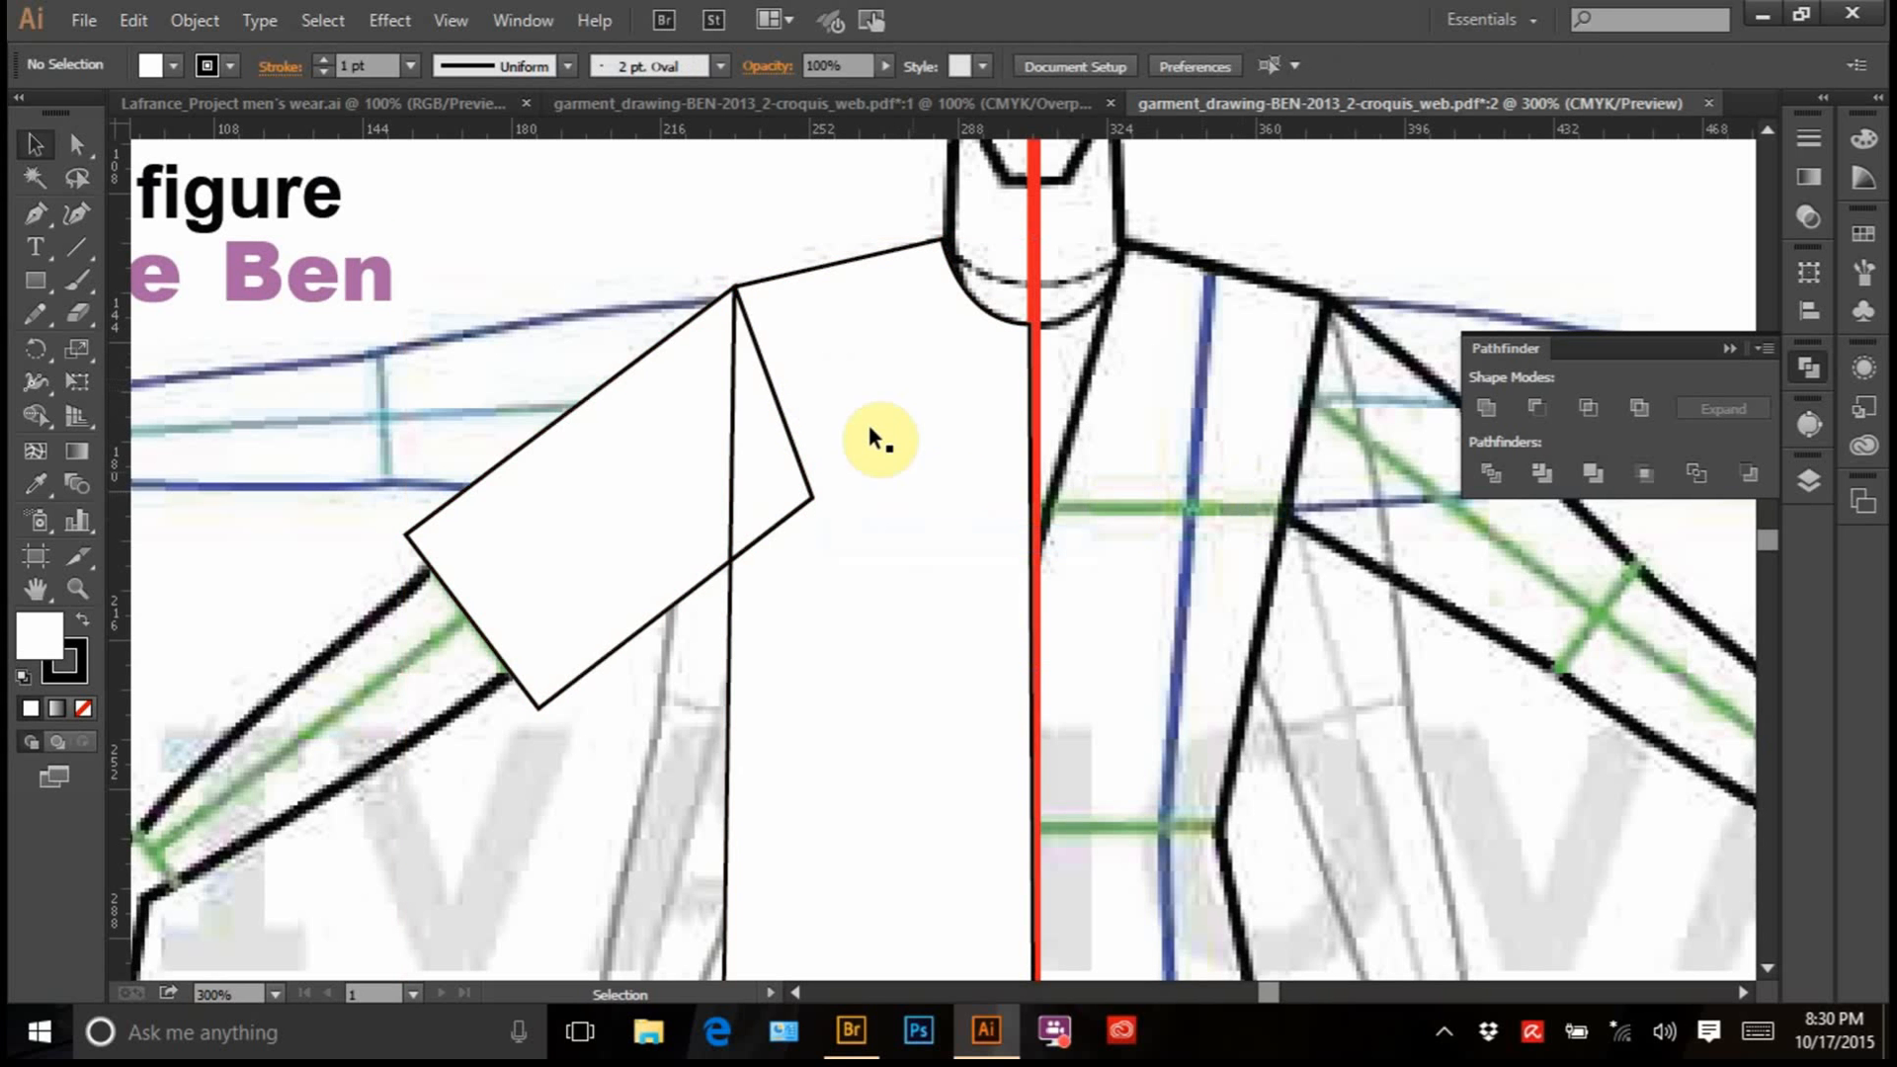
# Move the divided sleeve, overlap and body pieces apart from one another
pyautogui.moveTo(652, 465); pyautogui.dragTo(501, 453)
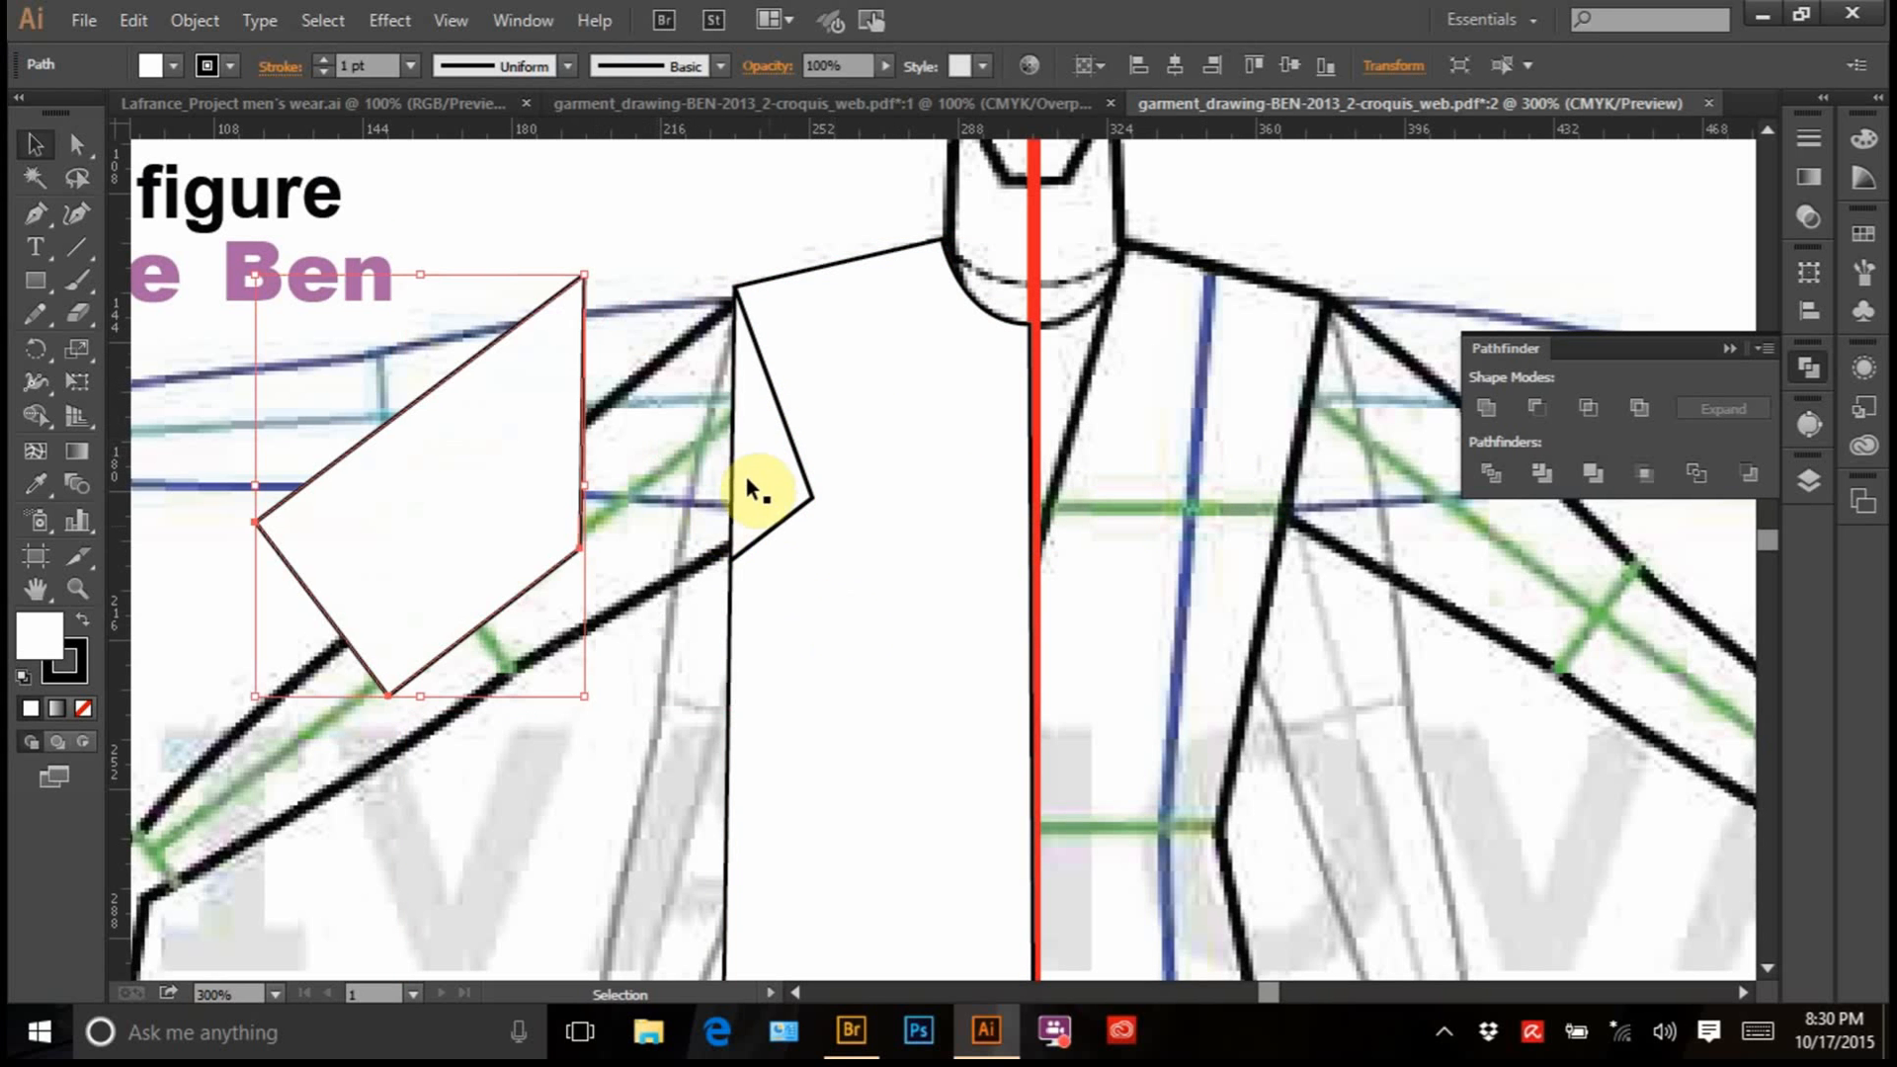
pyautogui.moveTo(744, 472); pyautogui.dragTo(669, 495)
pyautogui.moveTo(844, 556); pyautogui.dragTo(978, 573)
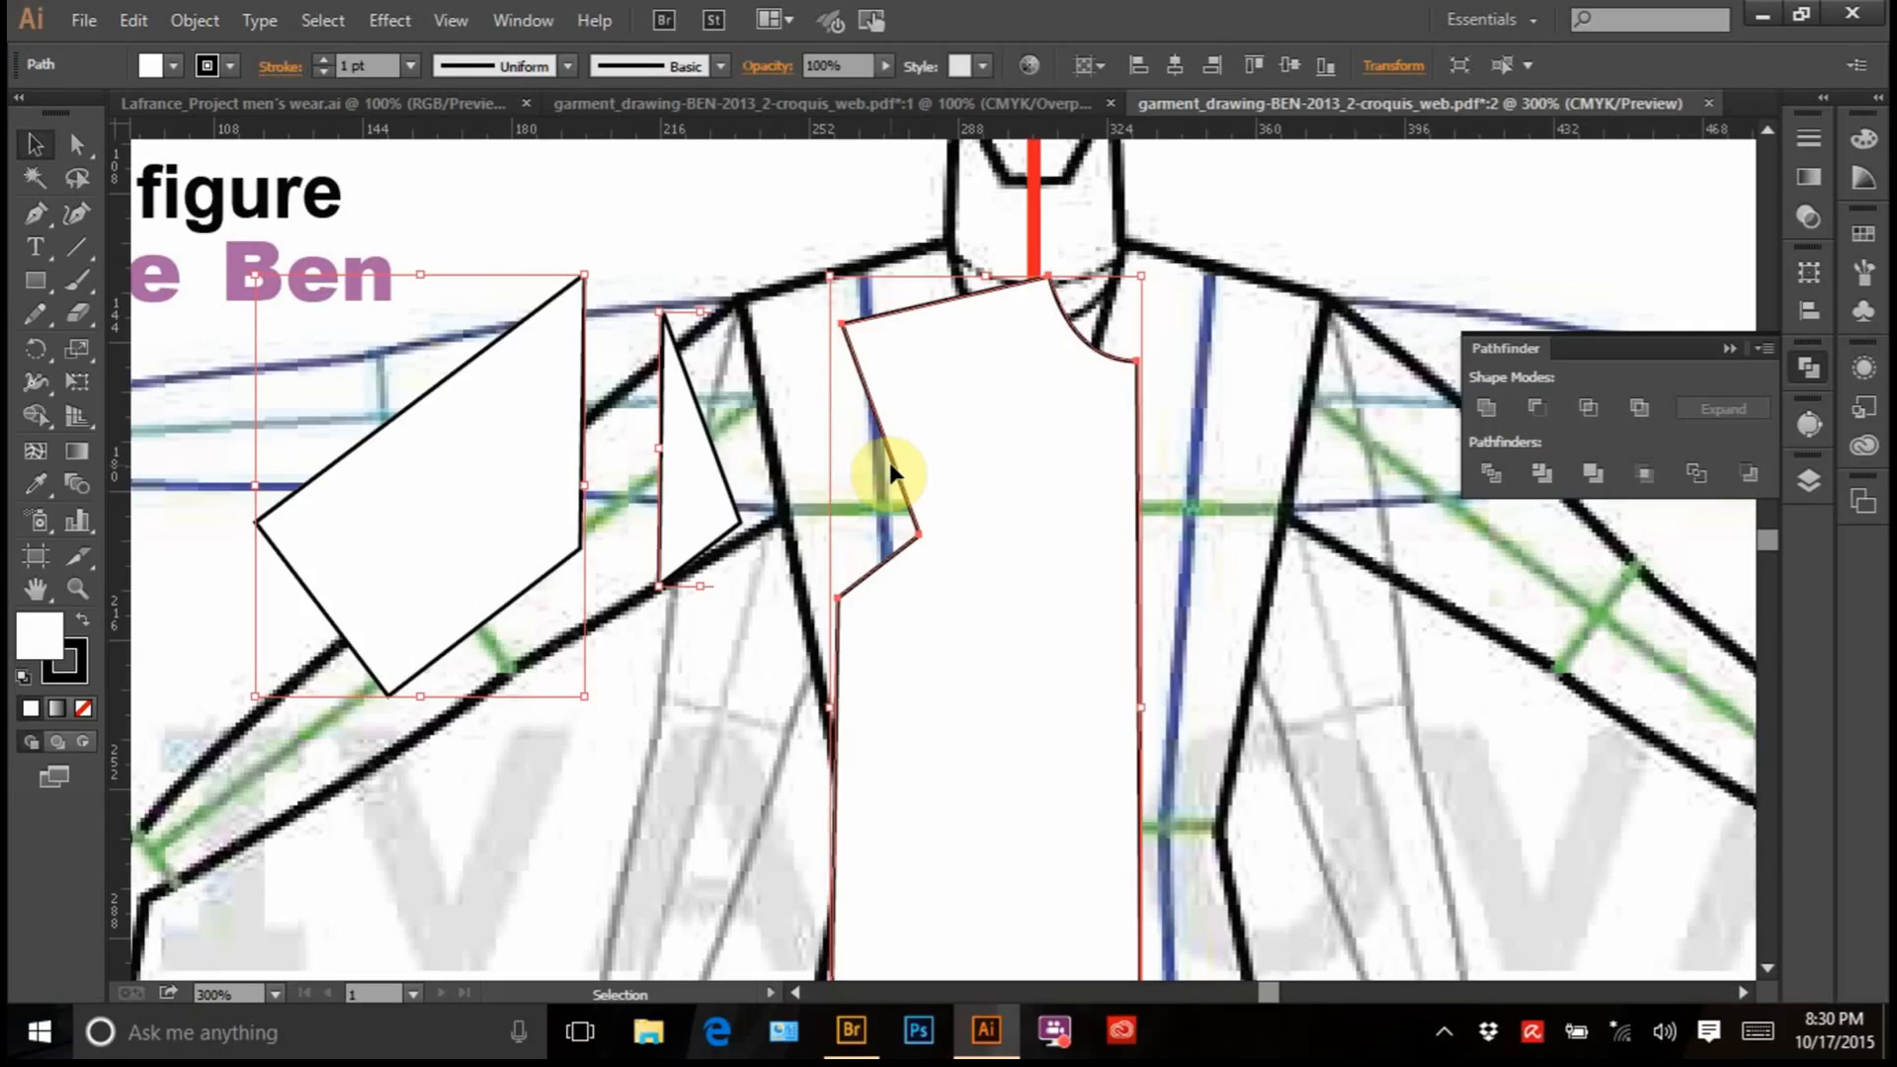
# Undo the moves of the sleeve, overlap and body pieces, and deselect everything
pyautogui.hotkey('ctrl', 'z')
pyautogui.hotkey('ctrl', 'z')
pyautogui.hotkey('ctrl', 'z')
pyautogui.hotkey('ctrl', 'z')
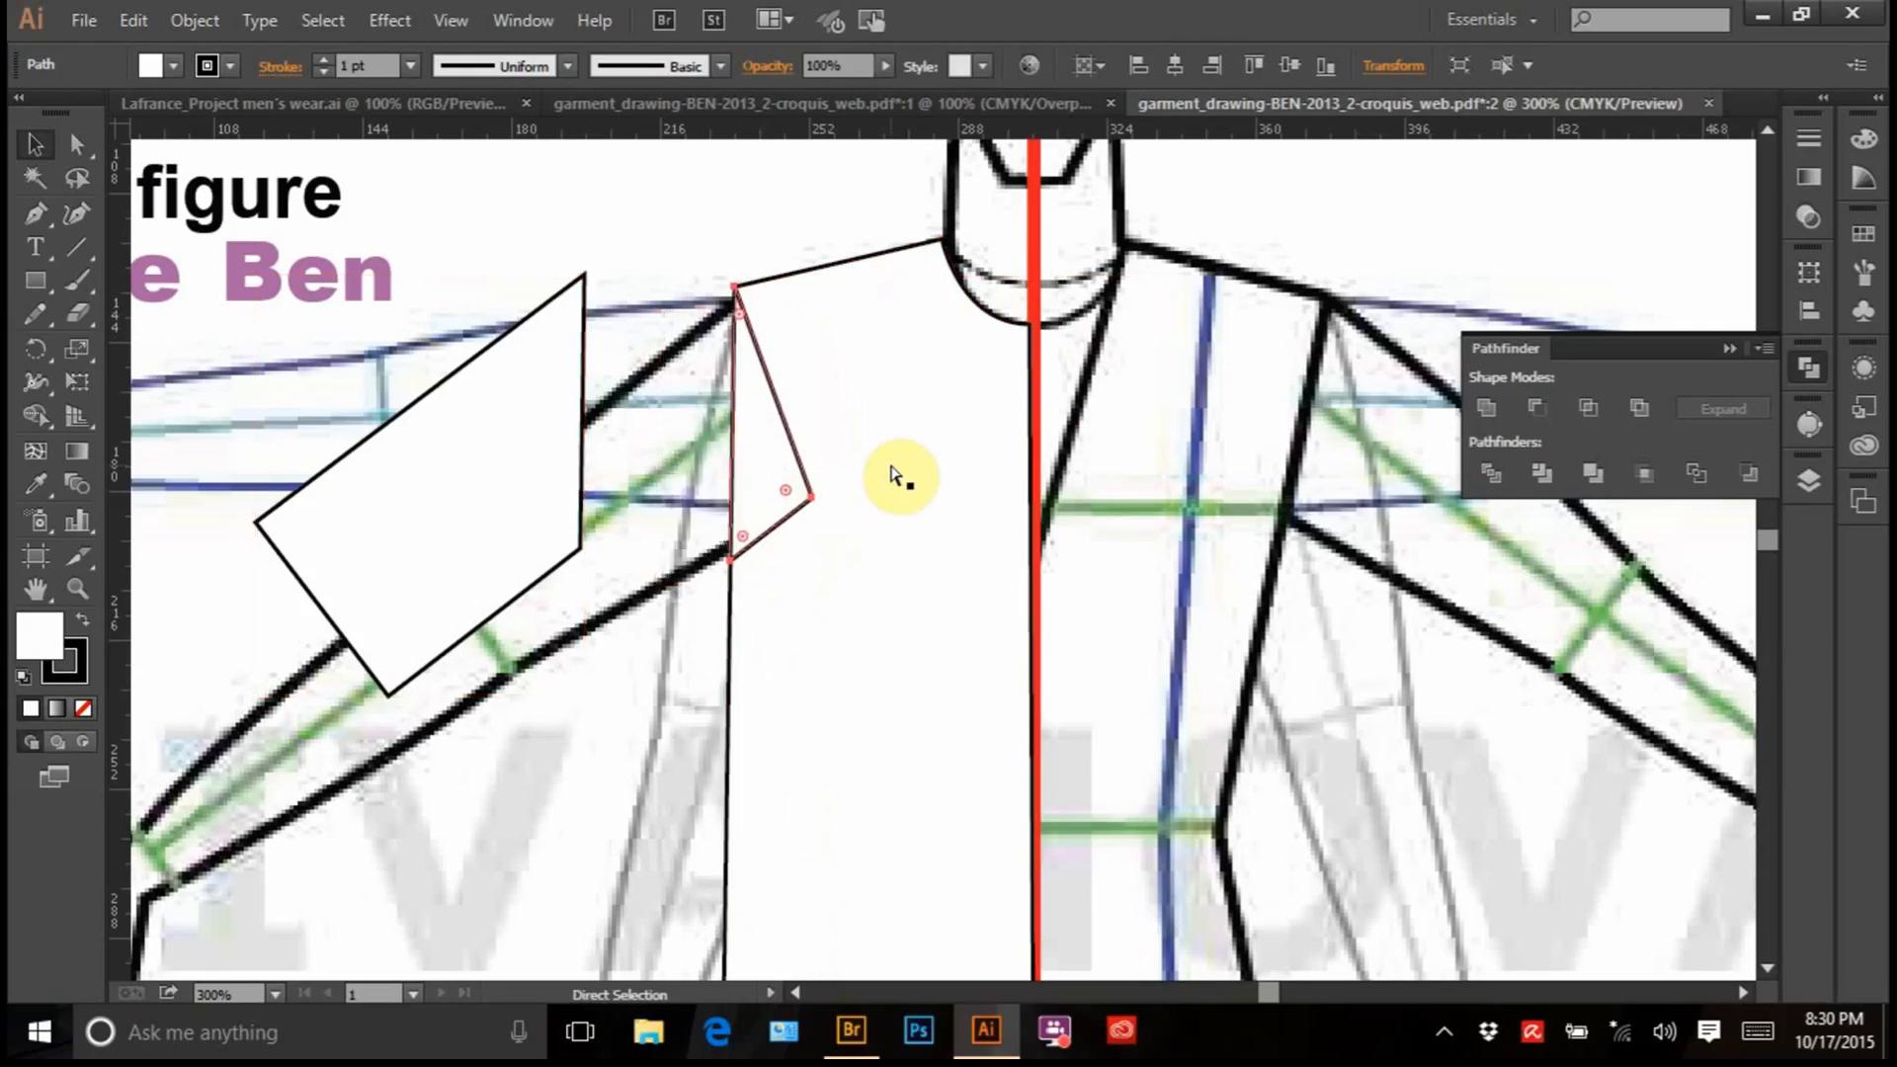
pyautogui.click(774, 224)
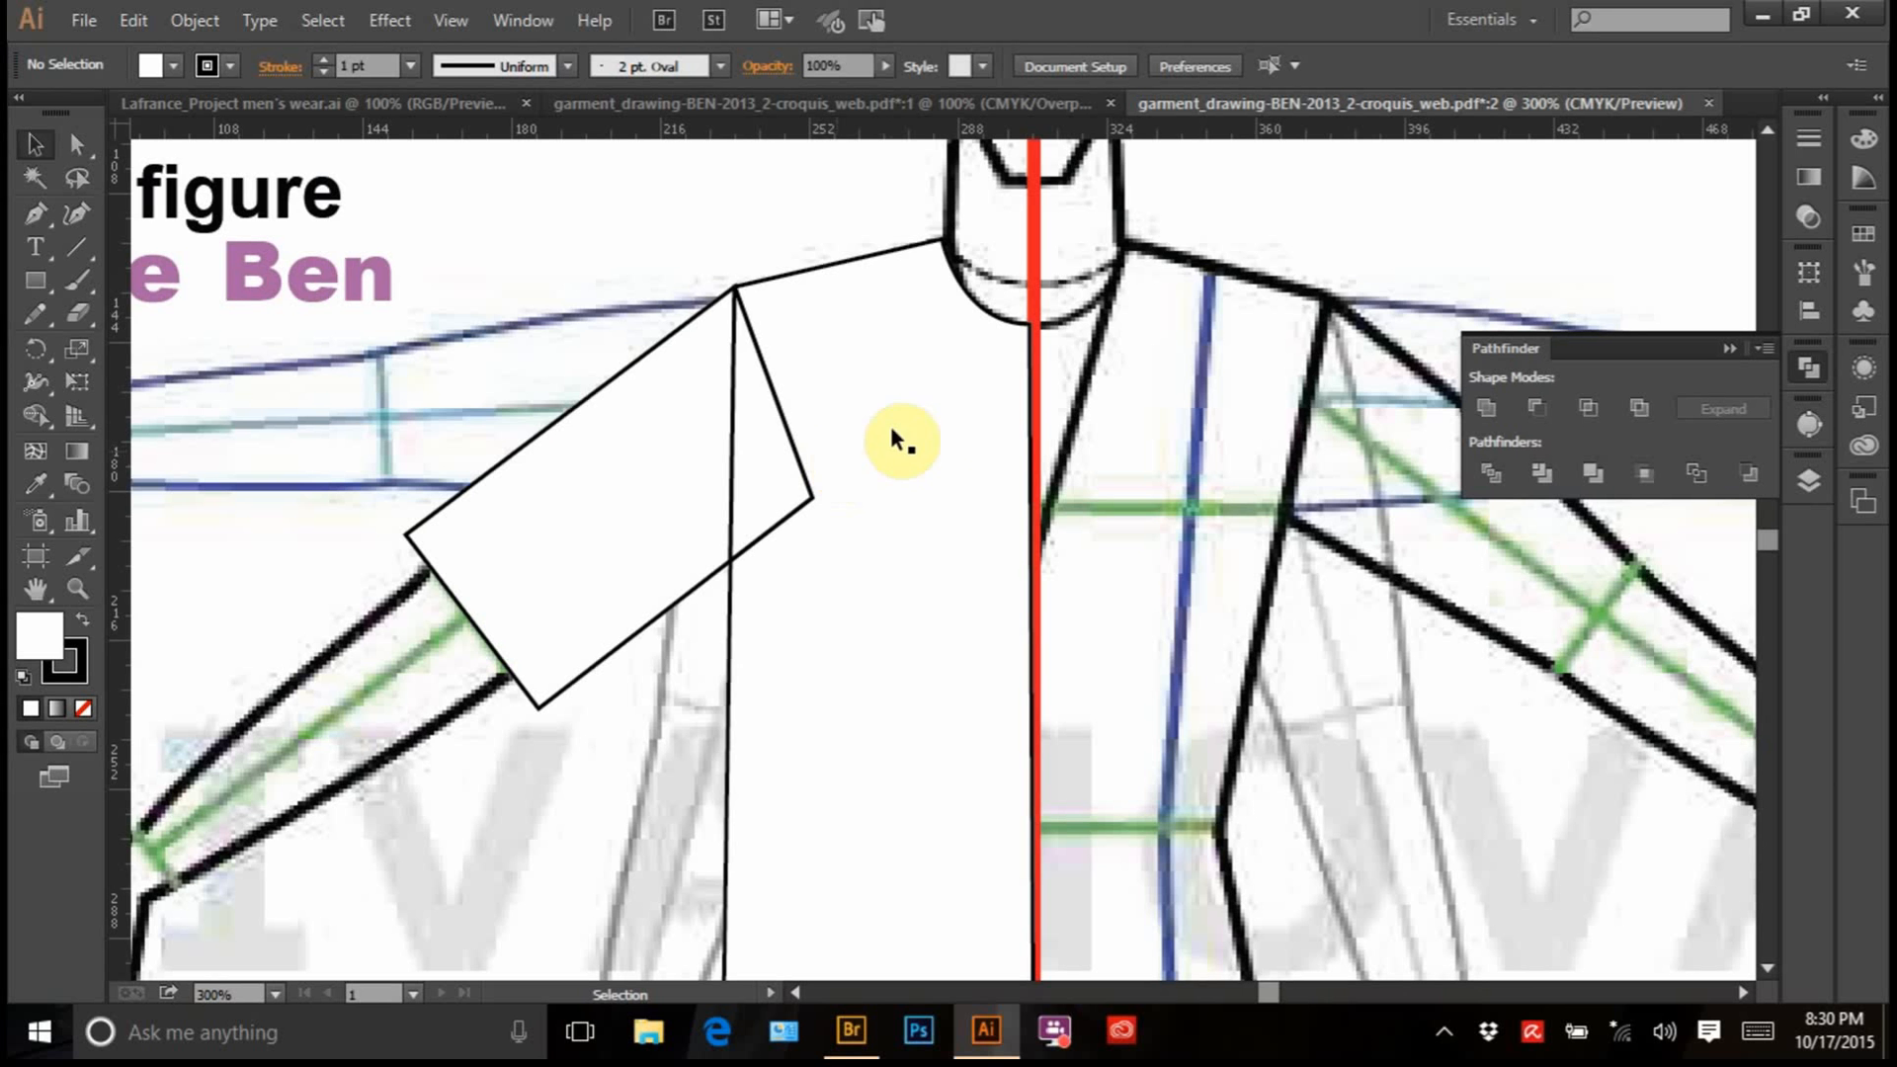
# Select the overlap piece together with the body piece and combine them with Pathfinder Merge
pyautogui.moveTo(909, 487); pyautogui.dragTo(921, 321)
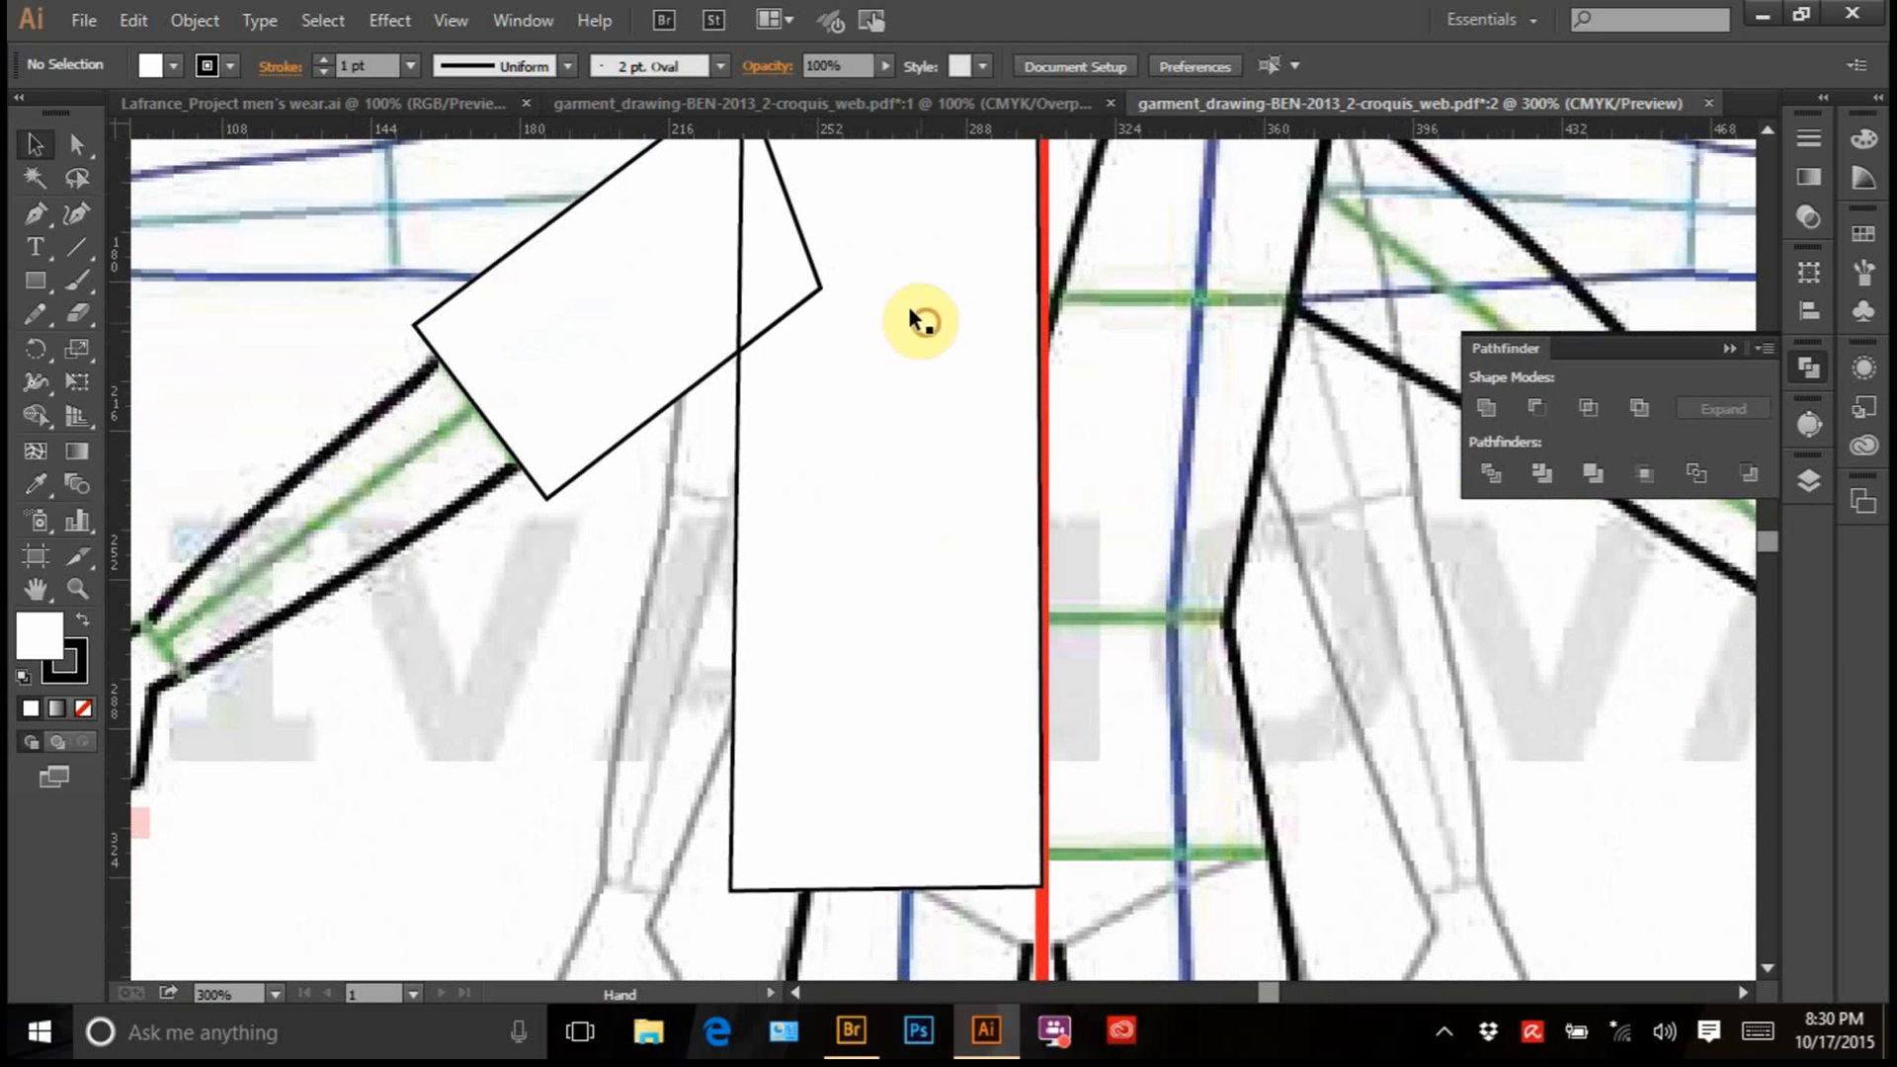
pyautogui.click(773, 285)
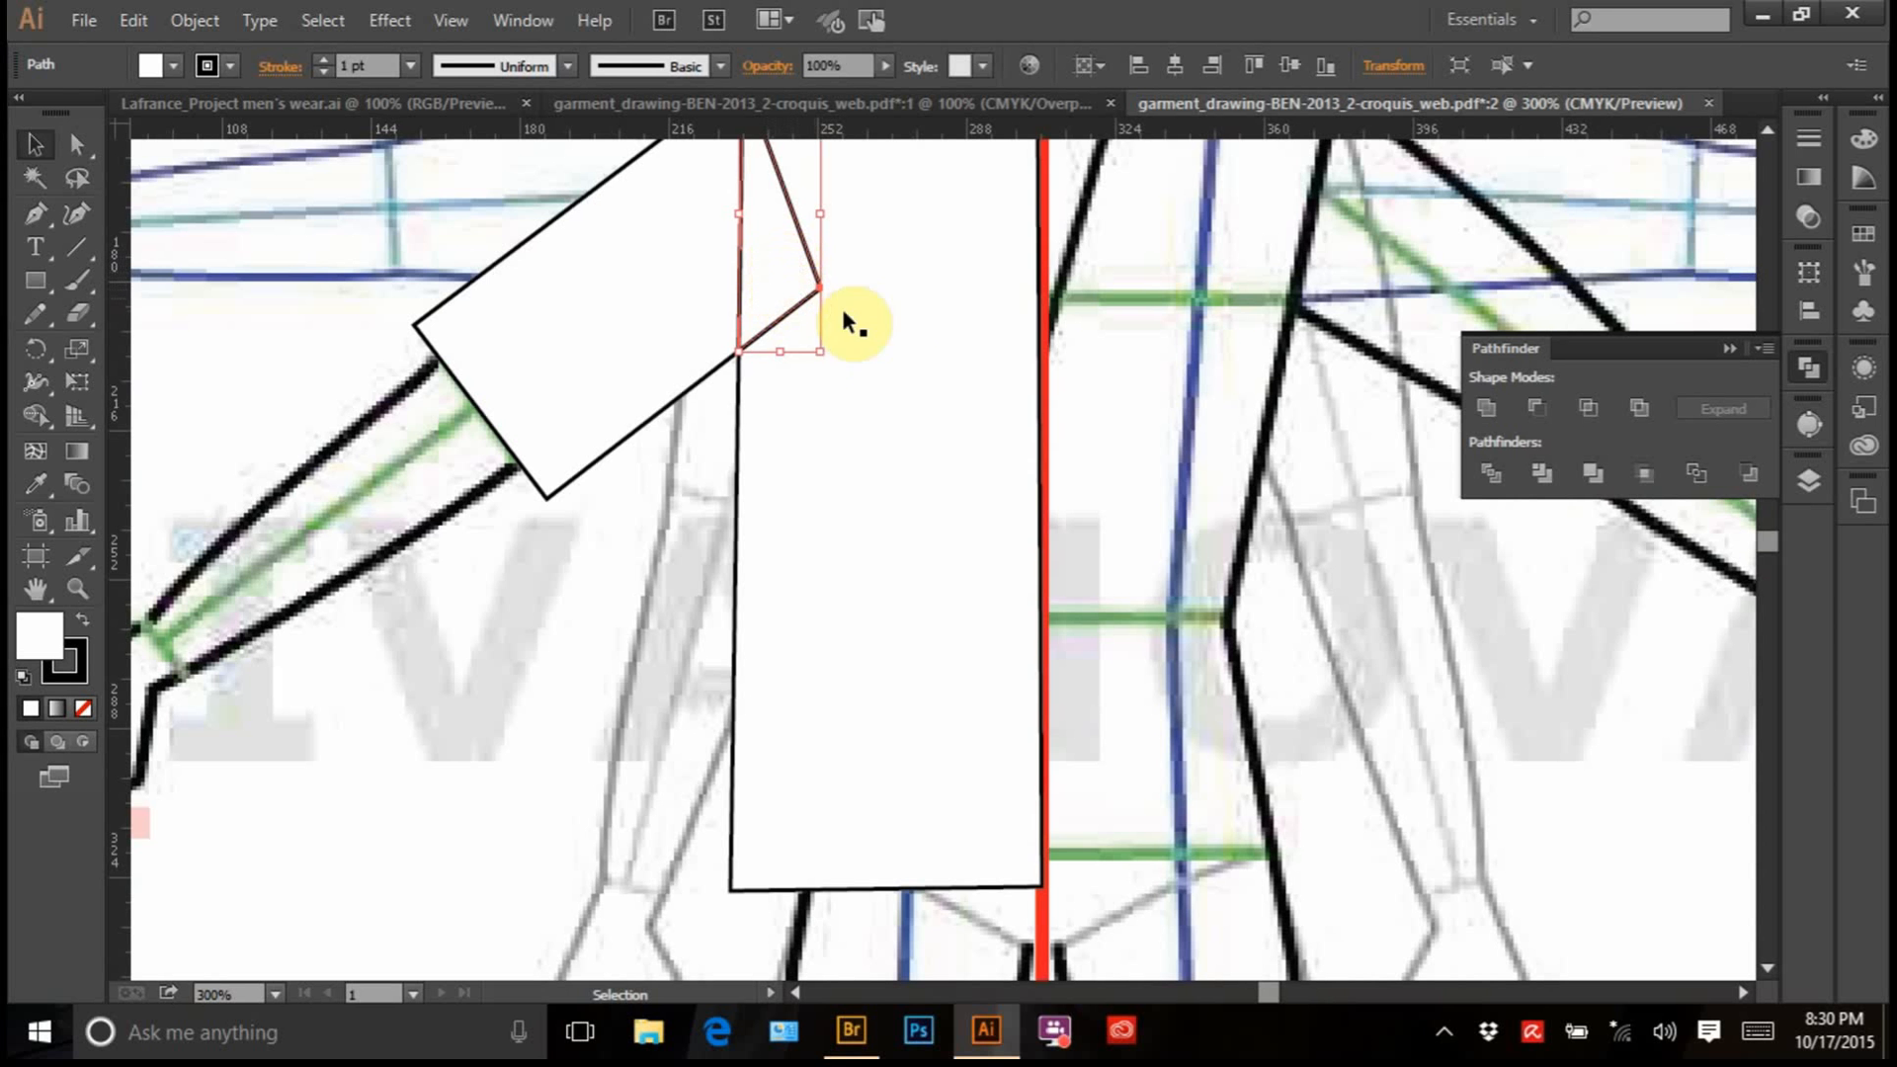
pyautogui.keyDown('shift'); pyautogui.click(902, 407); pyautogui.keyUp('shift')
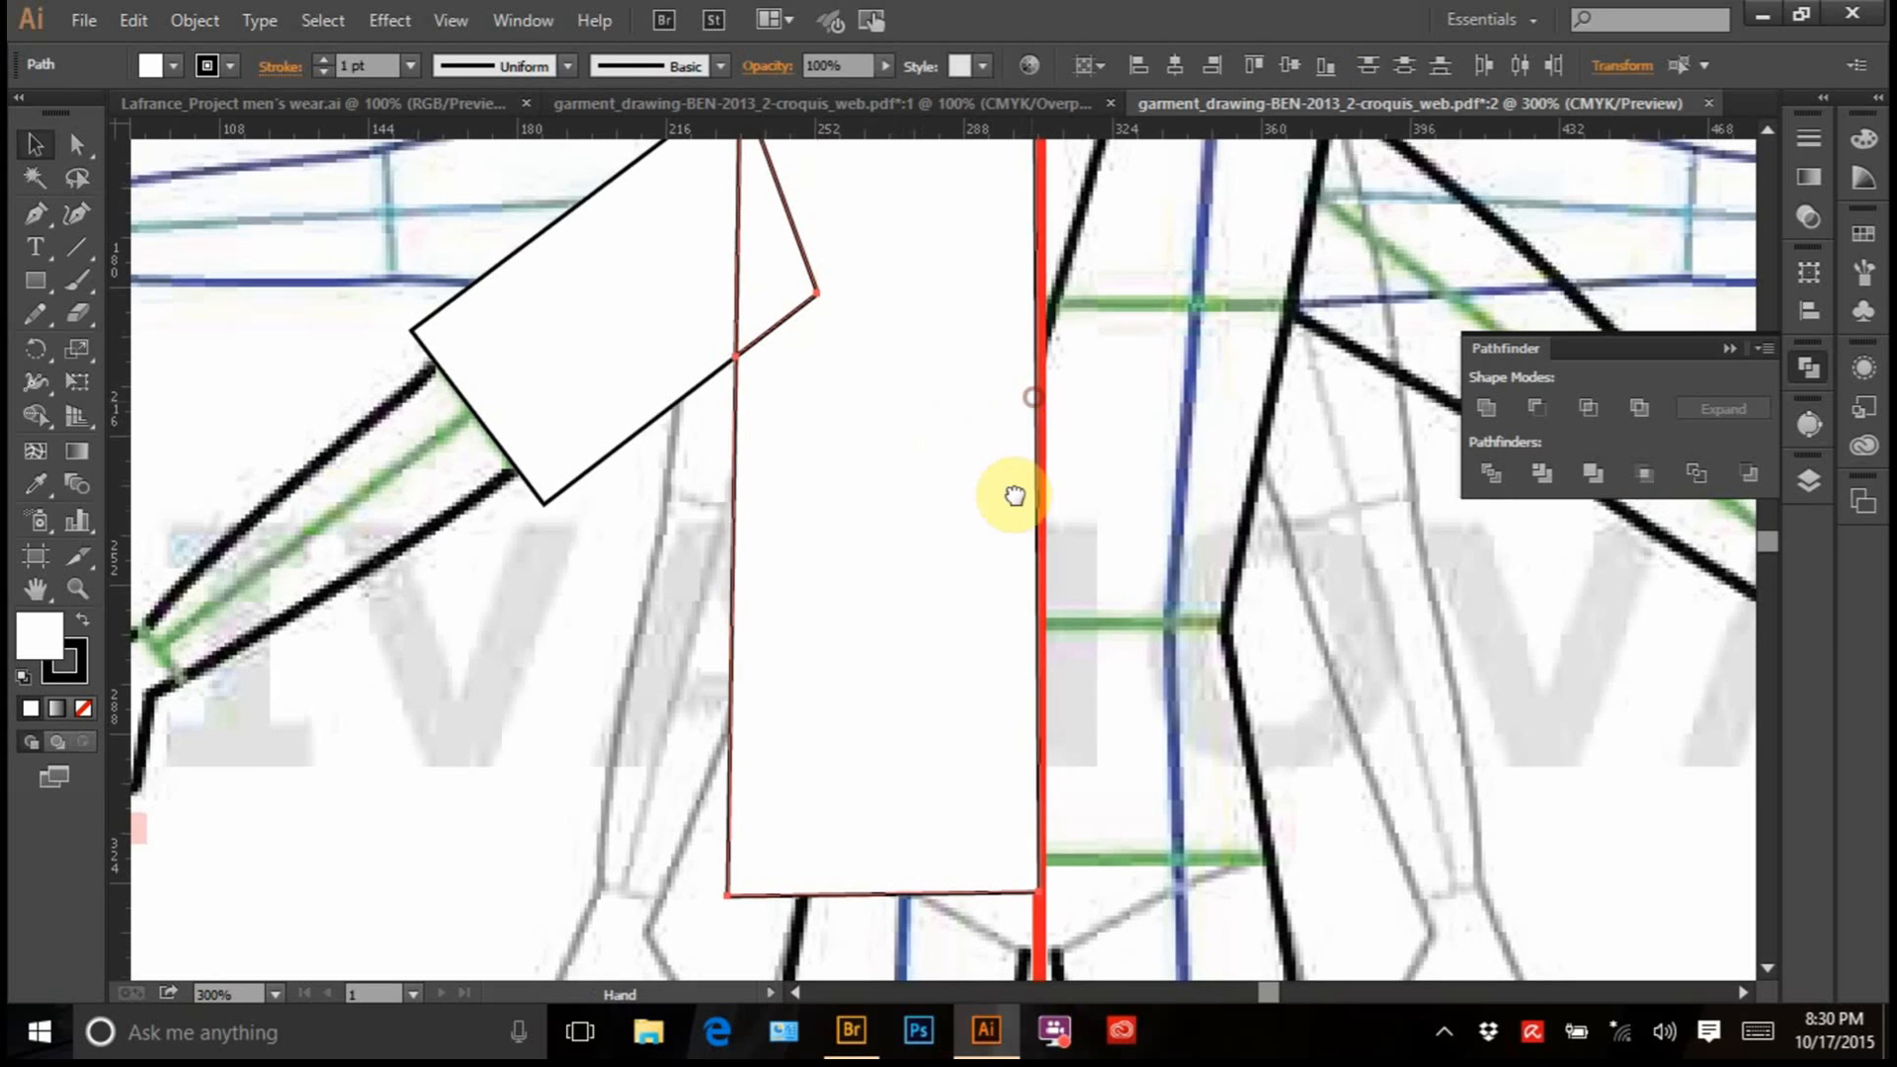
pyautogui.scroll(3, 1012, 495)
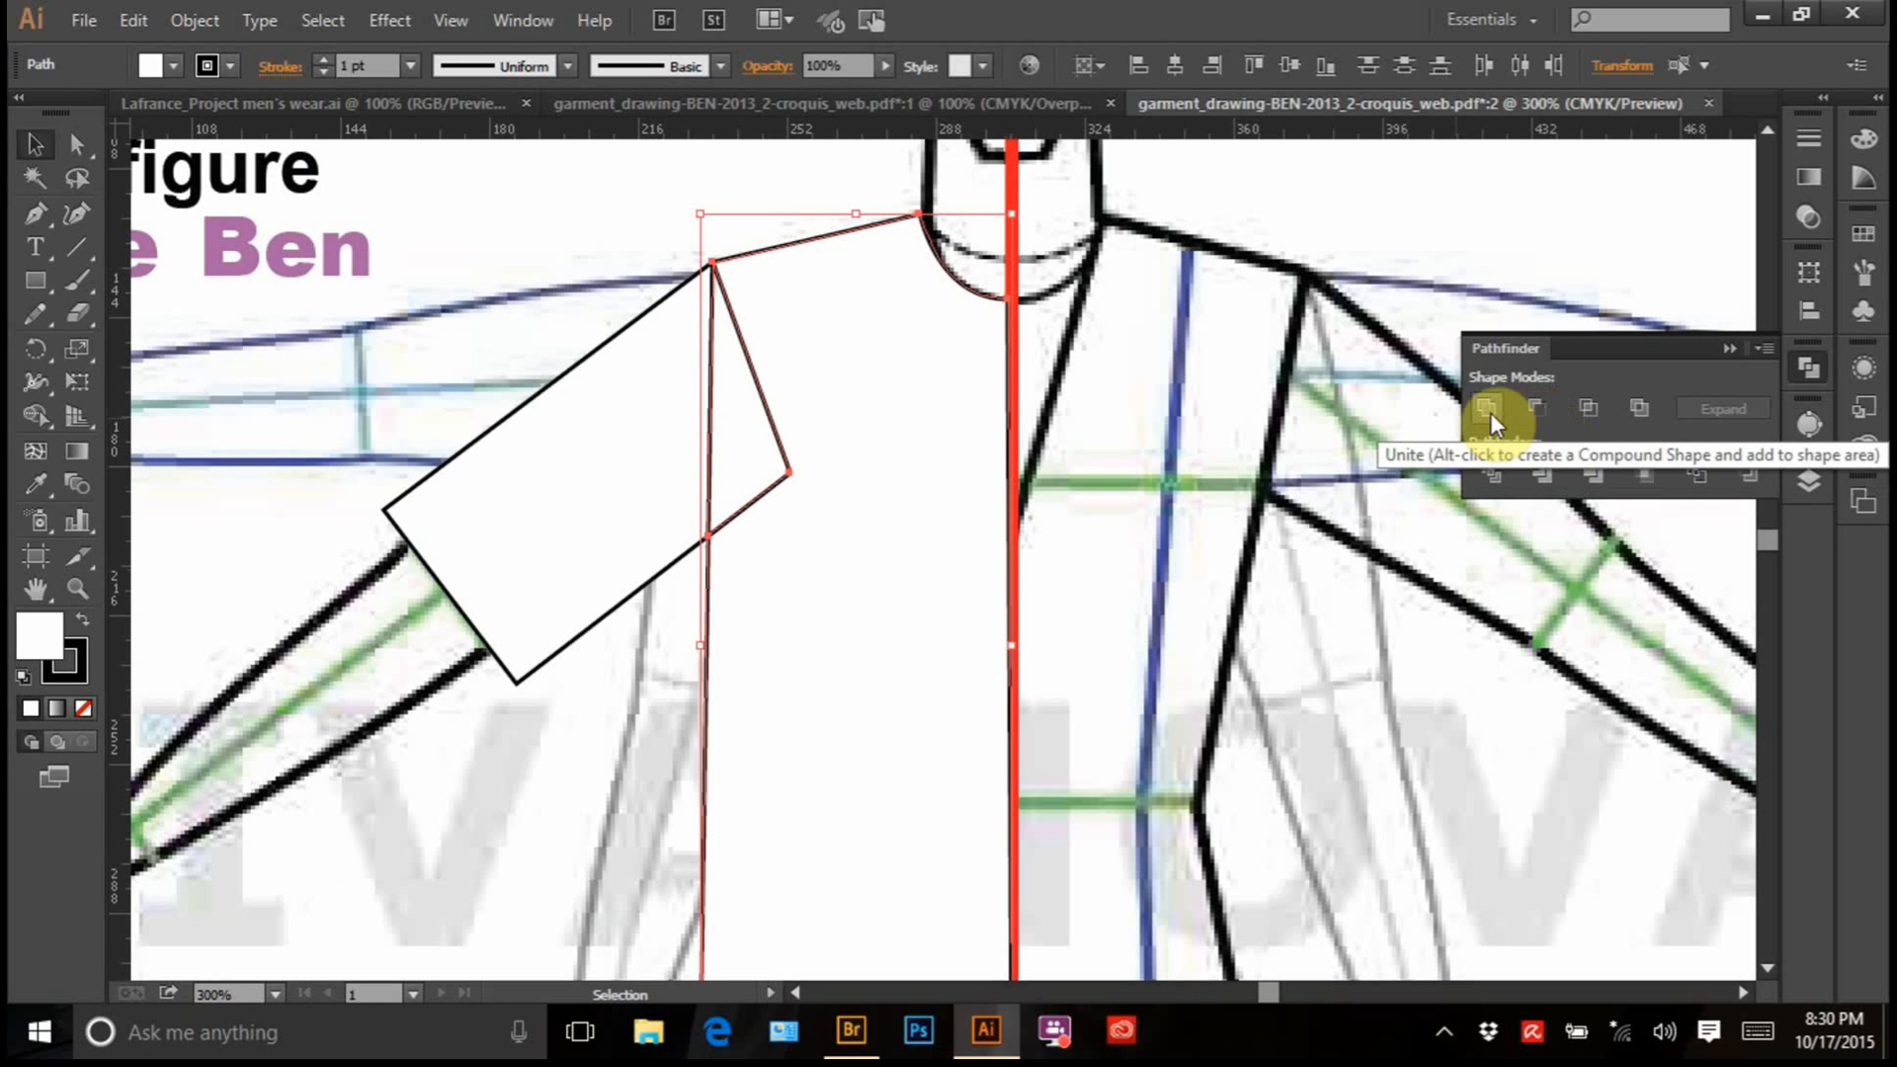
pyautogui.click(1600, 483)
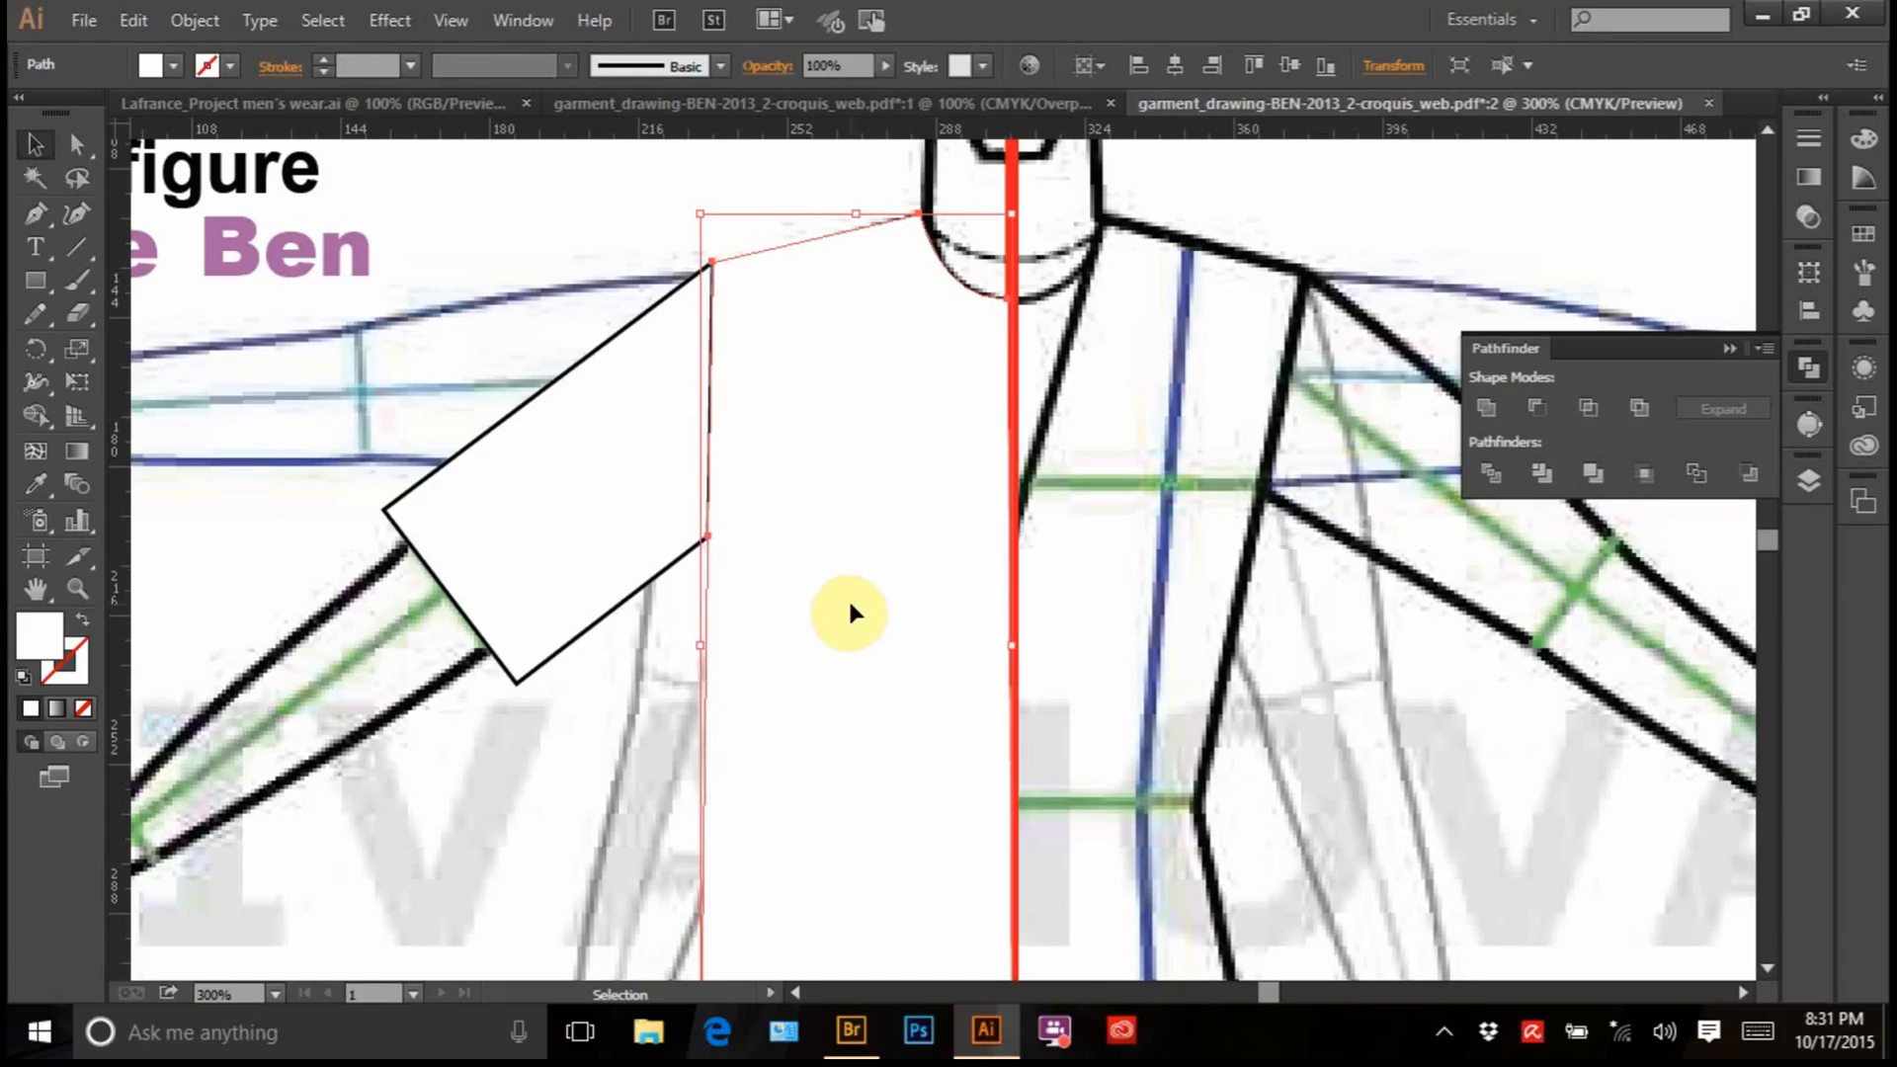
# Undo the Merge, ungrouping and Divide, restoring the original overlapping body and sleeve
pyautogui.hotkey('ctrl', '-')
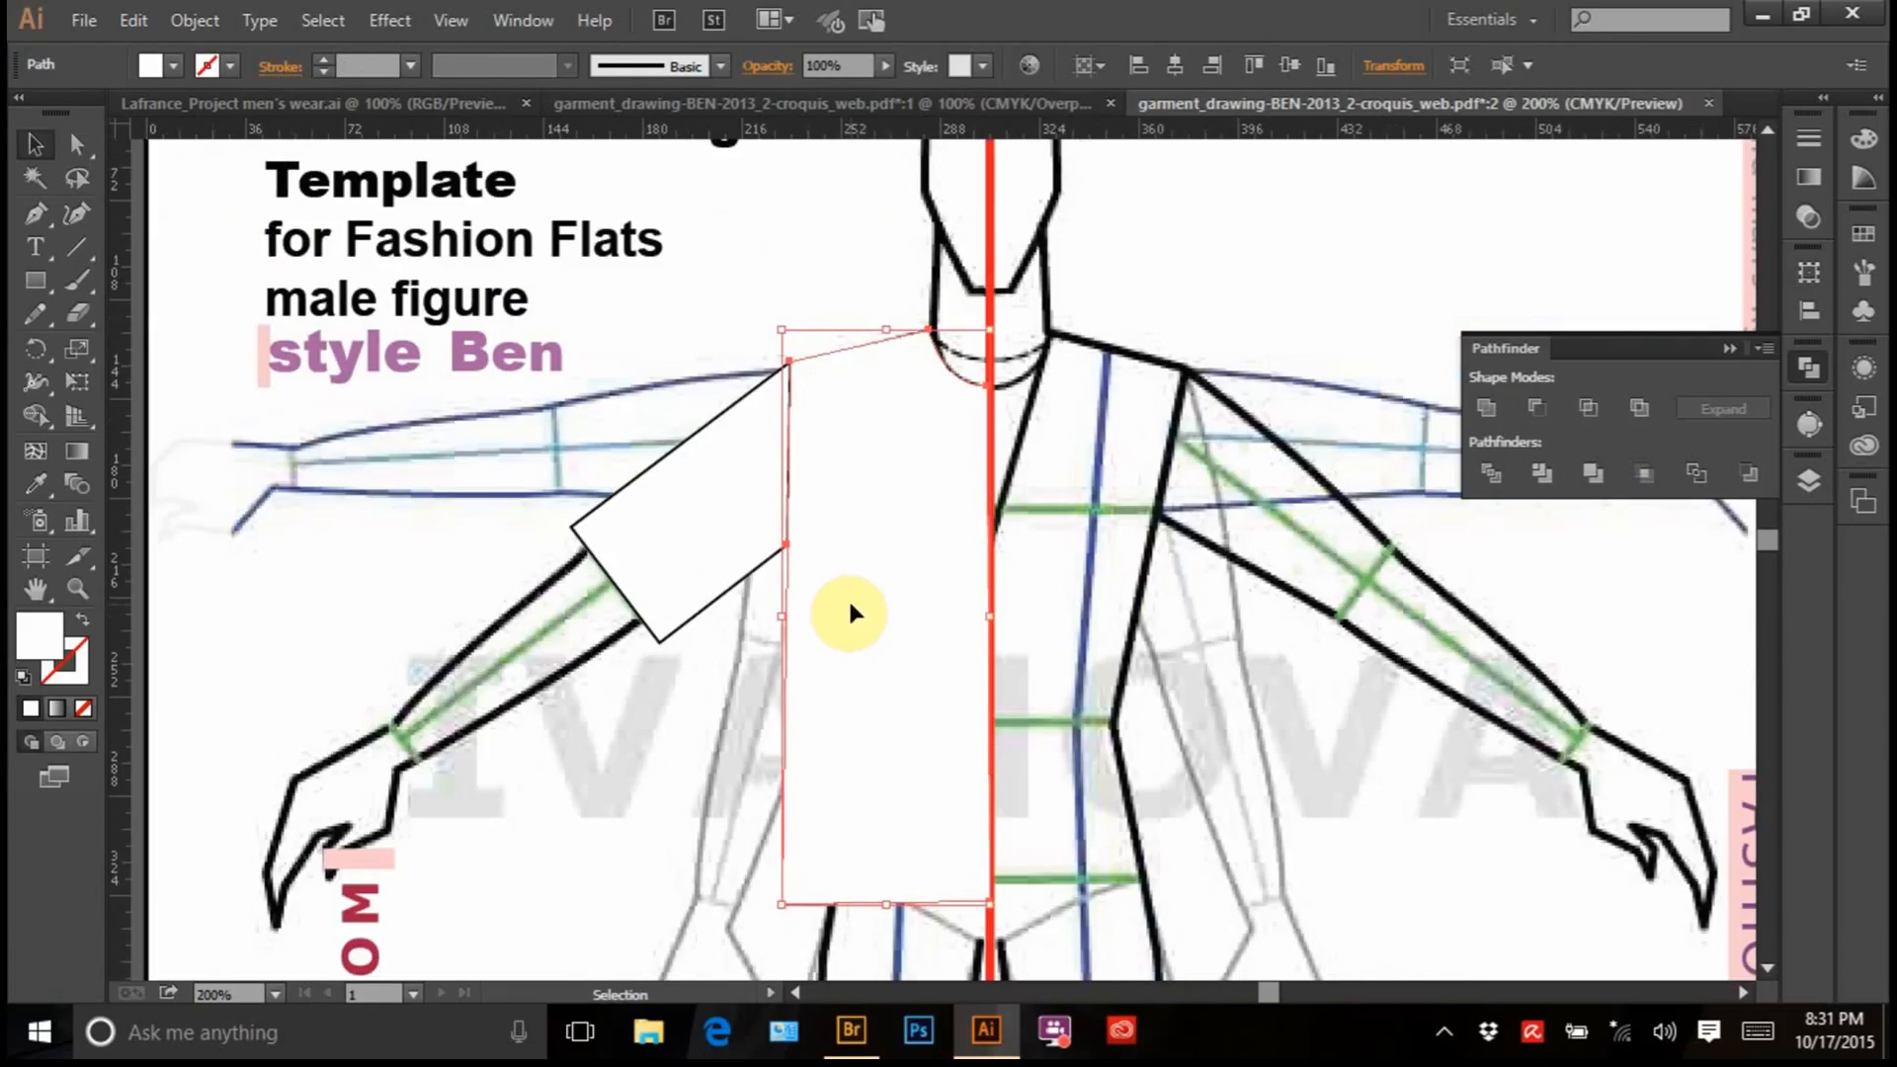
pyautogui.press('a')
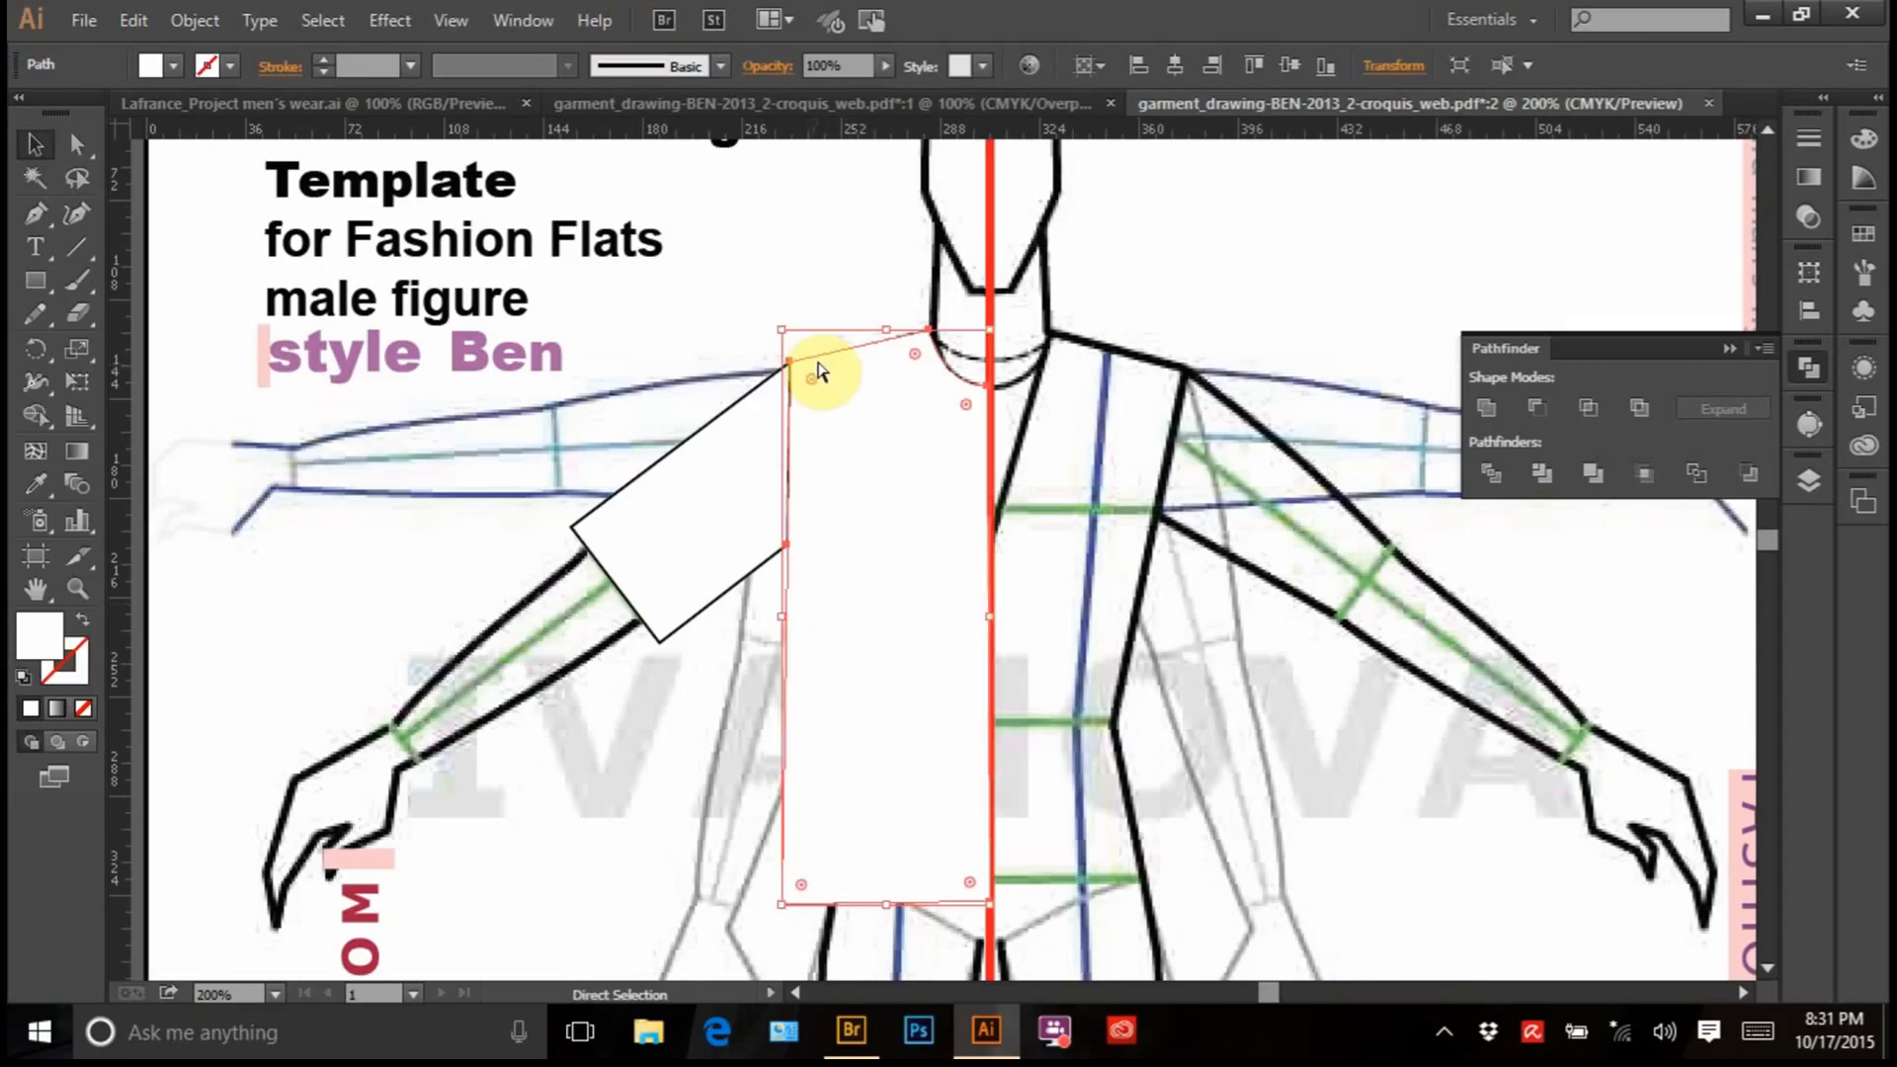
pyautogui.click(817, 365)
pyautogui.click(827, 359)
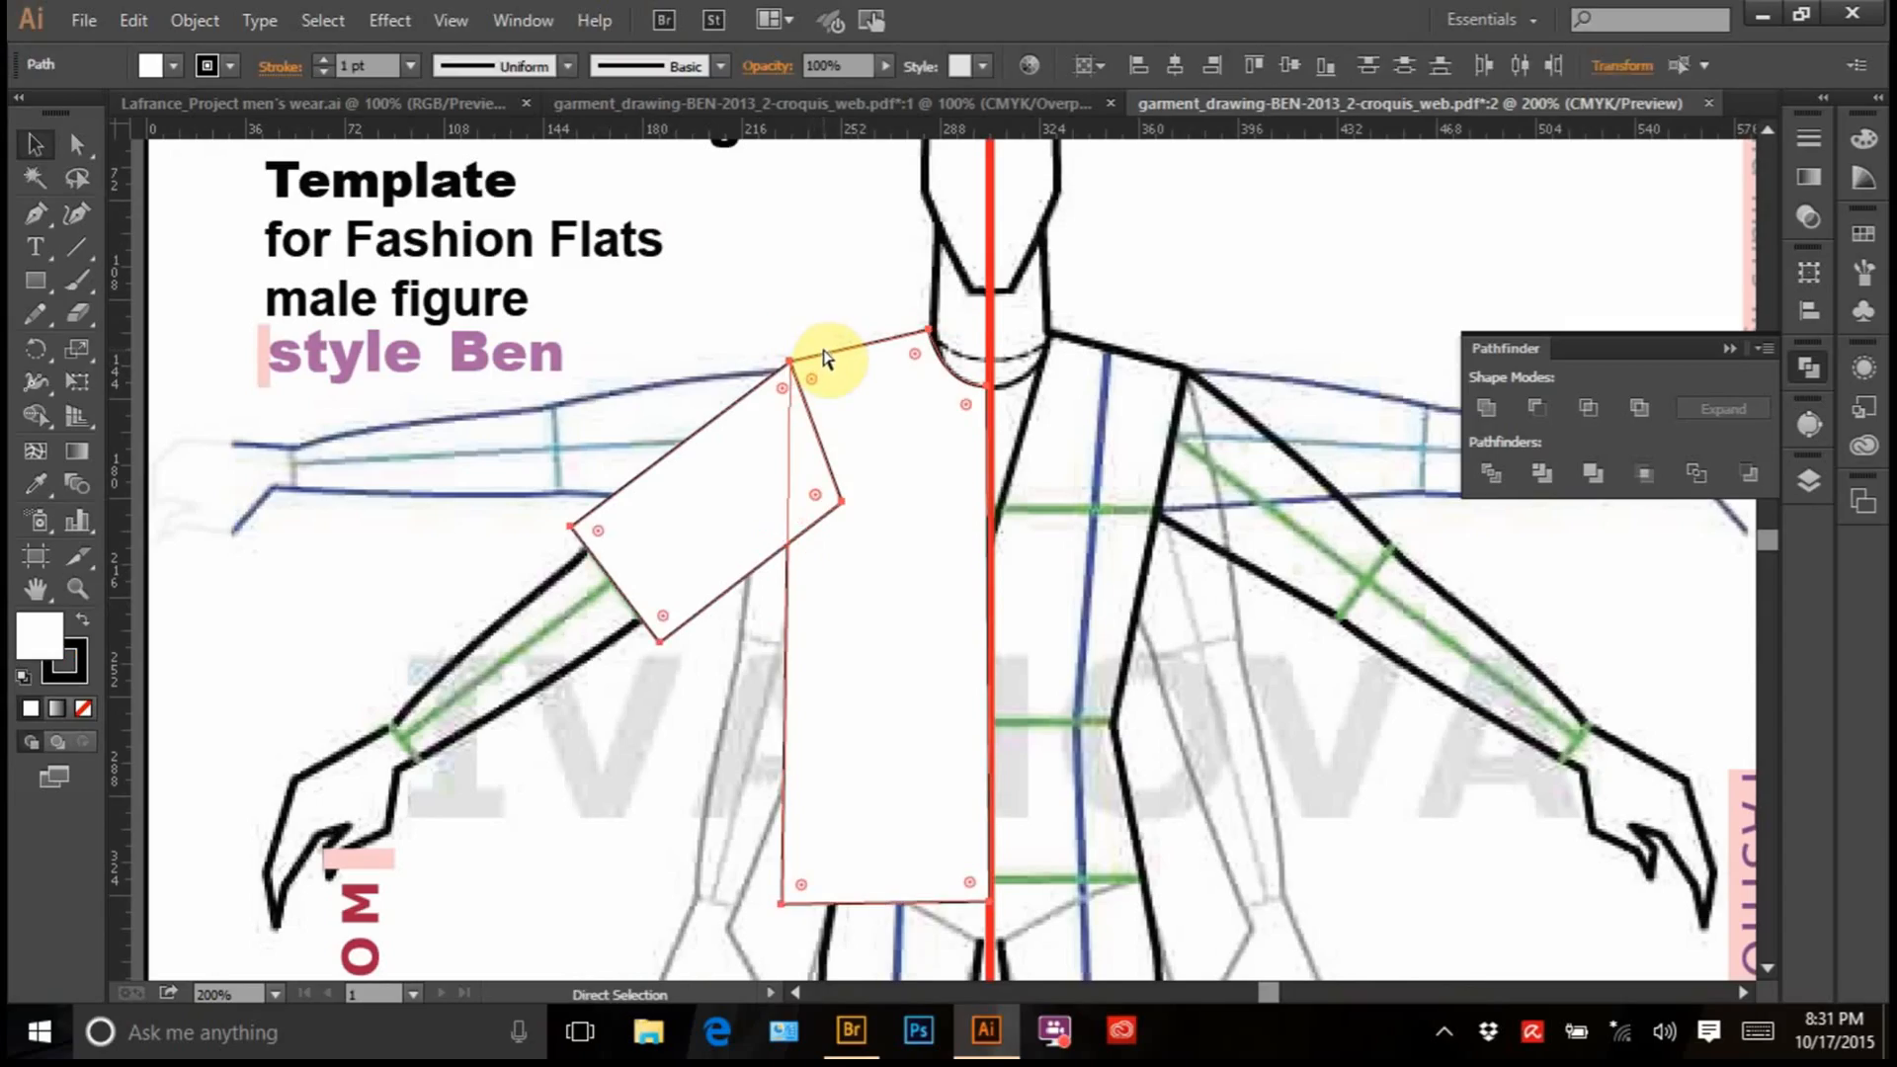
# Select the body and sleeve, split them with Pathfinder Divide, and ungroup the pieces
pyautogui.keyDown('ctrl'); pyautogui.click(826, 355); pyautogui.keyUp('ctrl')
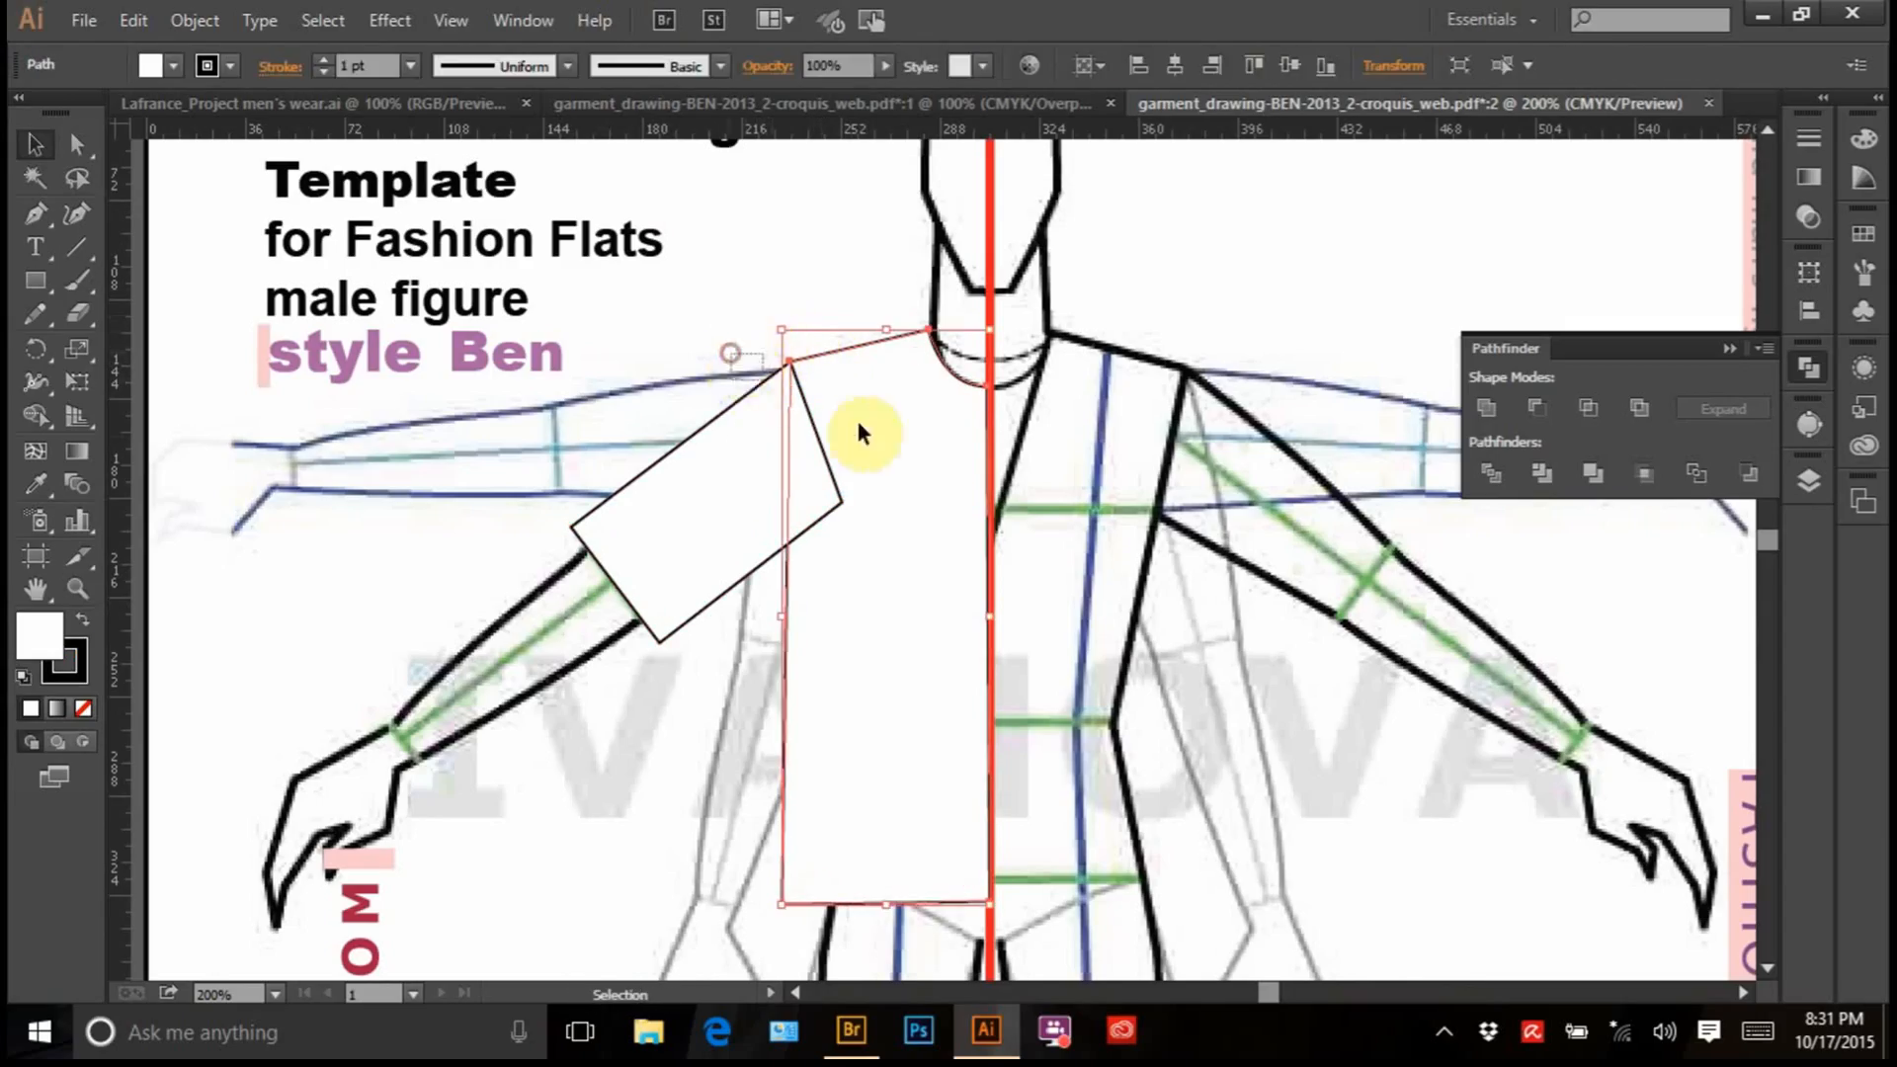
pyautogui.keyDown('shift'); pyautogui.click(834, 442); pyautogui.keyUp('shift')
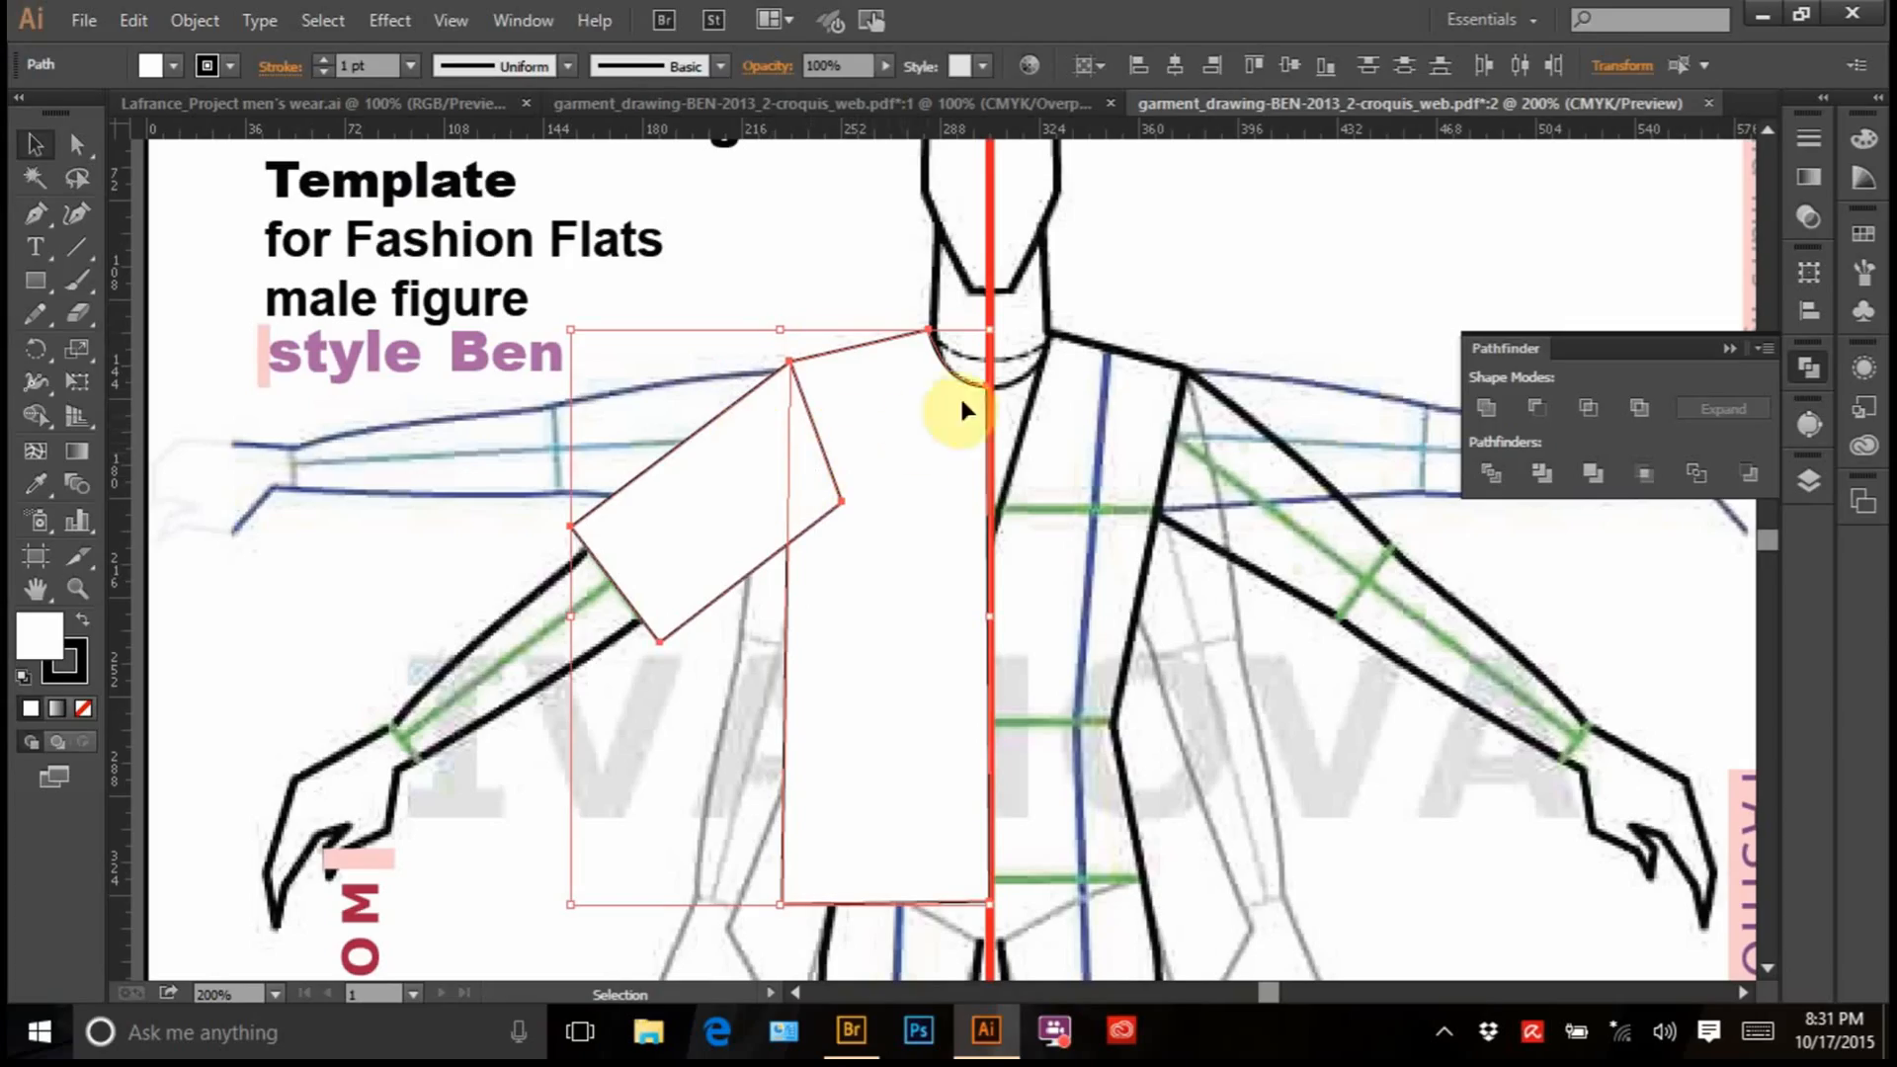
pyautogui.click(1491, 474)
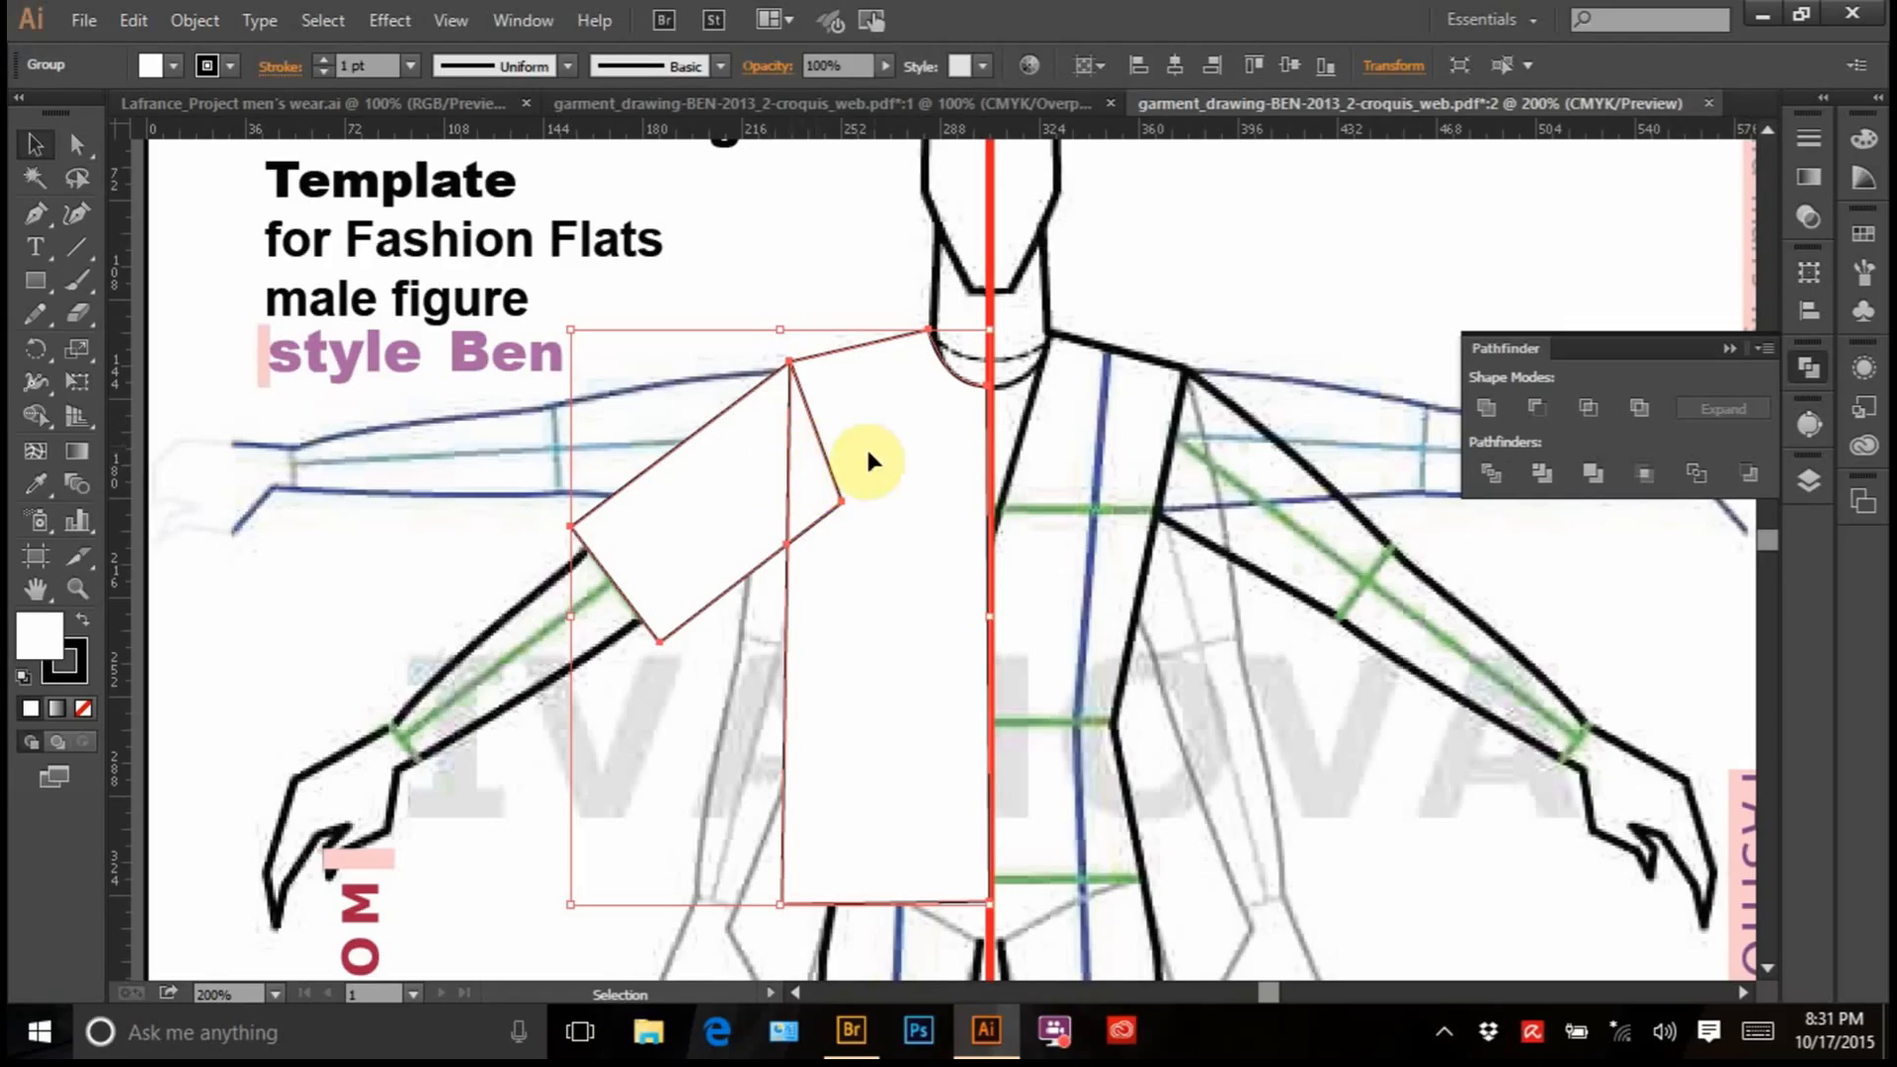
pyautogui.rightClick(871, 396)
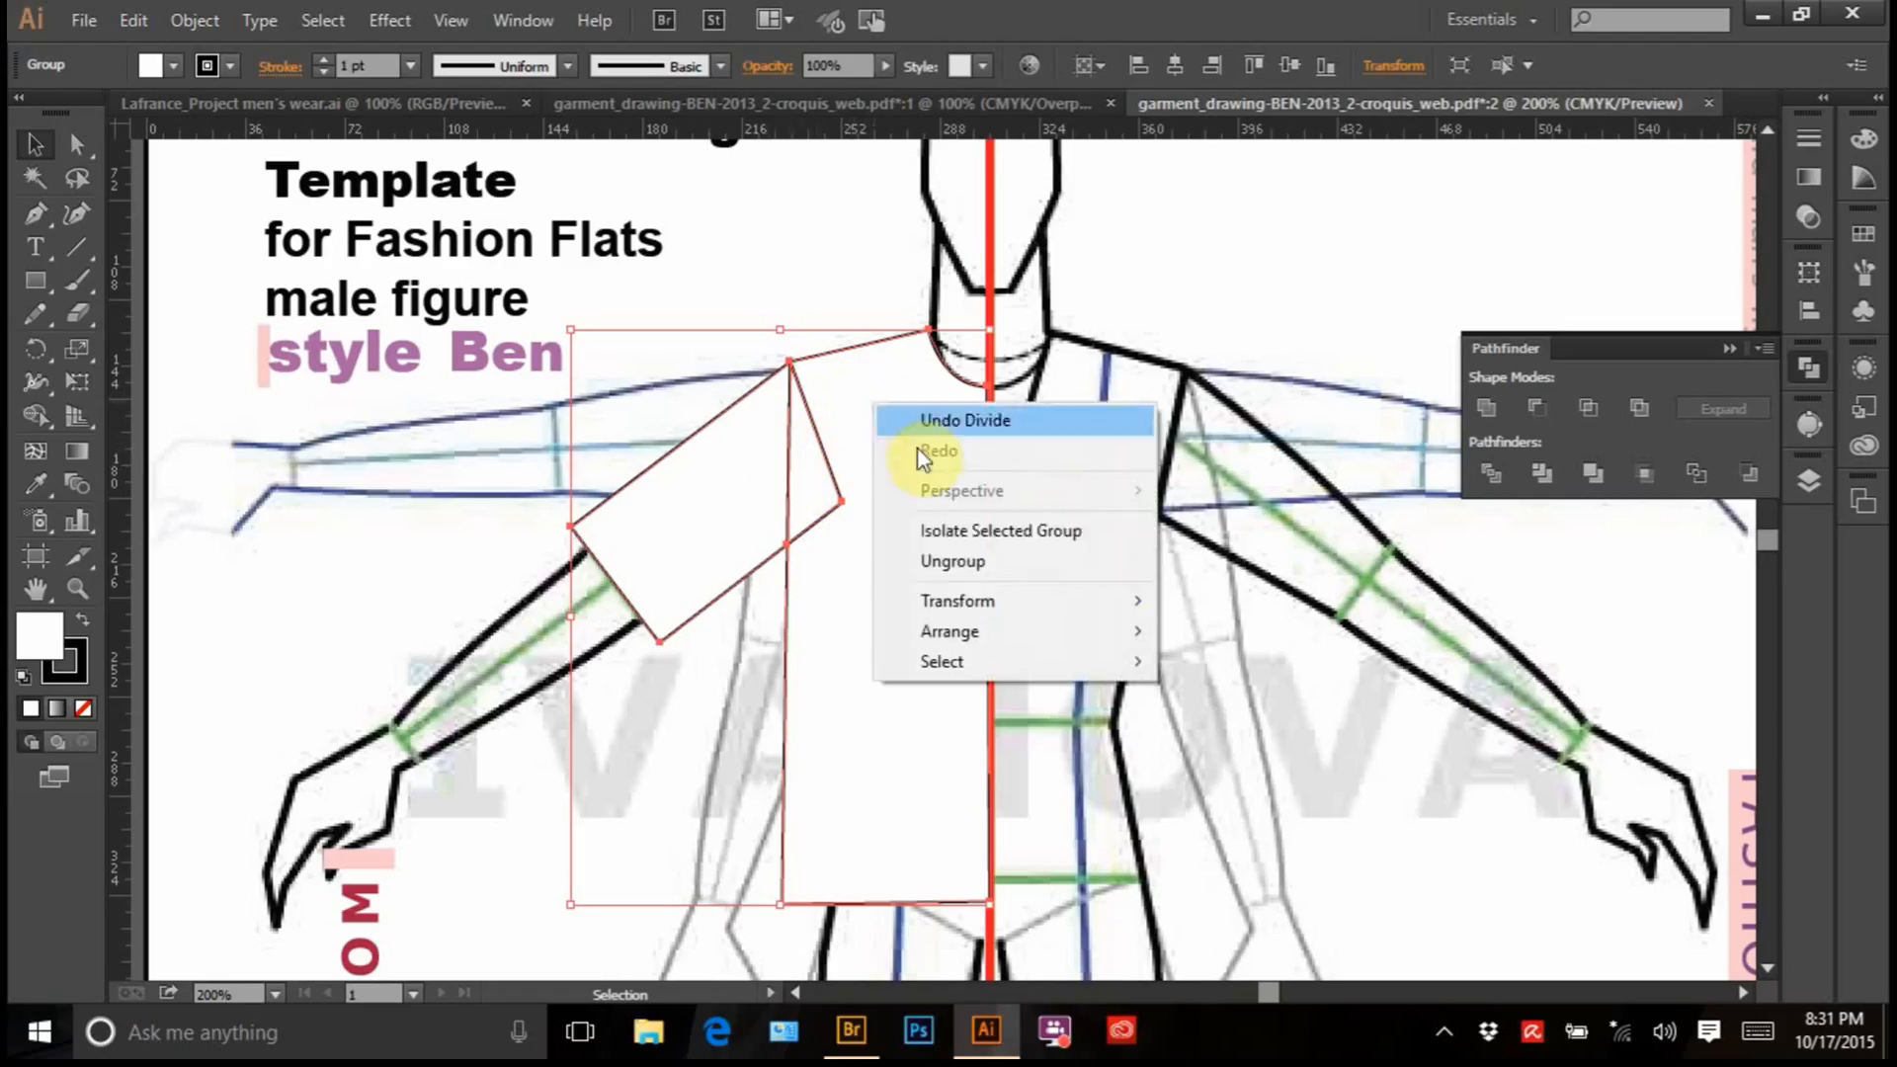
pyautogui.click(954, 563)
pyautogui.click(1073, 478)
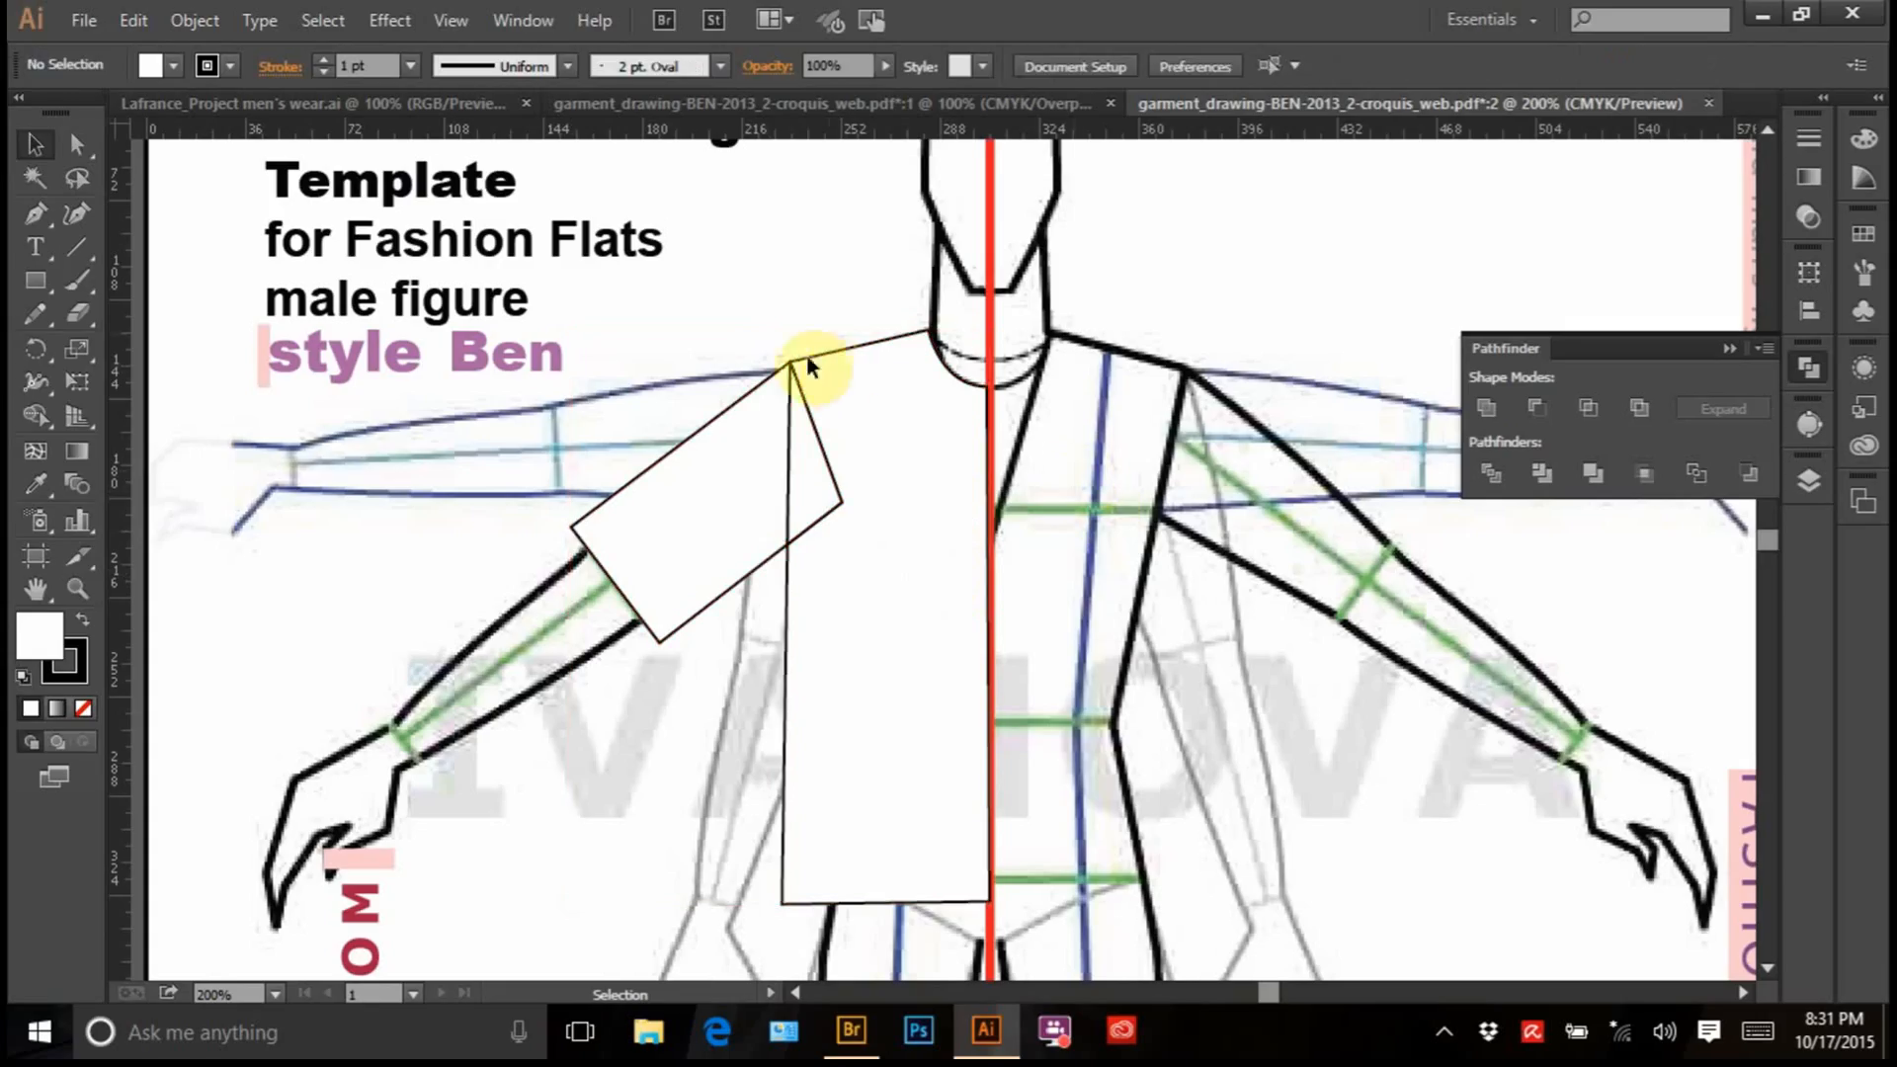
# Merge the armhole overlap piece into the body piece with Pathfinder, leaving the sleeve piece separate
pyautogui.click(709, 490)
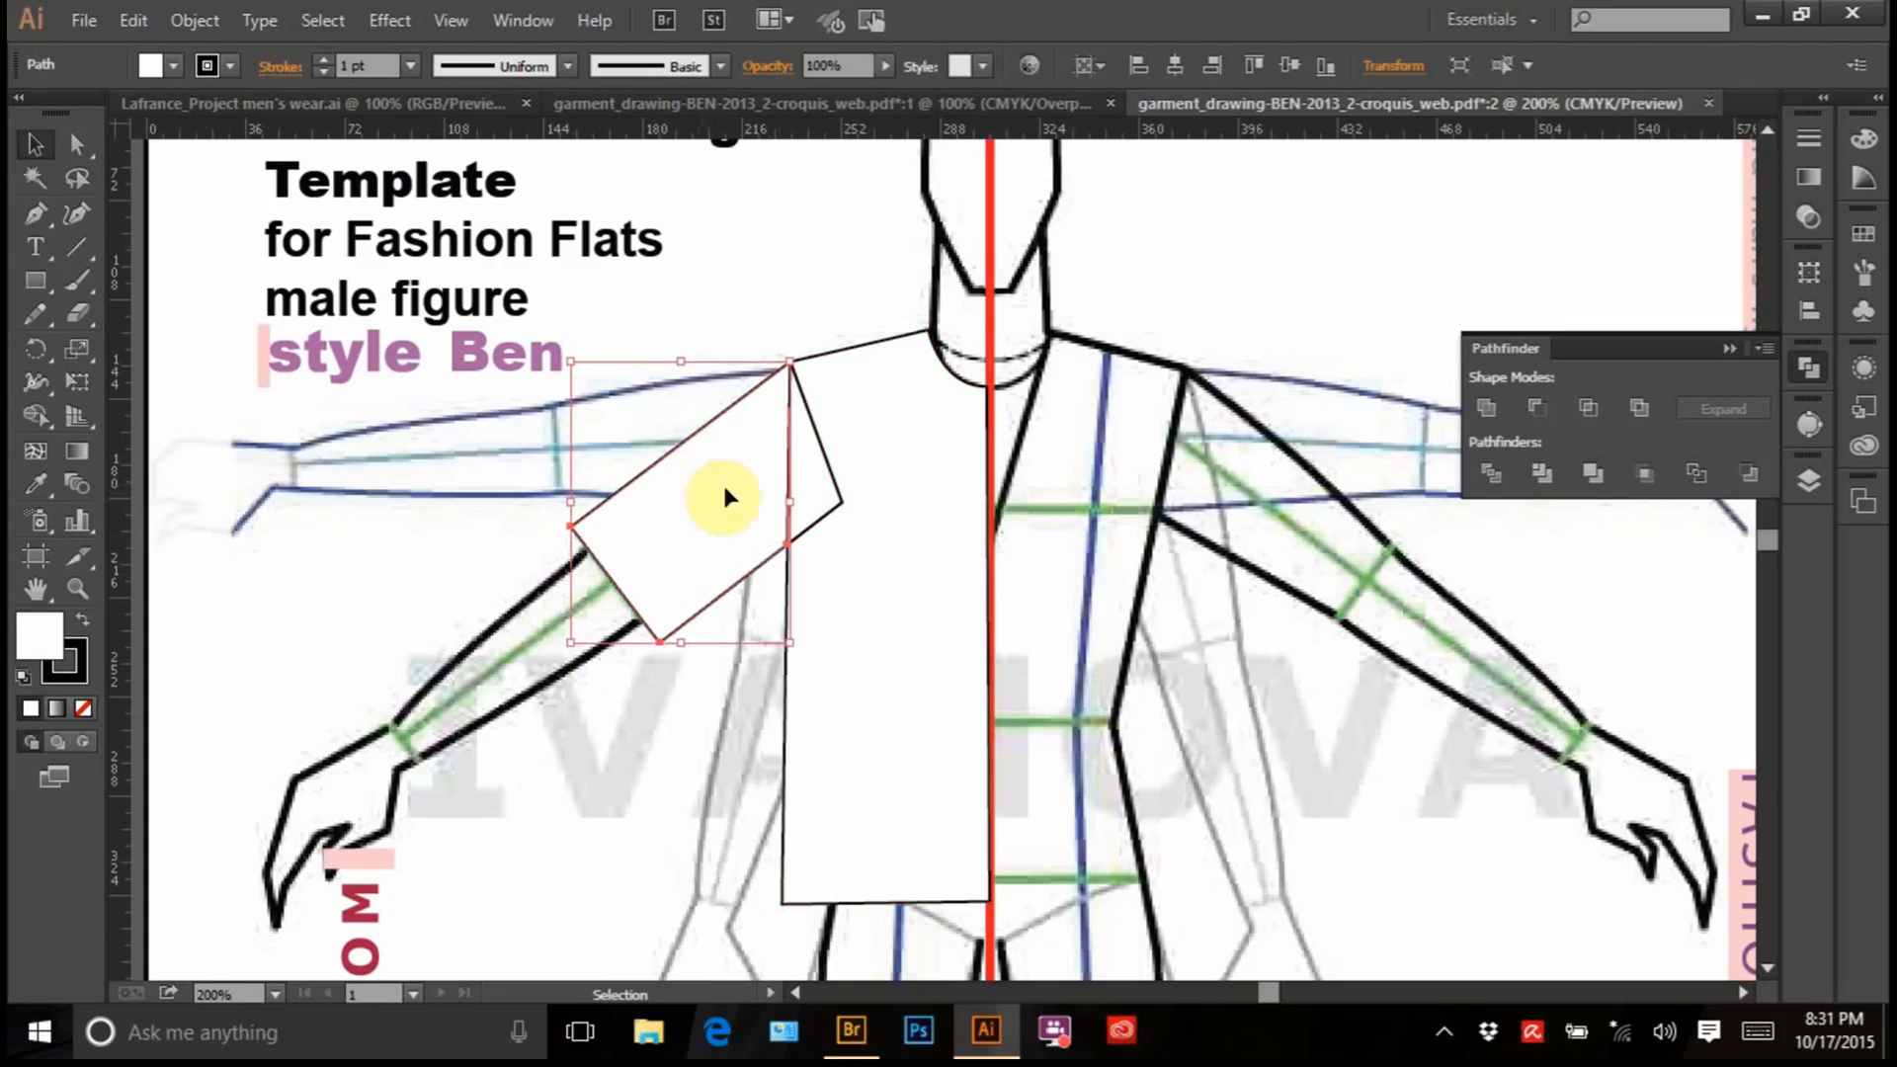
pyautogui.moveTo(1090, 540); pyautogui.dragTo(816, 452)
pyautogui.click(855, 345)
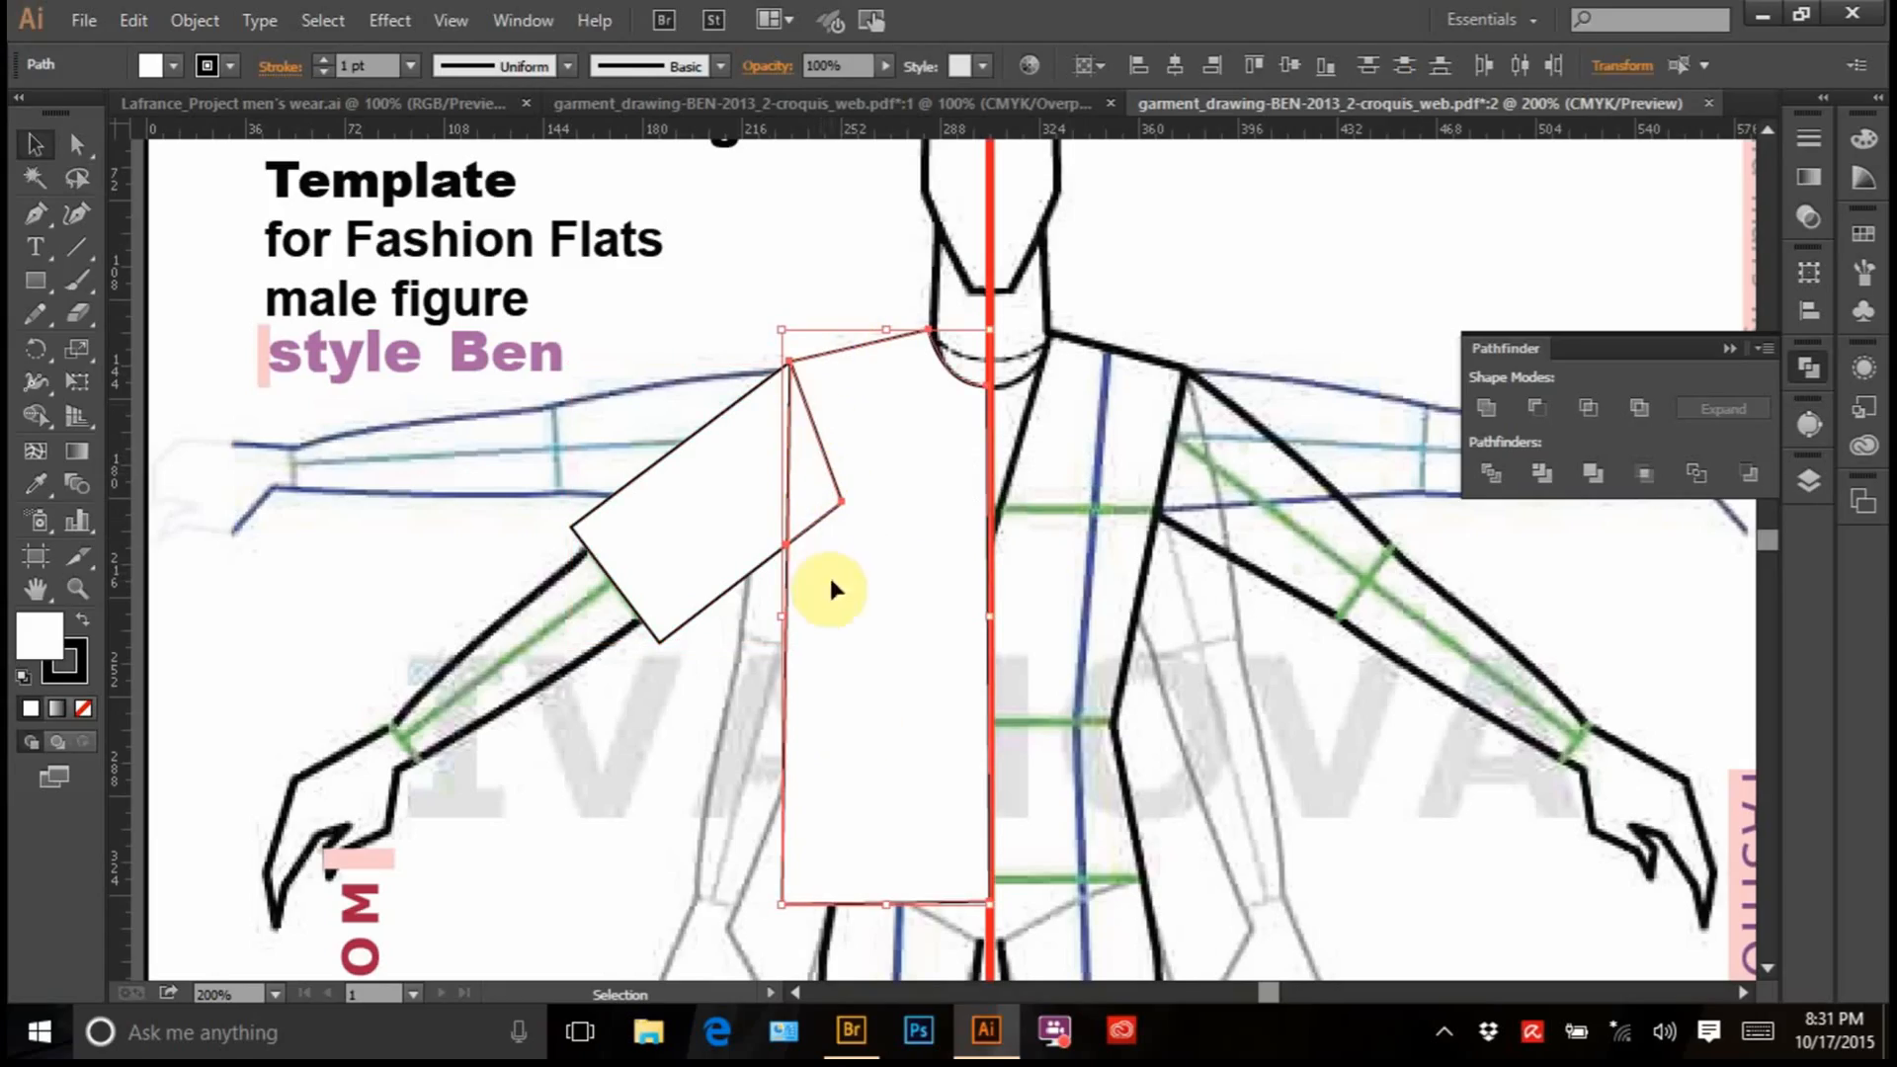
pyautogui.click(1592, 476)
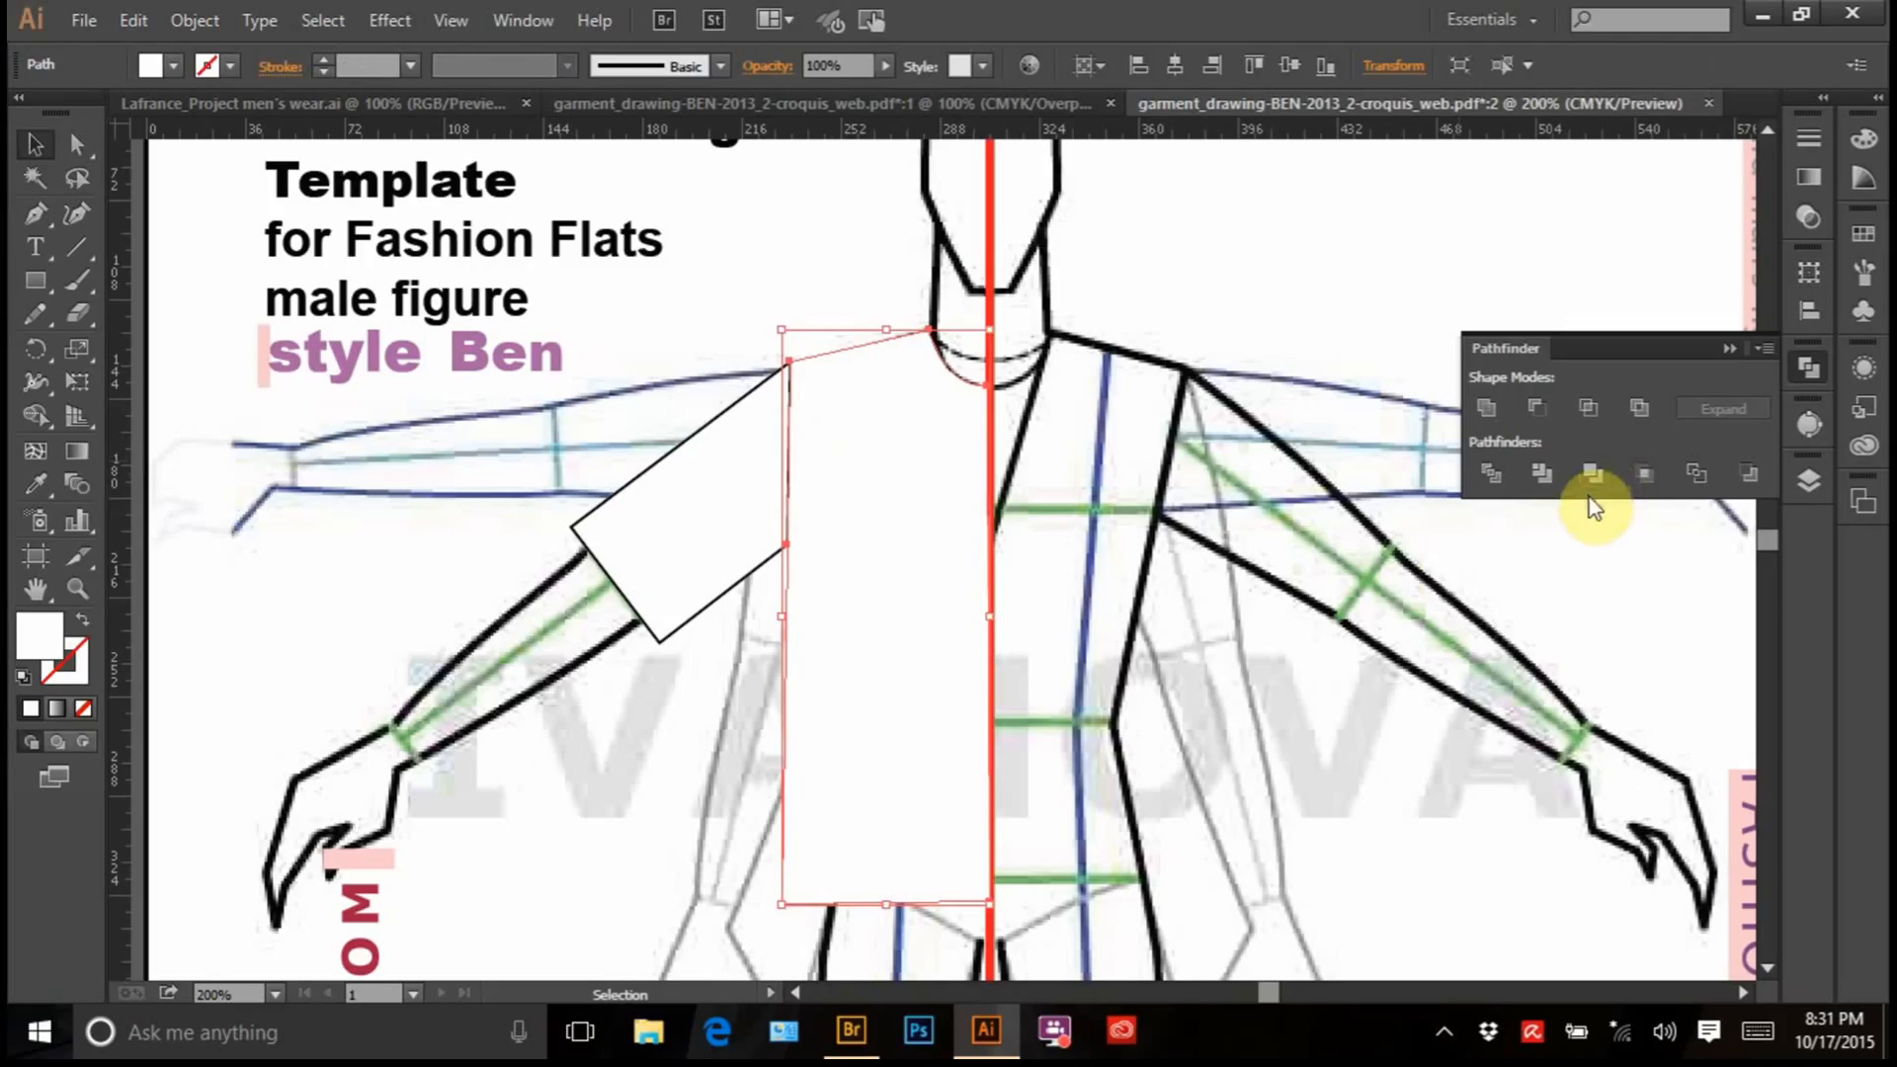
pyautogui.click(1272, 670)
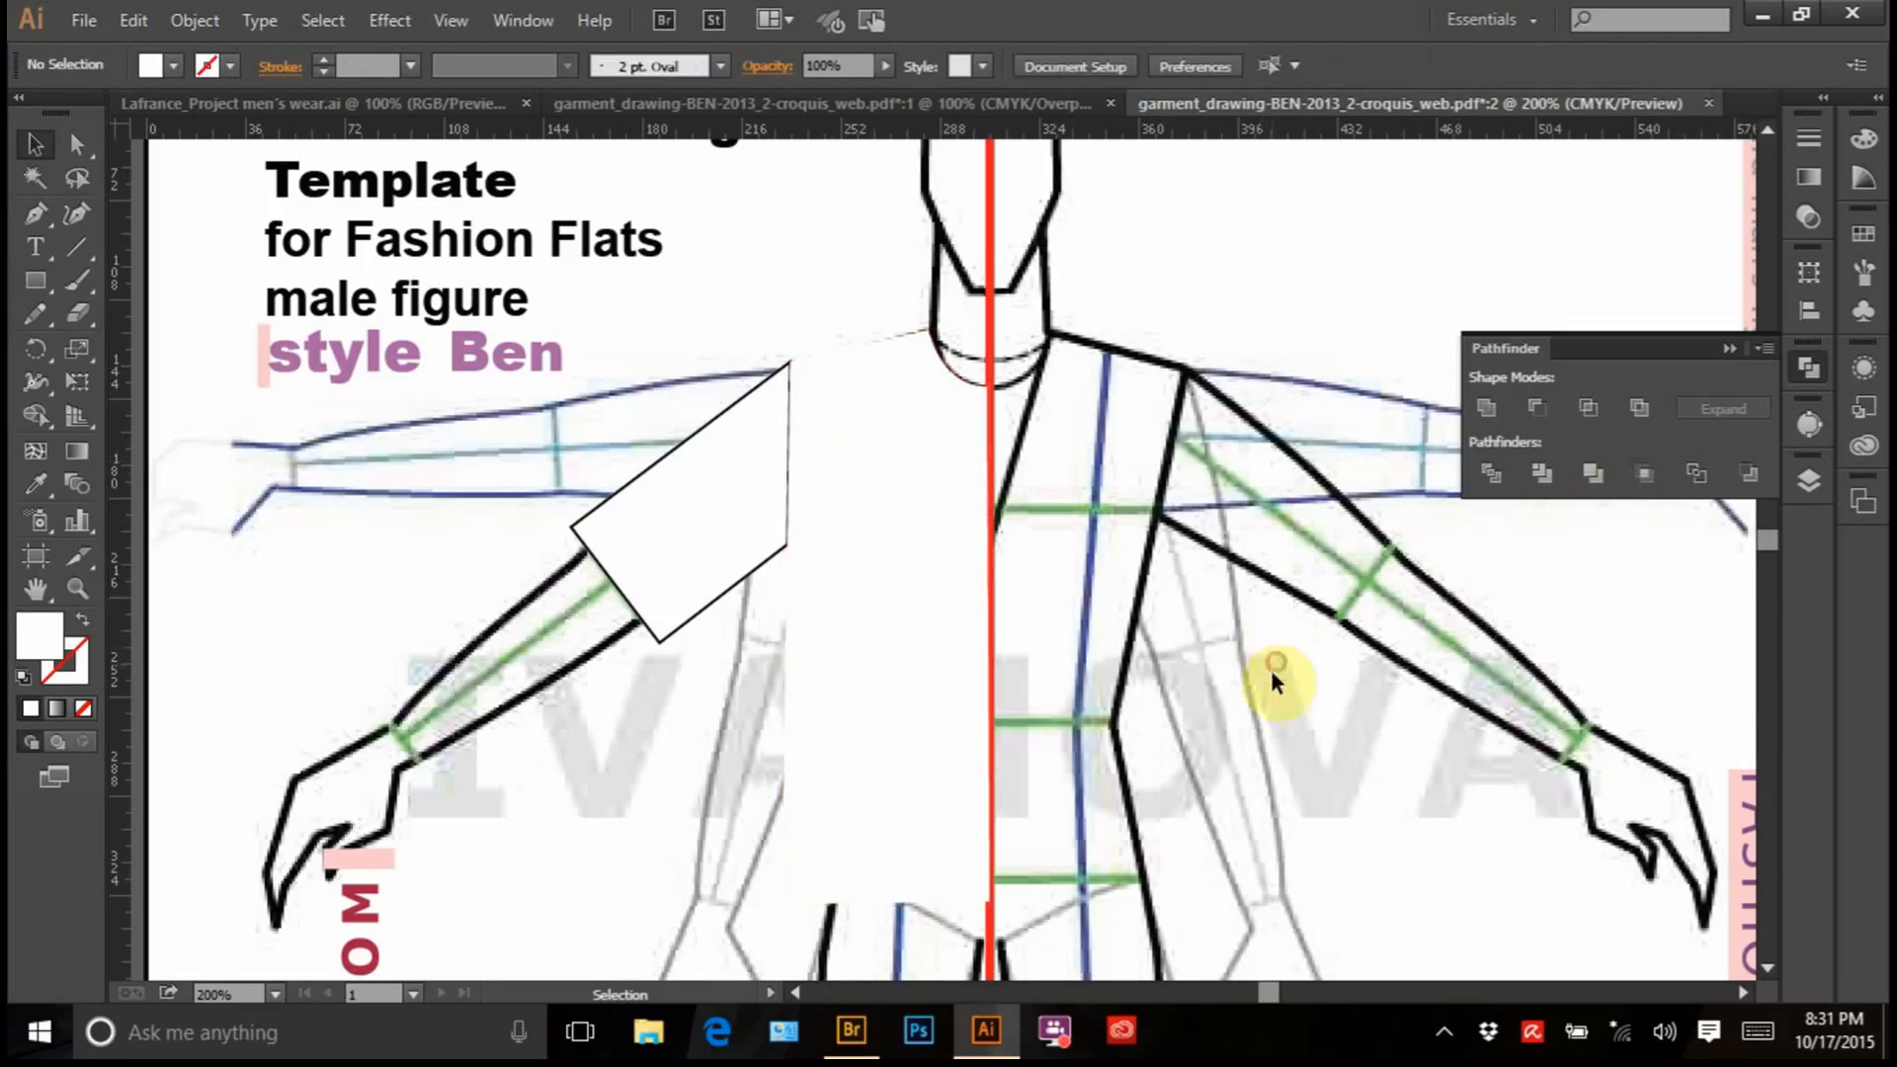
# Give the merged T-shirt body a black stroke and deselect it
pyautogui.click(883, 583)
pyautogui.moveTo(769, 366); pyautogui.dragTo(787, 362)
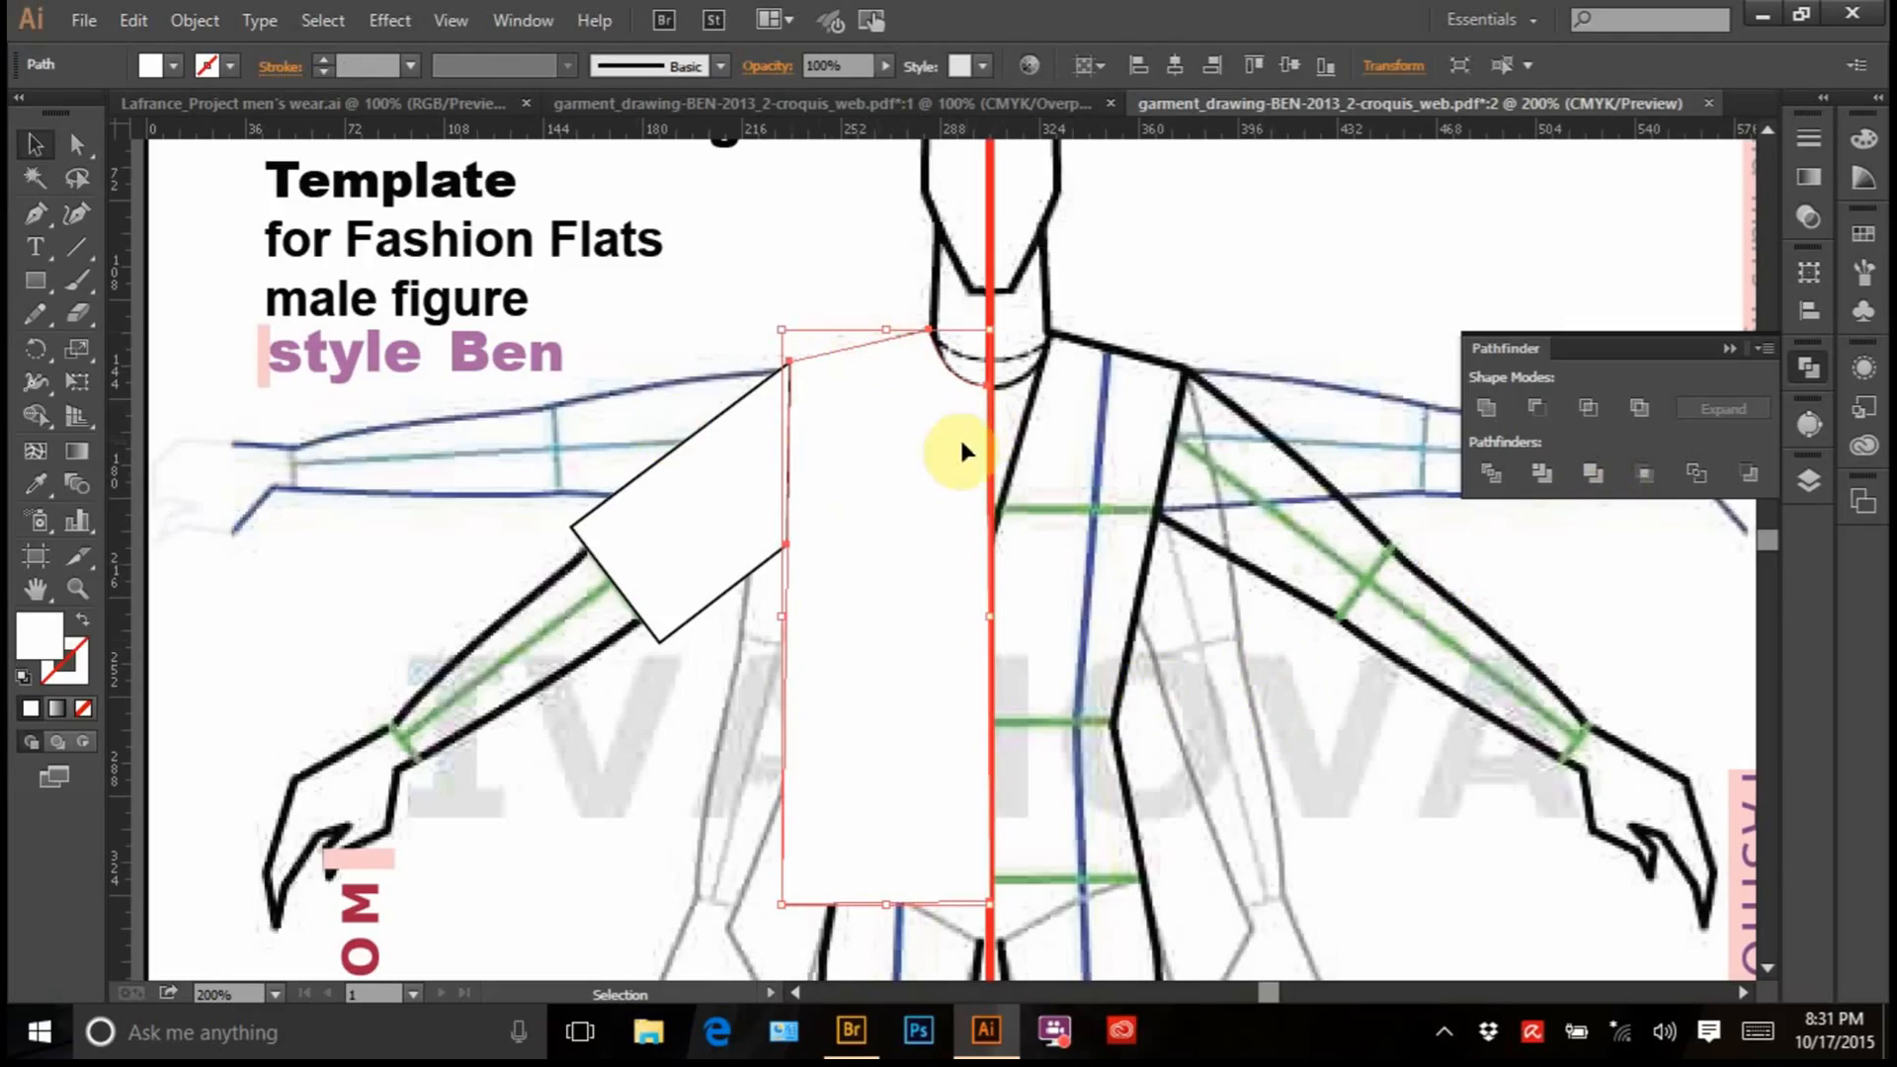
pyautogui.click(80, 672)
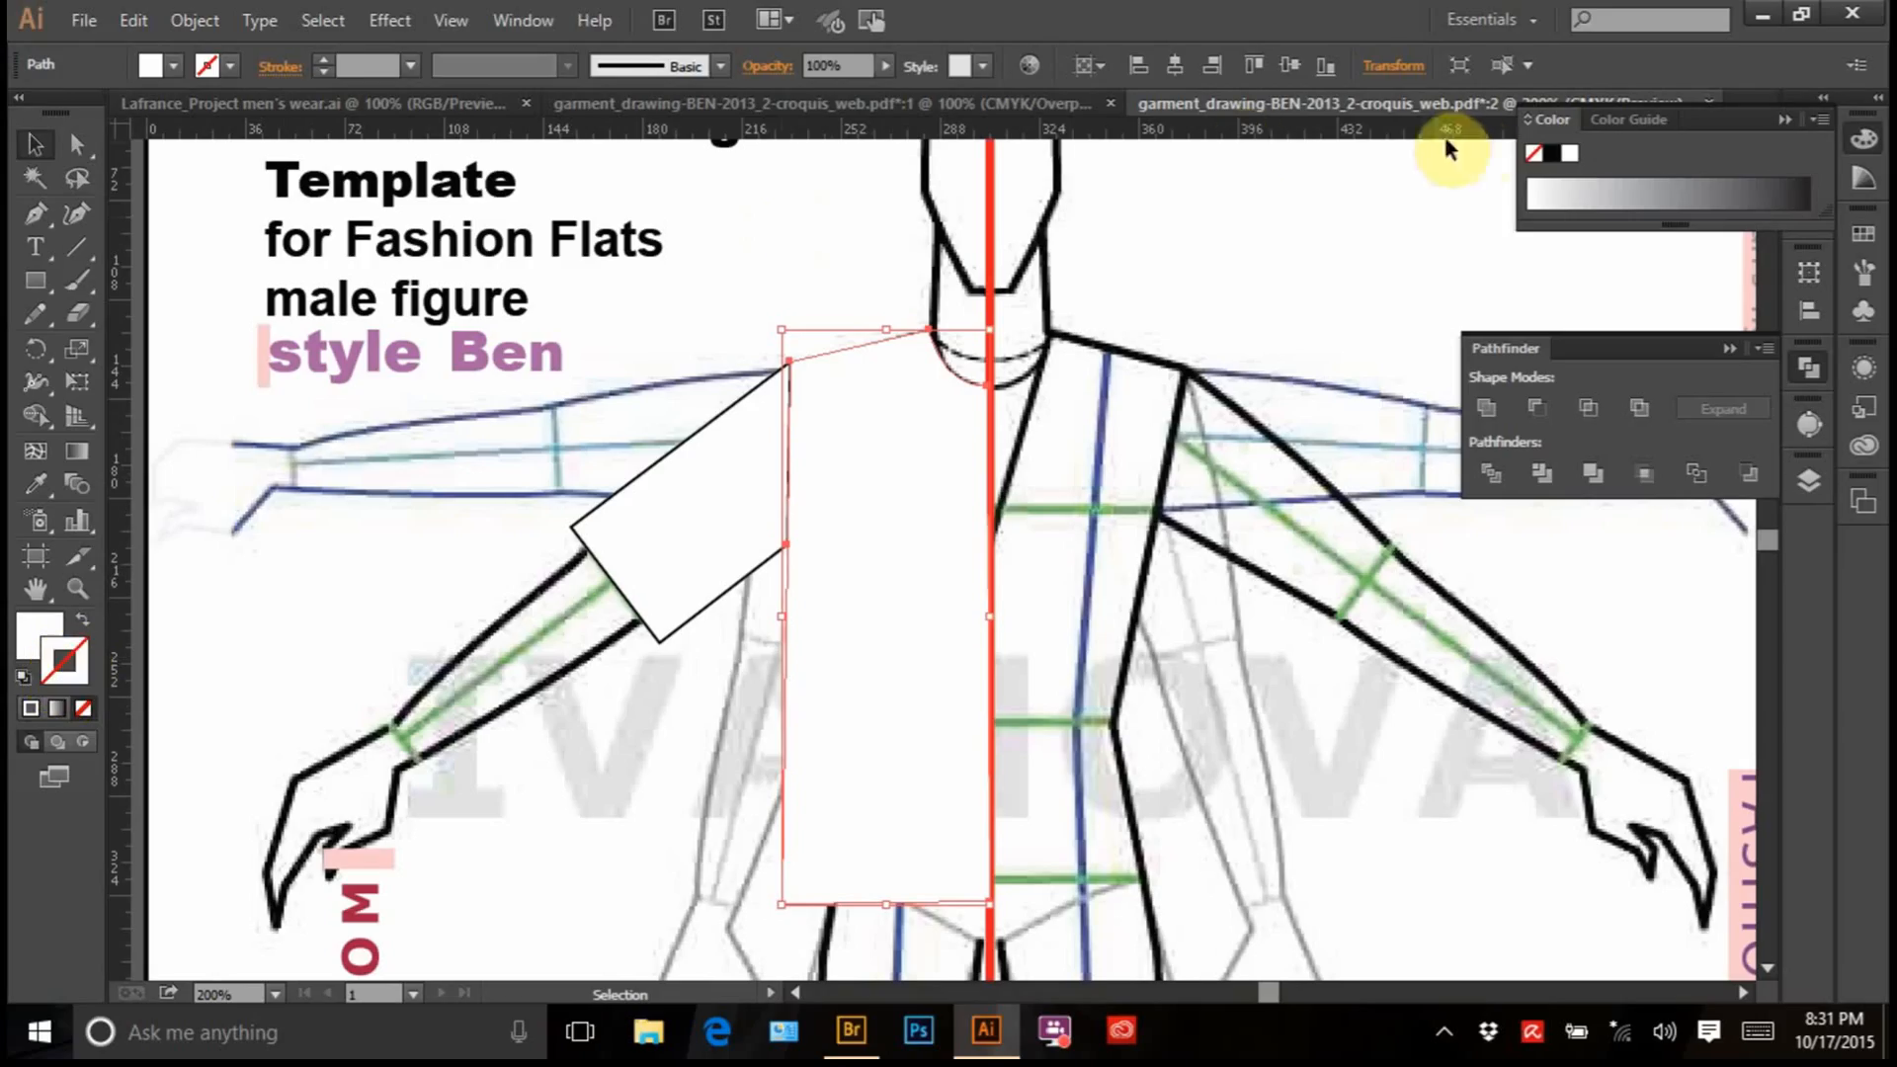
pyautogui.click(1552, 153)
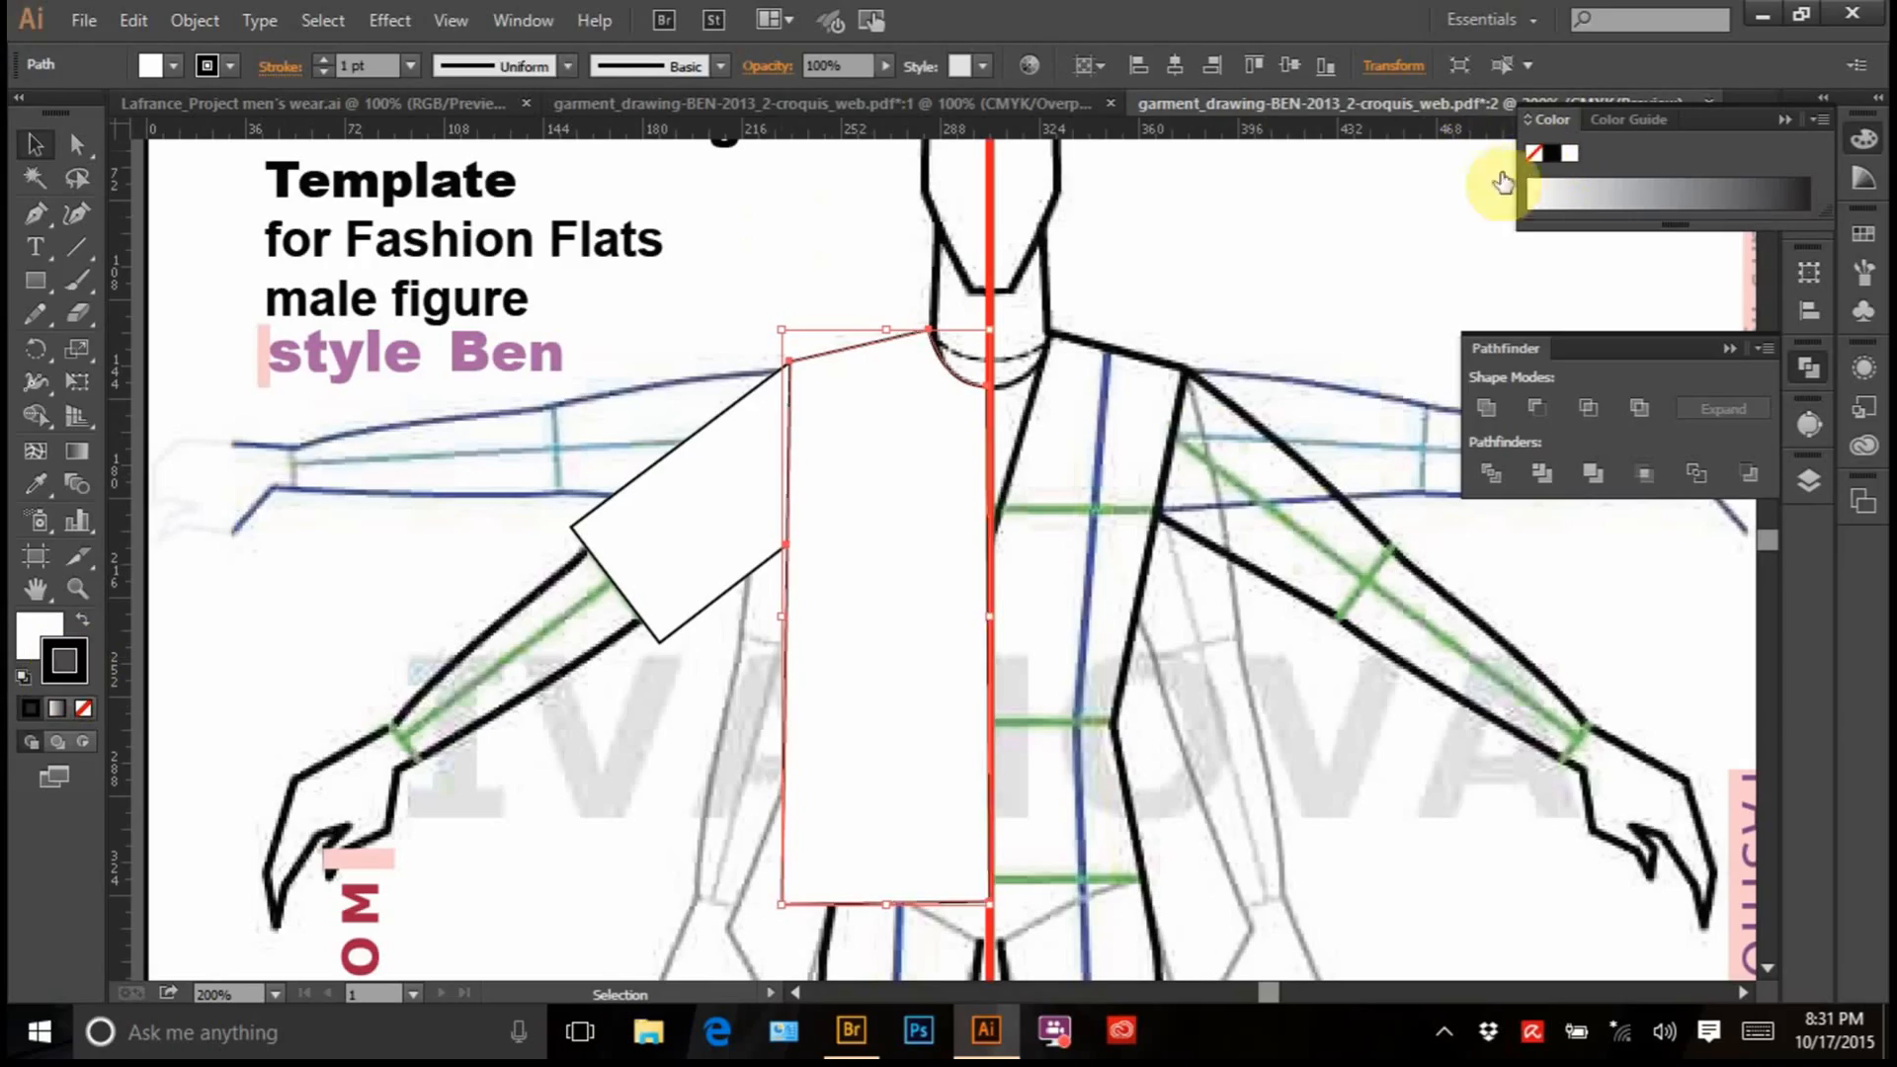
pyautogui.click(1152, 530)
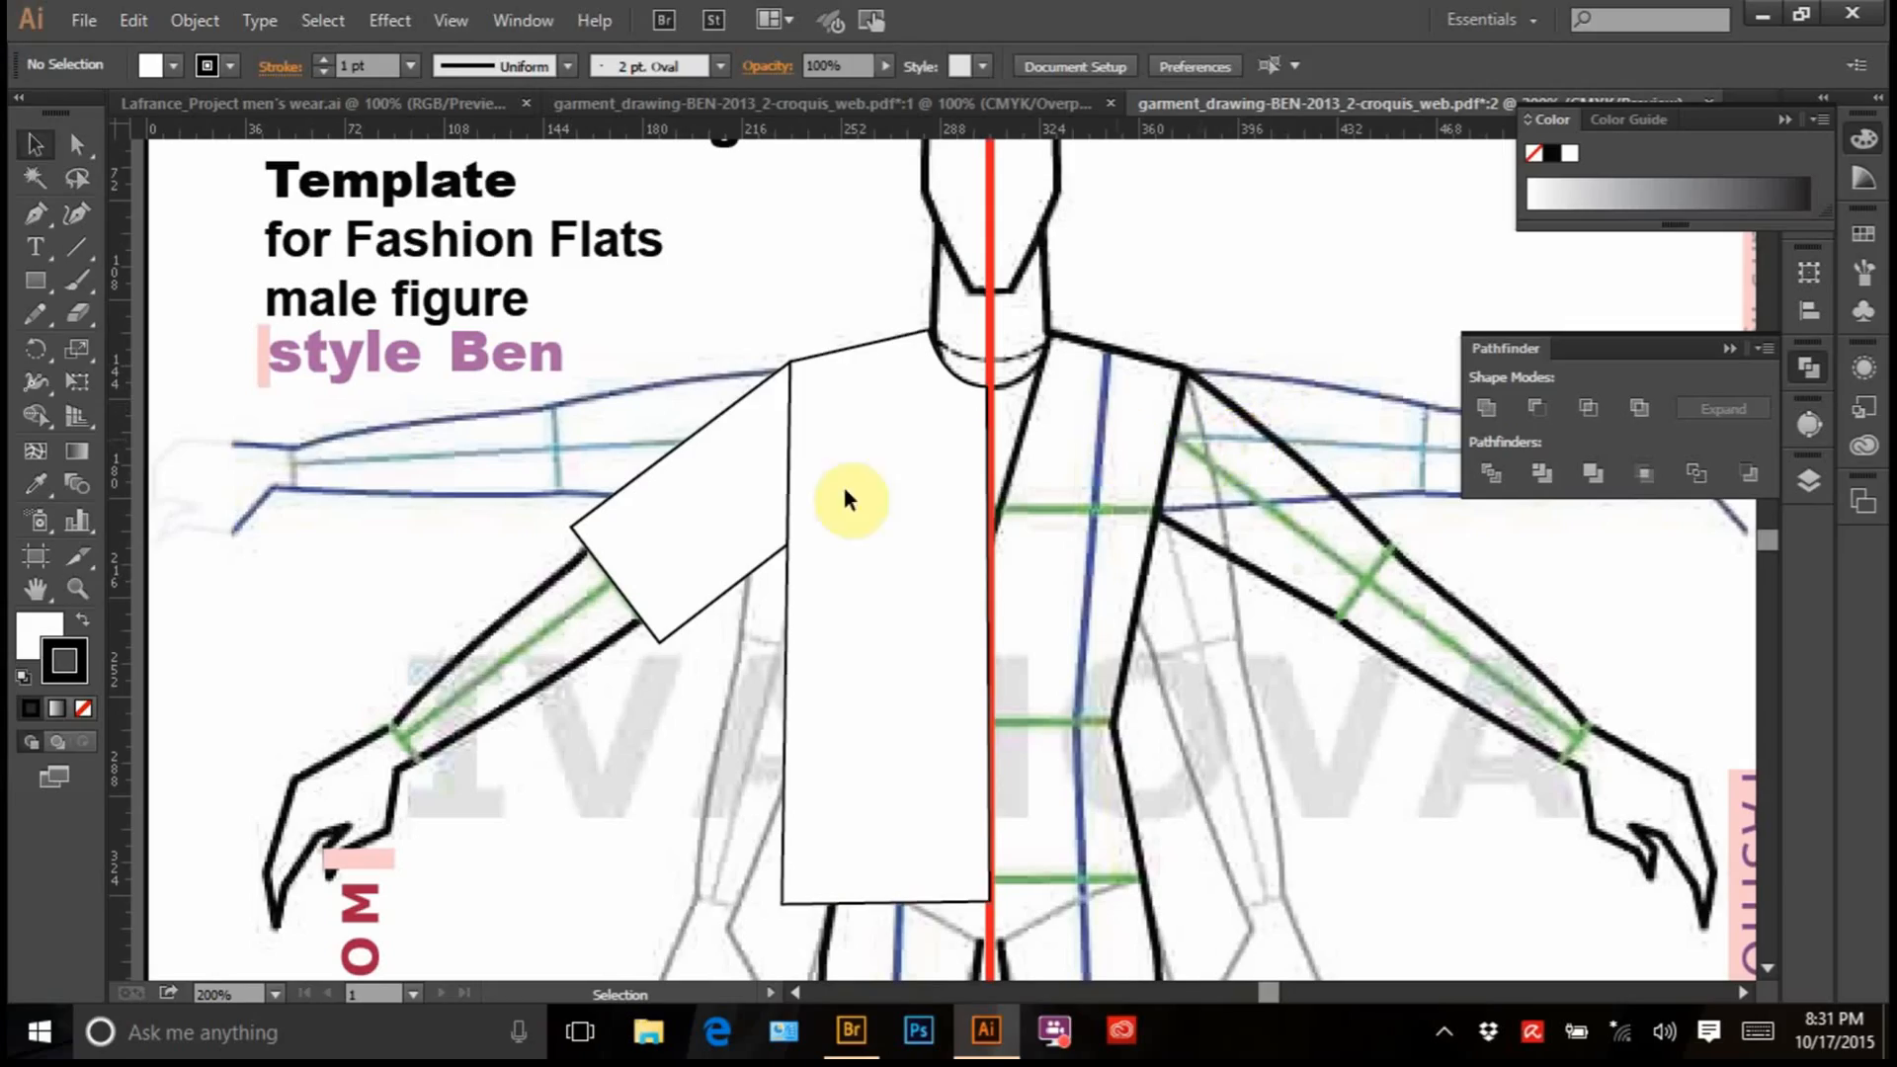
# Move the body away from the sleeve to check that the pieces are separate, and undo the move
pyautogui.click(775, 400)
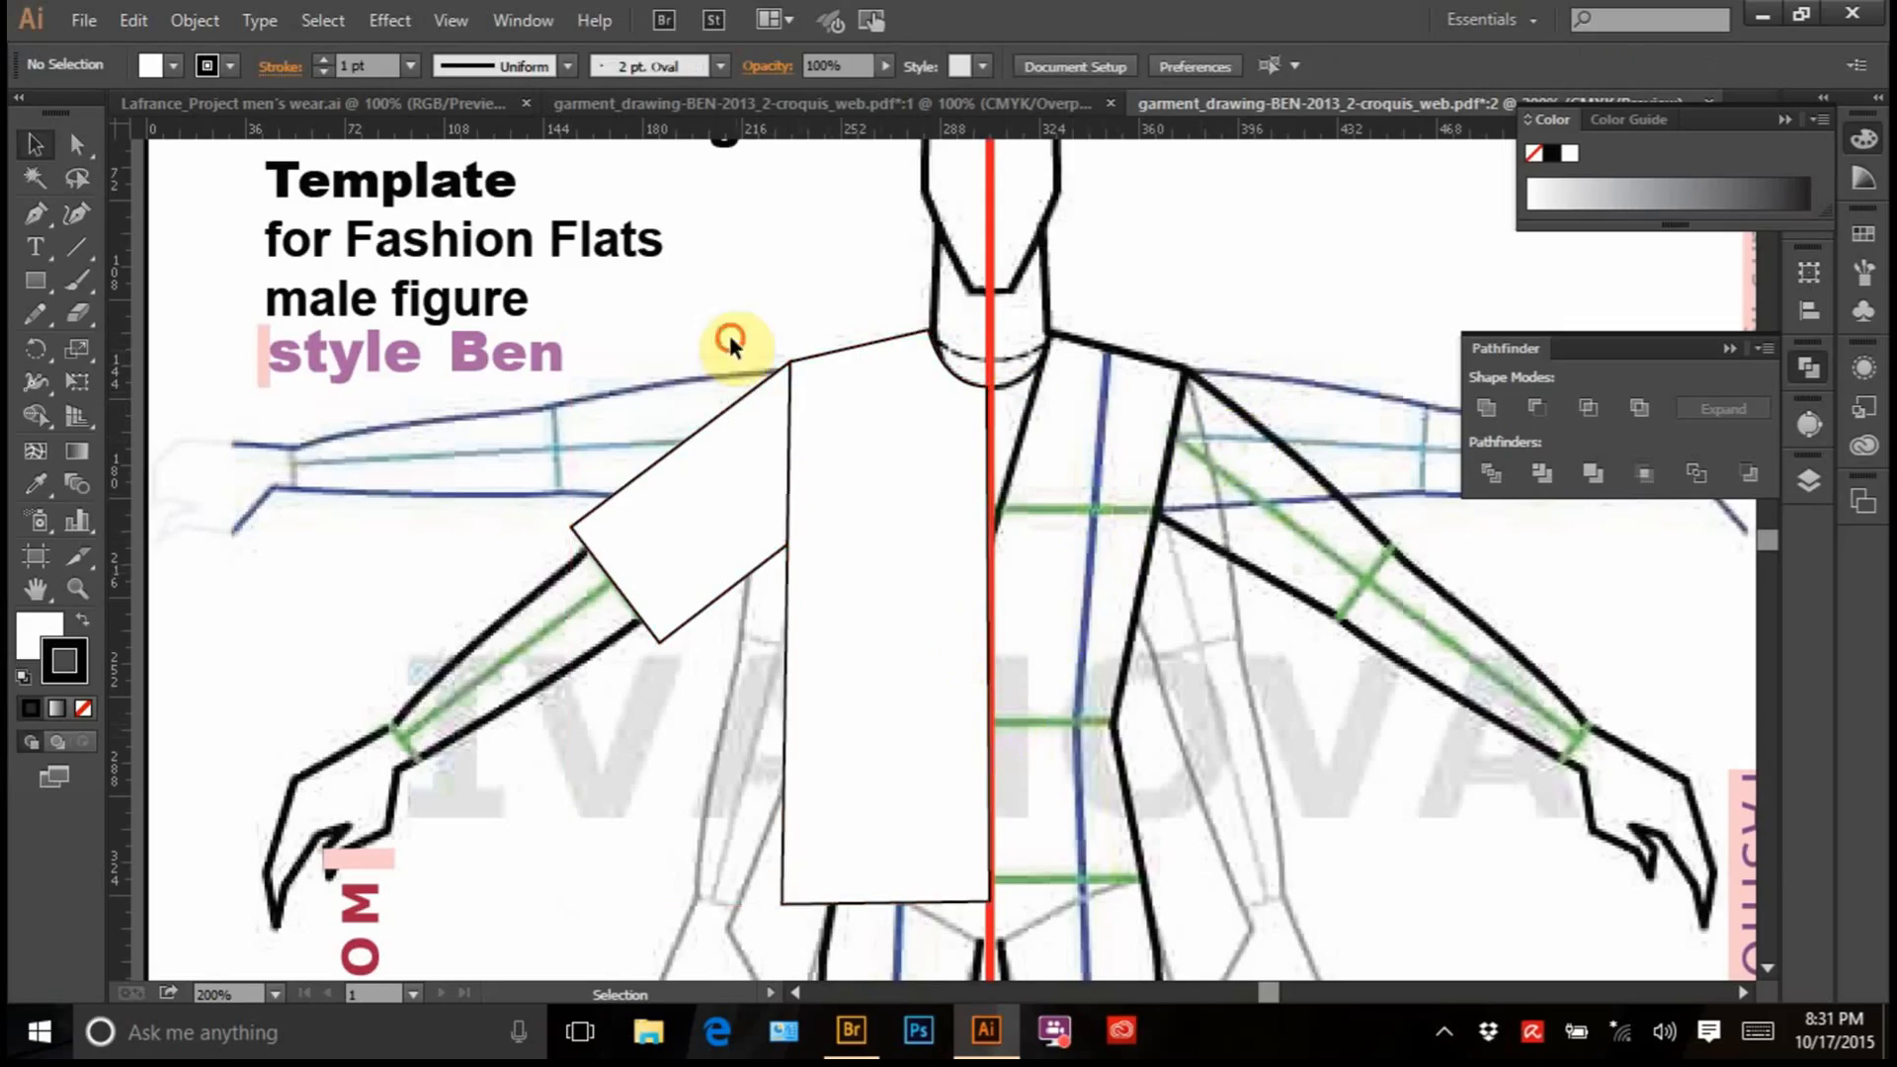
pyautogui.click(870, 421)
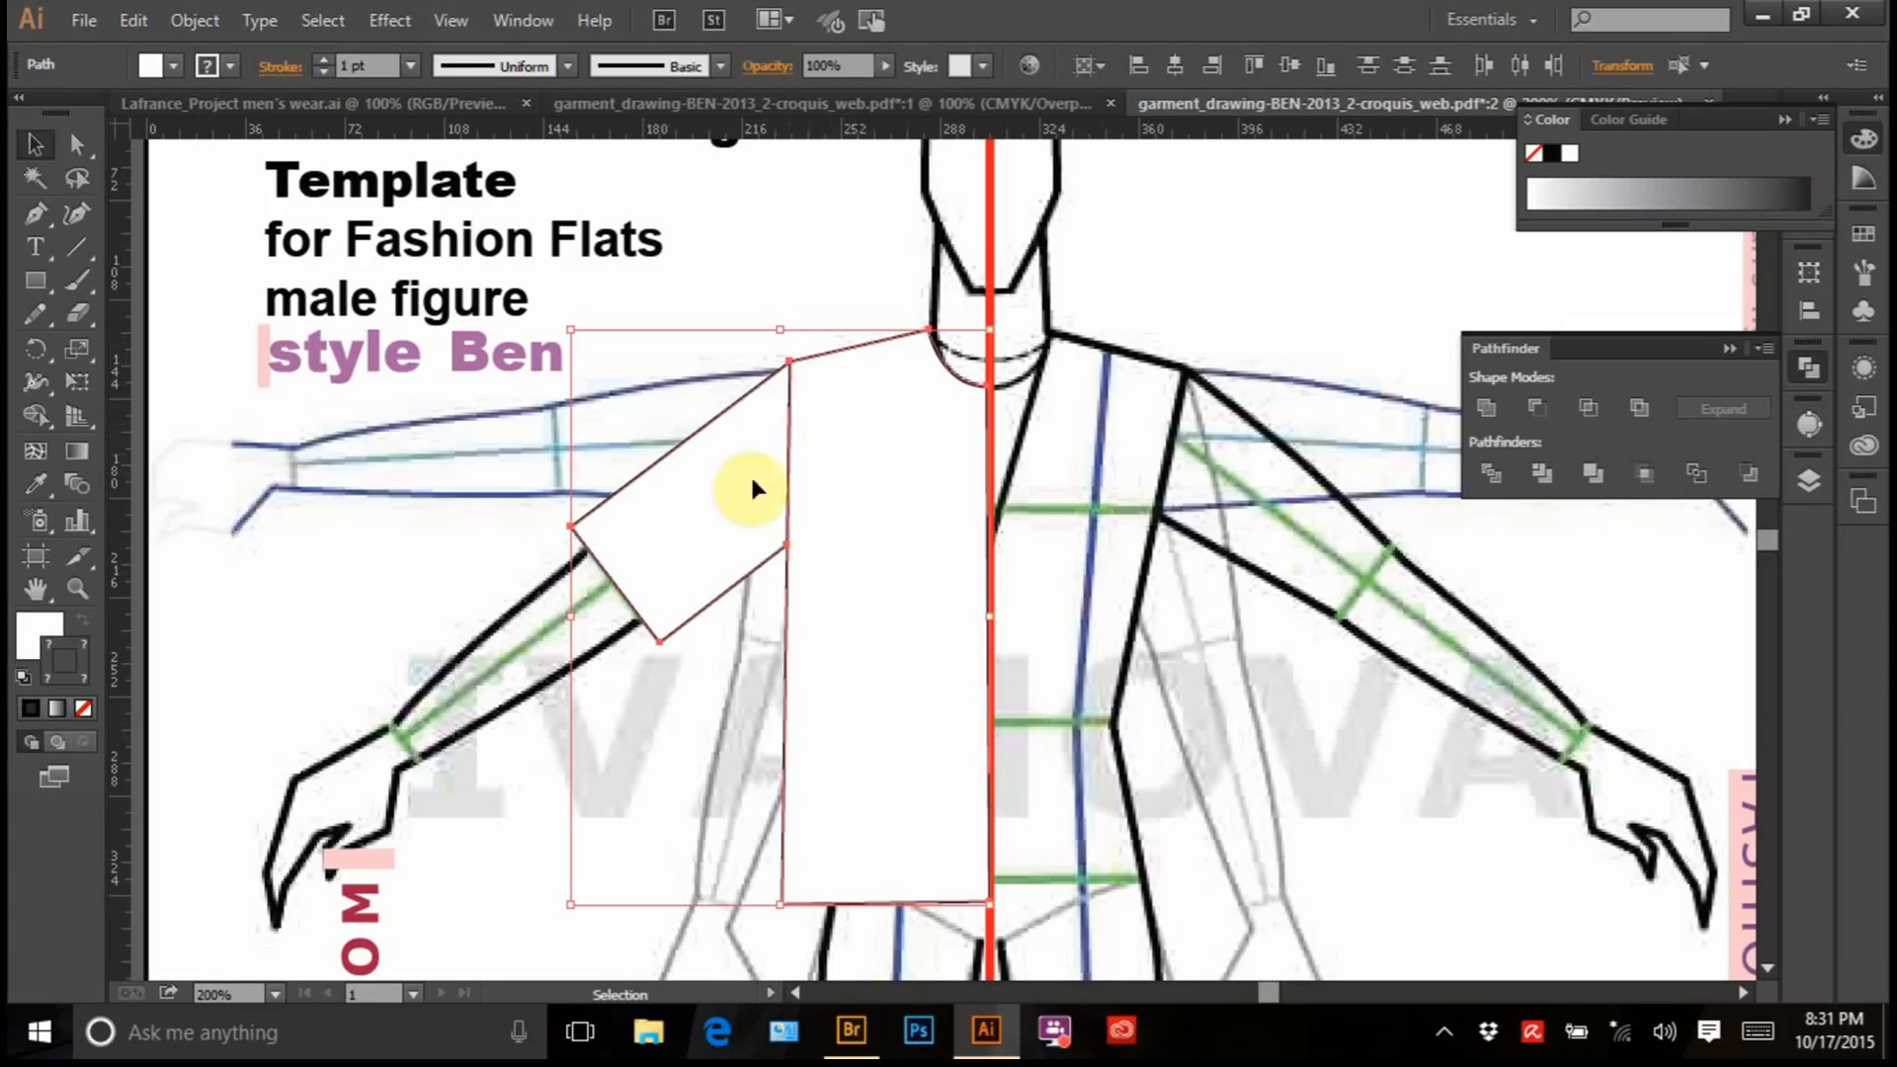
pyautogui.click(1075, 455)
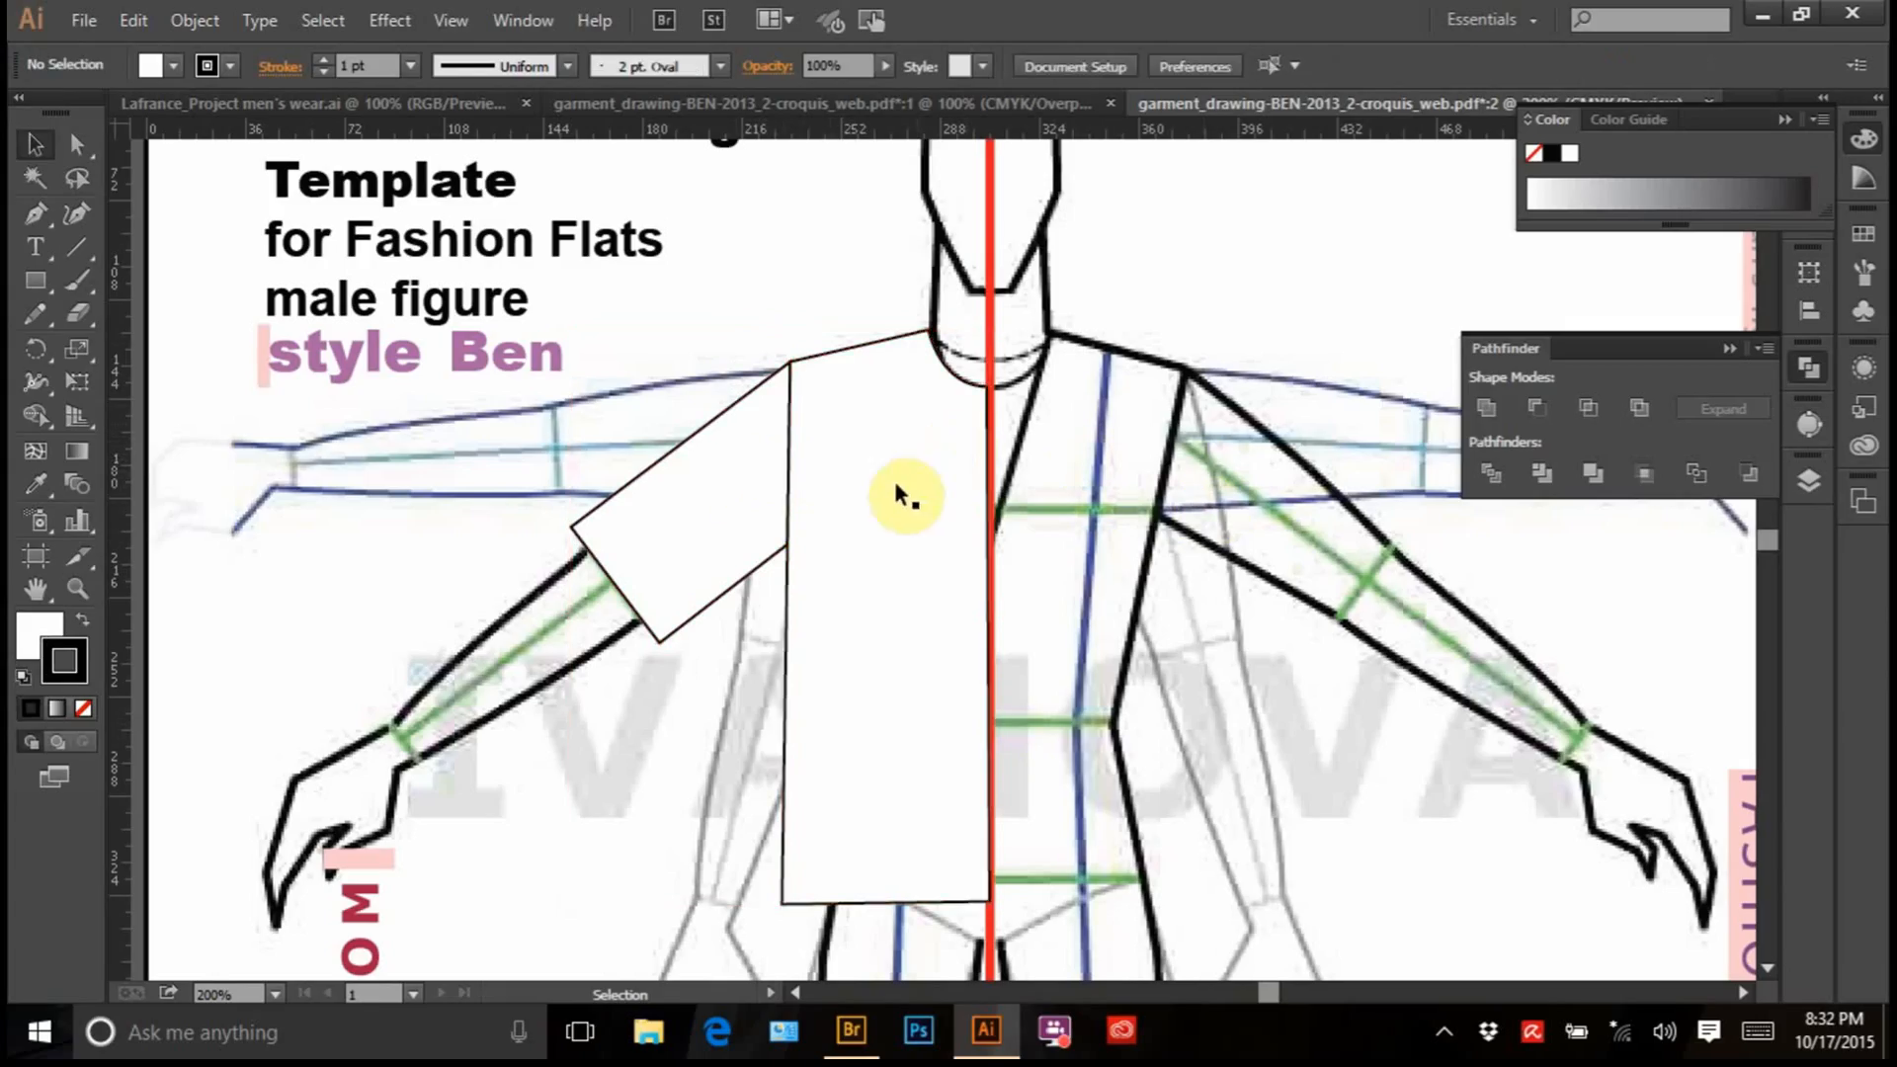
pyautogui.hotkey('ctrl', 'z')
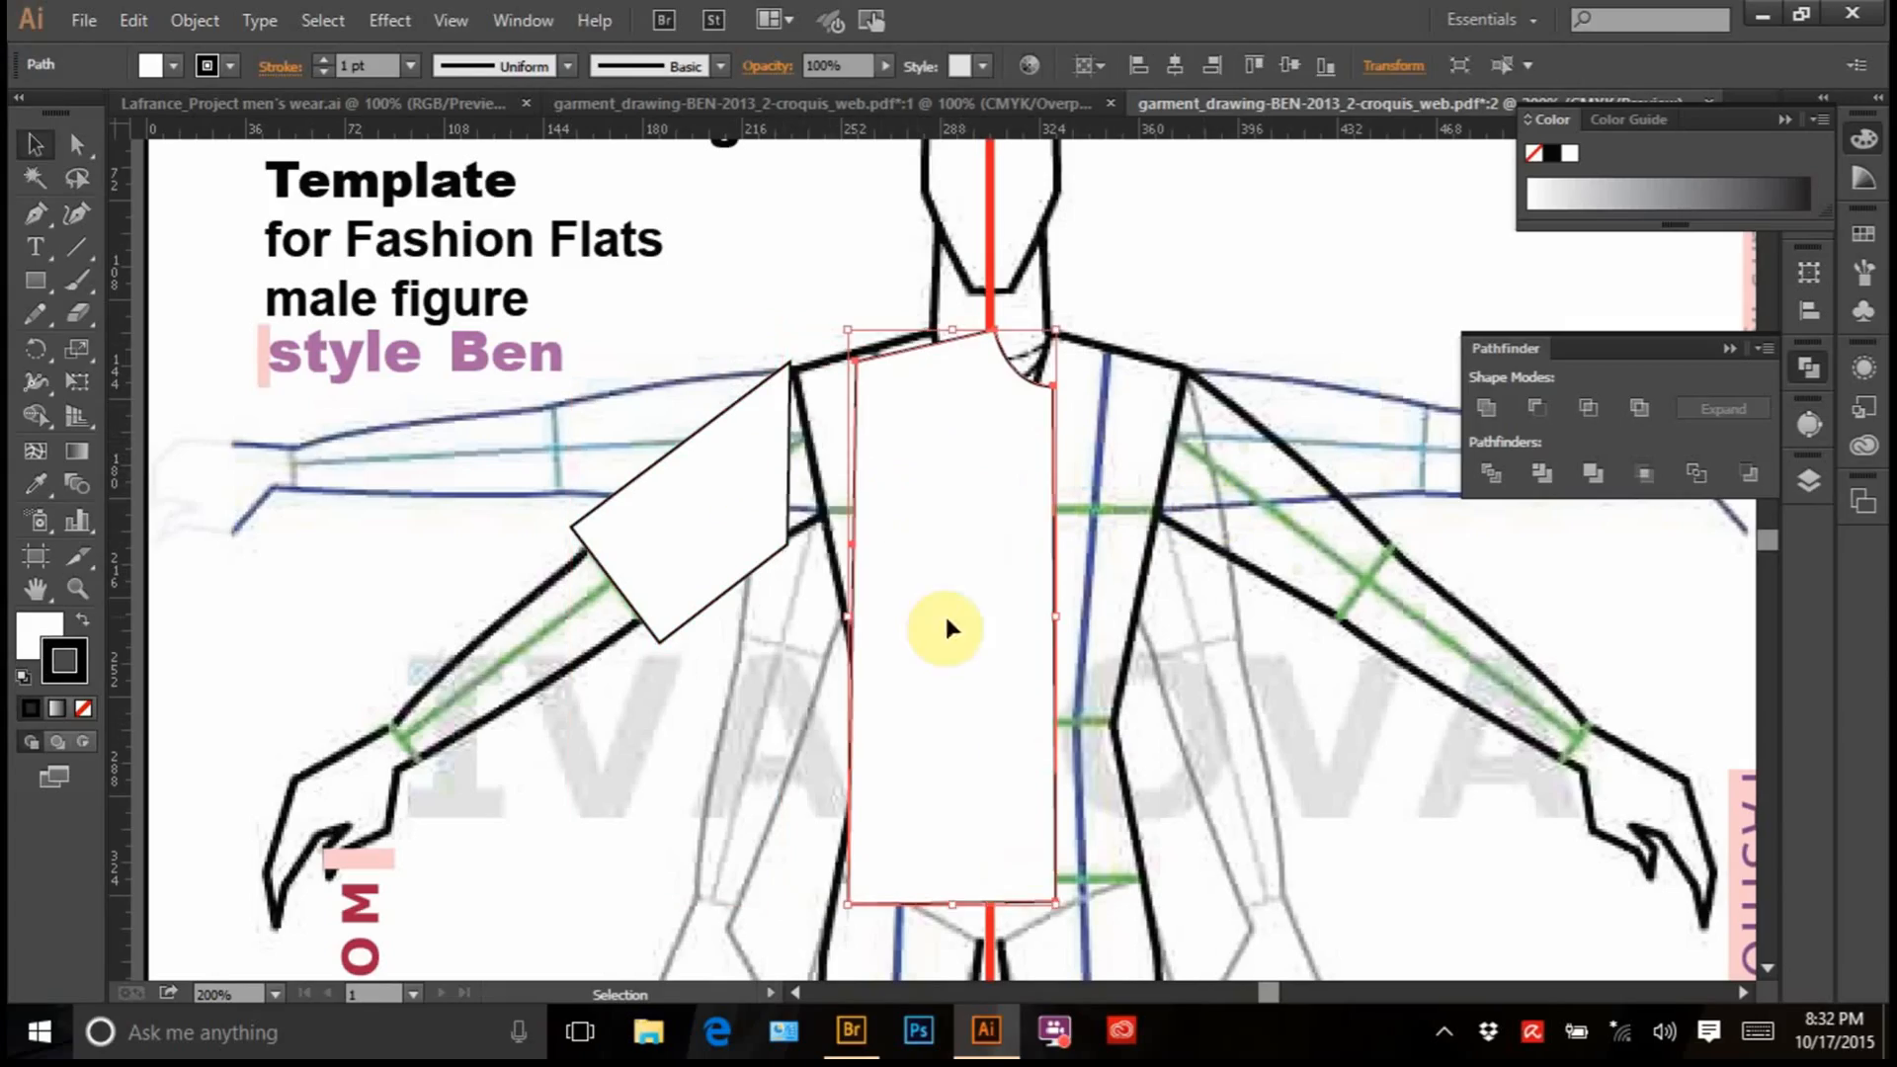
pyautogui.hotkey('ctrl', 'z')
# Select the T-shirt's body and sleeve pieces together, group them, and deselect the group
pyautogui.keyDown('shift'); pyautogui.click(761, 410); pyautogui.keyUp('shift')
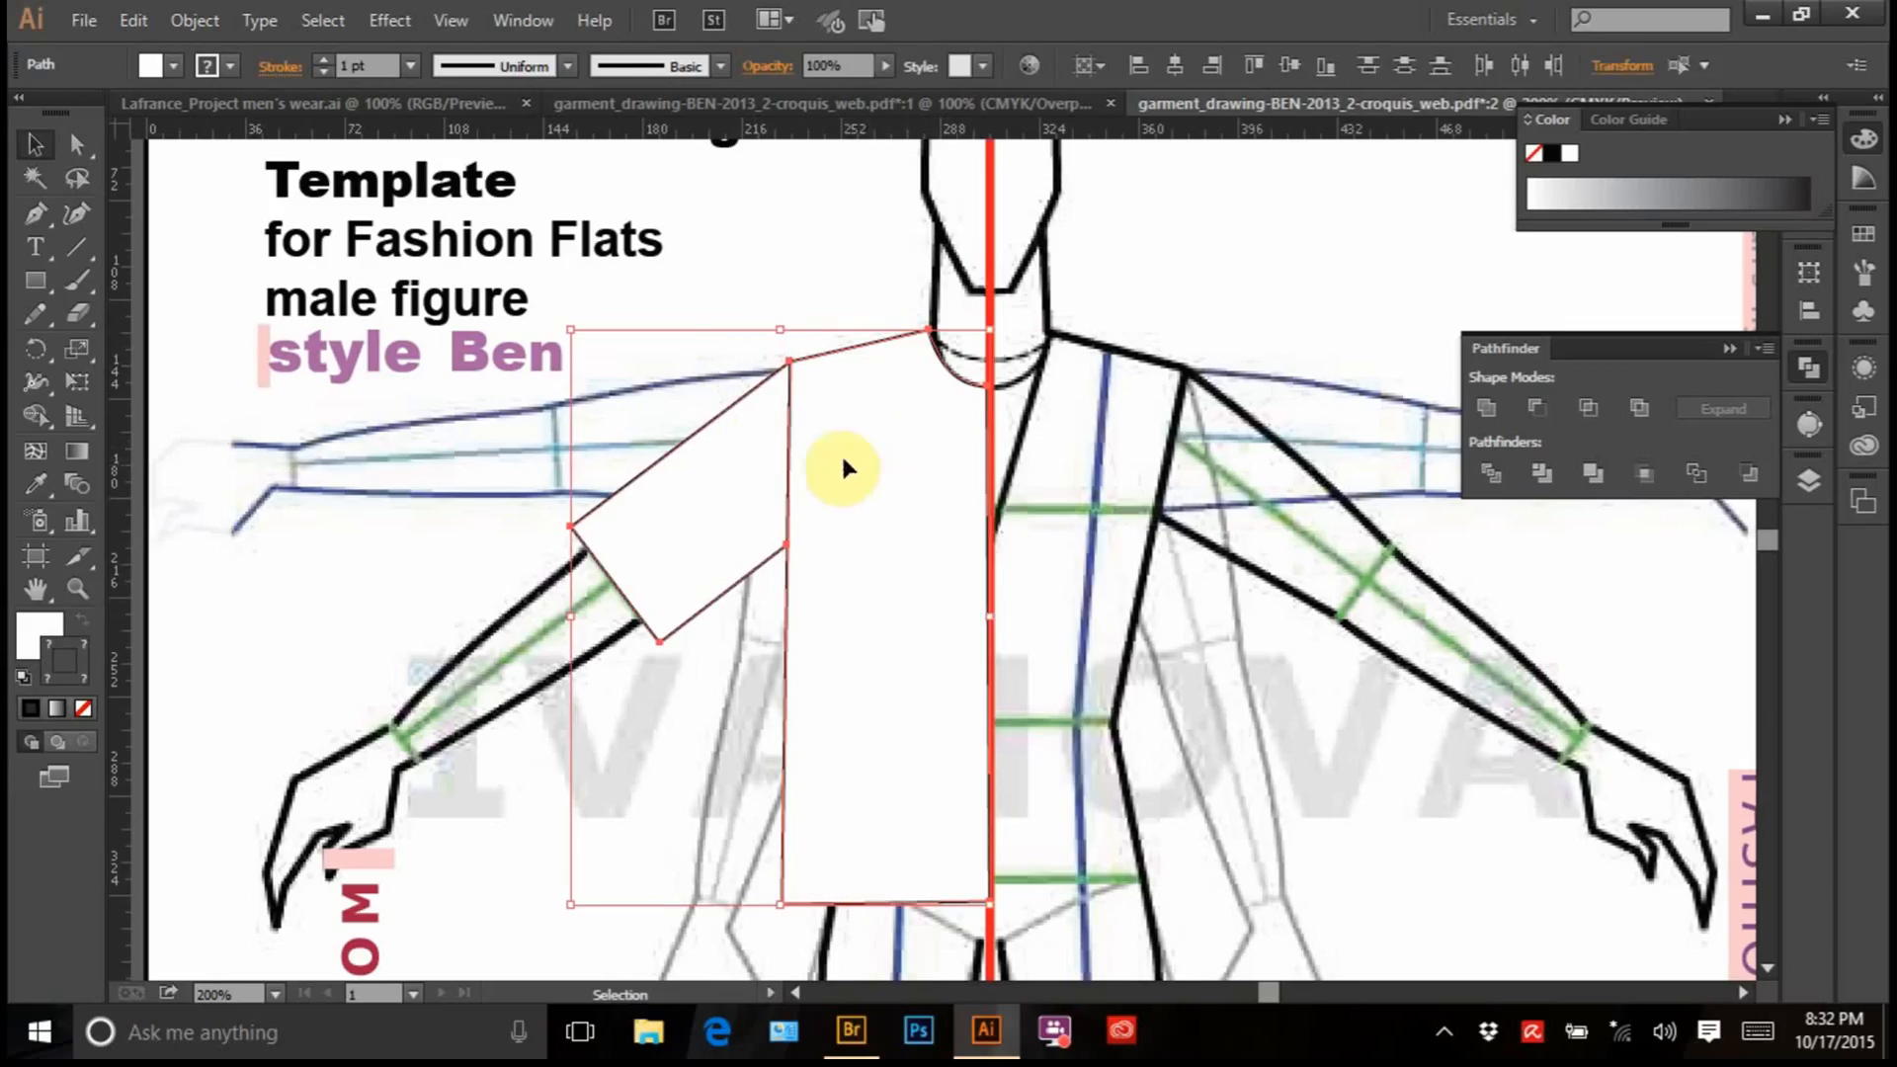
pyautogui.rightClick(850, 461)
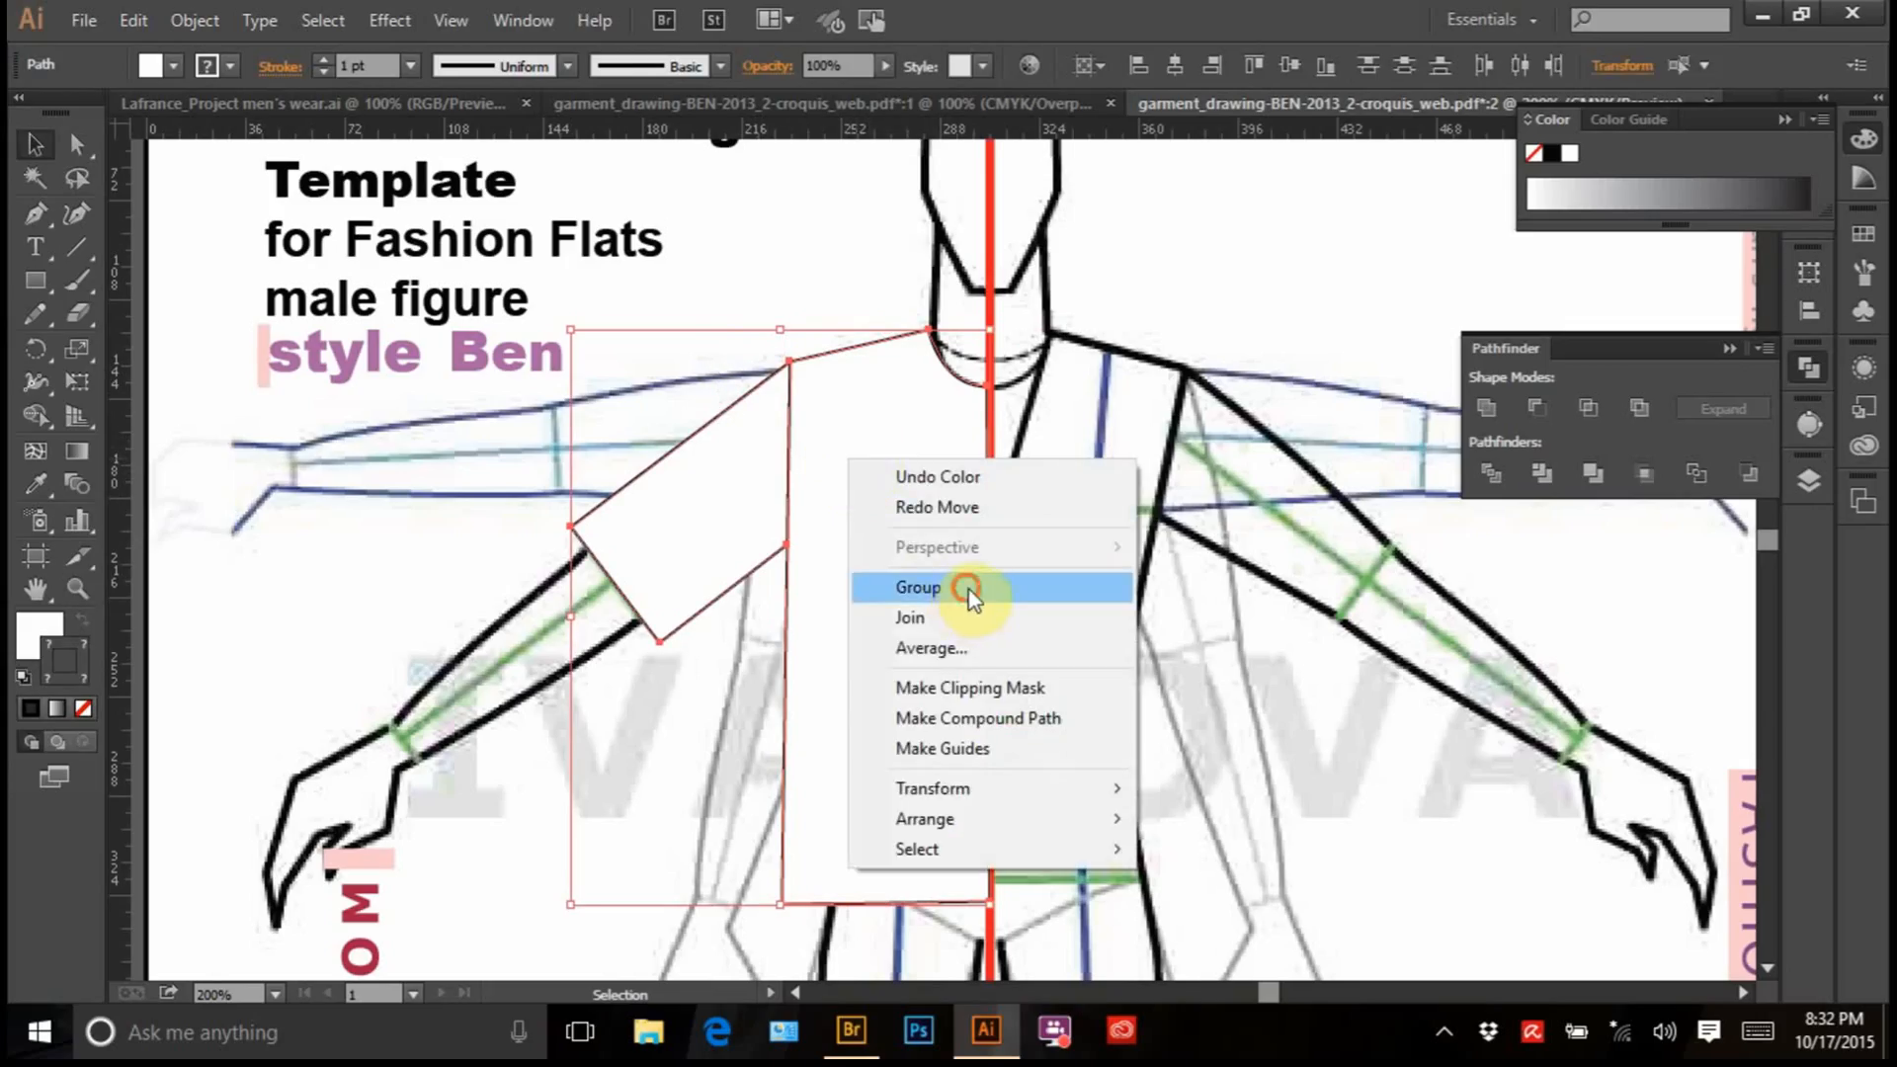
pyautogui.click(964, 595)
pyautogui.rightClick(940, 569)
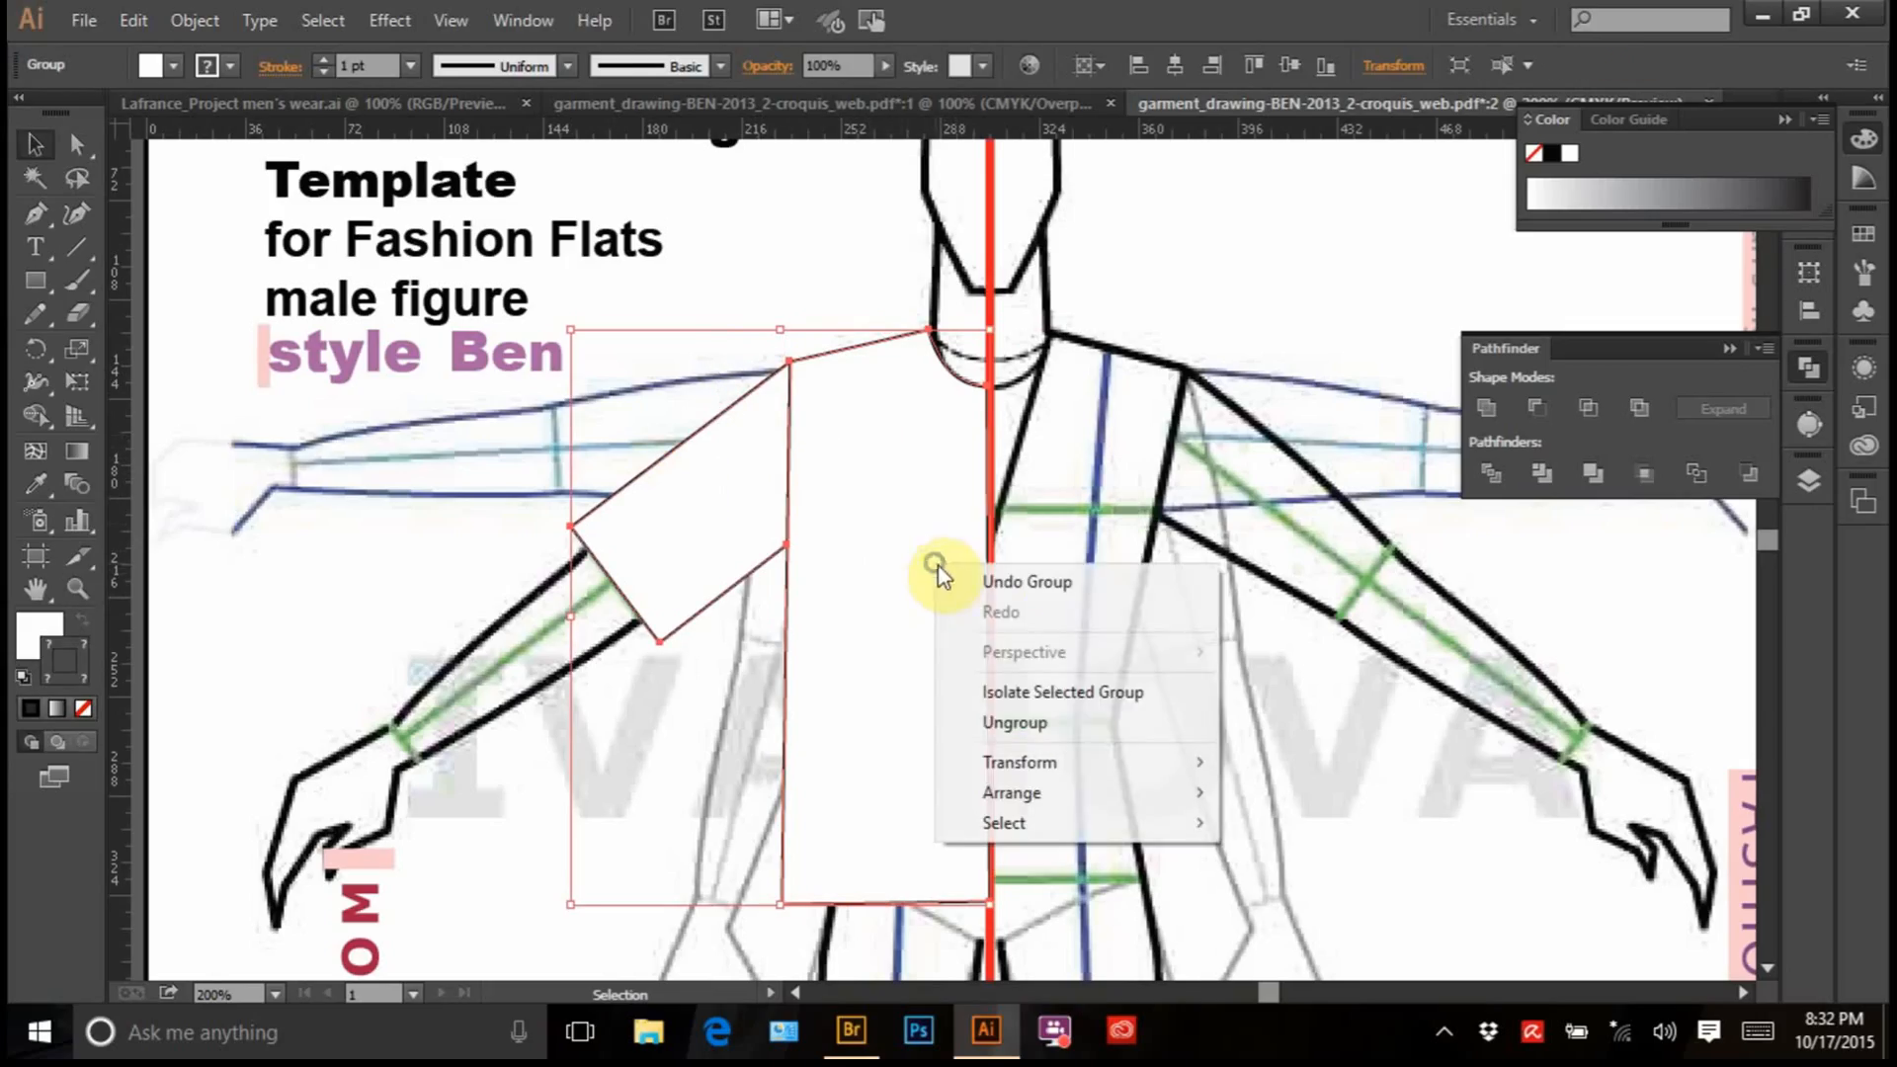
pyautogui.moveTo(1004, 762)
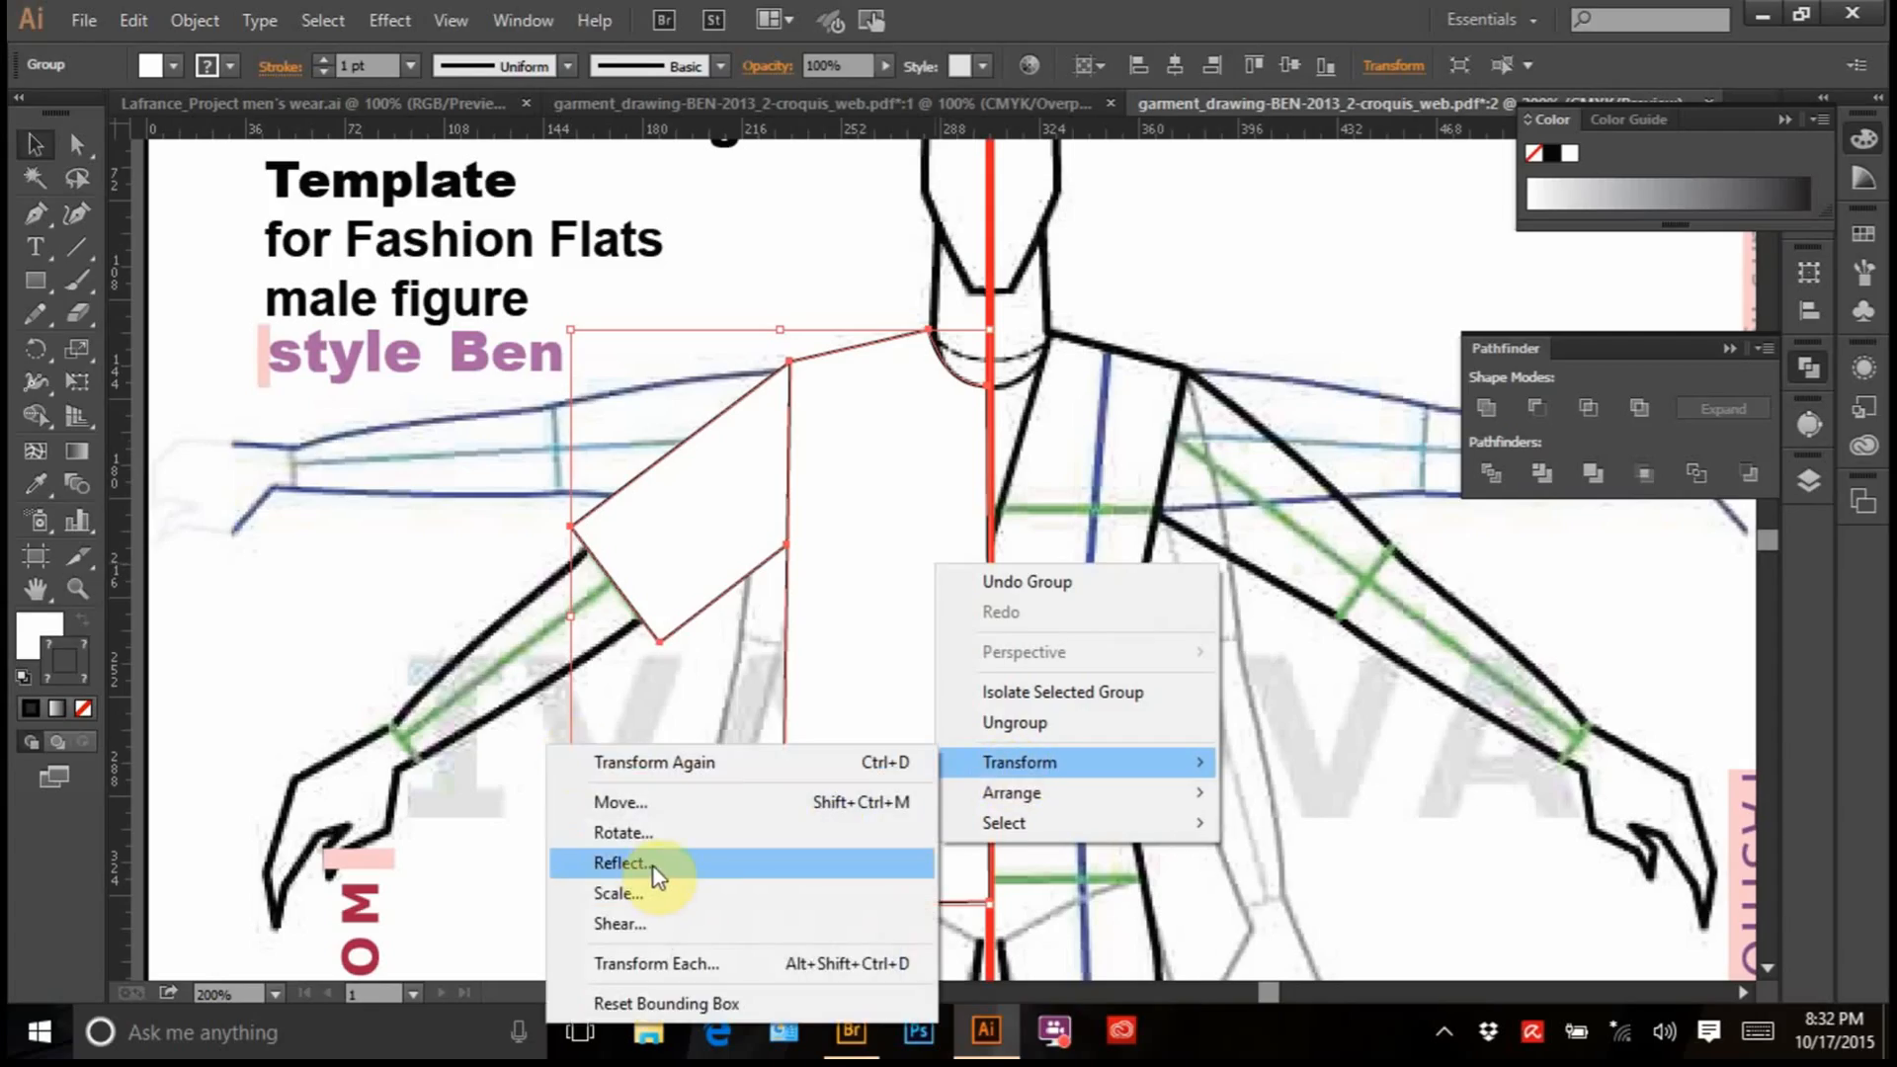
pyautogui.press('Escape')
pyautogui.click(409, 585)
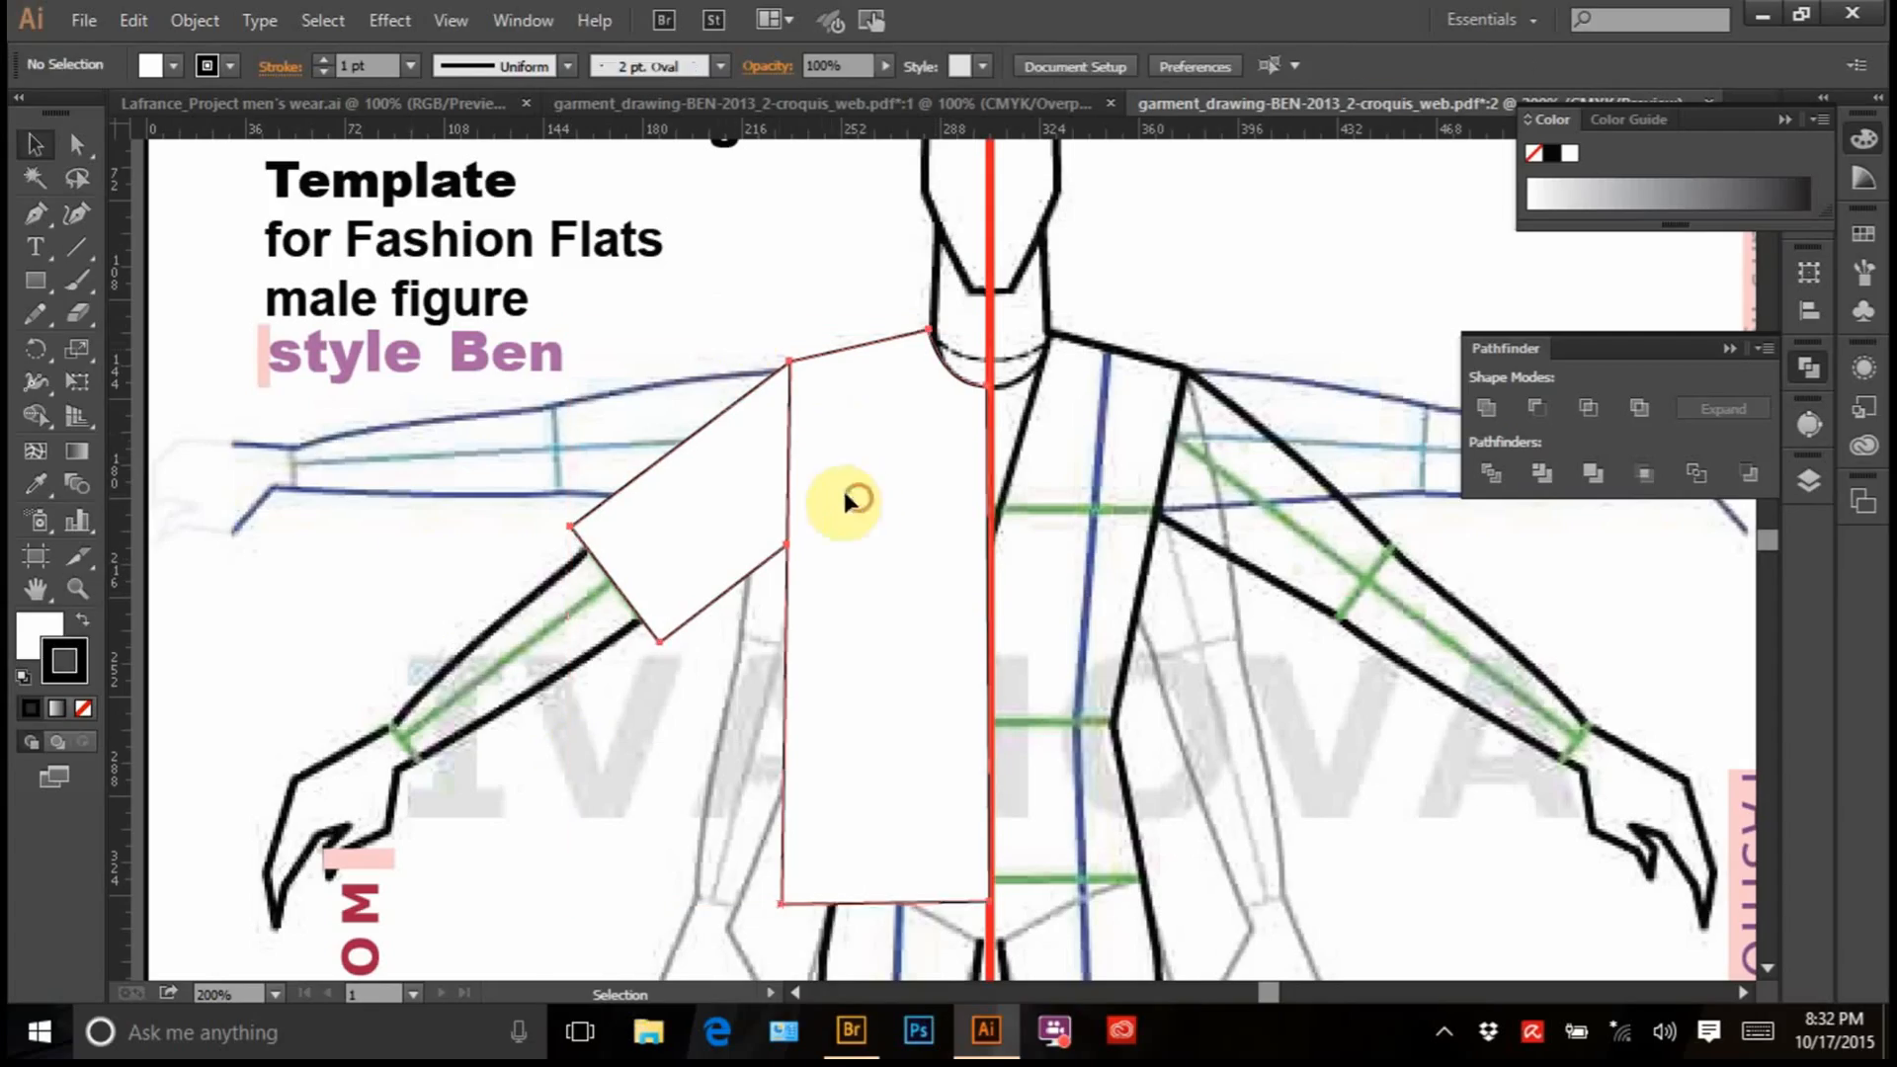
# Start Reflect on the grouped half shirt and compare the vertical-axis preview with the original by switching the preview on and off
pyautogui.click(847, 499)
pyautogui.rightClick(872, 405)
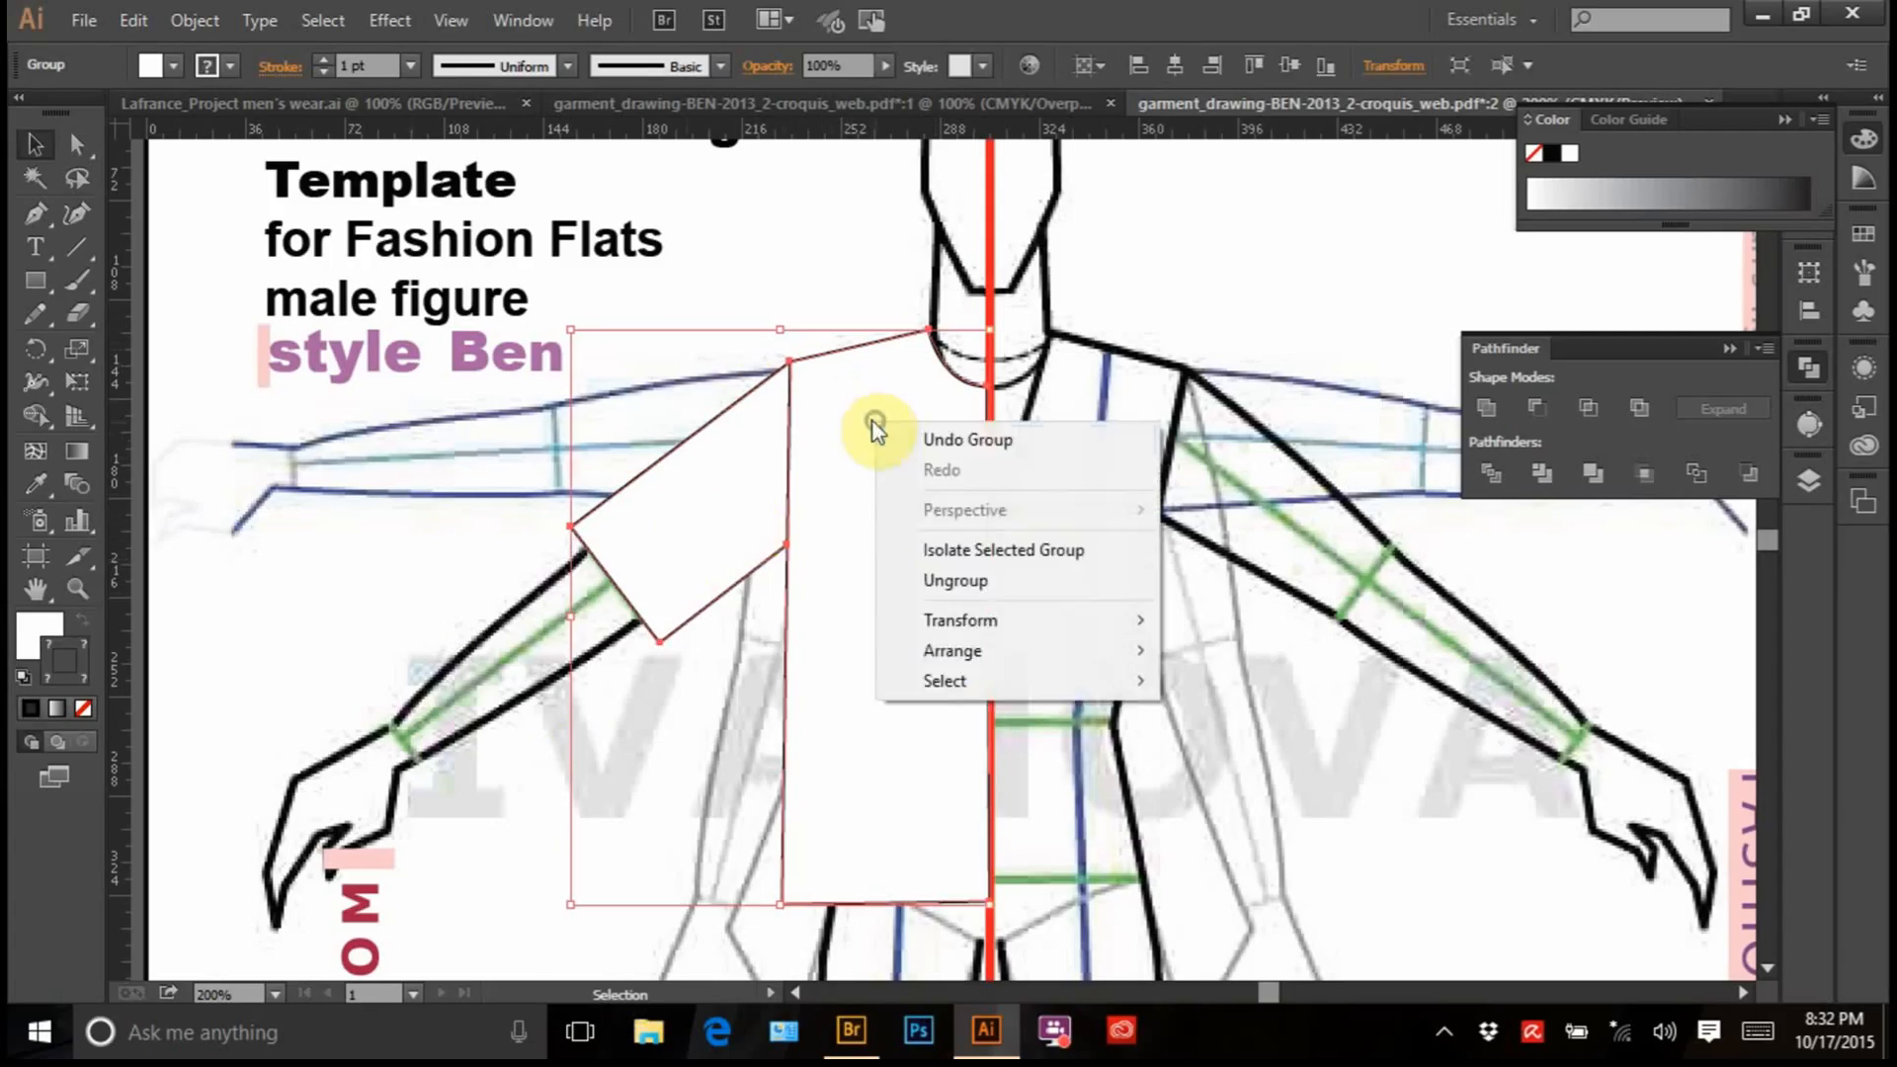
pyautogui.moveTo(956, 629)
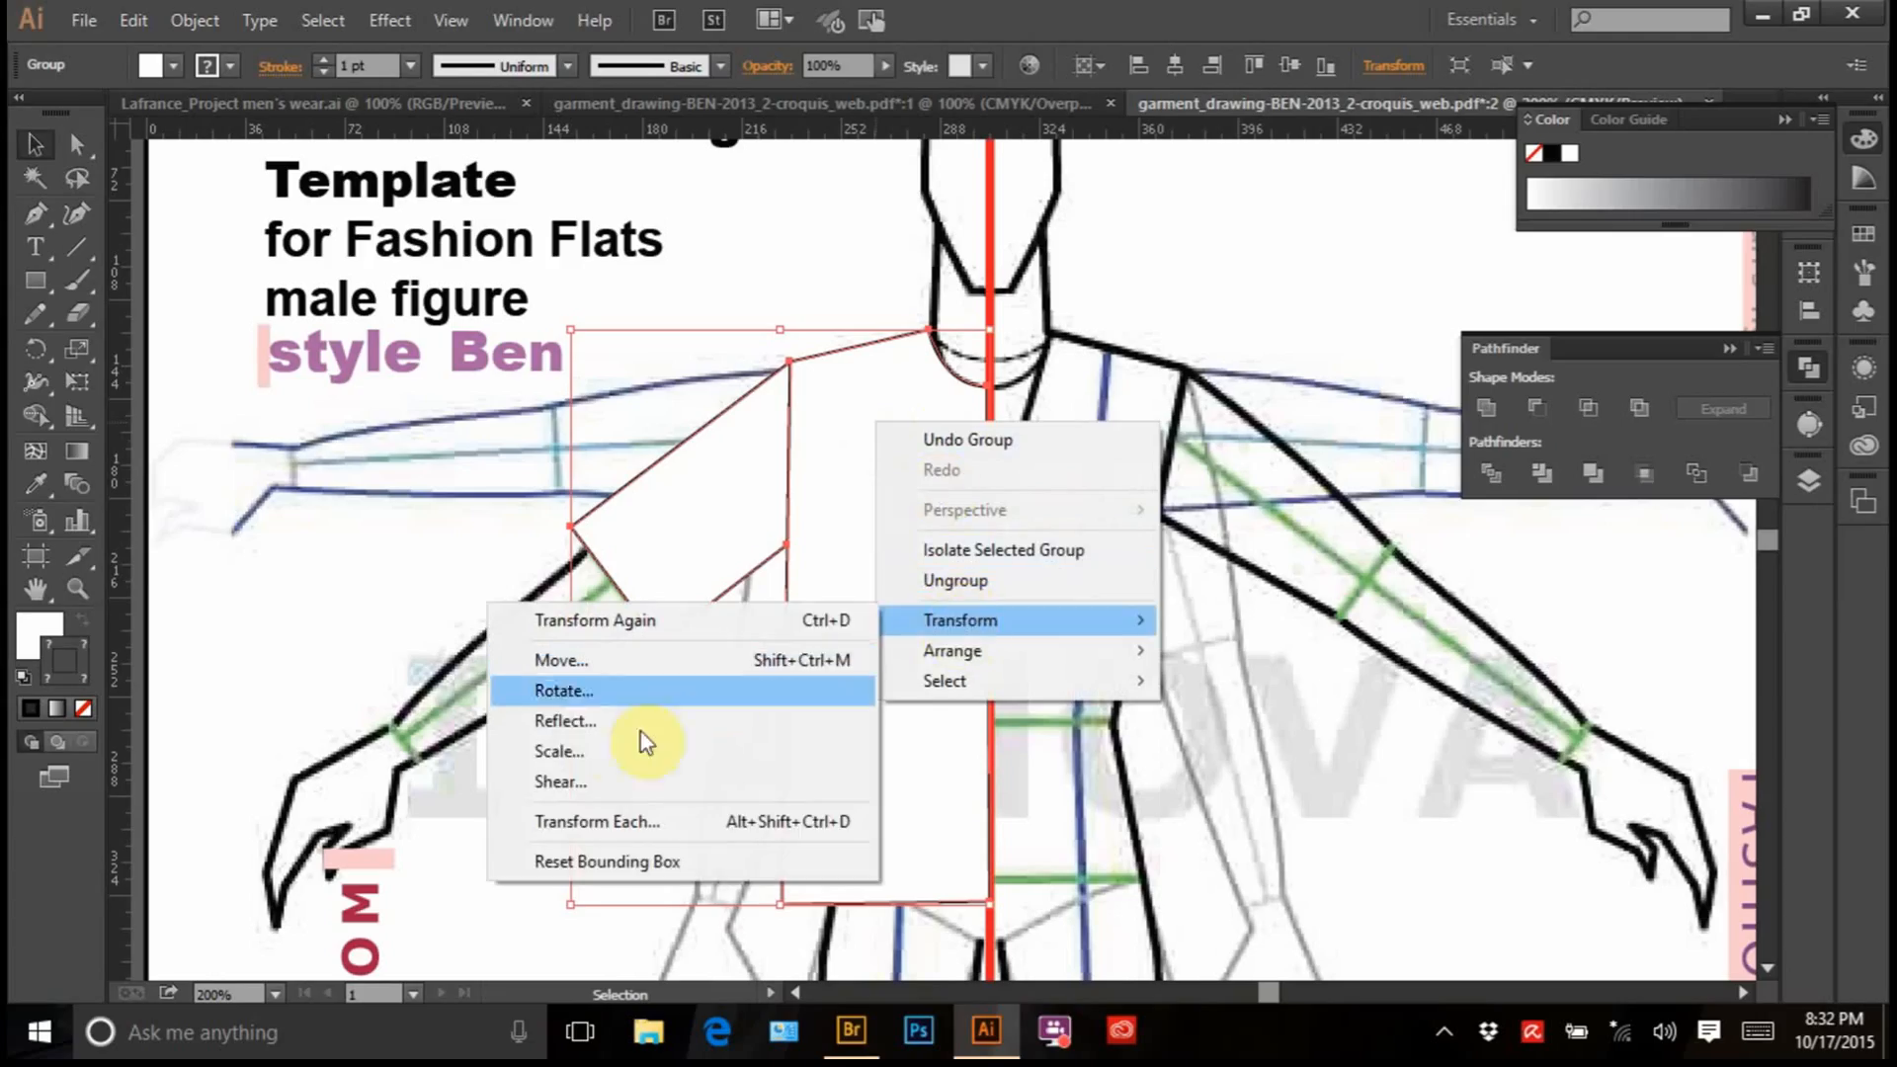
pyautogui.click(613, 722)
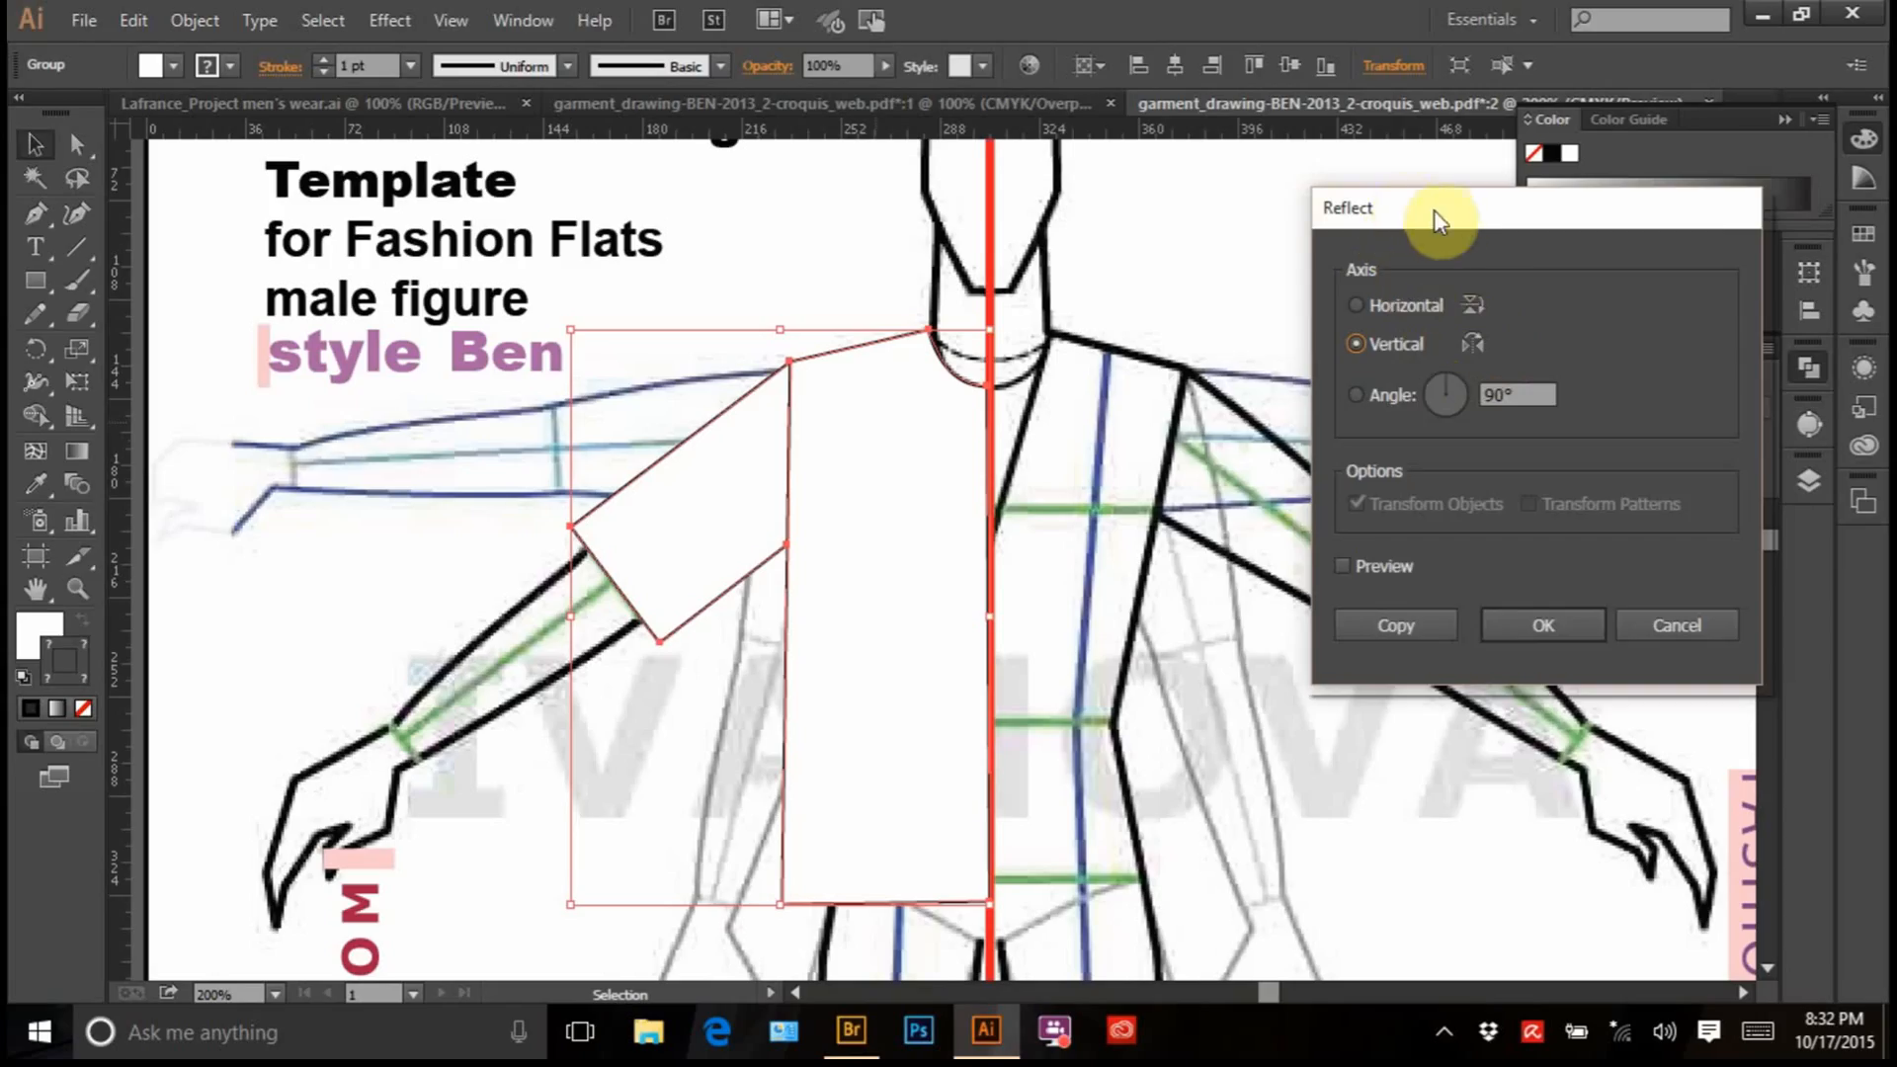
pyautogui.moveTo(1437, 210); pyautogui.dragTo(1364, 220)
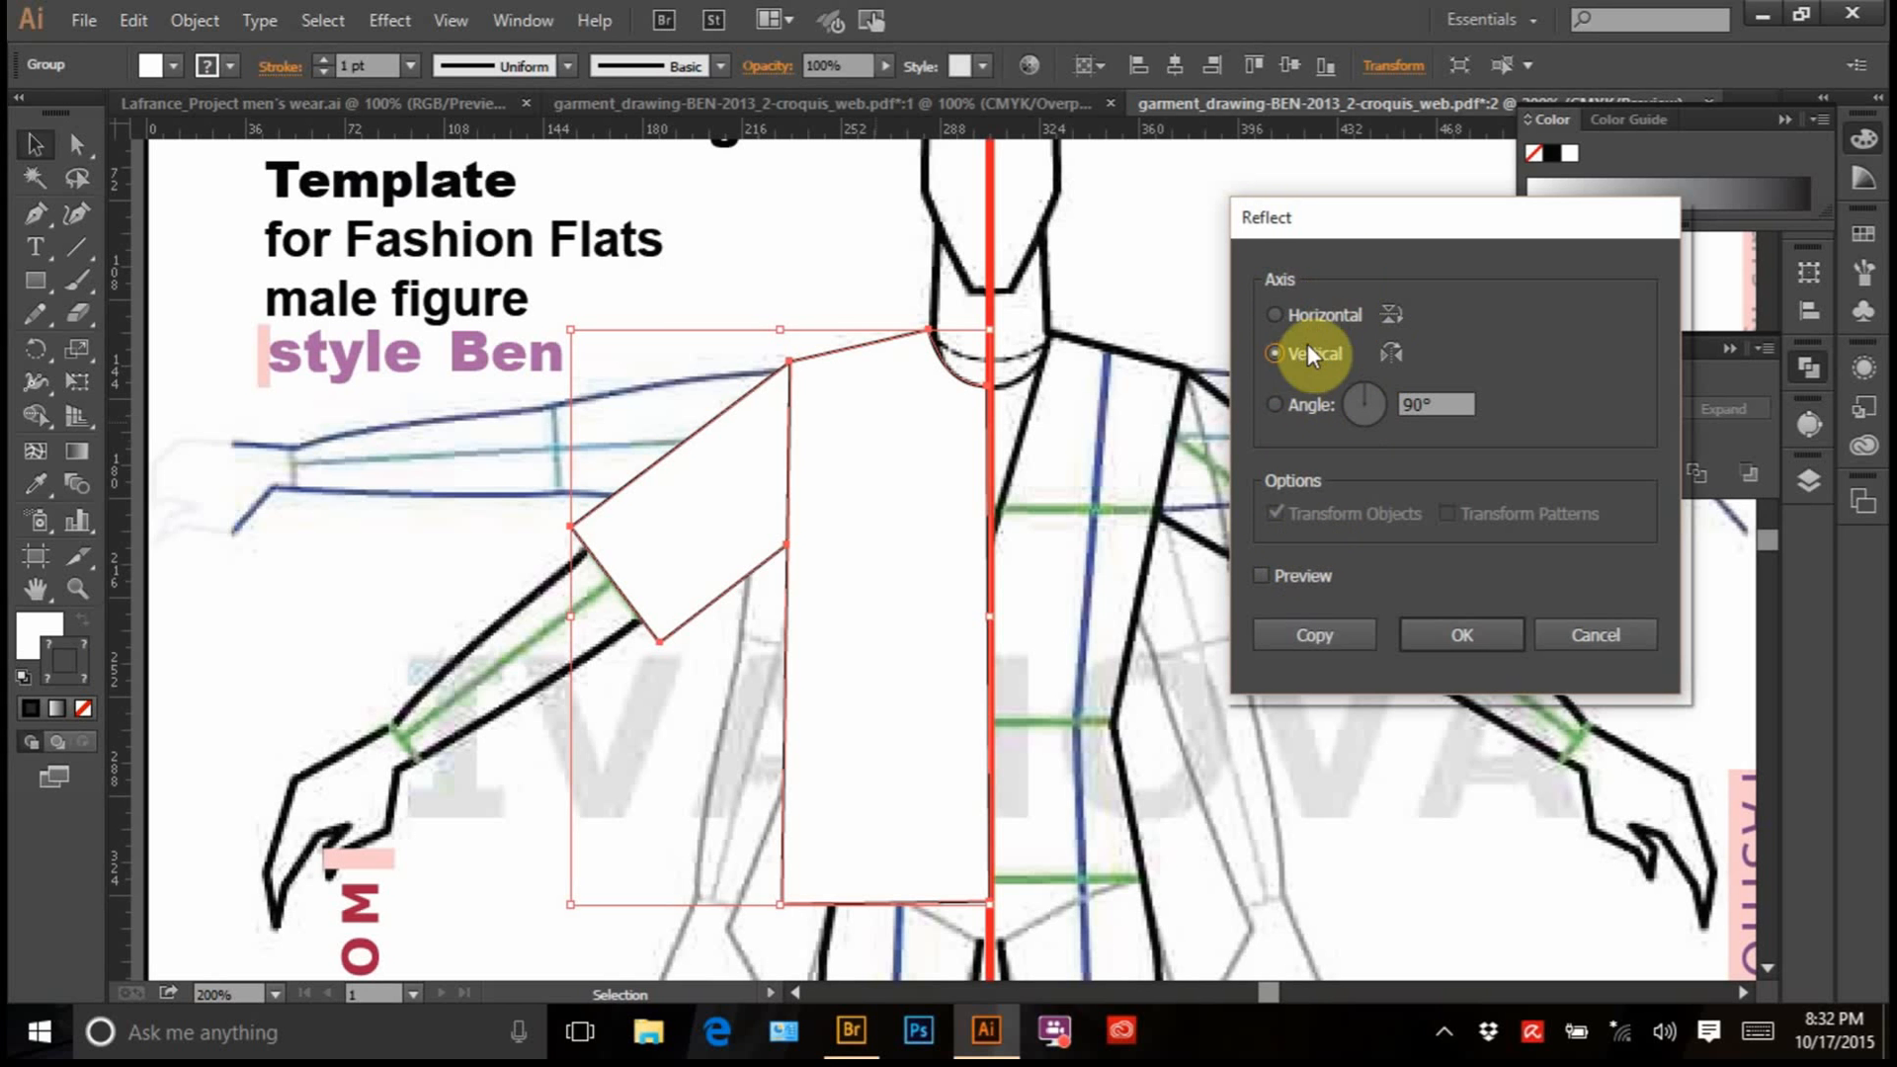
pyautogui.click(1261, 576)
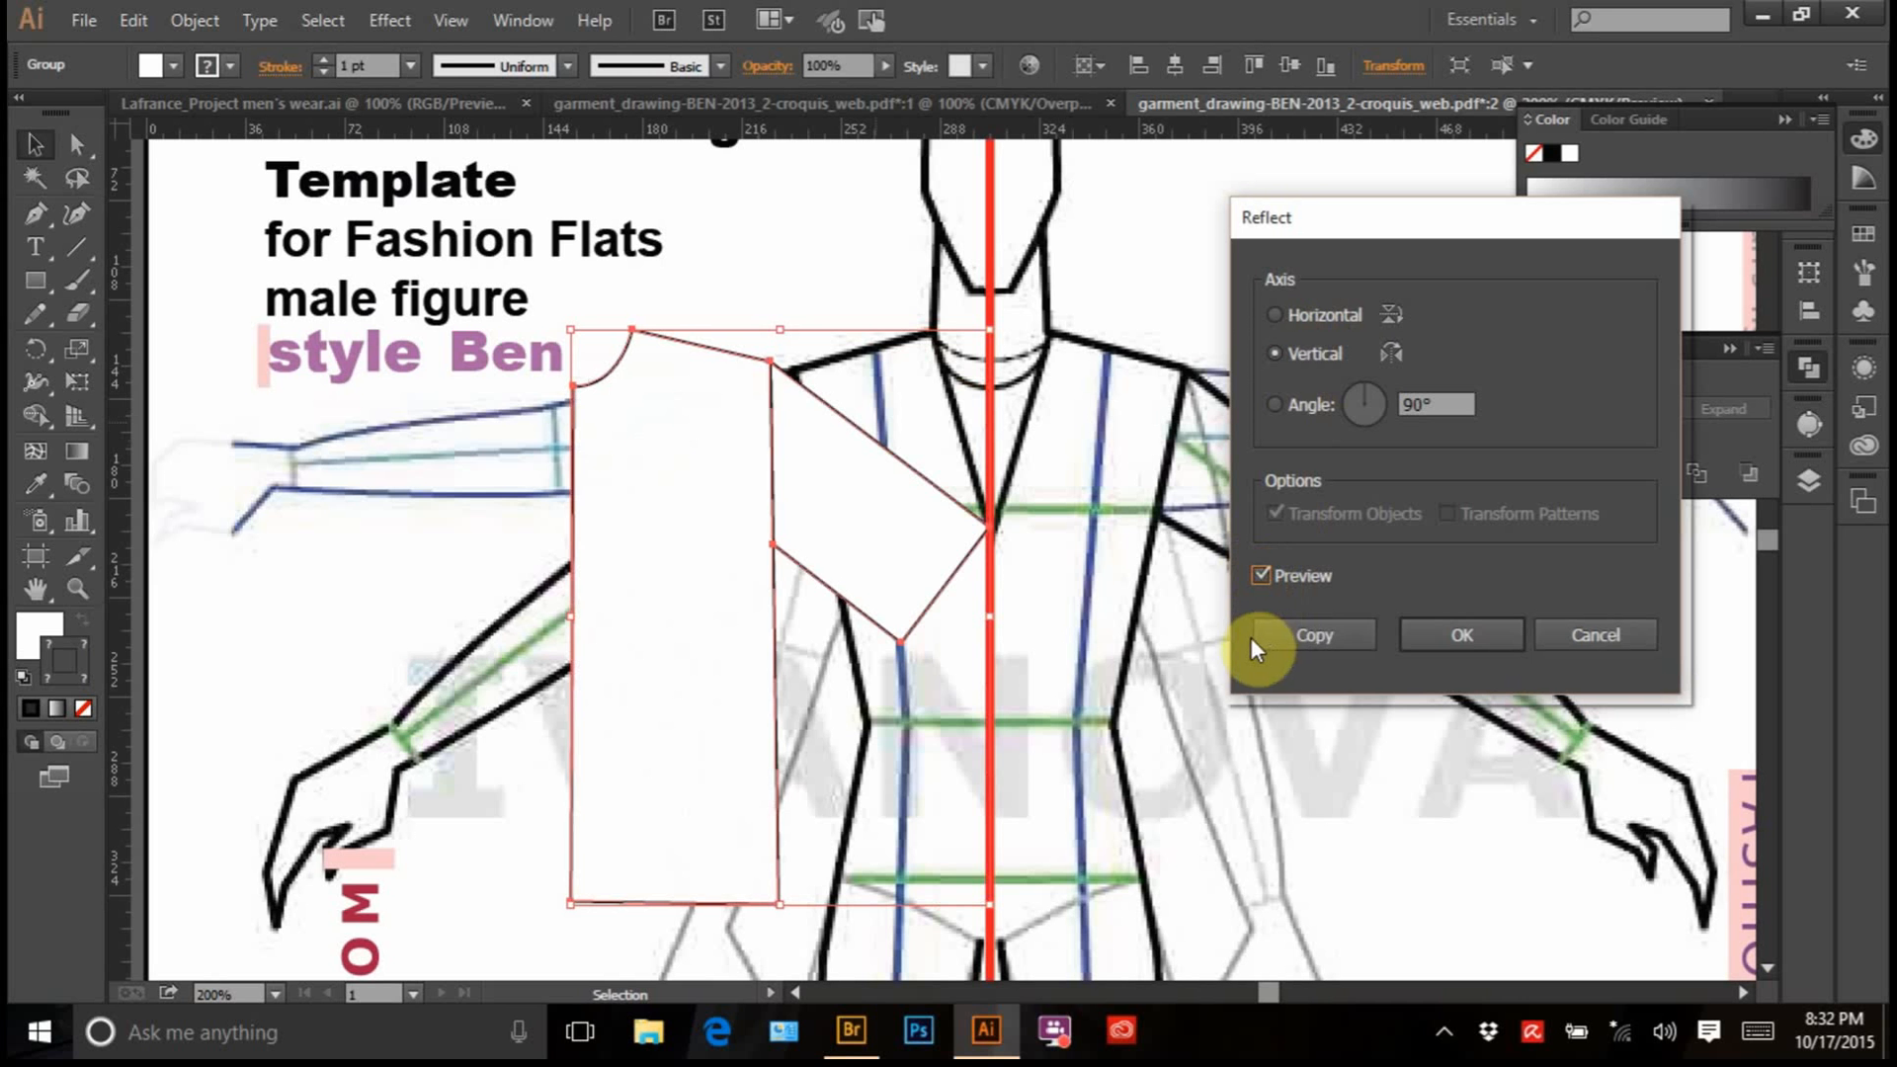
pyautogui.click(1263, 579)
pyautogui.click(1263, 577)
pyautogui.click(1264, 579)
pyautogui.click(1263, 578)
pyautogui.click(1264, 578)
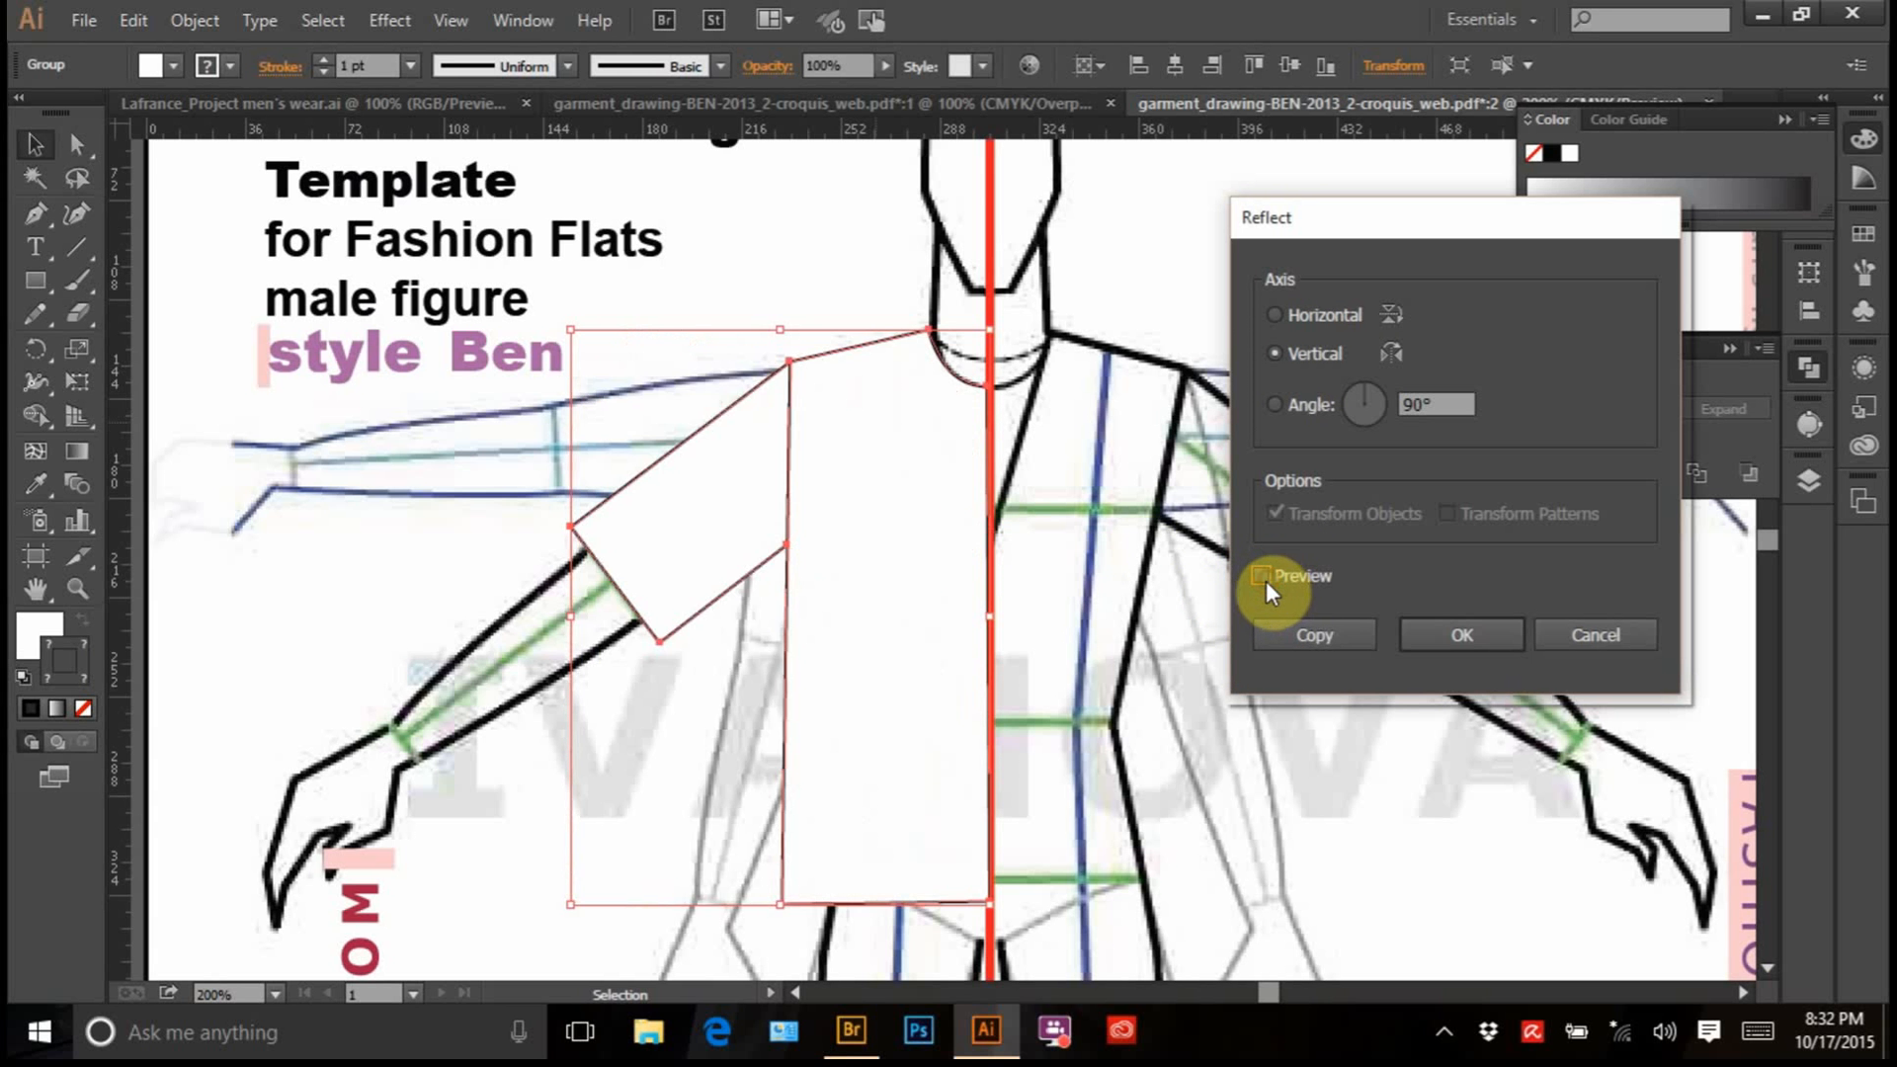
pyautogui.click(1264, 578)
pyautogui.click(1264, 578)
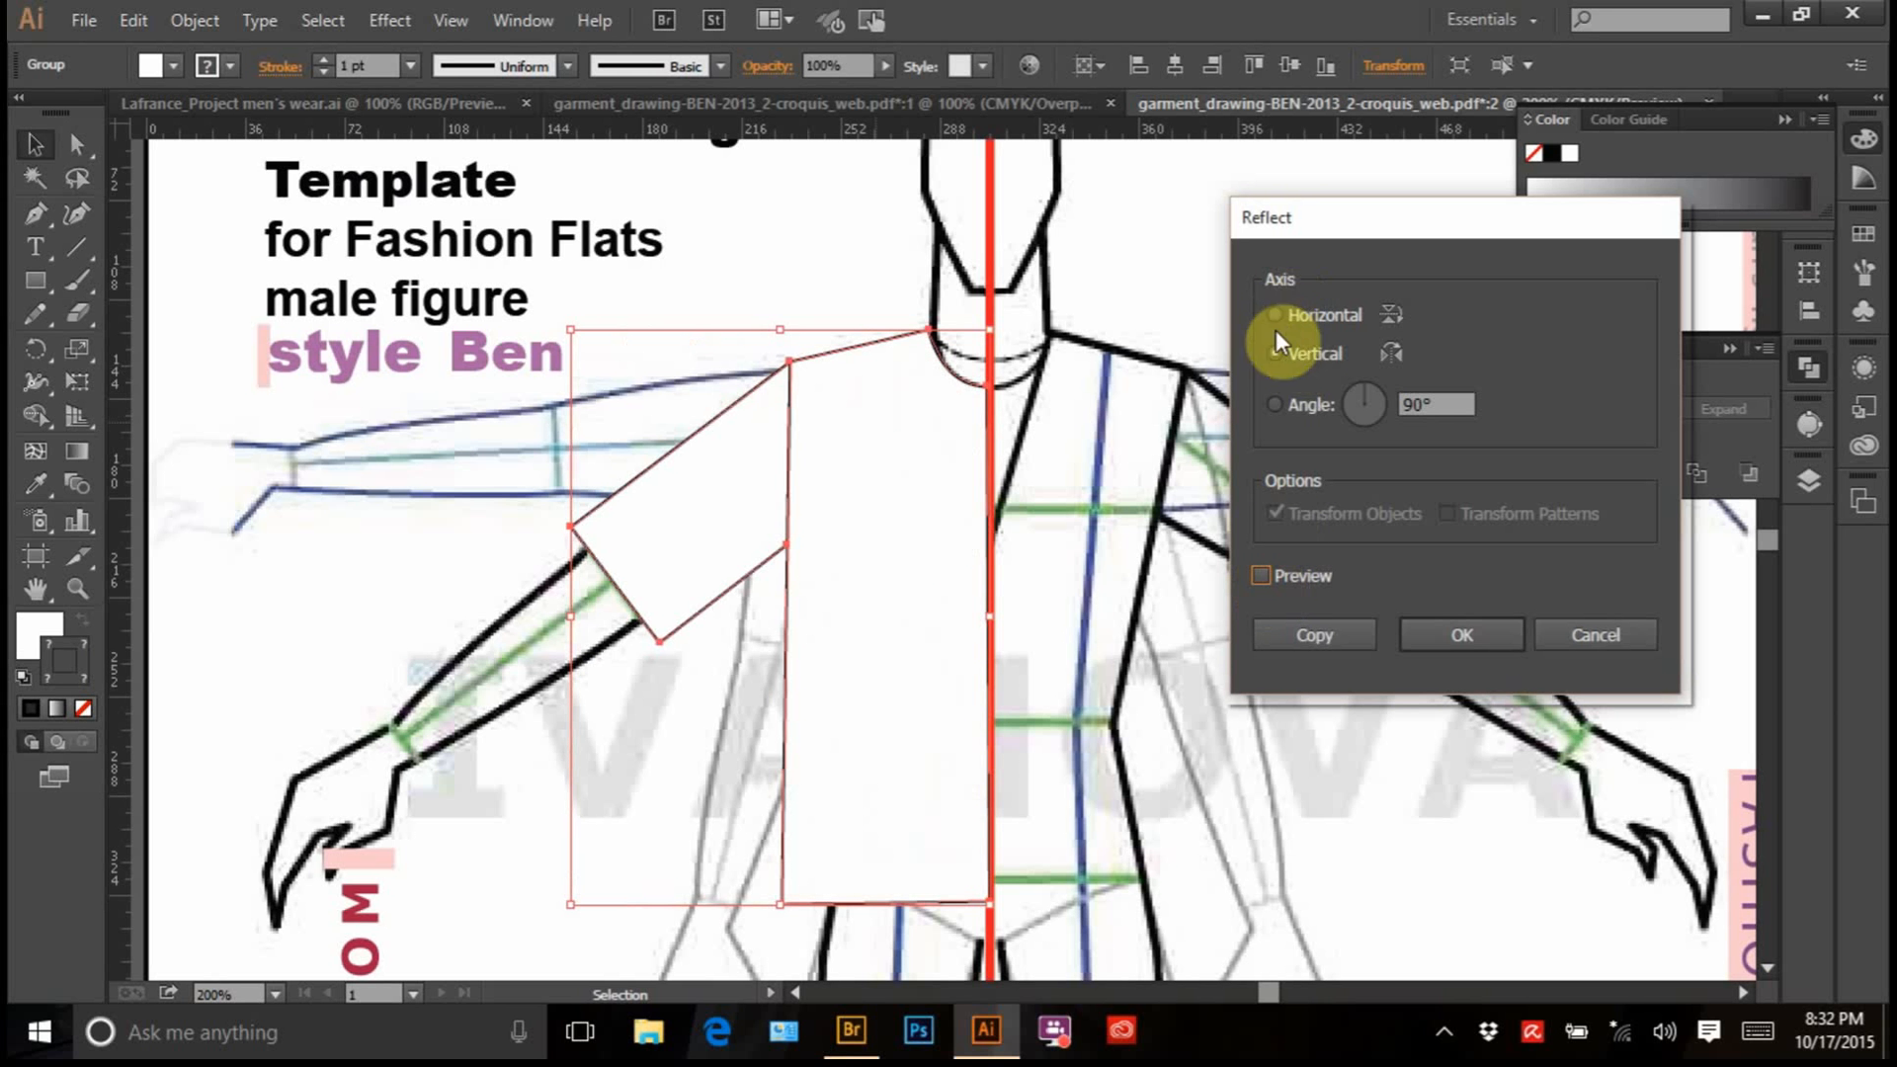
# Preview the half shirt reflected across the horizontal axis instead
pyautogui.click(1275, 316)
pyautogui.click(1261, 577)
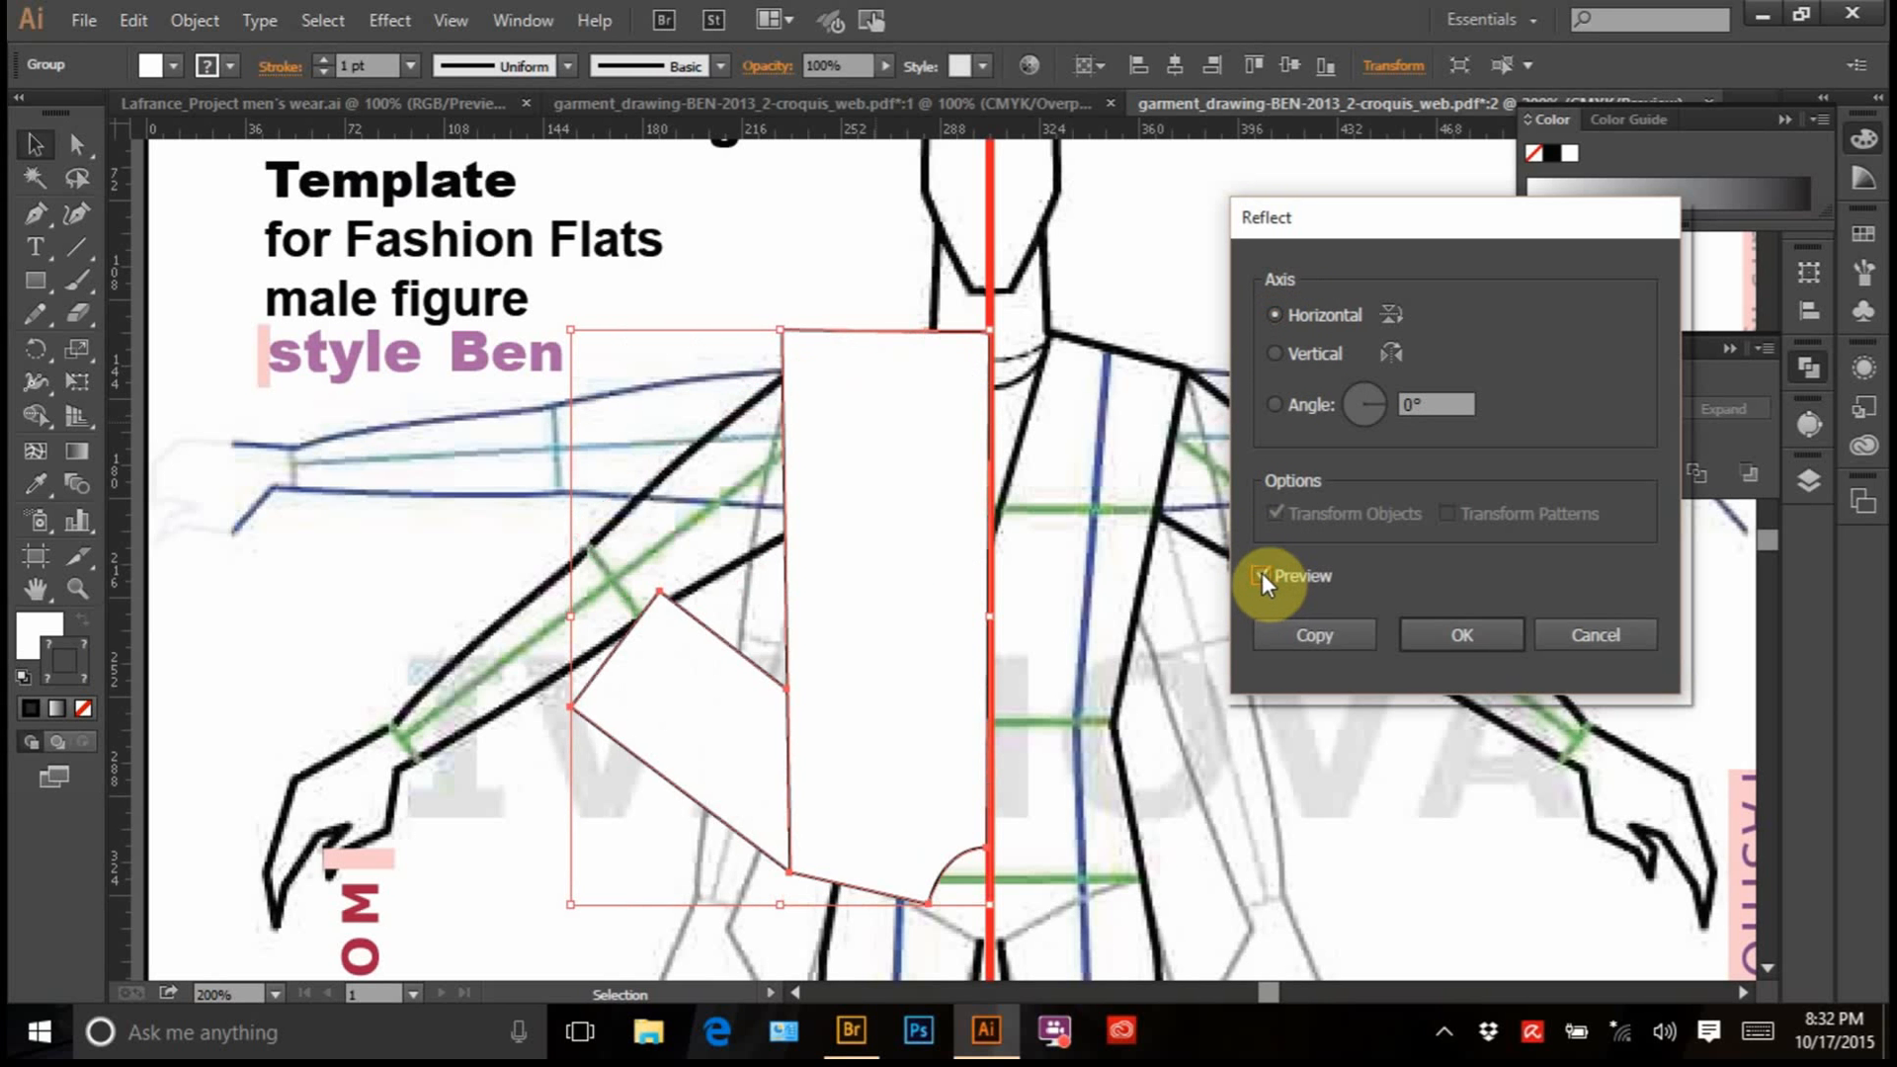
pyautogui.click(1262, 576)
pyautogui.click(1260, 575)
# Reflect the half shirt itself across the vertical axis without making a copy, and undo the reflection
pyautogui.click(1275, 354)
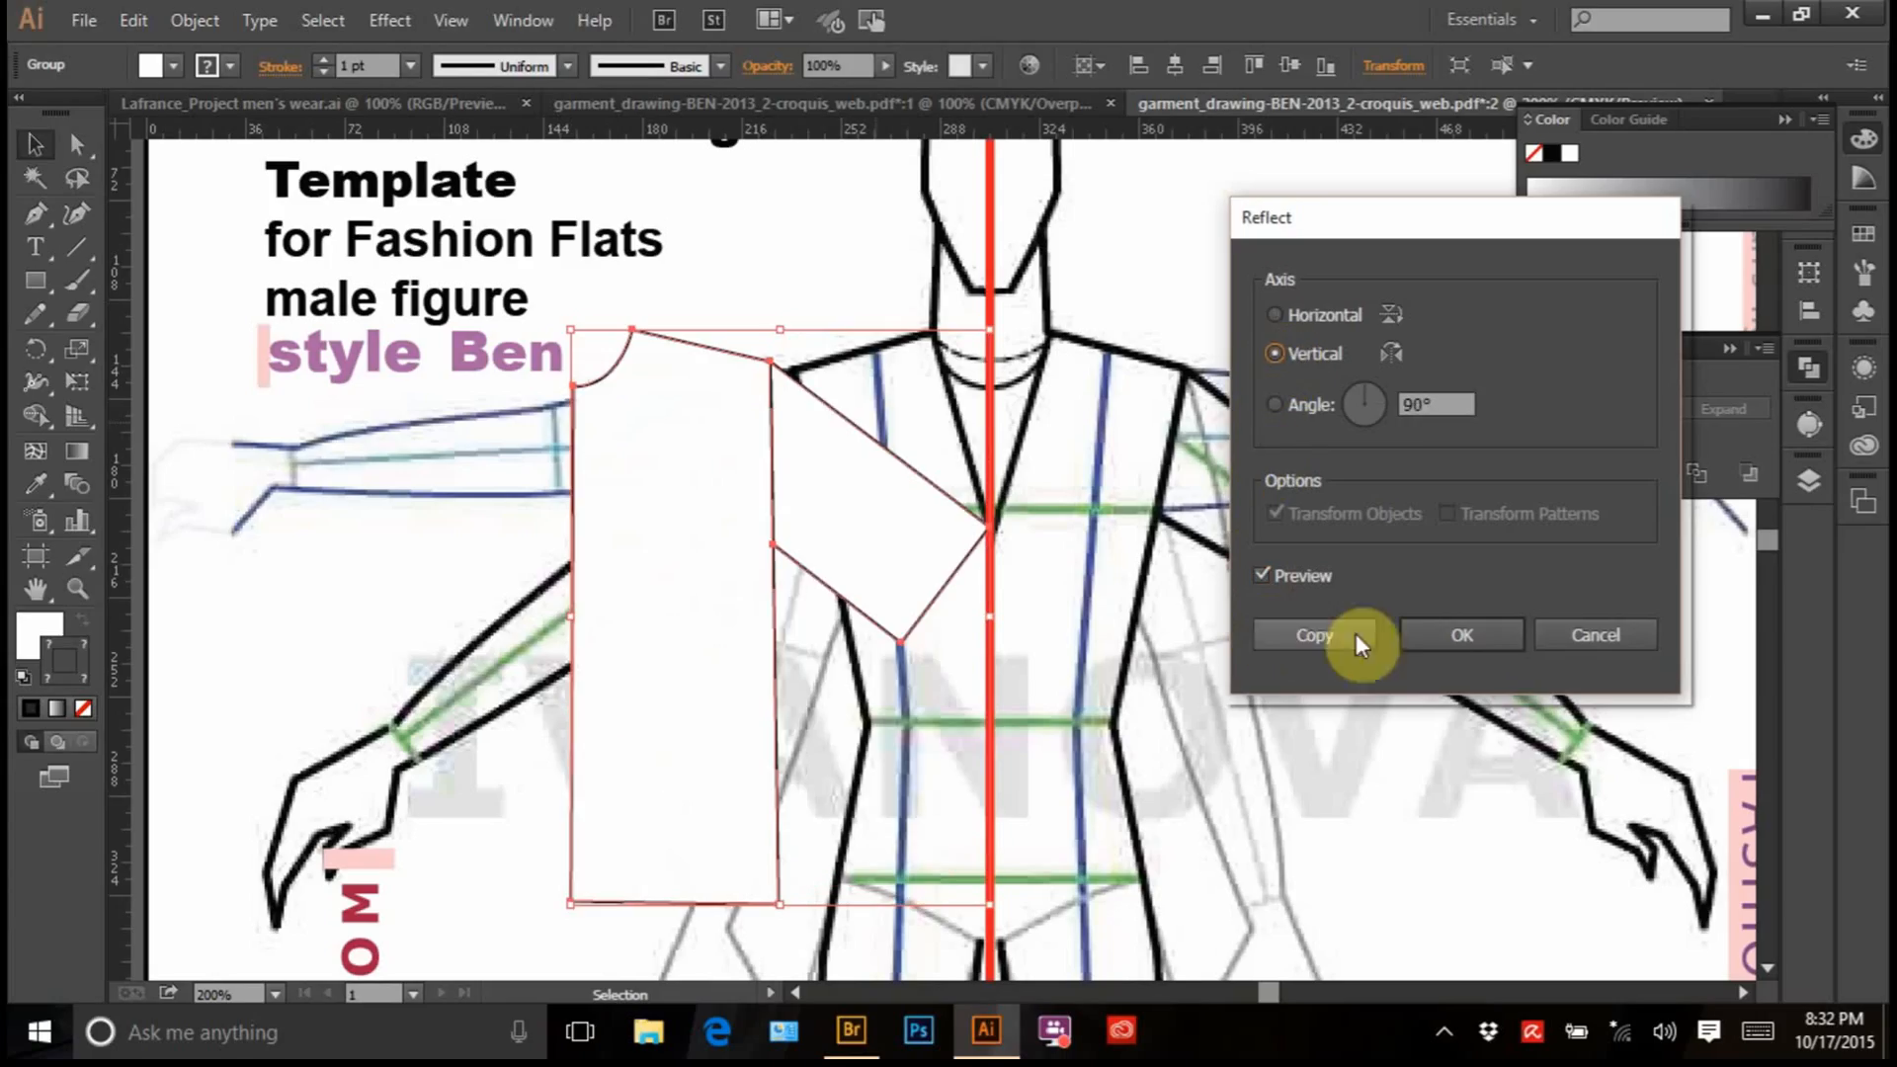
pyautogui.click(1465, 633)
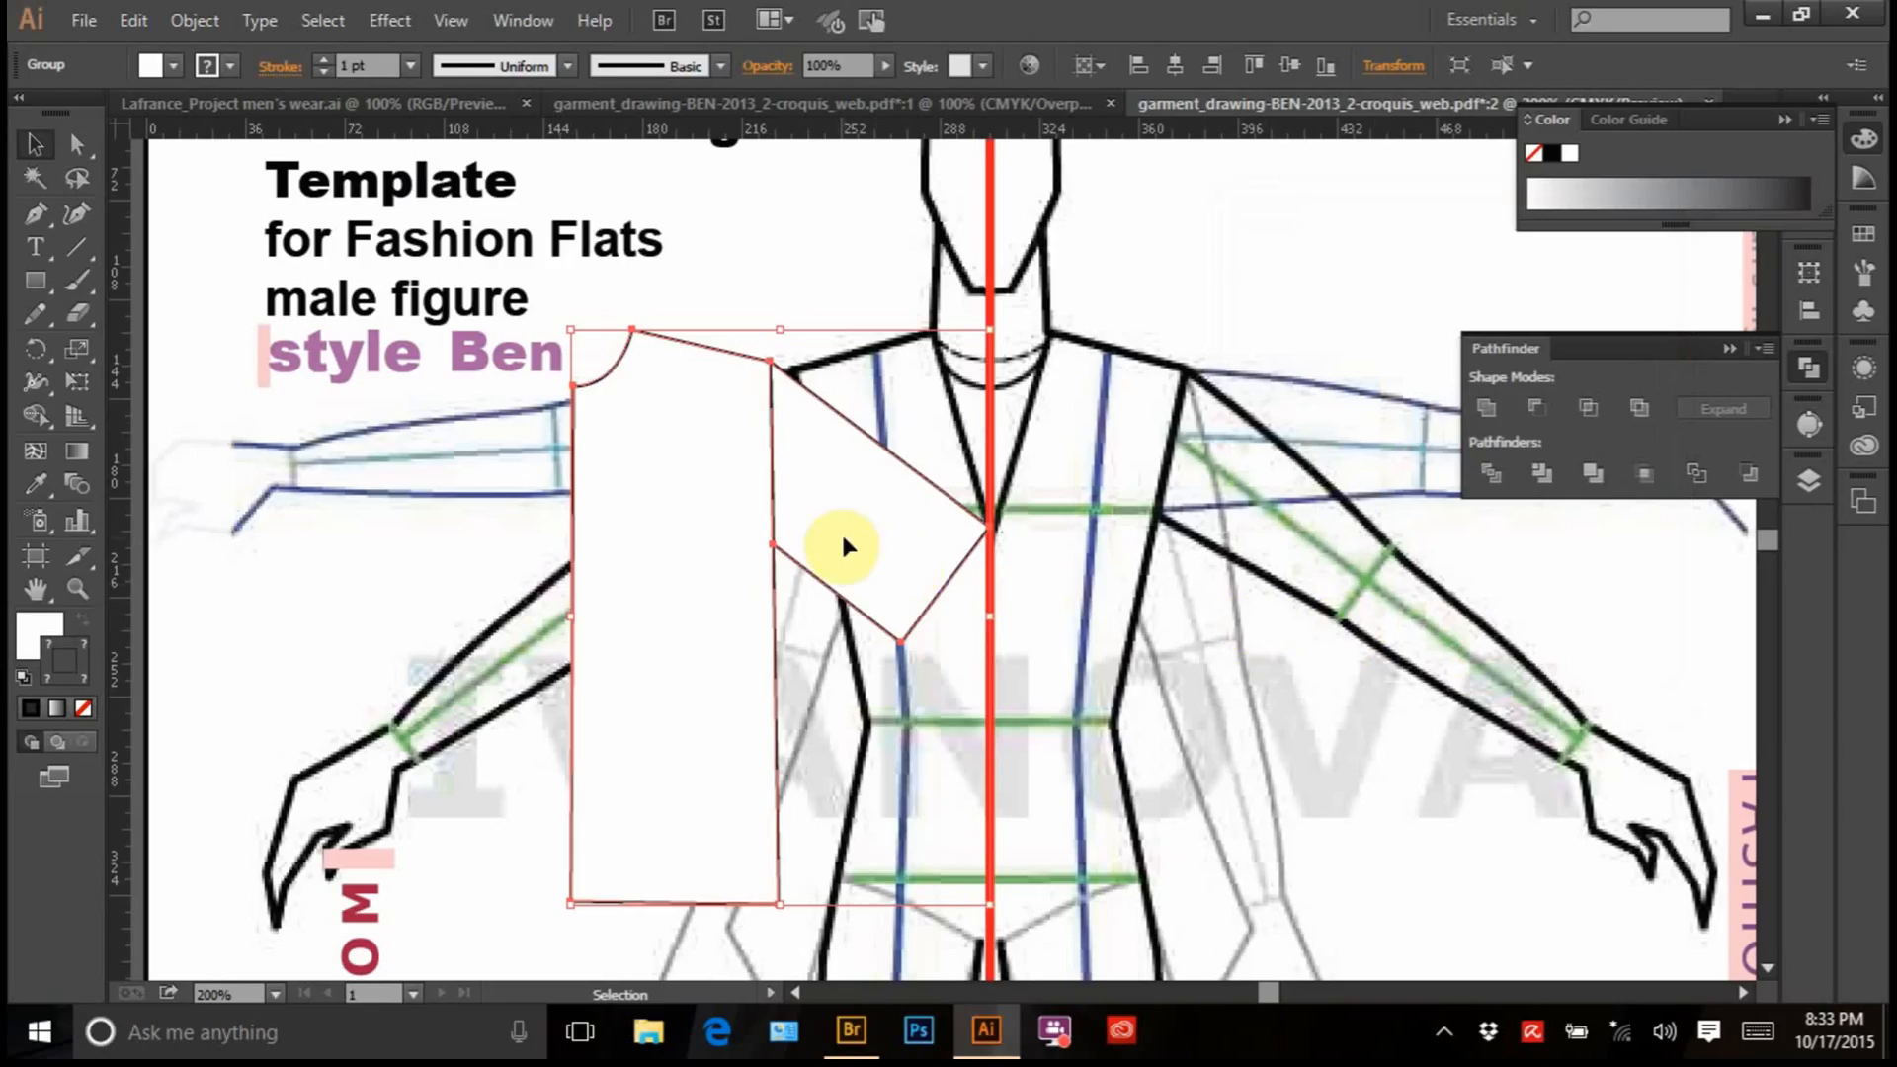
pyautogui.hotkey('ctrl', 'z')
# Create a reflected copy of the grouped half shirt across the vertical axis
pyautogui.rightClick(851, 494)
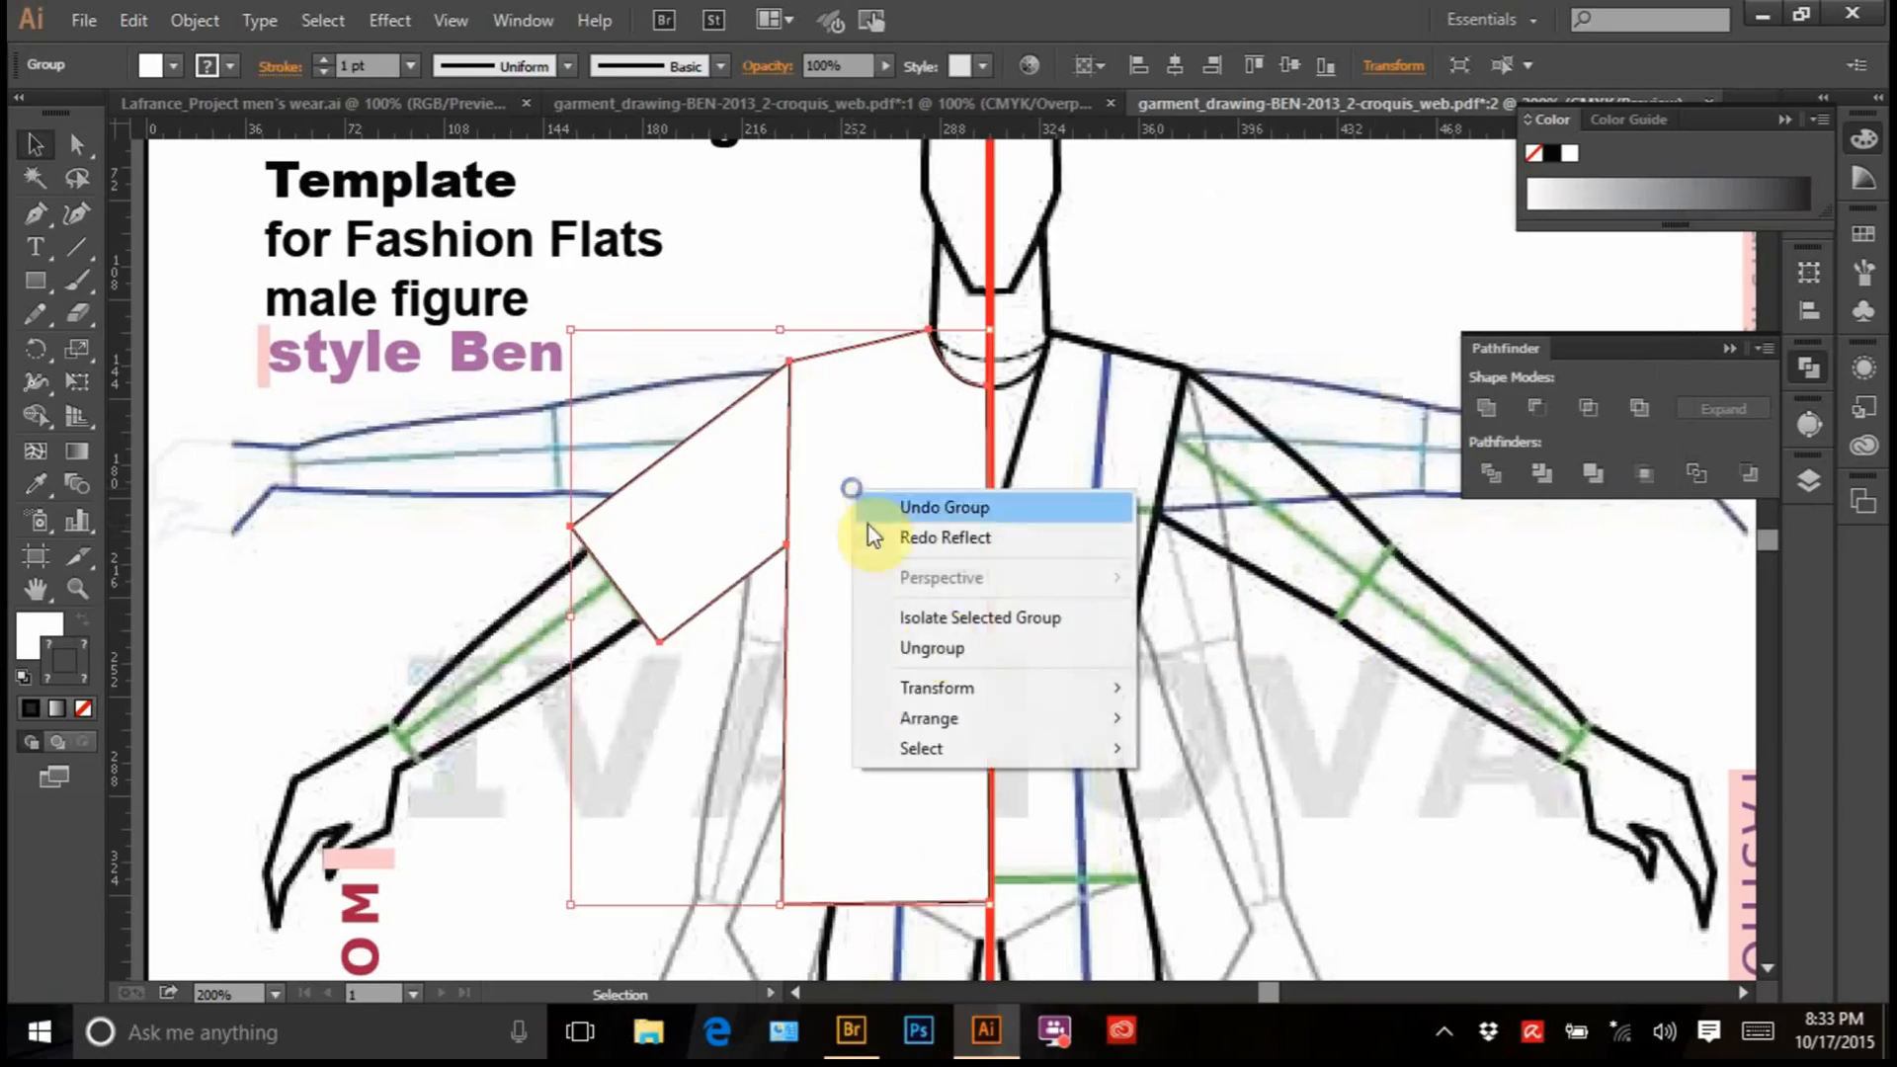
pyautogui.moveTo(933, 688)
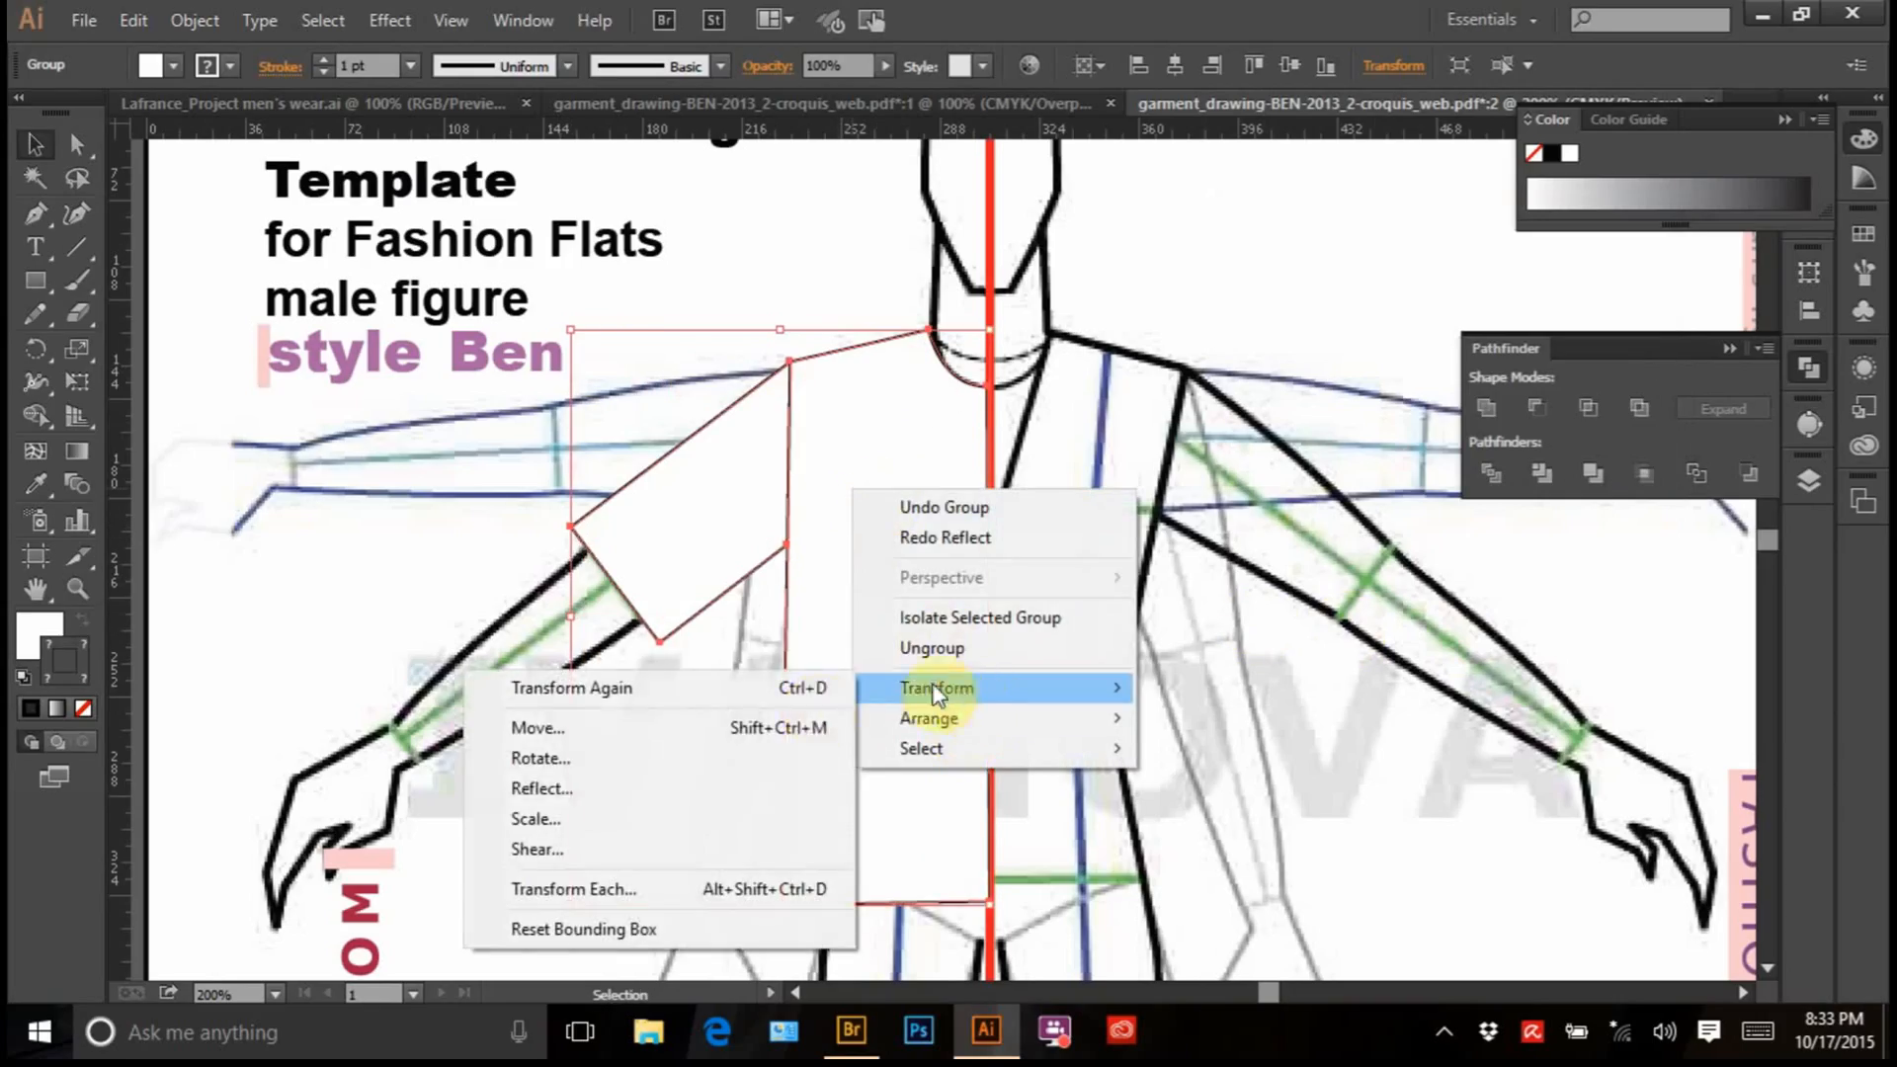
pyautogui.click(662, 787)
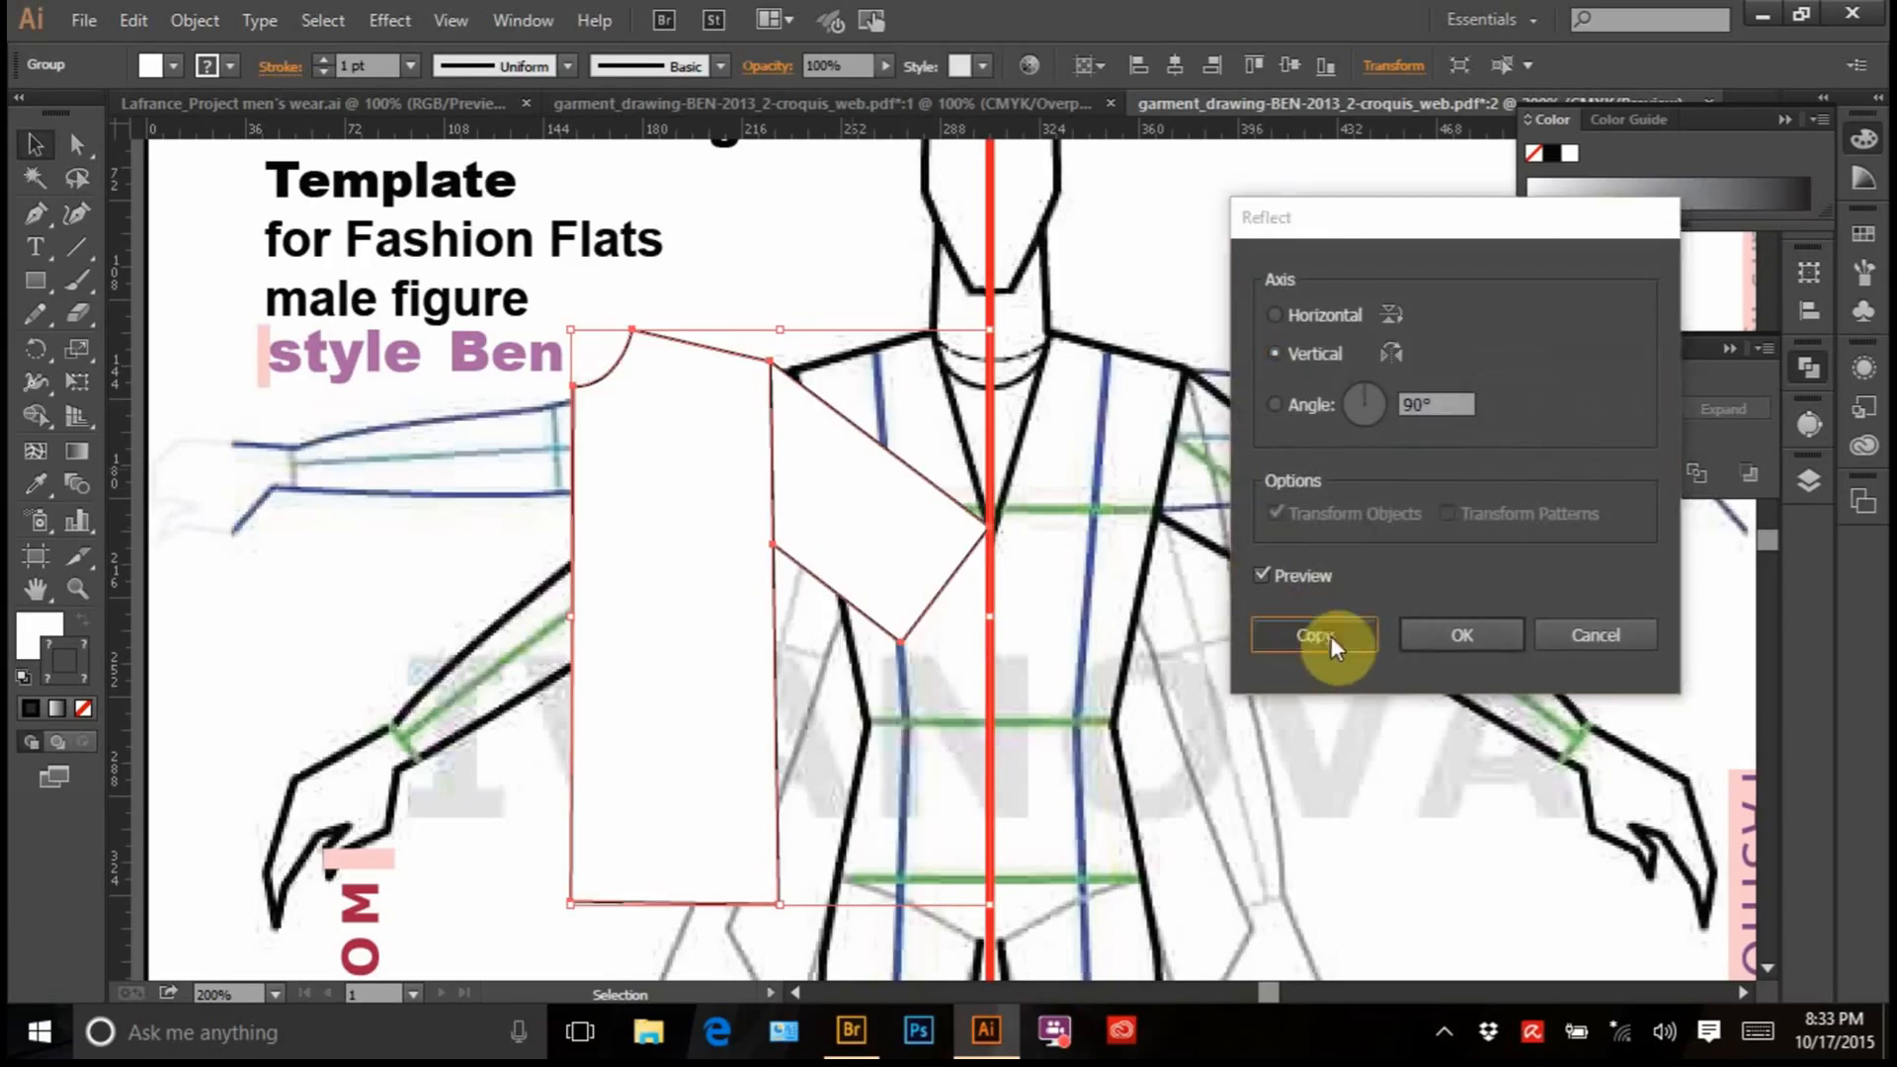
pyautogui.click(1328, 638)
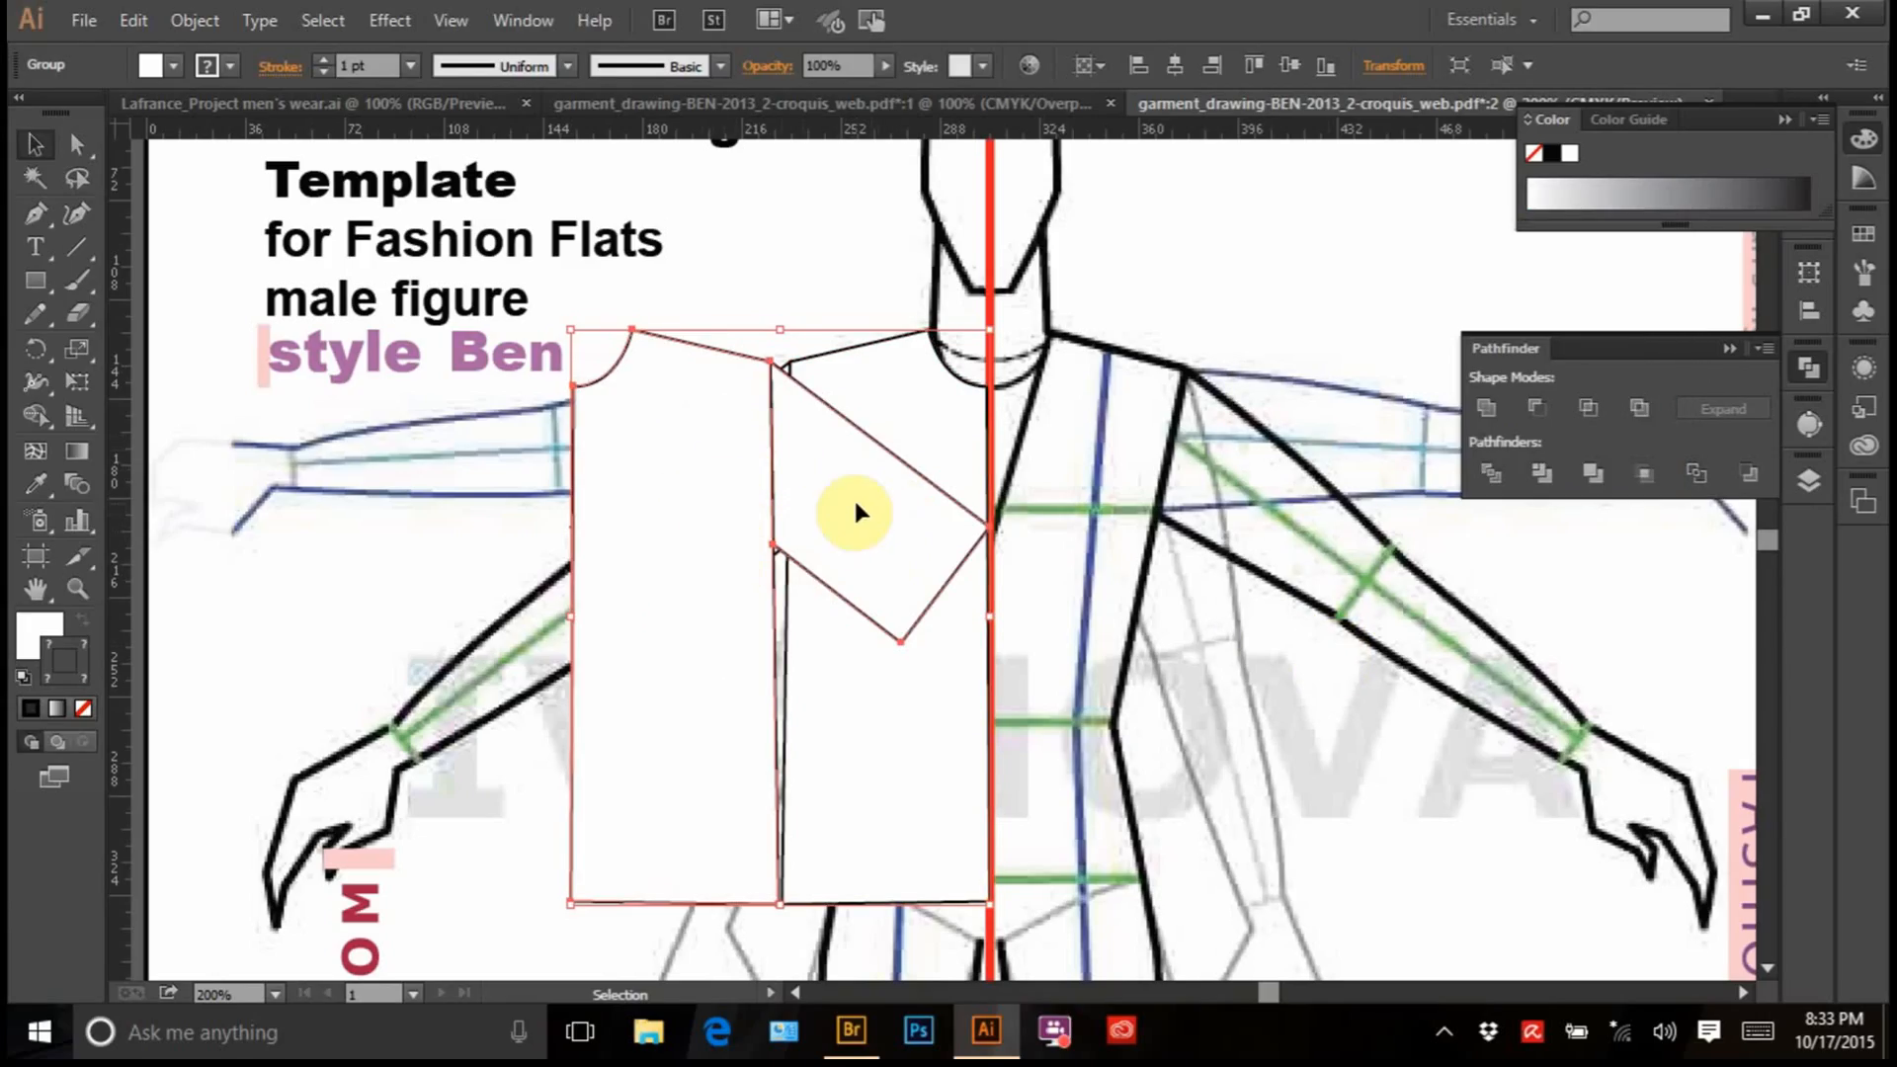
# Move the mirrored copy horizontally across the croquis until its centre front edge meets the original half's
pyautogui.hotkey('shift', 'Right')
pyautogui.hotkey('shift', 'Right')
pyautogui.hotkey('shift', 'Right')
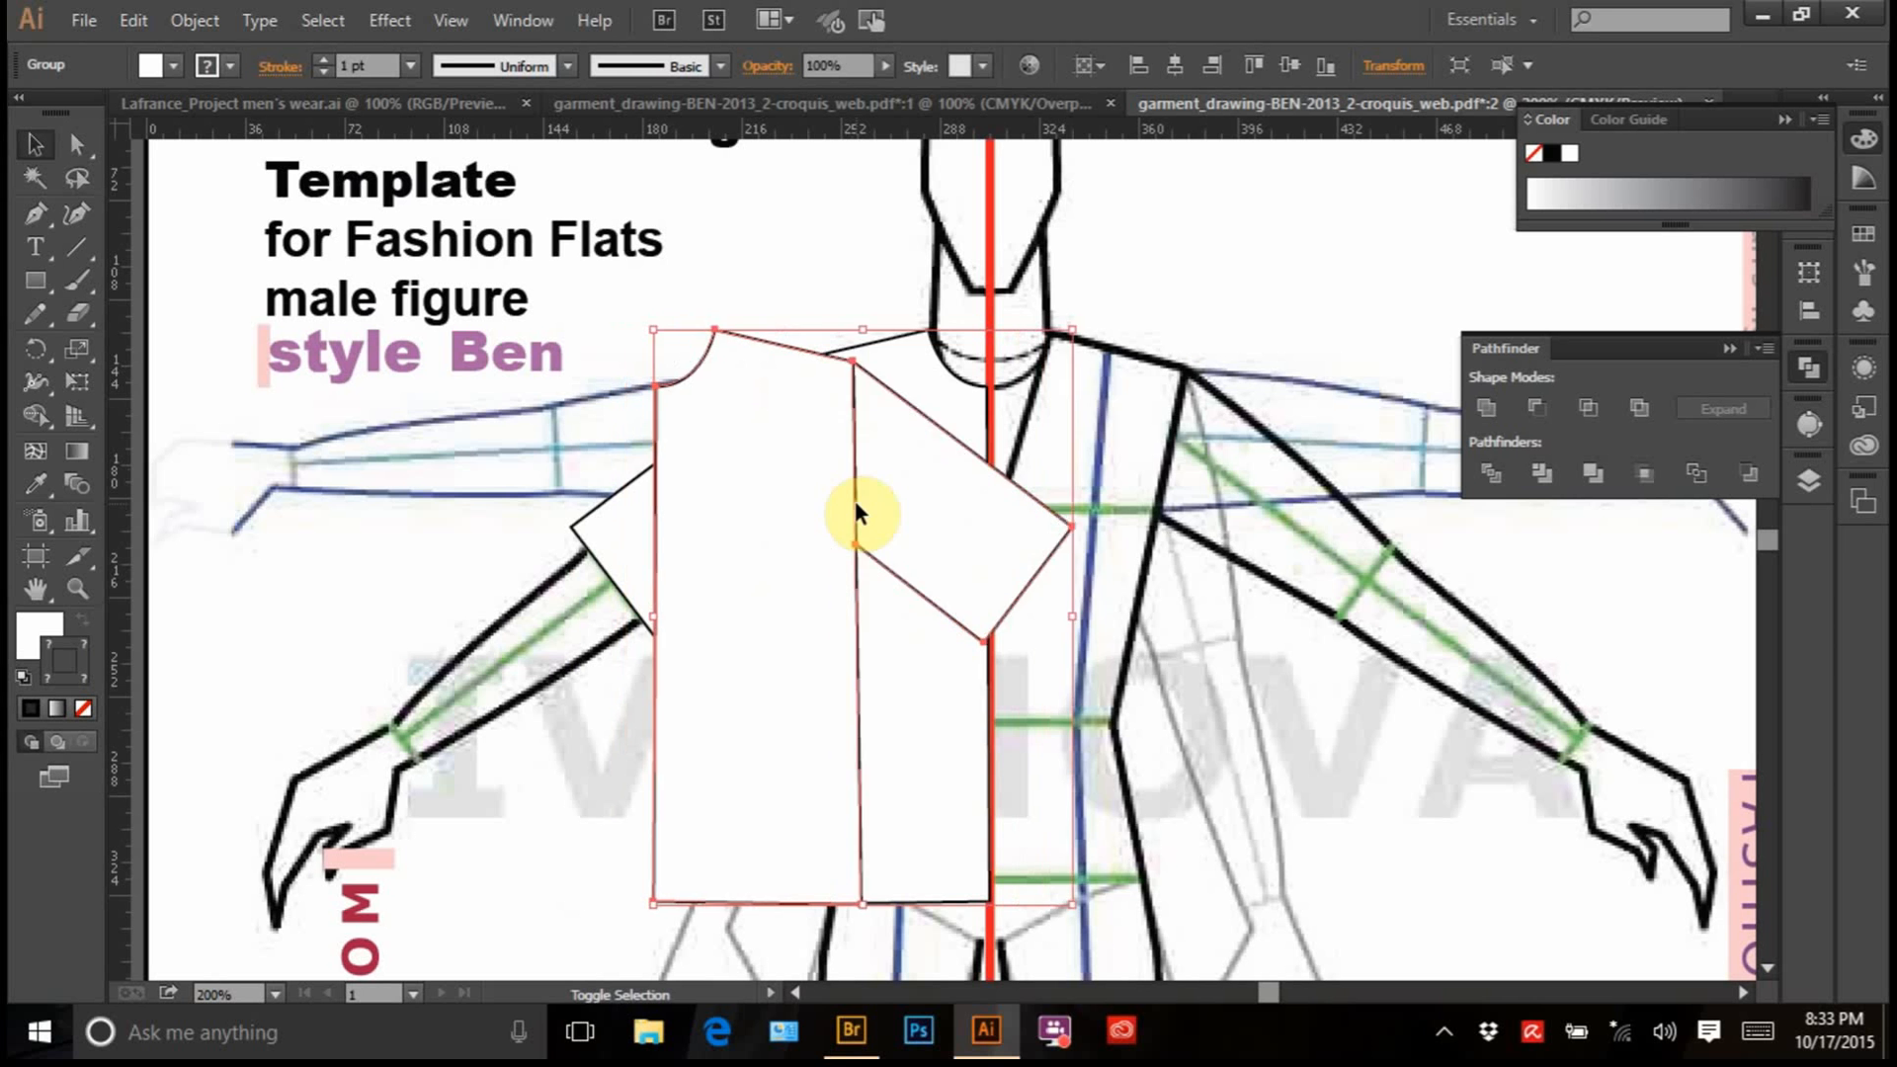
pyautogui.hotkey('shift', 'Right')
pyautogui.hotkey('shift', 'Right')
pyautogui.hotkey('shift', 'Right')
pyautogui.hotkey('shift', 'Right')
pyautogui.hotkey('shift', 'Right')
pyautogui.hotkey('shift', 'Right')
pyautogui.hotkey('shift', 'Right')
pyautogui.hotkey('shift', 'Right')
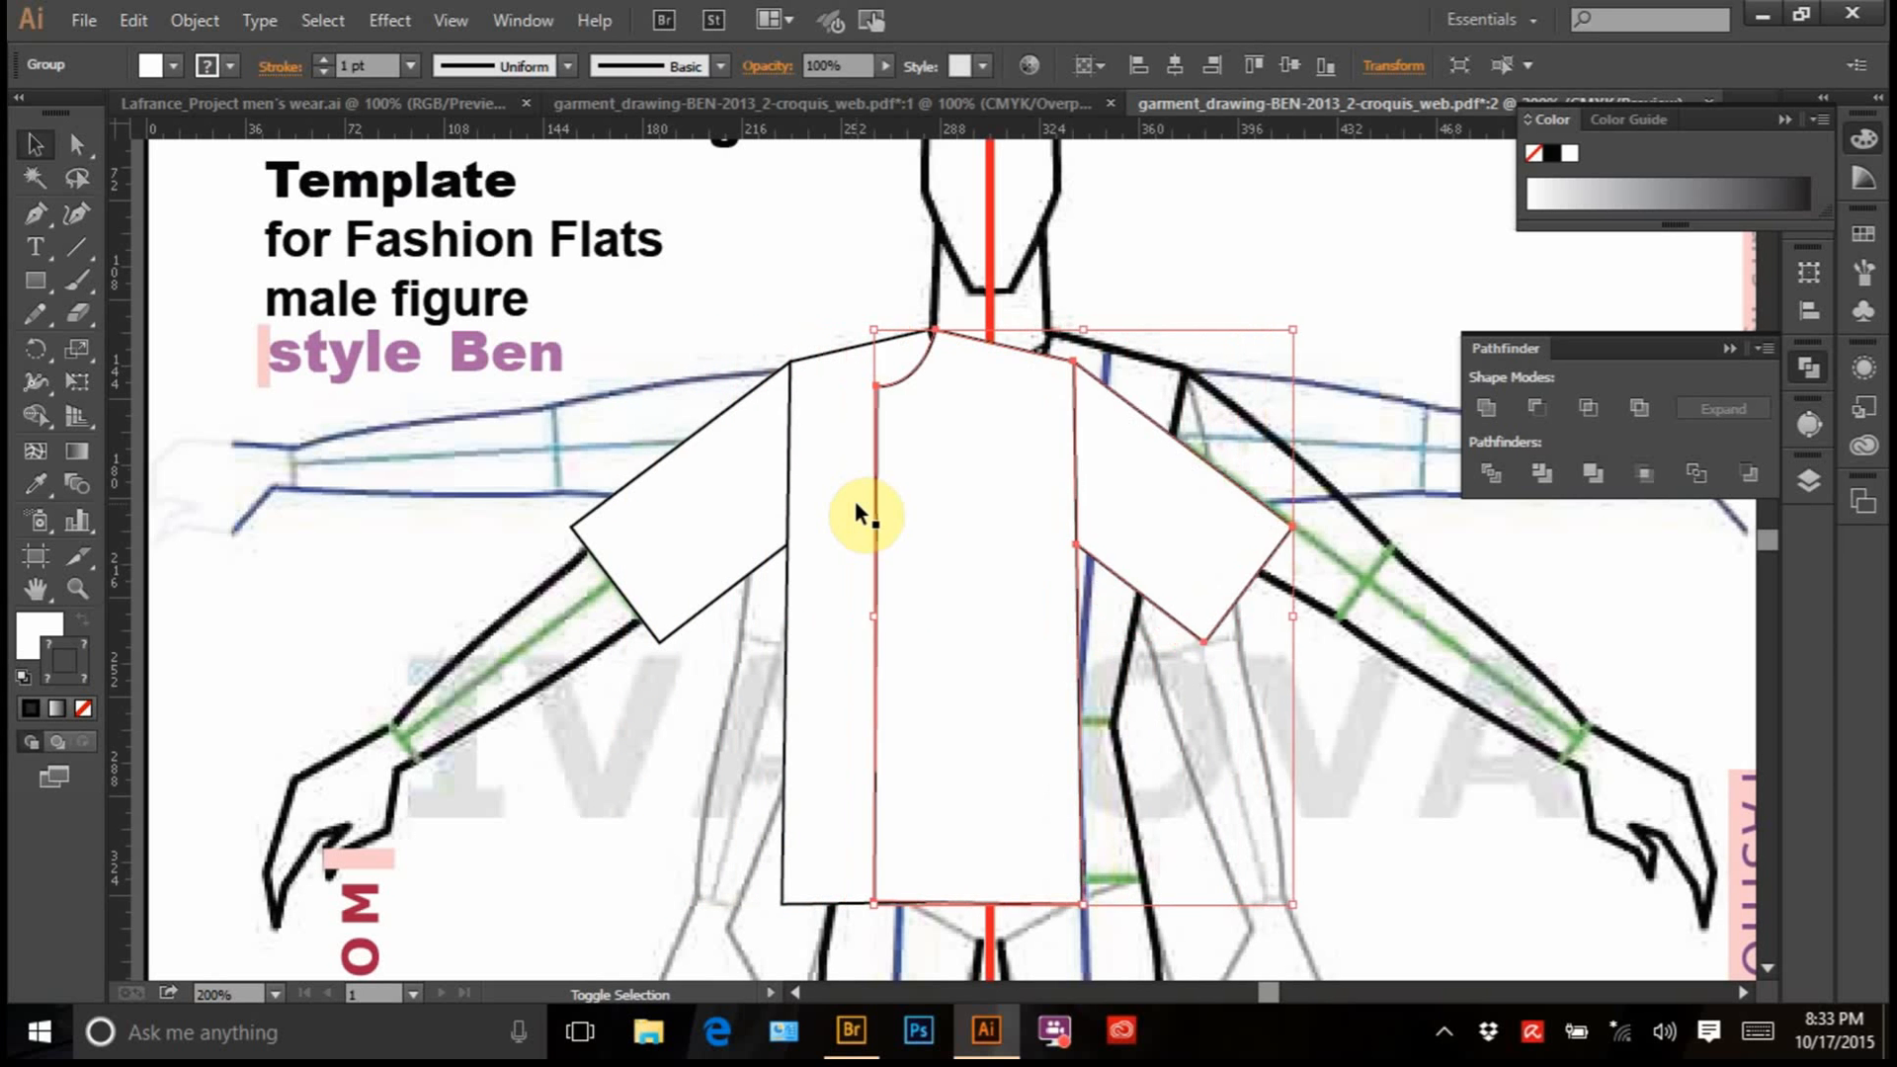
pyautogui.hotkey('shift', 'Right')
pyautogui.hotkey('shift', 'Right')
pyautogui.hotkey('shift', 'Right')
pyautogui.hotkey('shift', 'Right')
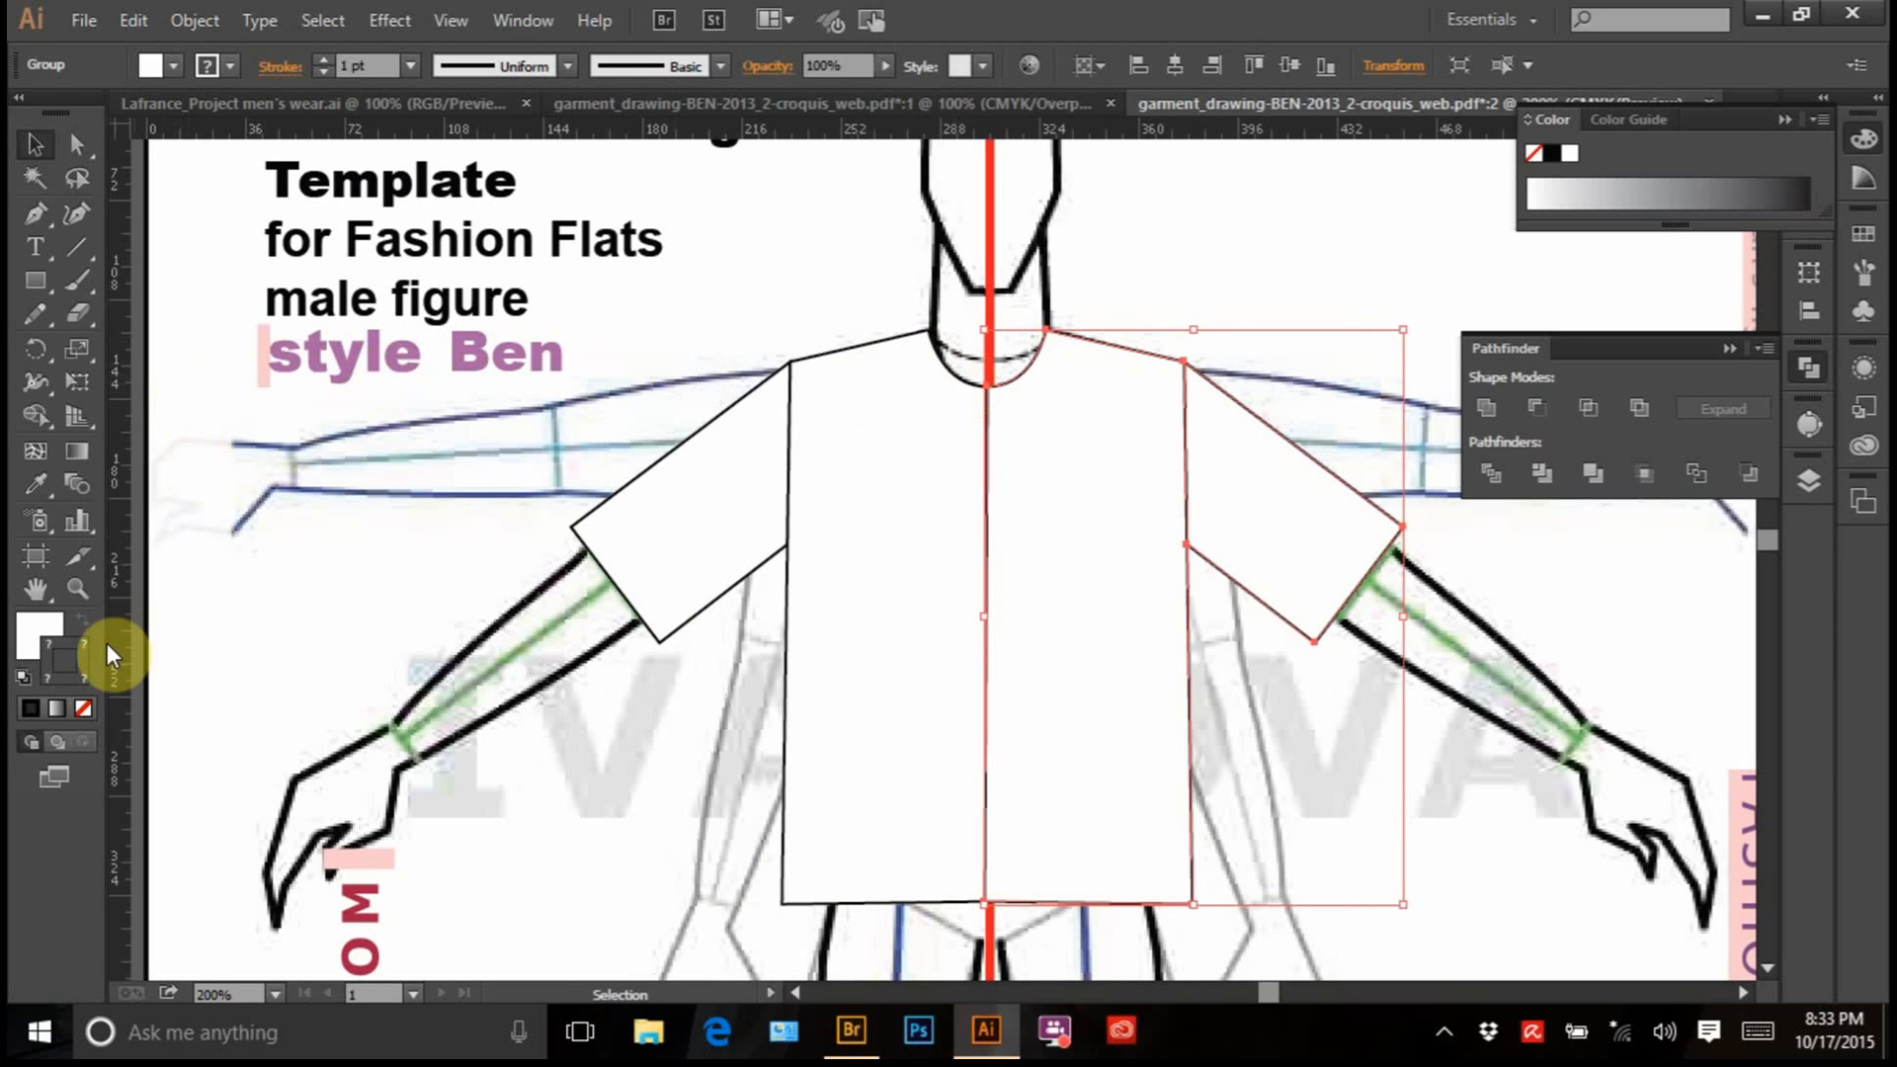
# Zoom in on the centre front neckline and select both halves' corner anchor points to check their alignment
pyautogui.click(77, 589)
pyautogui.moveTo(988, 391); pyautogui.dragTo(1017, 402)
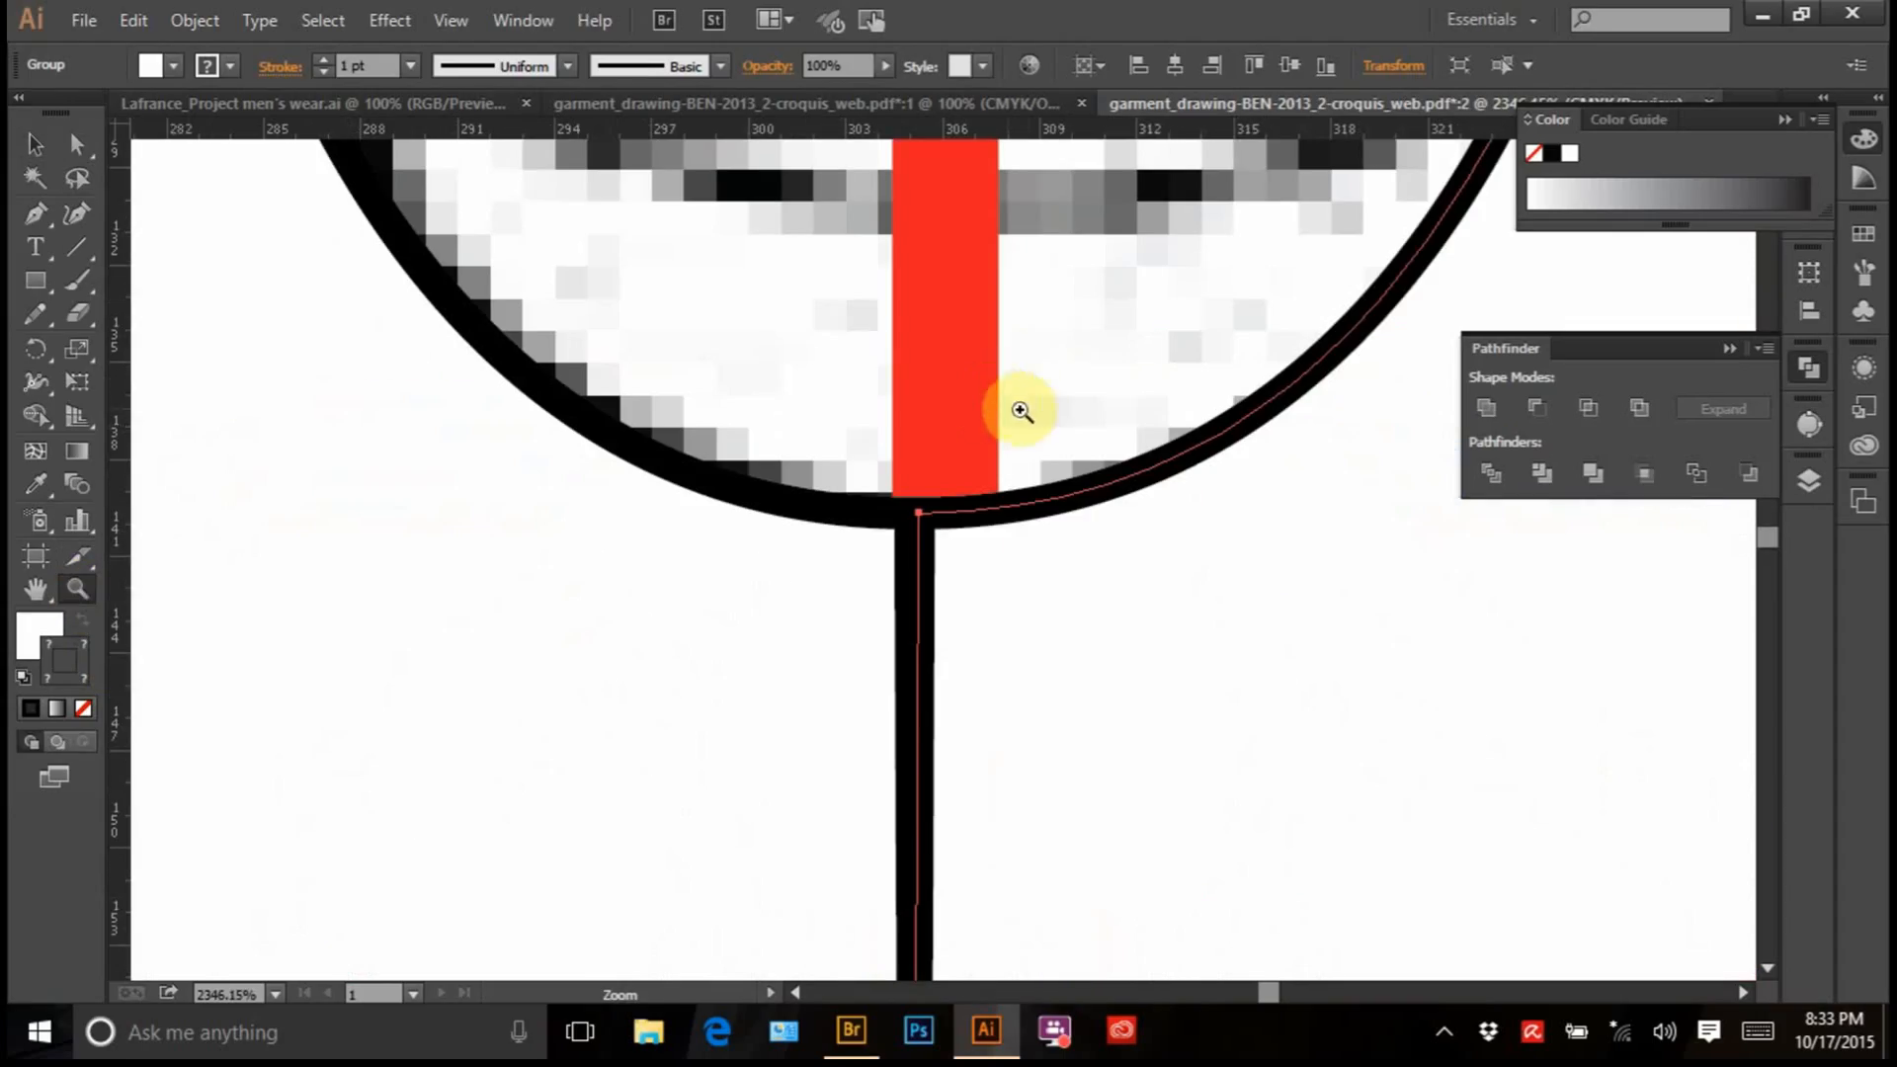
pyautogui.click(77, 144)
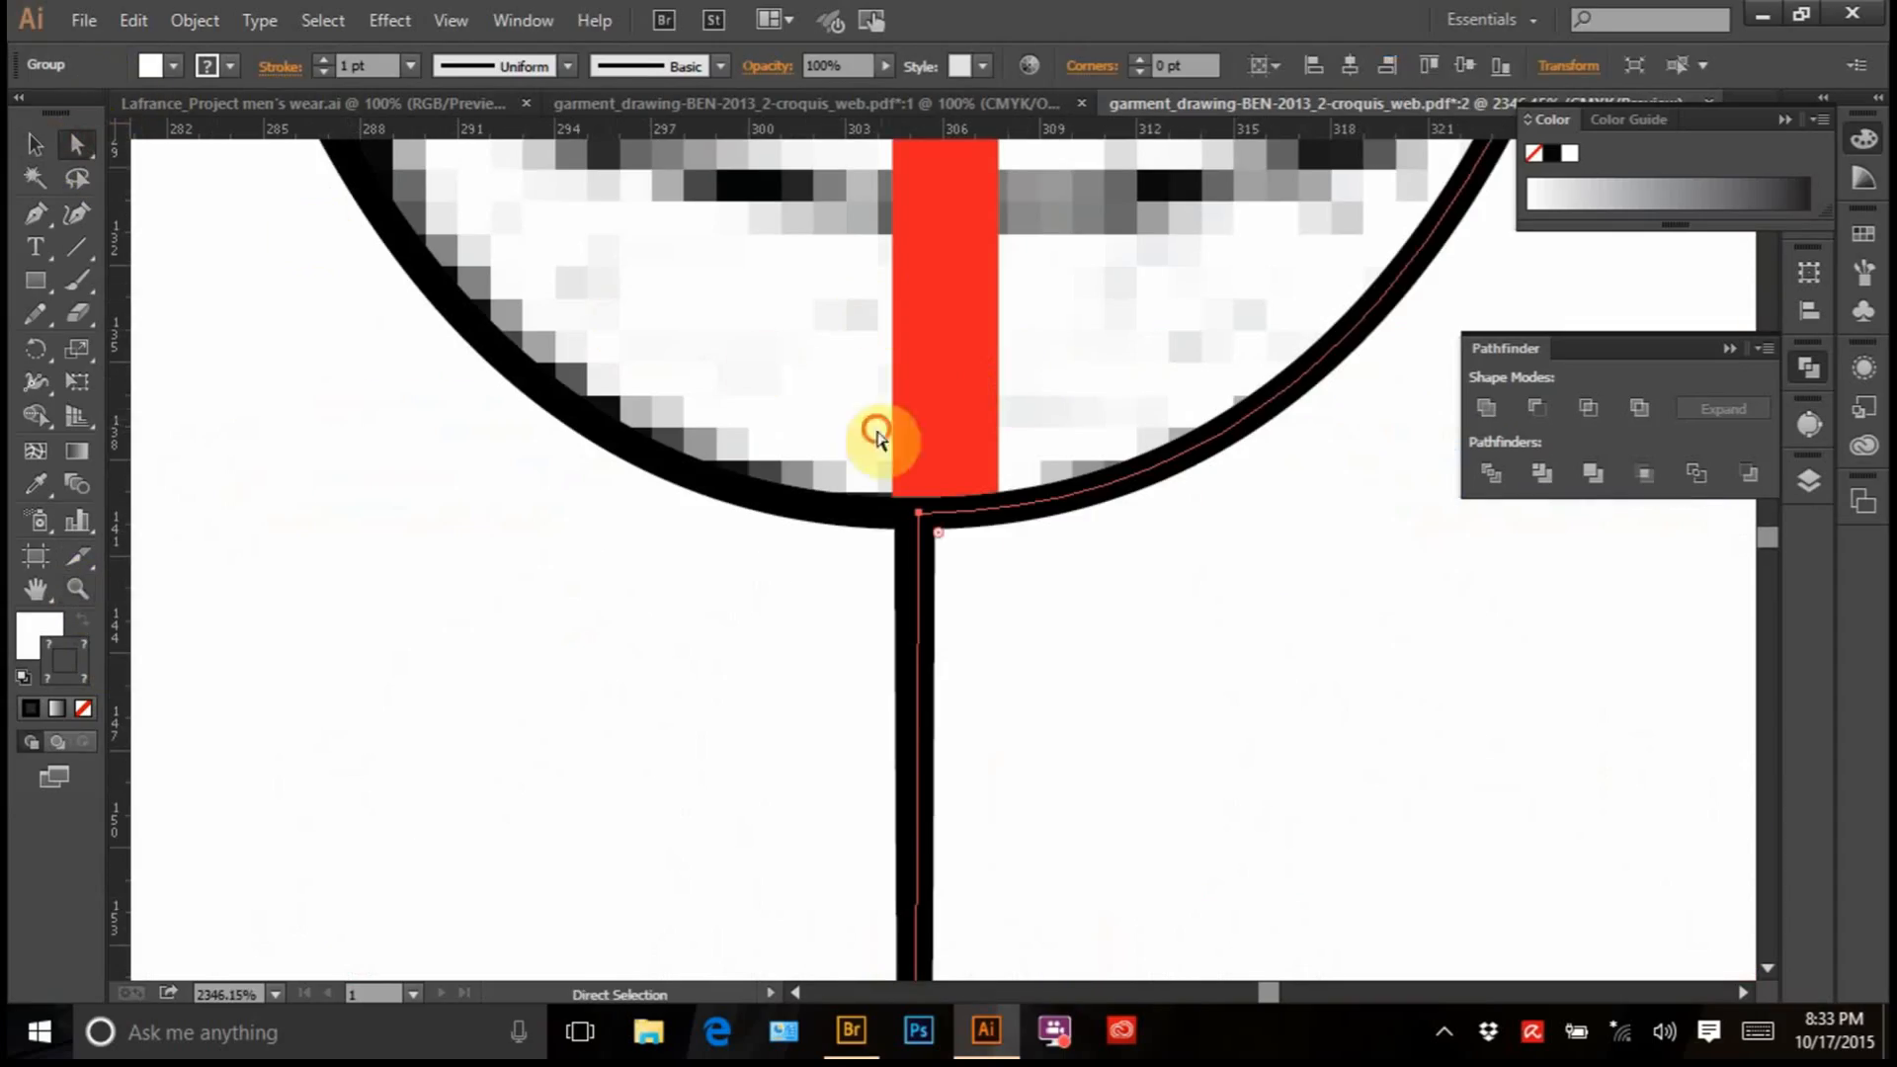
pyautogui.moveTo(876, 431); pyautogui.dragTo(989, 613)
pyautogui.click(941, 375)
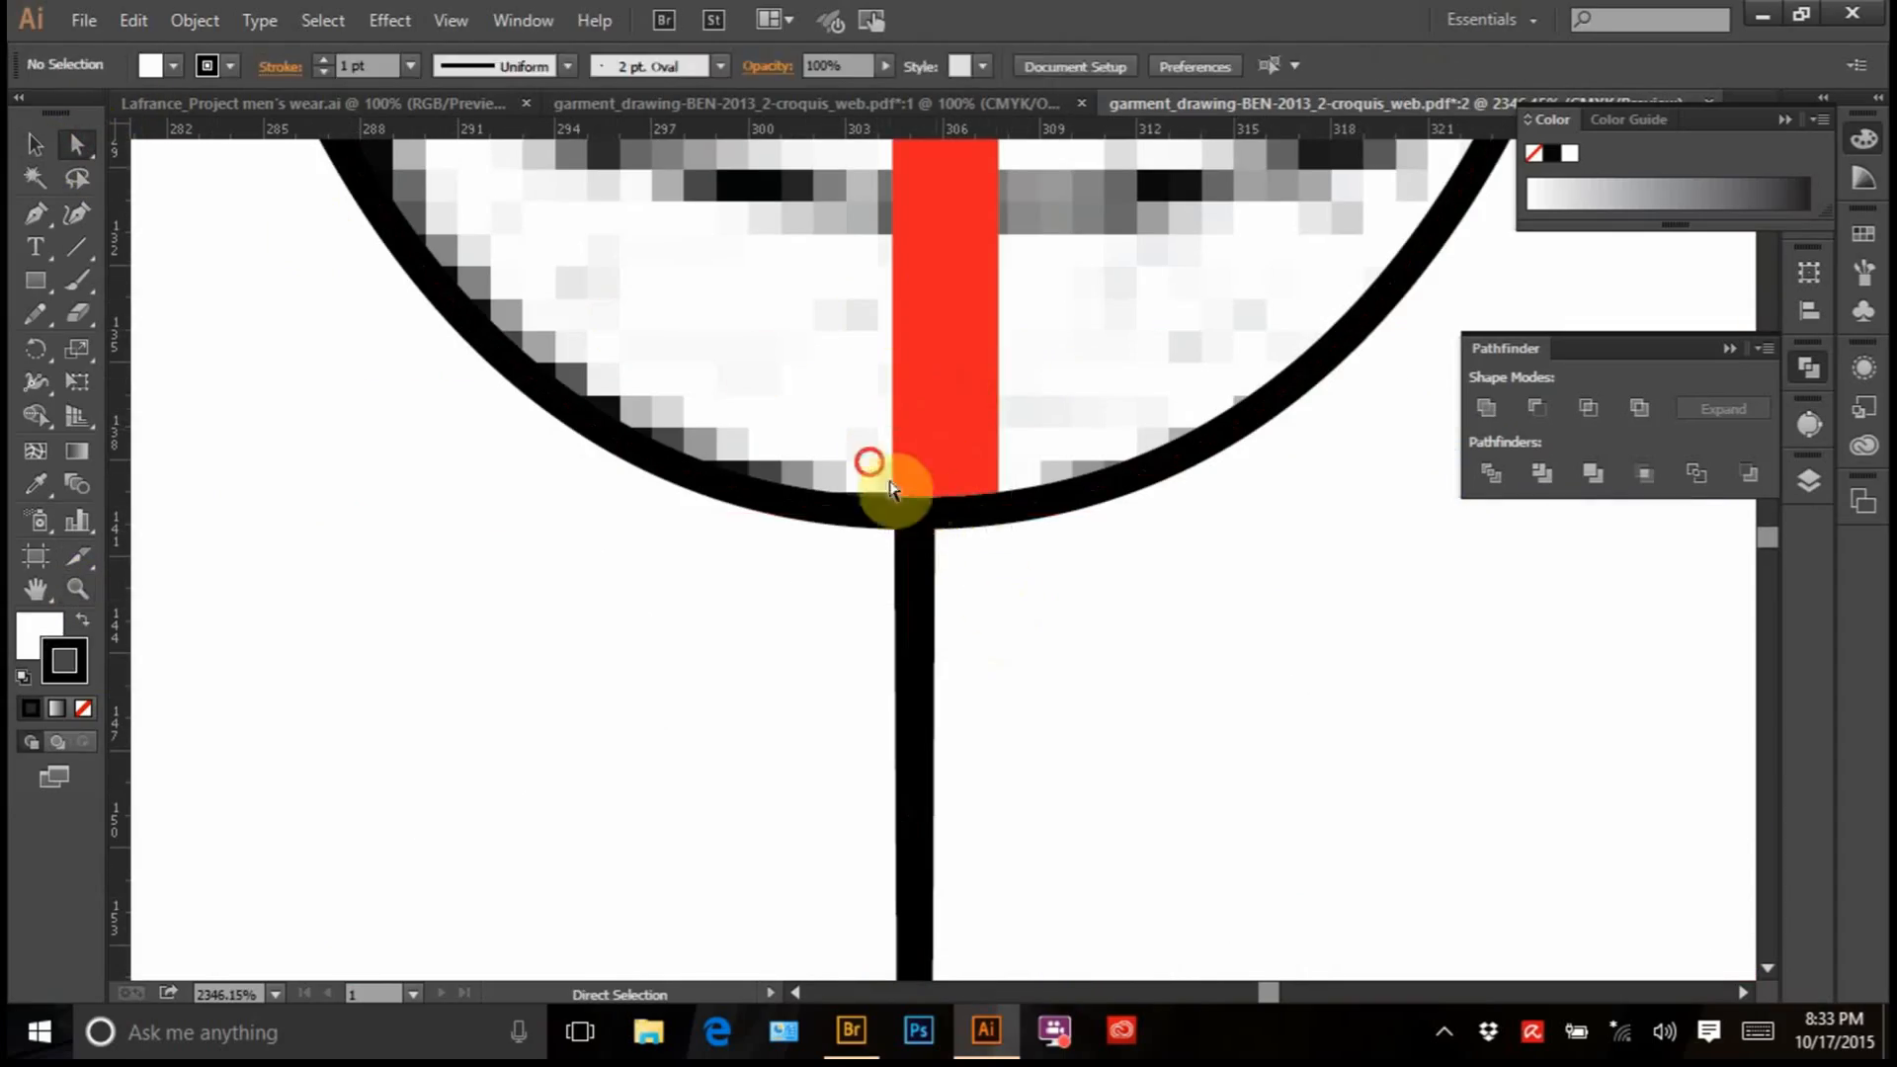
pyautogui.click(885, 515)
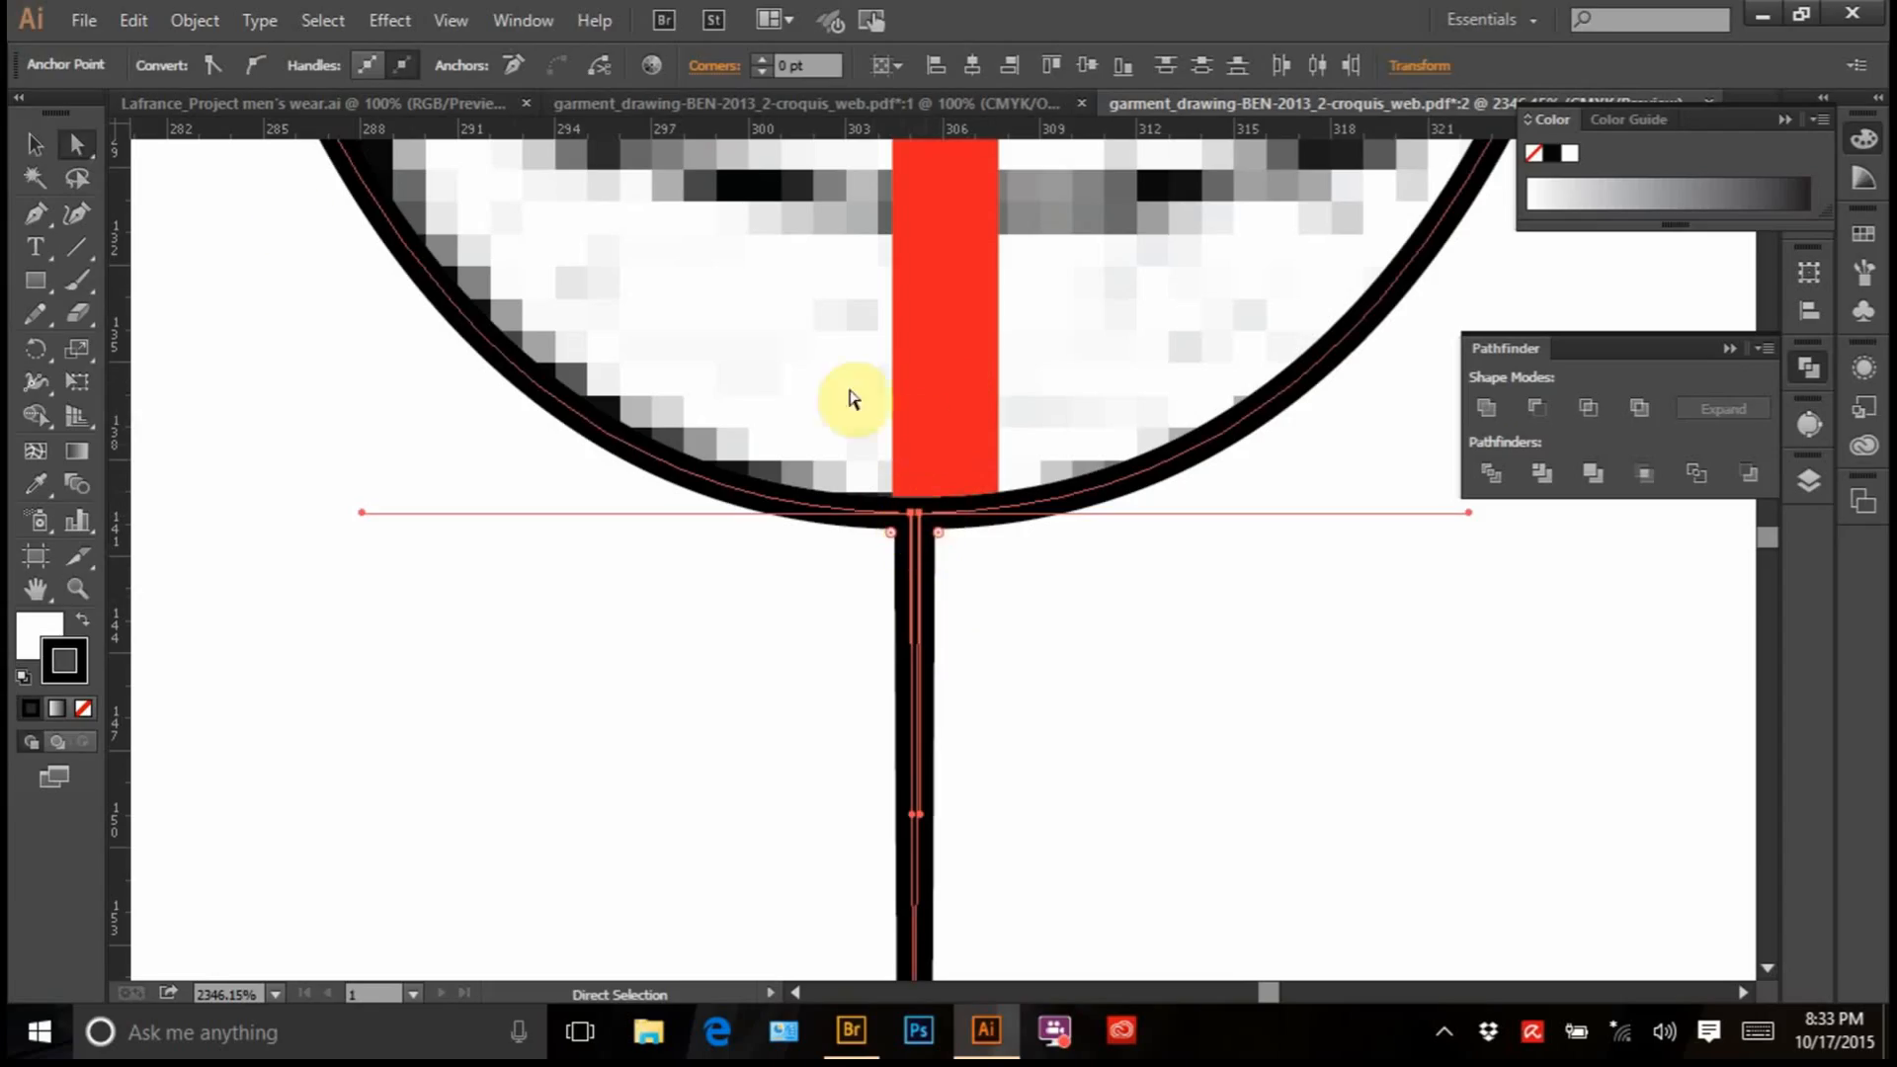
# Select the mirrored half as a whole and shift it slightly so its centre front edge lines up with the original half's
pyautogui.click(35, 145)
pyautogui.click(1005, 364)
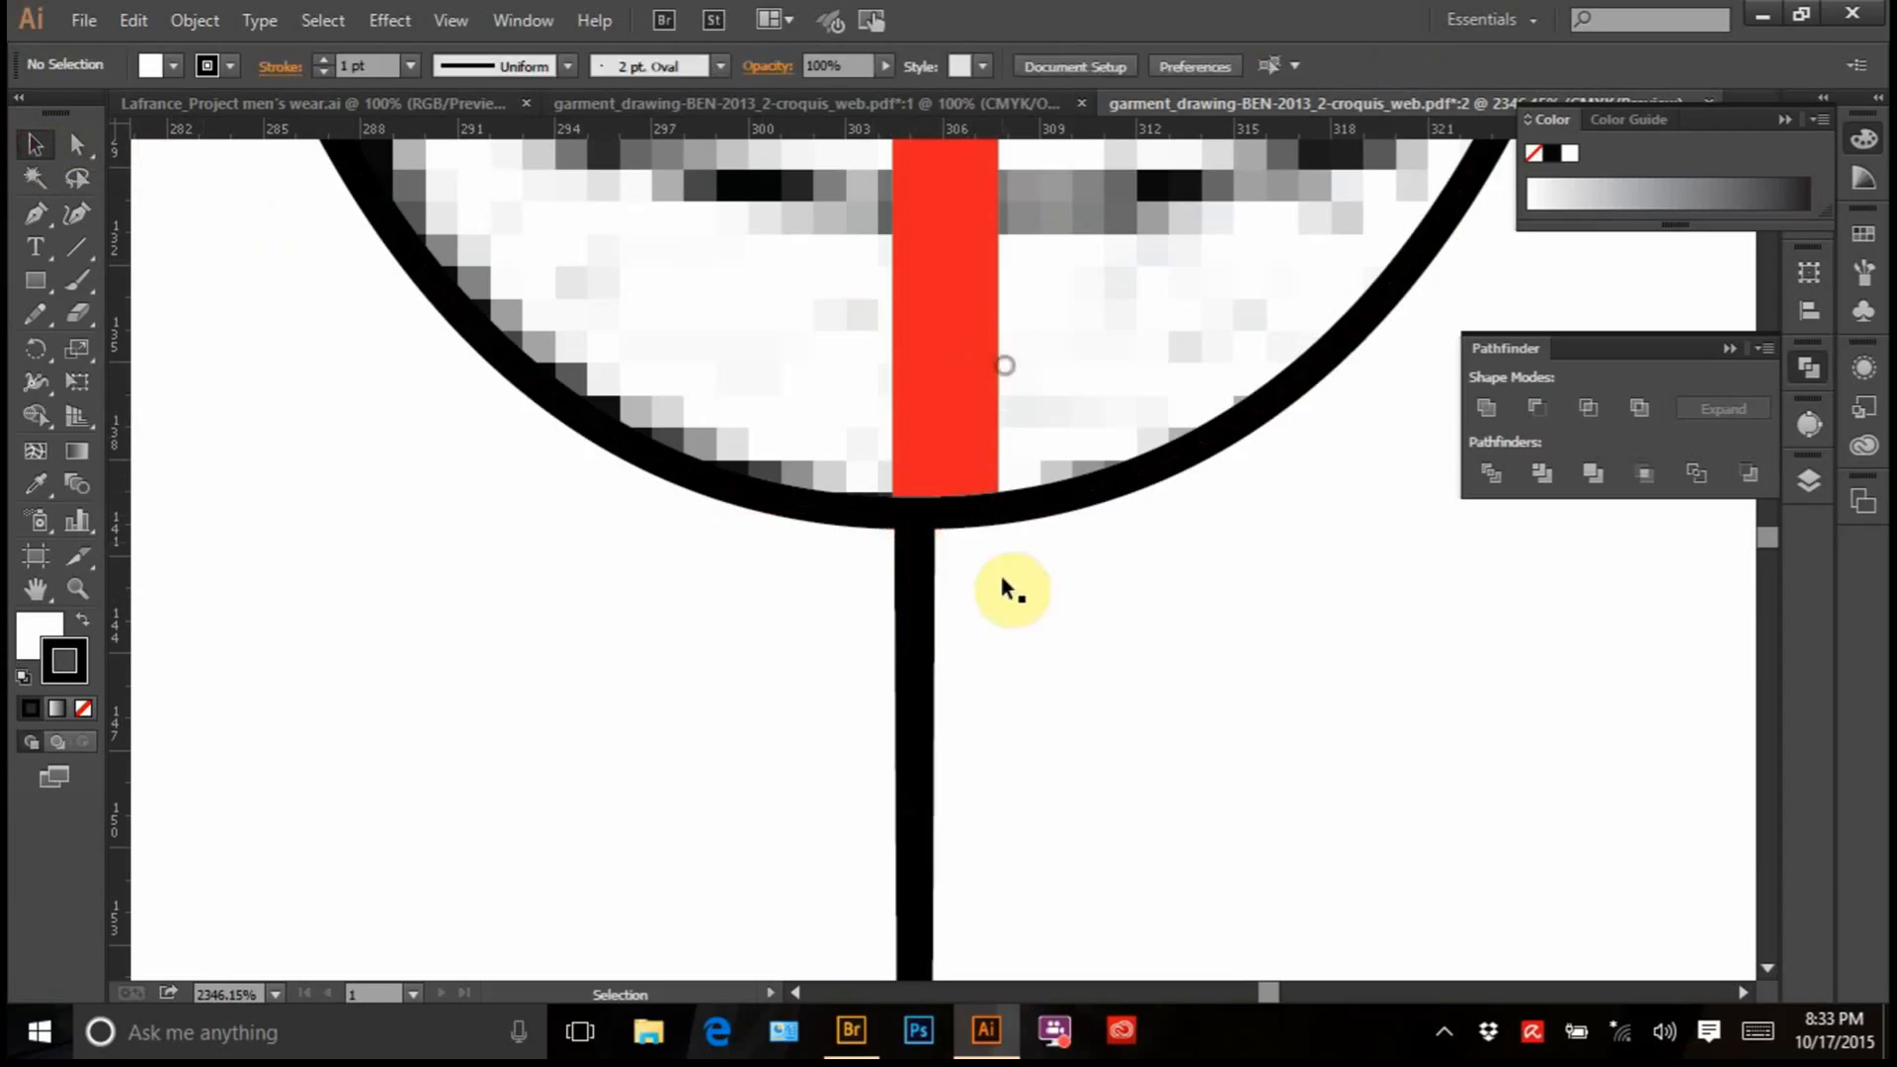
pyautogui.click(1014, 607)
pyautogui.click(792, 633)
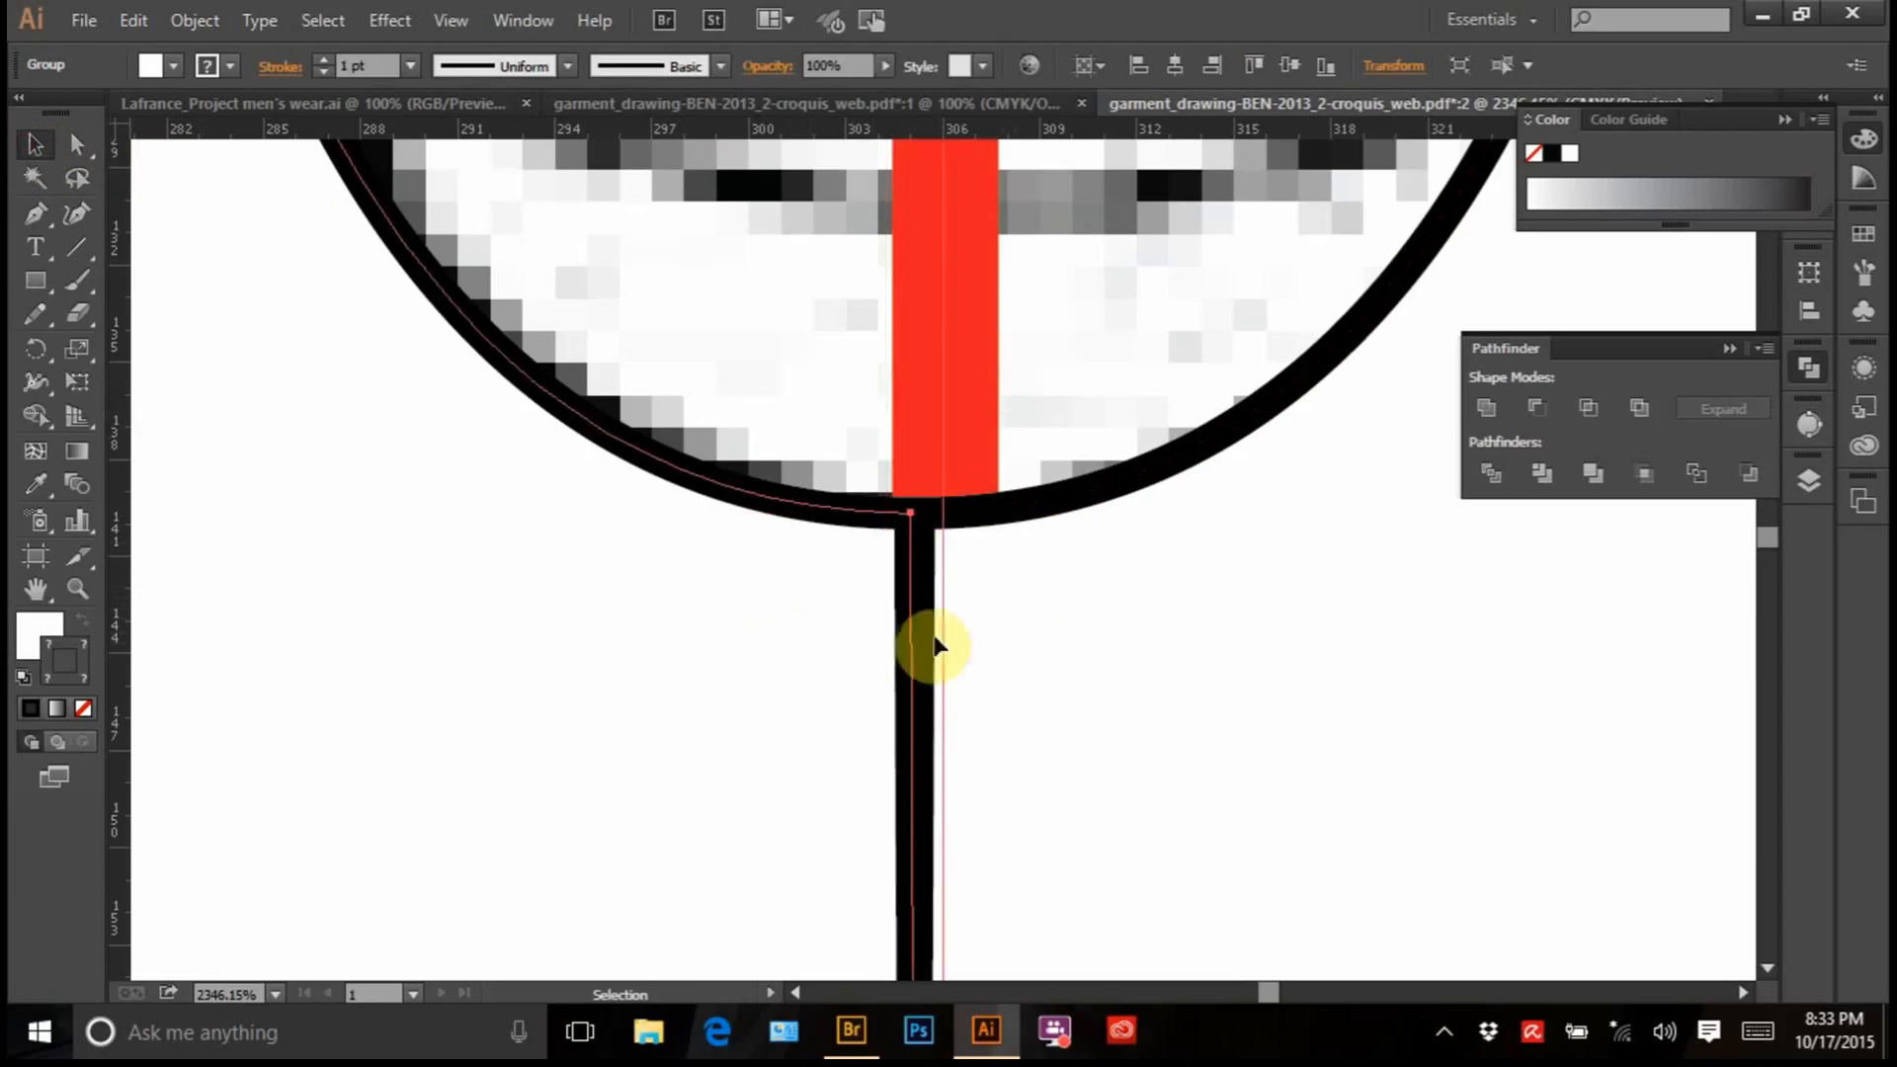
pyautogui.click(1008, 638)
pyautogui.click(791, 659)
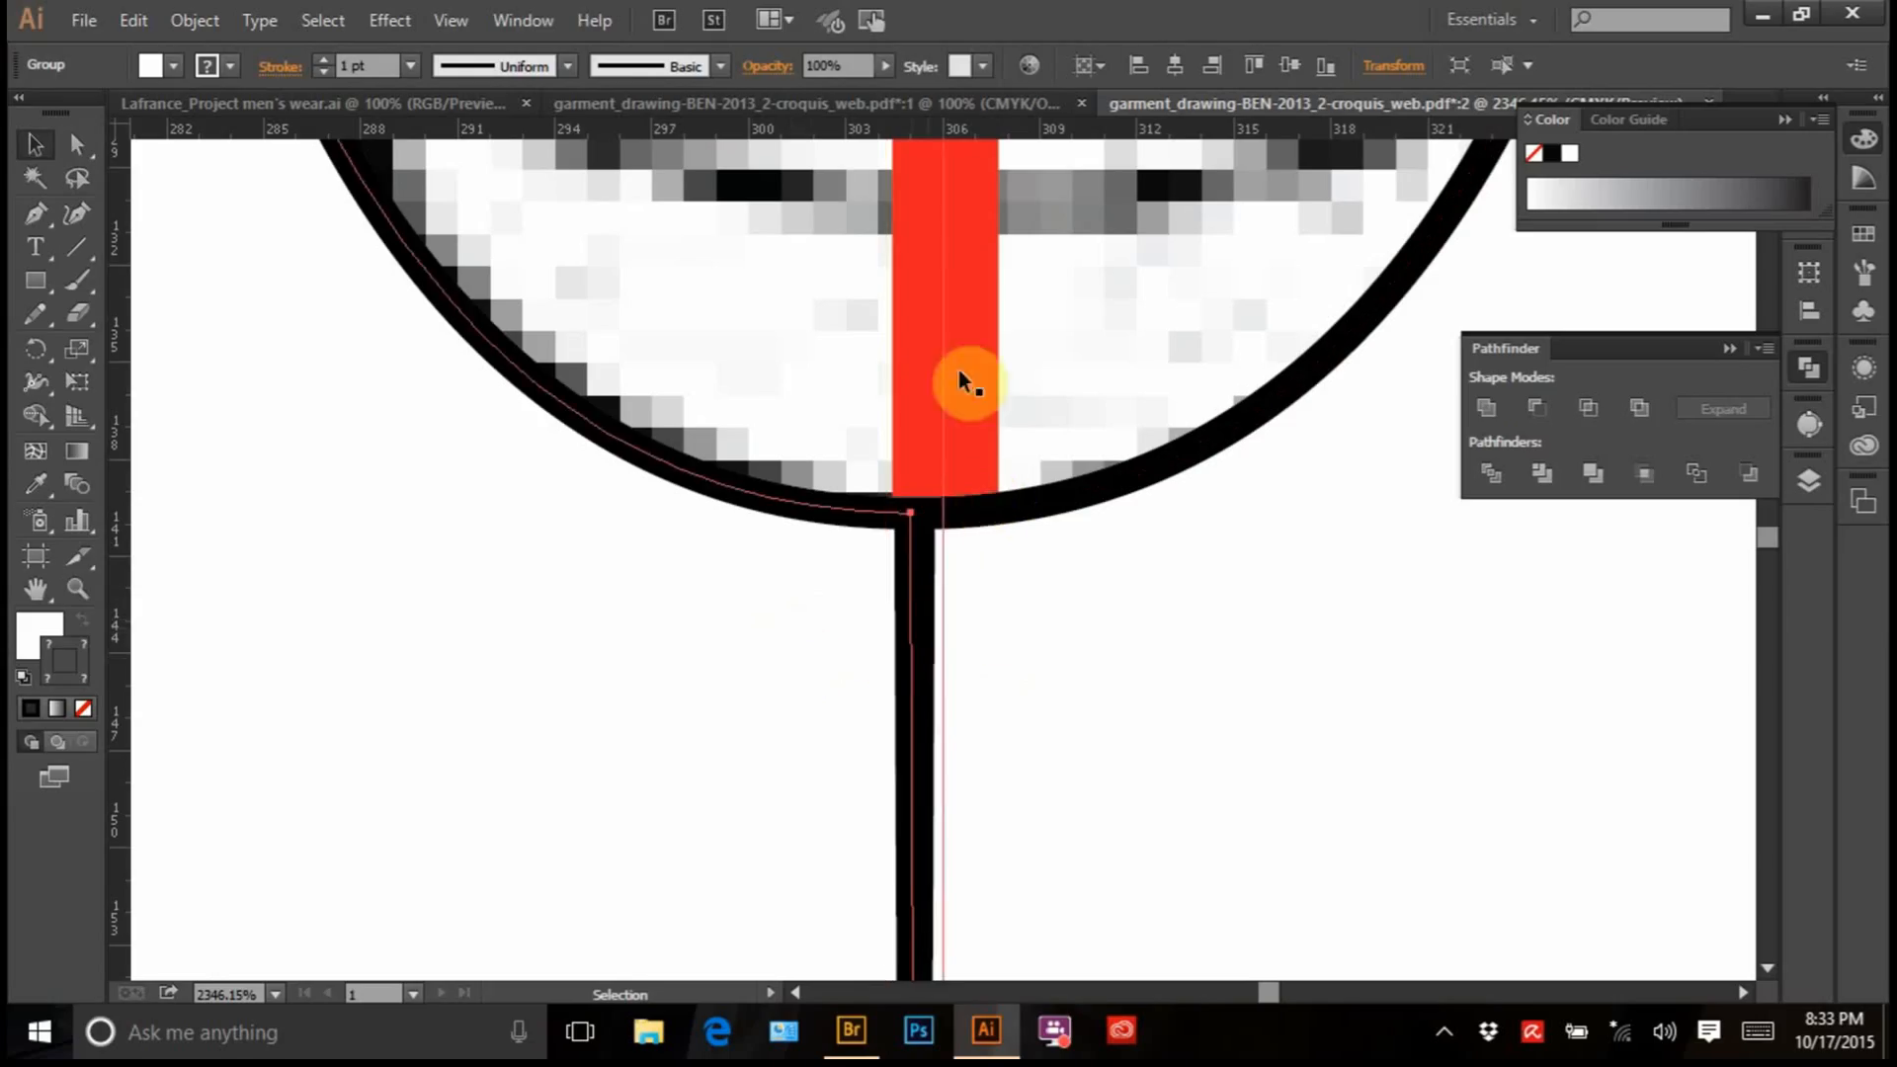
pyautogui.click(1012, 622)
pyautogui.press('Left')
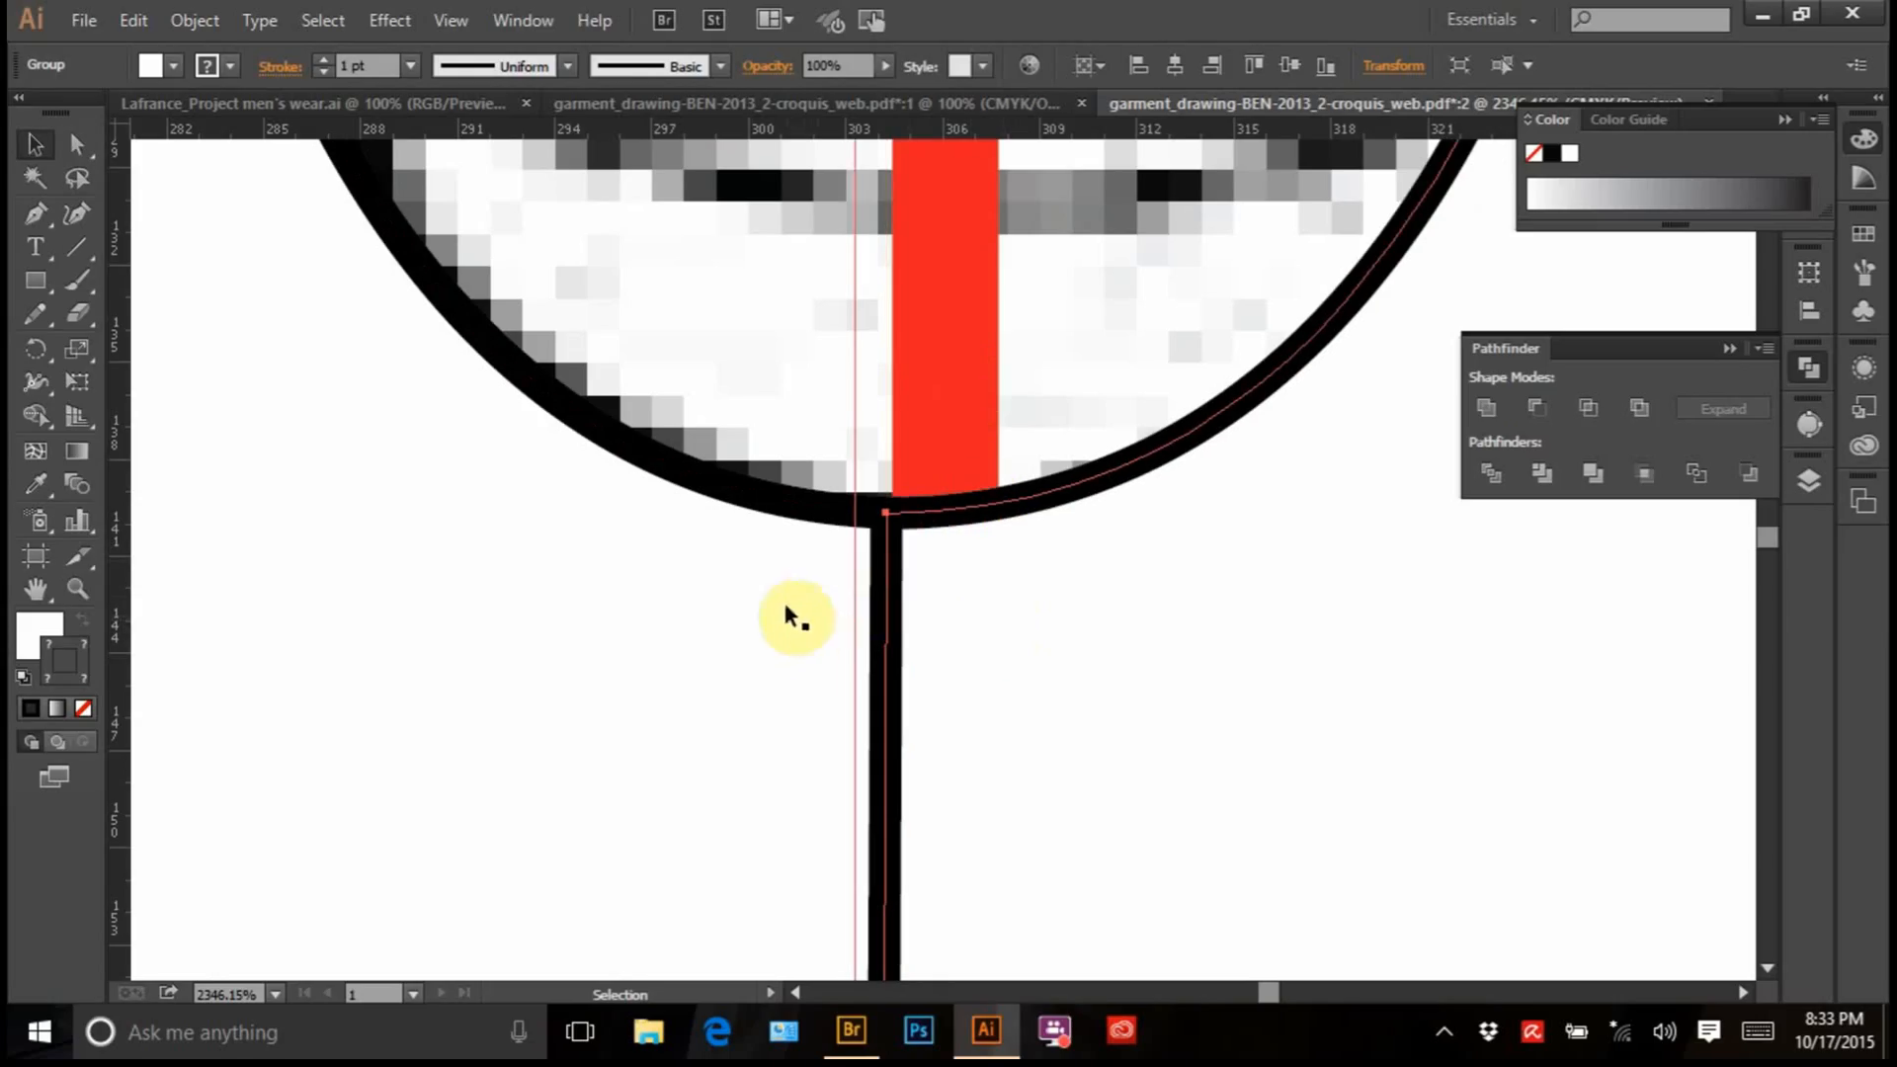
pyautogui.moveTo(887, 605); pyautogui.dragTo(898, 605)
# Select both halves at the neckline centre to check that their edges coincide, undo the last move, and deselect
pyautogui.moveTo(827, 453); pyautogui.dragTo(961, 599)
pyautogui.click(935, 413)
pyautogui.click(863, 463)
pyautogui.moveTo(863, 470); pyautogui.dragTo(946, 582)
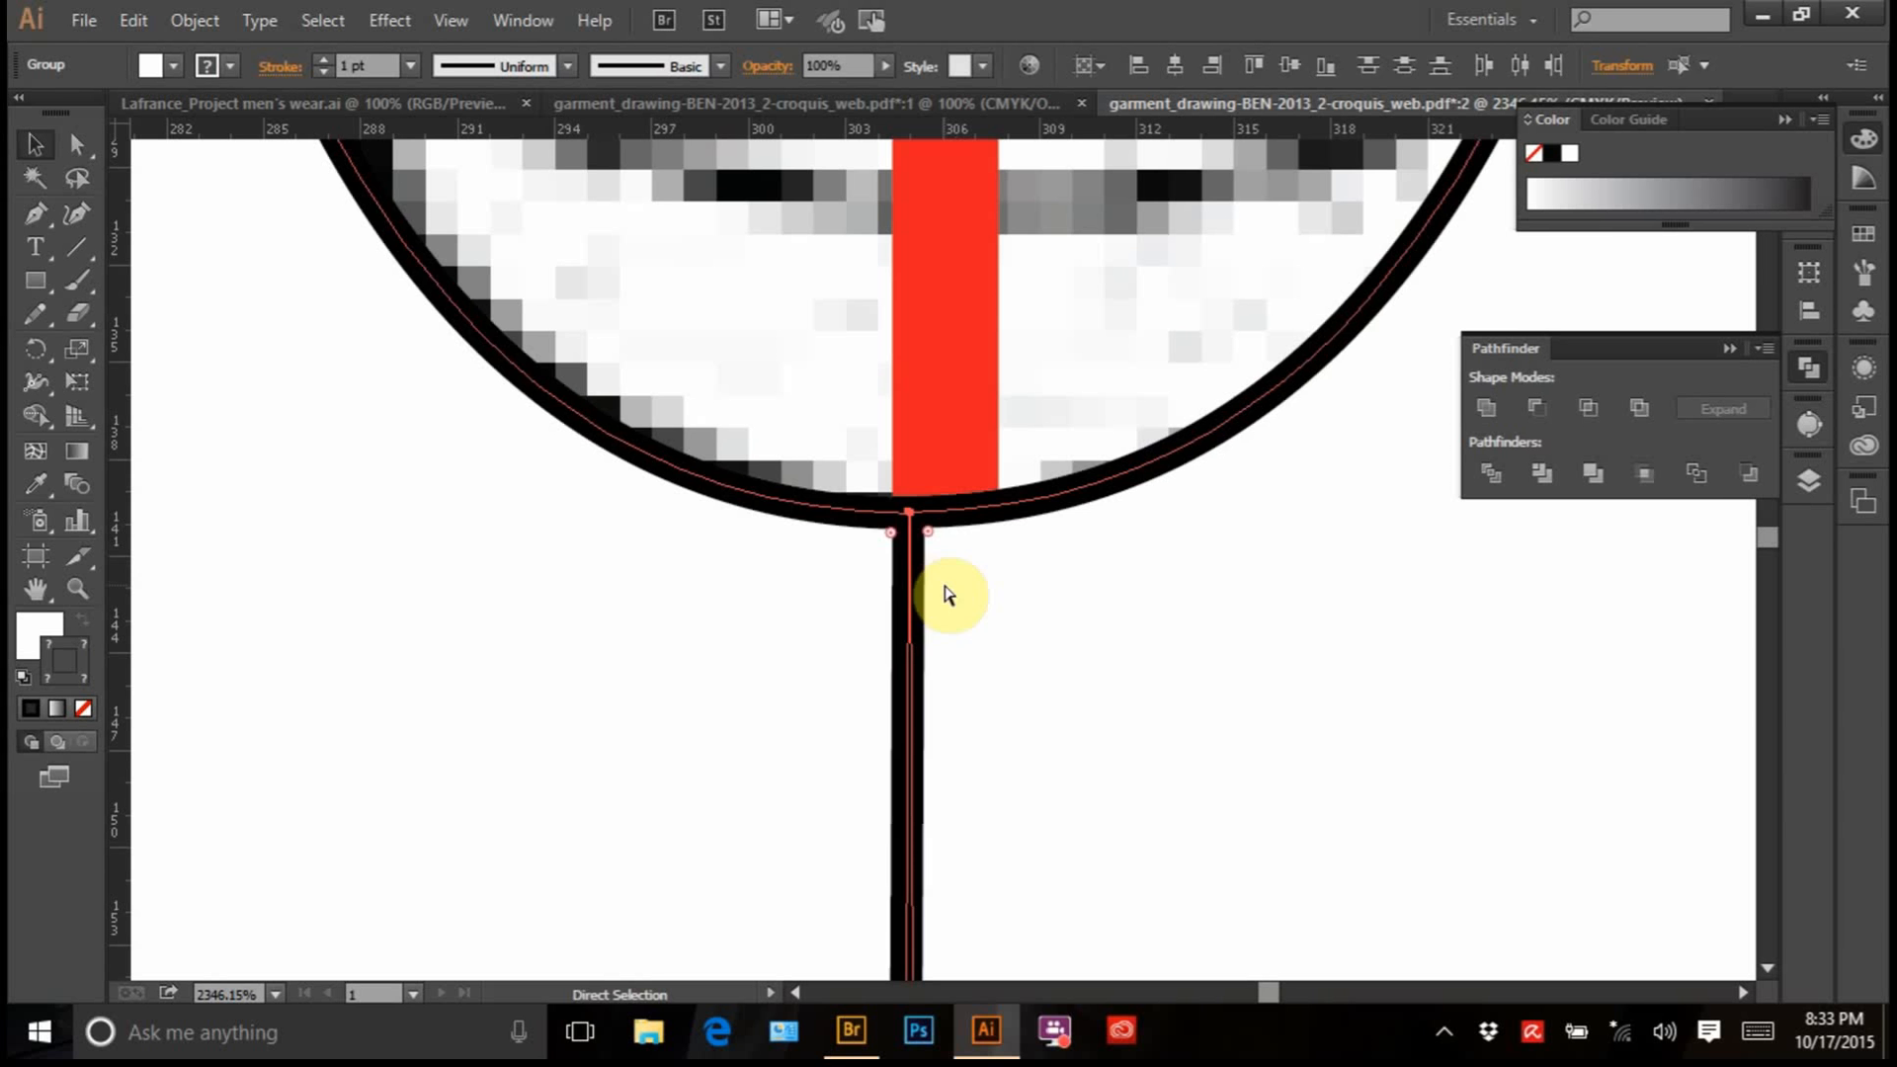
pyautogui.hotkey('ctrl', 'z')
pyautogui.click(949, 426)
# Select both halves of the full T-shirt and ungroup their body and sleeve pieces
pyautogui.hotkey('ctrl', '-')
pyautogui.hotkey('ctrl', '-')
pyautogui.hotkey('ctrl', '-')
pyautogui.hotkey('ctrl', '-')
pyautogui.hotkey('ctrl', '-')
pyautogui.hotkey('ctrl', '-')
pyautogui.hotkey('ctrl', '-')
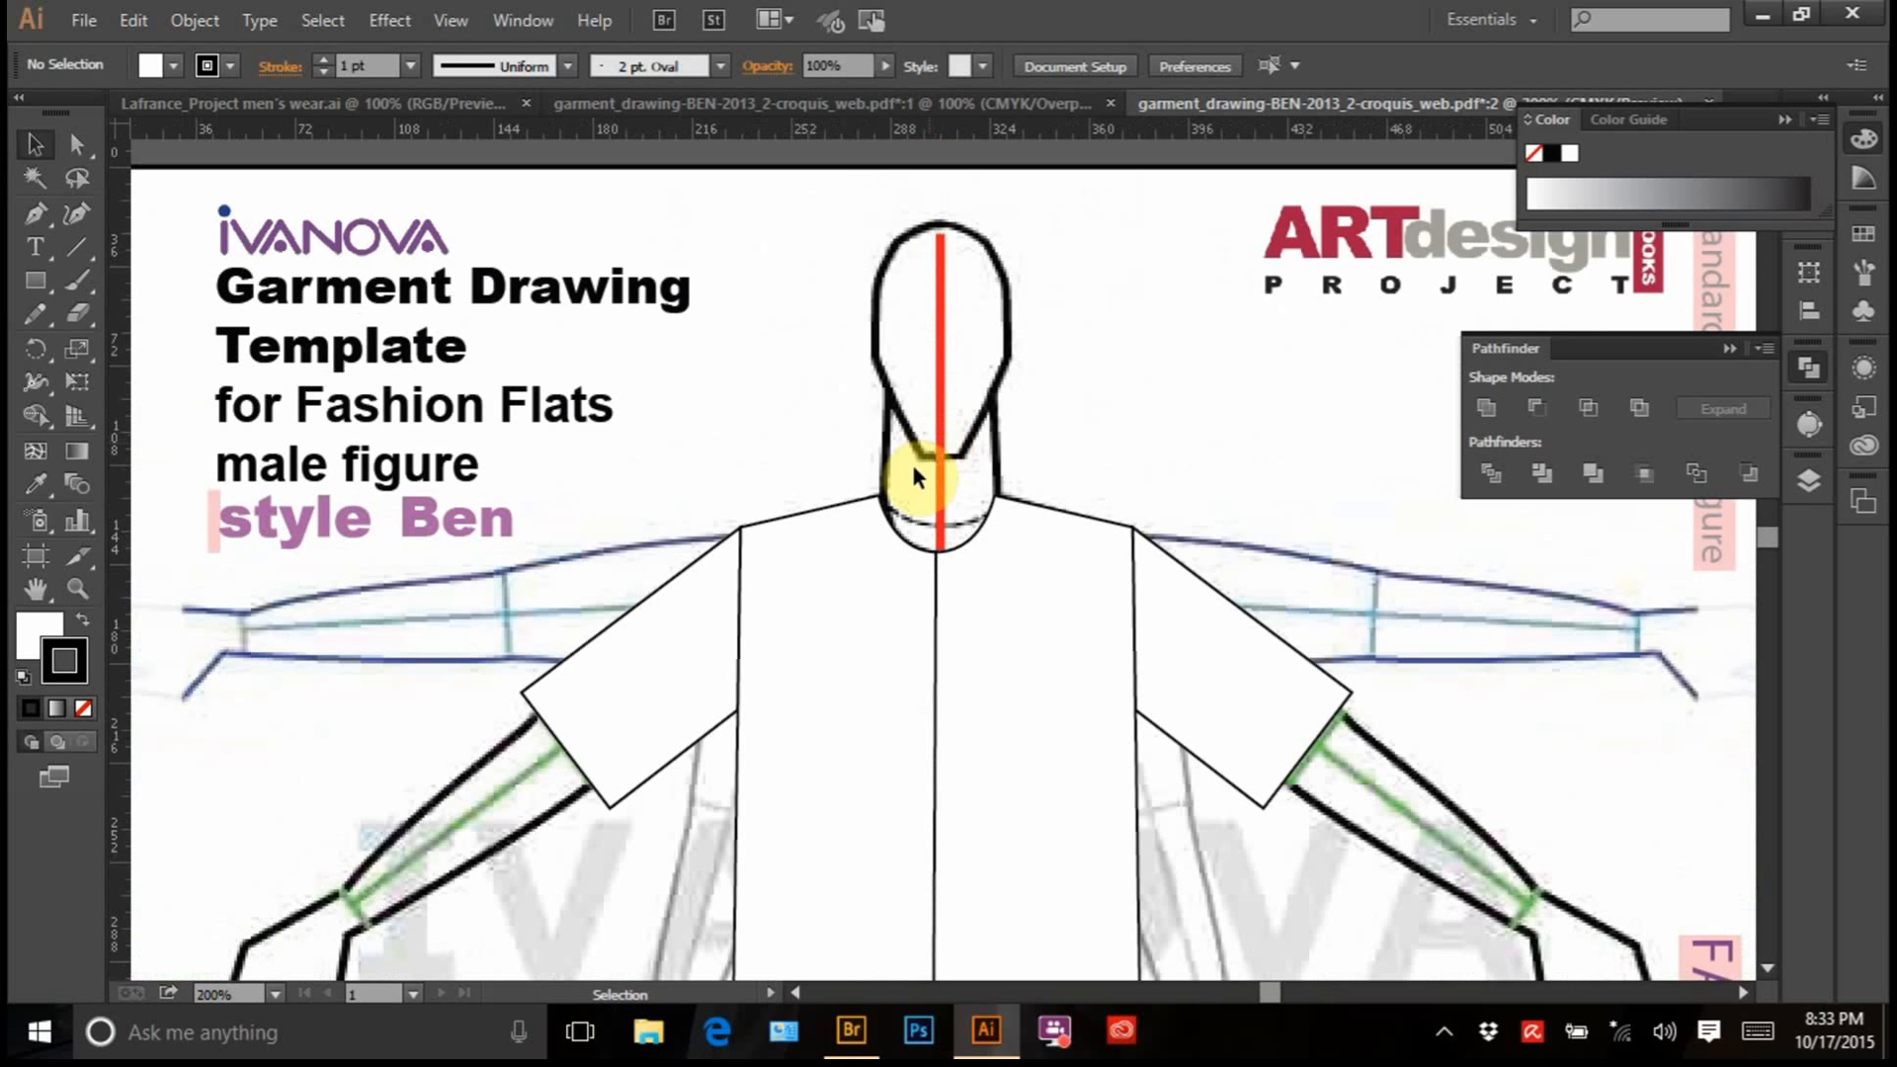
pyautogui.moveTo(810, 642); pyautogui.dragTo(791, 432)
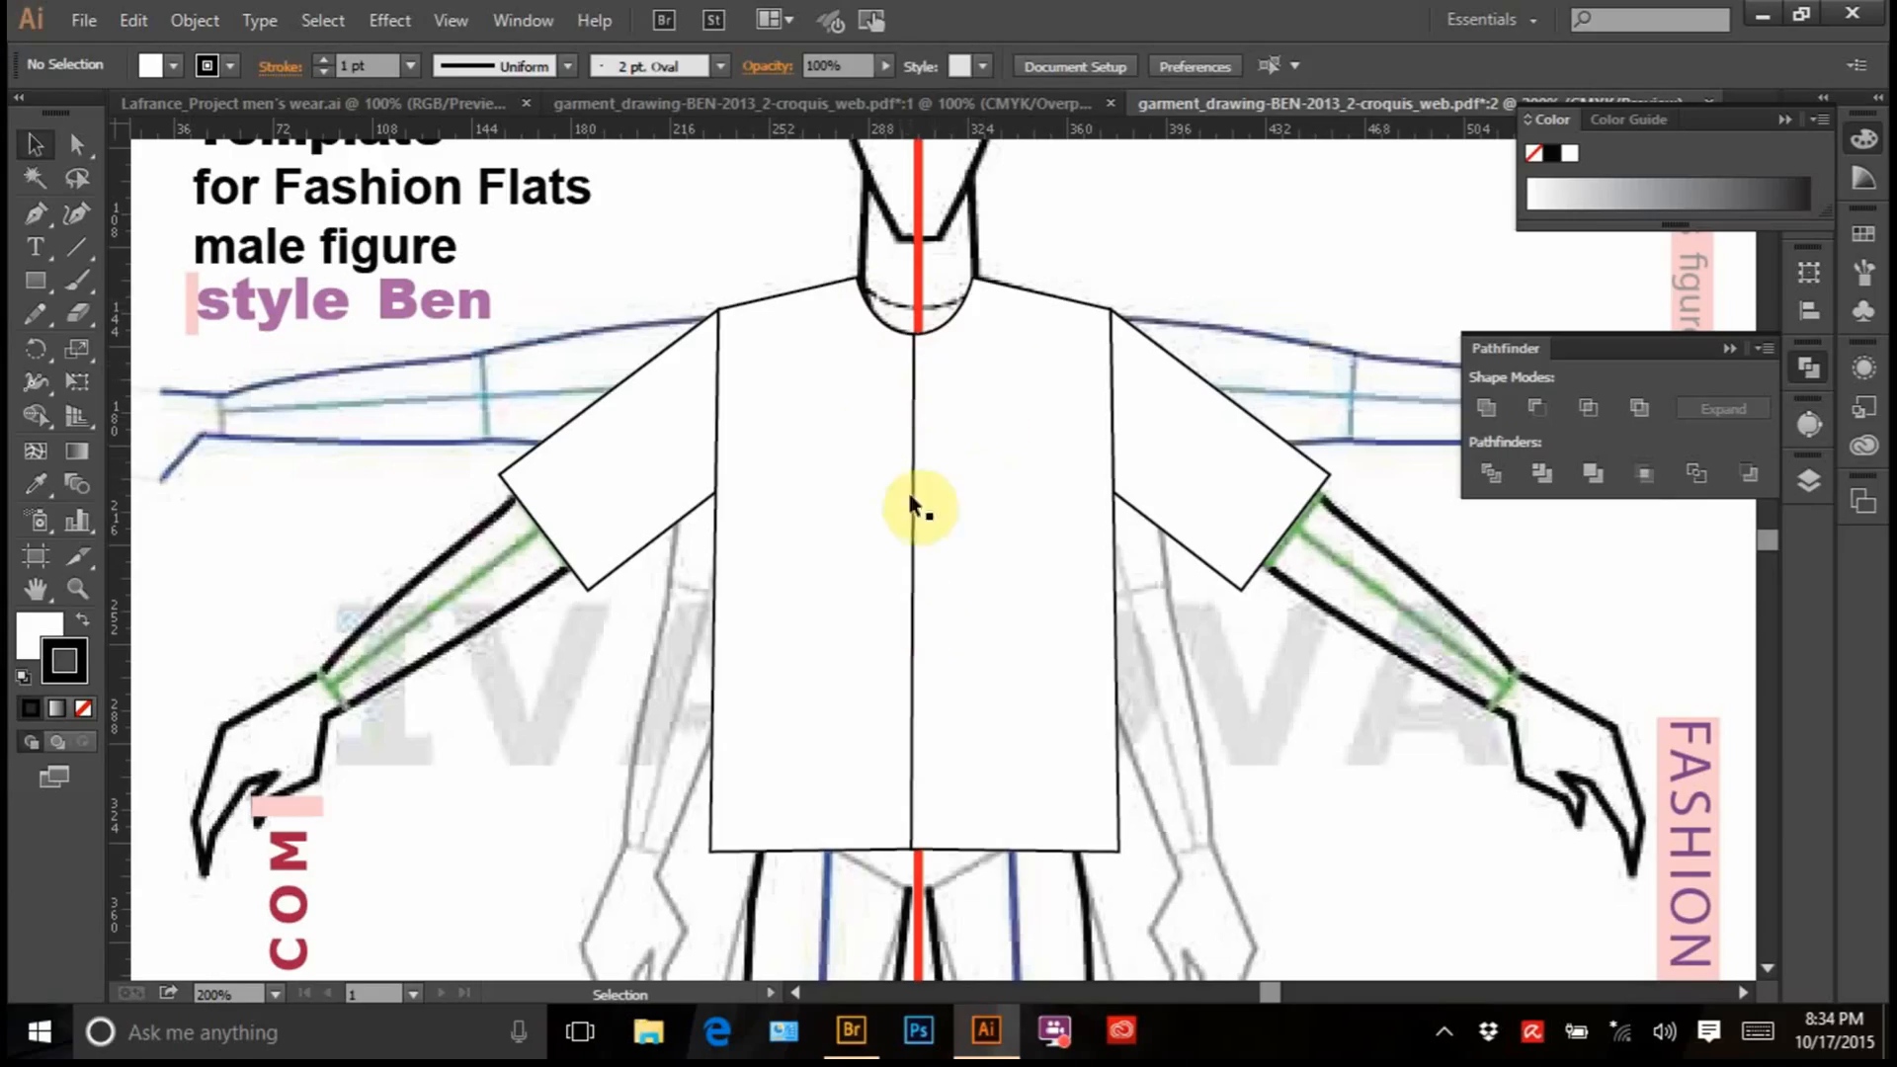
pyautogui.click(938, 375)
pyautogui.rightClick(923, 409)
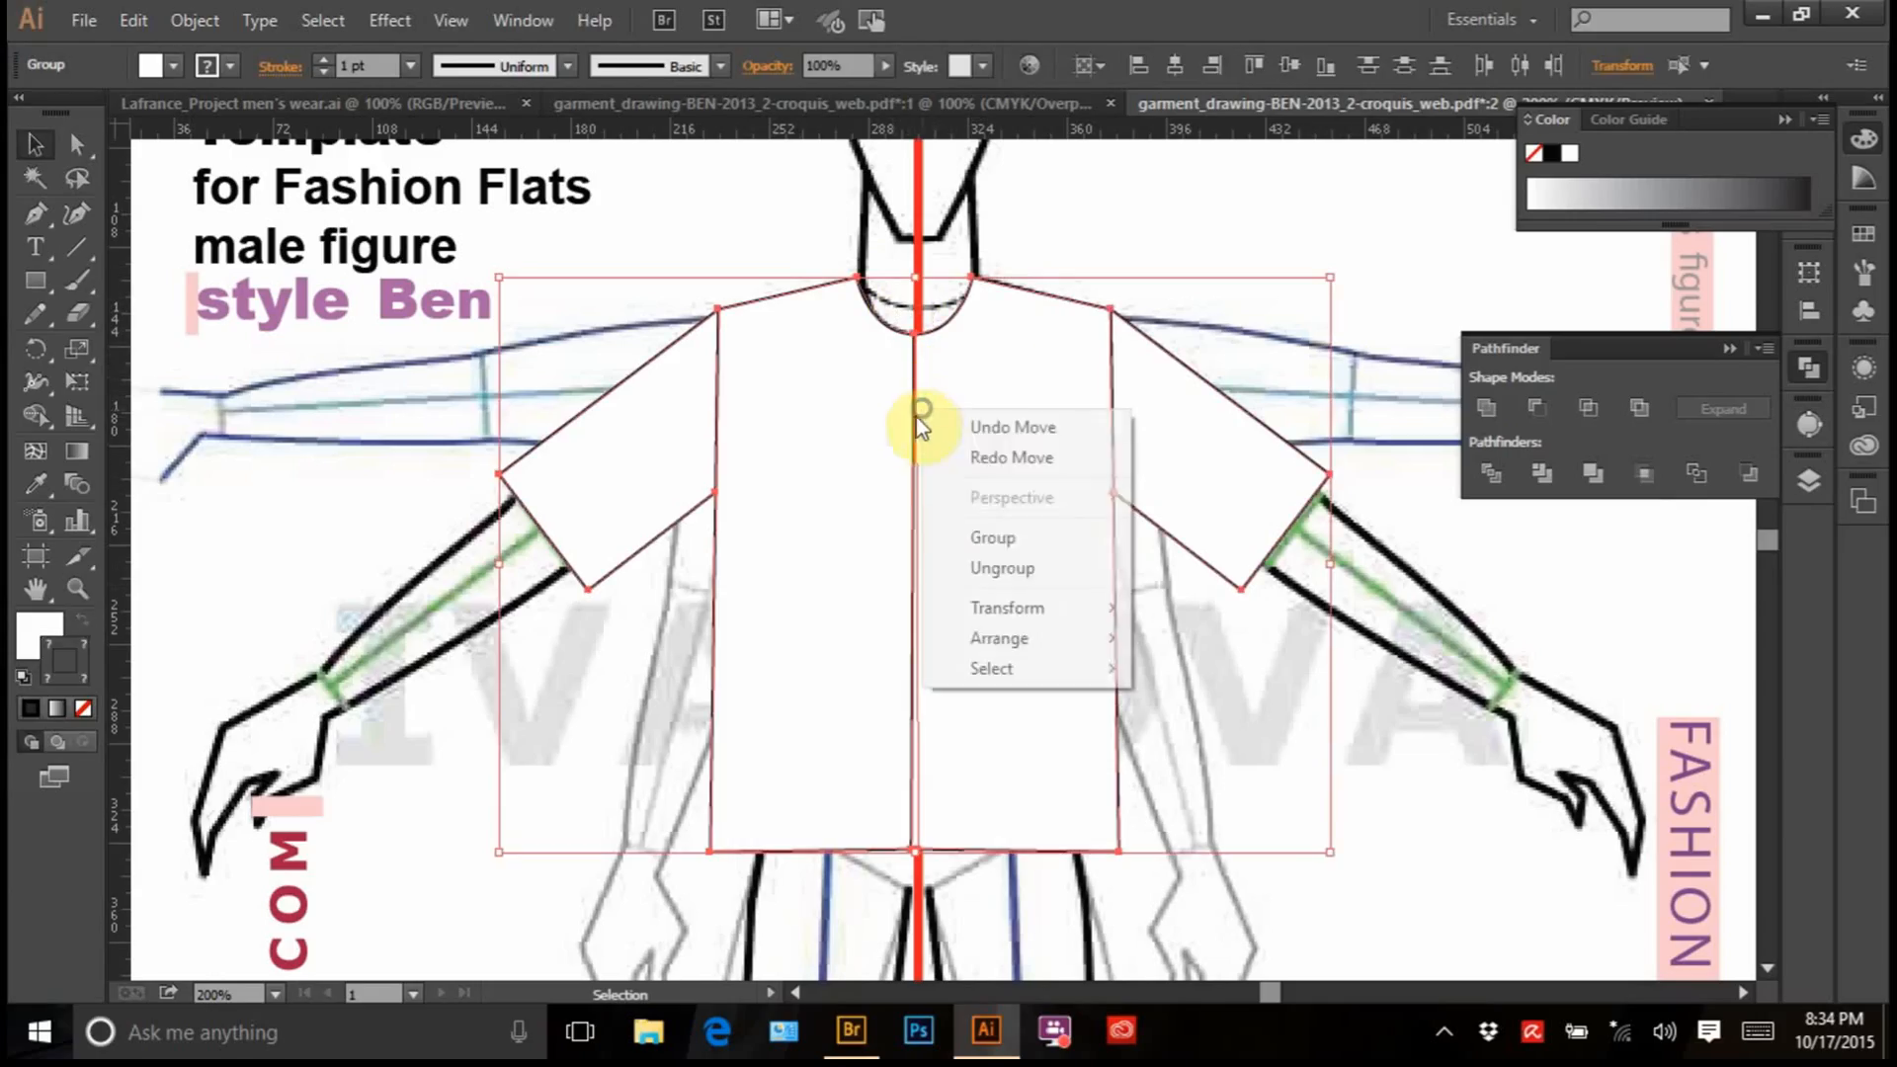
pyautogui.click(996, 573)
pyautogui.rightClick(976, 543)
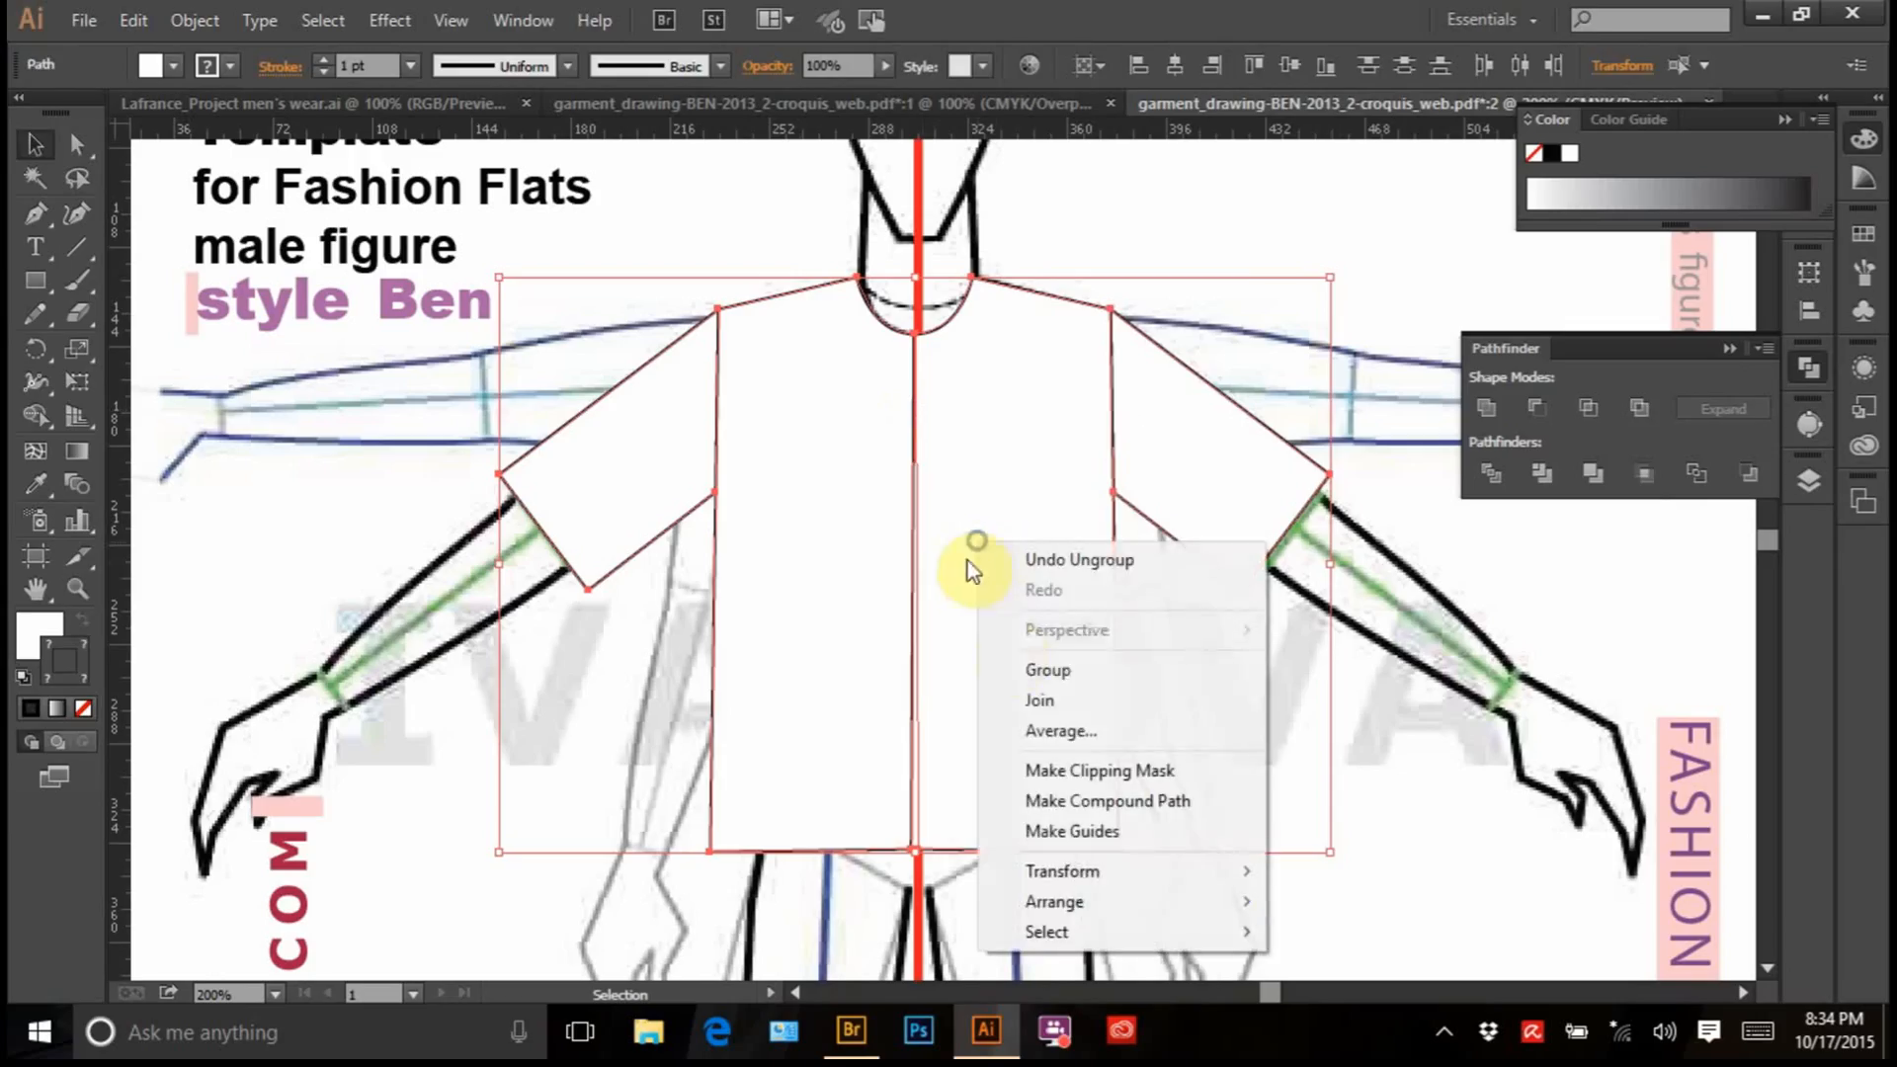
# Select both halves of the T-shirt body and combine them into one piece with the Pathfinder Merge operation
pyautogui.click(1184, 259)
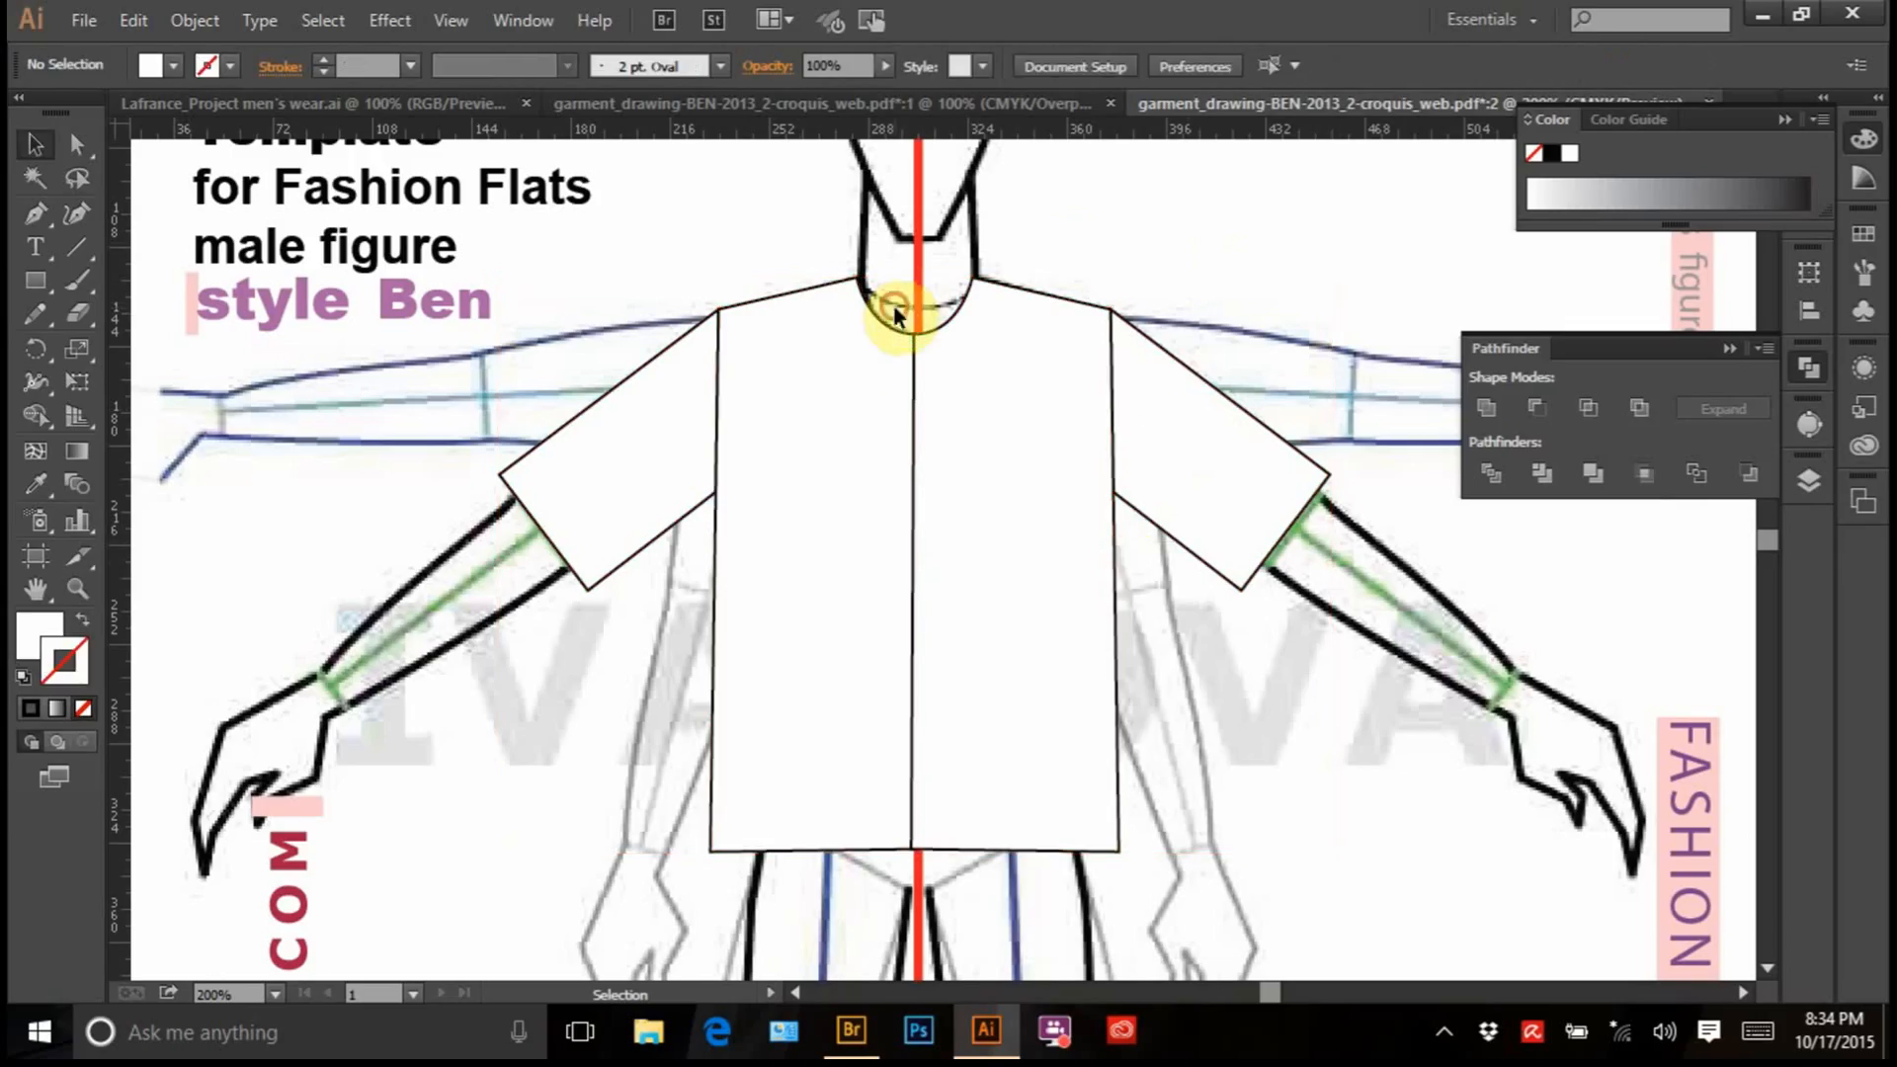
pyautogui.click(903, 415)
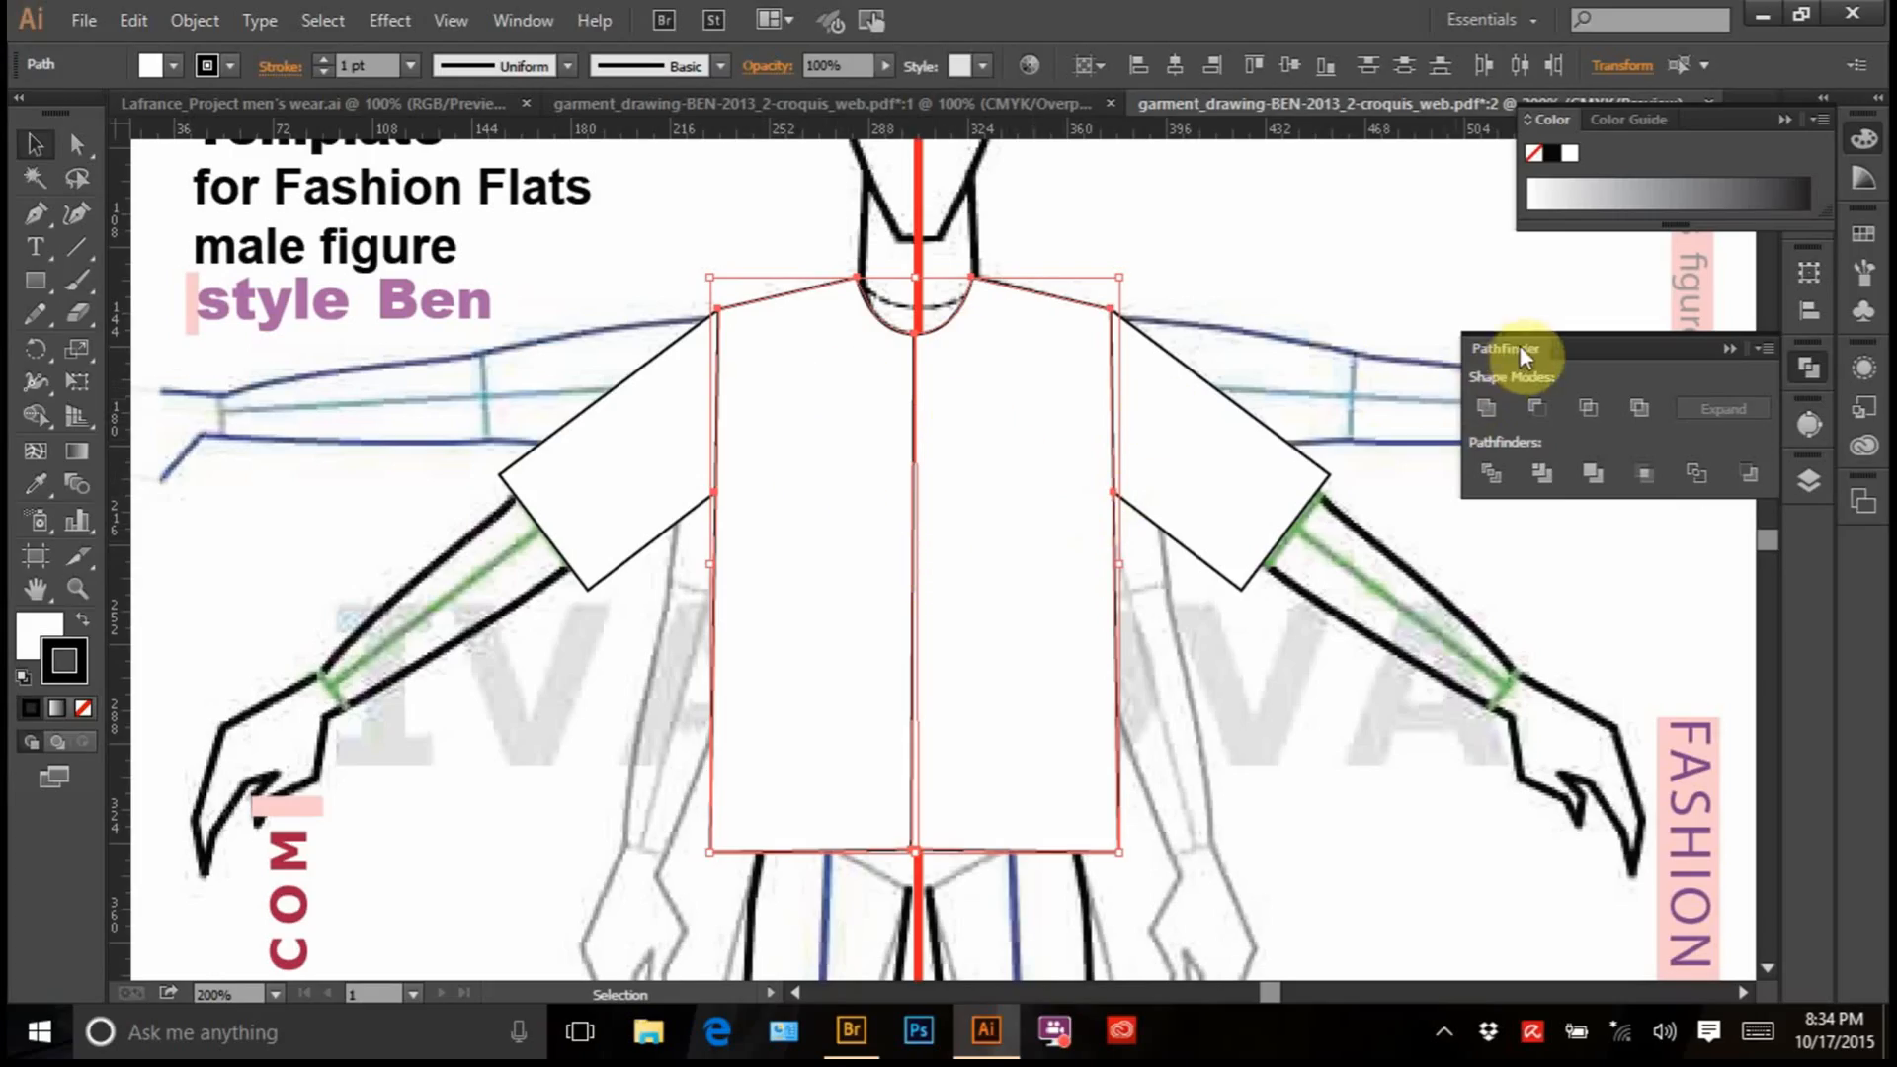
pyautogui.click(1592, 470)
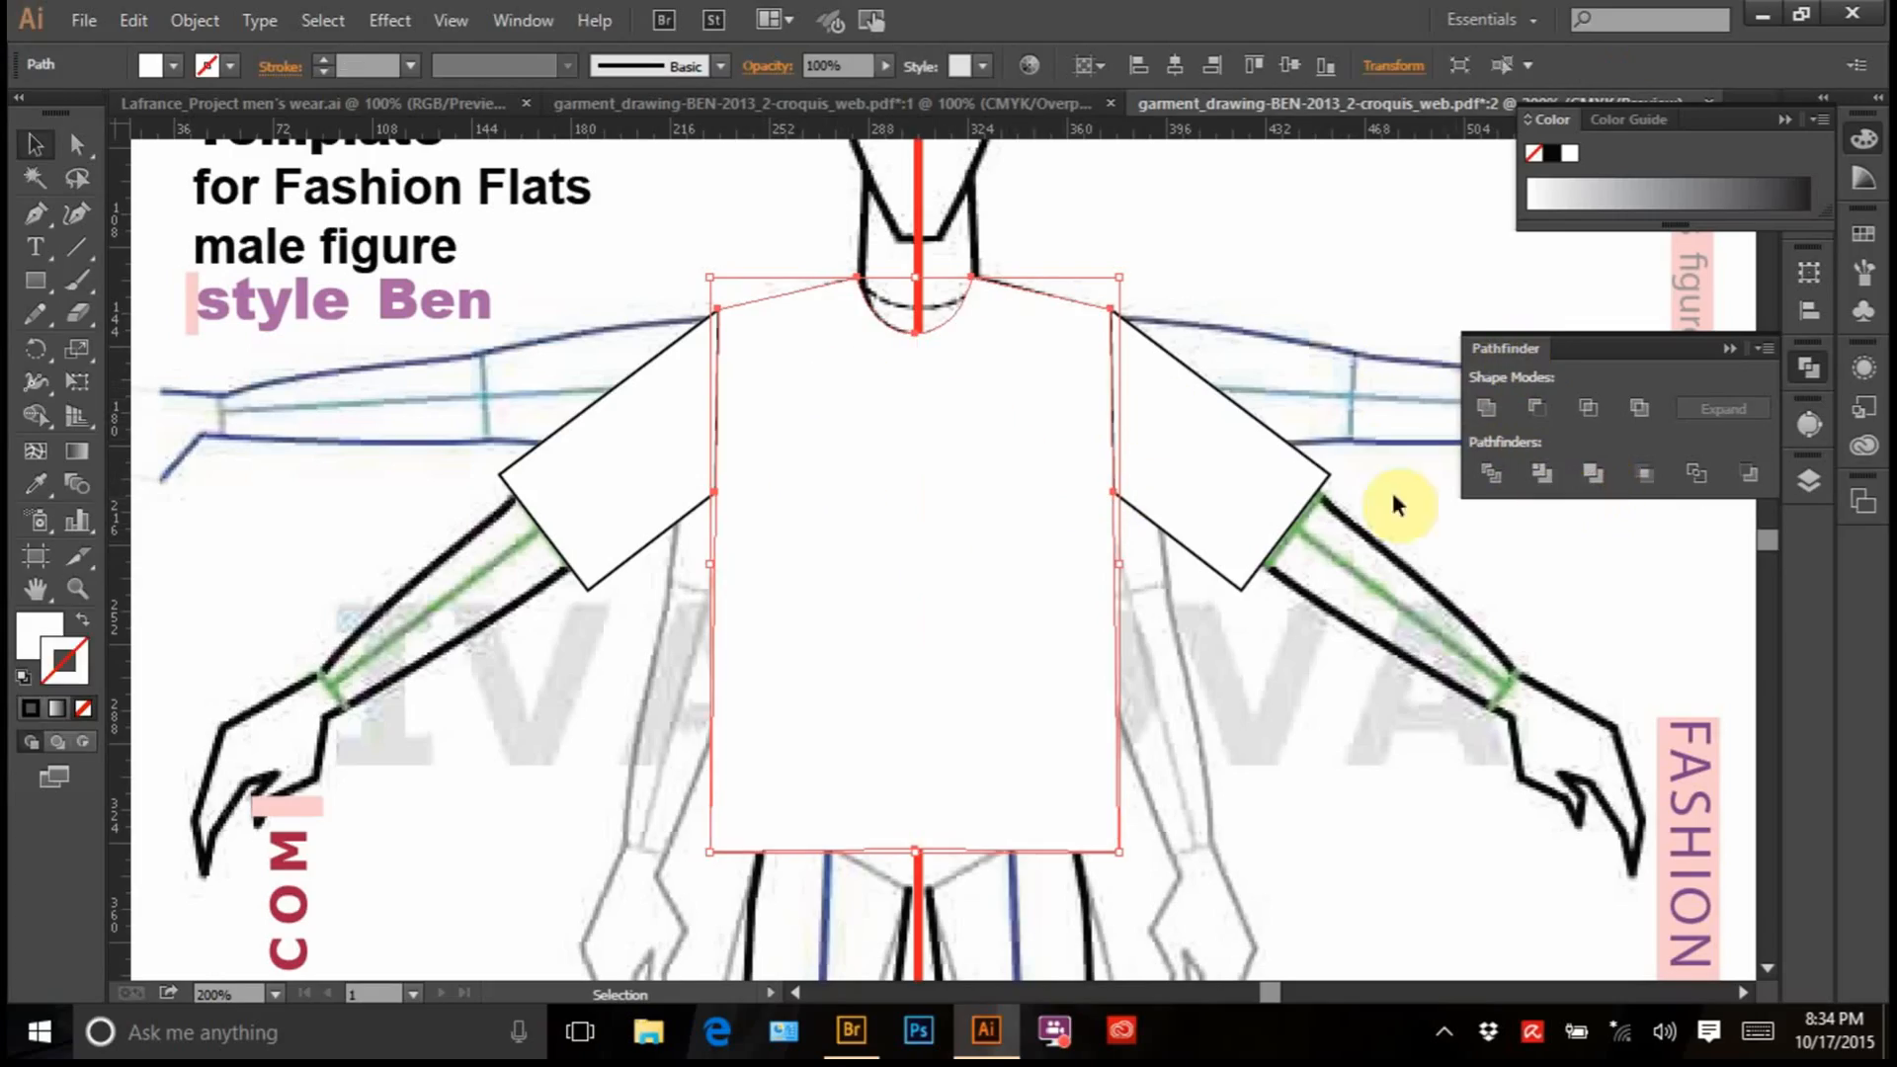
pyautogui.click(1296, 726)
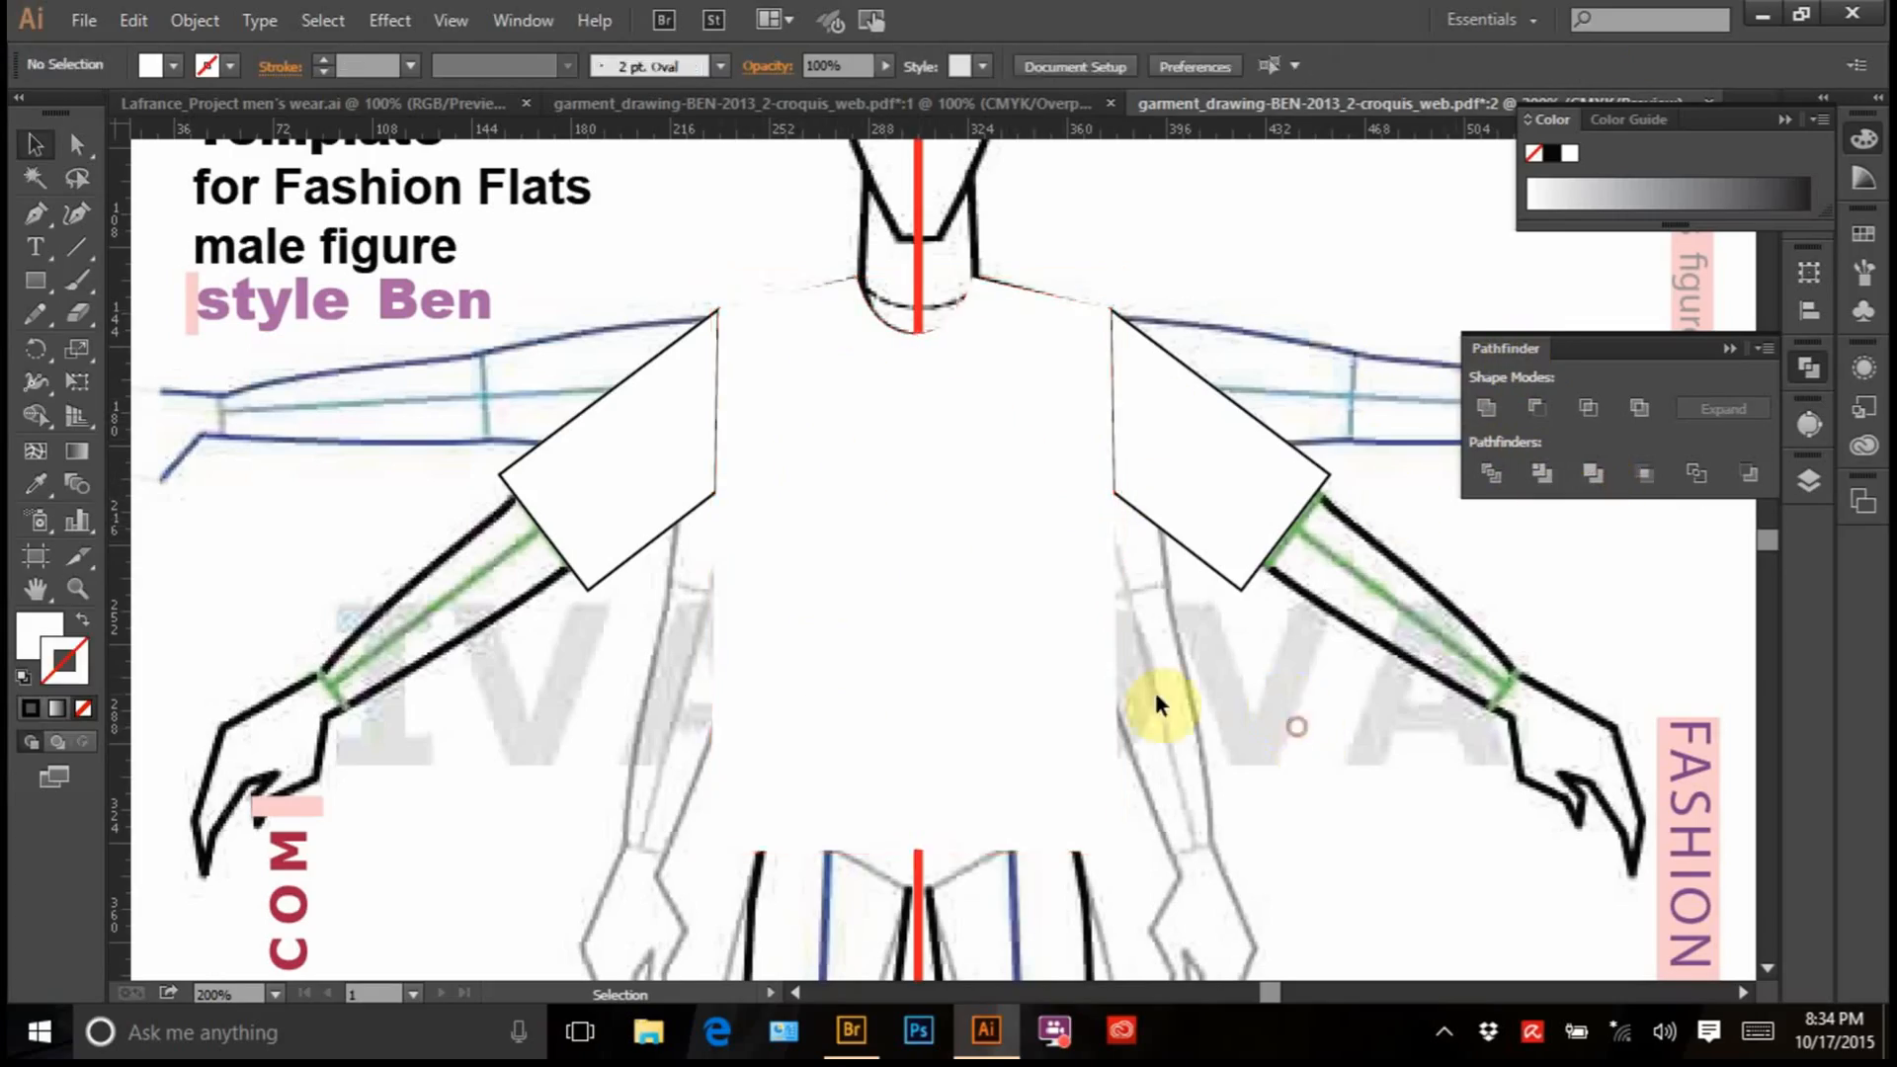
# Give the merged T-shirt body a solid black stroke
pyautogui.click(966, 605)
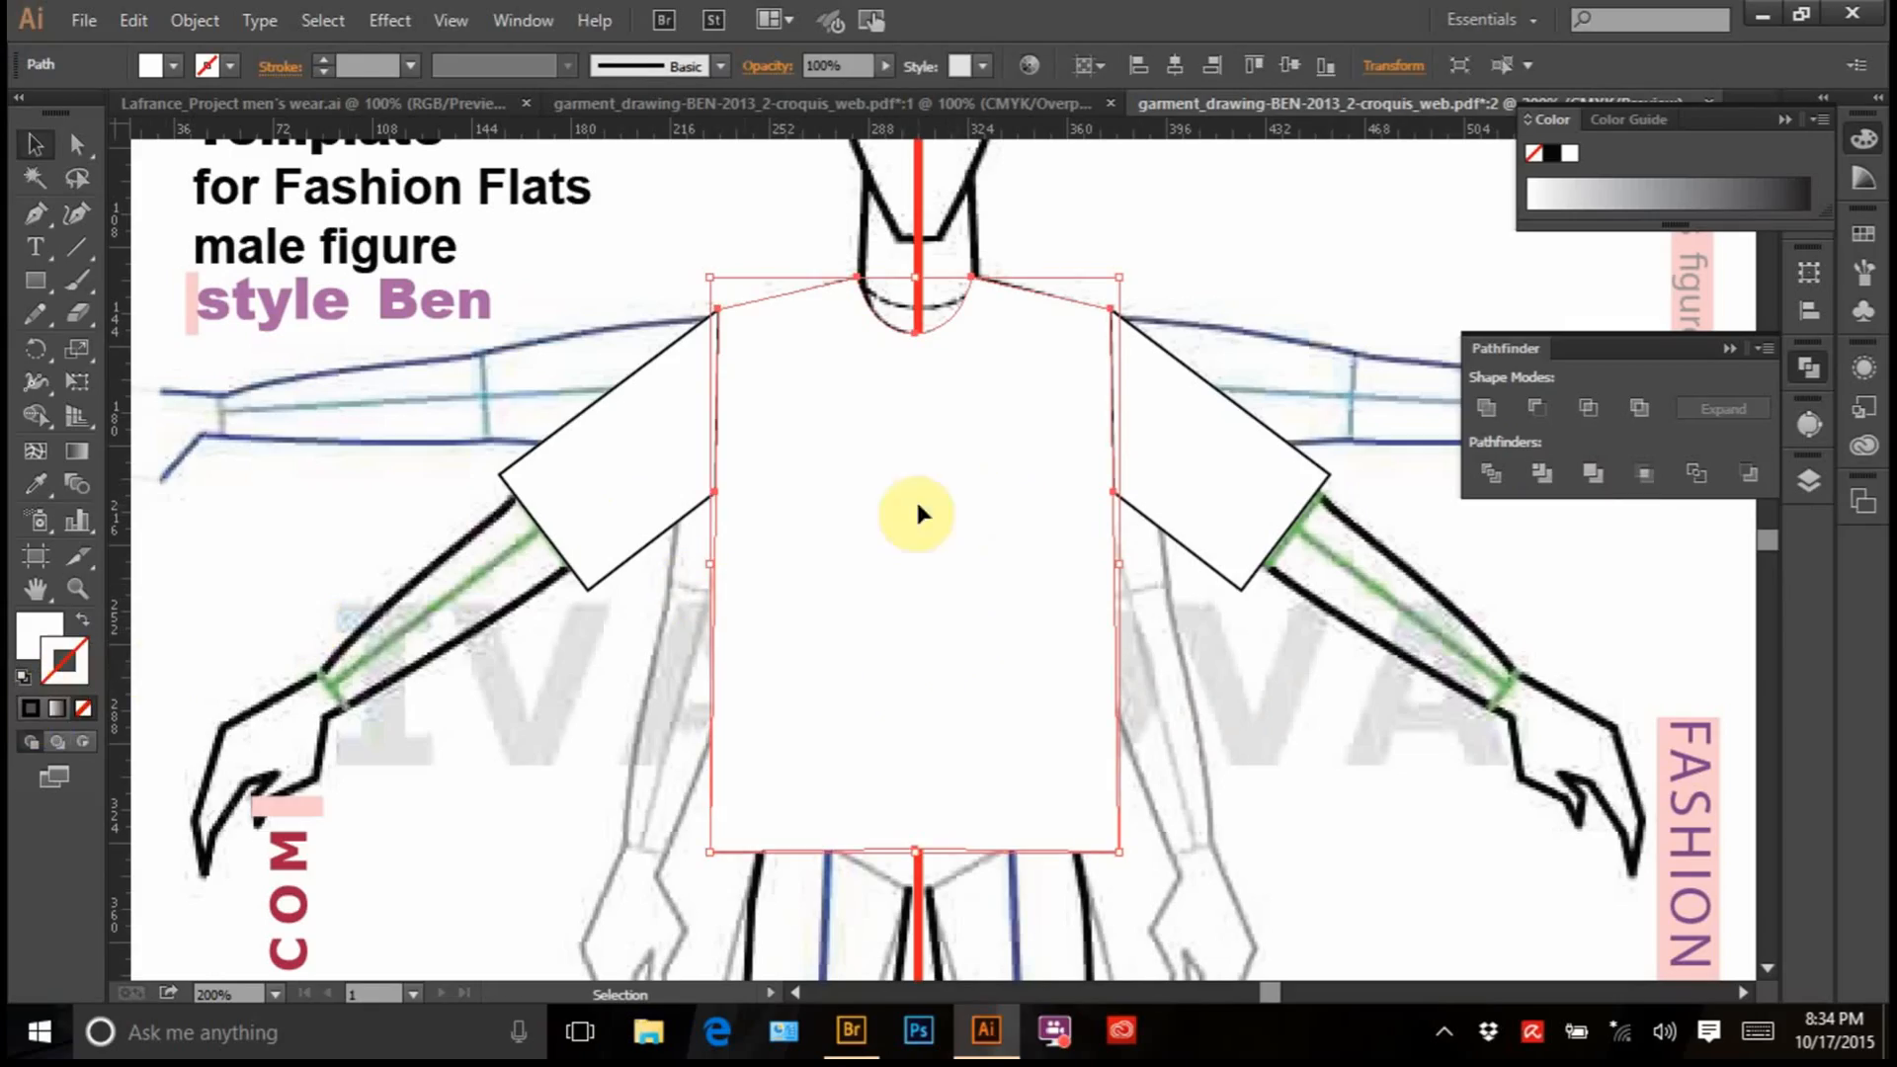
pyautogui.click(31, 708)
pyautogui.click(586, 822)
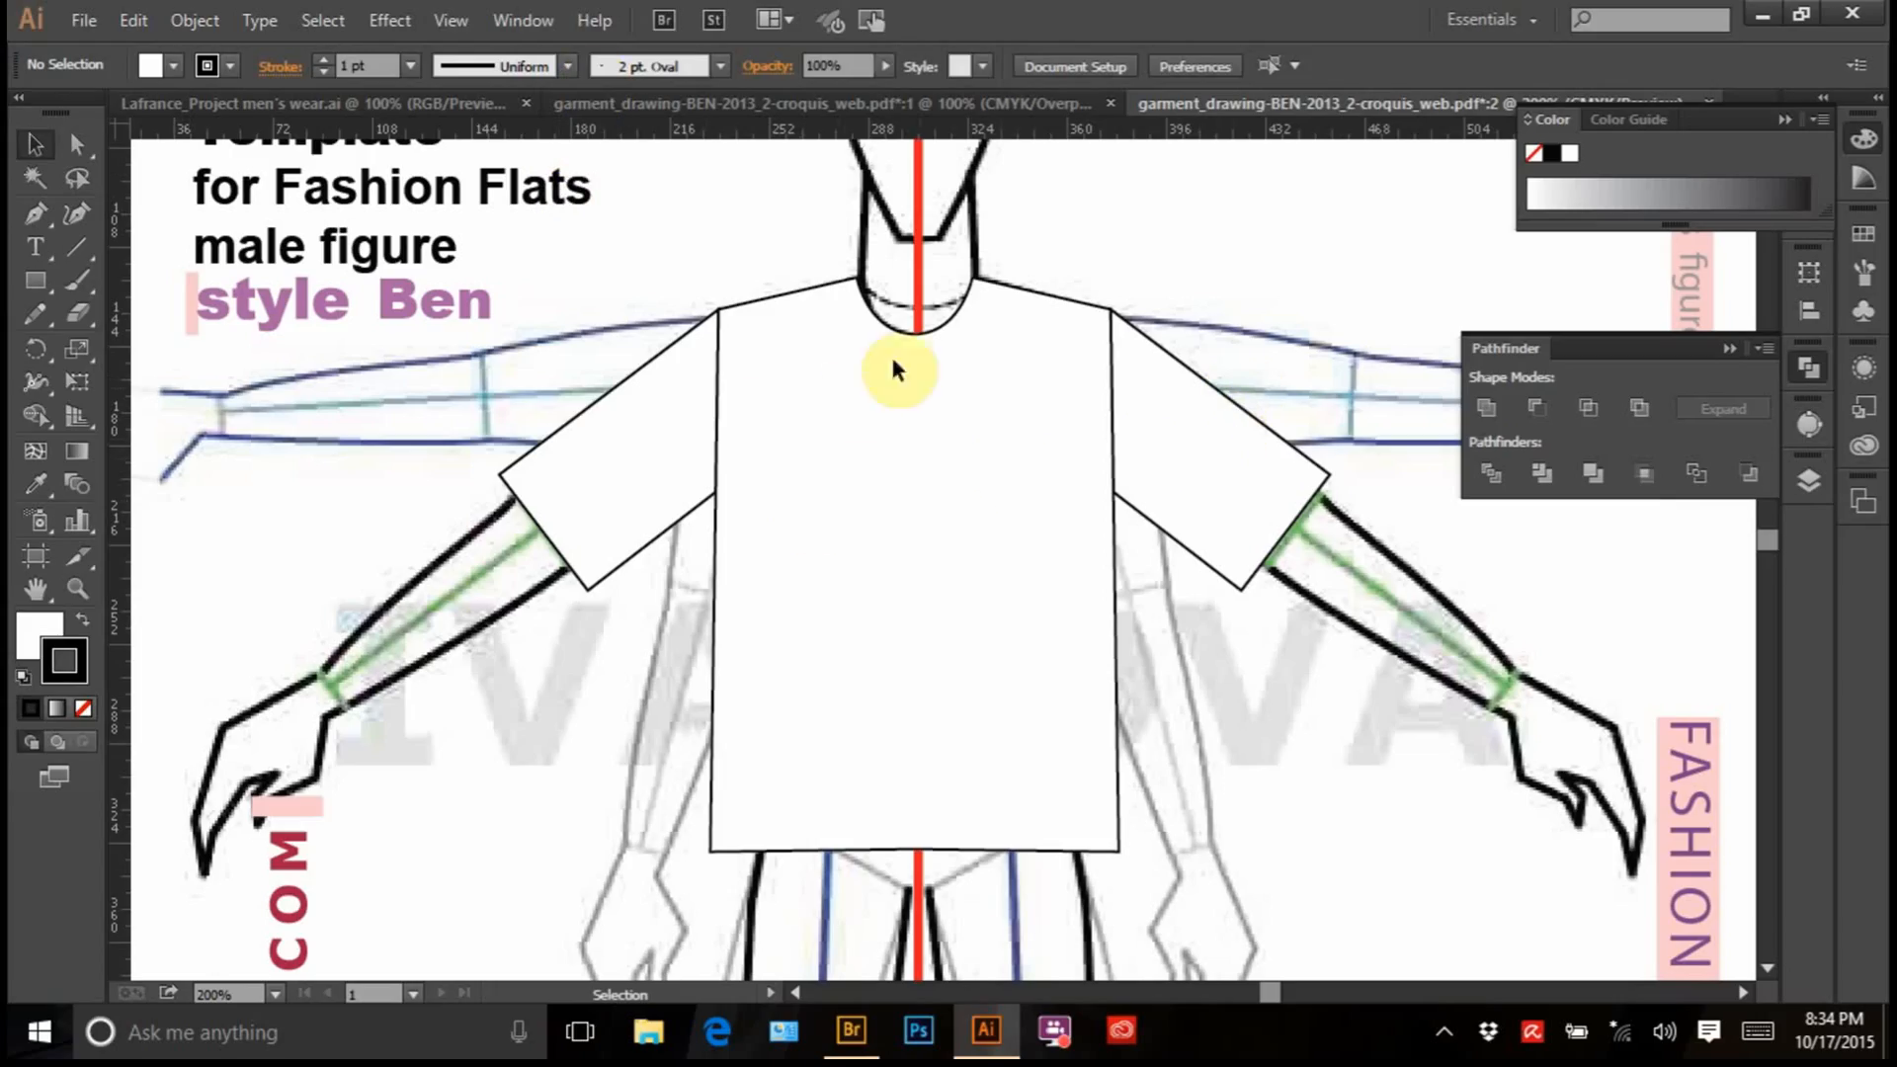
# Select the merged body with both sleeves and group them into one T-shirt
pyautogui.moveTo(648, 266); pyautogui.dragTo(1227, 465)
pyautogui.rightClick(835, 404)
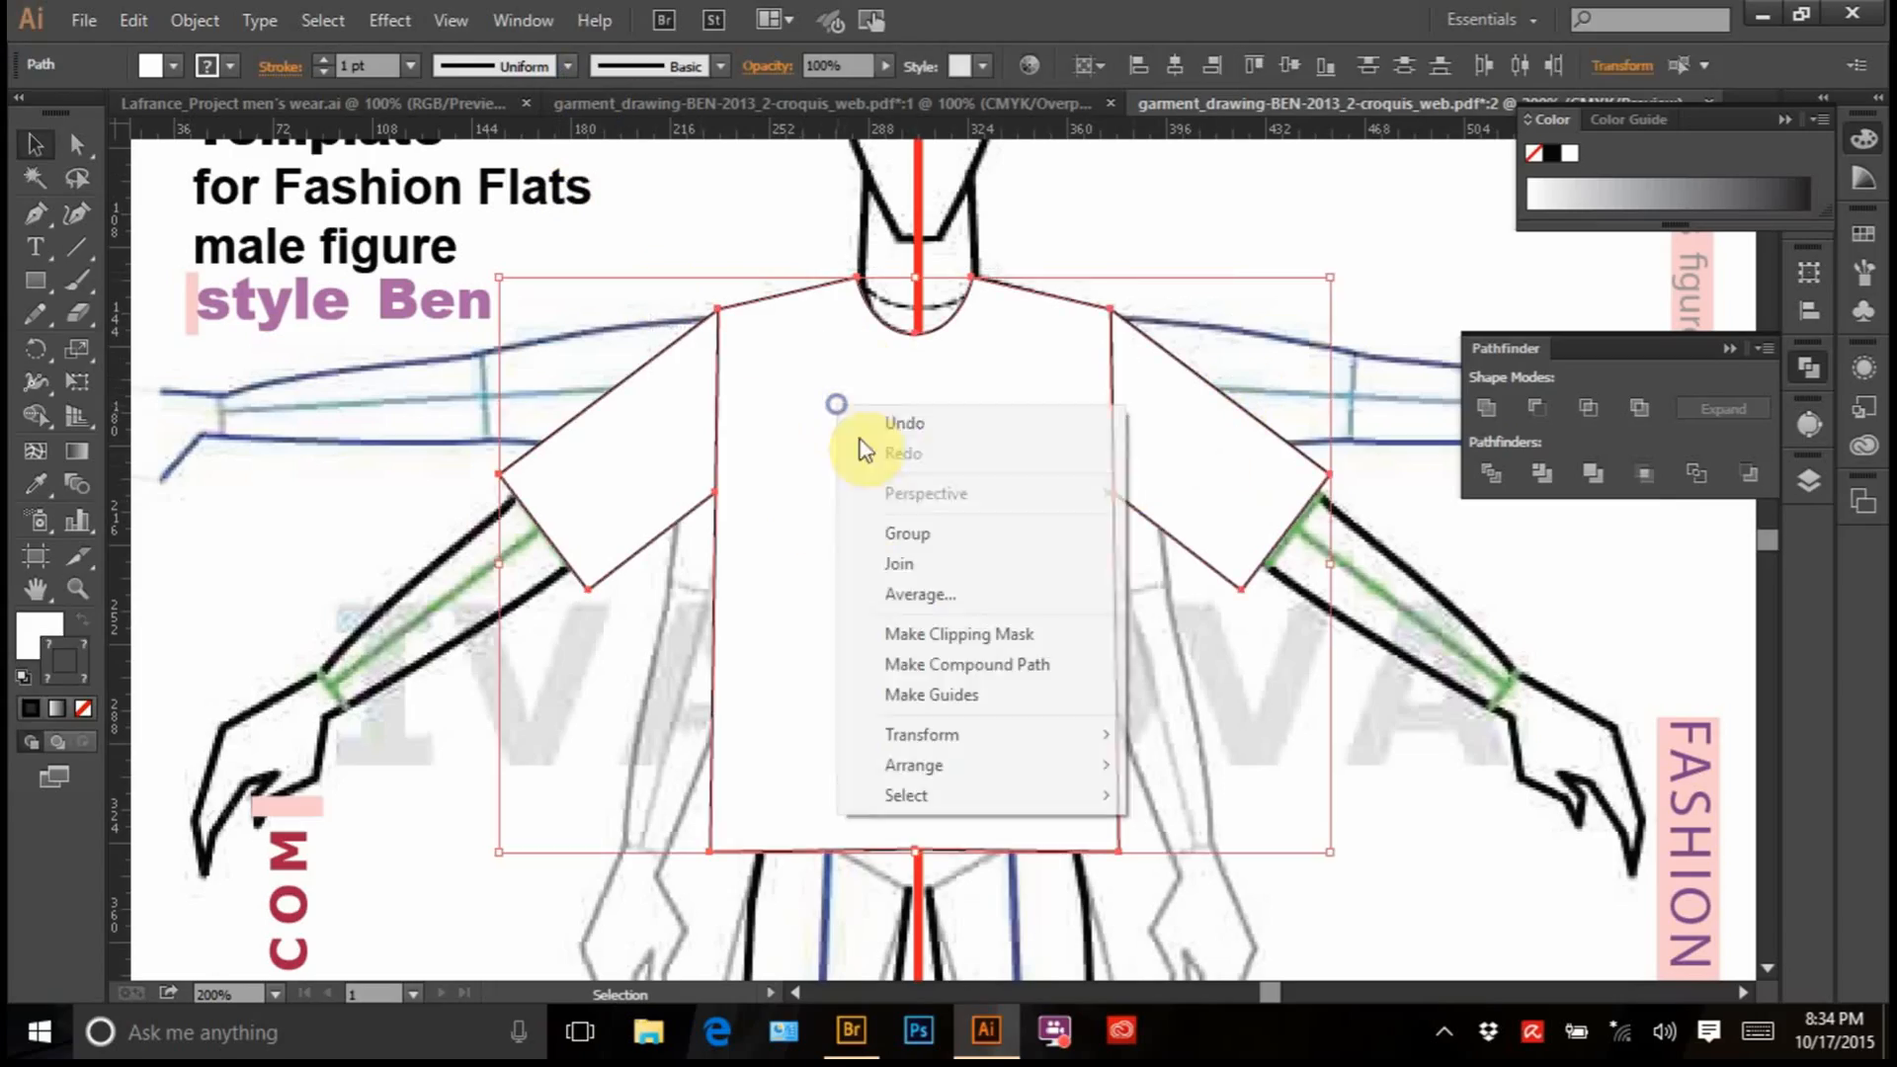
pyautogui.click(954, 535)
pyautogui.click(1247, 667)
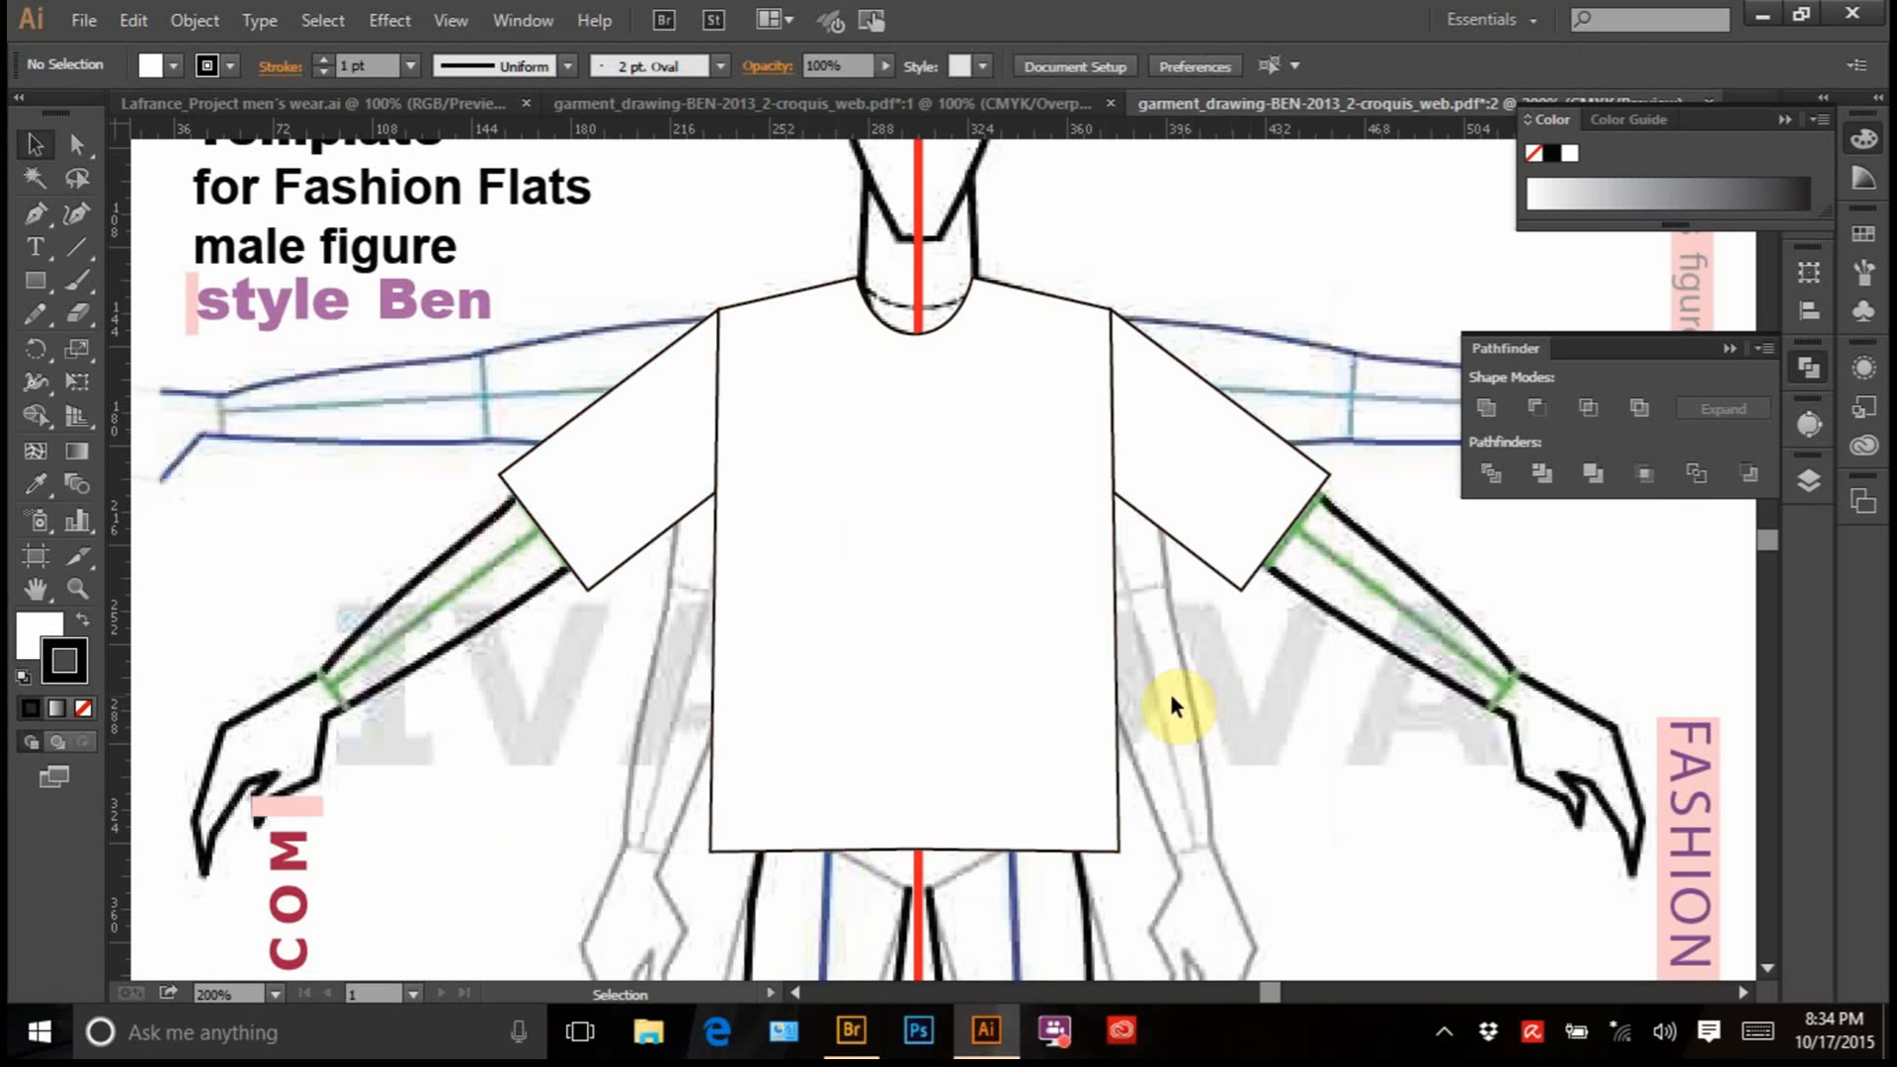
# Try moving the grouped T-shirt down the croquis as one object, undo the move, and reselect the group
pyautogui.hotkey('ctrl', '1')
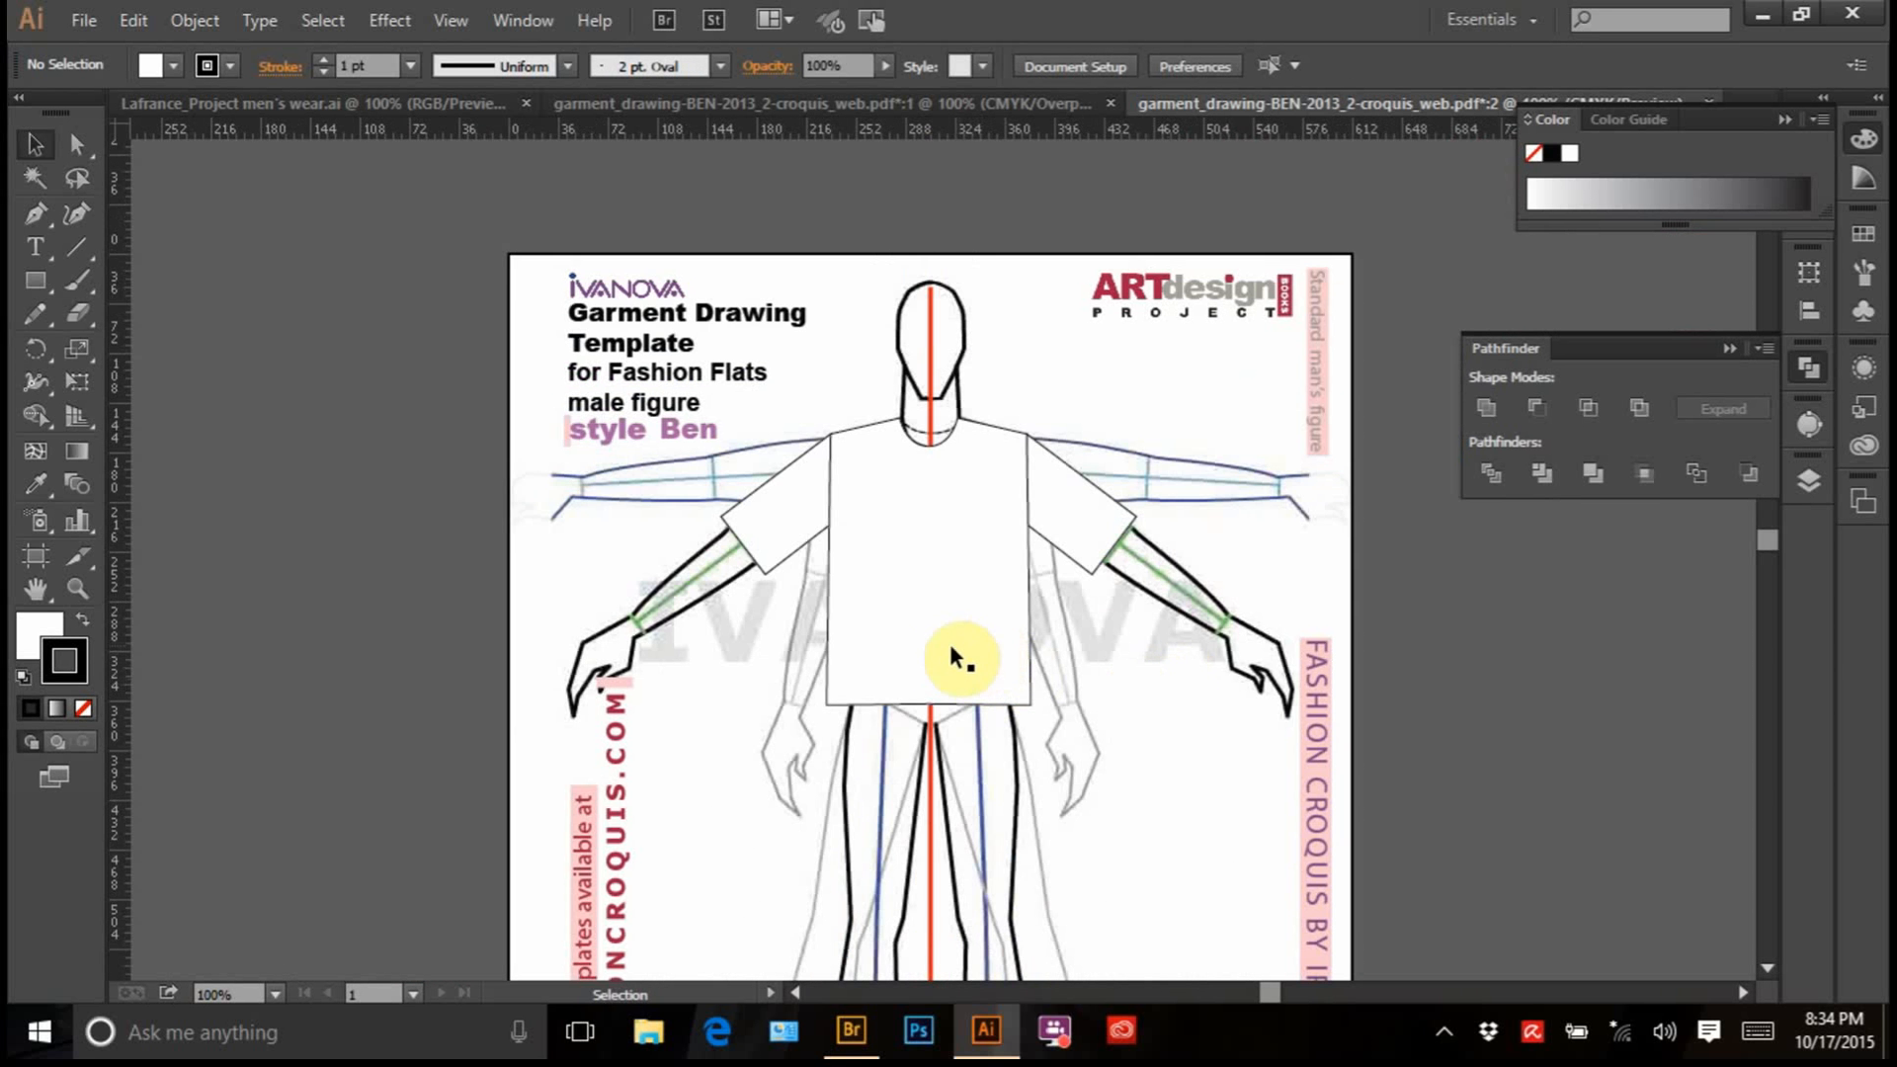
pyautogui.moveTo(955, 657); pyautogui.dragTo(886, 670)
pyautogui.click(33, 138)
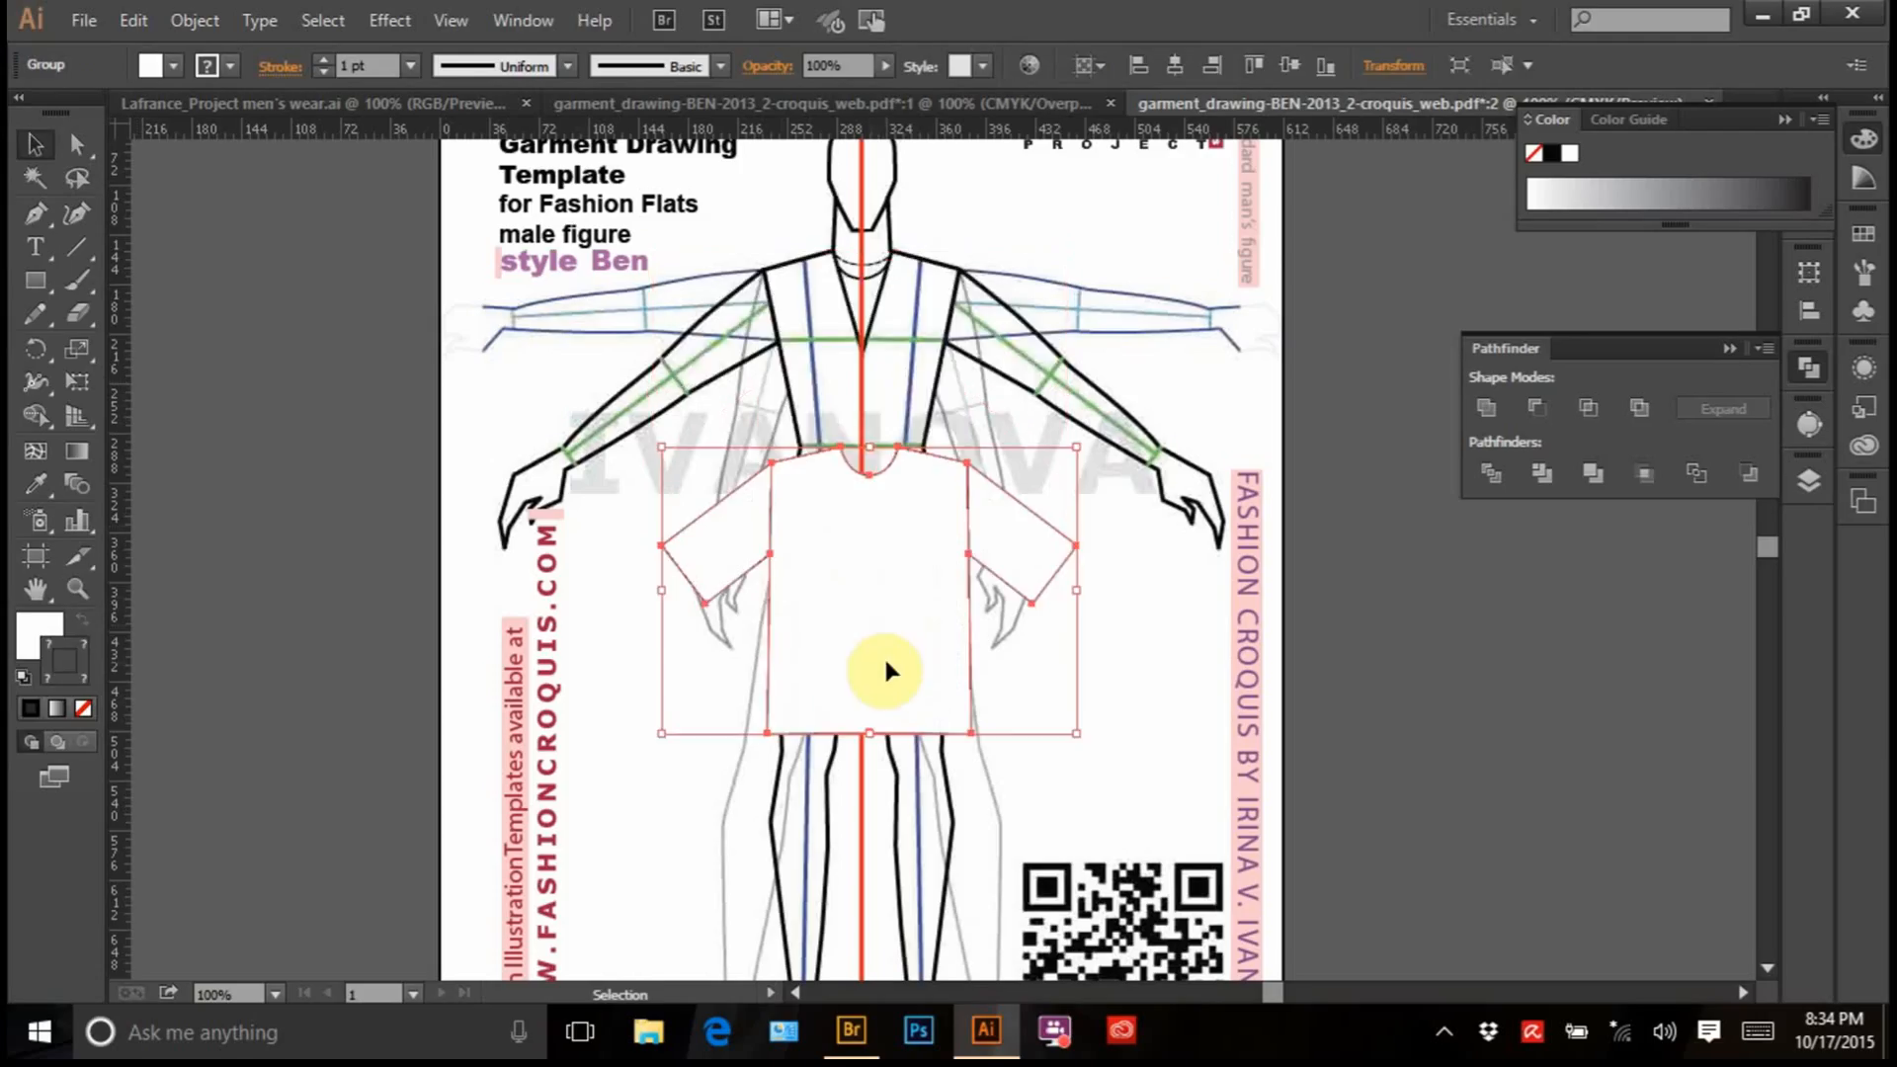
pyautogui.hotkey('ctrl', 'z')
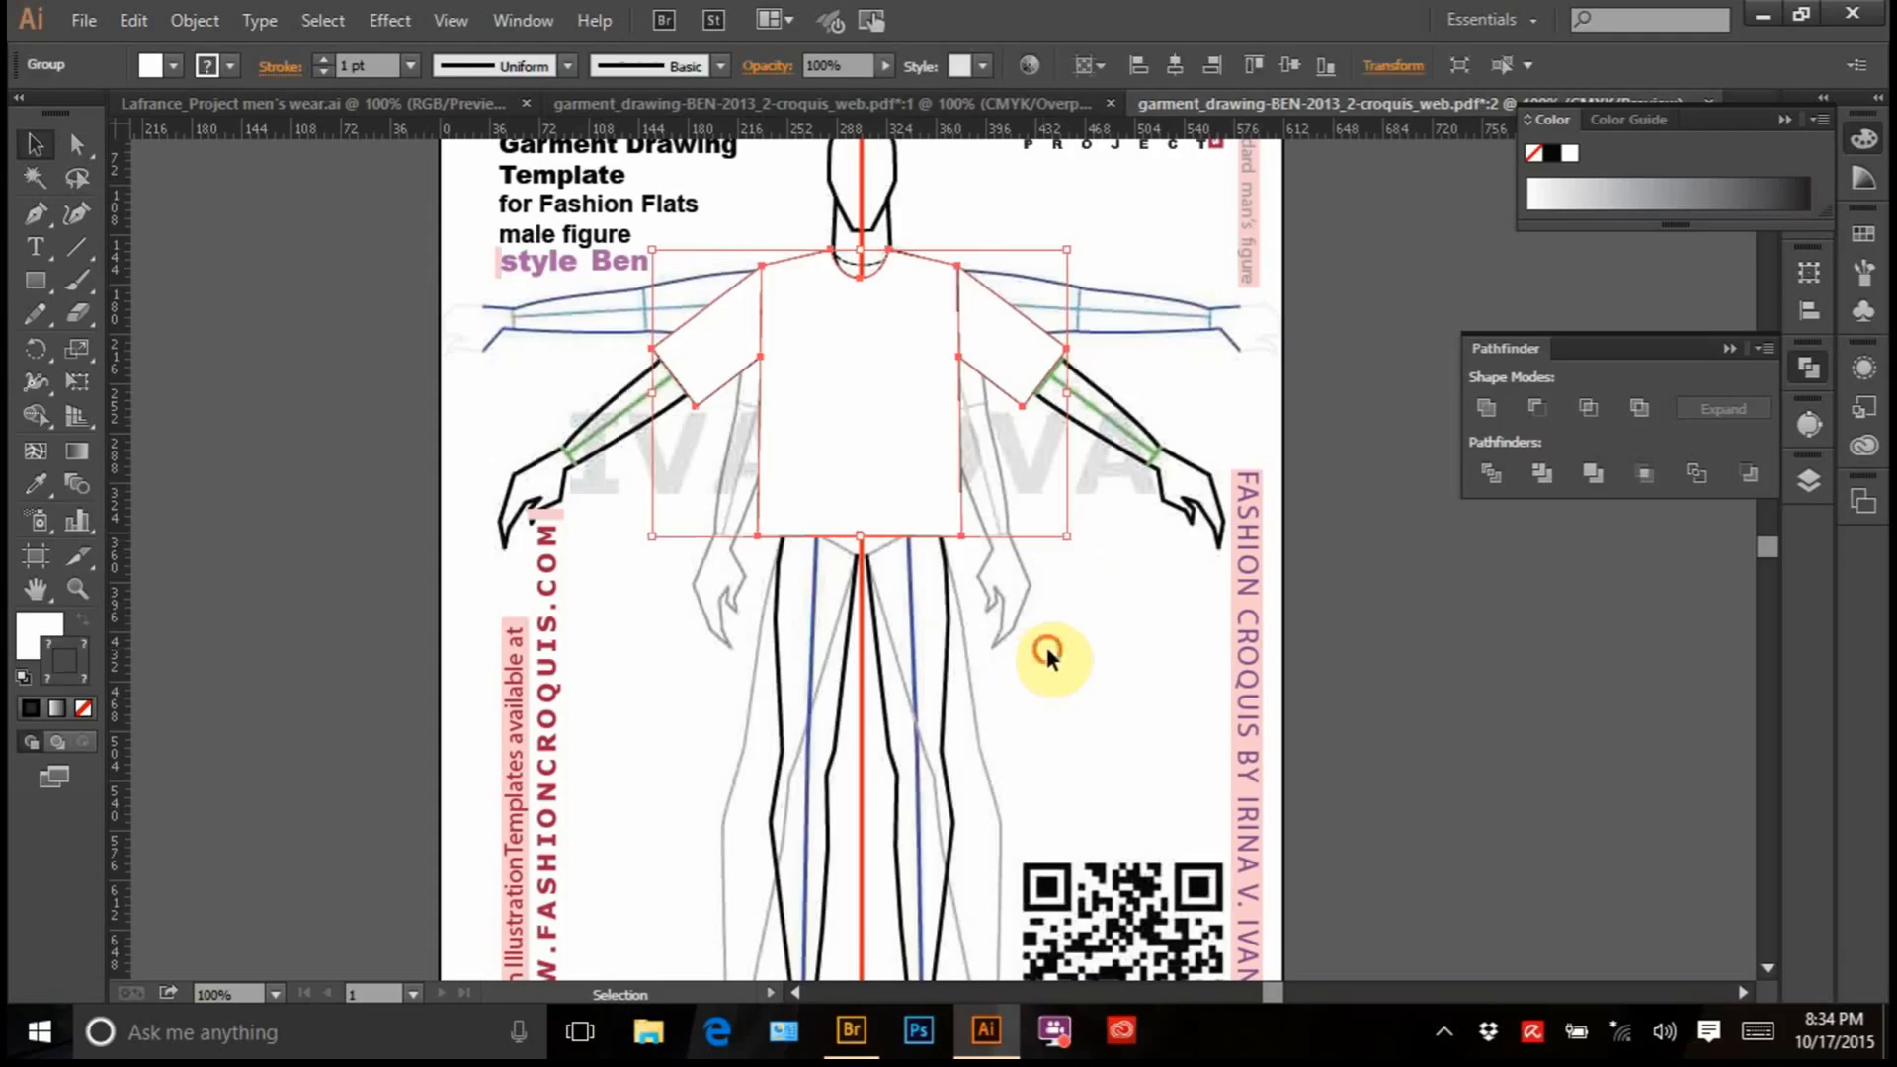
pyautogui.click(1027, 637)
pyautogui.click(894, 432)
# Draw a curved back neckline between the two neck points of the T-shirt with the Pen tool and remove its fill
pyautogui.click(75, 588)
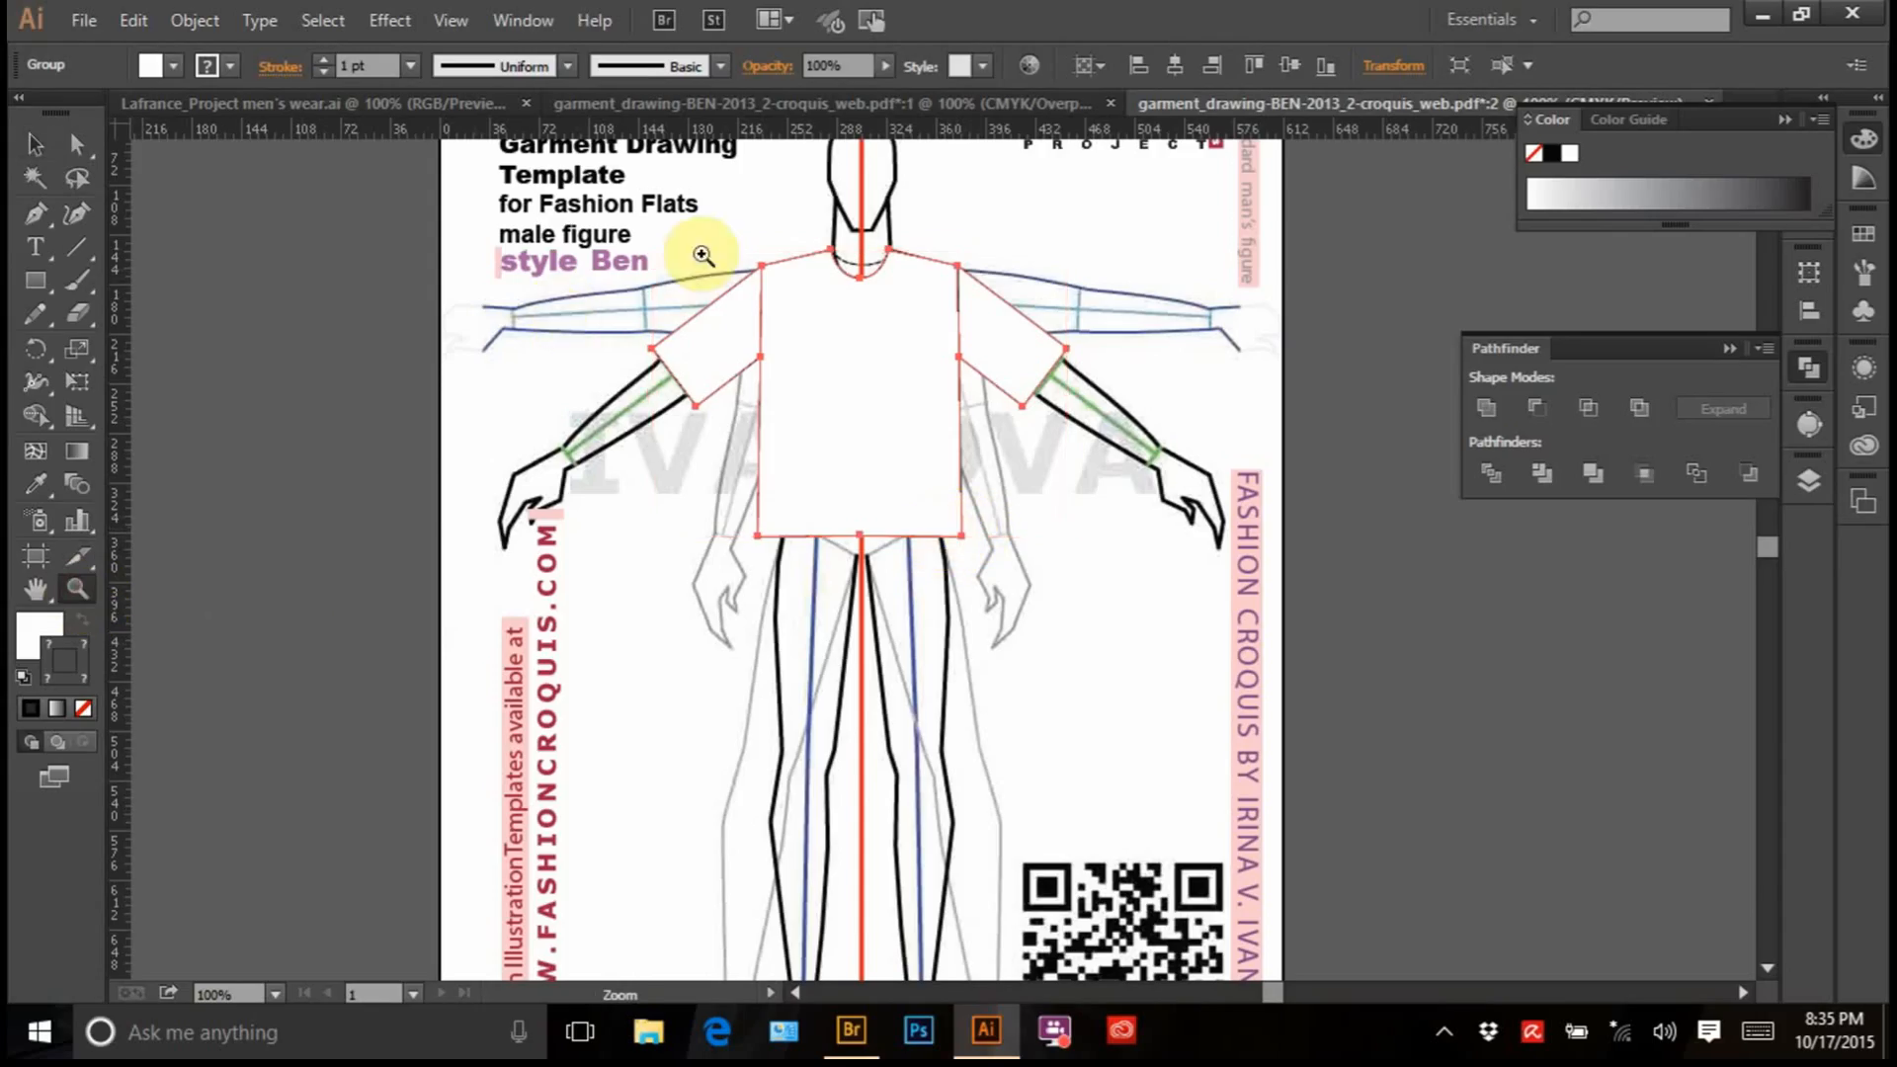
pyautogui.moveTo(720, 254); pyautogui.dragTo(968, 405)
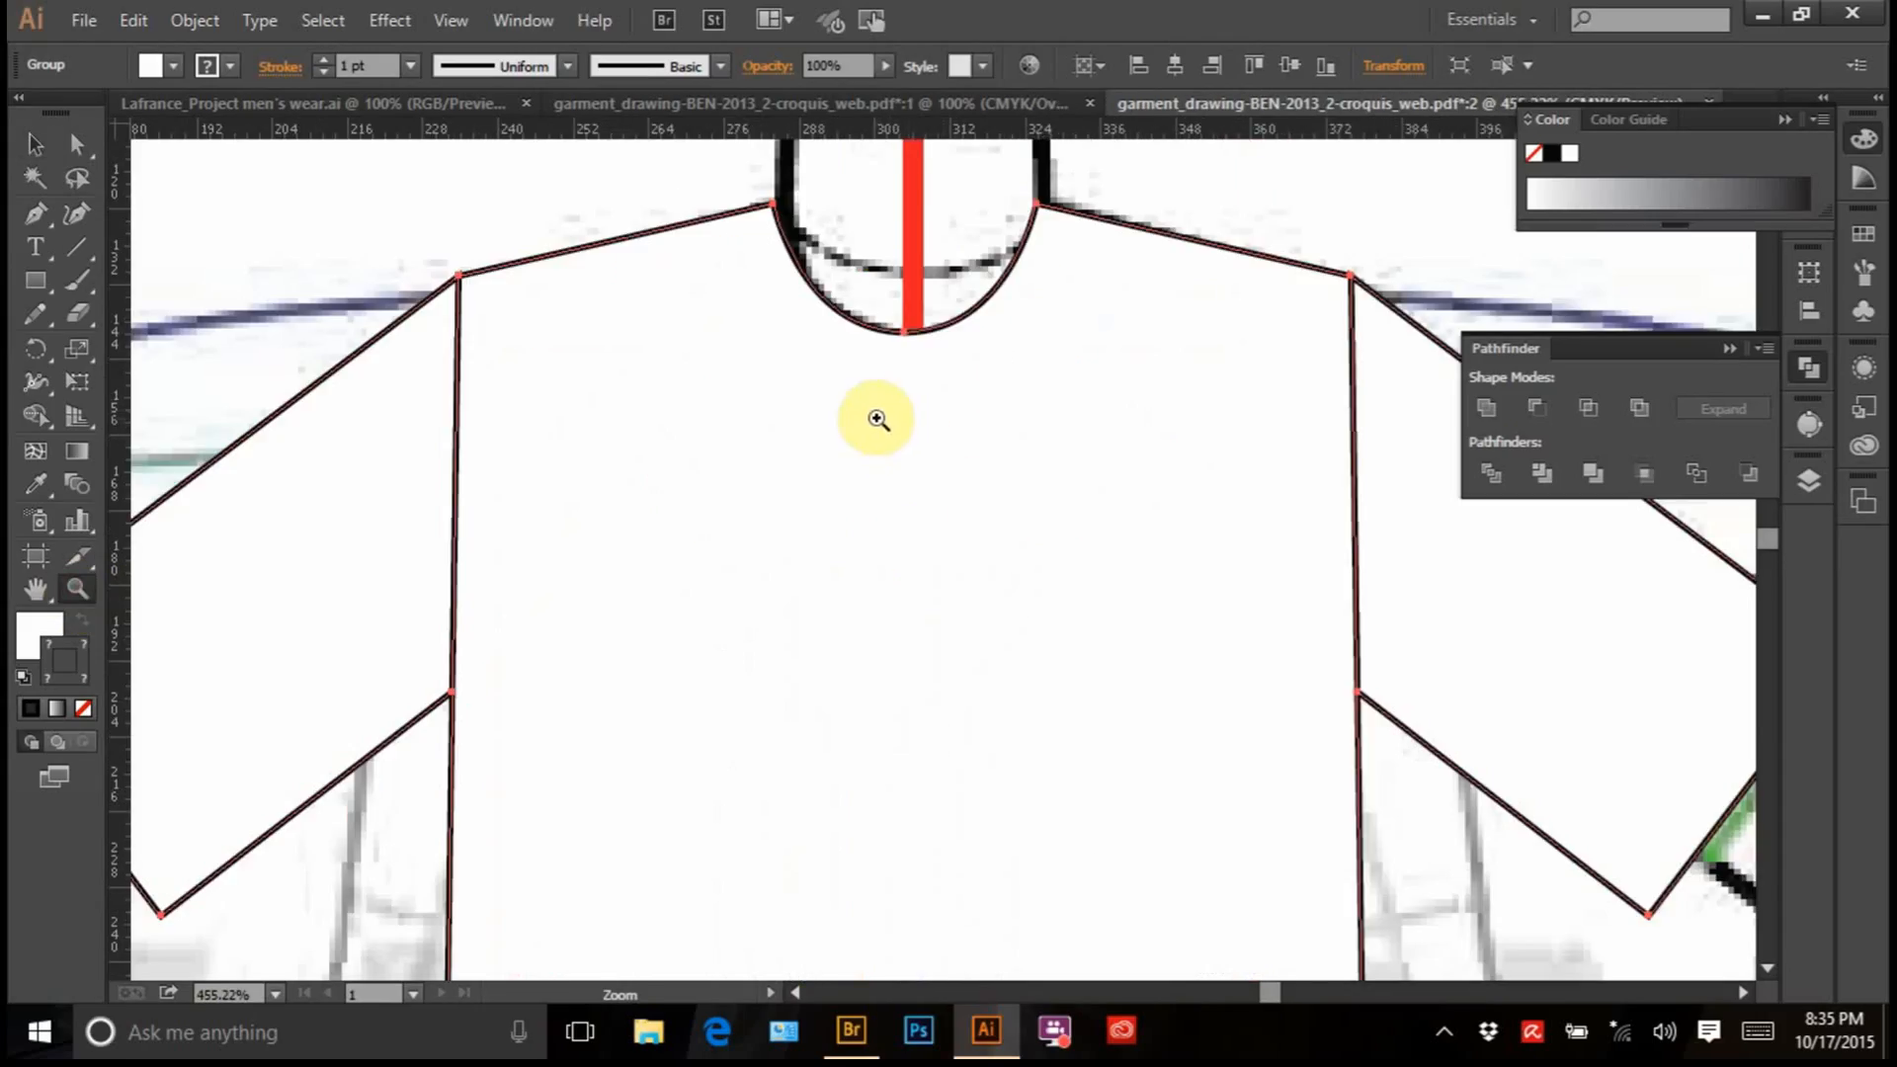
pyautogui.hotkey('ctrl', '-')
pyautogui.hotkey('ctrl', '-')
pyautogui.click(34, 144)
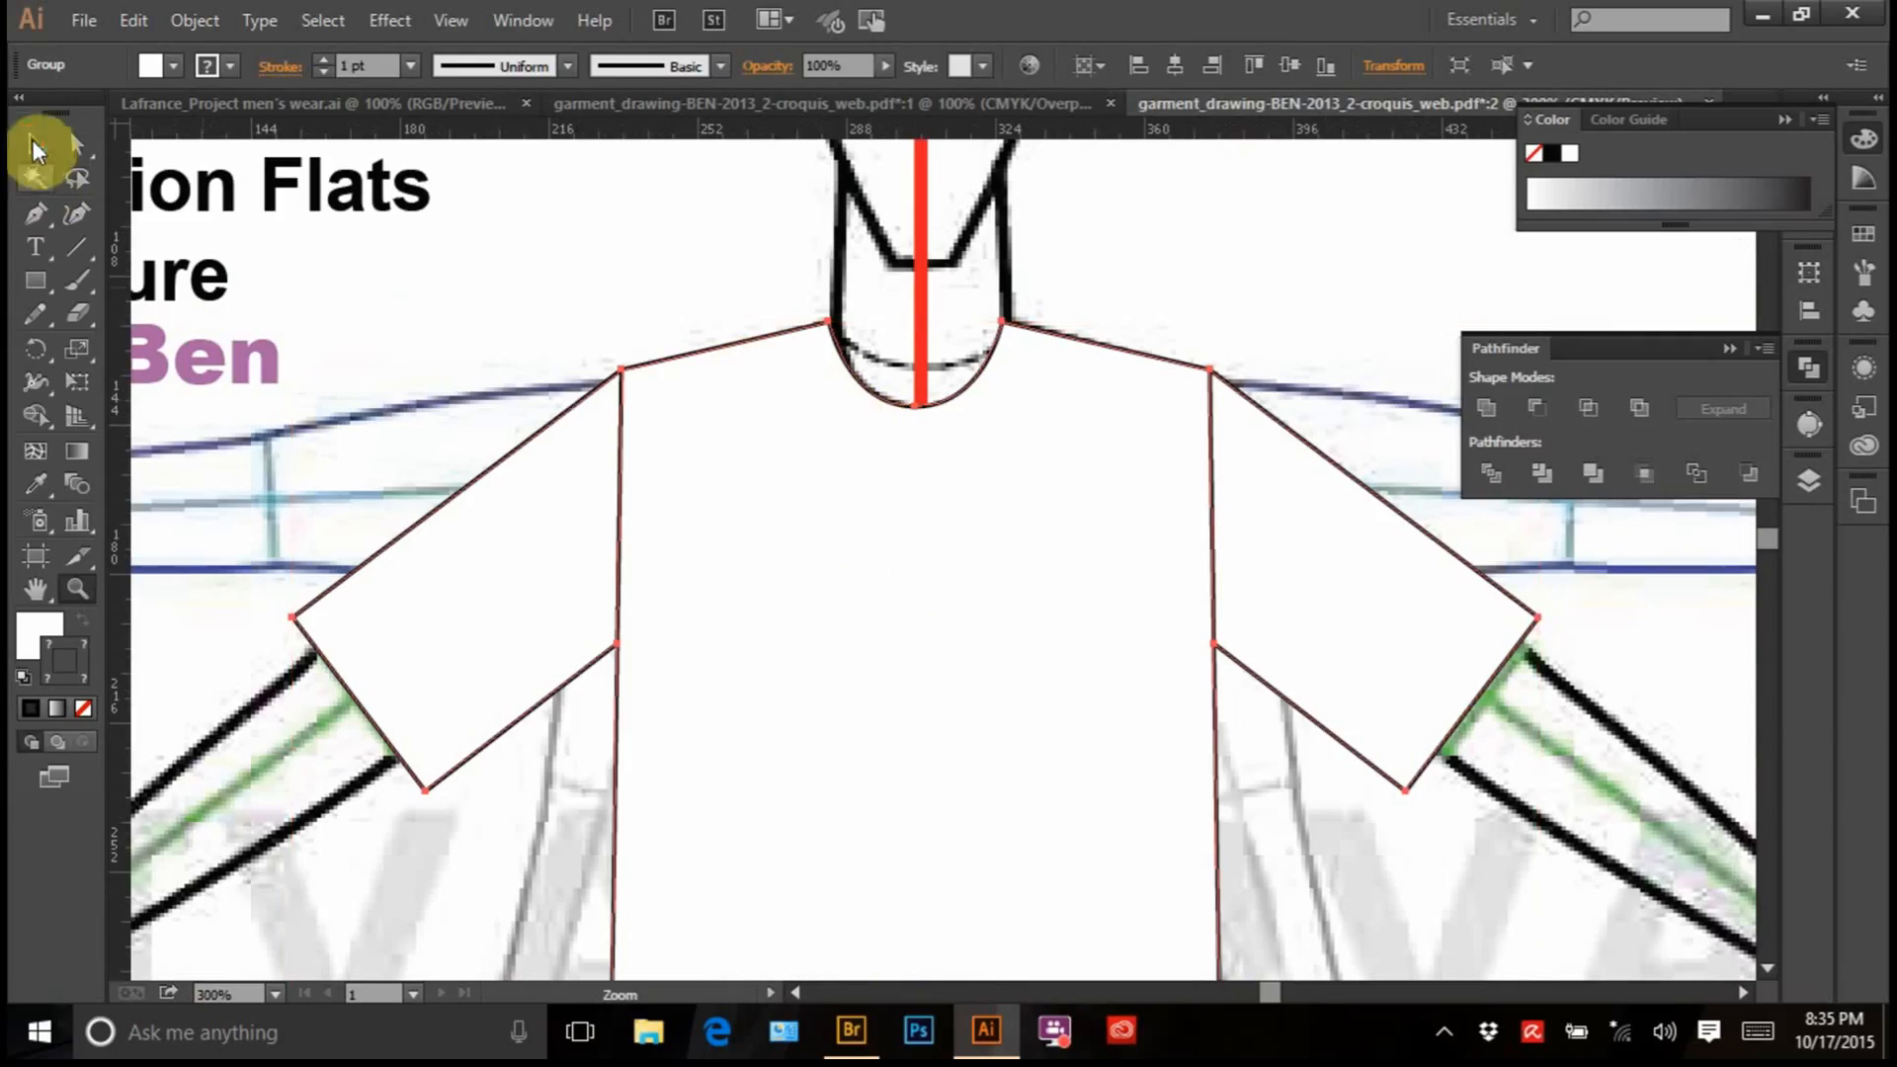
pyautogui.click(1093, 237)
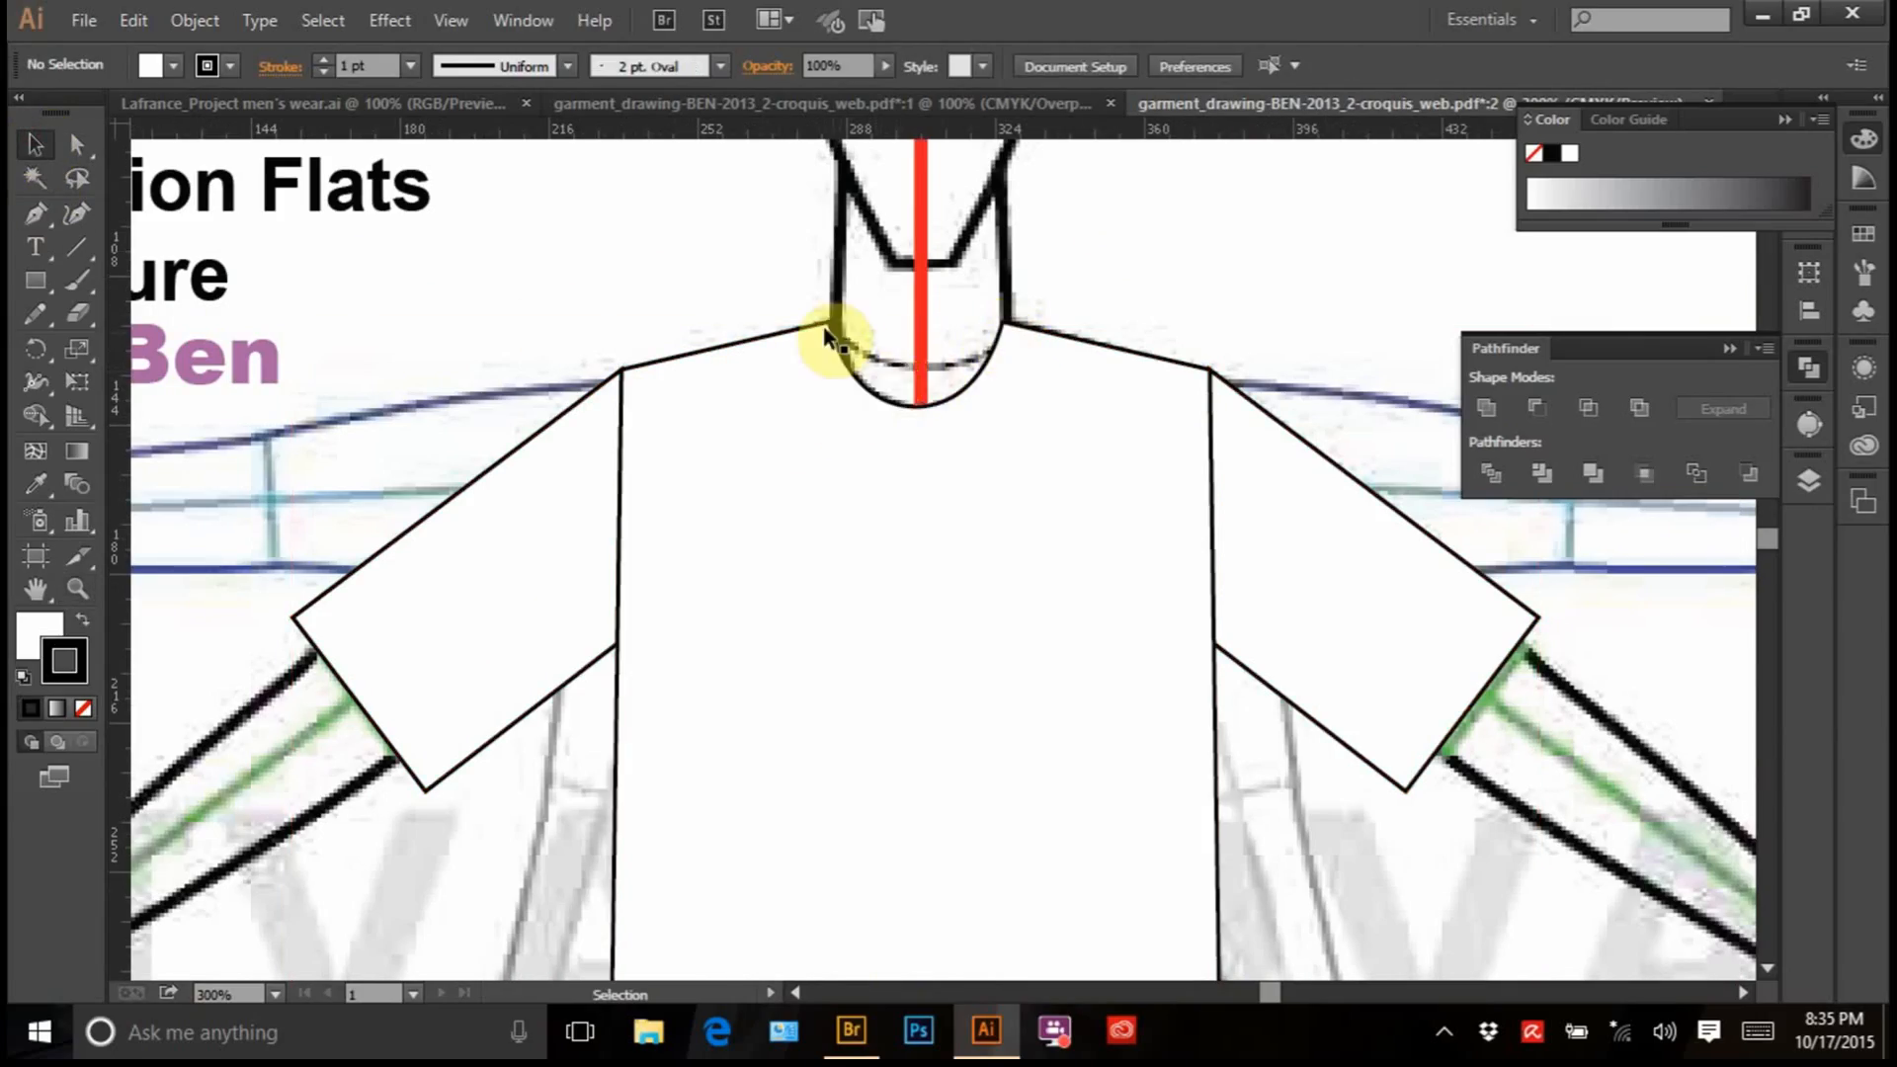
pyautogui.click(34, 209)
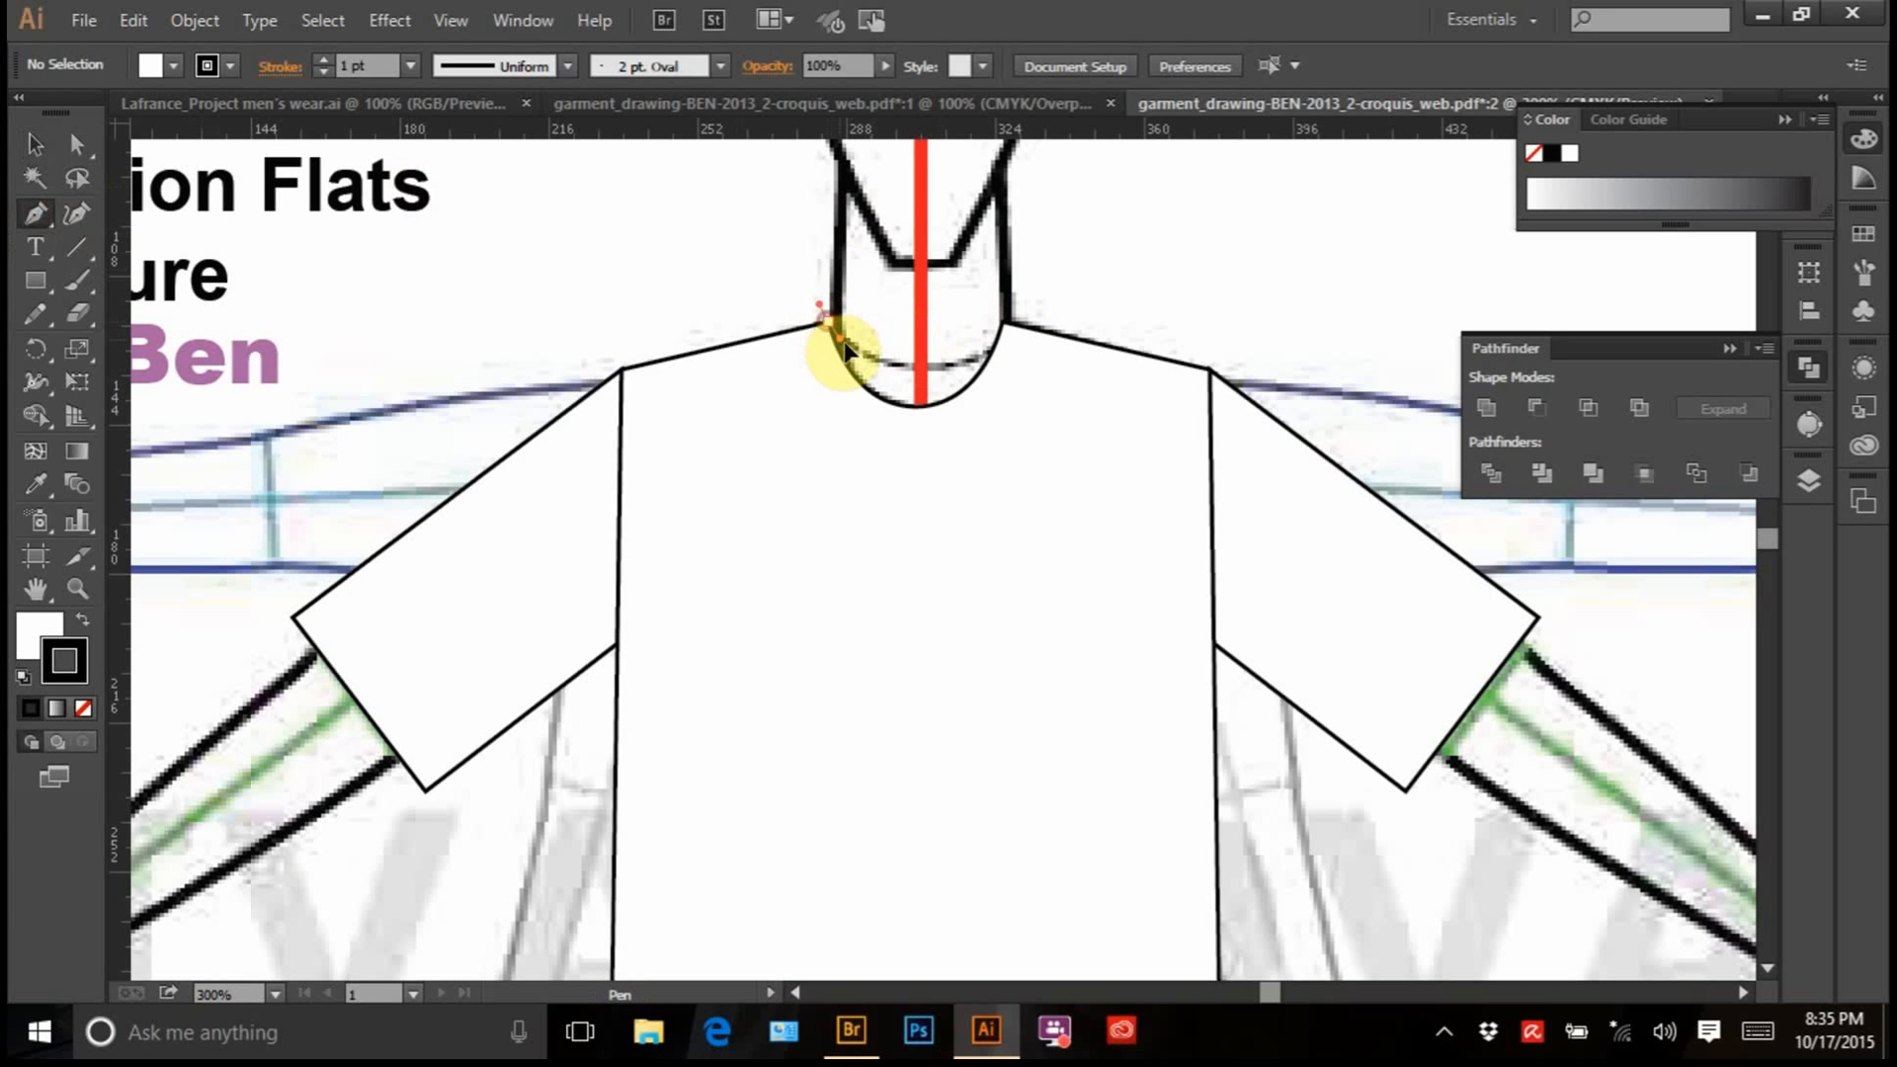
pyautogui.moveTo(861, 350); pyautogui.dragTo(862, 350)
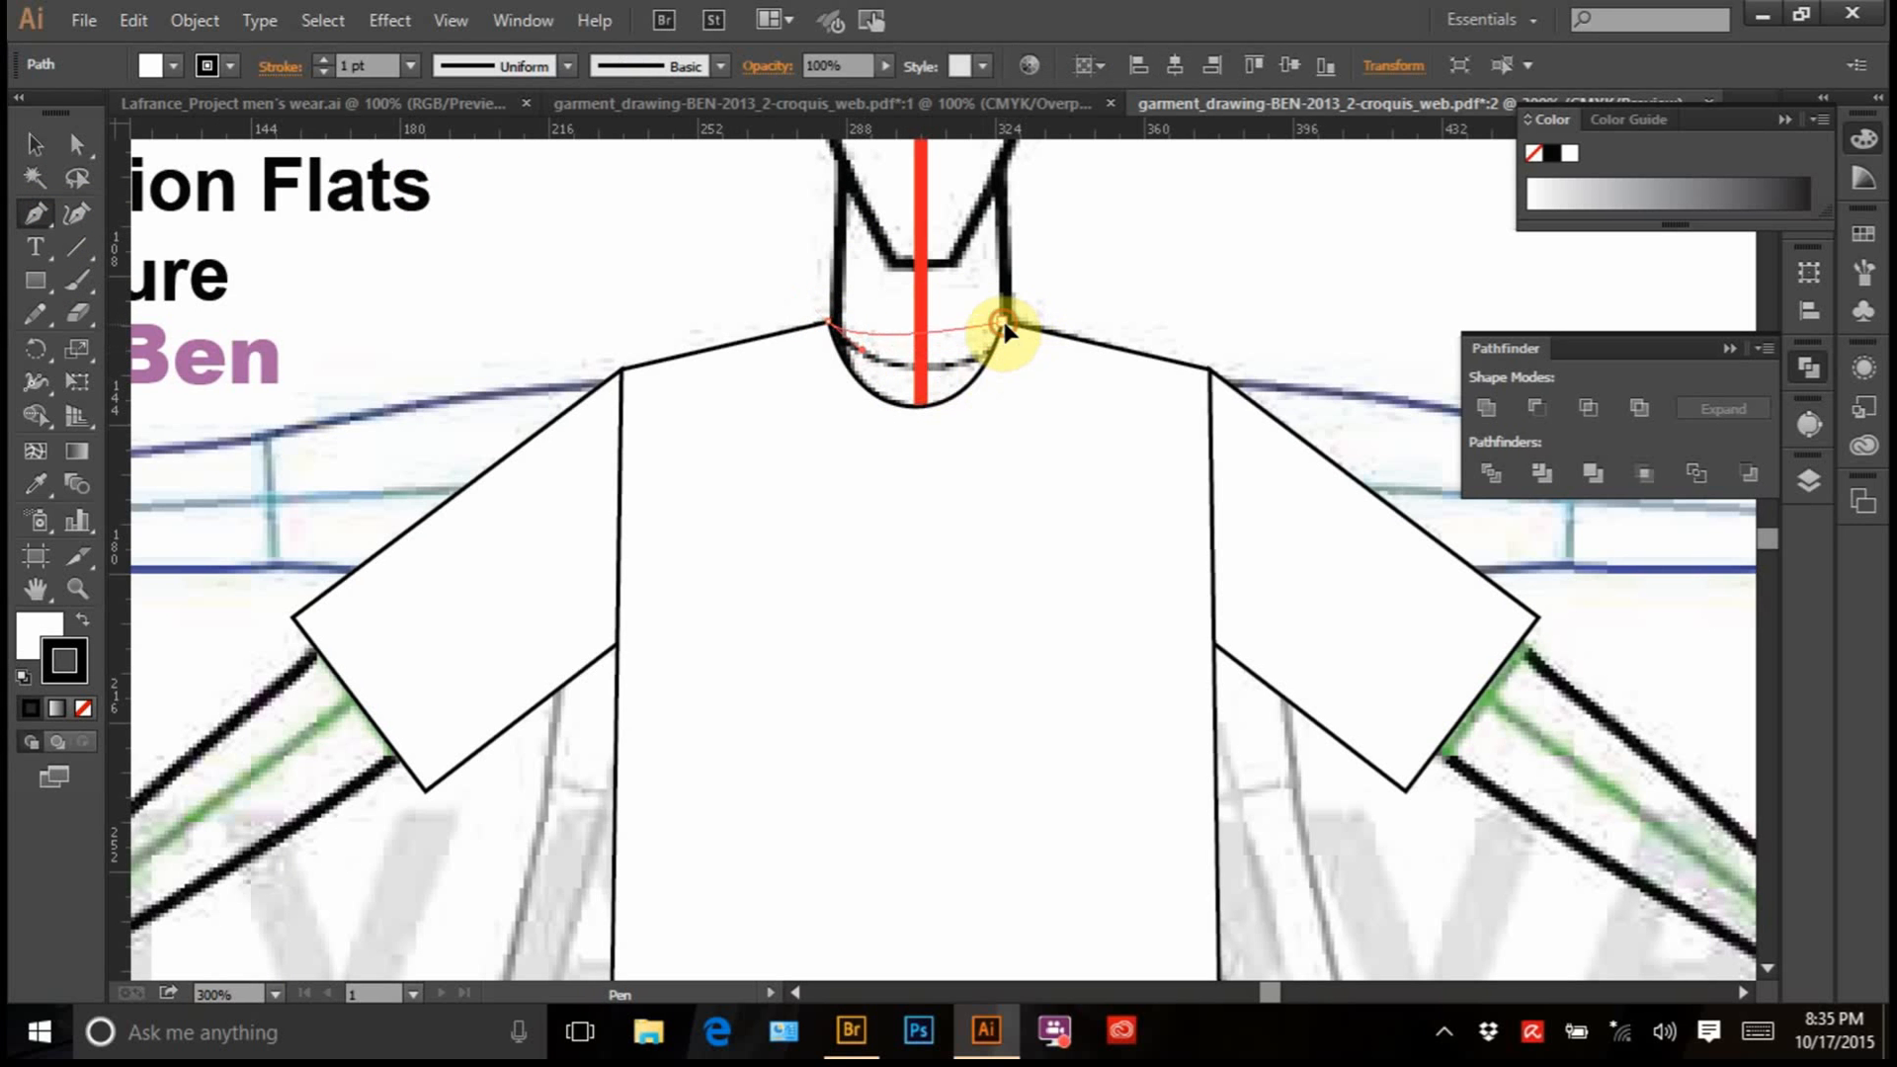
pyautogui.moveTo(1005, 326); pyautogui.dragTo(1055, 260)
pyautogui.click(36, 144)
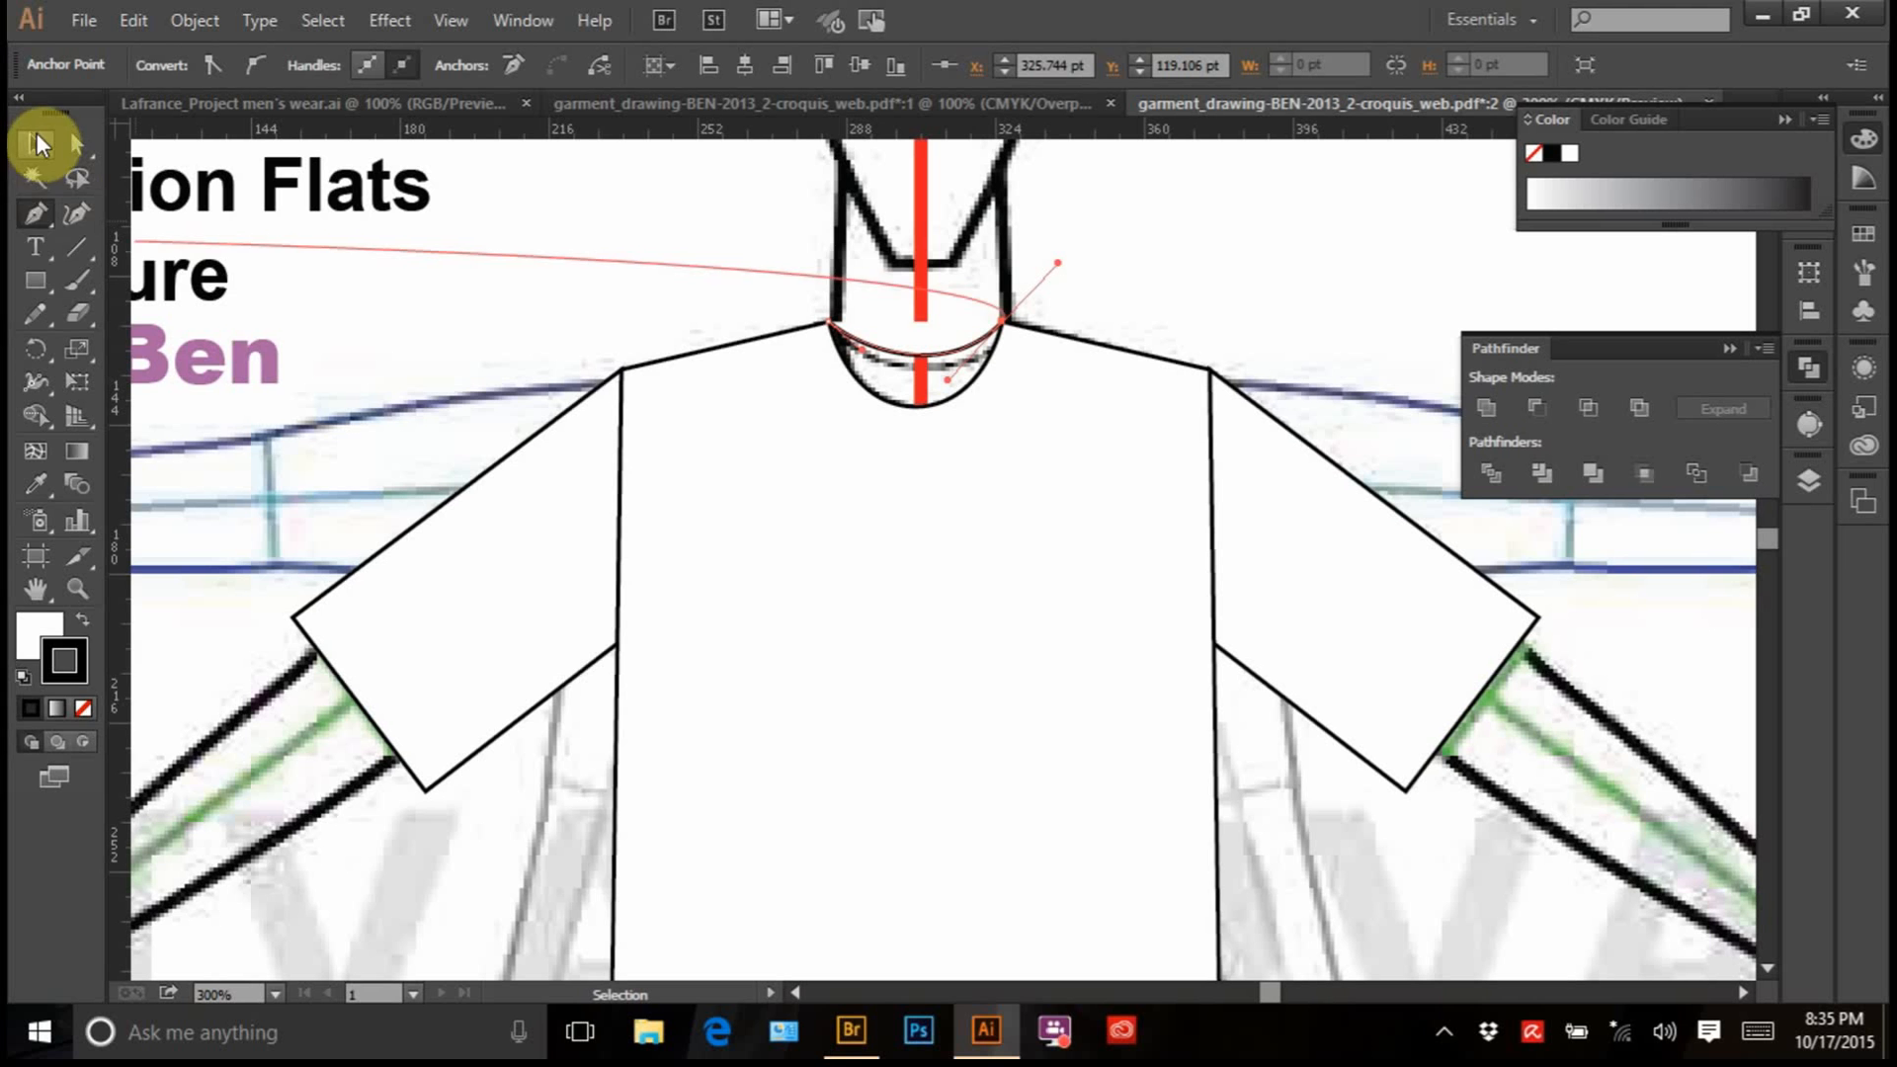
pyautogui.click(81, 707)
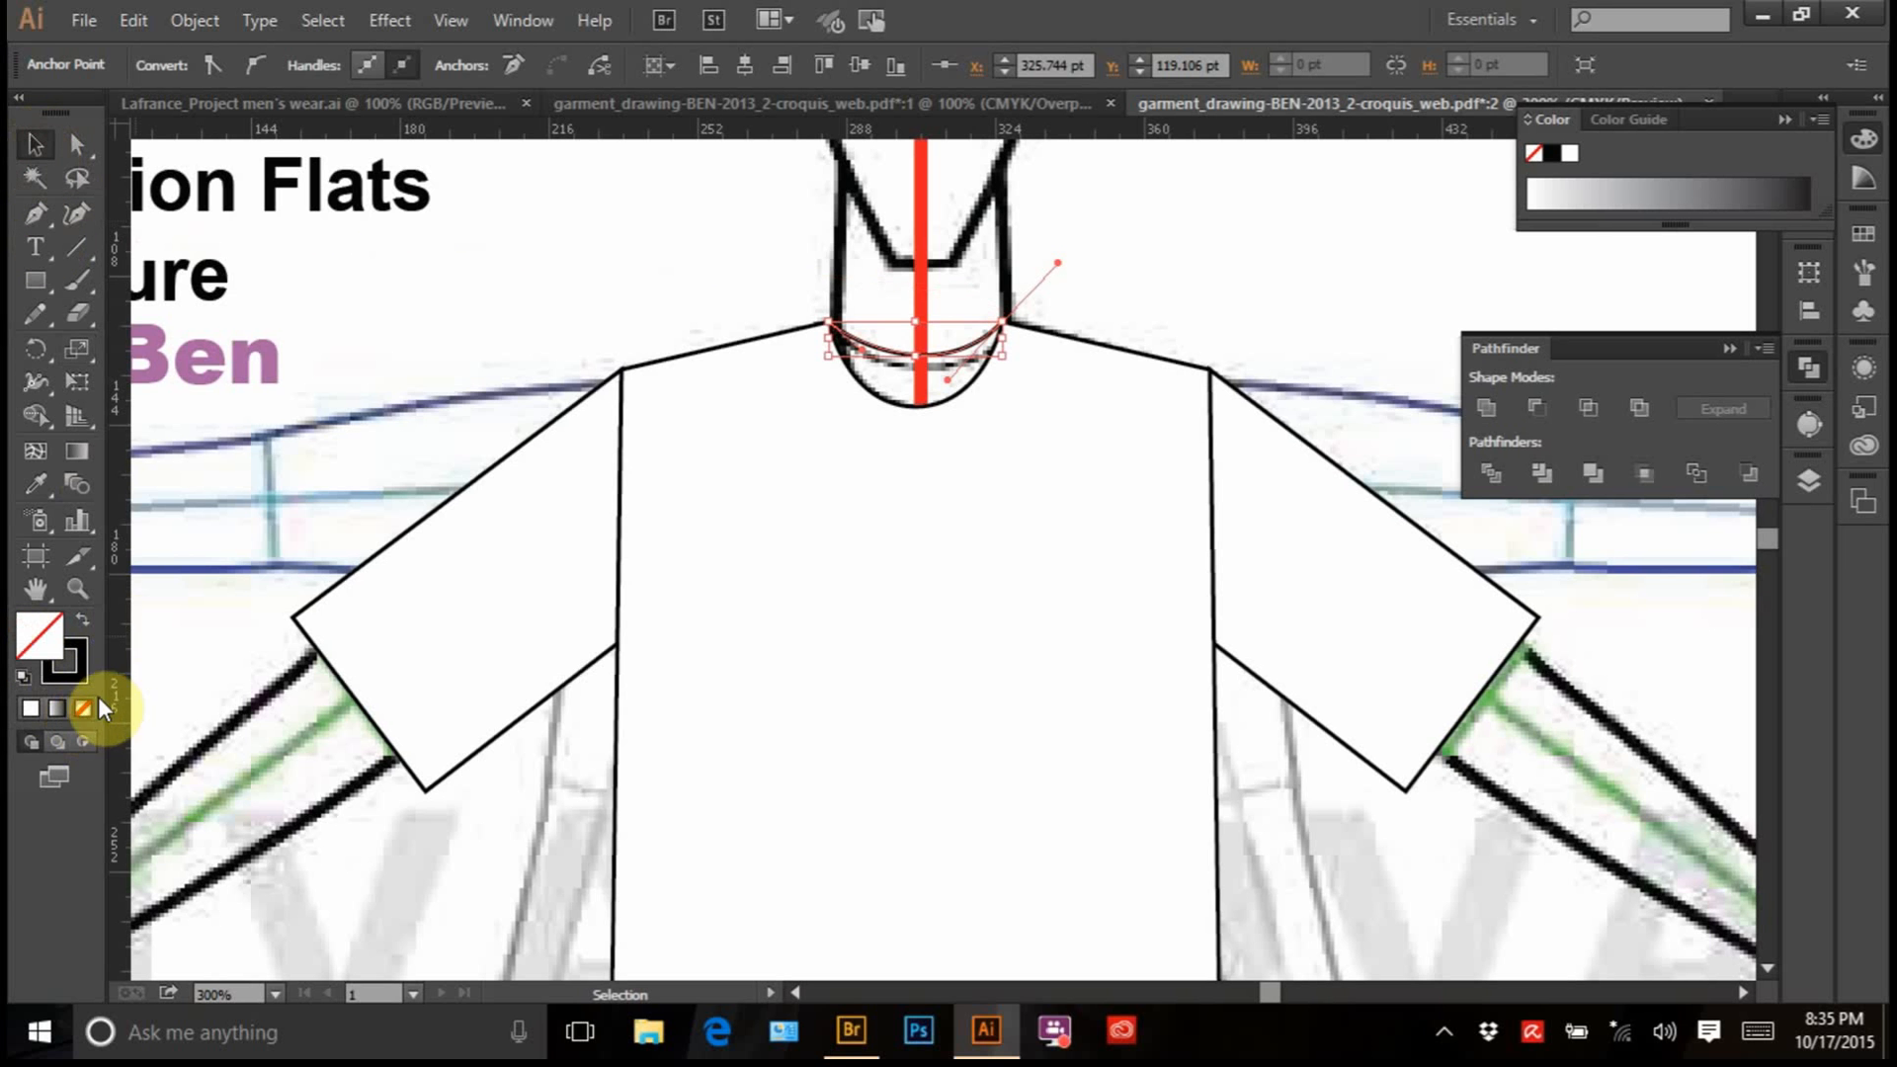
pyautogui.click(1134, 289)
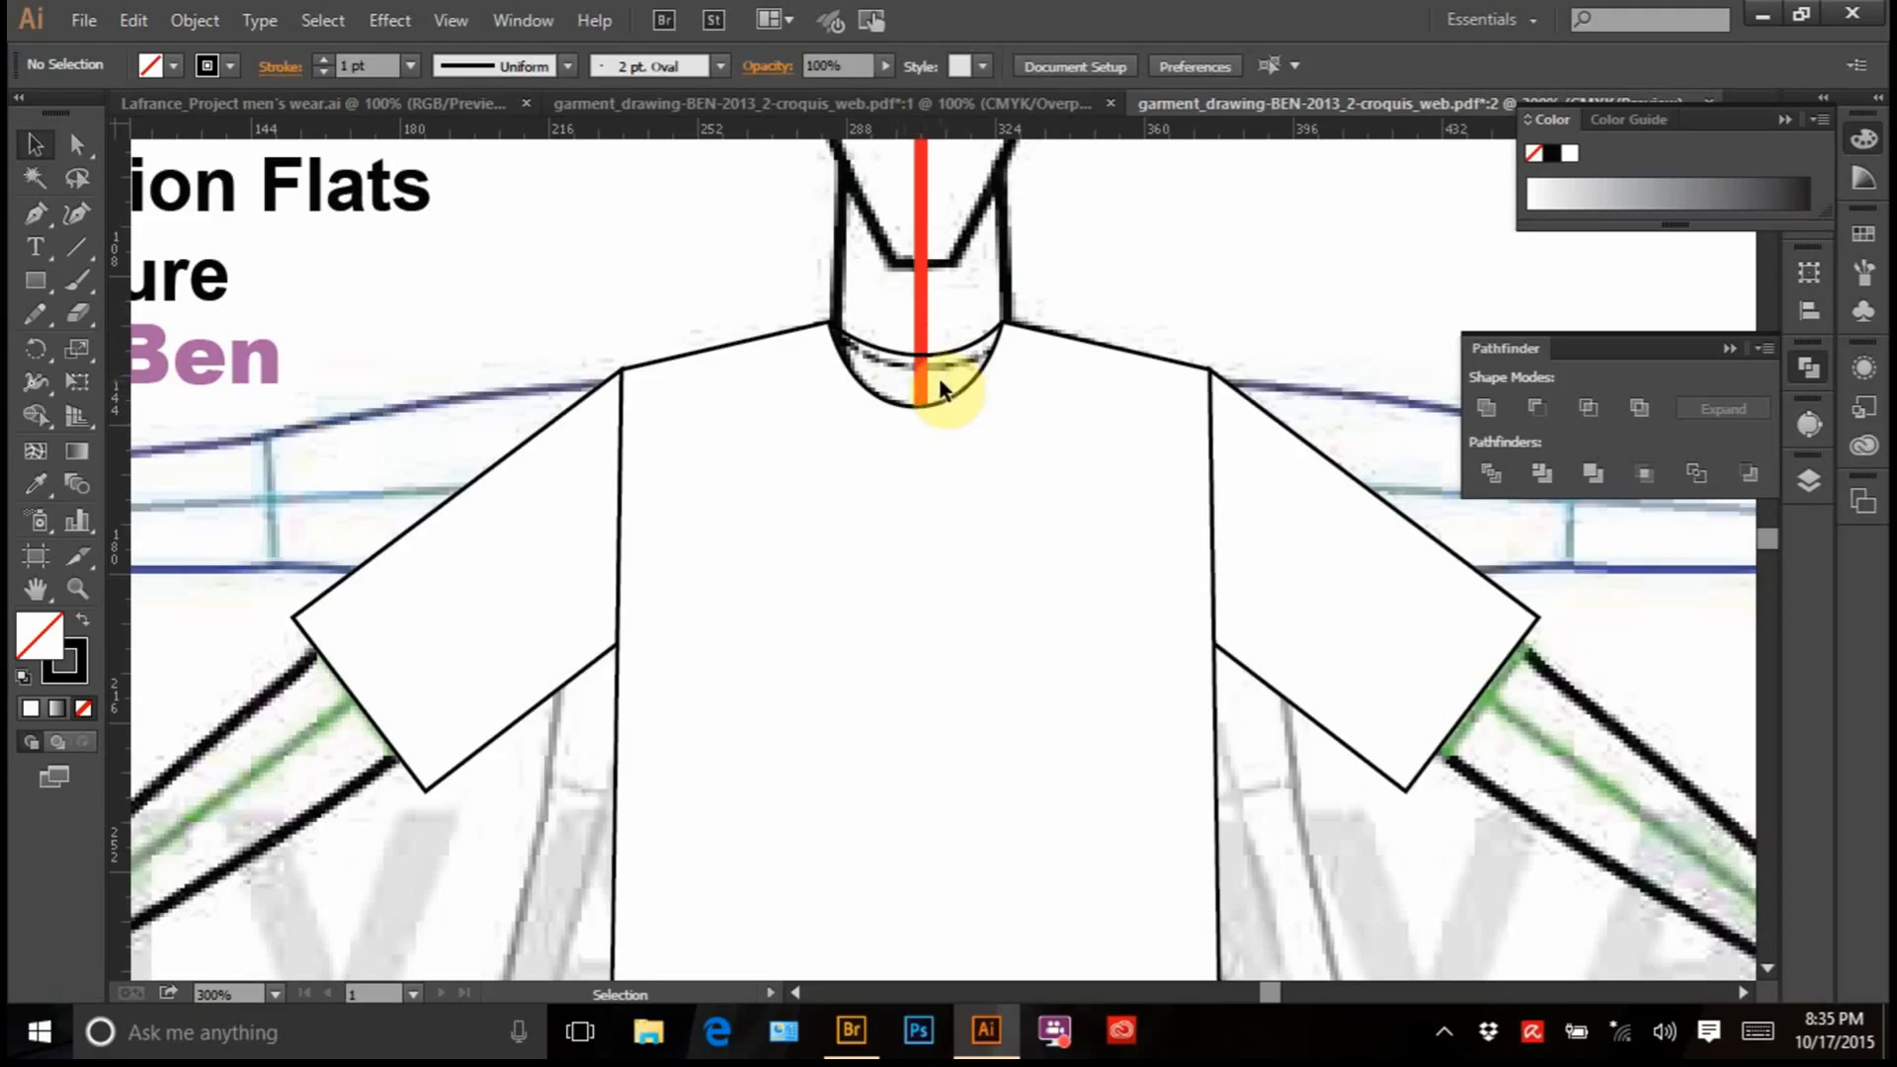
# Delete the back neckline curve, undo the deletion and redo it
pyautogui.click(917, 334)
pyautogui.click(994, 431)
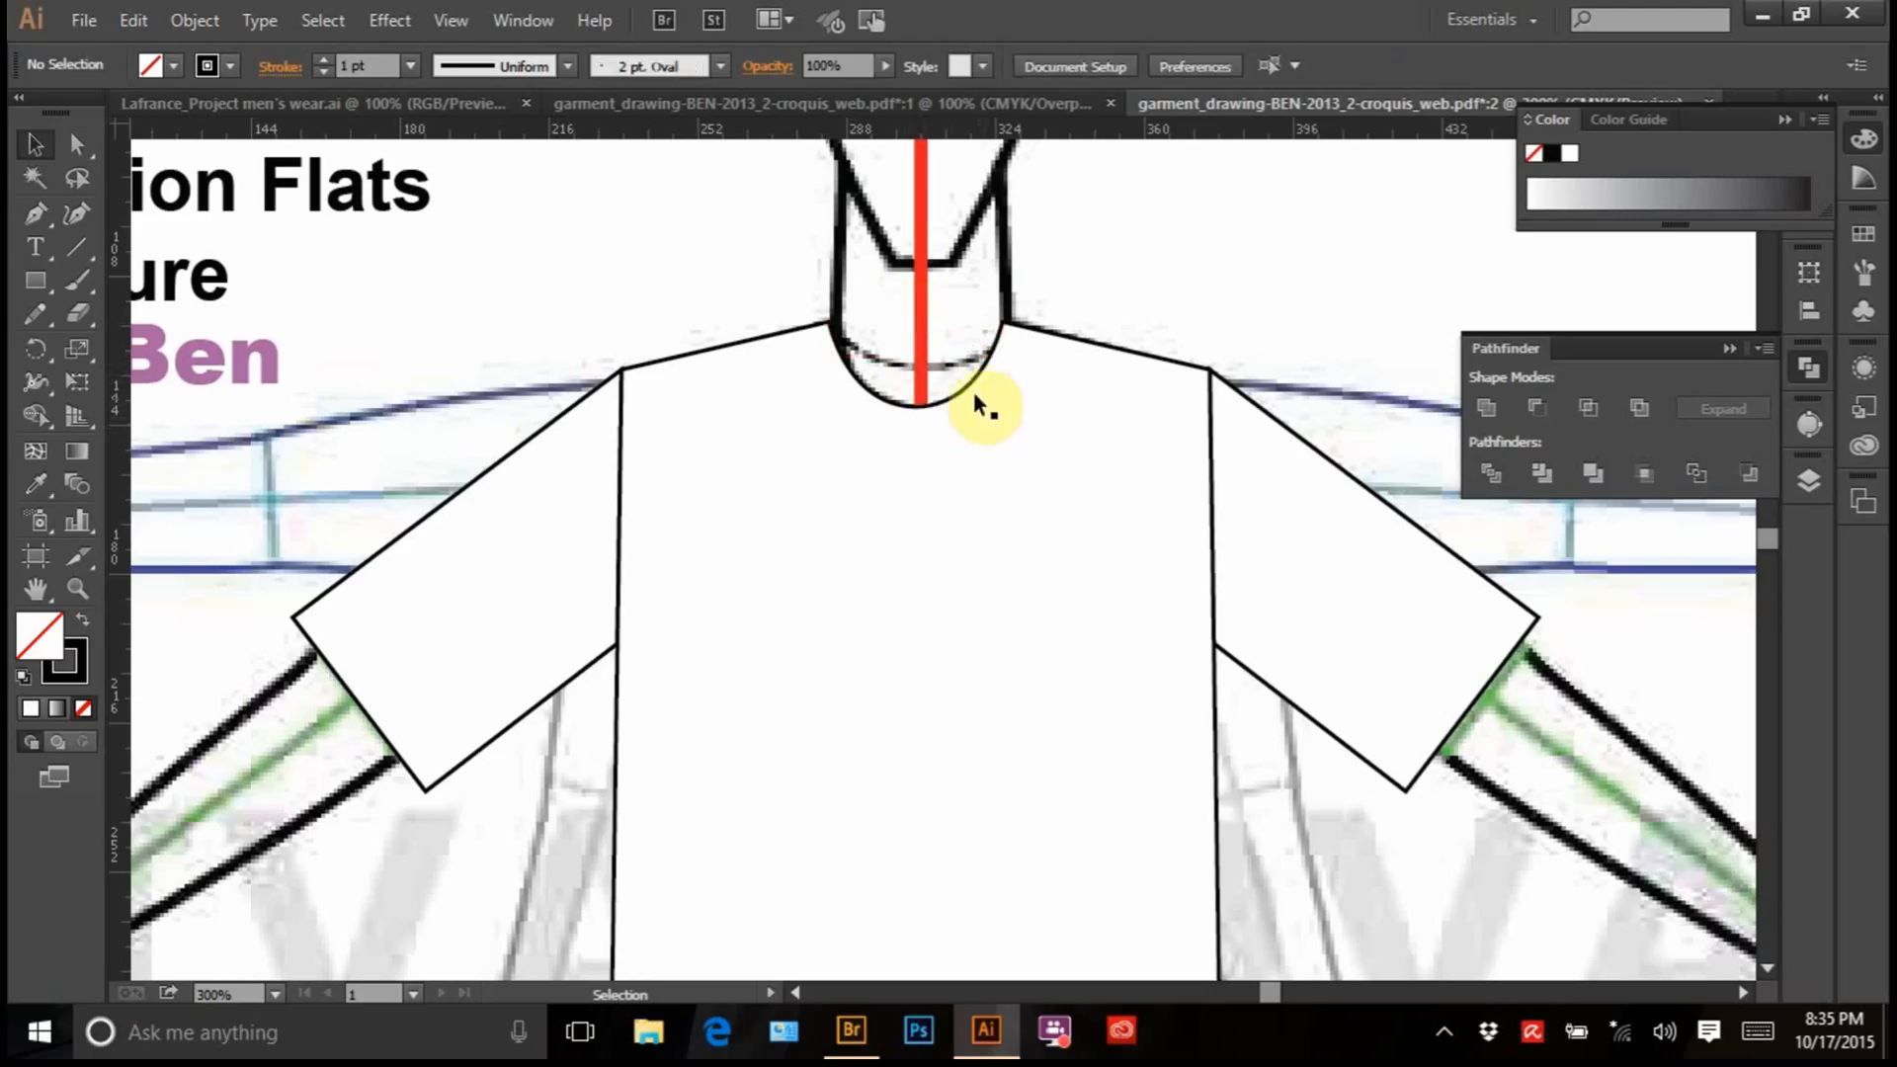
pyautogui.hotkey('ctrl', '-')
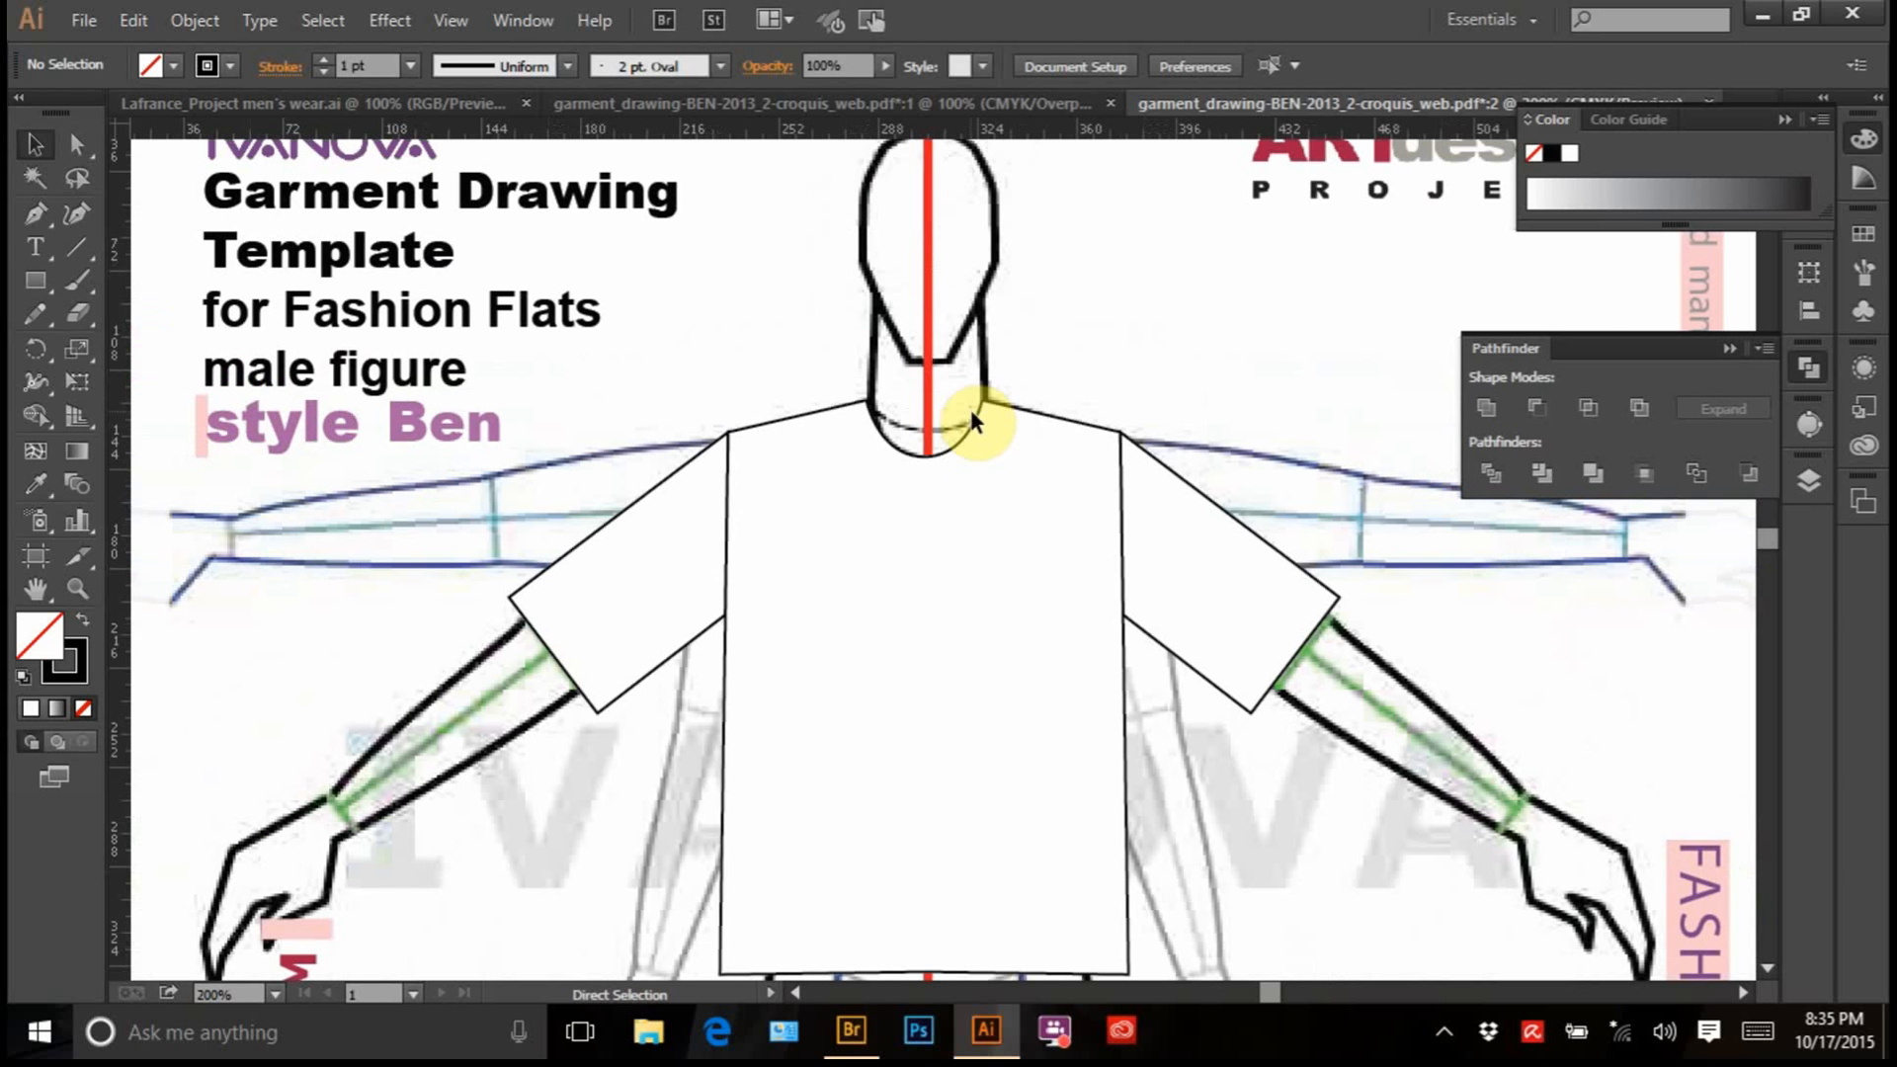
pyautogui.scroll(-3, 950, 490)
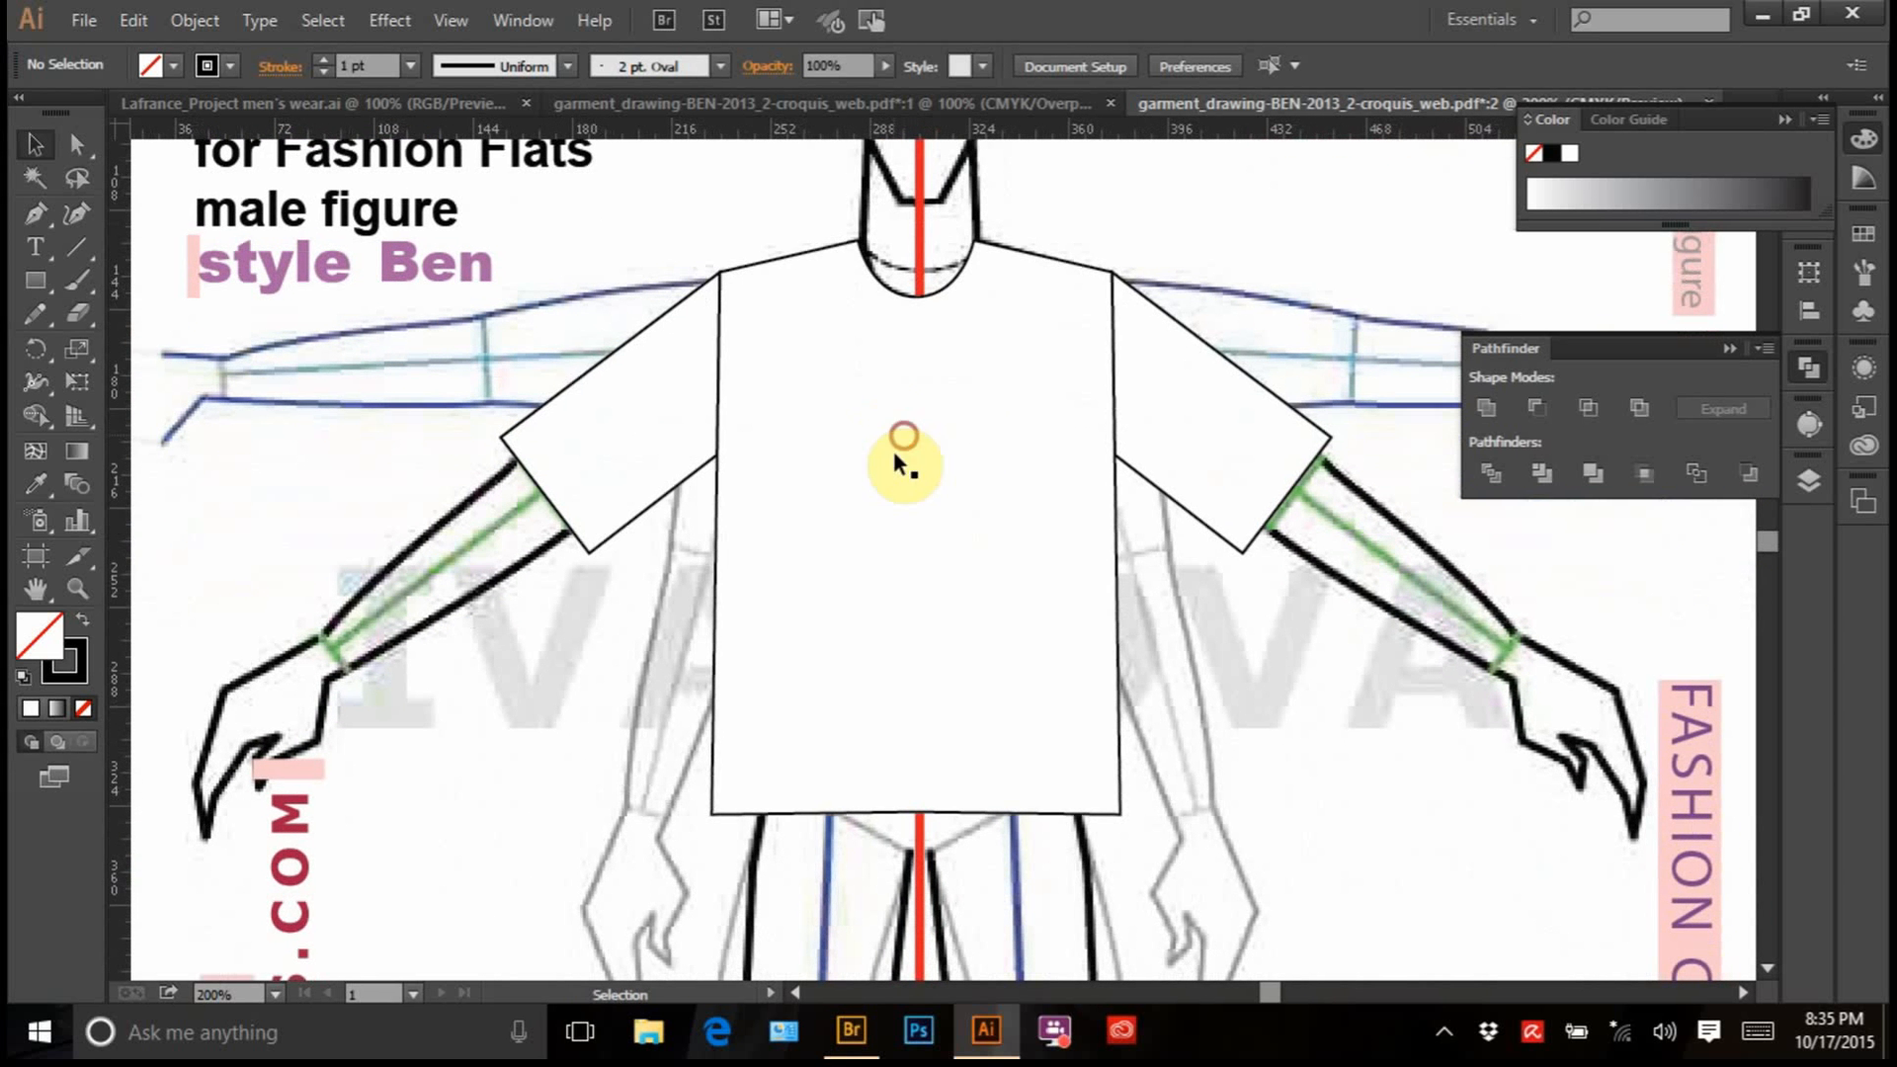
pyautogui.click(867, 449)
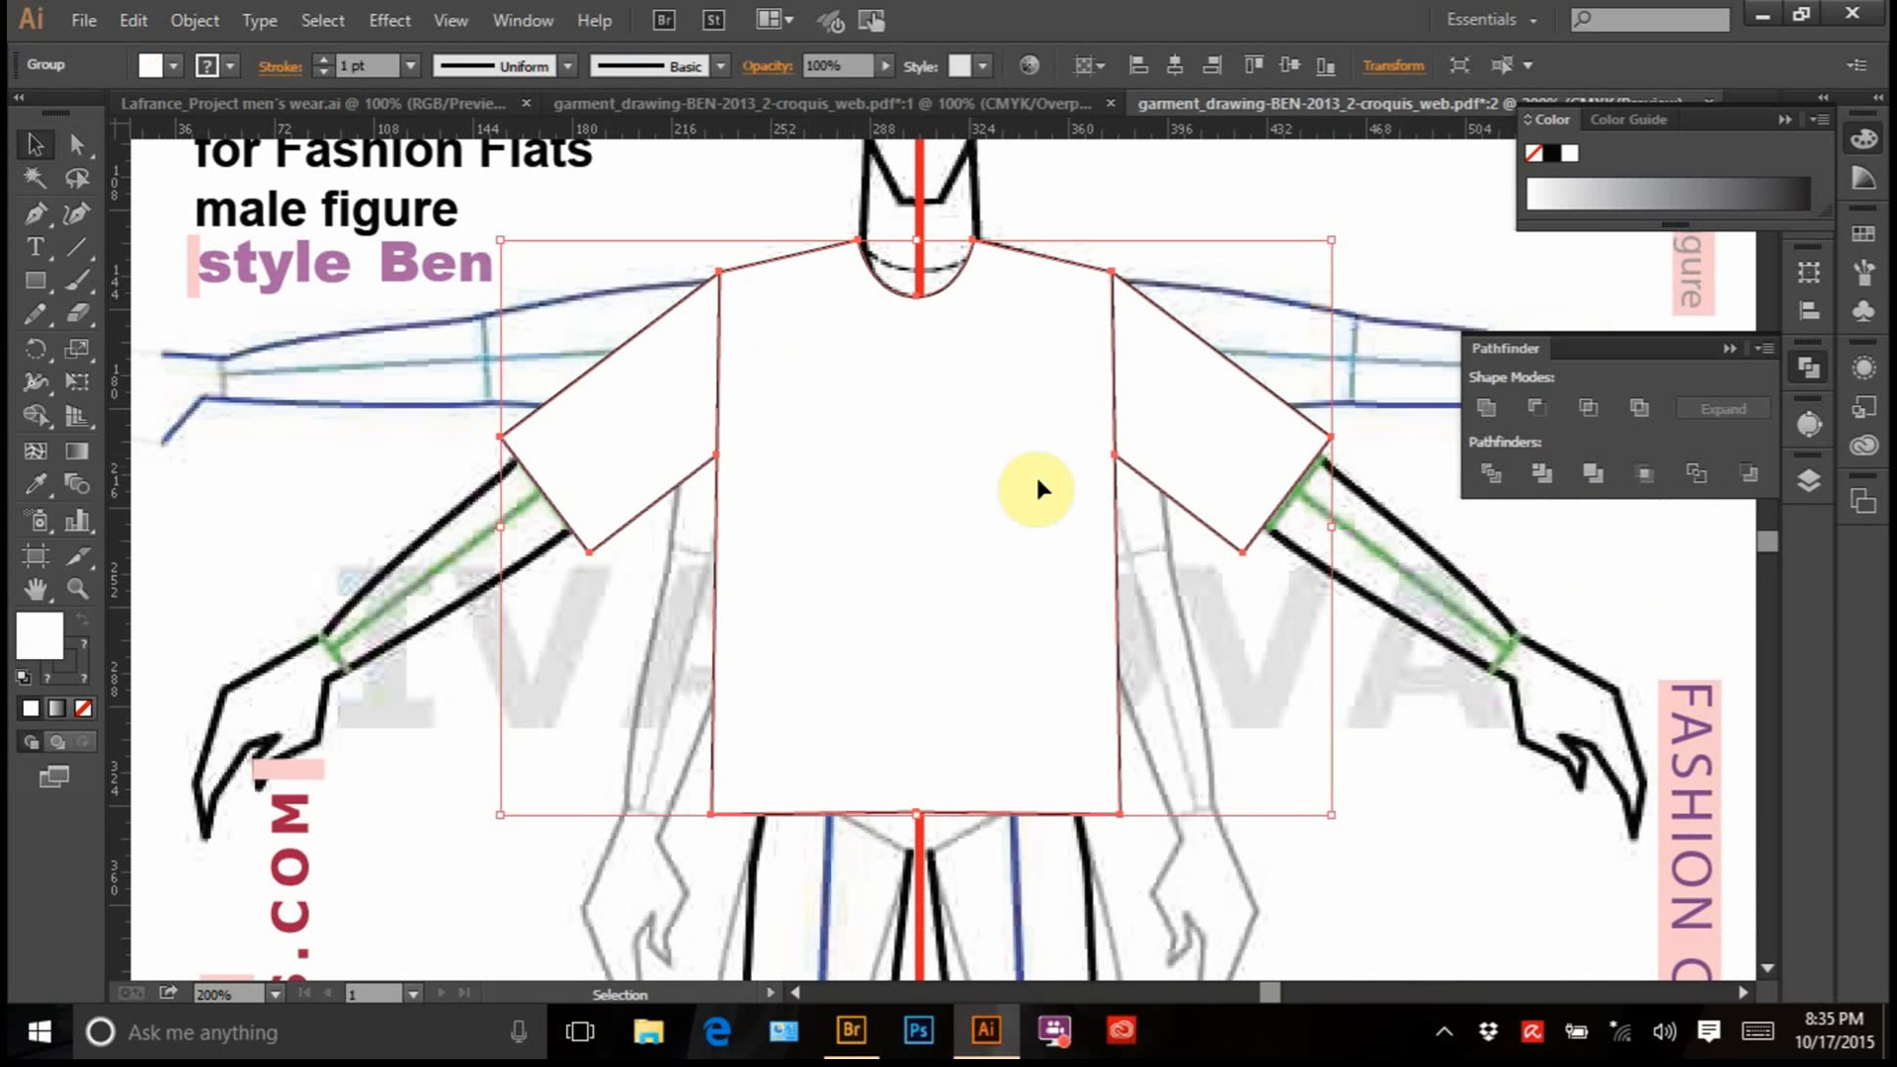
pyautogui.rightClick(845, 395)
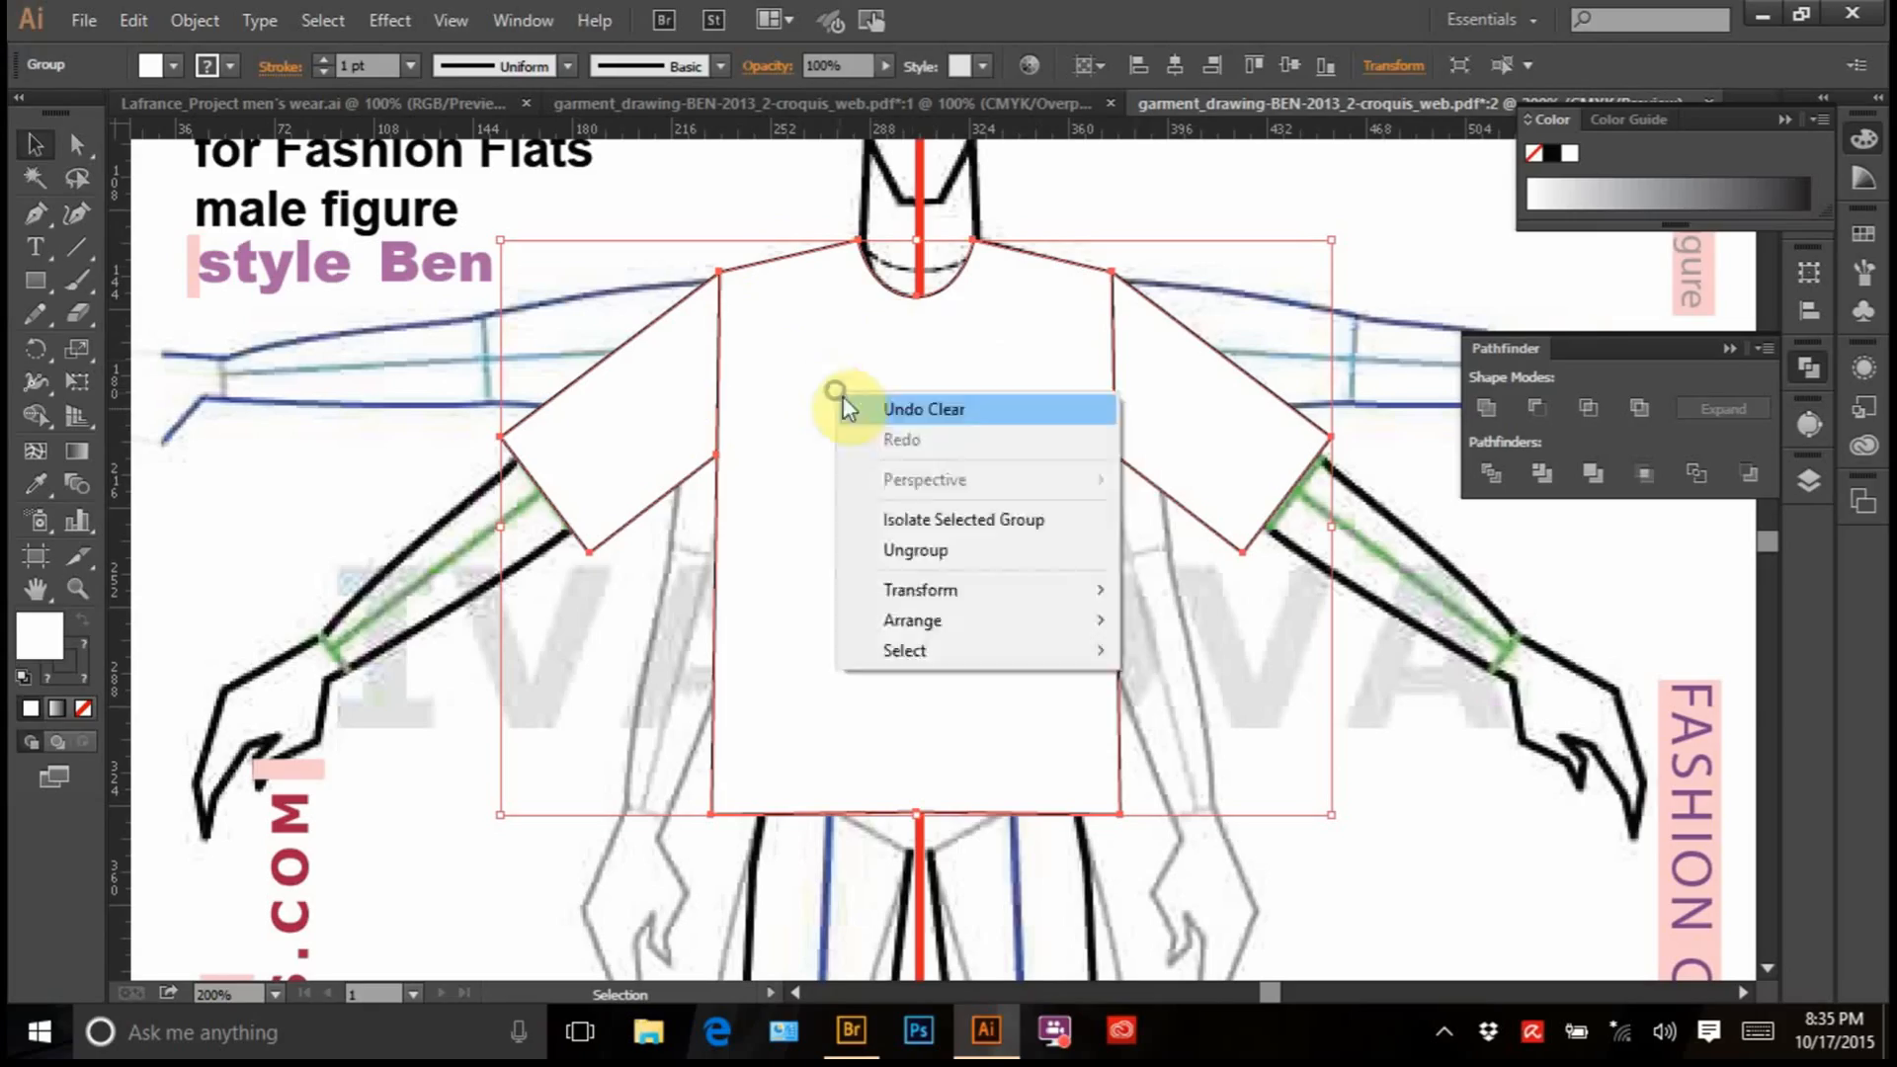
pyautogui.click(894, 406)
pyautogui.rightClick(863, 441)
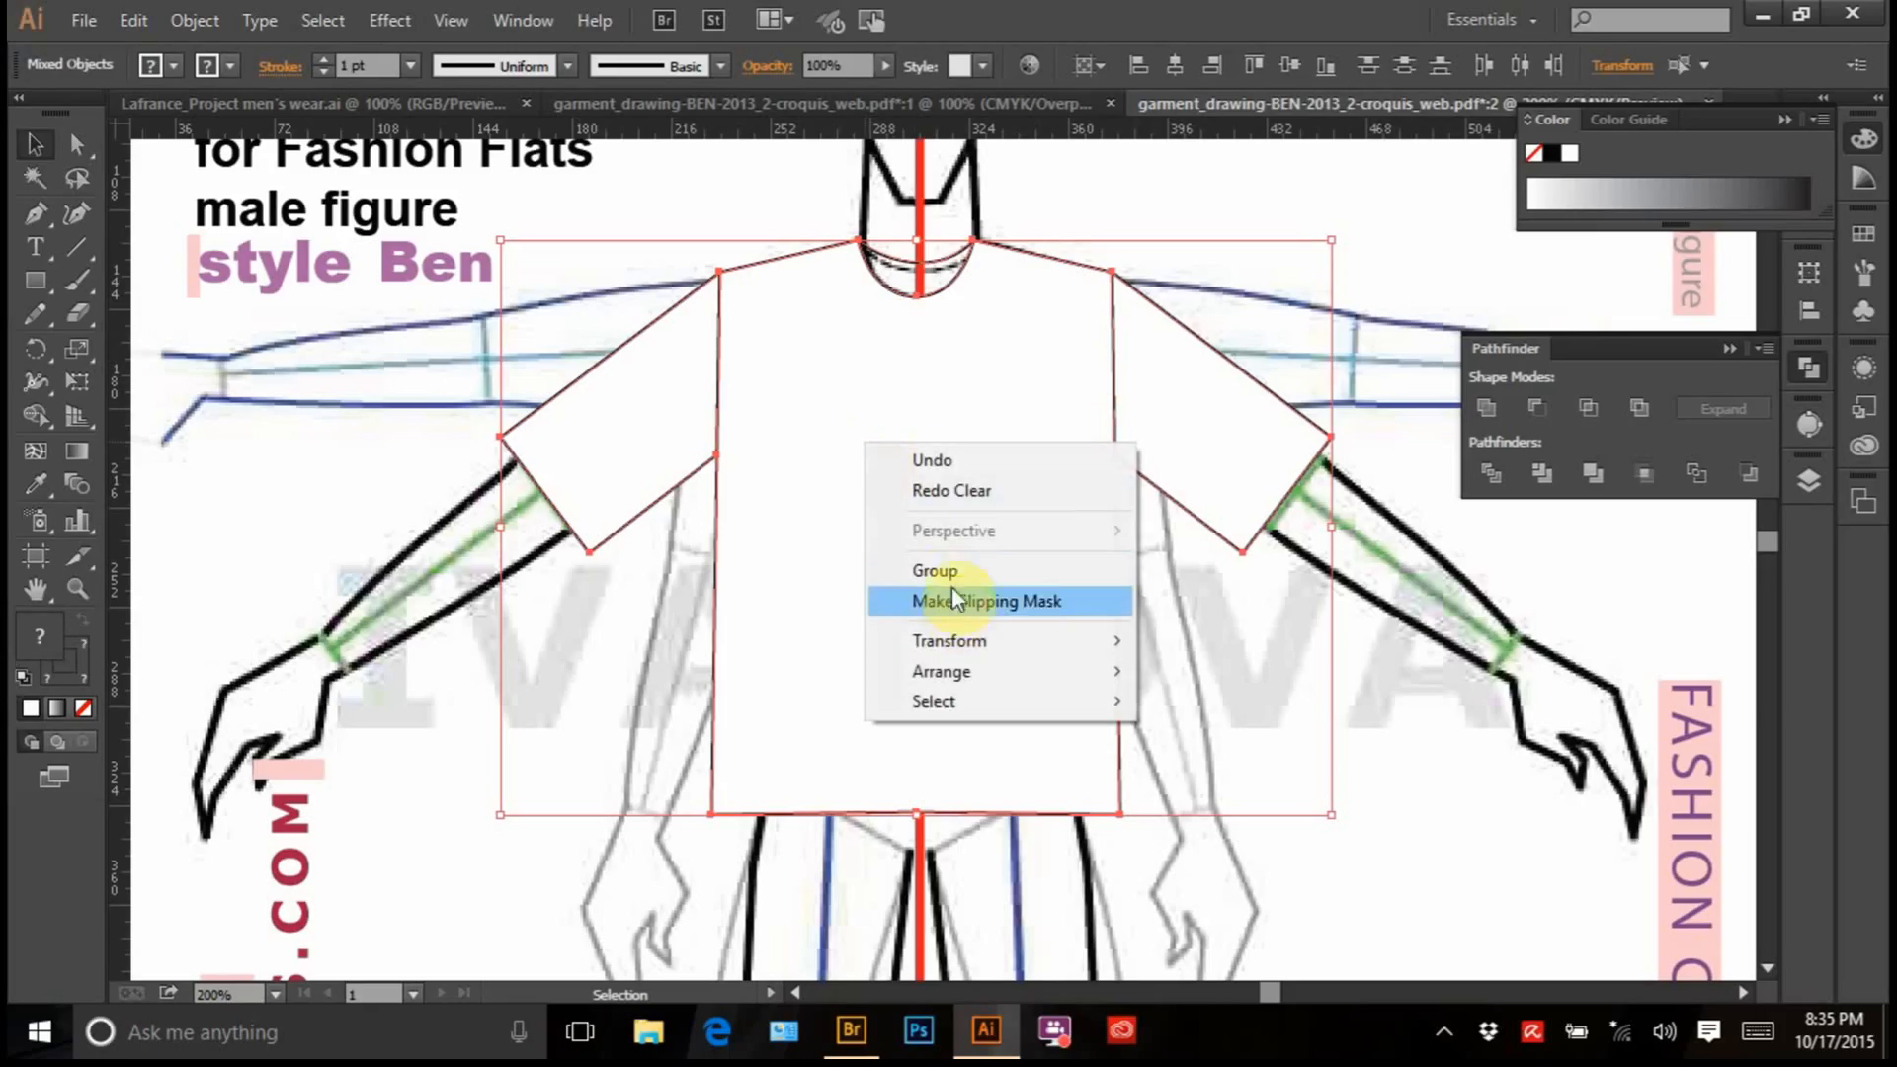
pyautogui.click(970, 491)
# Ungroup the T-shirt pieces, copy the body piece and paste the copy in back
pyautogui.rightClick(965, 515)
pyautogui.click(1042, 679)
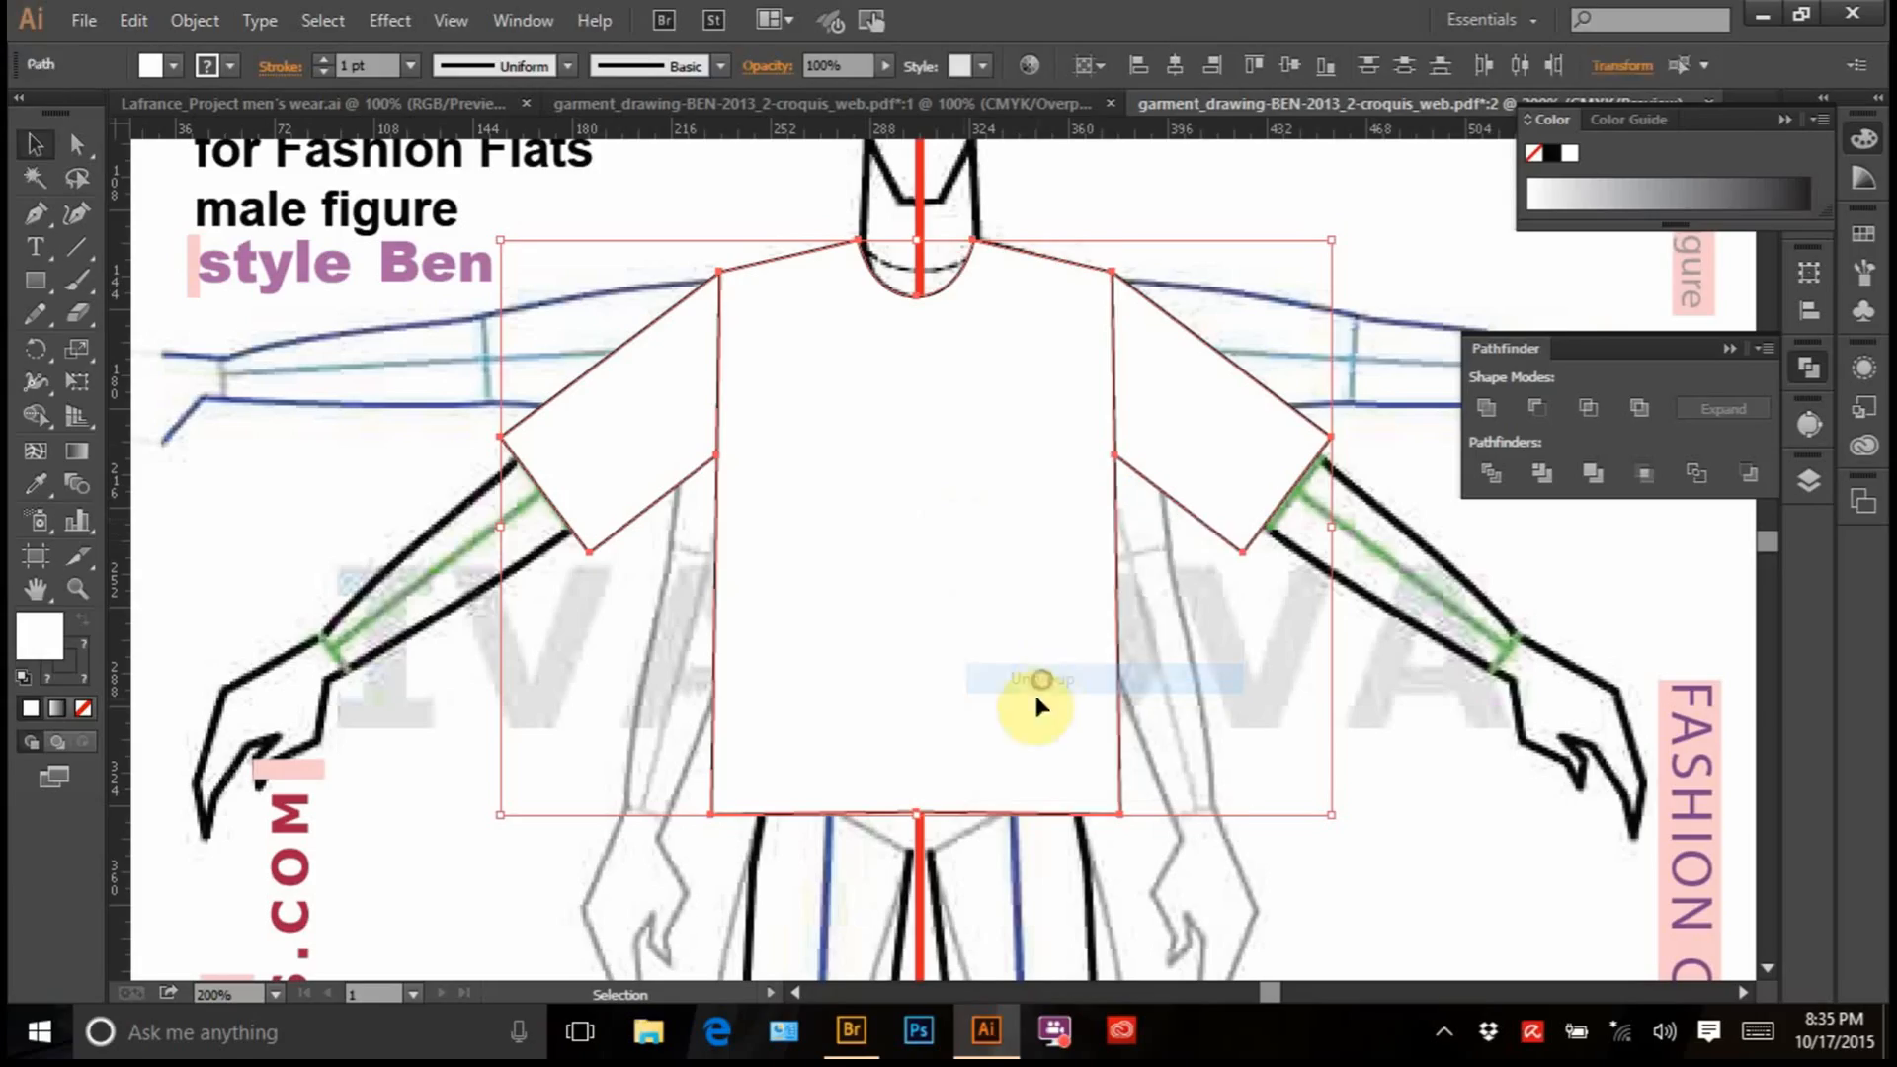
pyautogui.click(1089, 199)
pyautogui.click(994, 344)
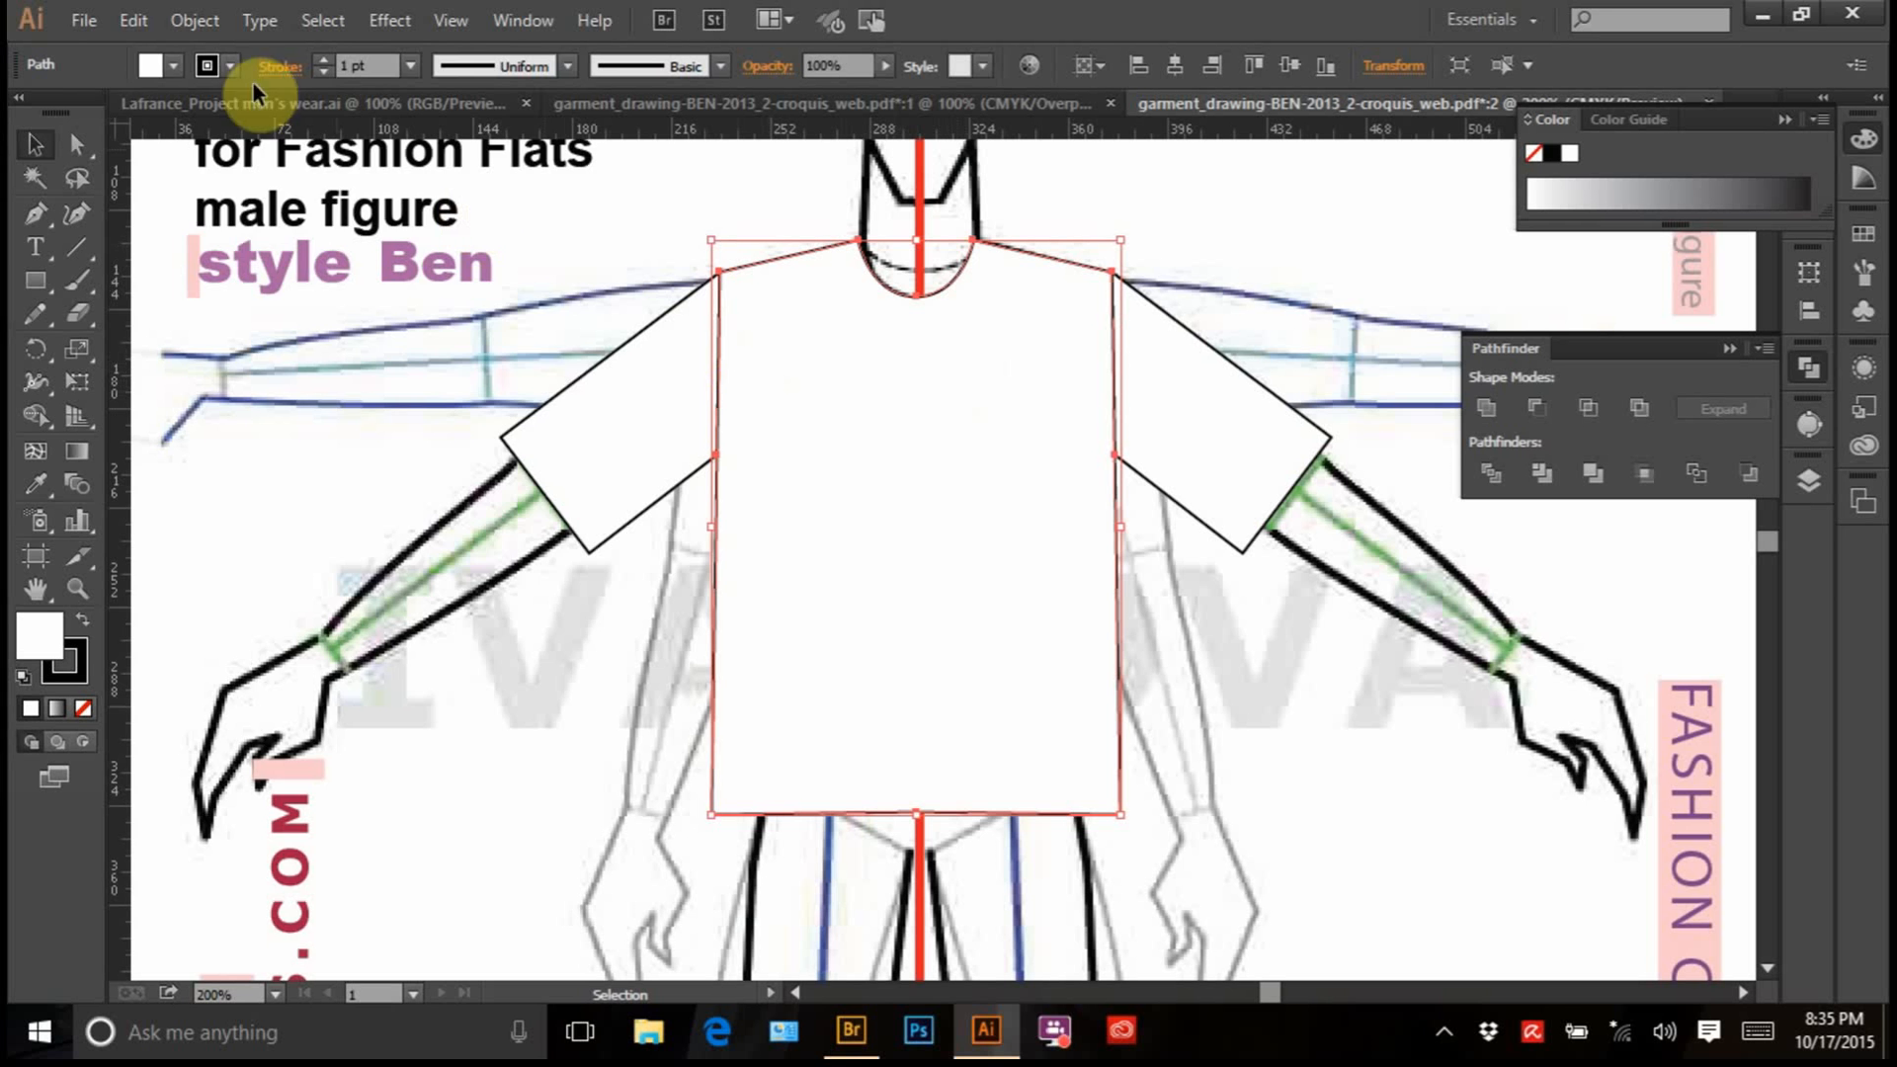
pyautogui.click(137, 20)
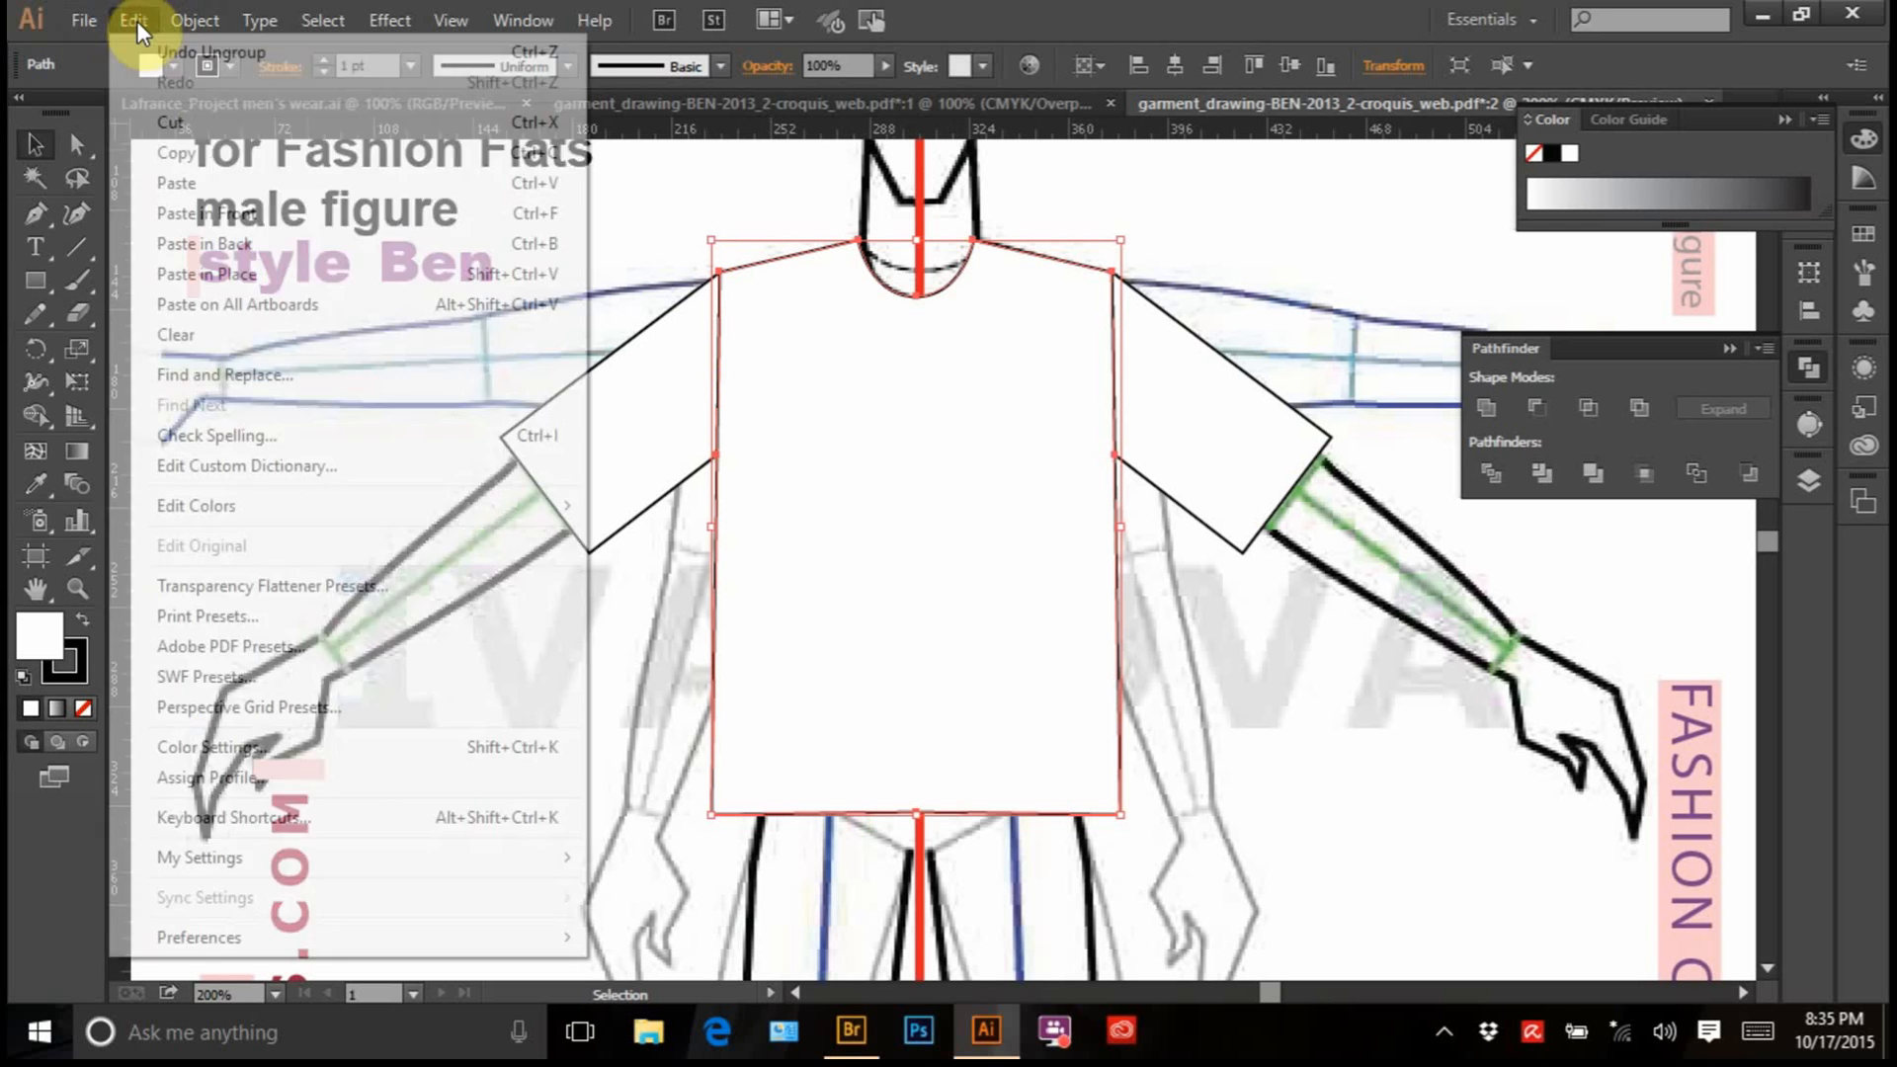
pyautogui.click(186, 156)
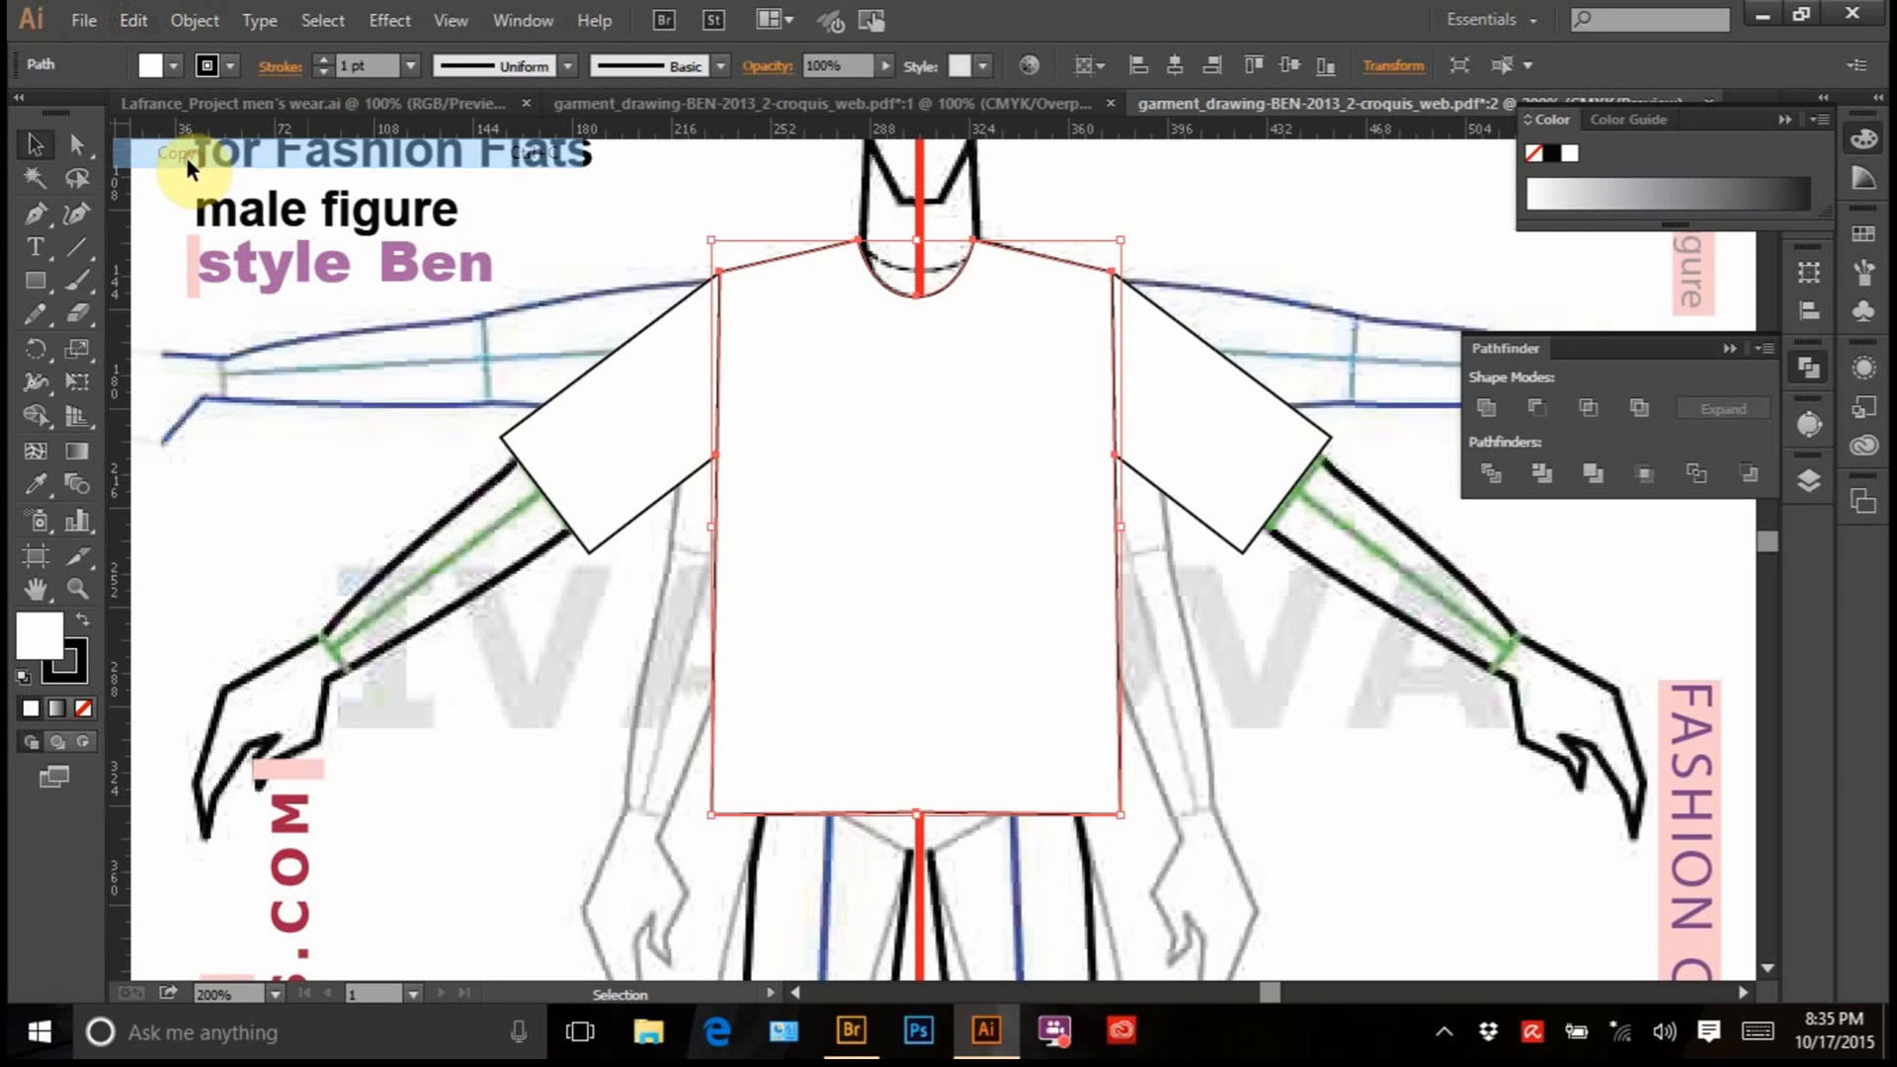
pyautogui.click(130, 19)
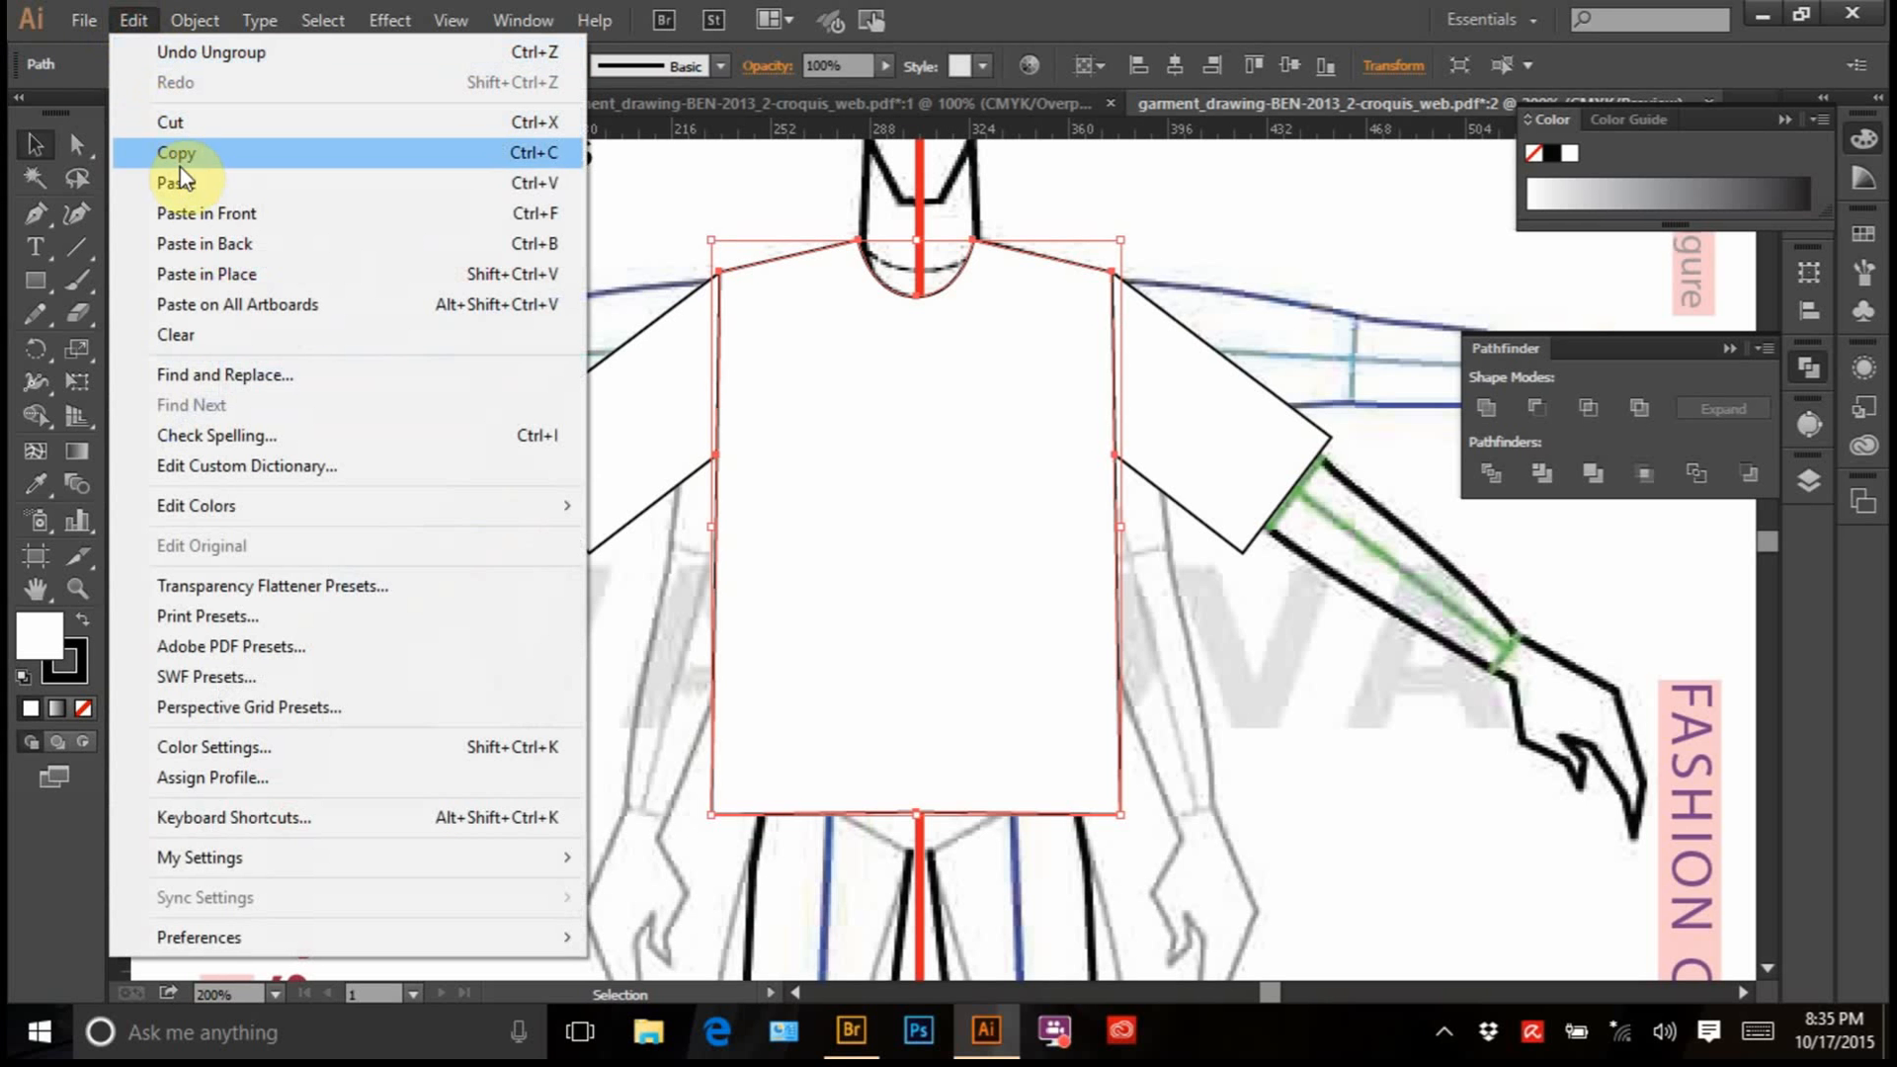
pyautogui.click(231, 246)
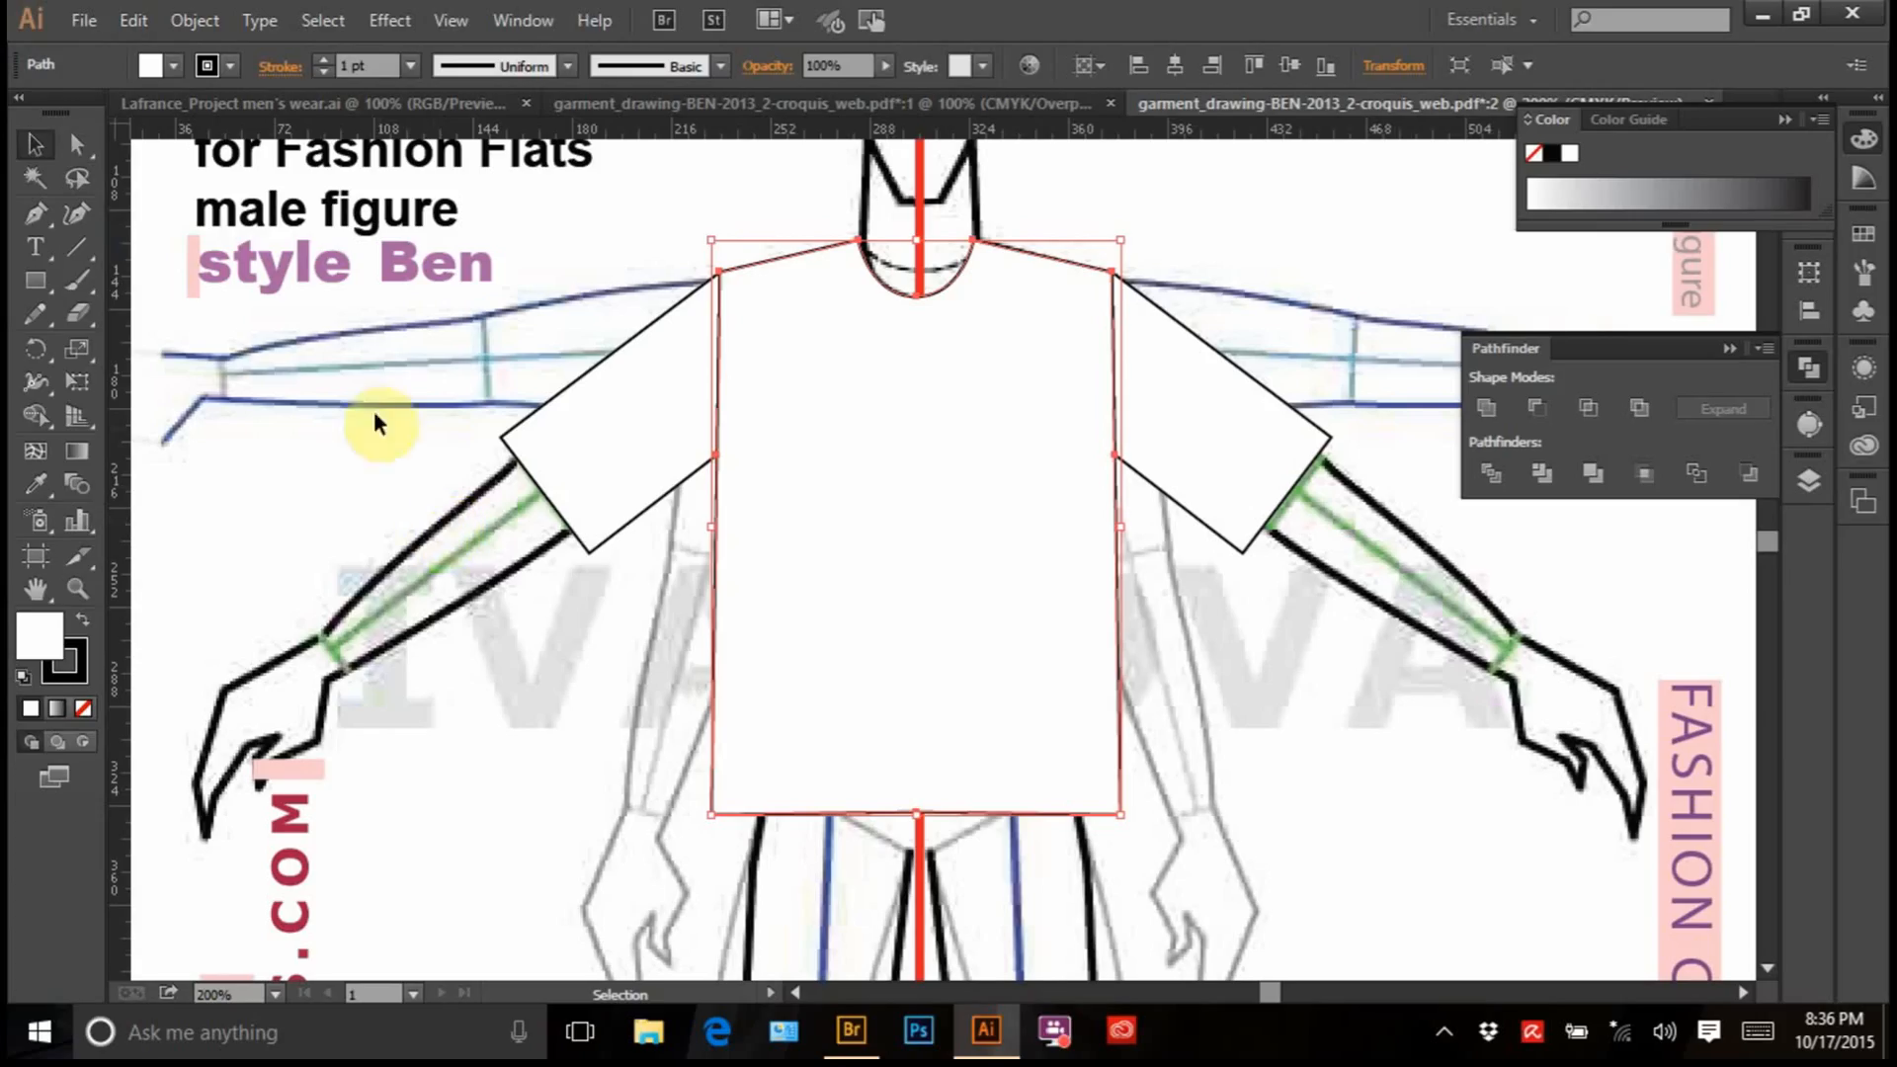
# Return the T-shirt pieces to a single group and select the whole T-shirt
pyautogui.press('a')
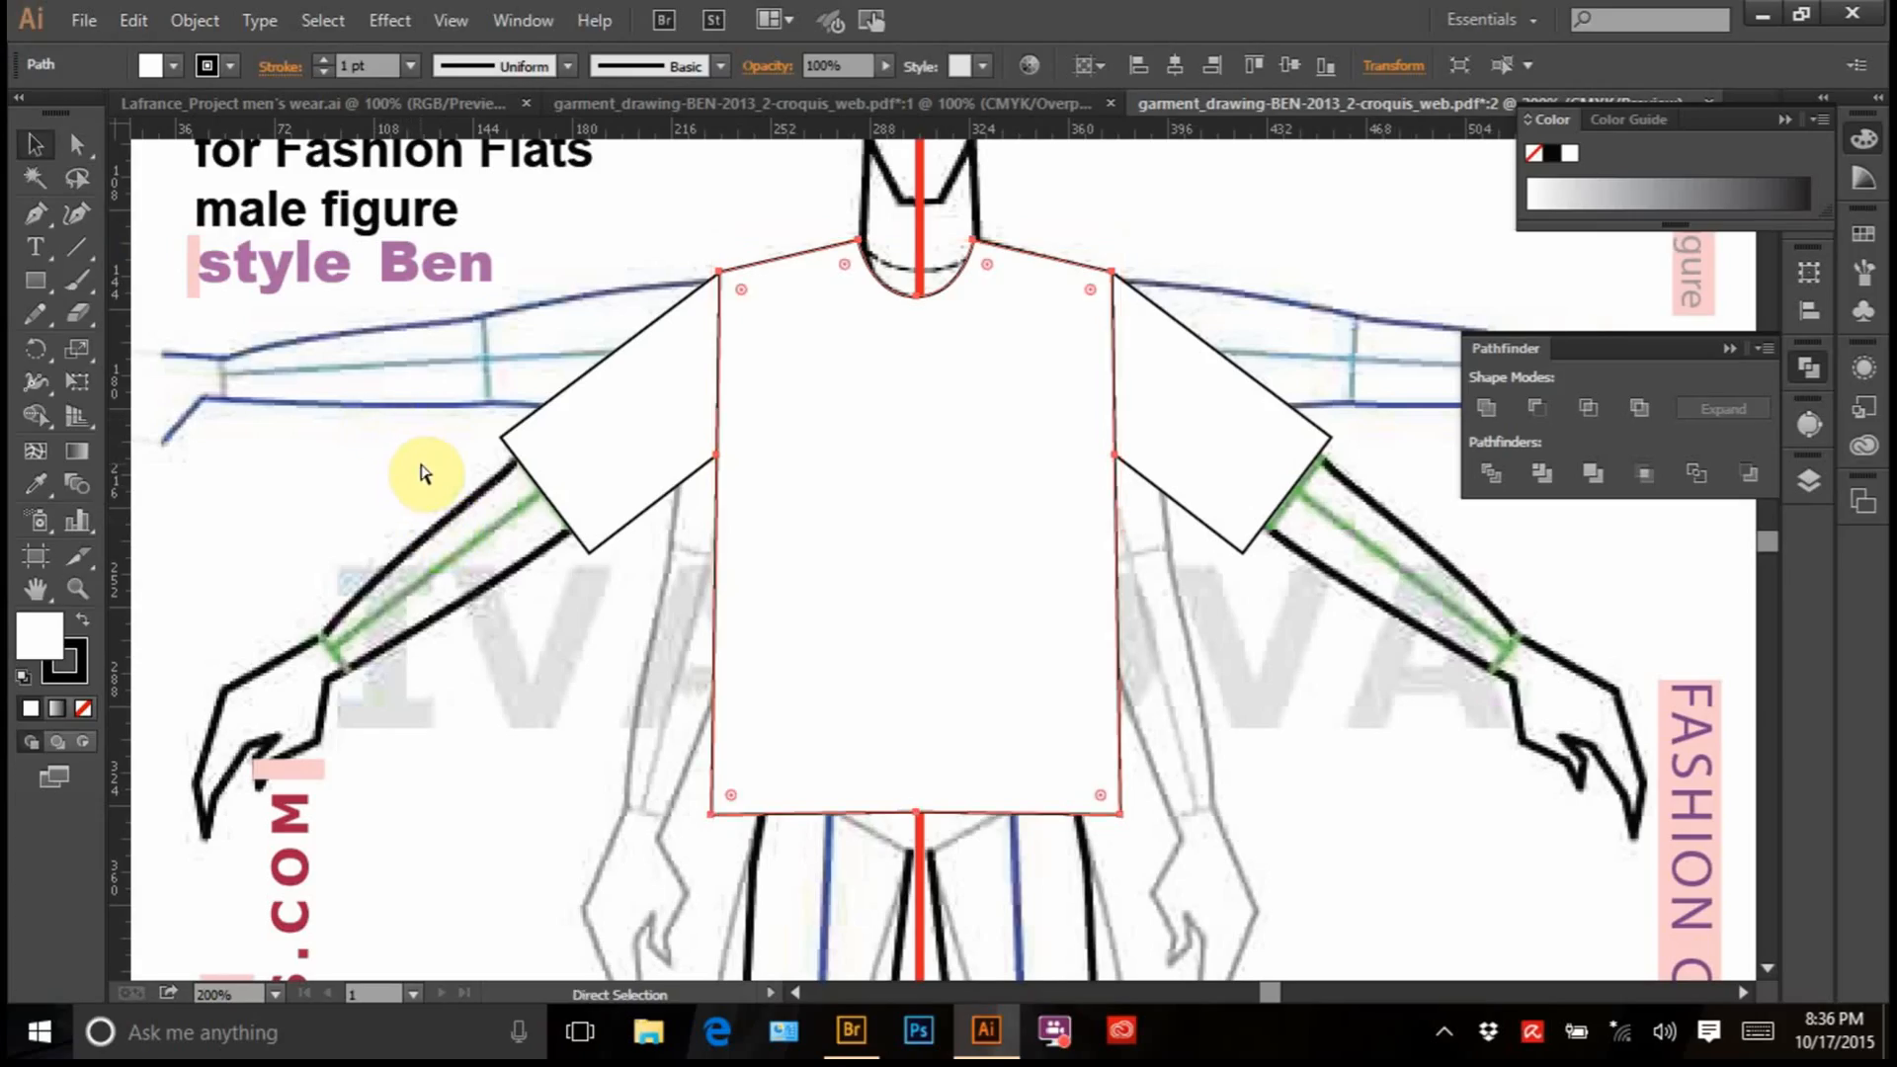
pyautogui.hotkey('ctrl', 'a')
pyautogui.click(420, 476)
pyautogui.press('v')
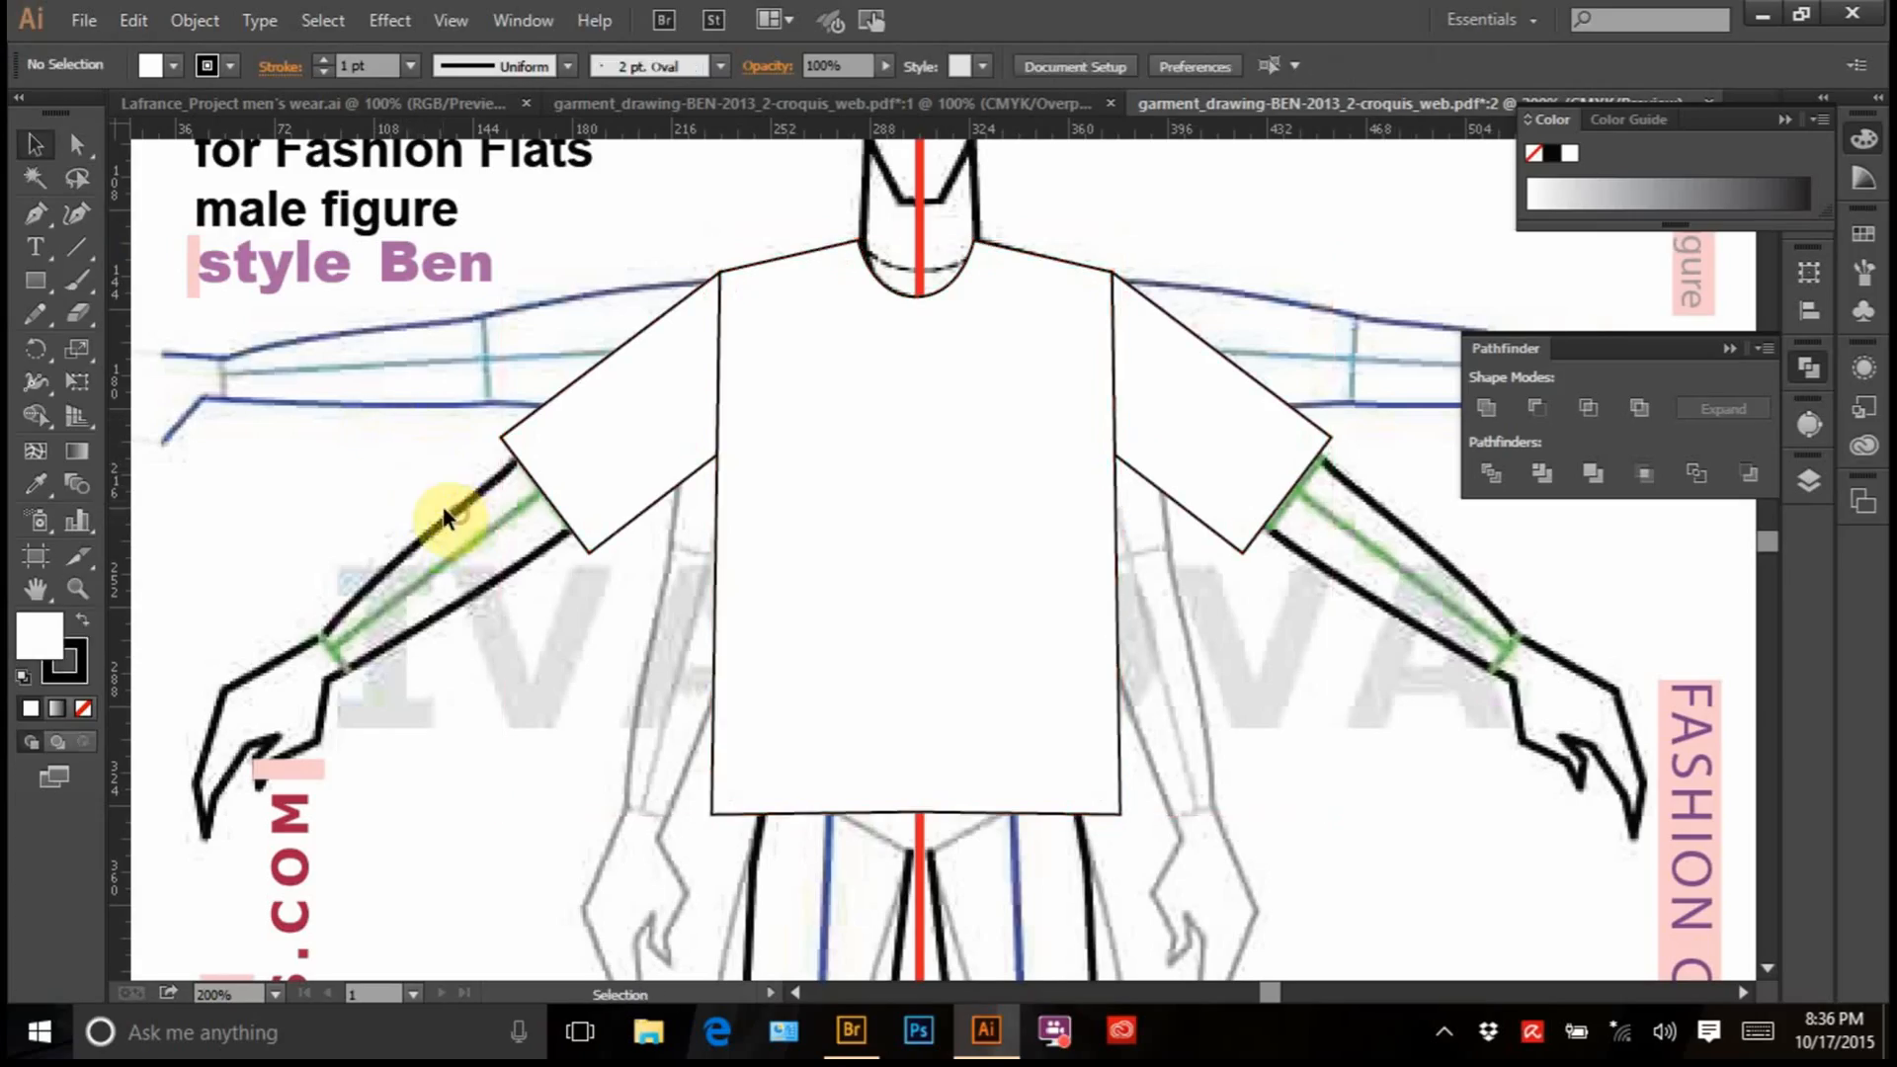
pyautogui.click(775, 431)
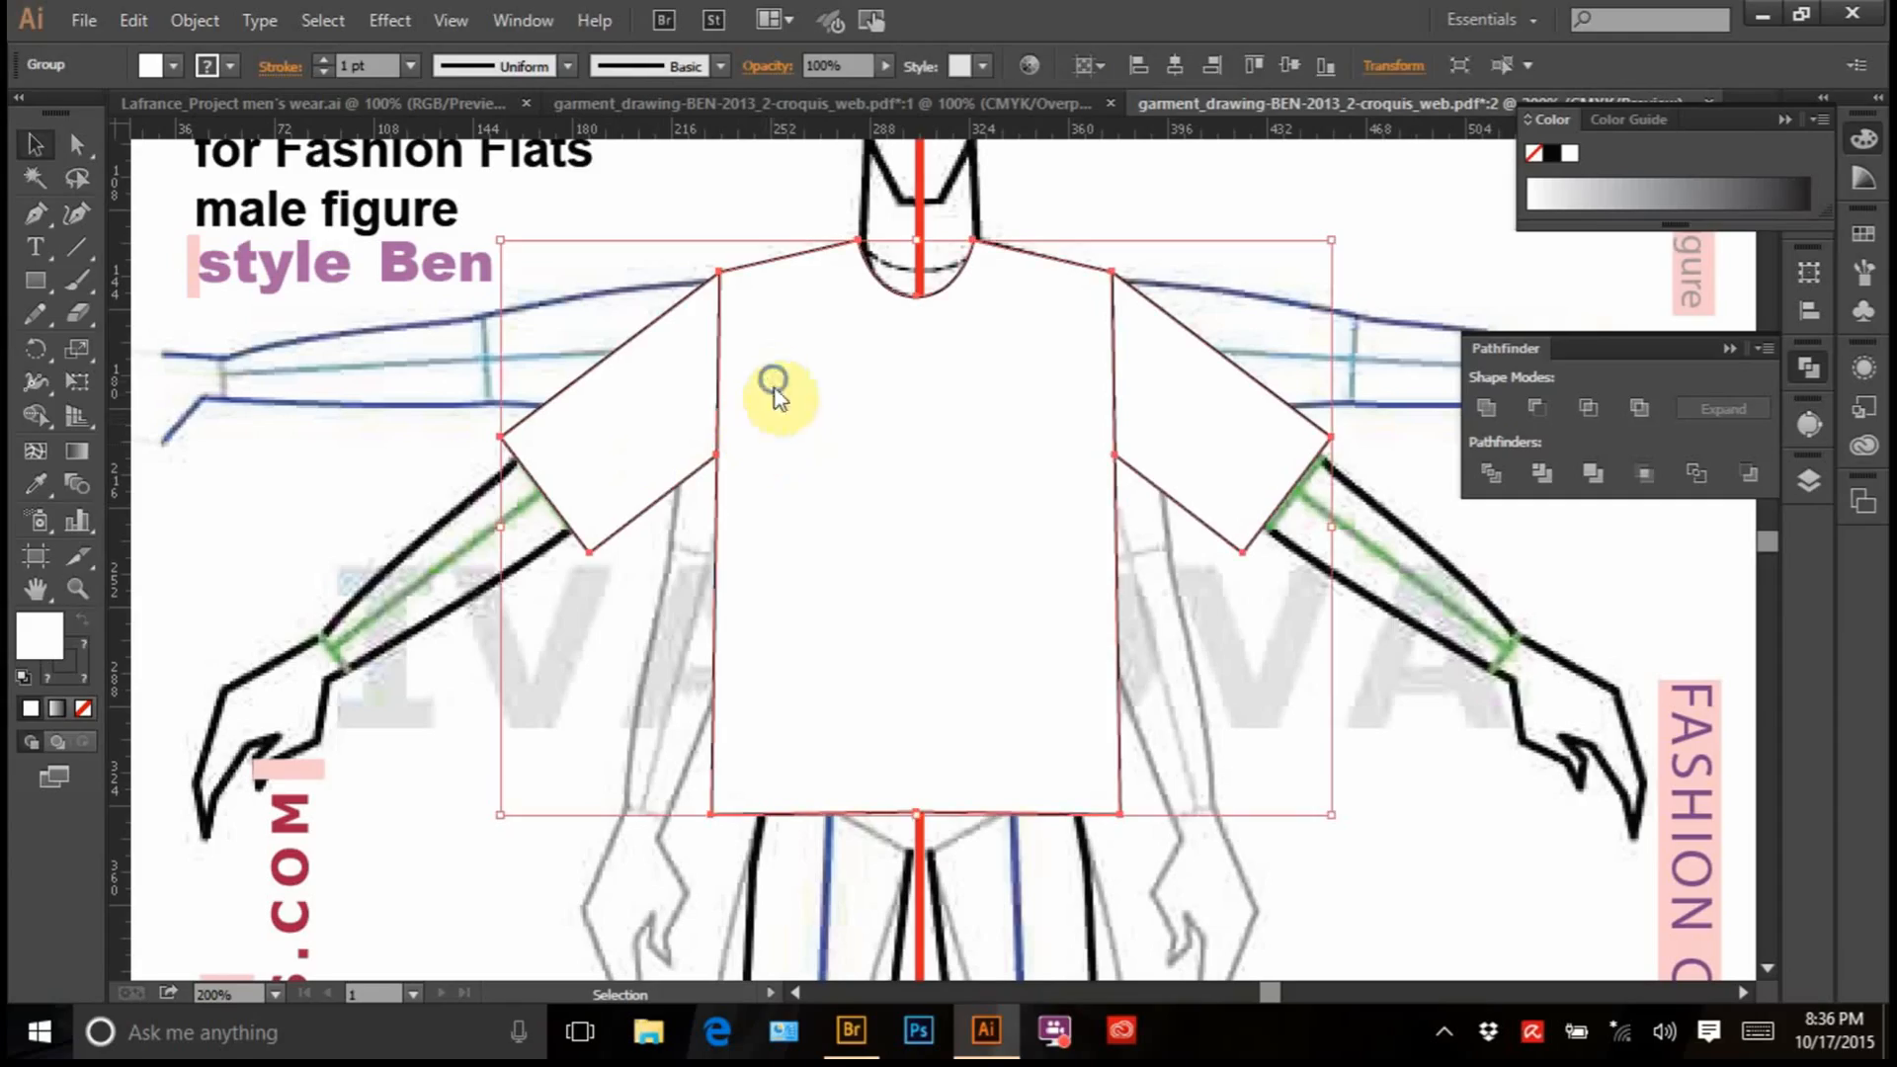
# Ungroup the T-shirt pieces and copy only the body piece
pyautogui.rightClick(774, 383)
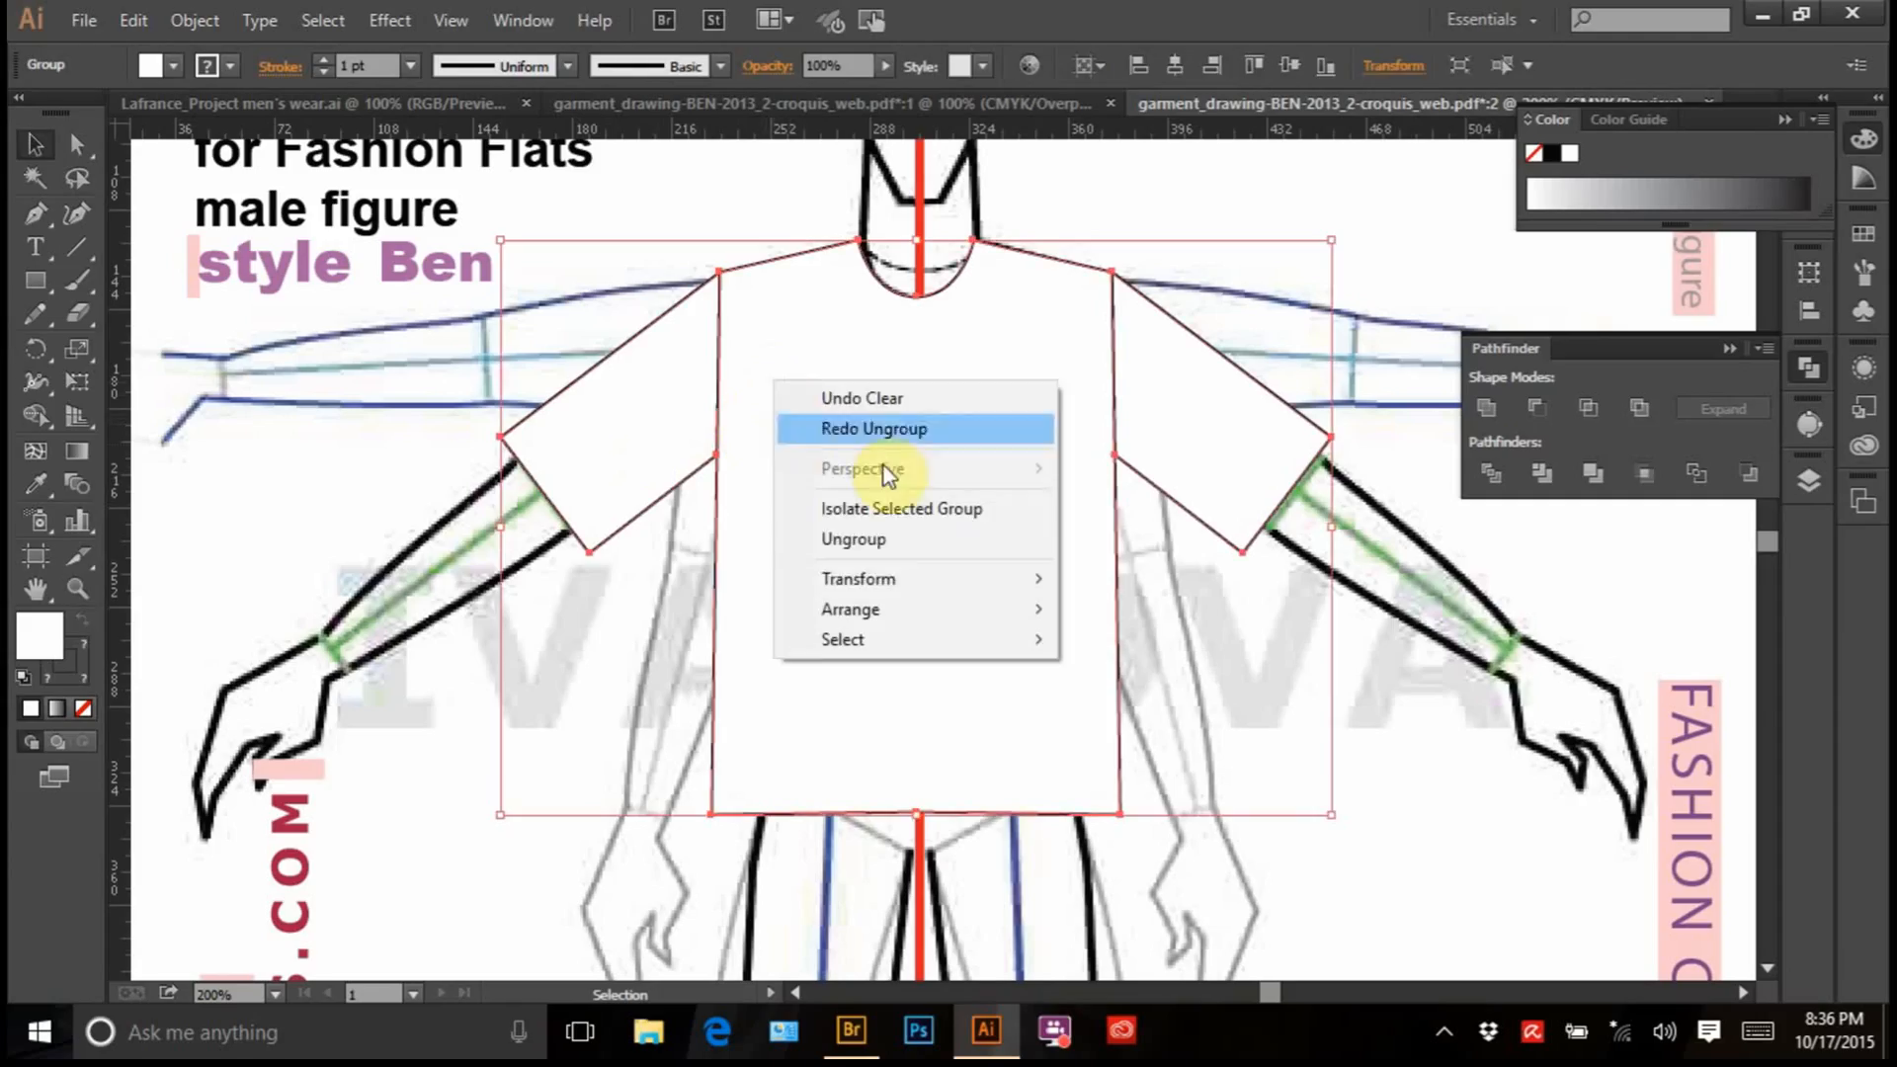
pyautogui.click(855, 539)
pyautogui.click(608, 628)
pyautogui.click(852, 384)
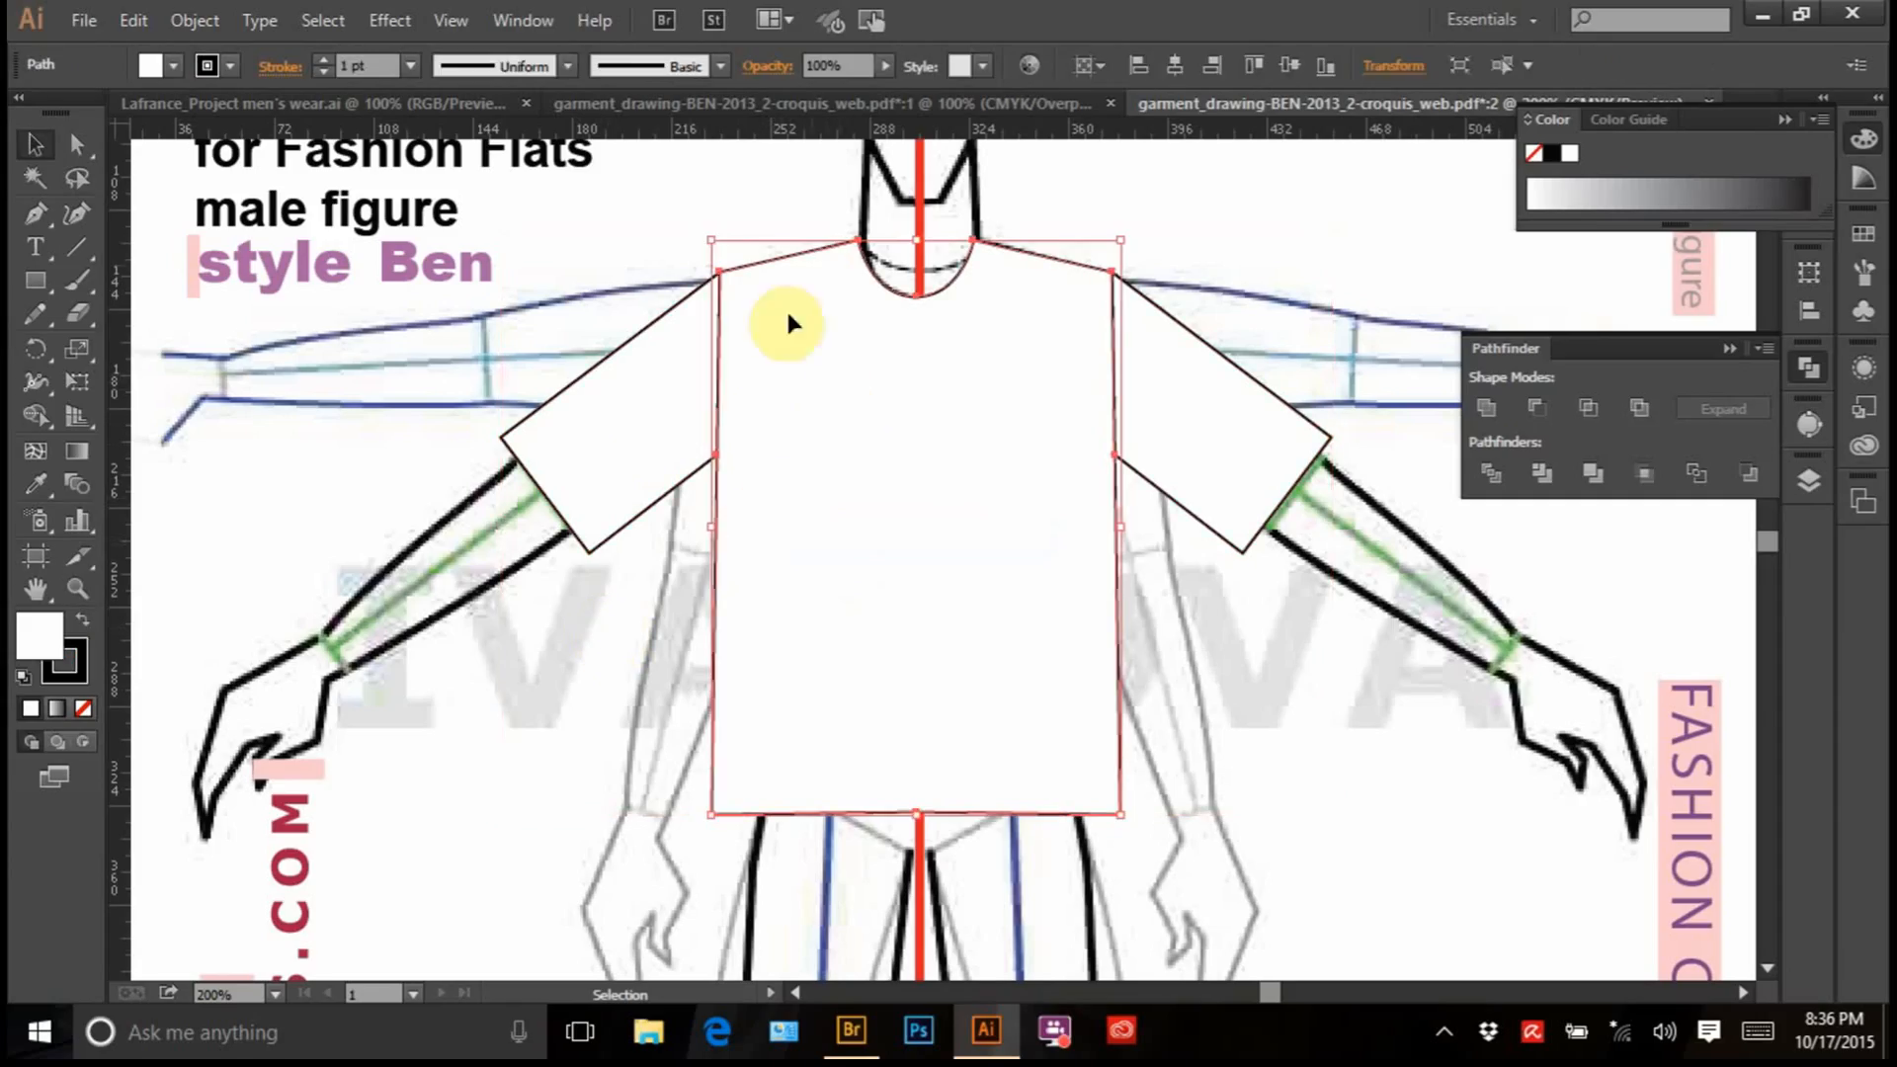
pyautogui.click(136, 20)
pyautogui.click(188, 153)
# Lock the selected T-shirt body and paste its copy in back
pyautogui.click(195, 19)
pyautogui.moveTo(253, 185)
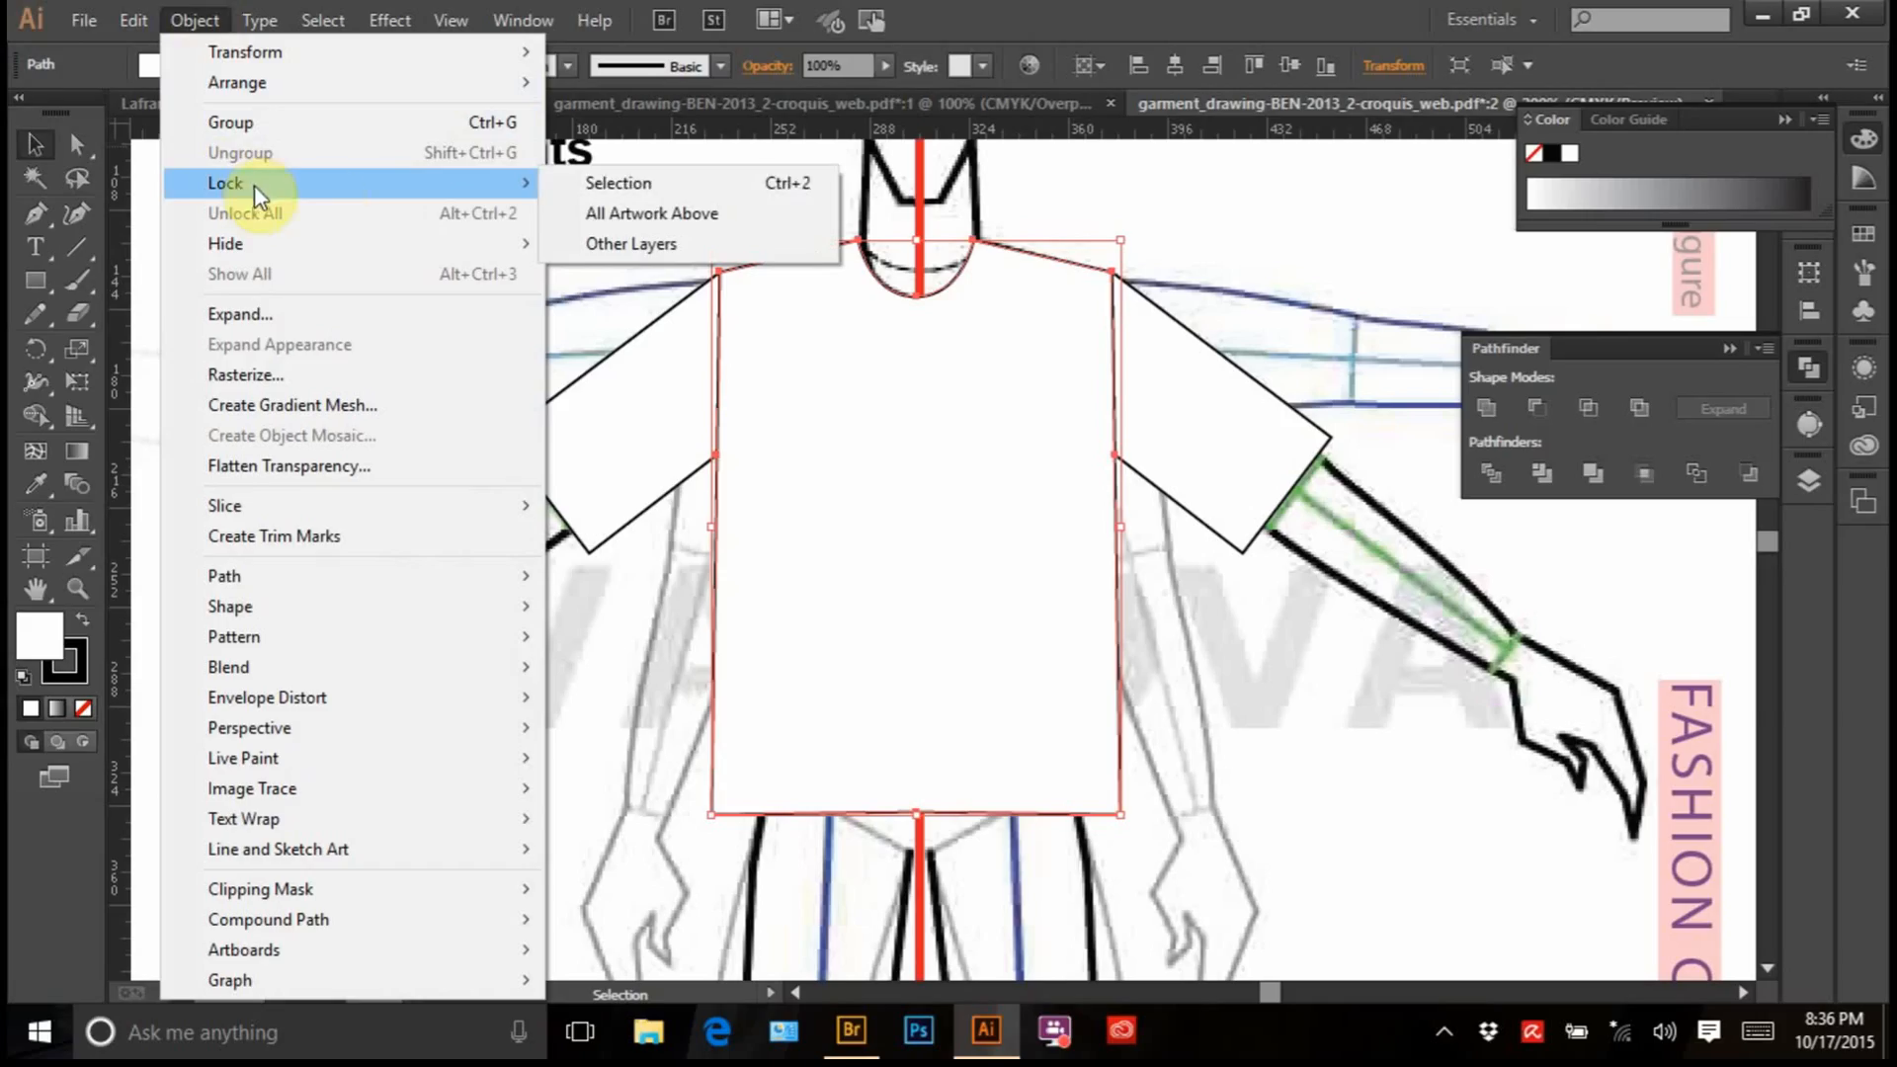
pyautogui.click(625, 187)
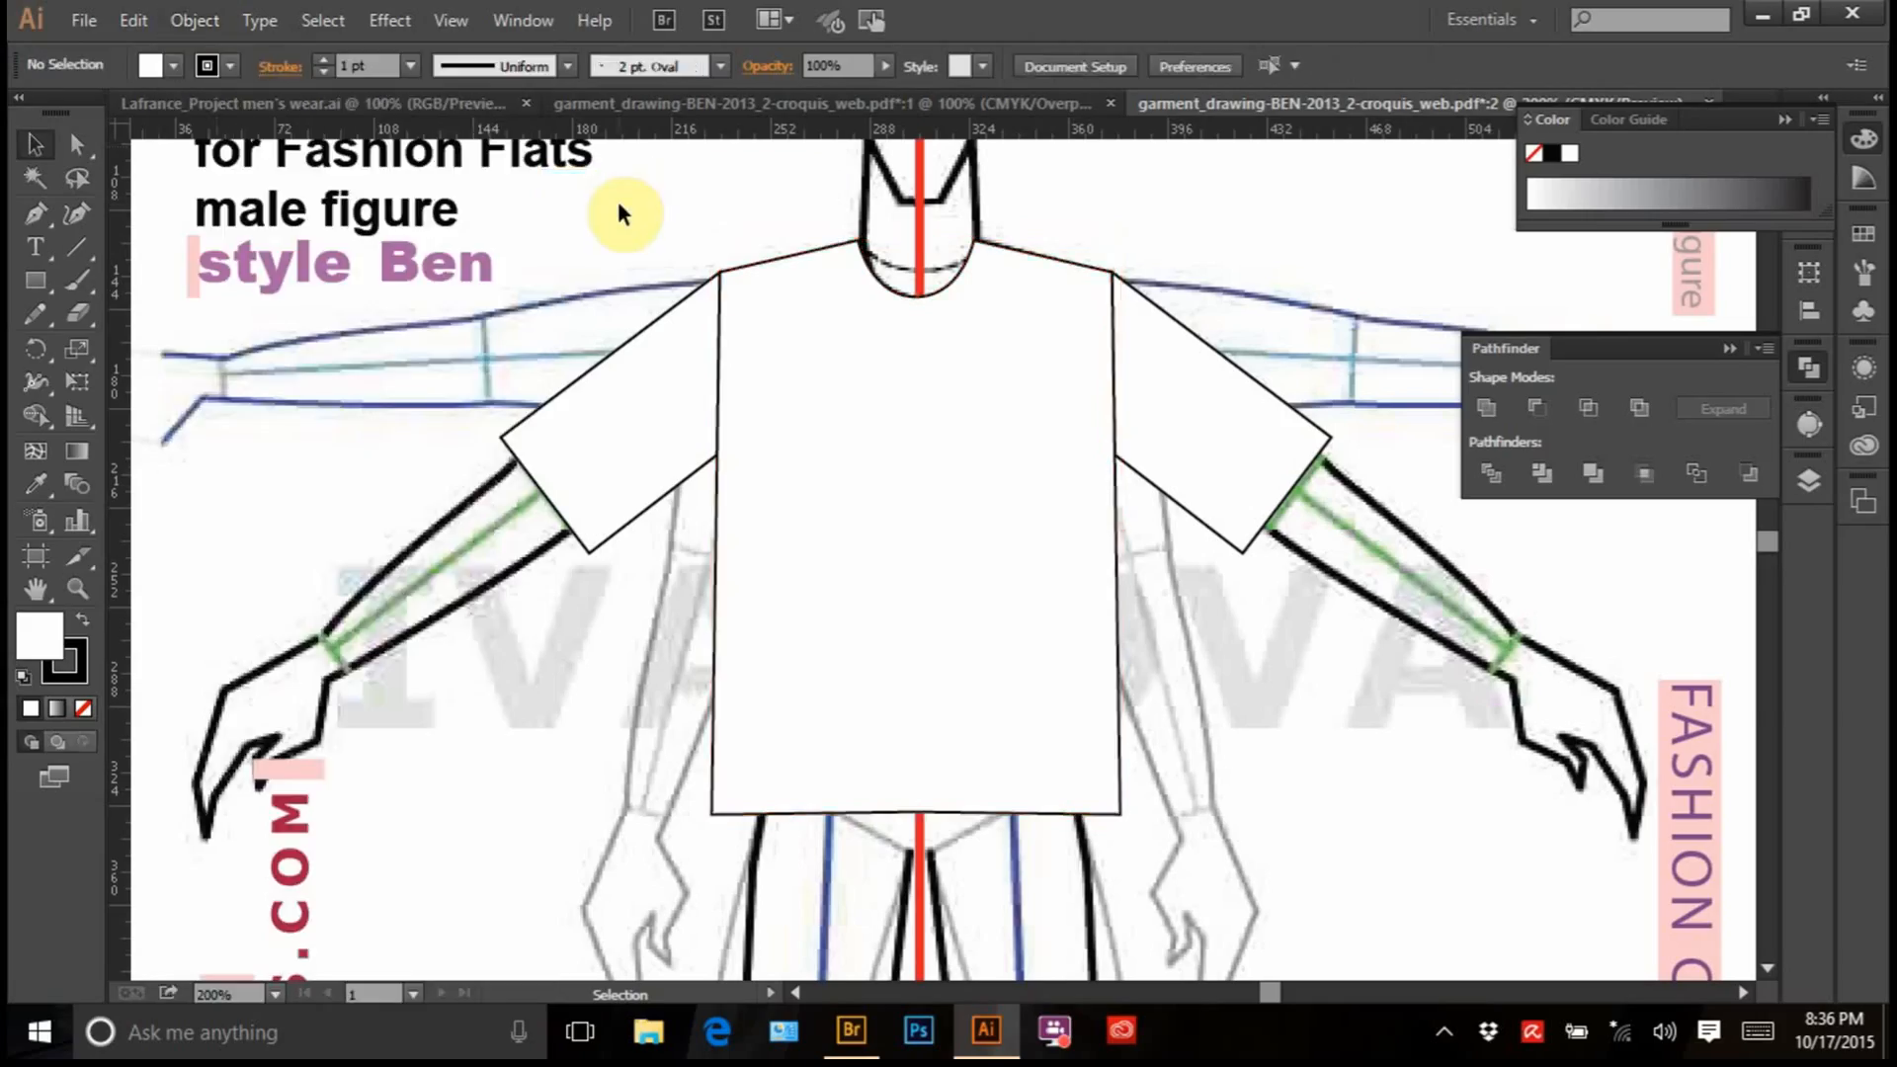
pyautogui.click(133, 20)
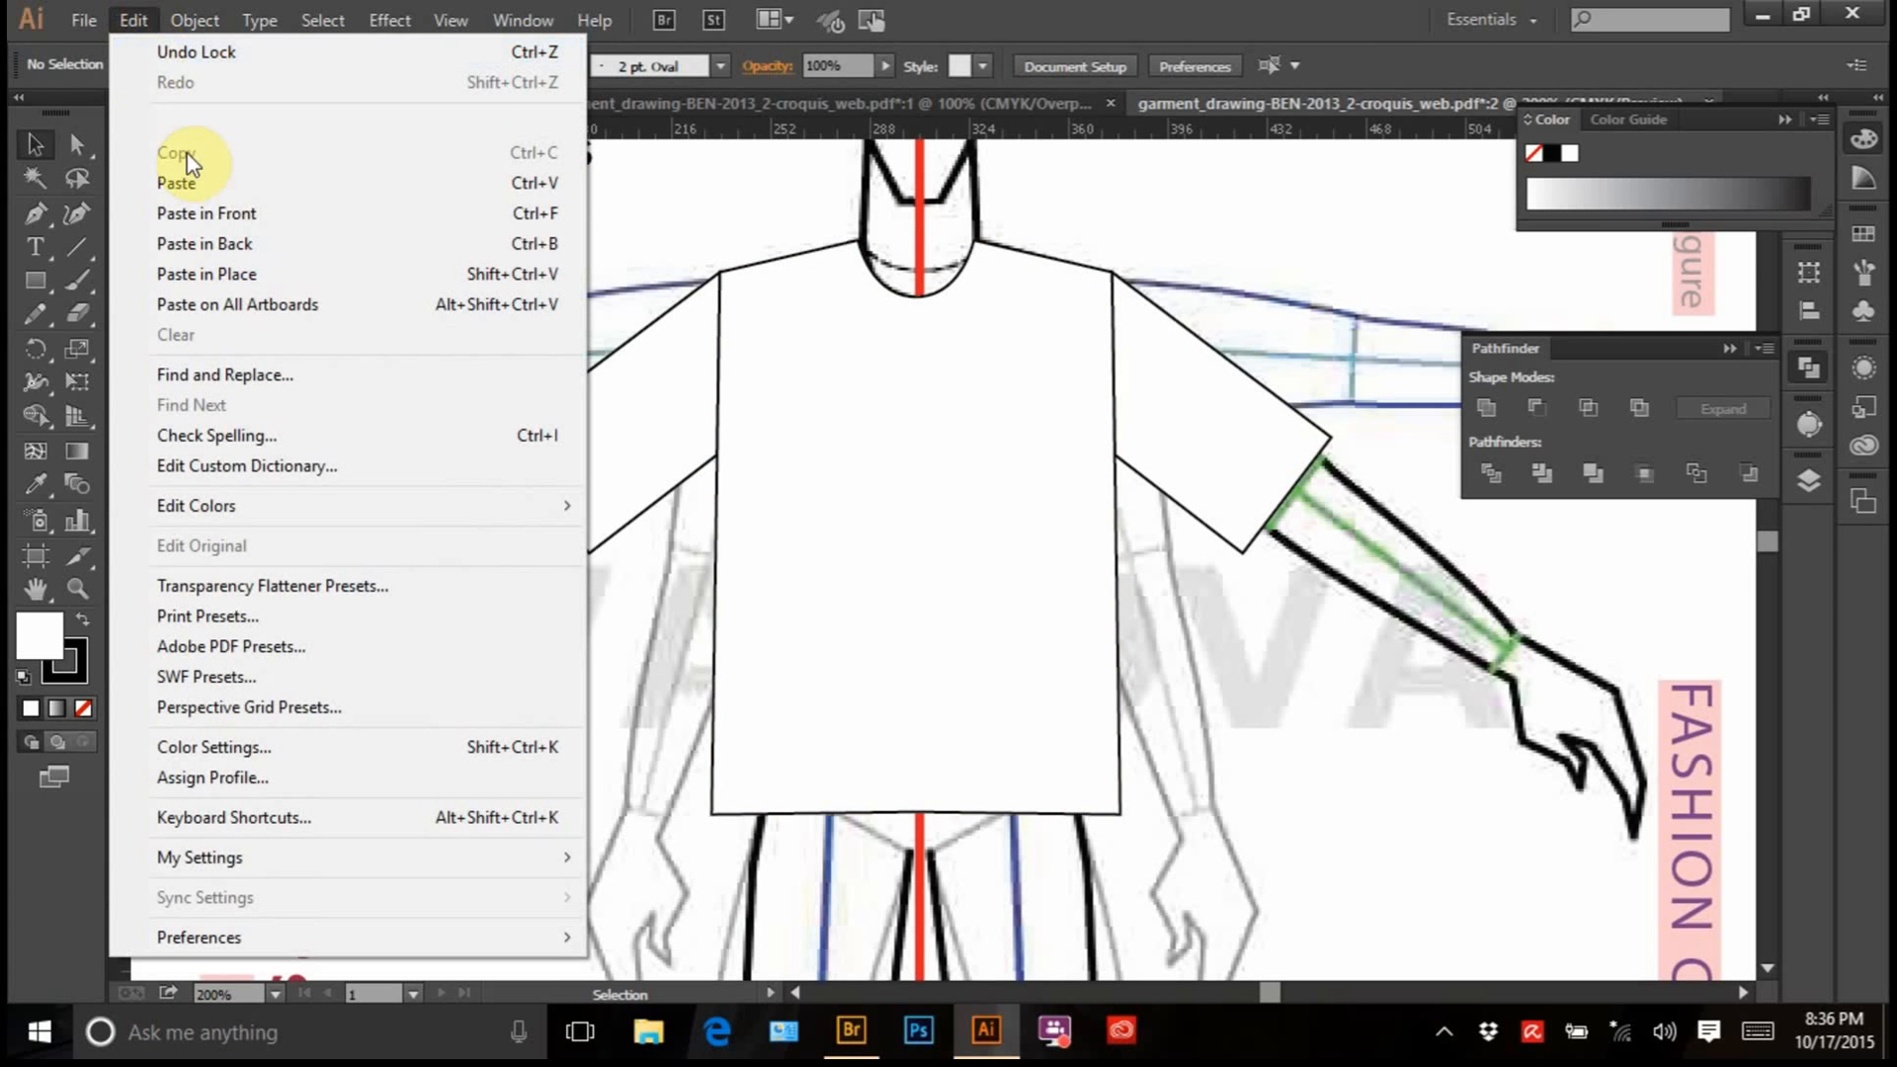
pyautogui.click(247, 247)
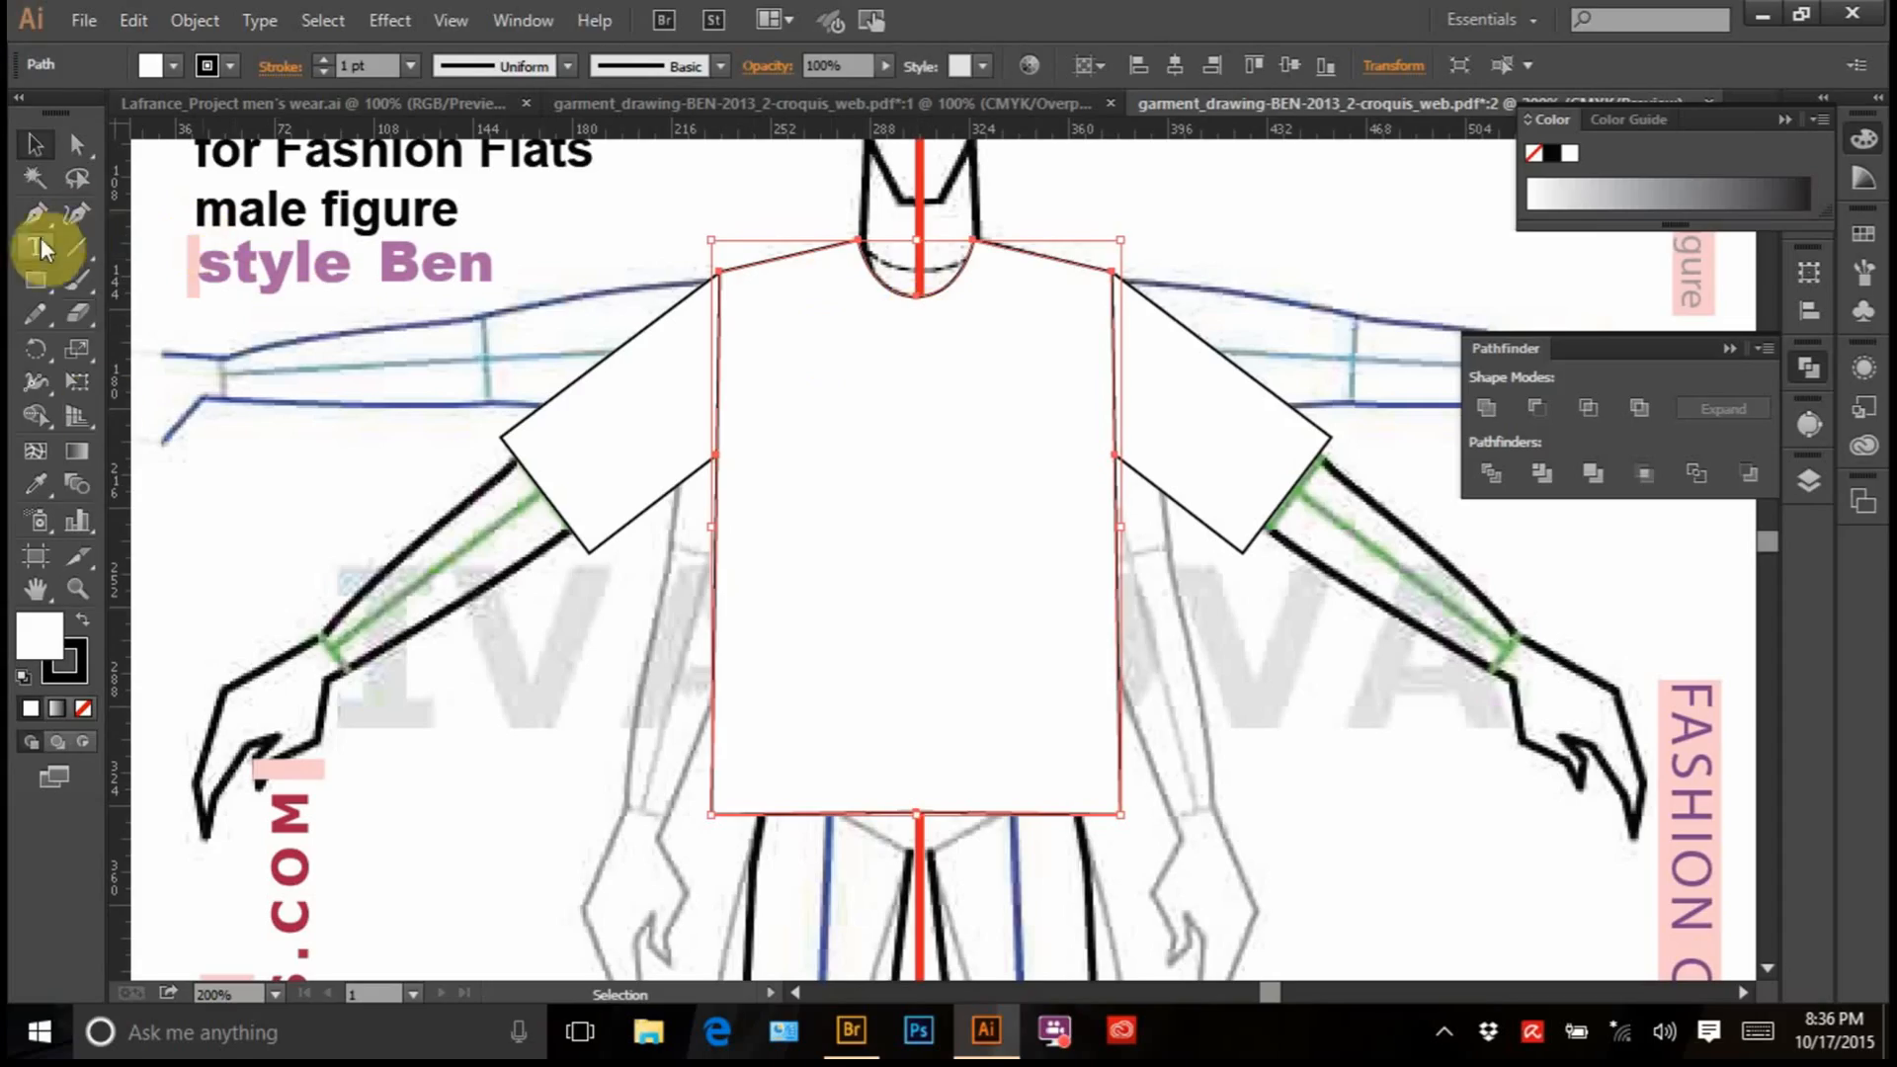
# Try to remove the centre neckline anchor point from the back body copy, and undo the removal
pyautogui.click(79, 590)
pyautogui.moveTo(810, 214); pyautogui.dragTo(1007, 339)
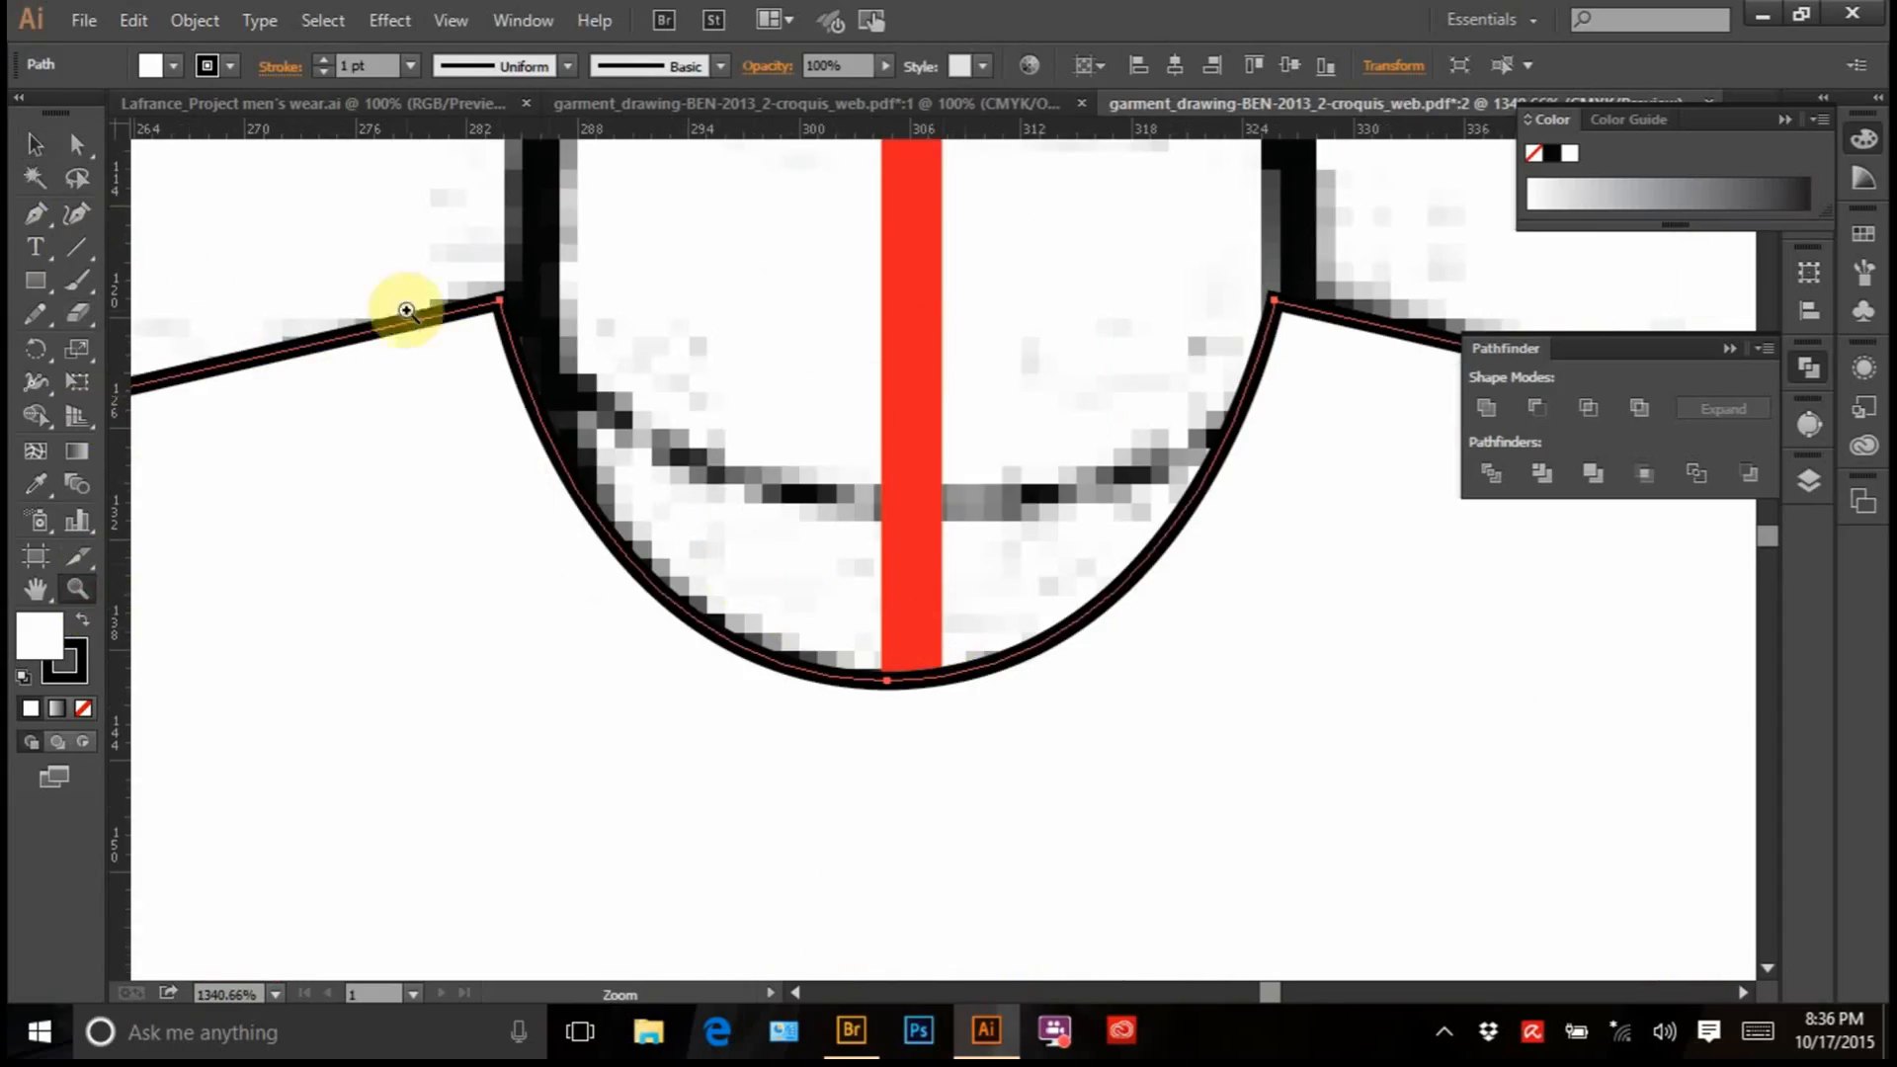
pyautogui.click(77, 146)
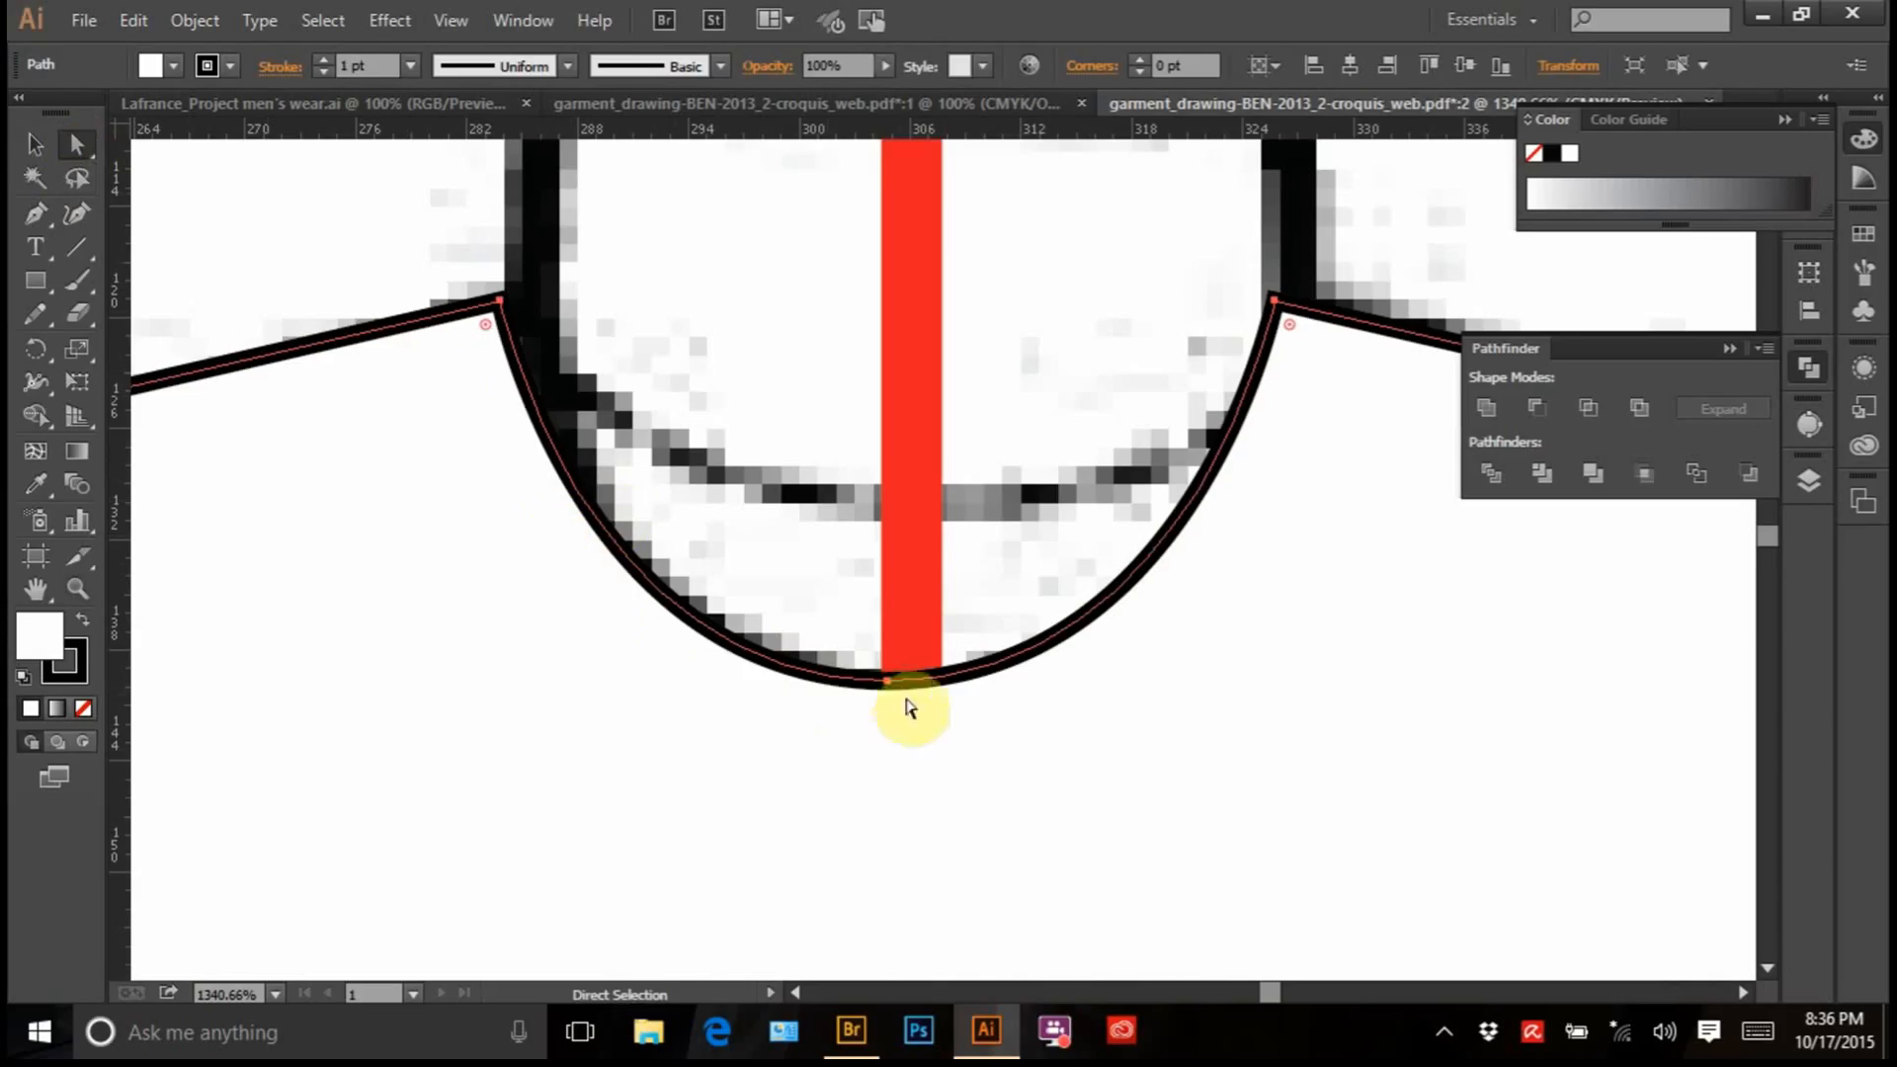
pyautogui.moveTo(887, 659); pyautogui.dragTo(860, 739)
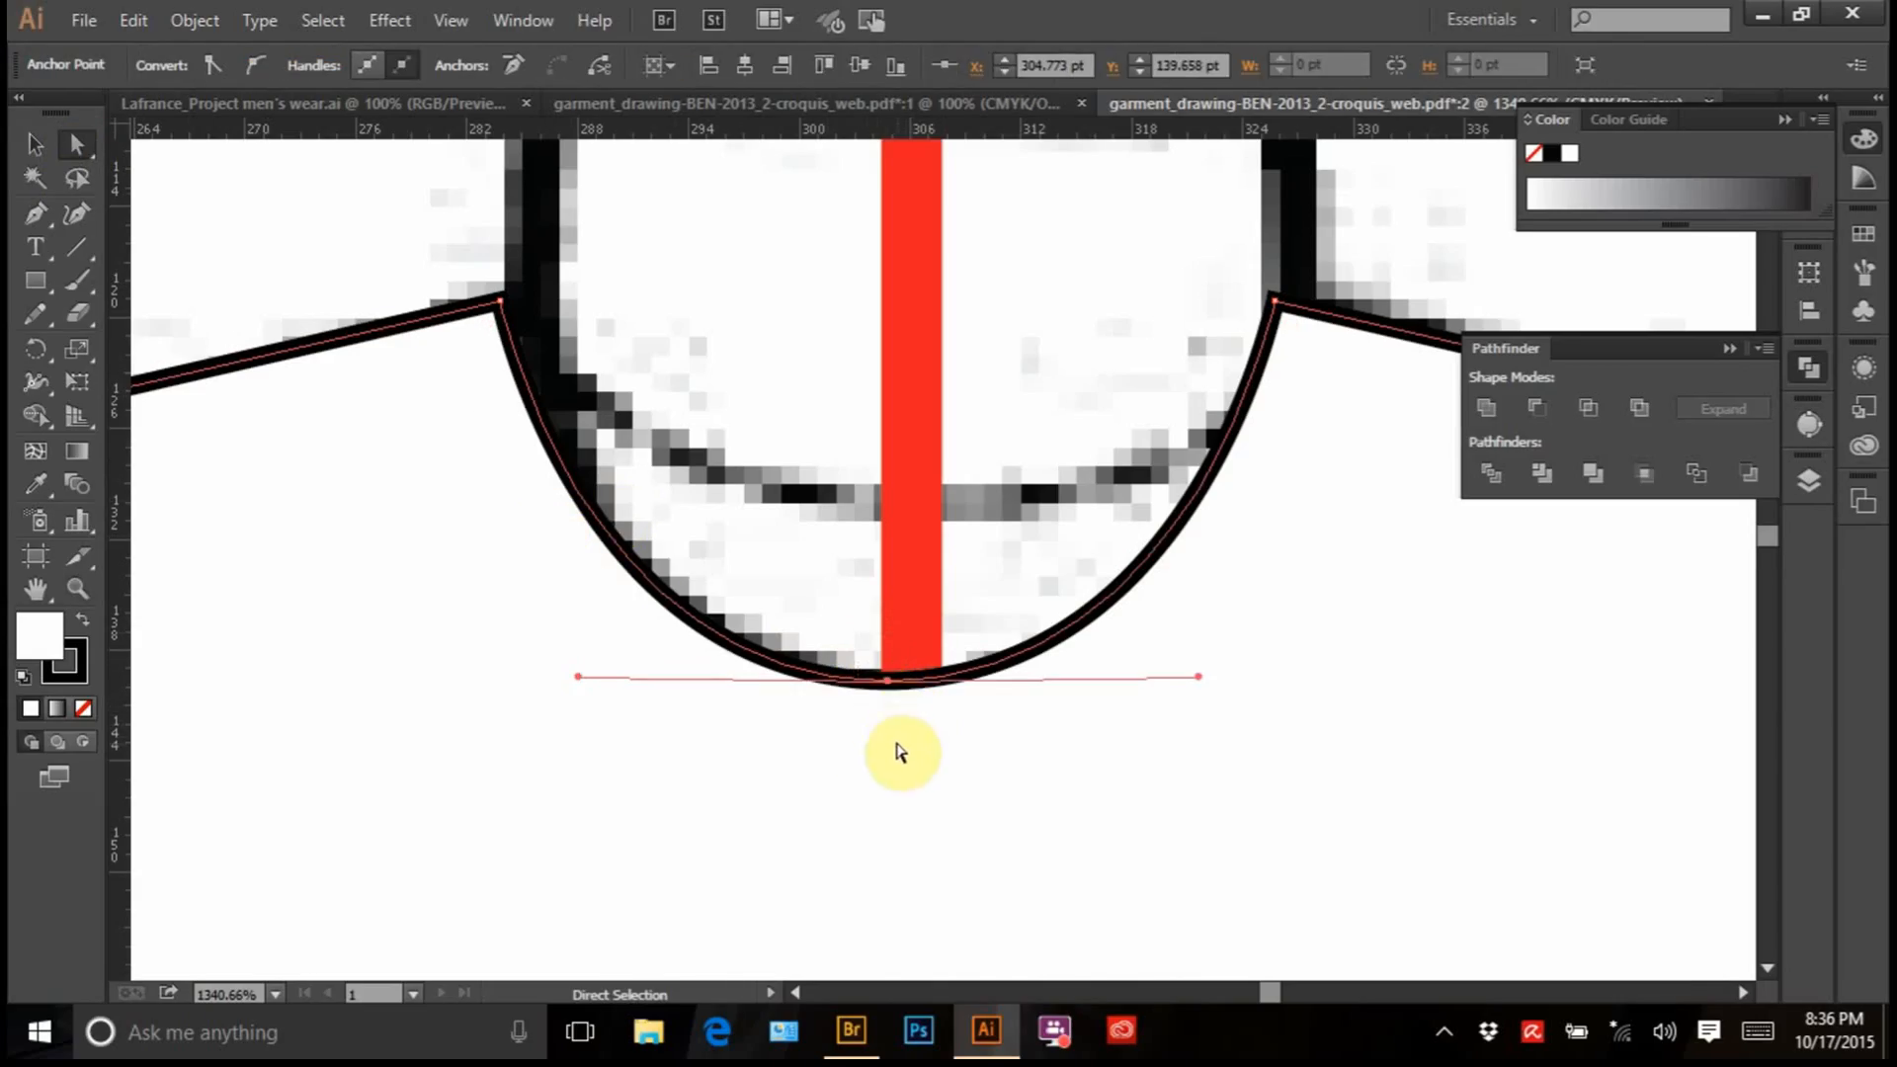
pyautogui.click(45, 223)
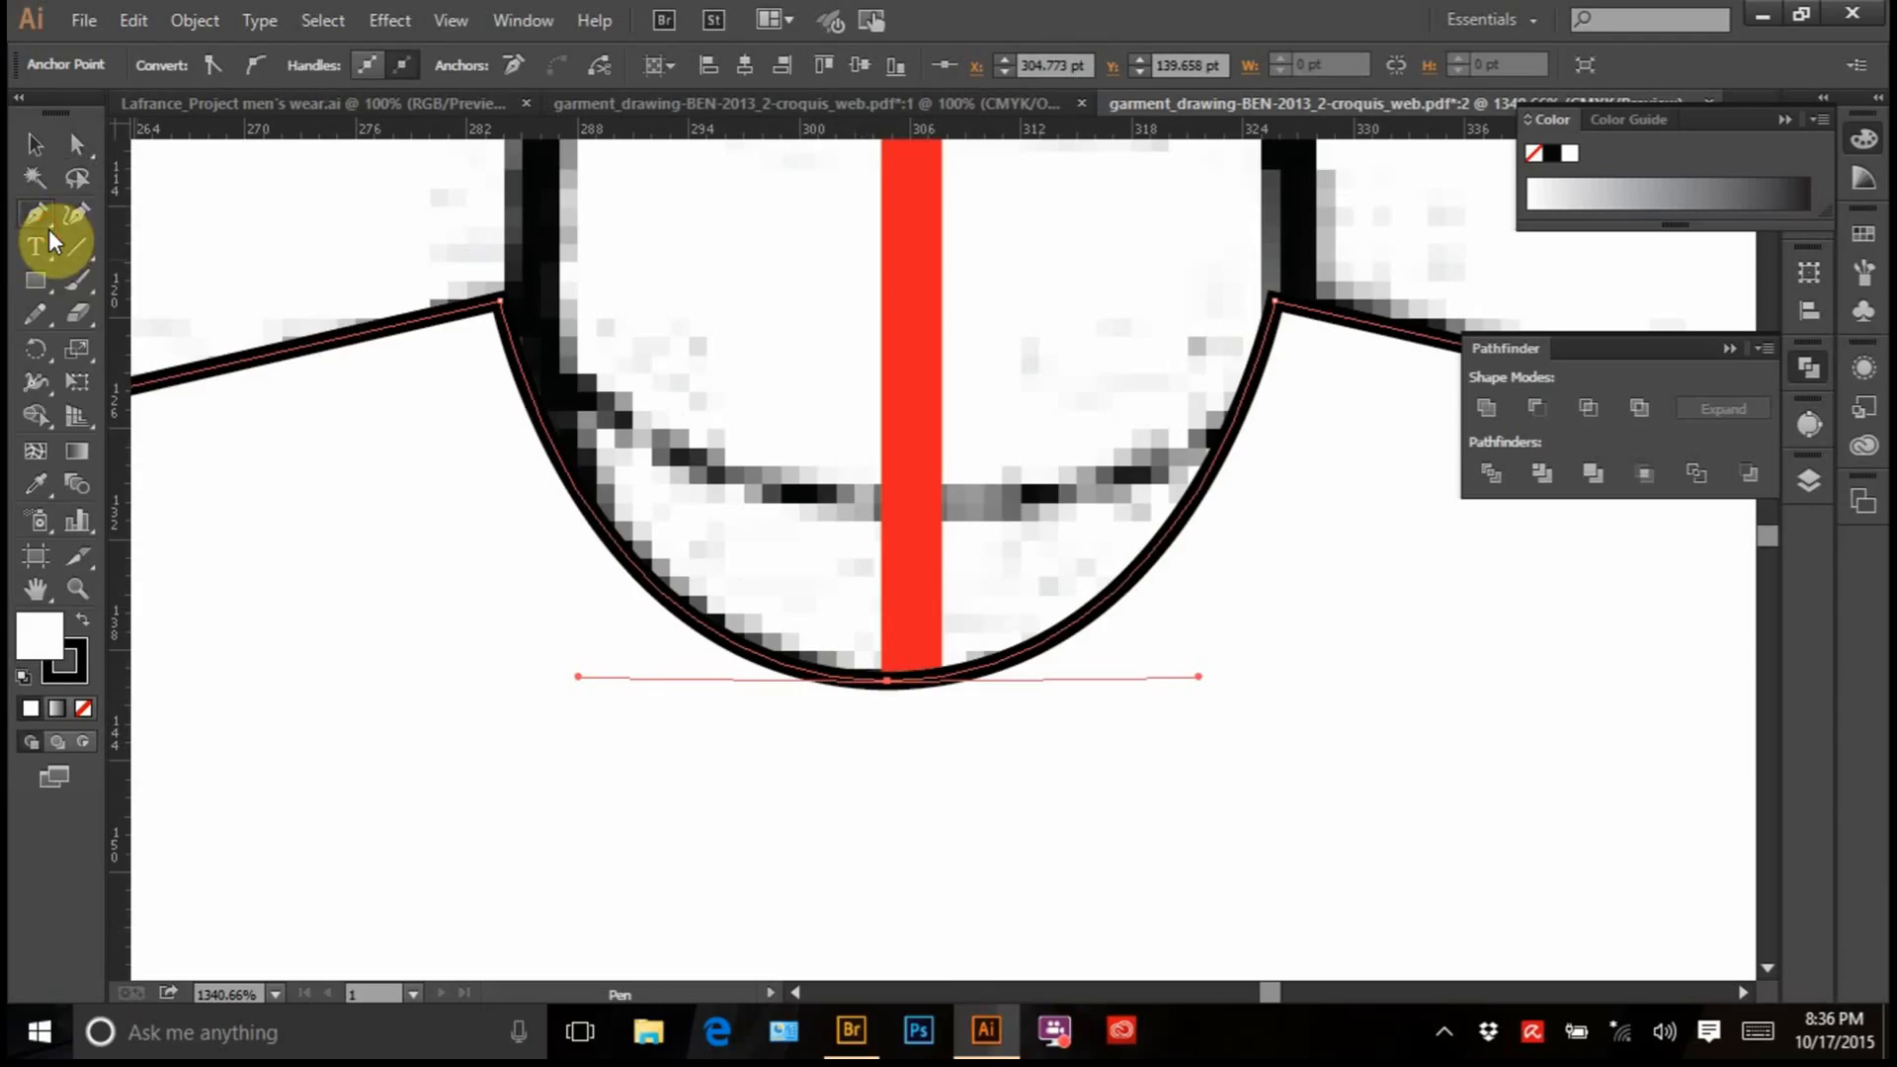
pyautogui.moveTo(52, 240); pyautogui.dragTo(130, 288)
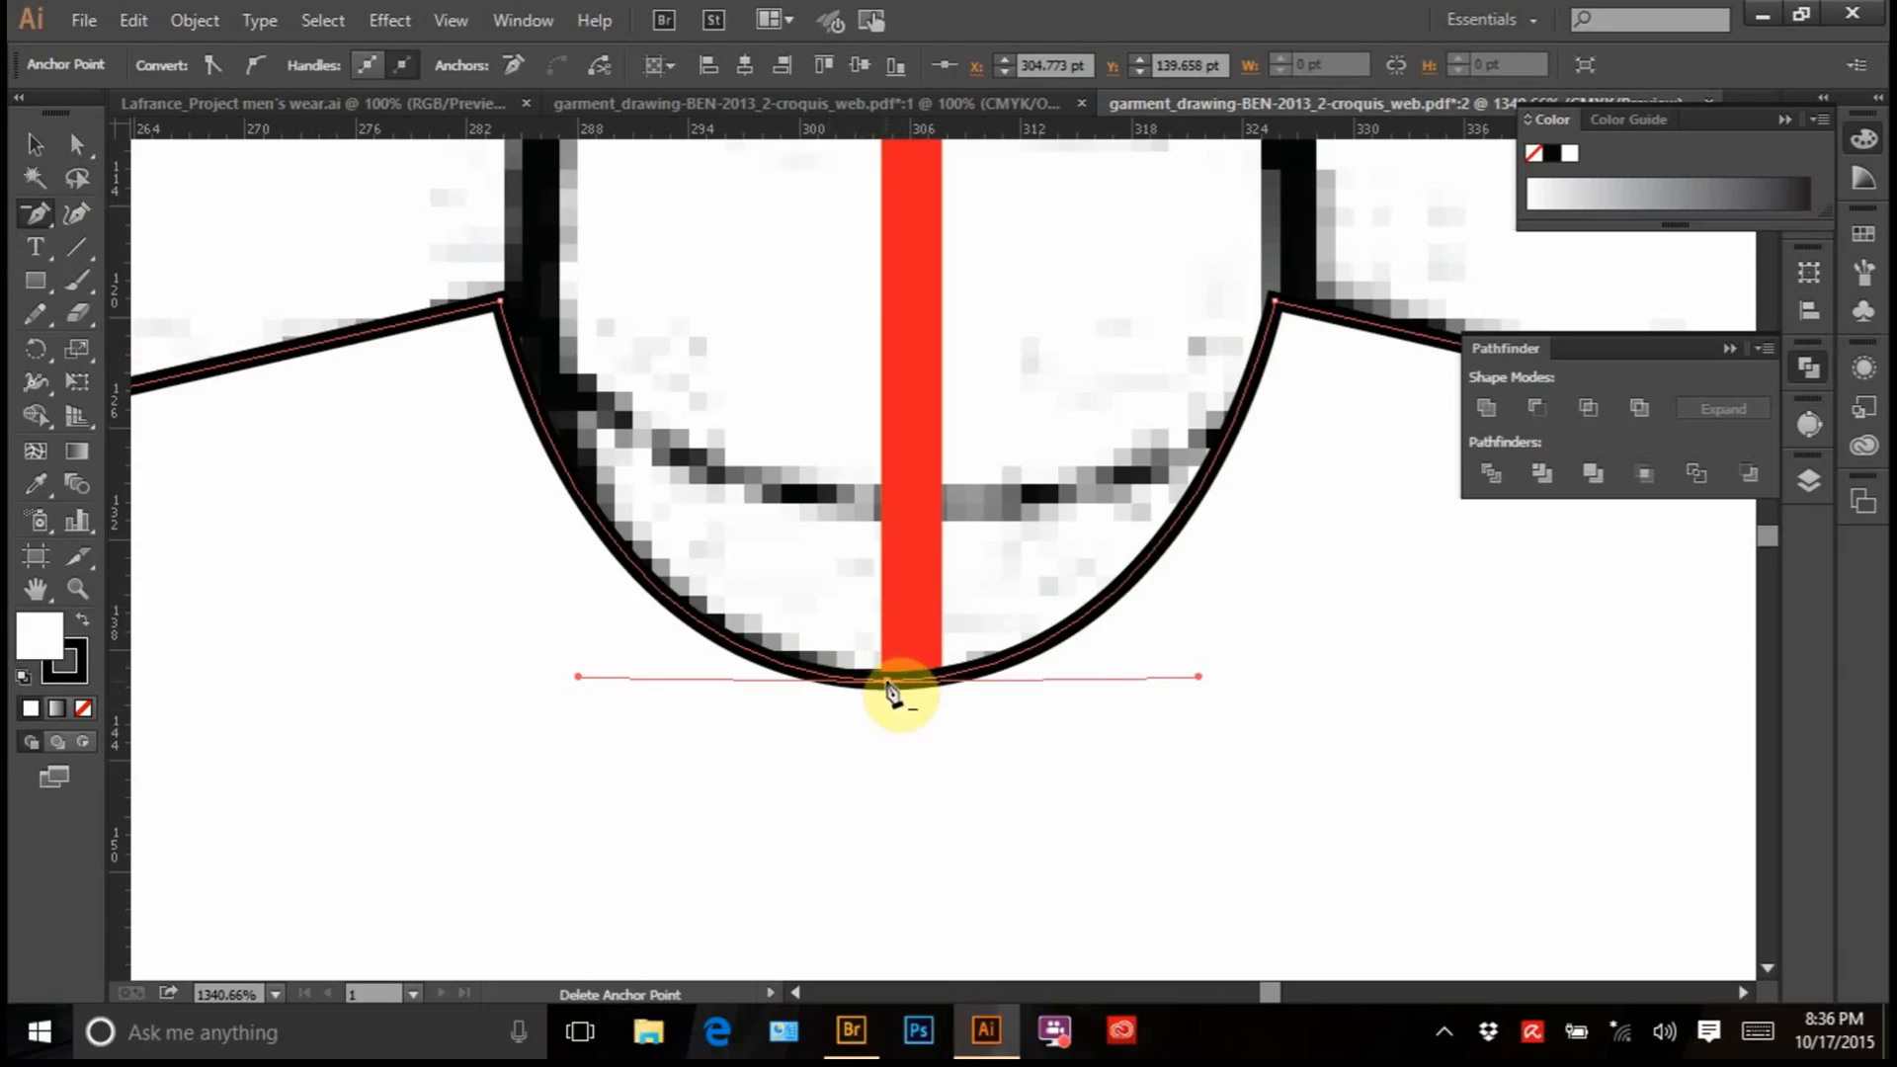
pyautogui.click(888, 686)
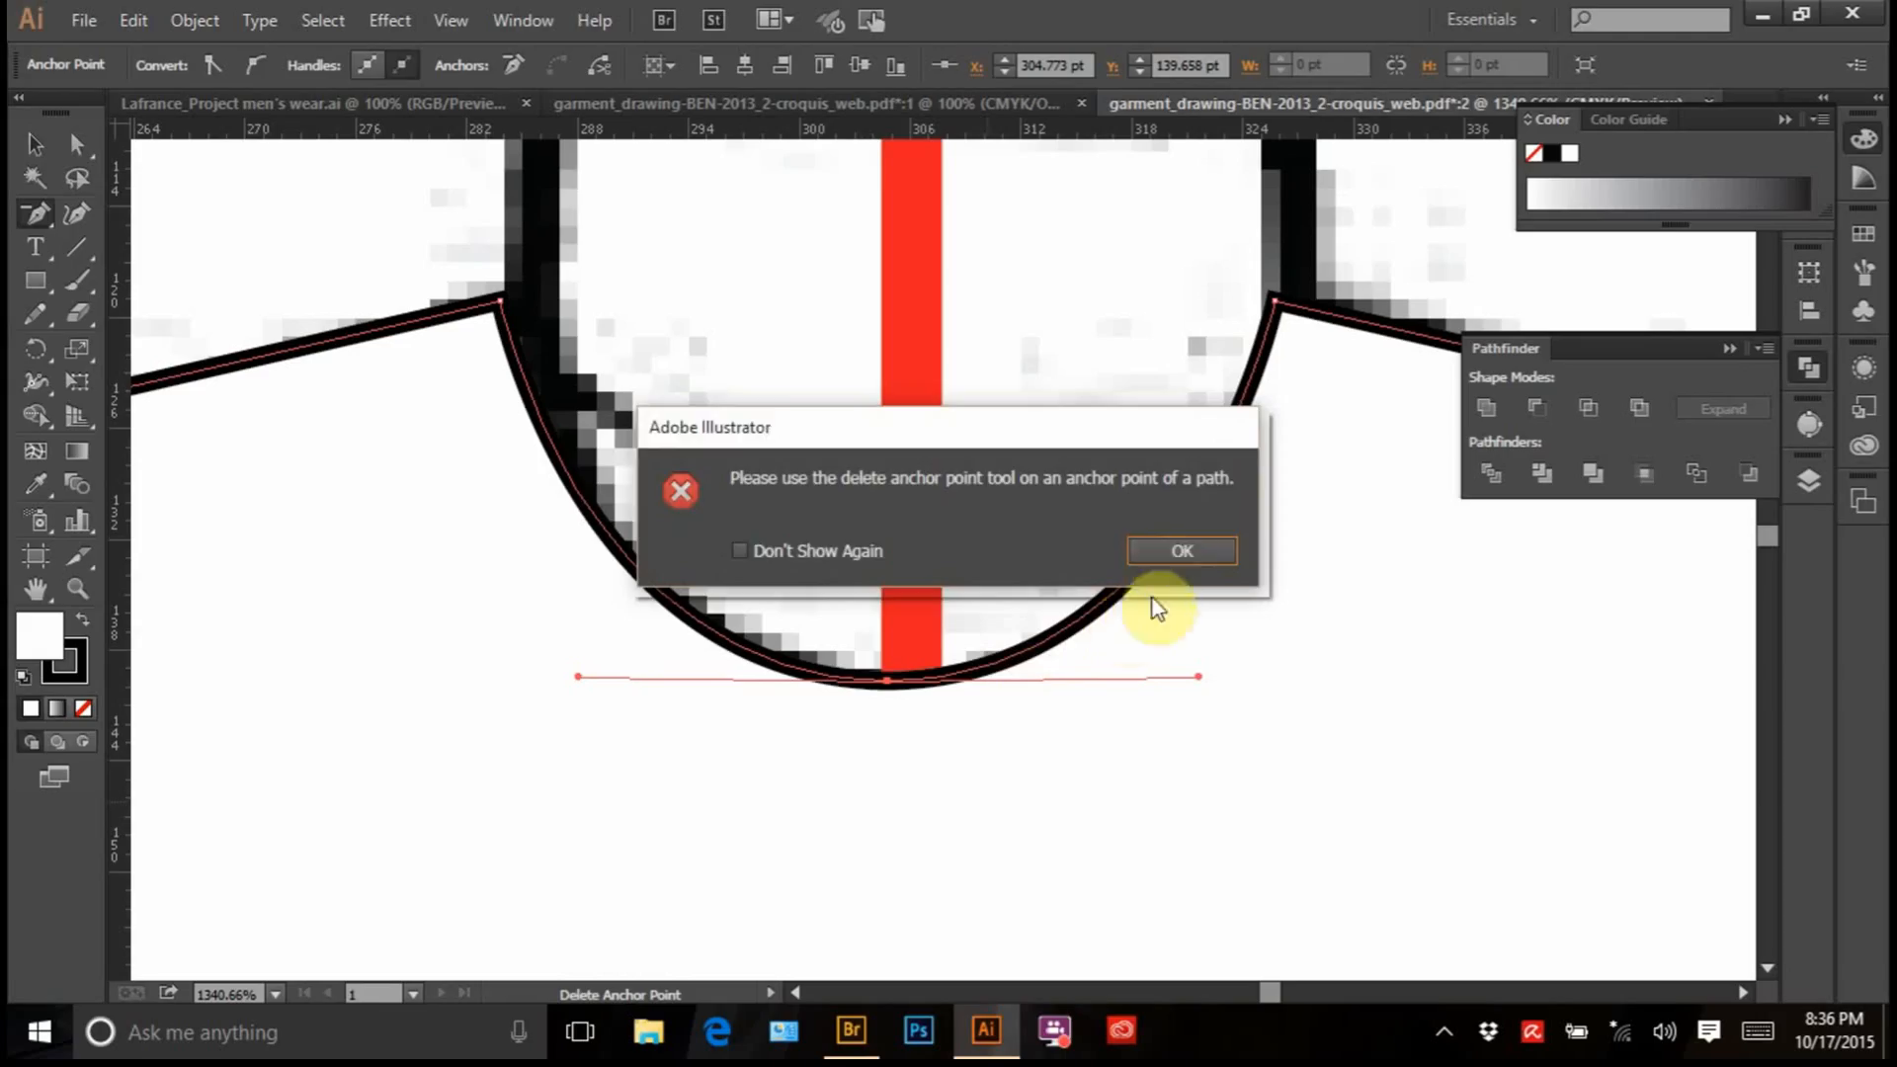
pyautogui.click(1182, 551)
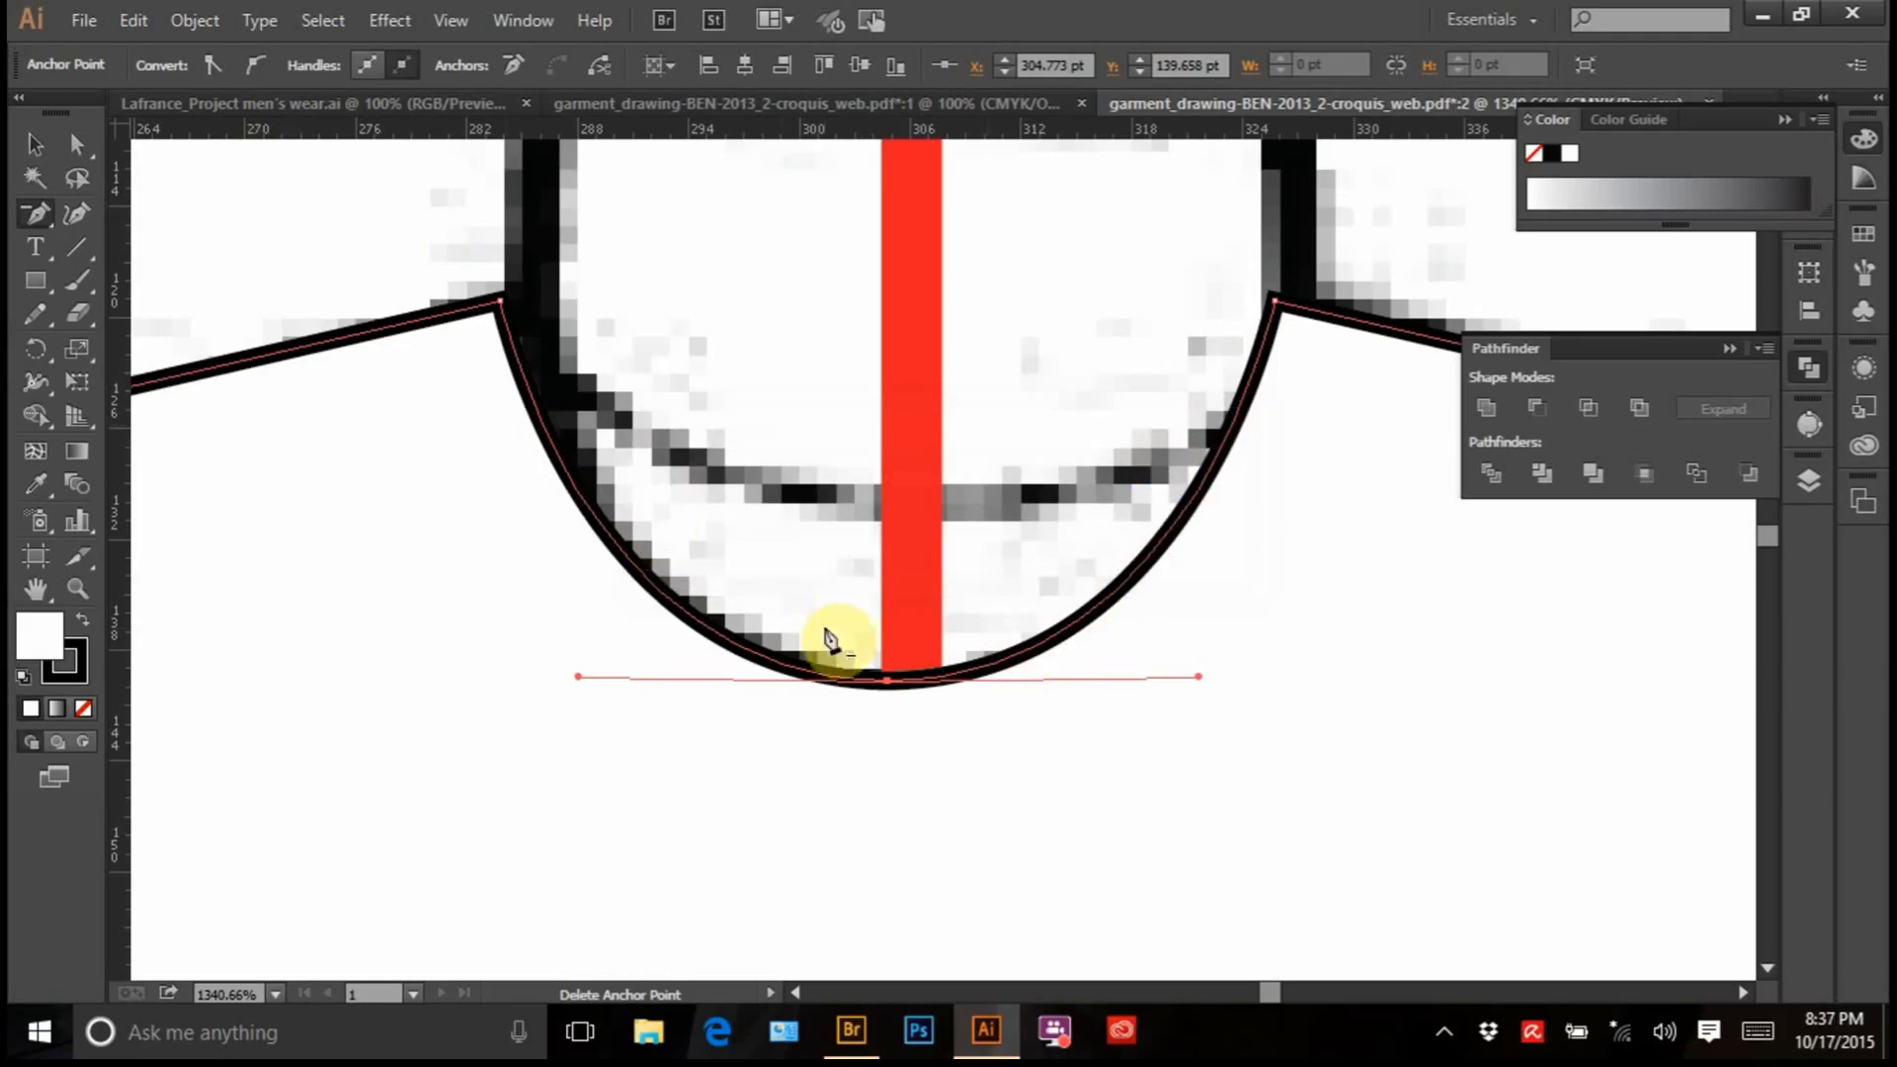
pyautogui.click(888, 683)
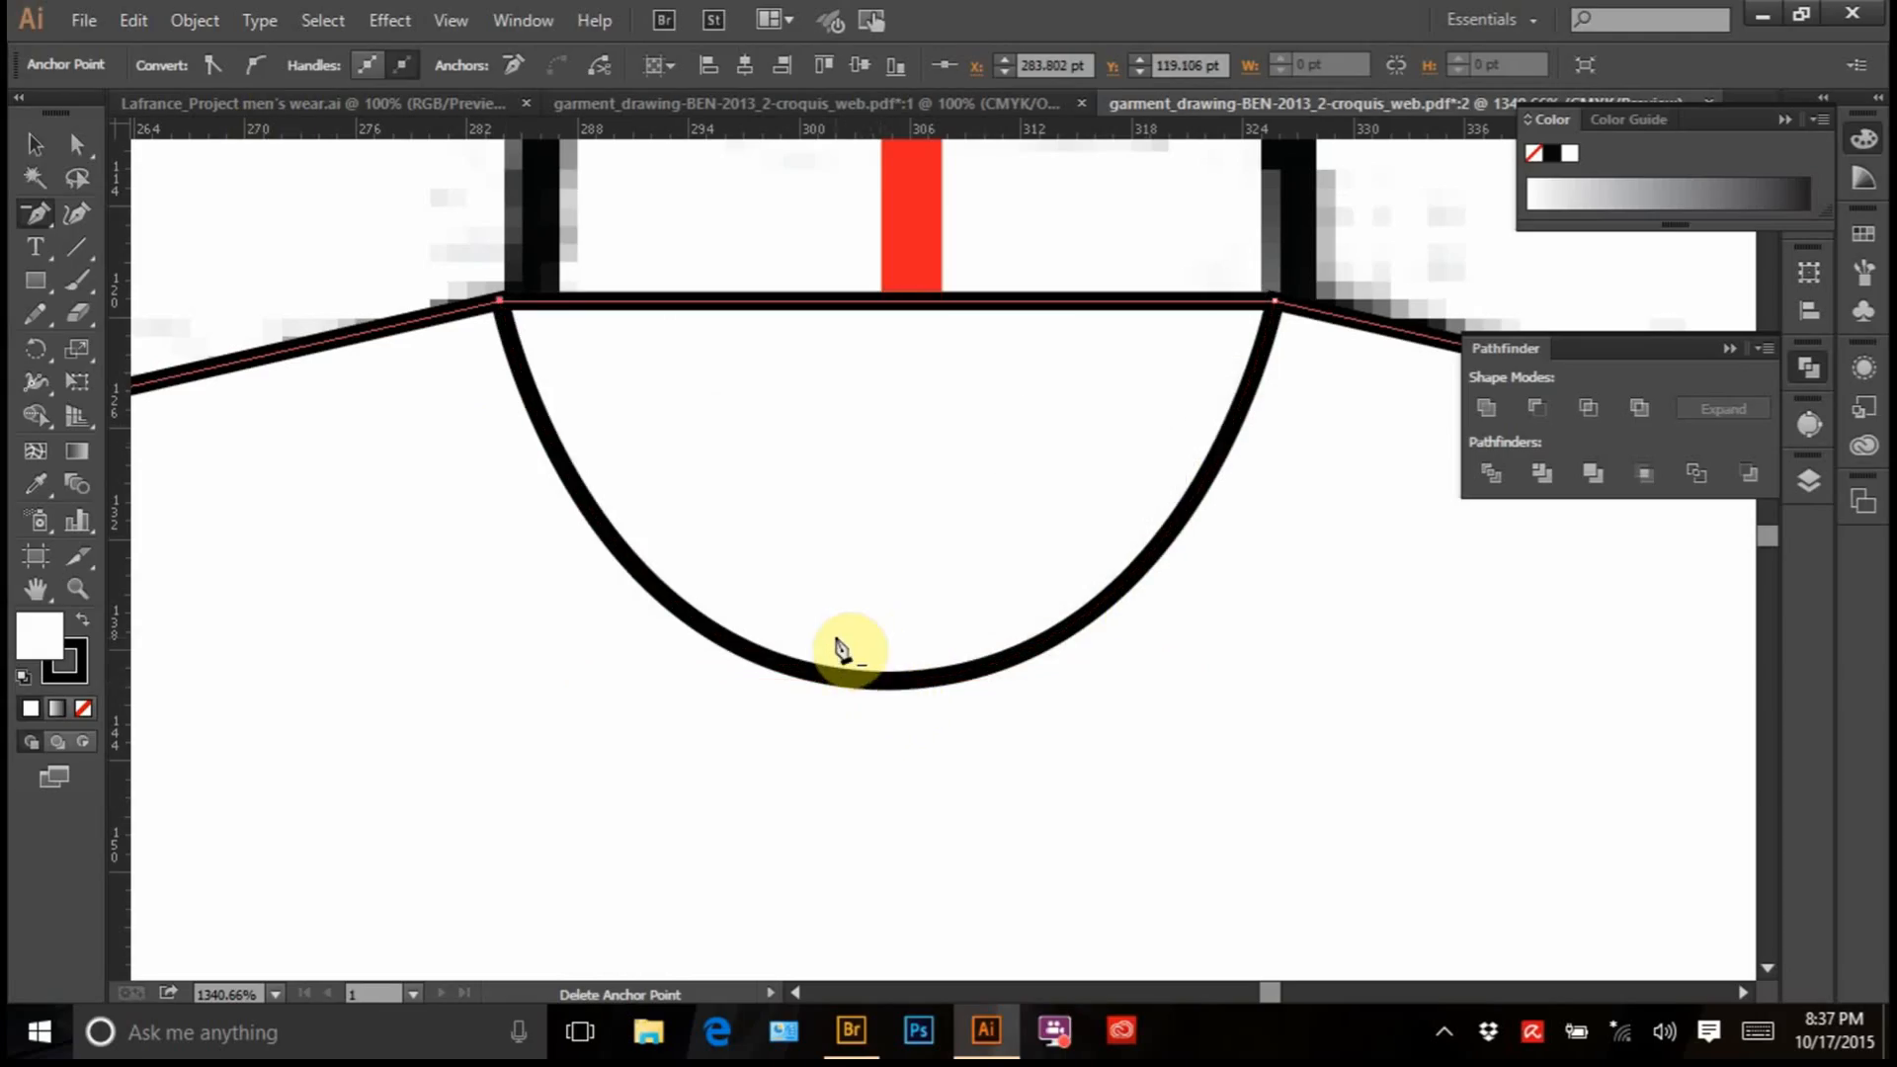
pyautogui.press('a')
pyautogui.click(76, 146)
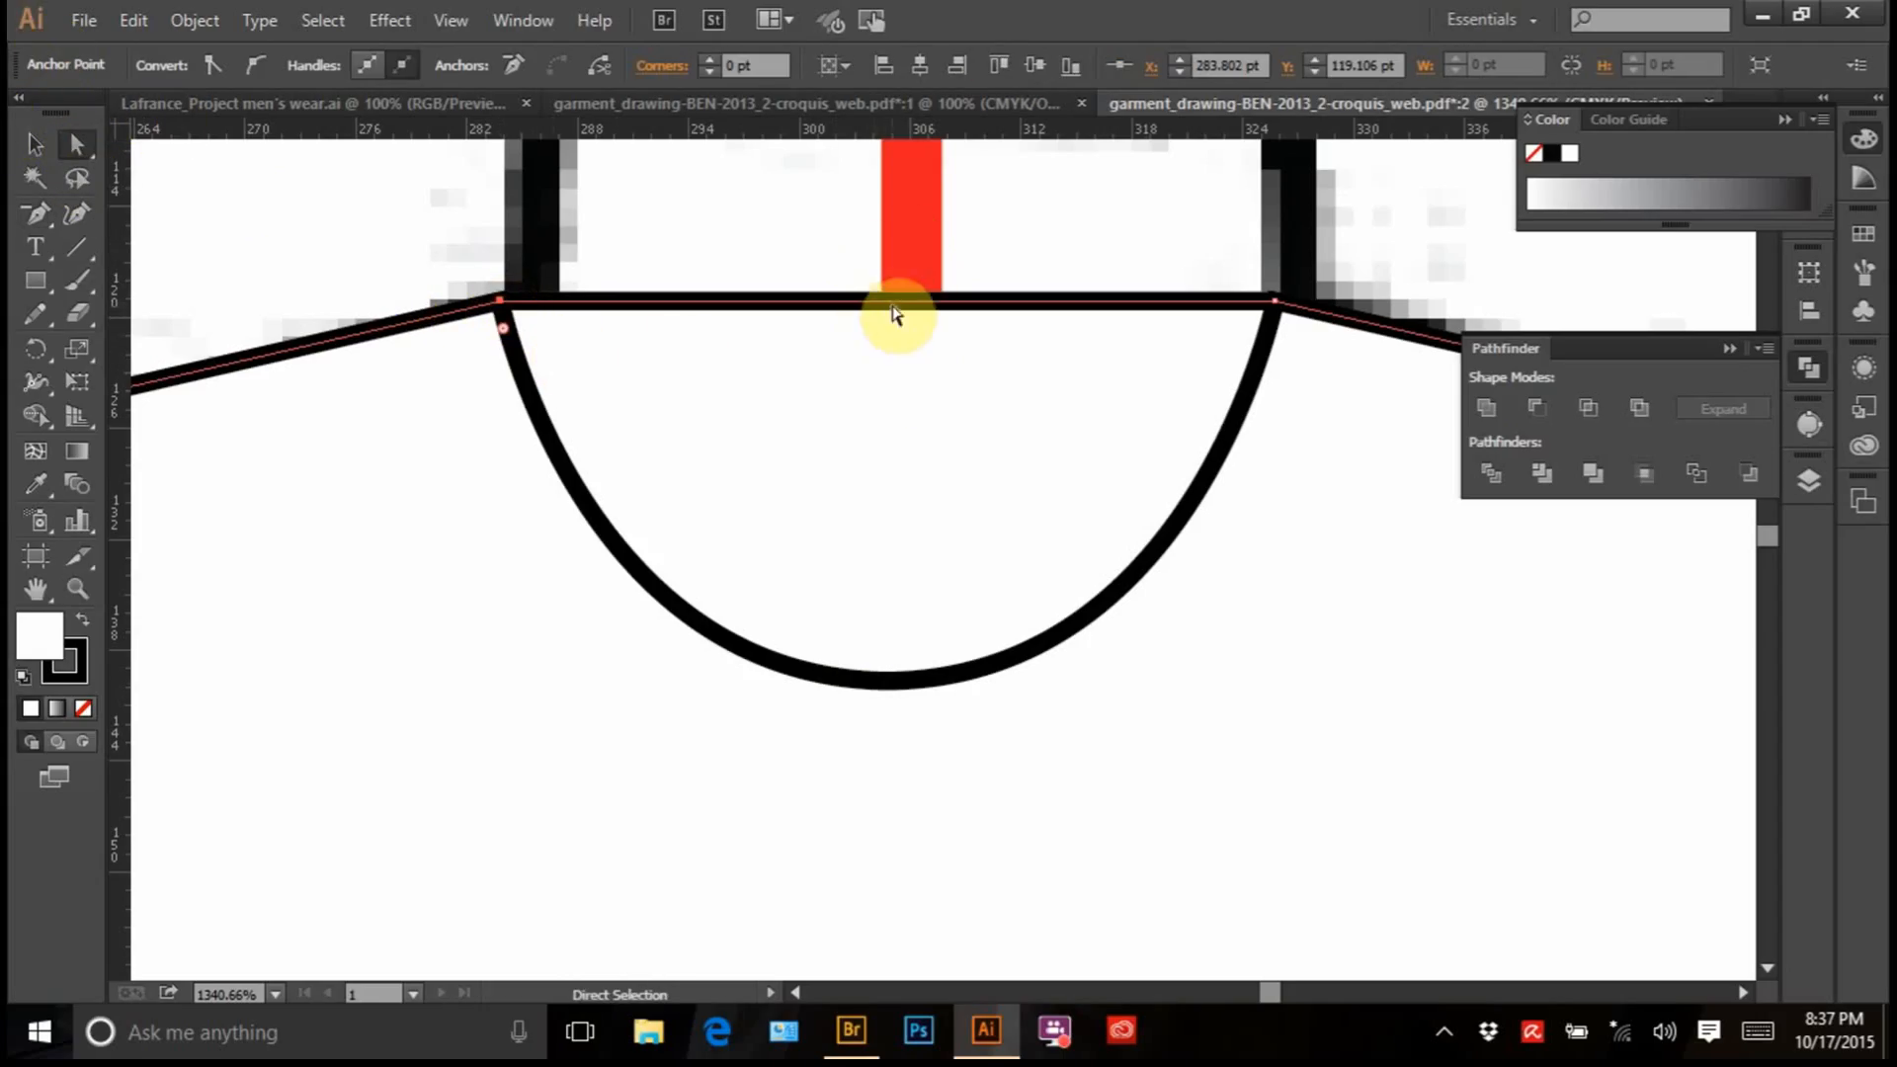
pyautogui.hotkey('ctrl', 'z')
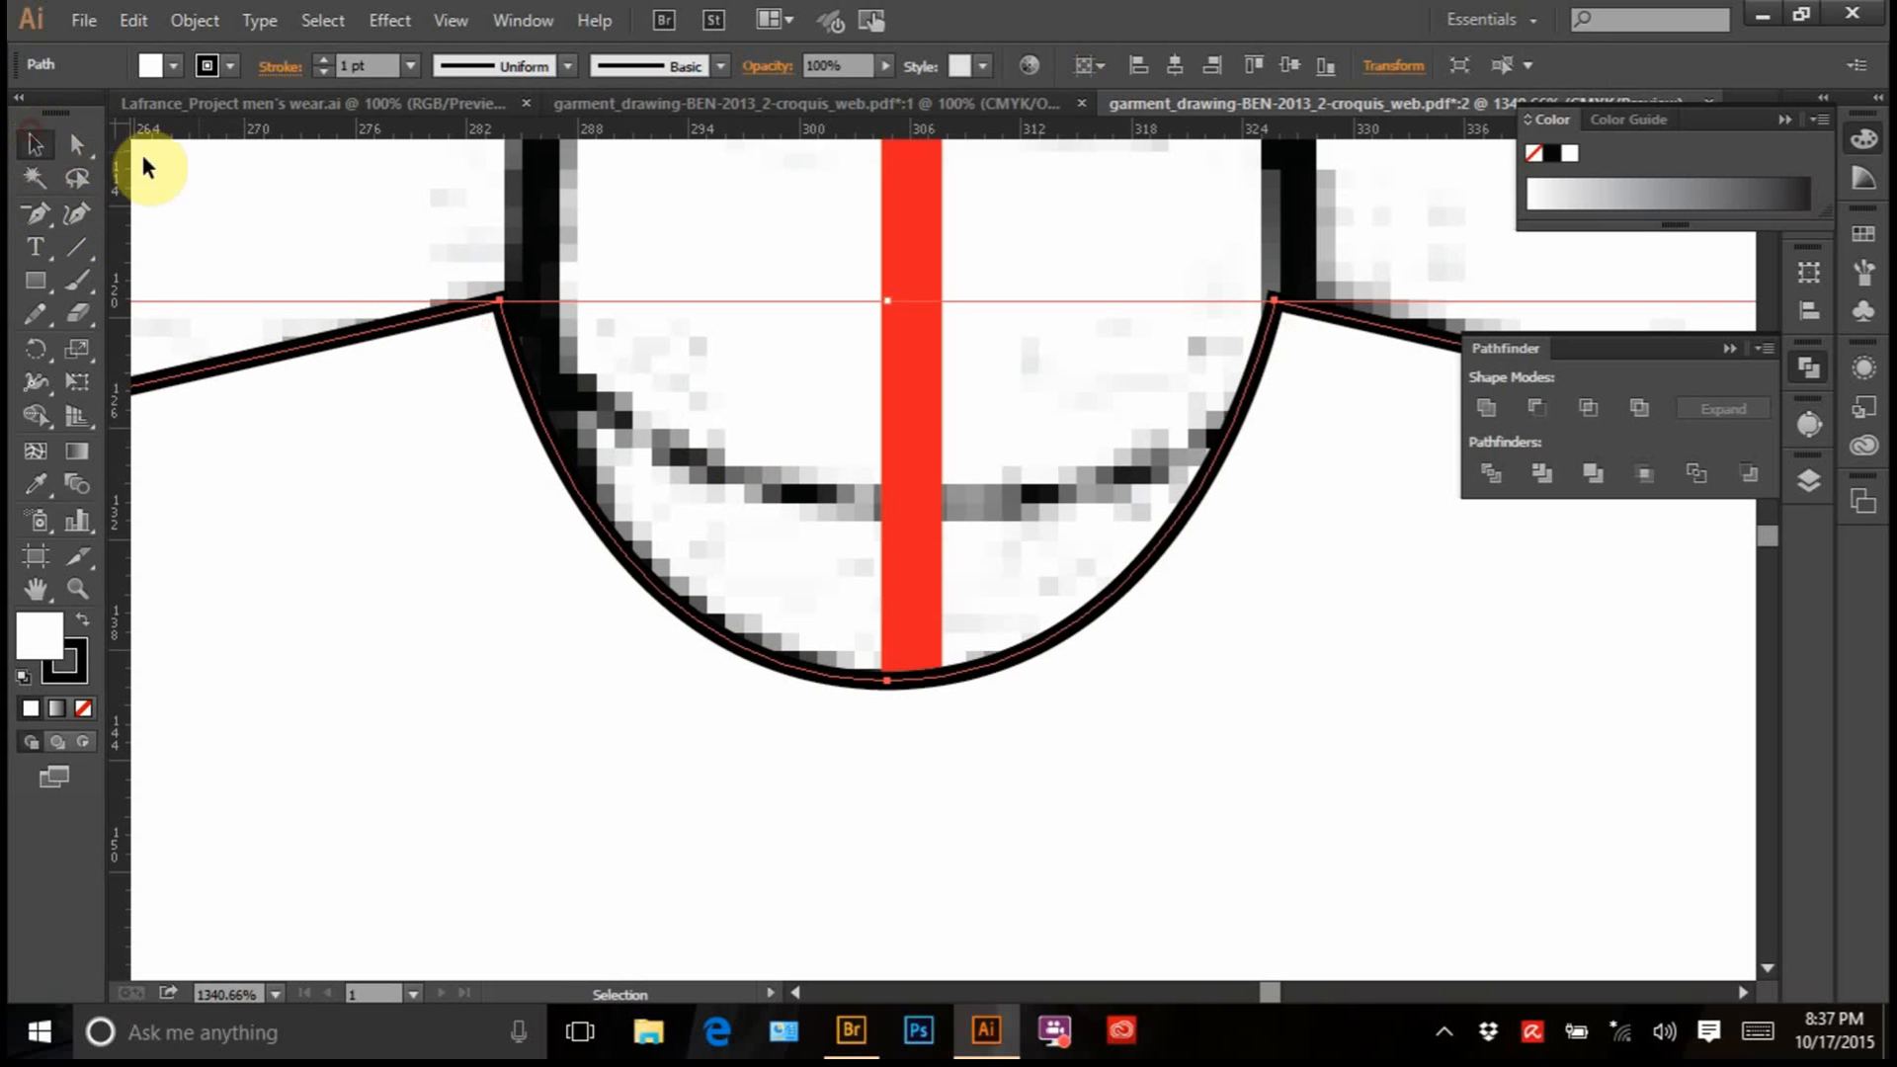
# Try moving the back copy's centre neckline anchor up to the croquis neck curve, and undo the move
pyautogui.click(613, 269)
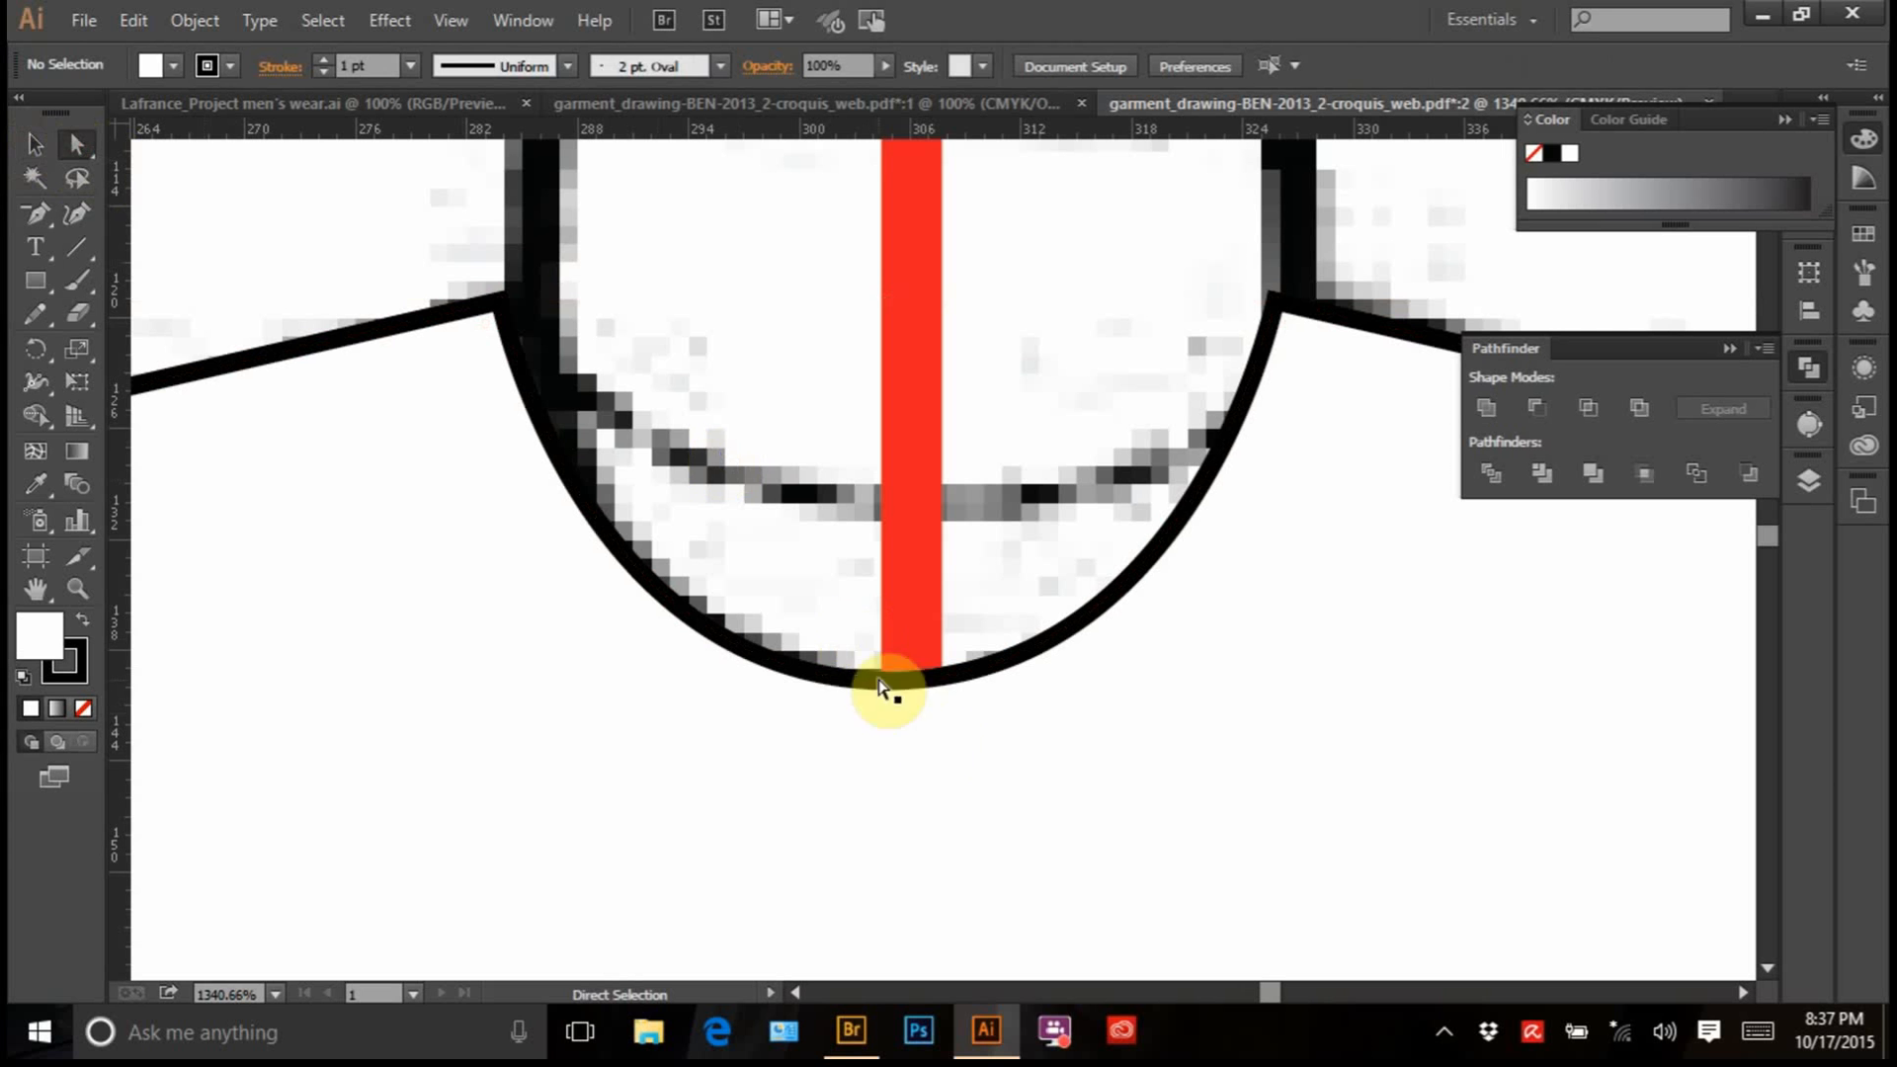
pyautogui.moveTo(833, 625); pyautogui.dragTo(938, 709)
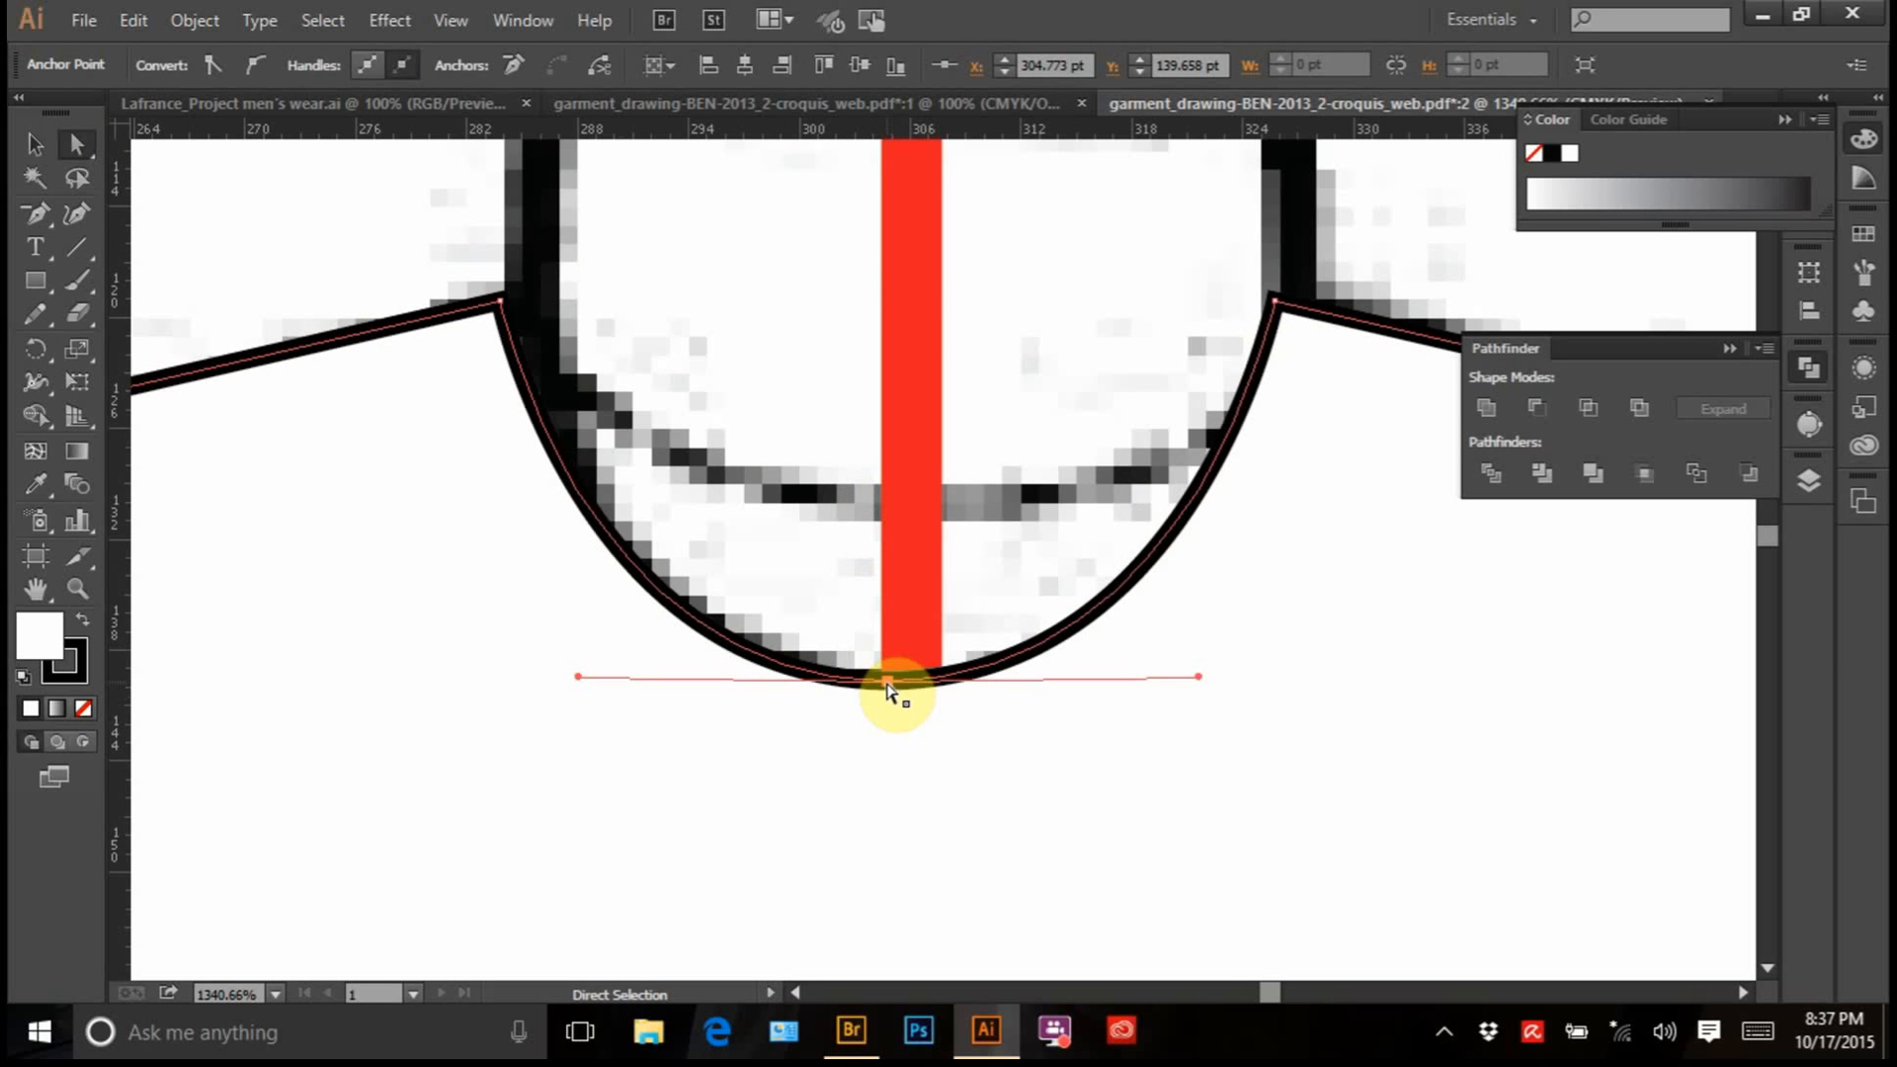
pyautogui.moveTo(887, 680); pyautogui.dragTo(891, 502)
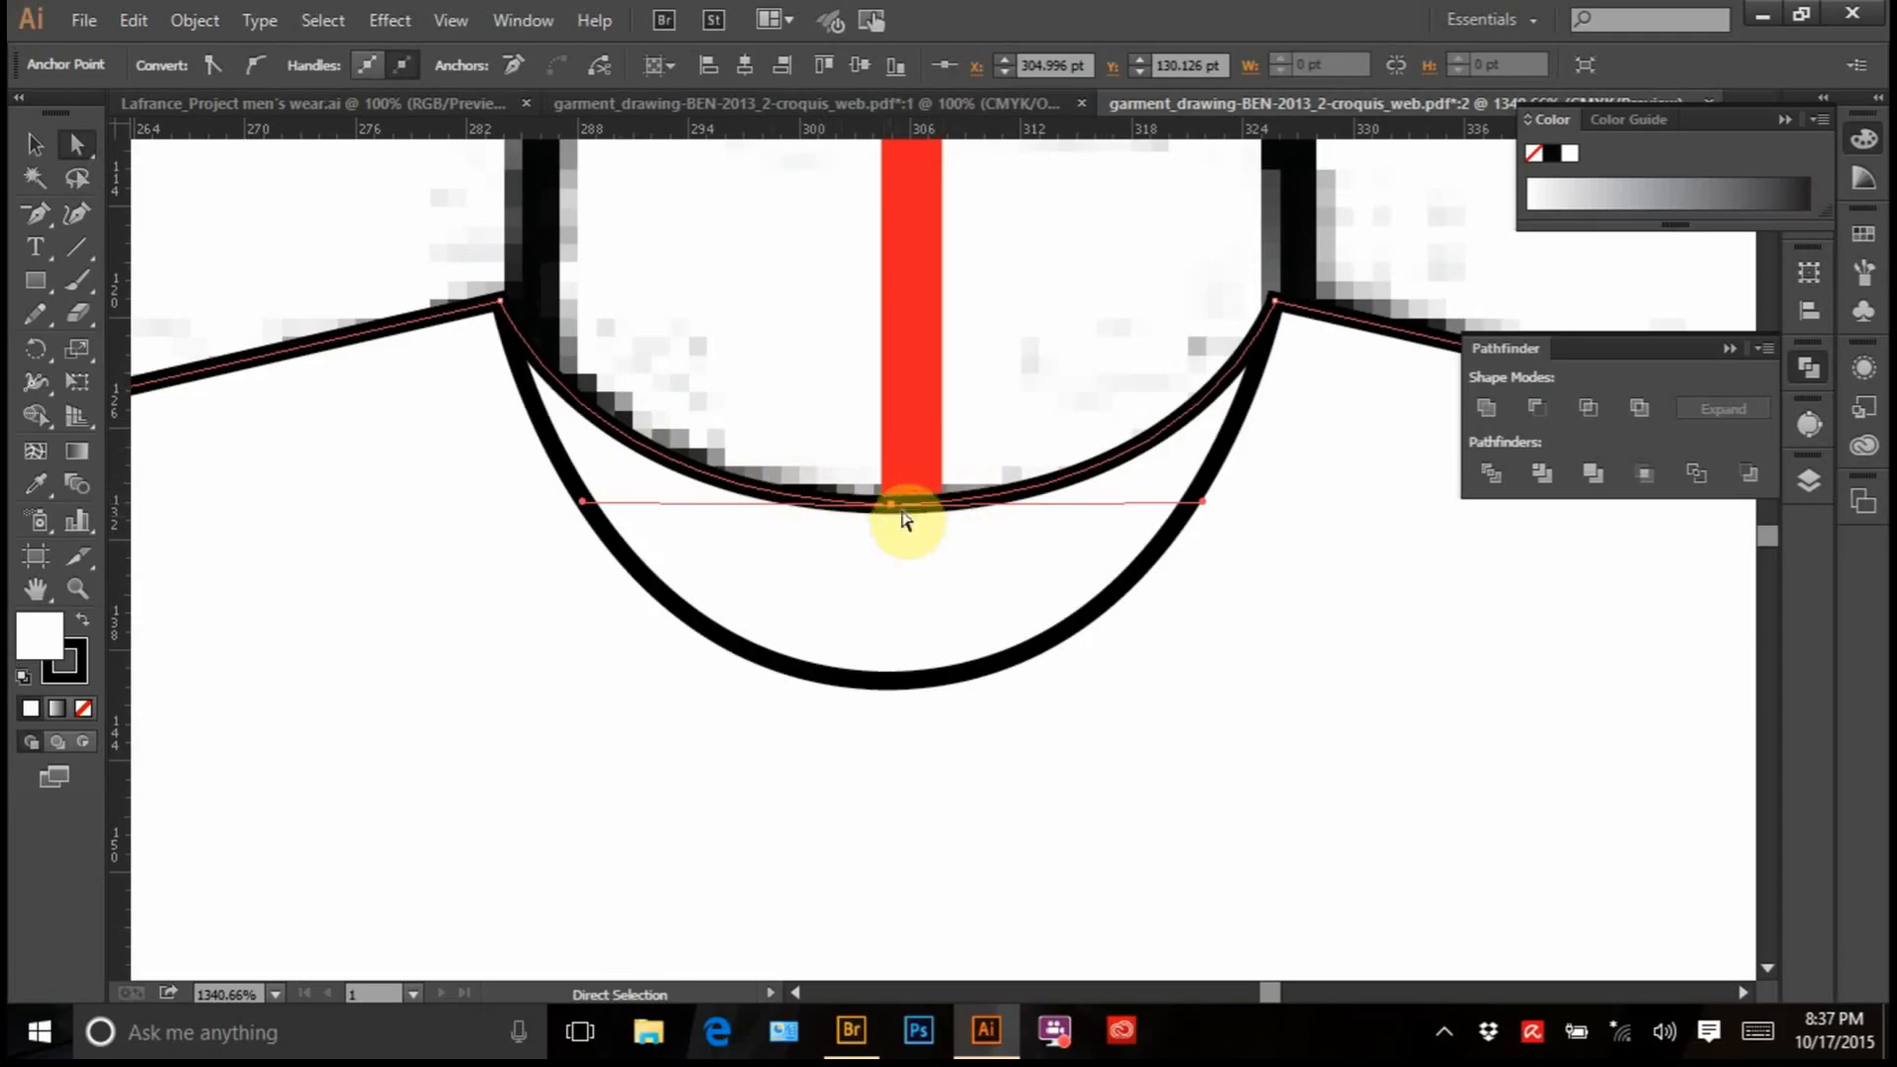
pyautogui.click(884, 541)
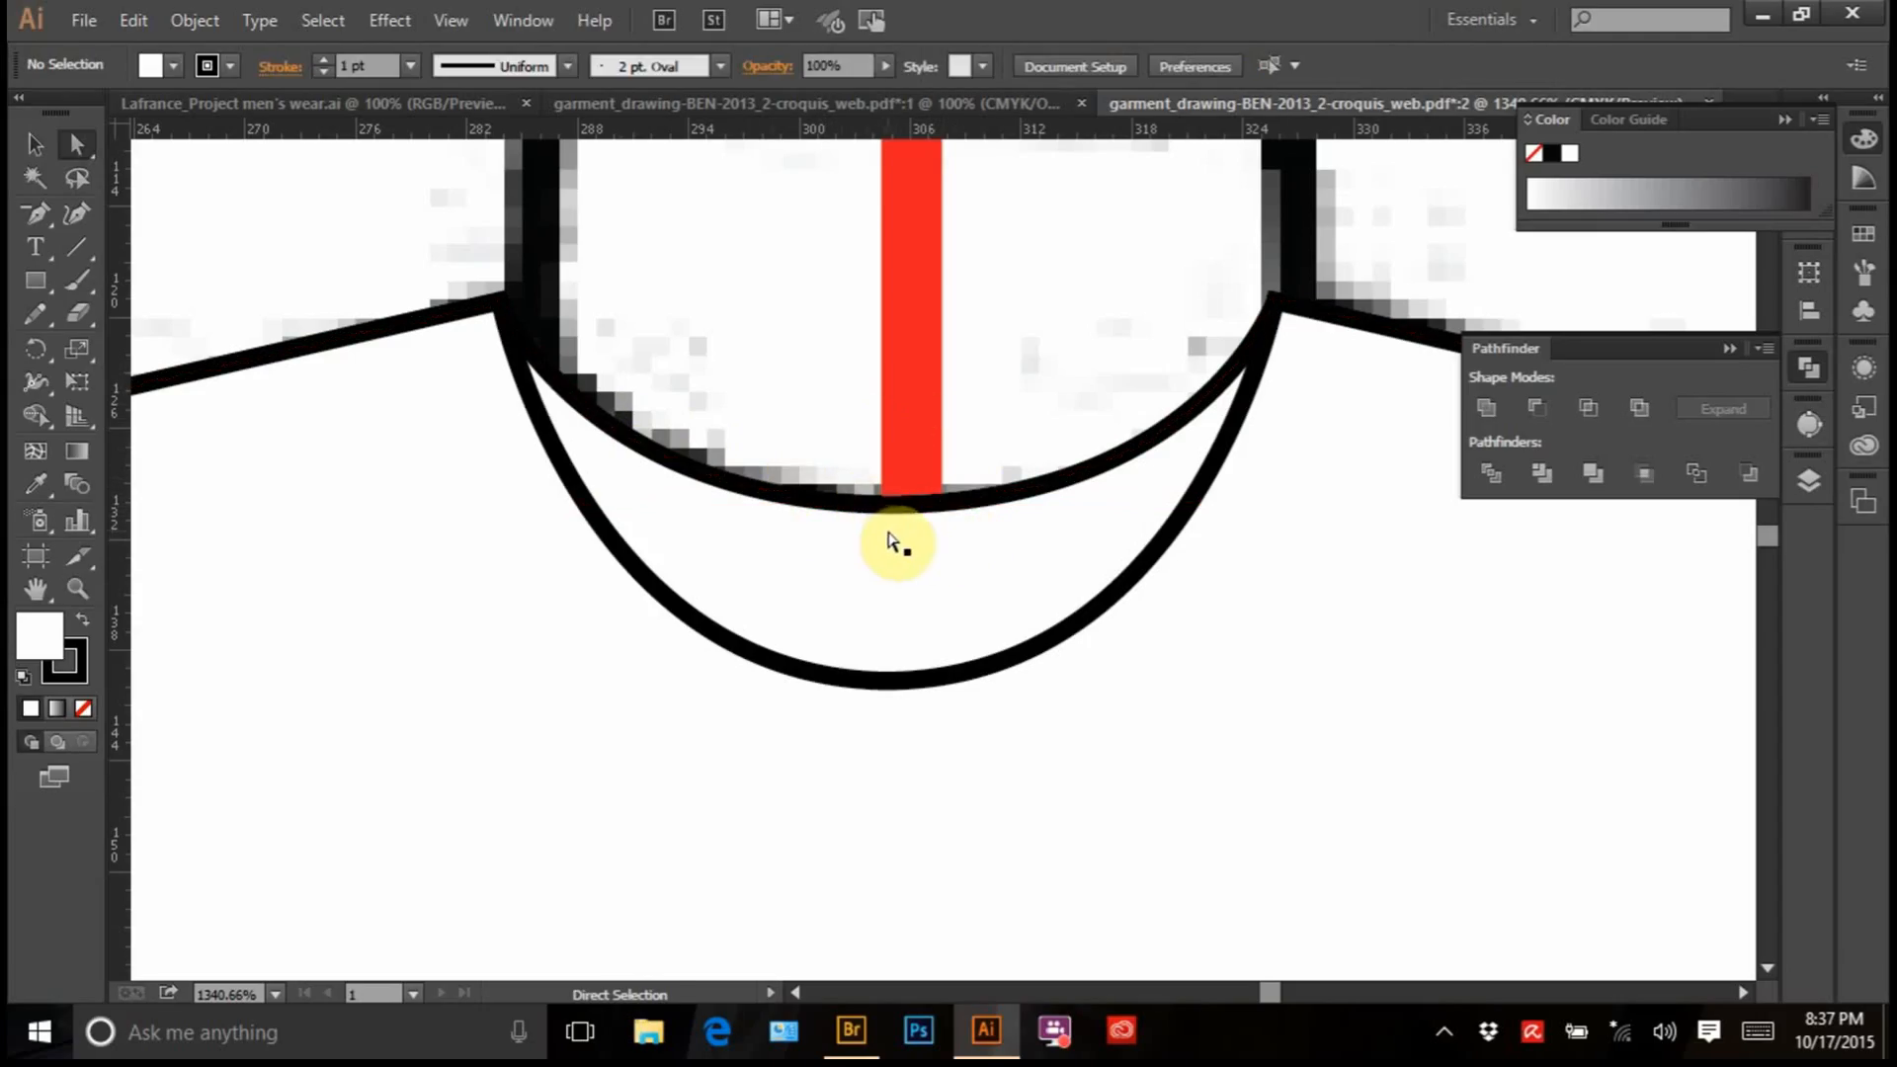
pyautogui.hotkey('ctrl', 'z')
pyautogui.hotkey('ctrl', 'z')
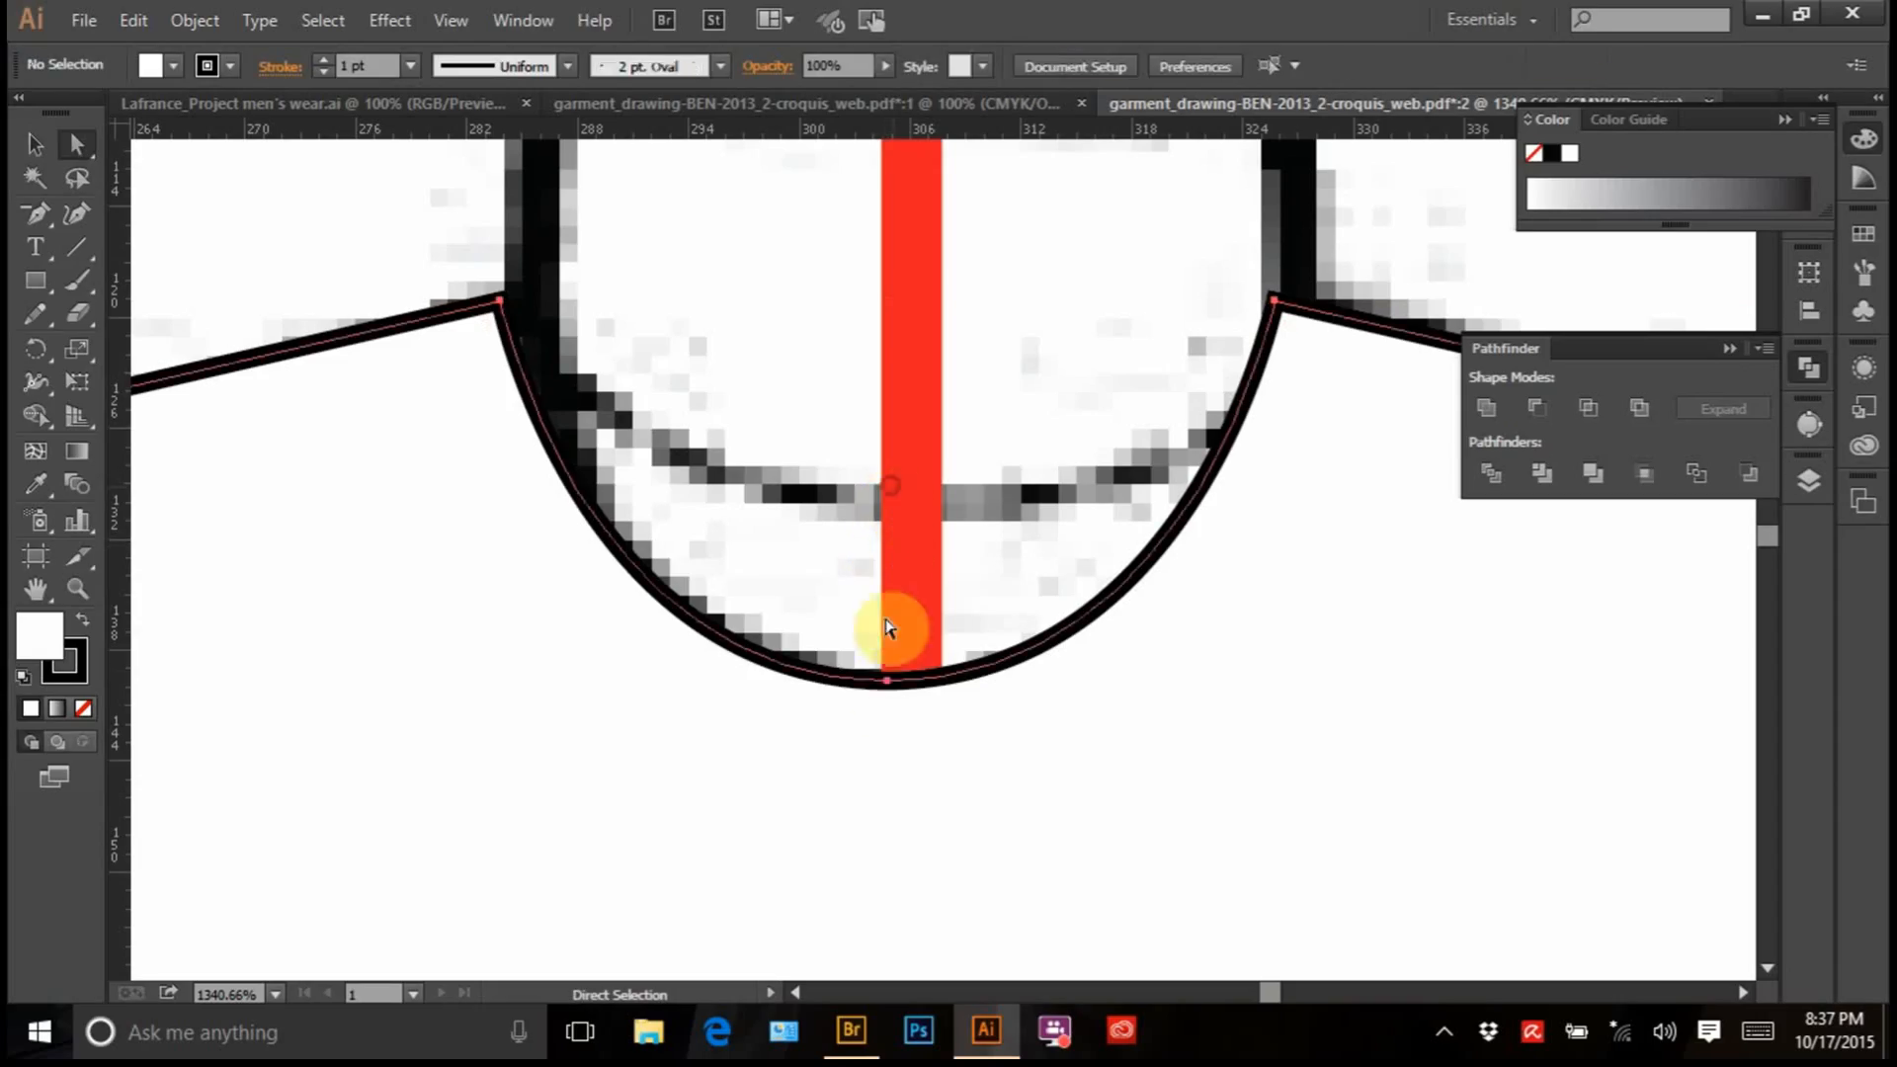
# Raise the centre neckline anchor of the back body copy to form a shallow back neckline above the front one
pyautogui.moveTo(837, 594); pyautogui.dragTo(988, 798)
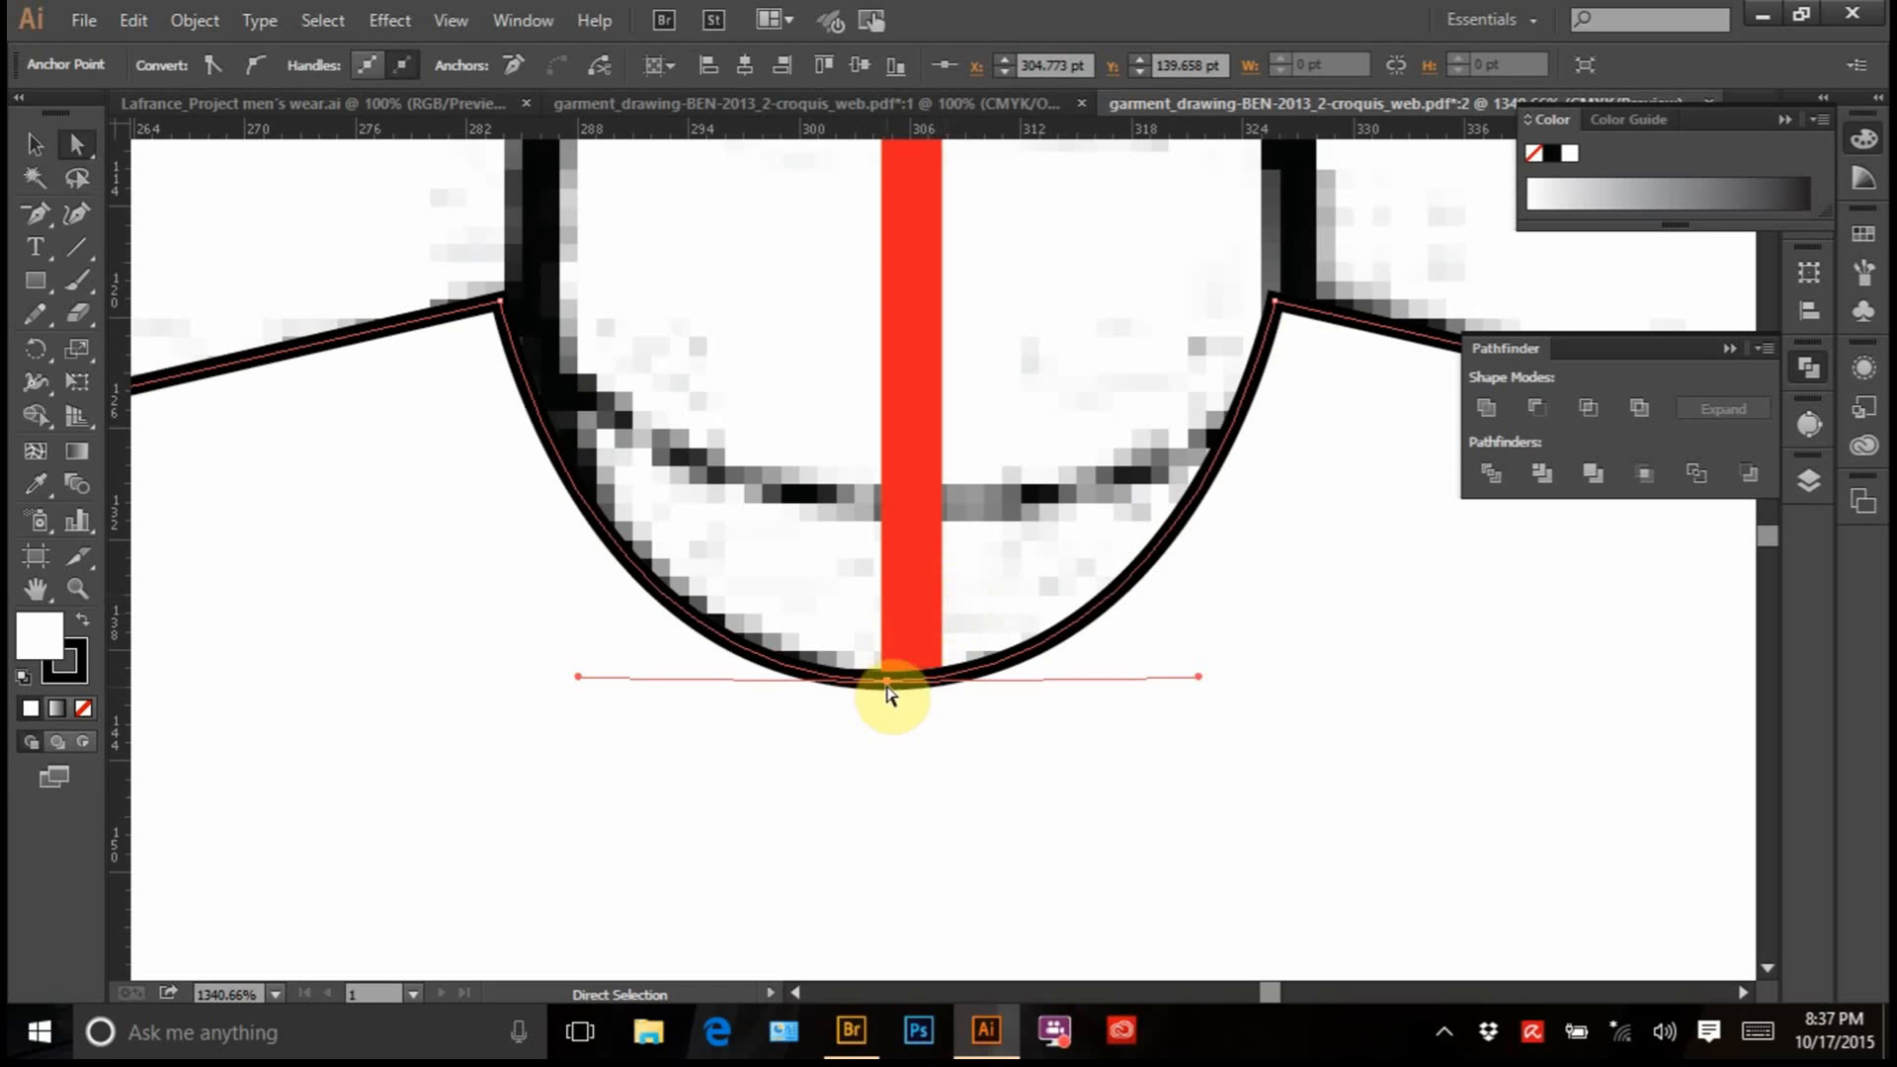
pyautogui.moveTo(886, 681); pyautogui.dragTo(886, 509)
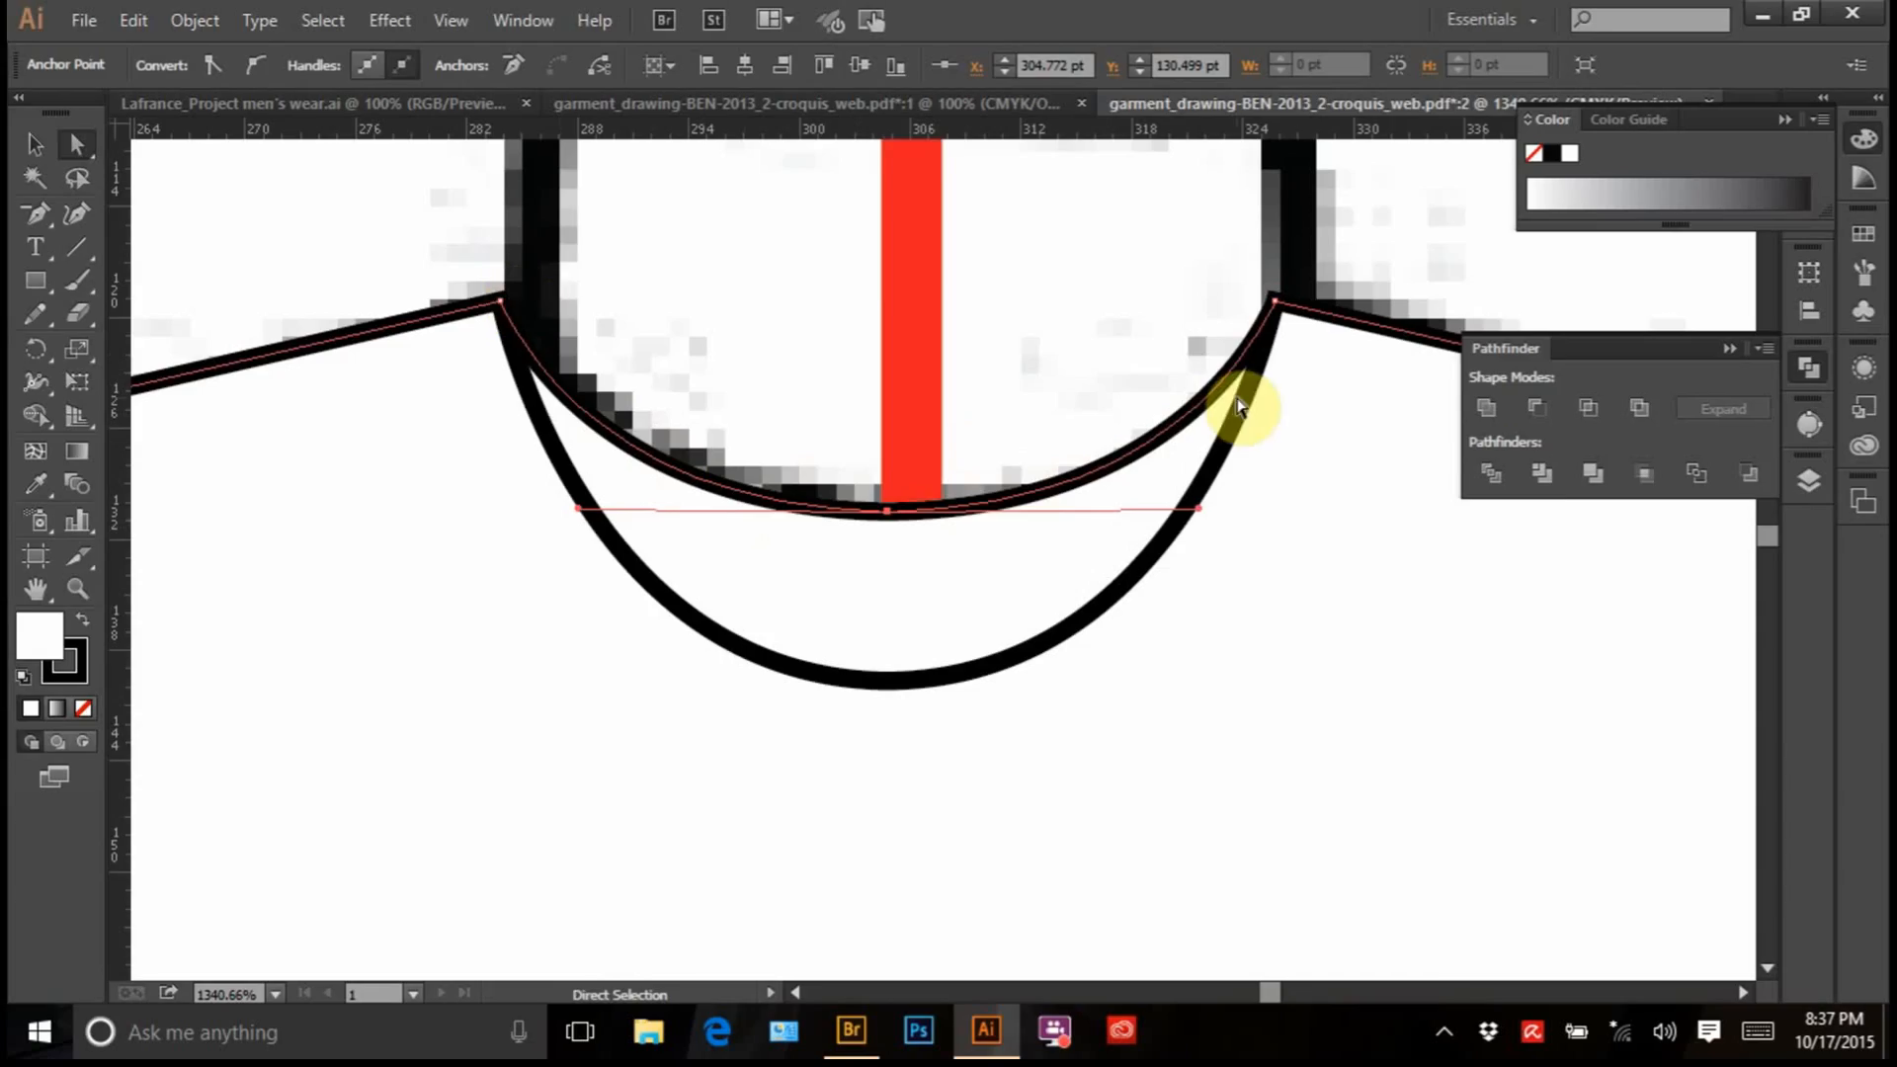
pyautogui.hotkey('ctrl', '-')
pyautogui.hotkey('ctrl', '-')
pyautogui.hotkey('ctrl', '-')
pyautogui.hotkey('ctrl', '-')
pyautogui.hotkey('ctrl', '-')
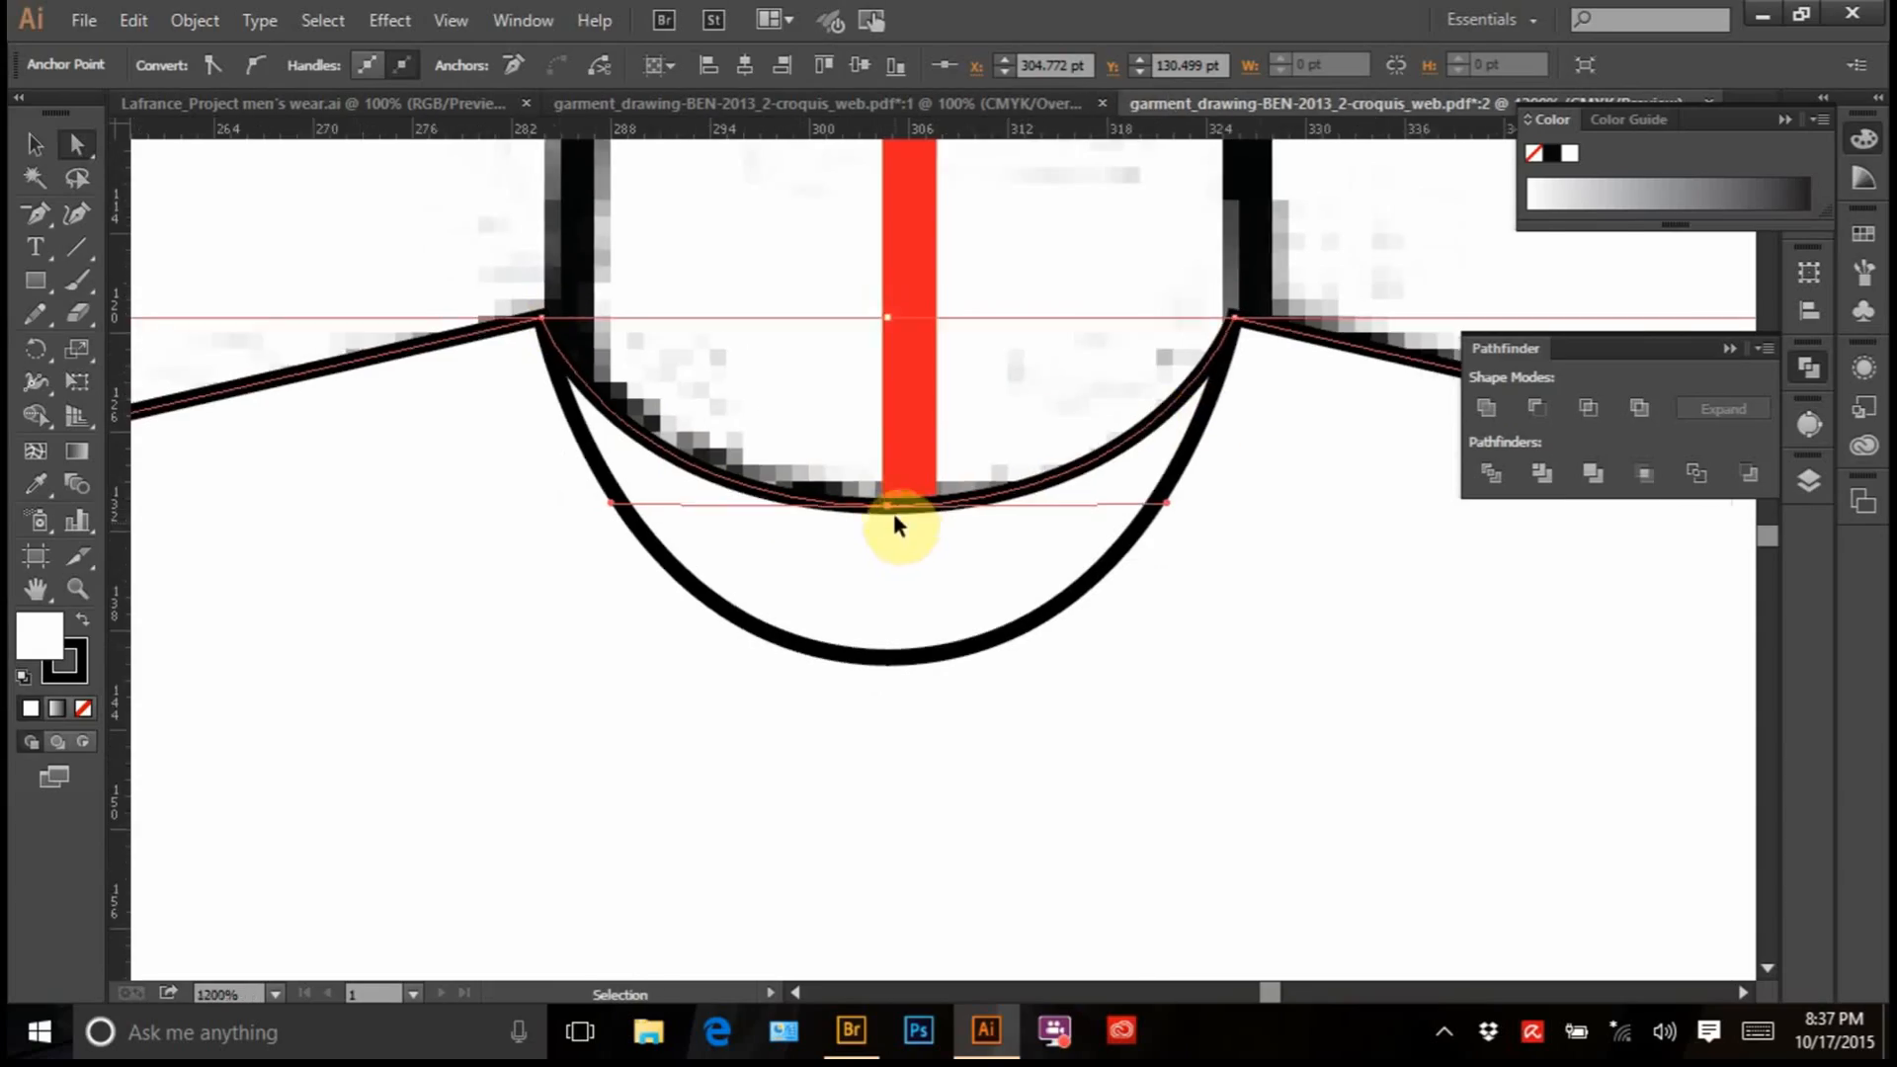
pyautogui.hotkey('ctrl', '-')
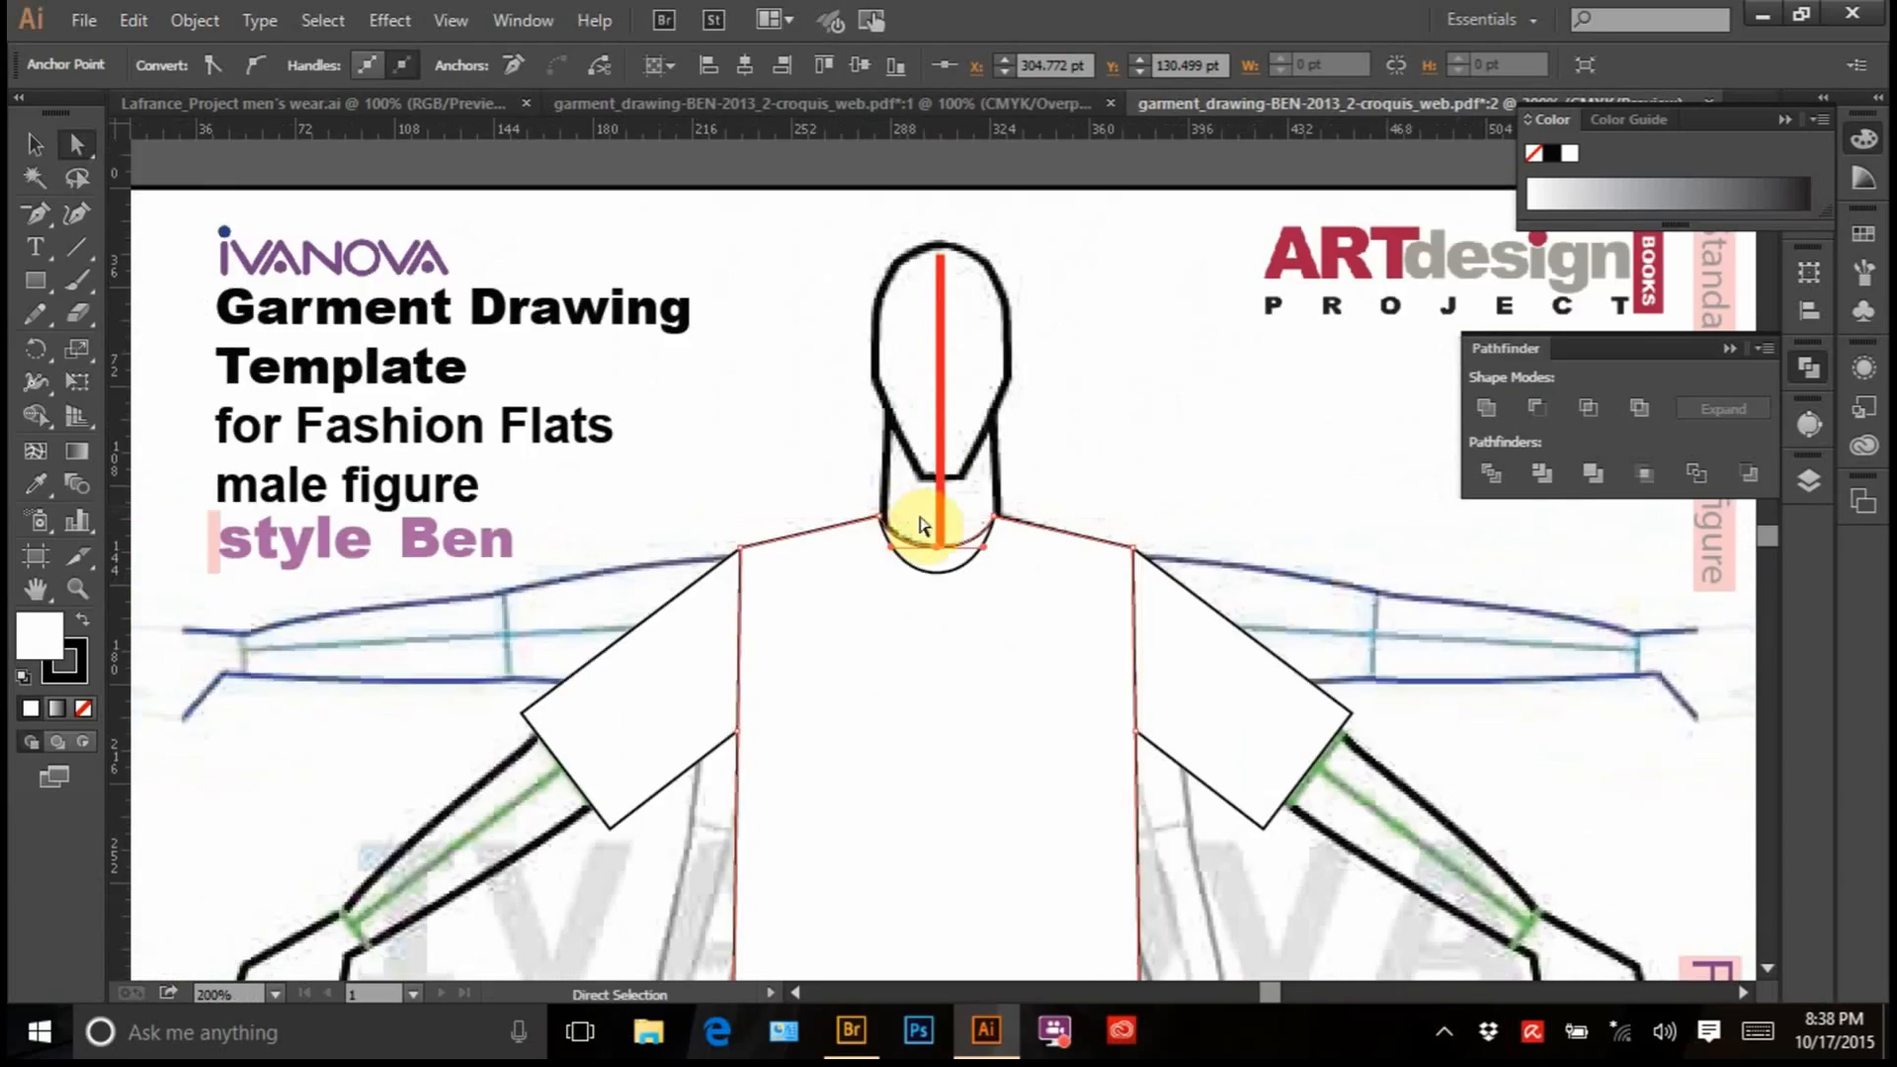
pyautogui.moveTo(936, 552); pyautogui.dragTo(933, 536)
pyautogui.click(917, 388)
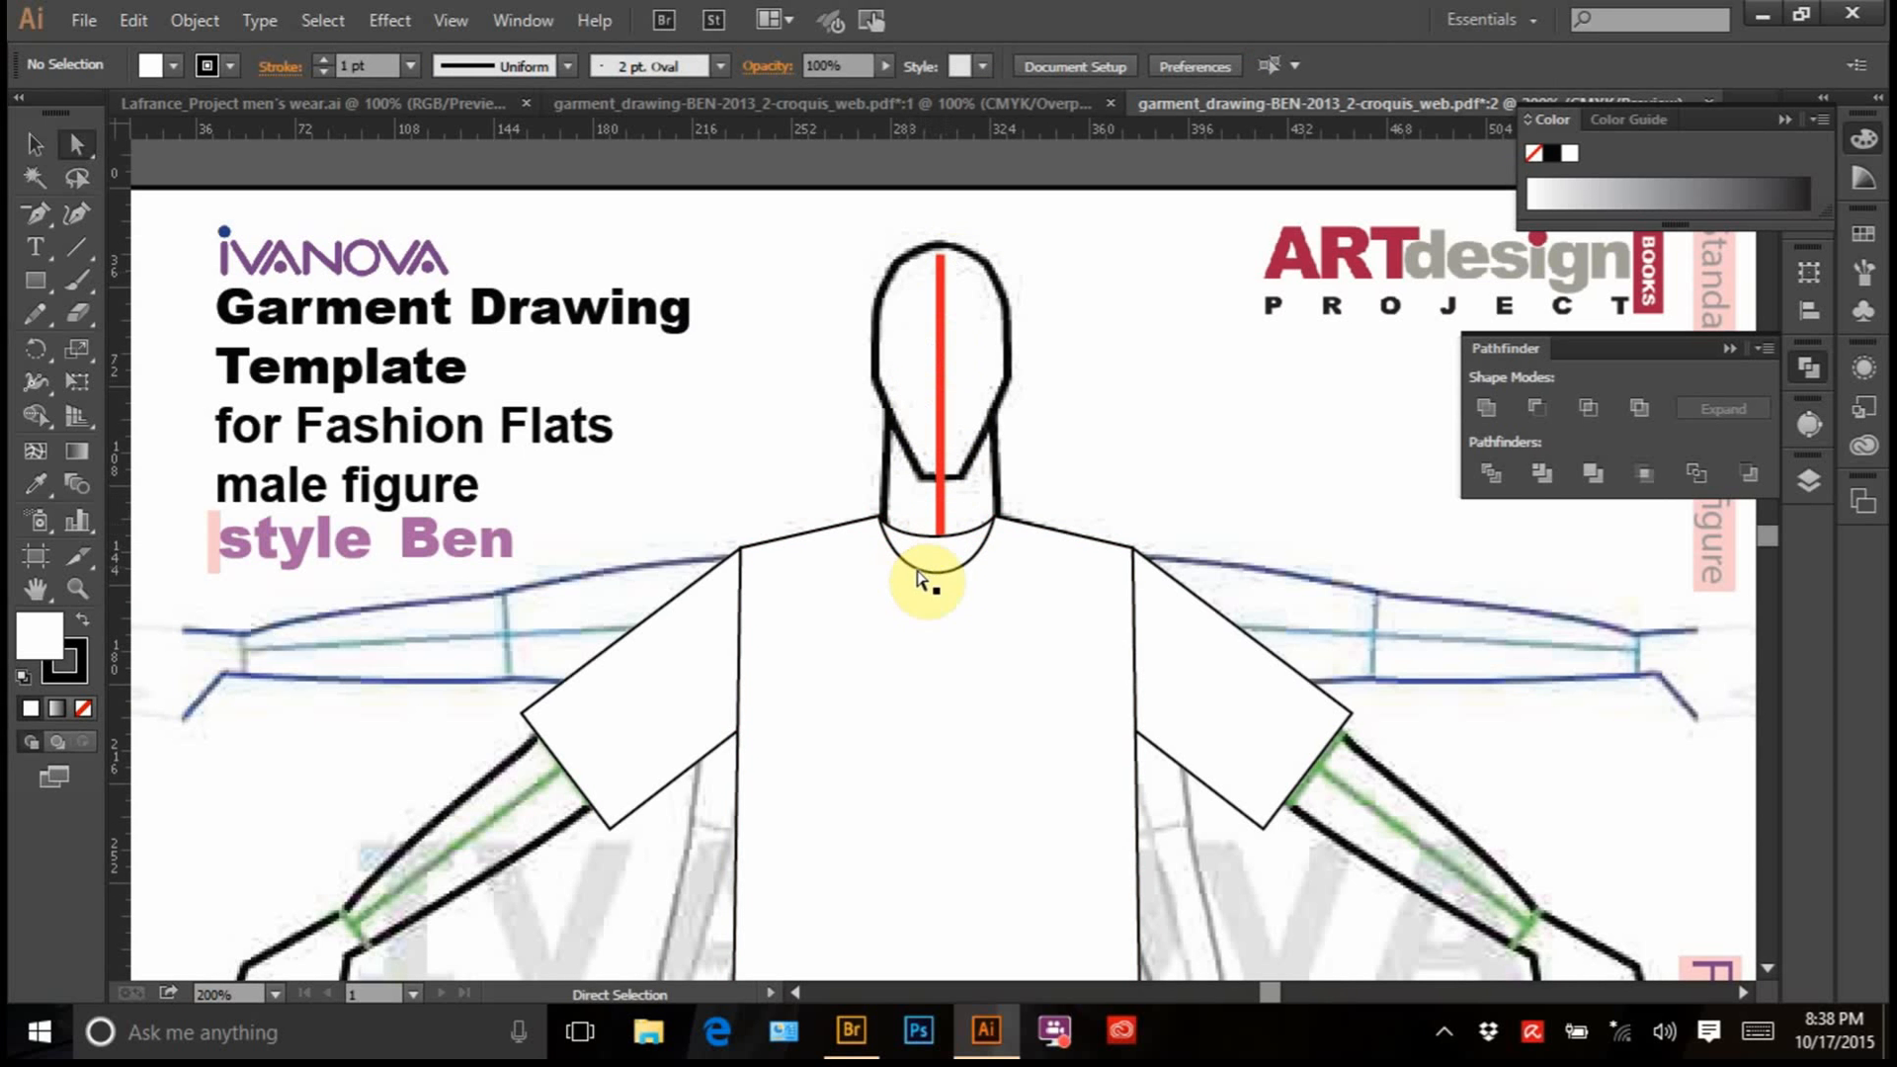
# Unlock all locked artwork and clear the selection
pyautogui.hotkey('ctrl', '-')
pyautogui.hotkey('ctrl', '-')
pyautogui.moveTo(874, 700); pyautogui.dragTo(838, 531)
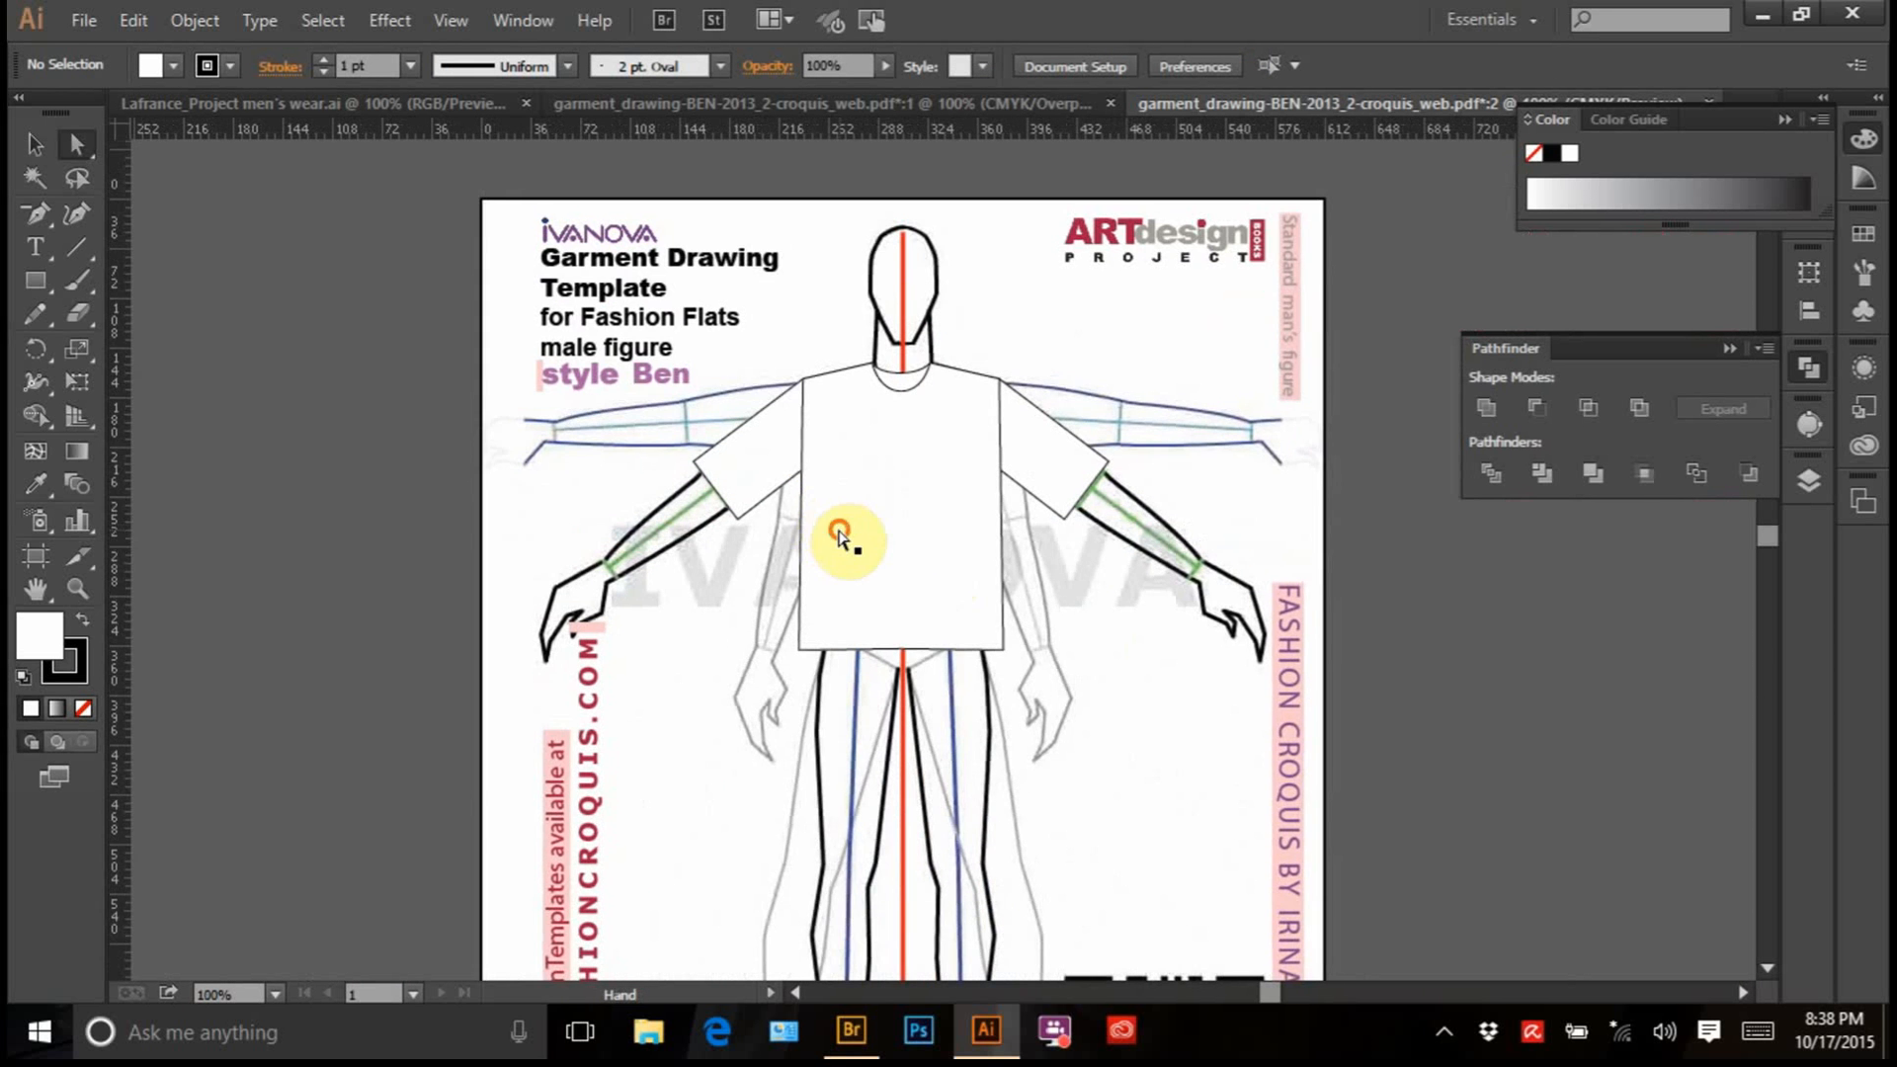
pyautogui.click(906, 390)
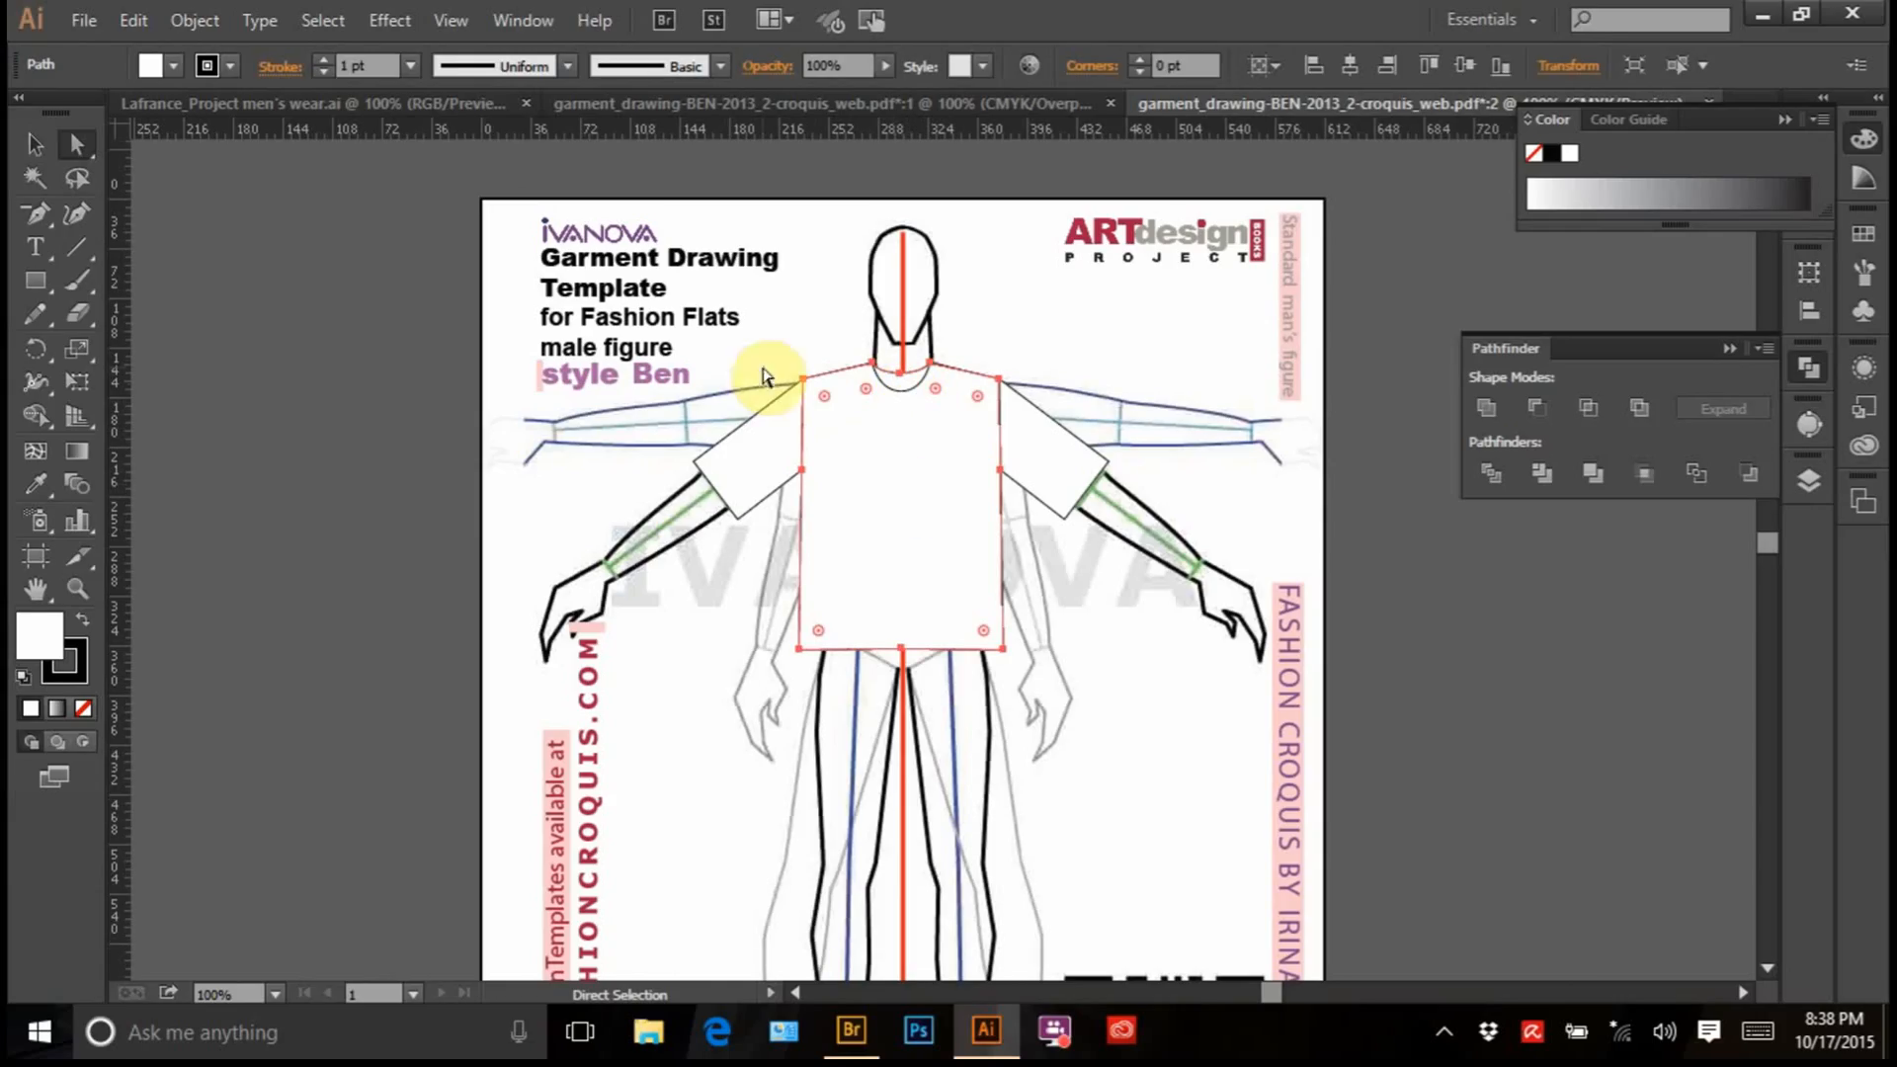
pyautogui.click(202, 21)
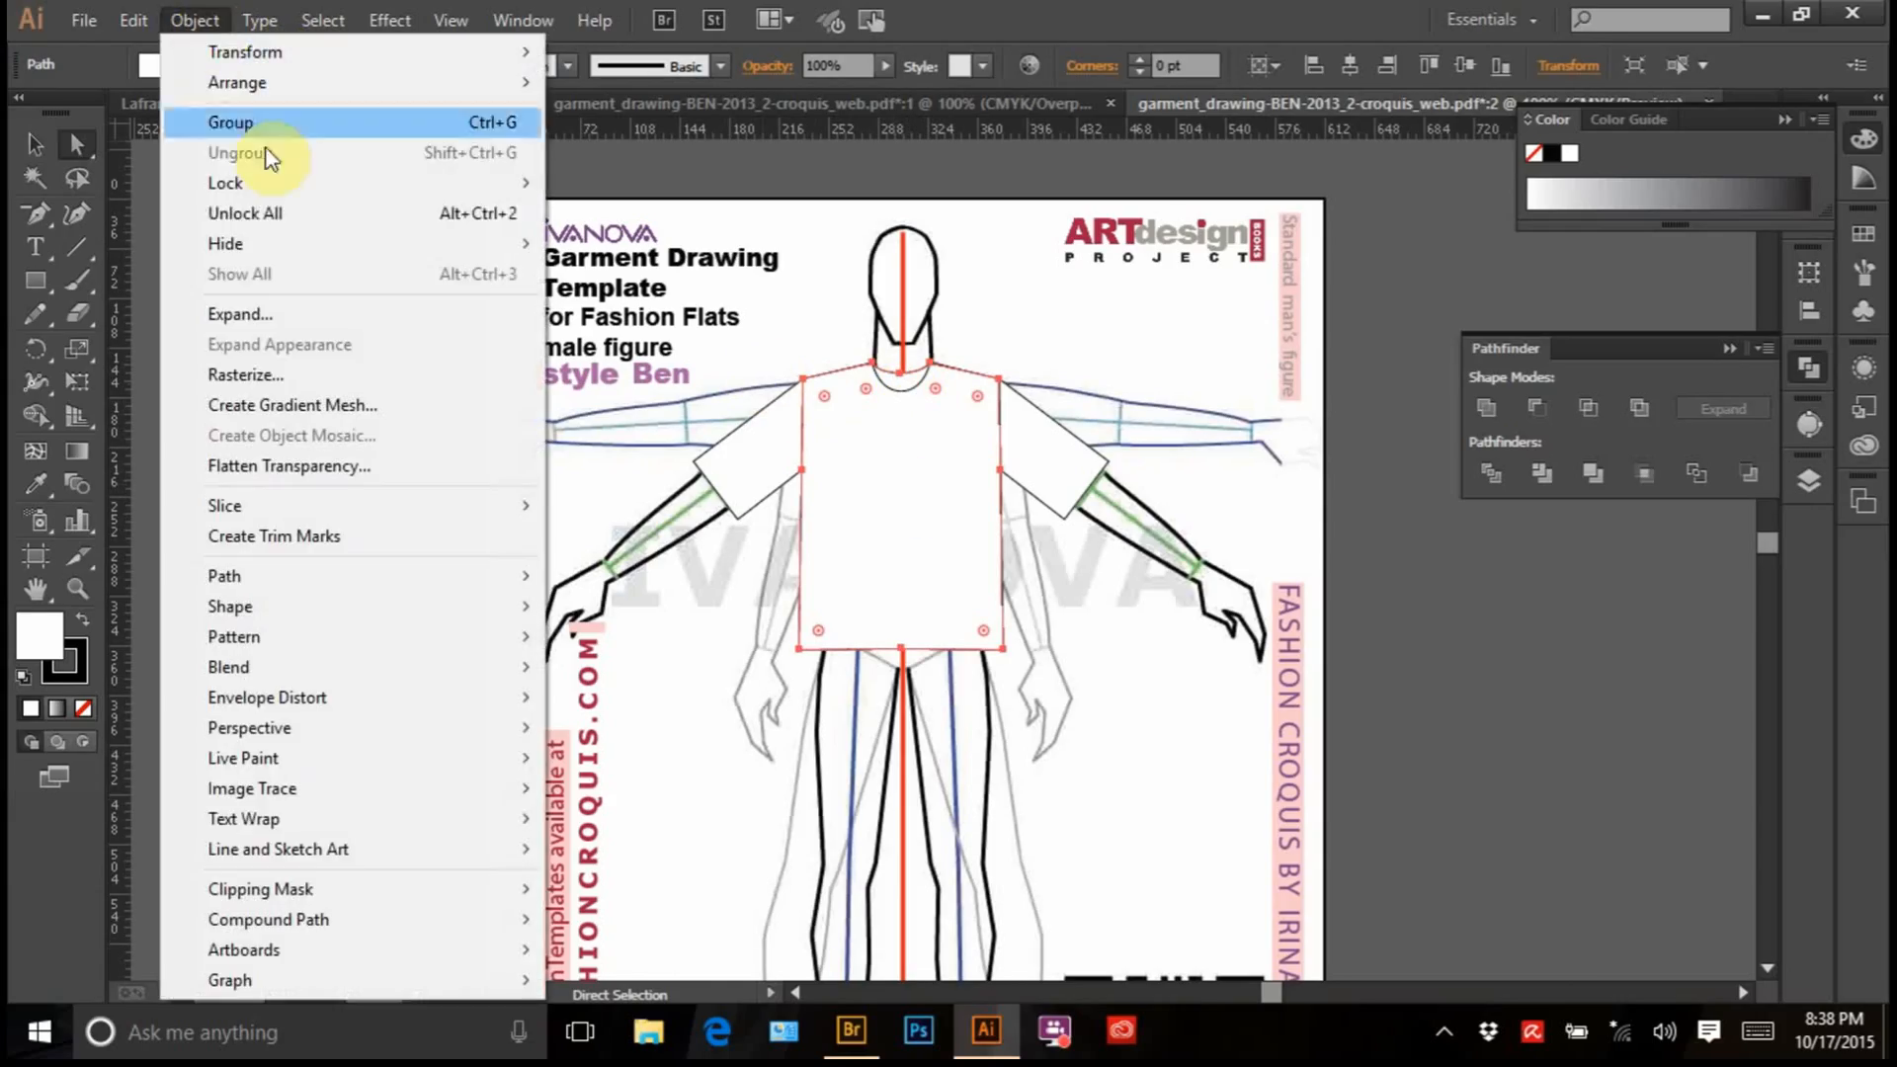
pyautogui.click(315, 215)
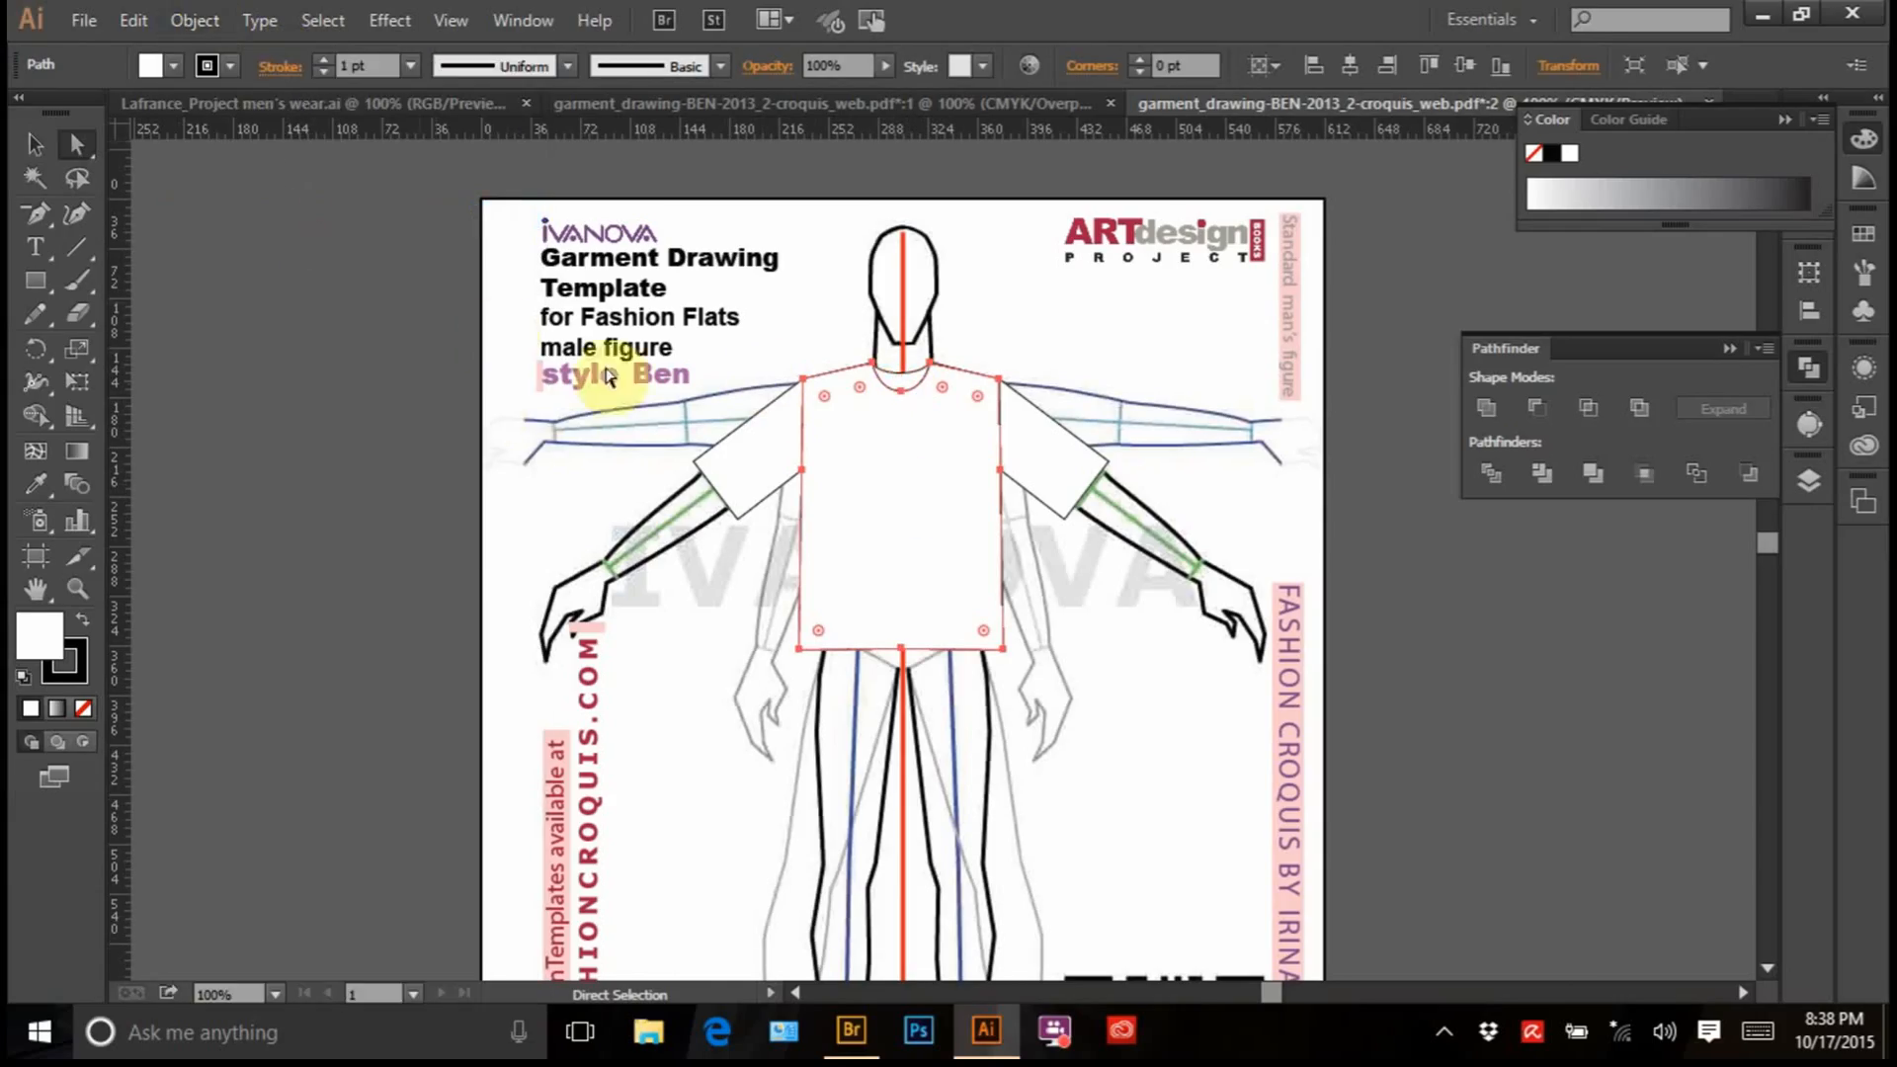
pyautogui.click(395, 542)
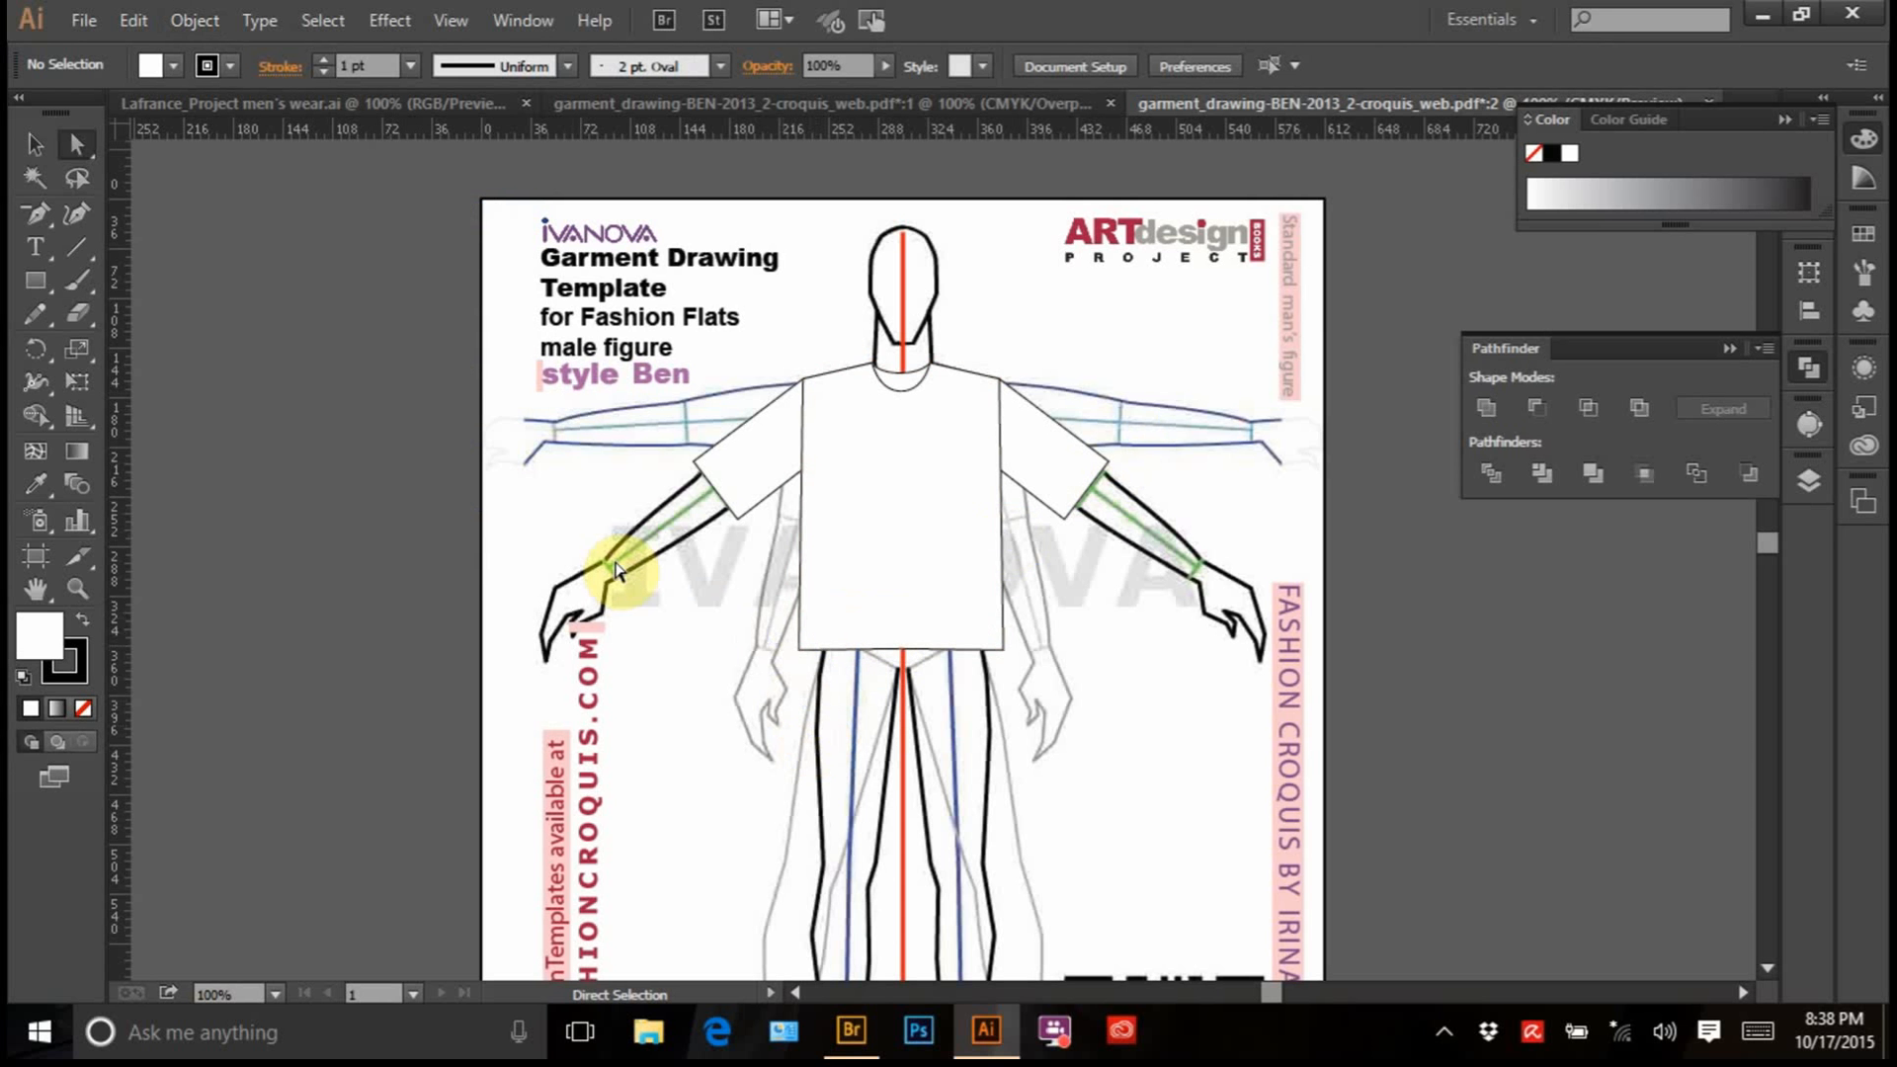
# Select all the T-shirt pieces together to check that they are unlocked, and clear the selection
pyautogui.click(35, 143)
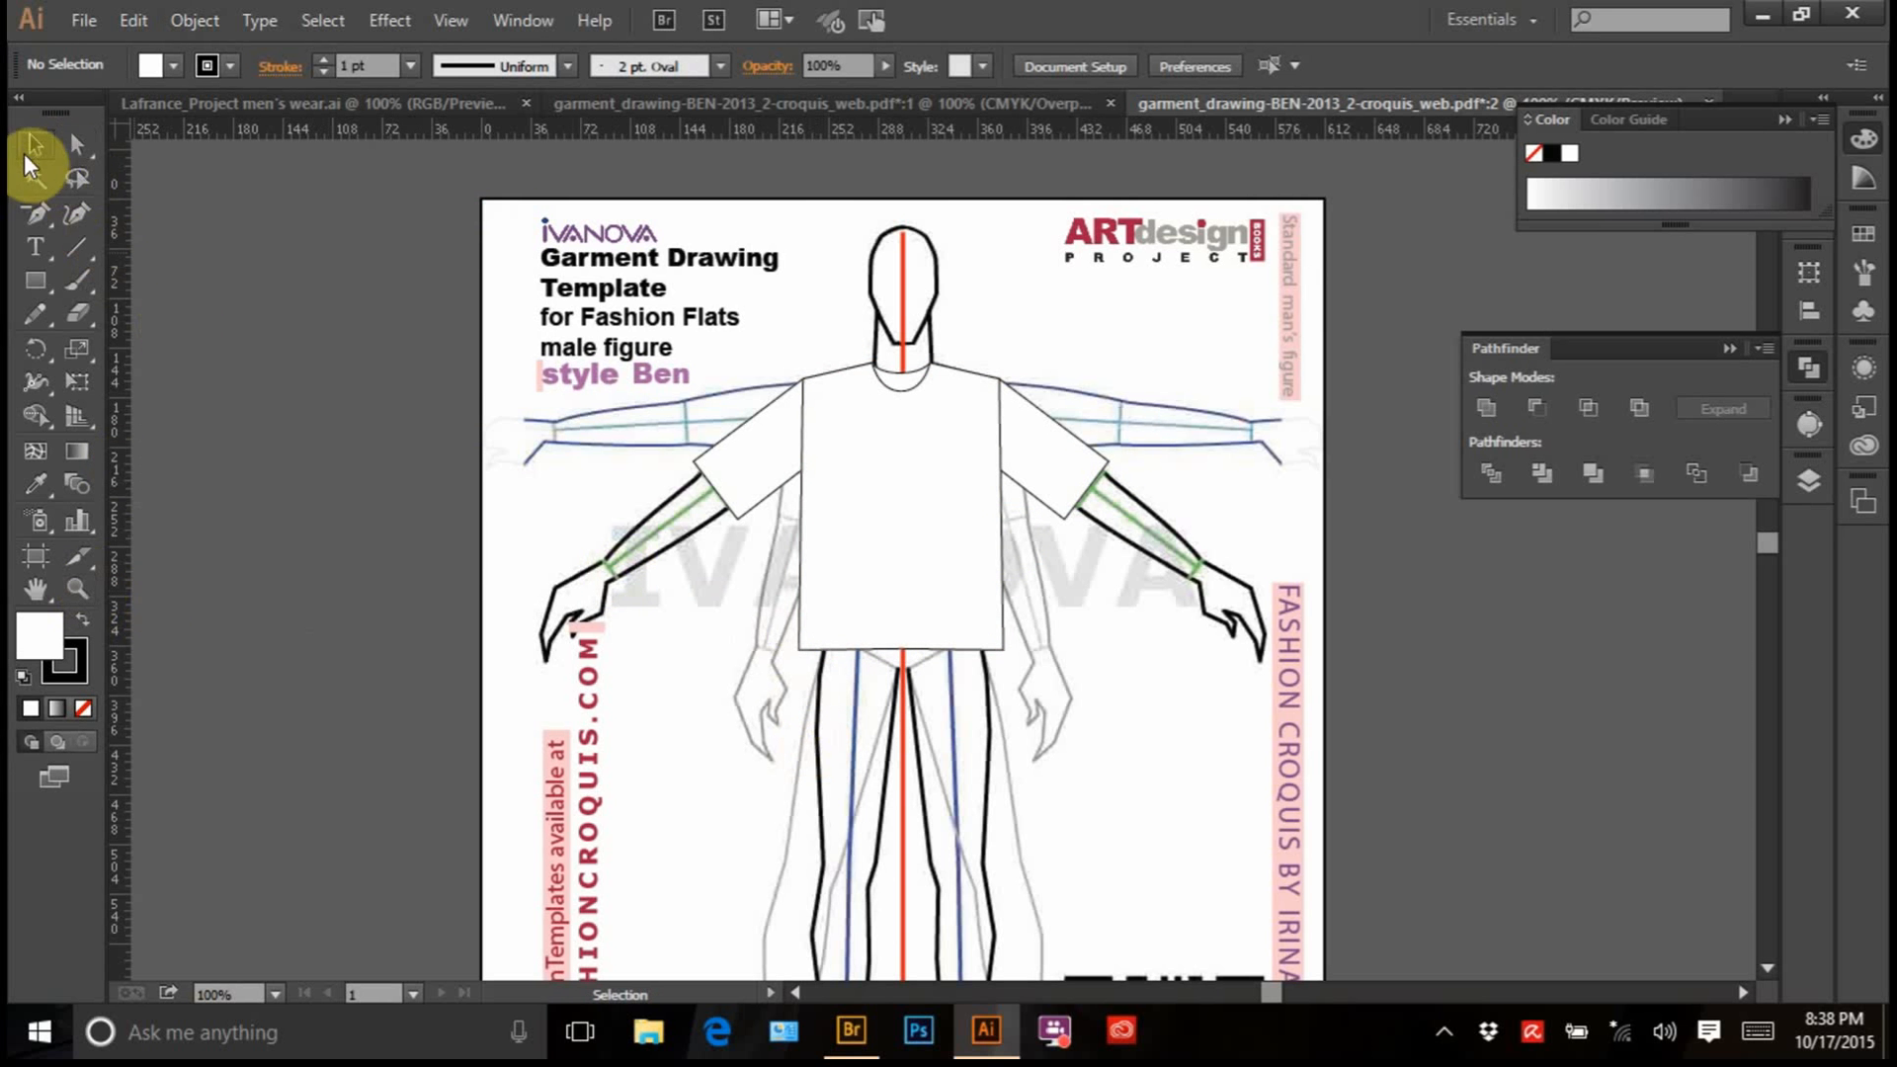
pyautogui.moveTo(684, 350); pyautogui.dragTo(1023, 571)
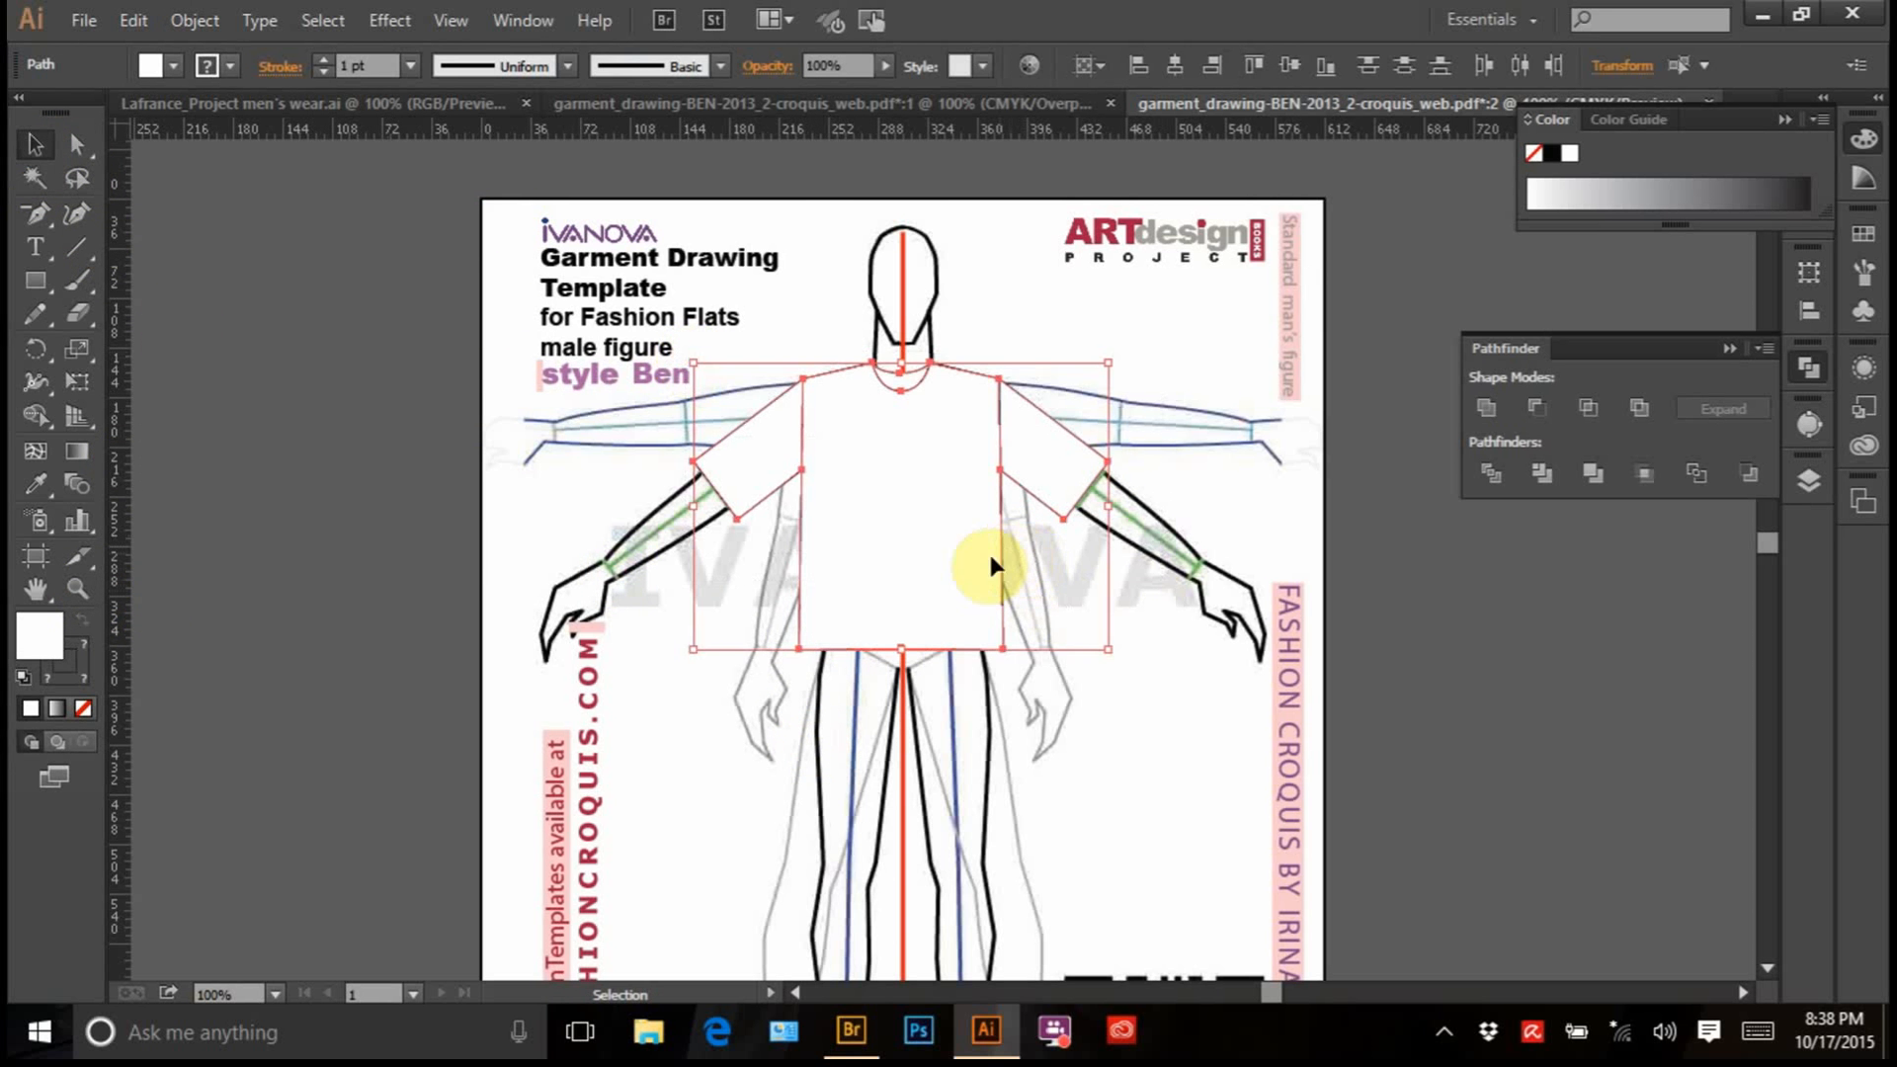
pyautogui.click(604, 838)
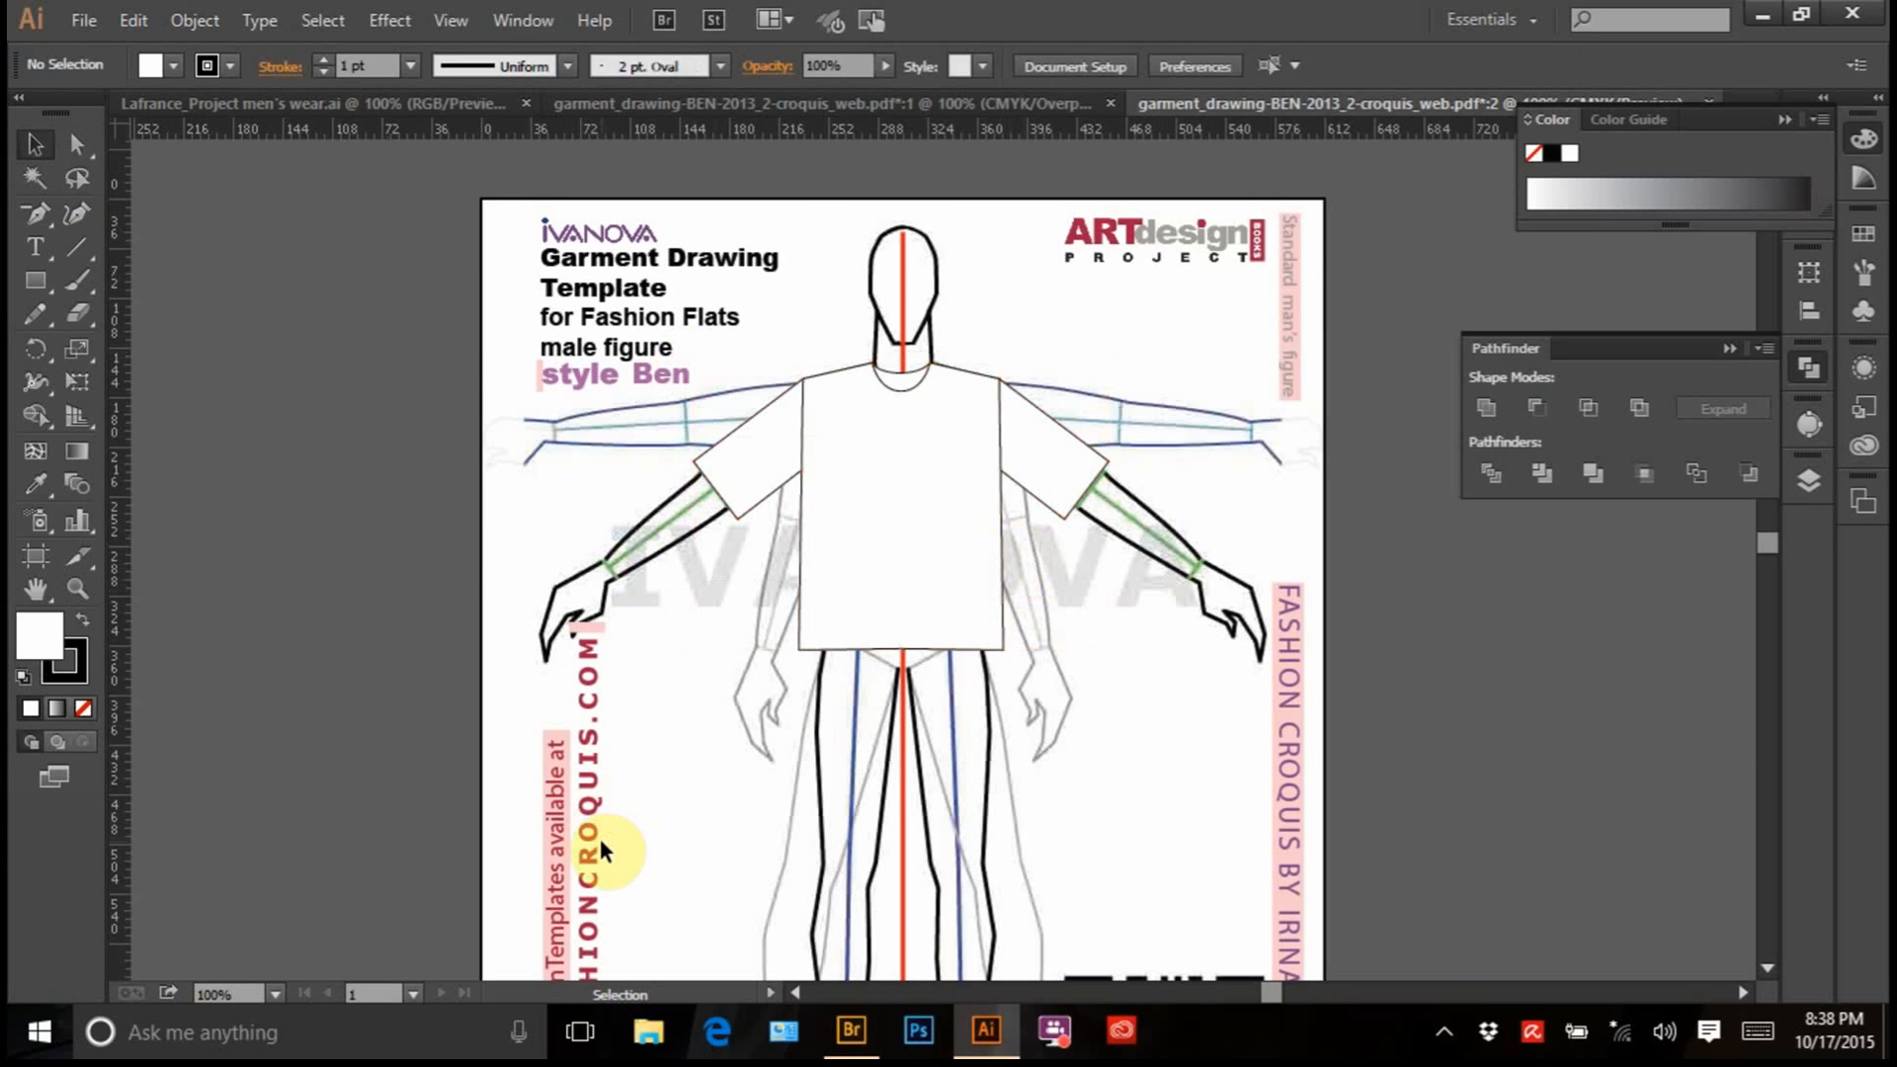
pyautogui.click(79, 593)
pyautogui.moveTo(692, 344); pyautogui.dragTo(1116, 704)
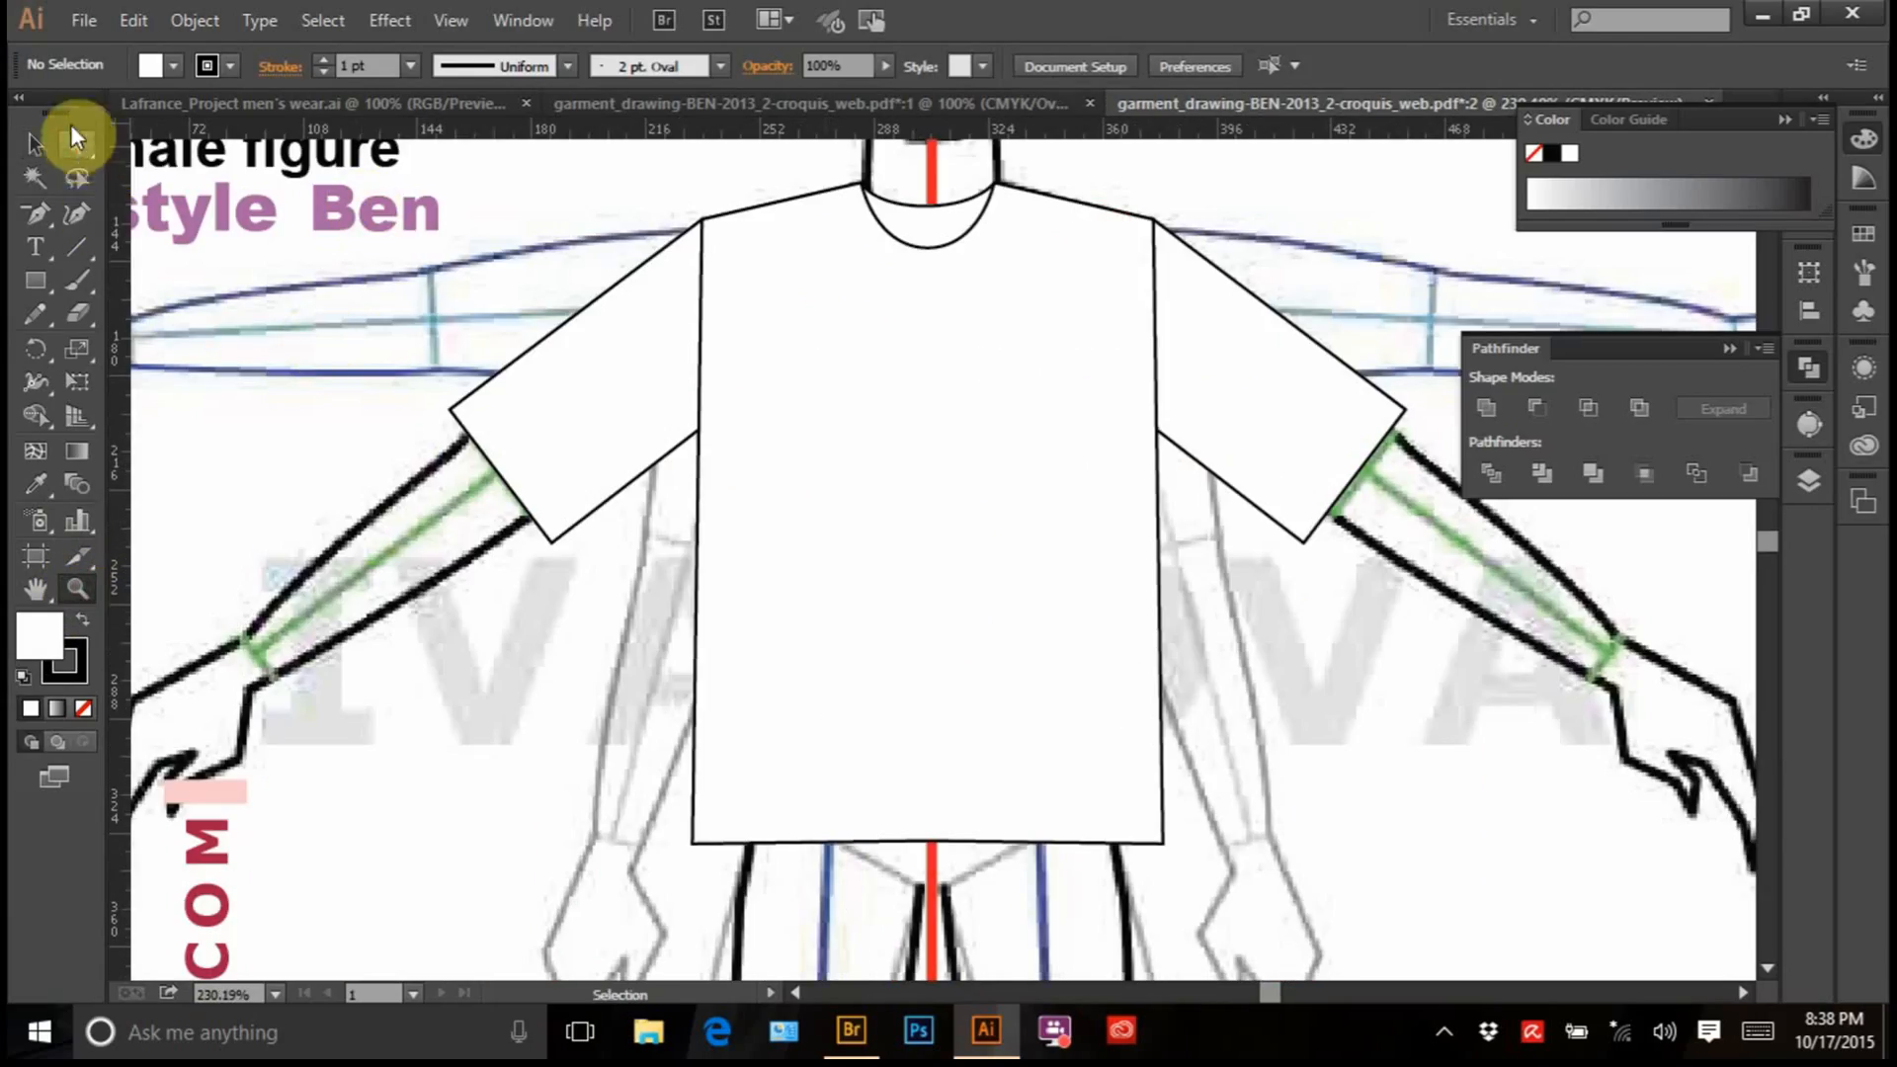
pyautogui.click(77, 149)
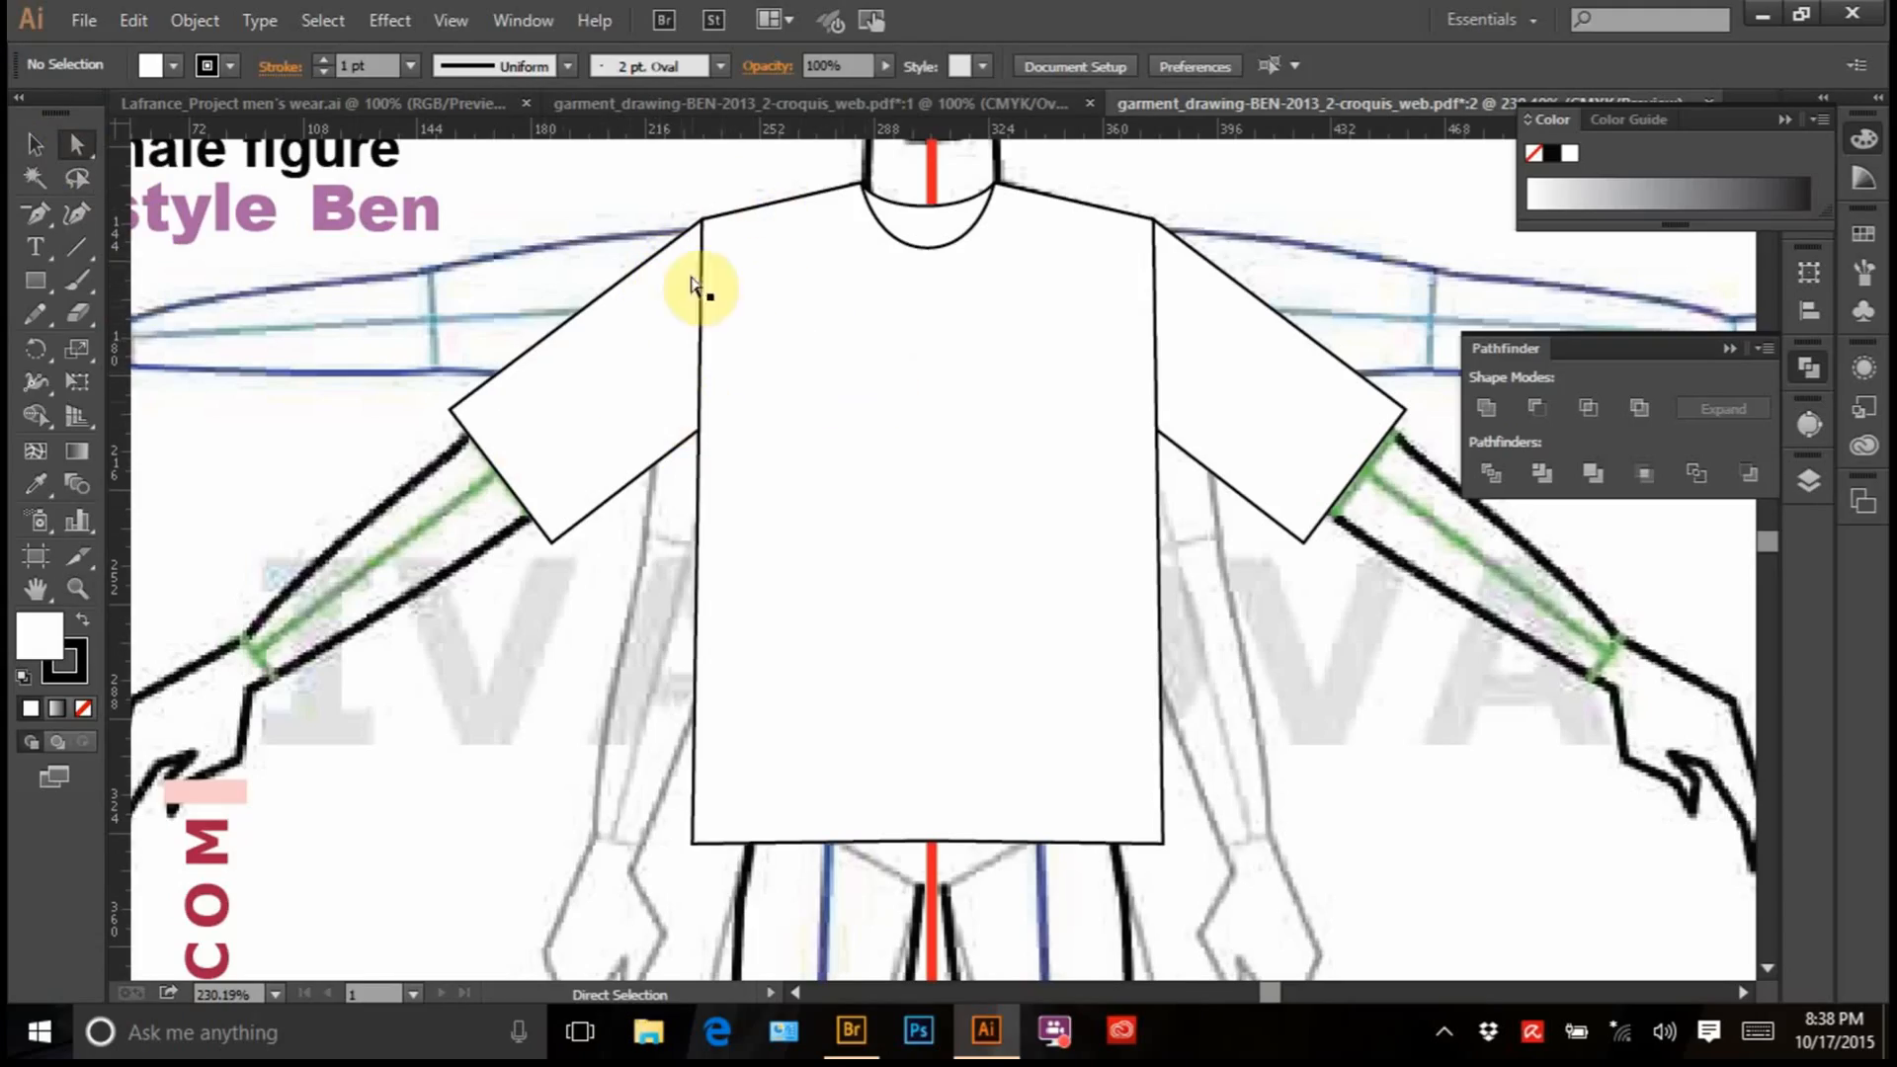
pyautogui.click(647, 370)
pyautogui.click(812, 362)
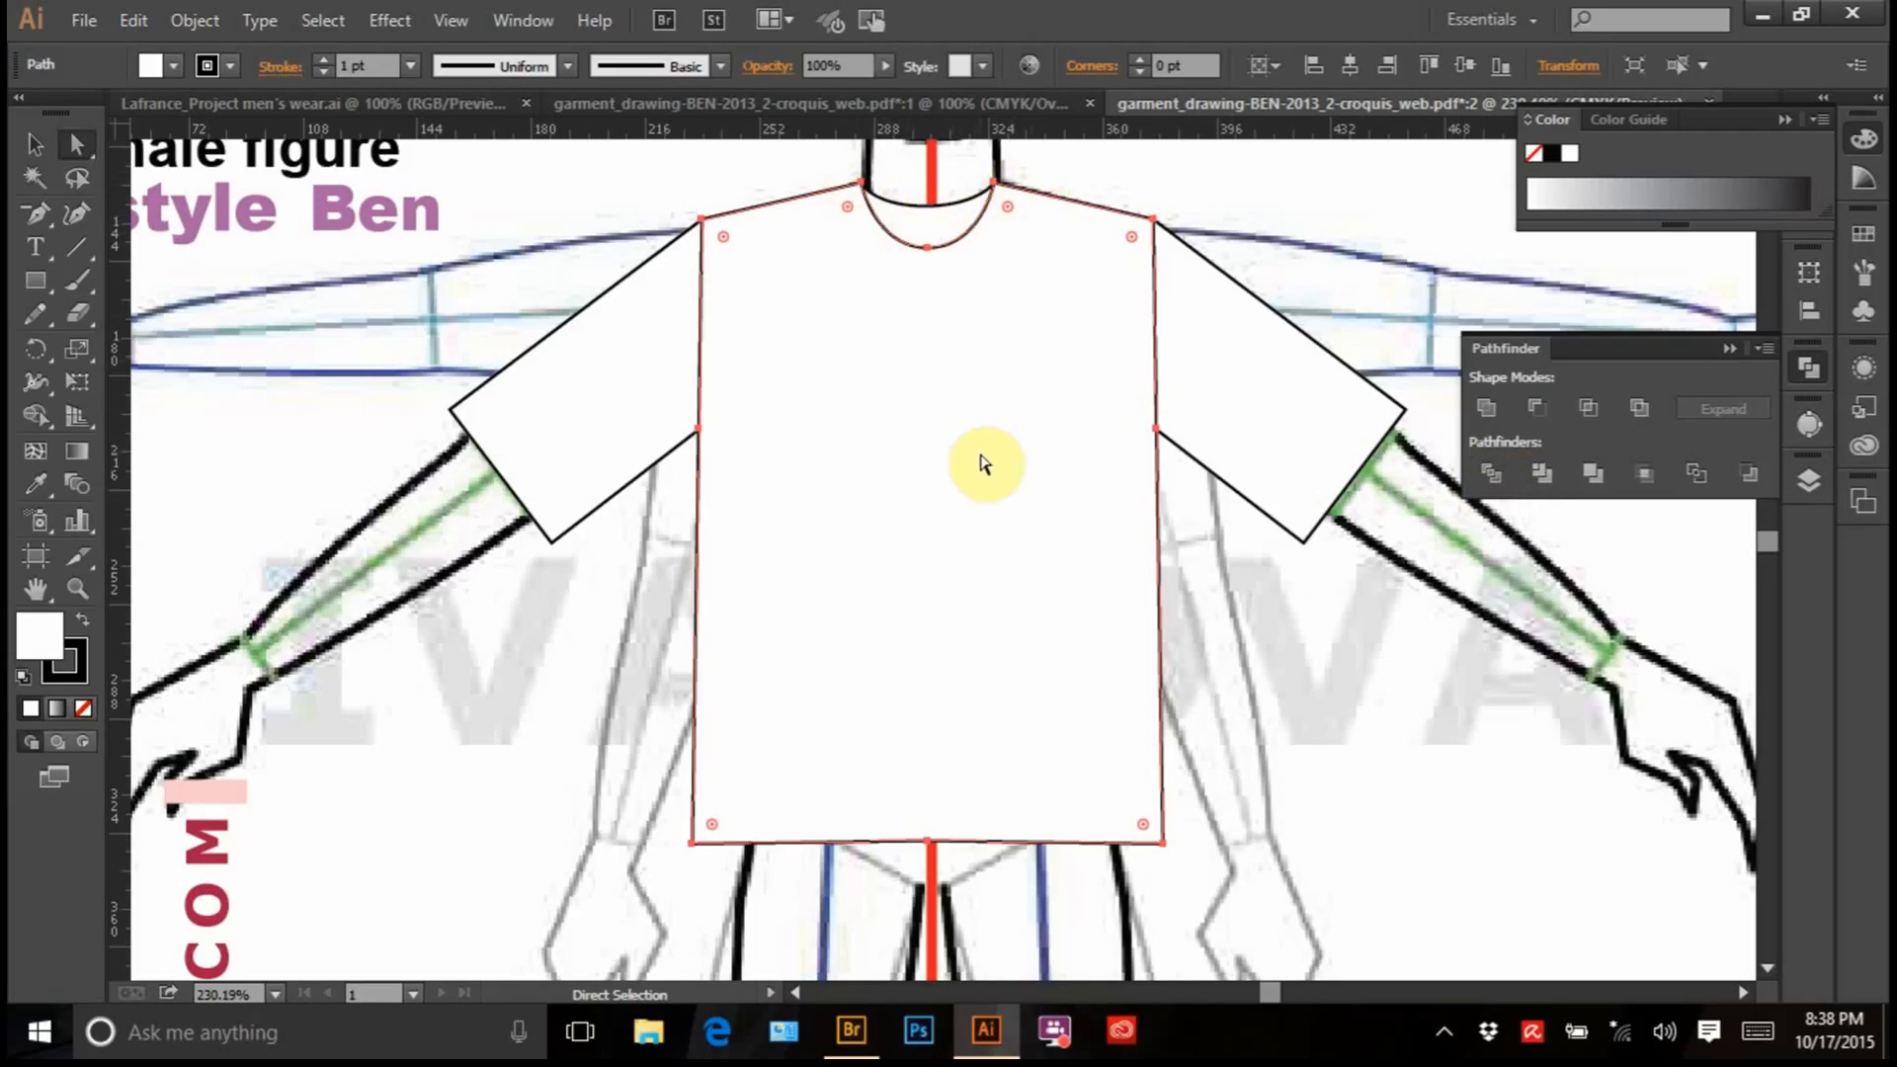
pyautogui.click(36, 144)
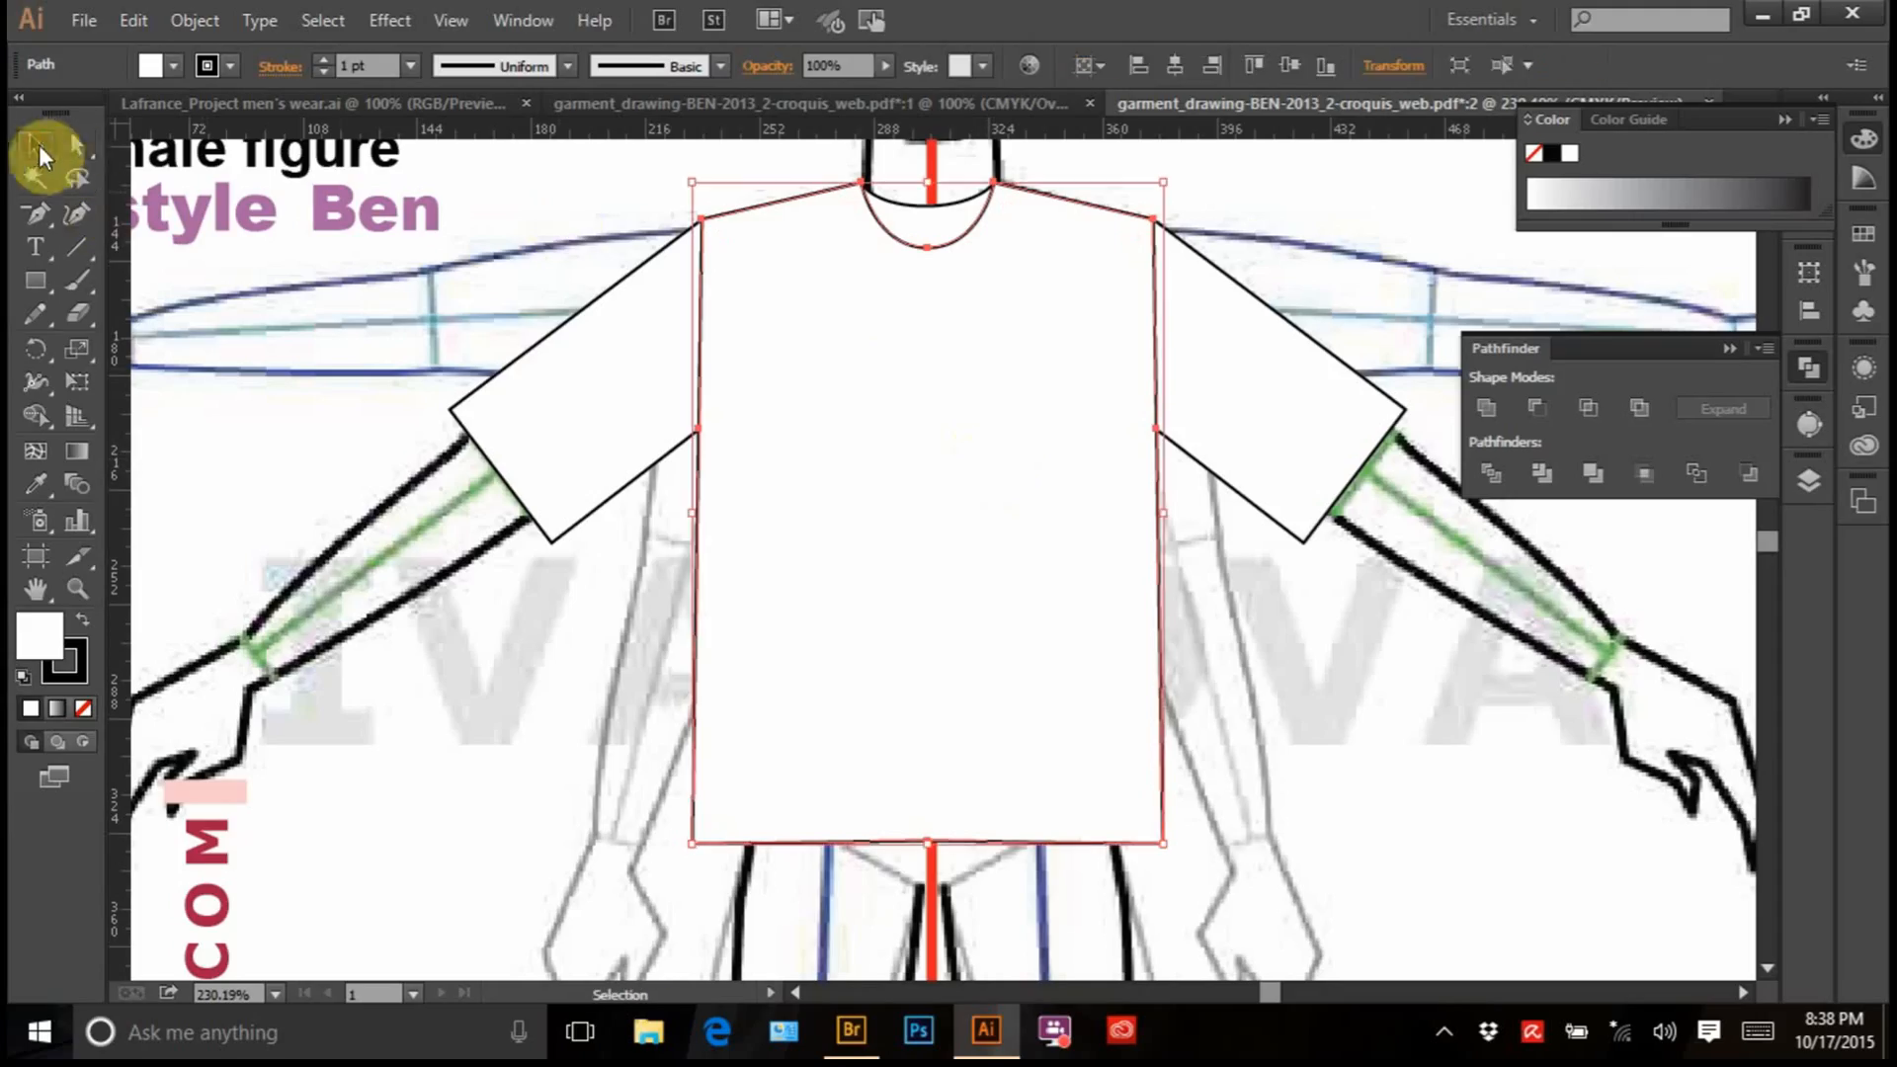
pyautogui.click(563, 210)
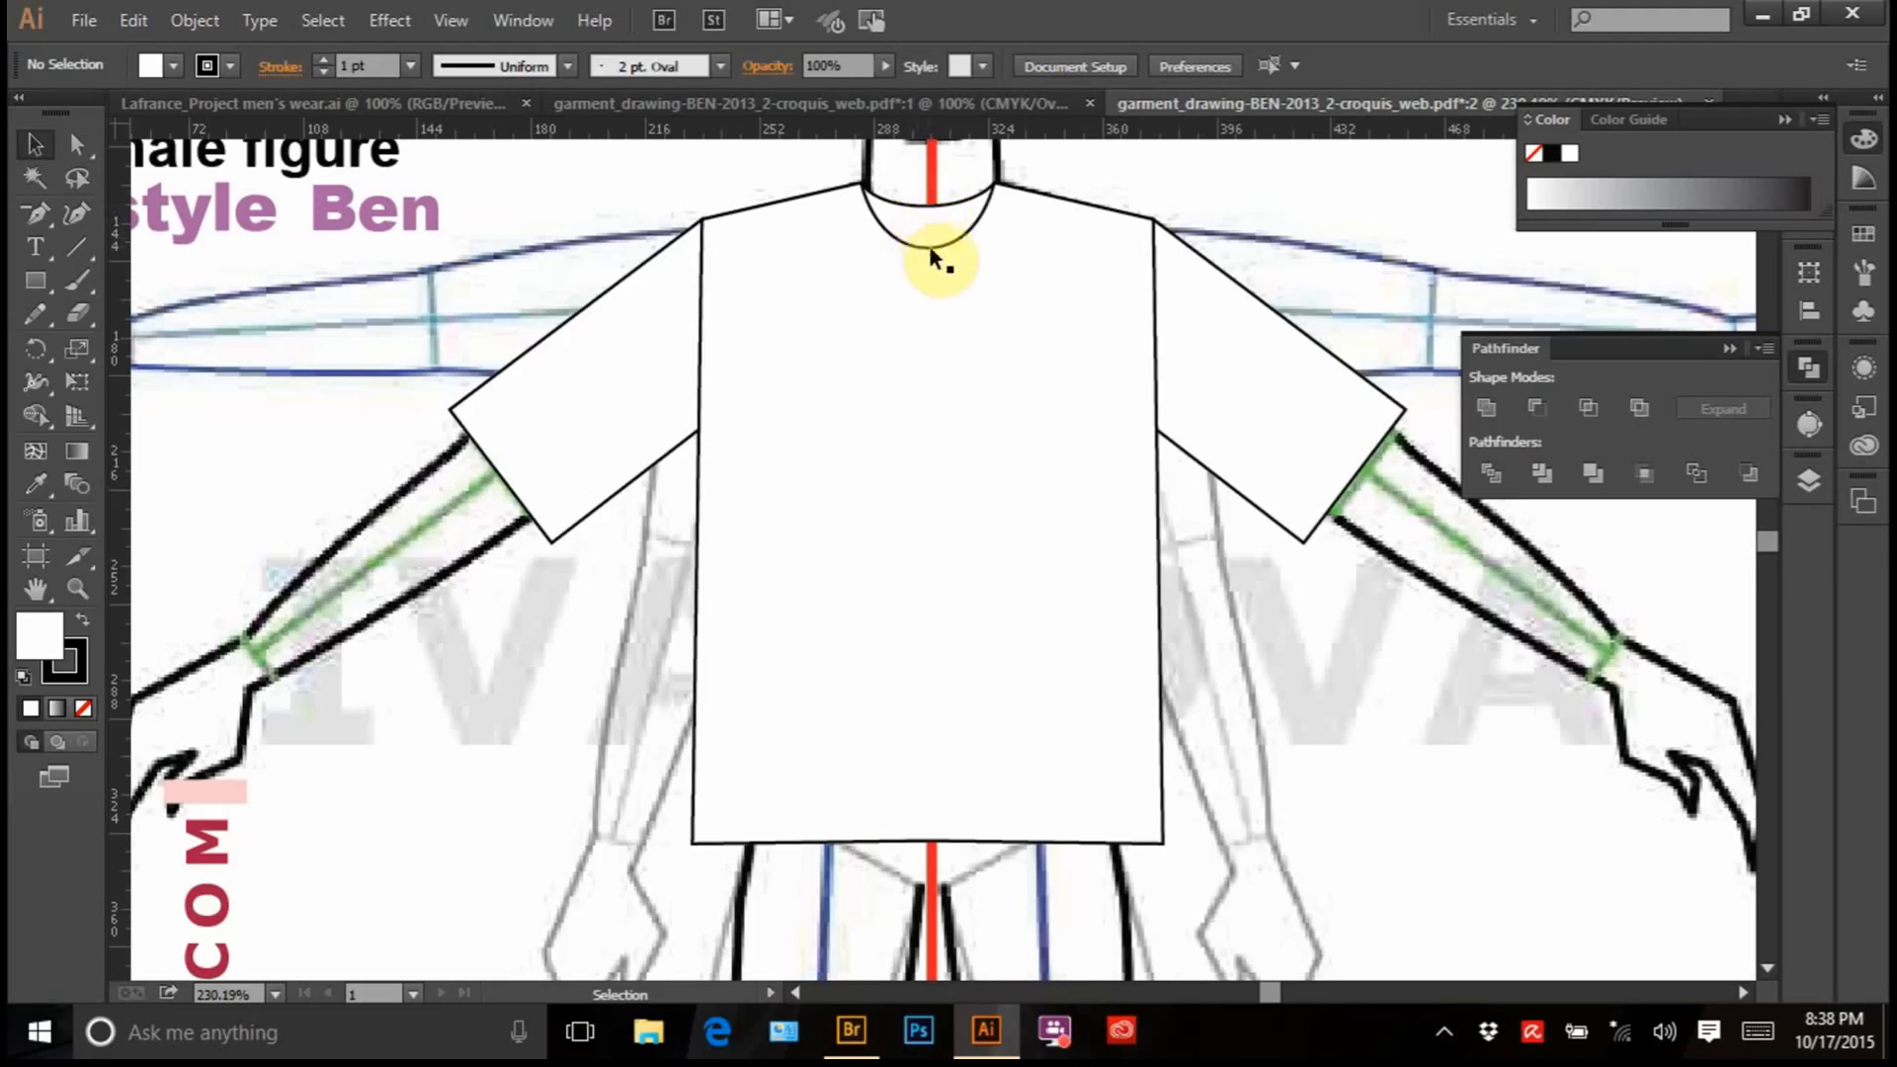
# Group all the T-shirt body and sleeve pieces together and clear the selection
pyautogui.moveTo(1067, 336); pyautogui.dragTo(963, 350)
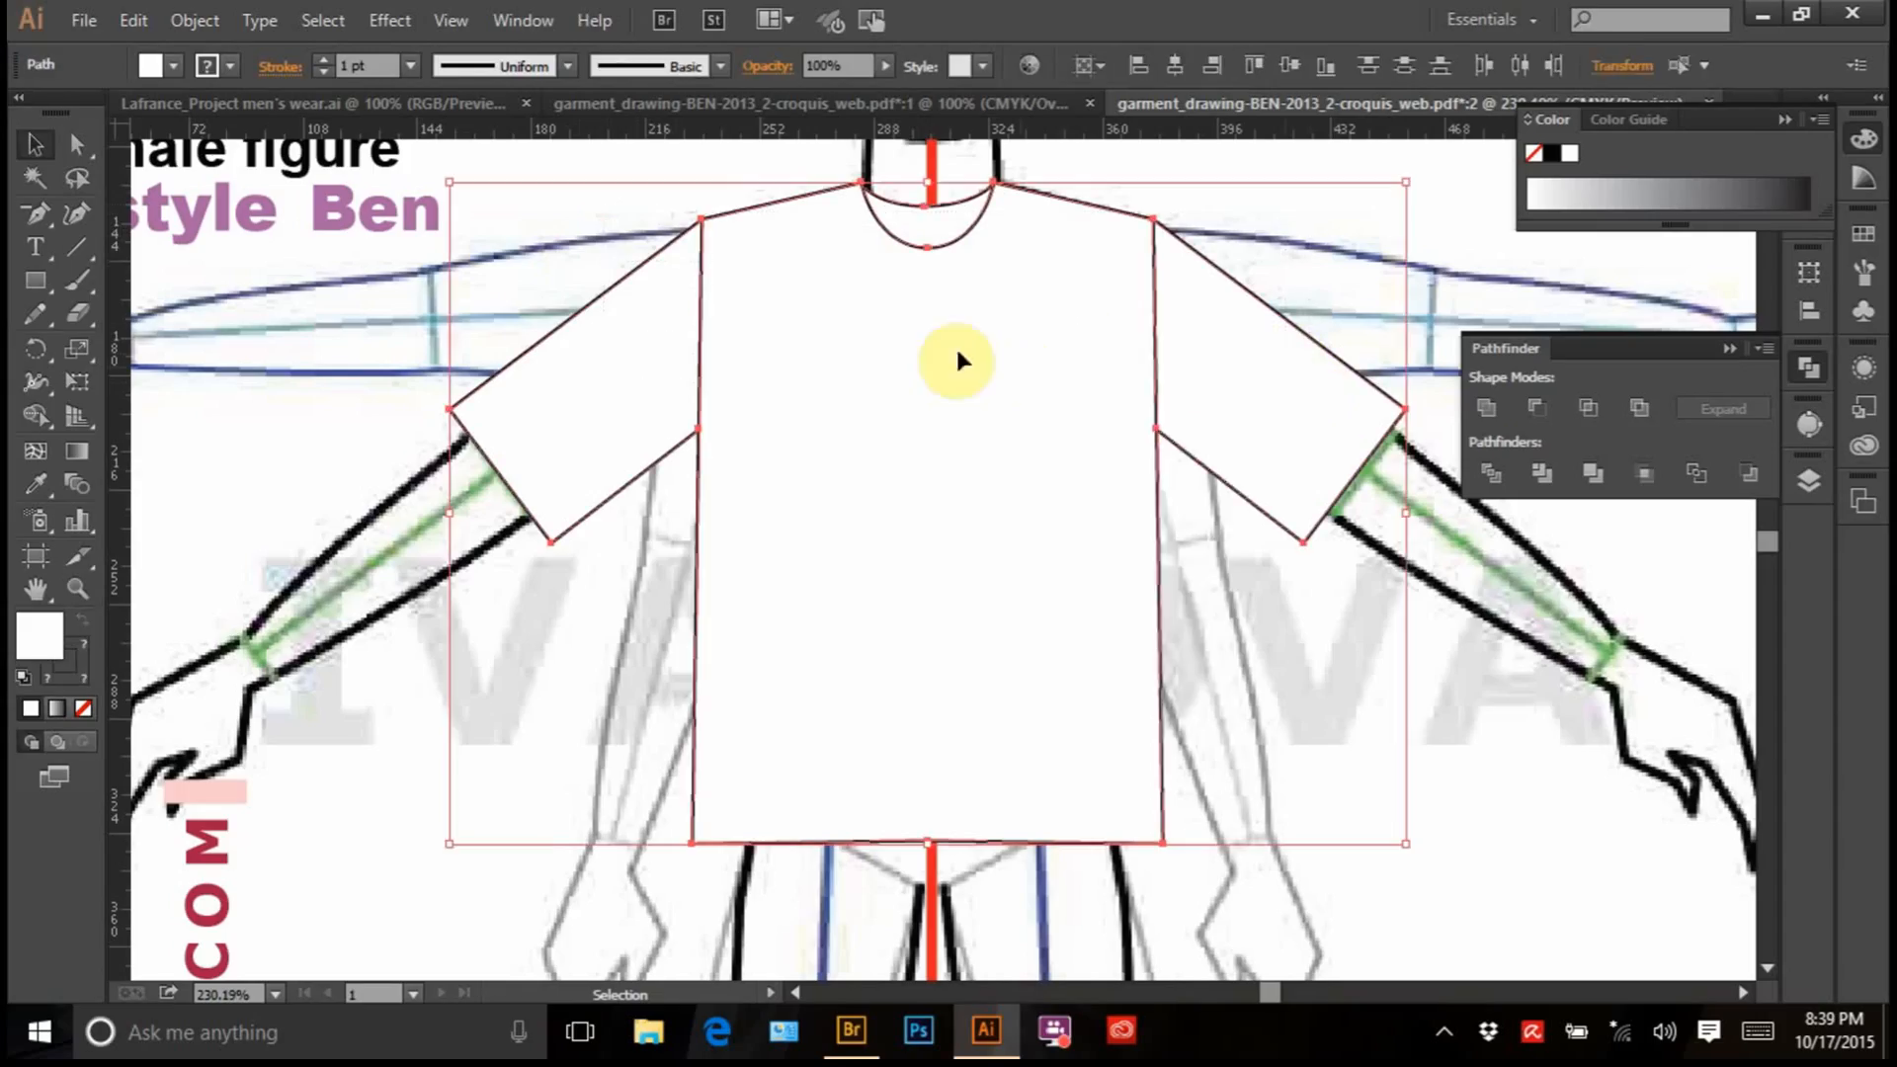
pyautogui.rightClick(933, 326)
pyautogui.click(1027, 466)
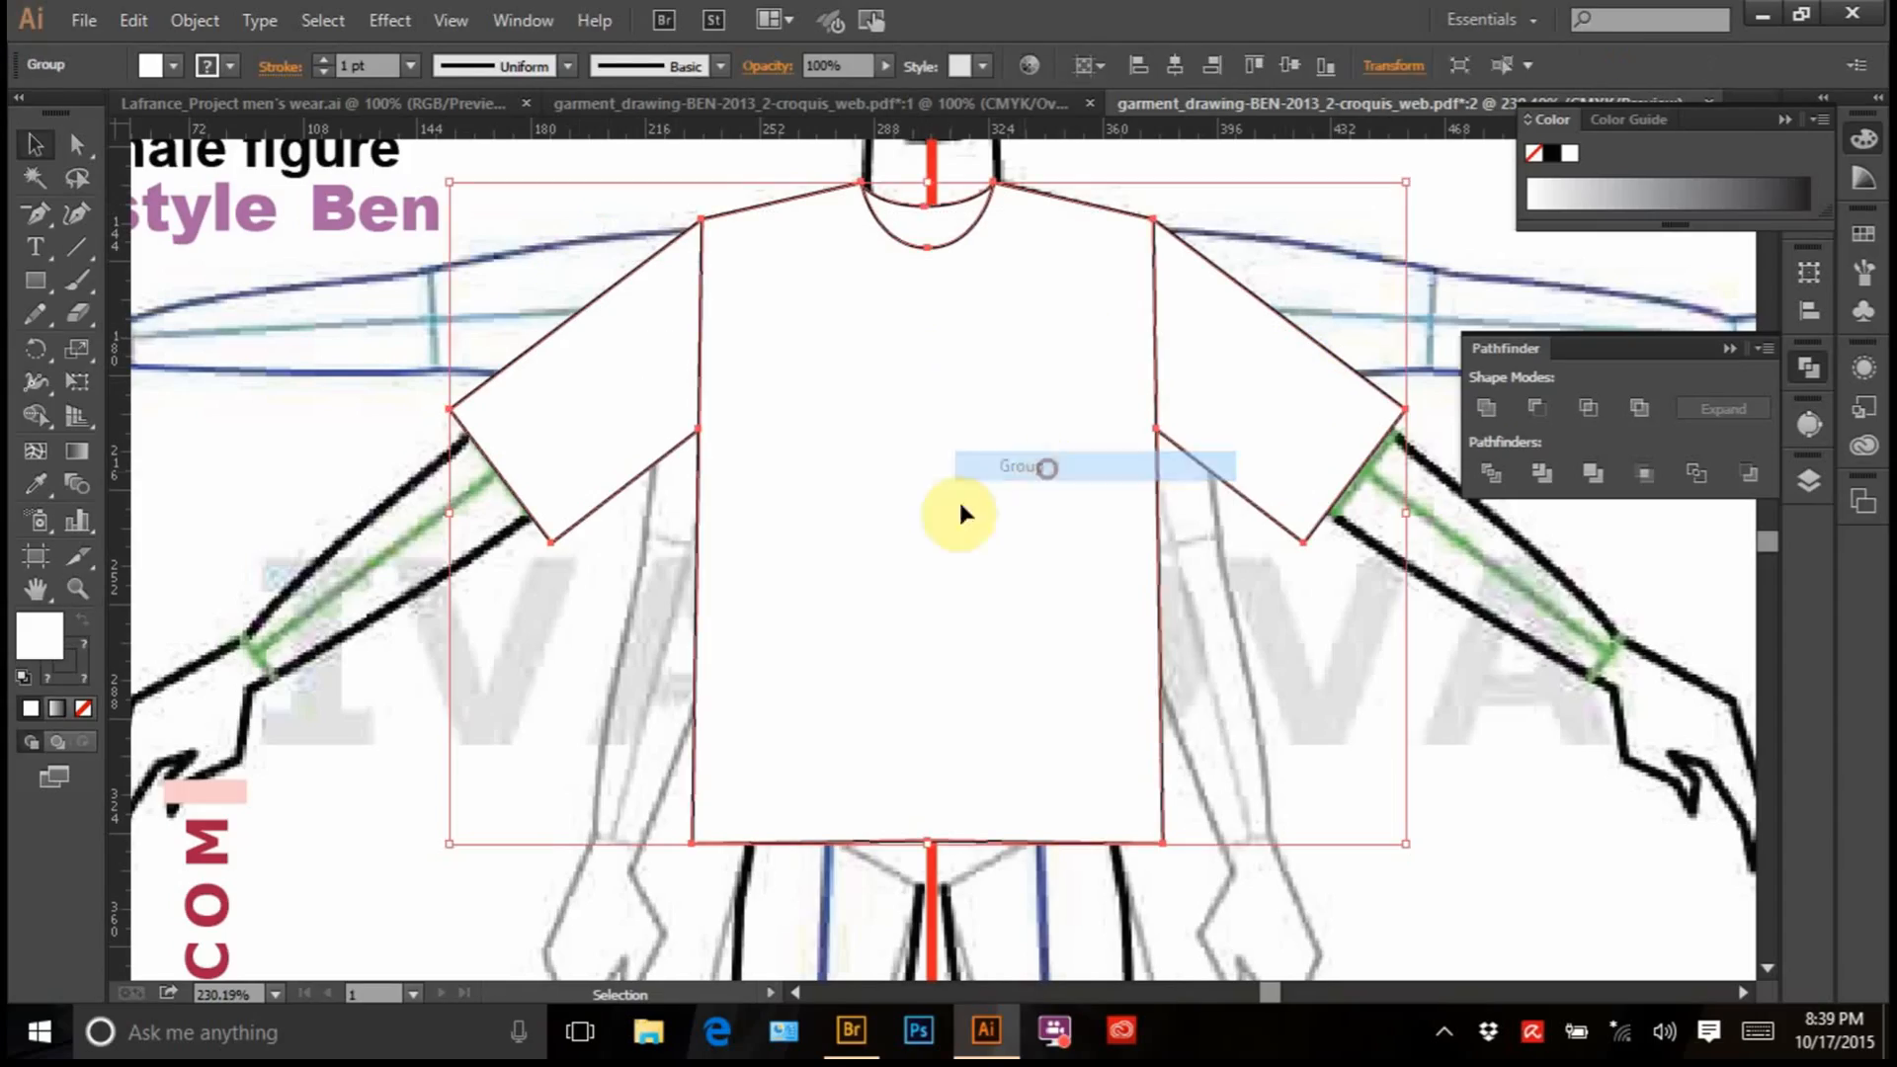
pyautogui.click(597, 760)
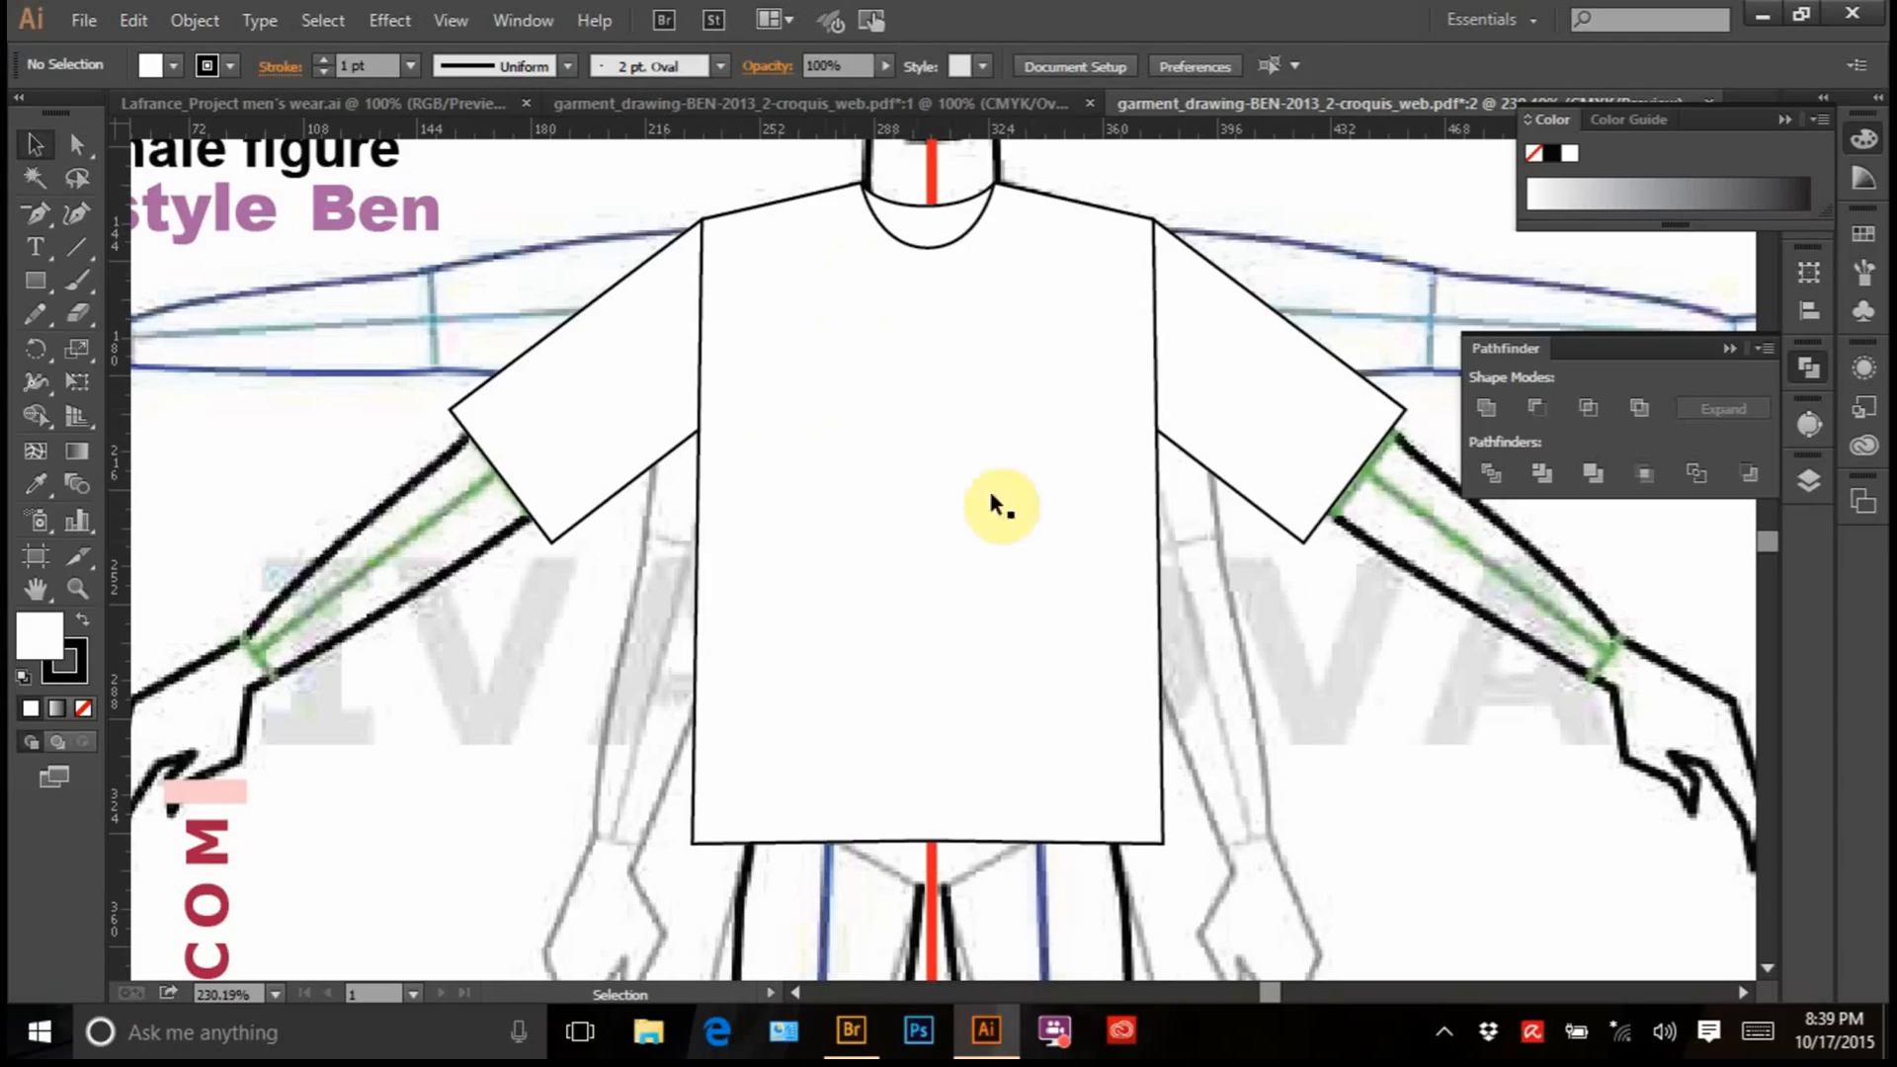
# Draw a straight Pen line across the left-hand sleeve, just inside and parallel to its hem
pyautogui.click(78, 590)
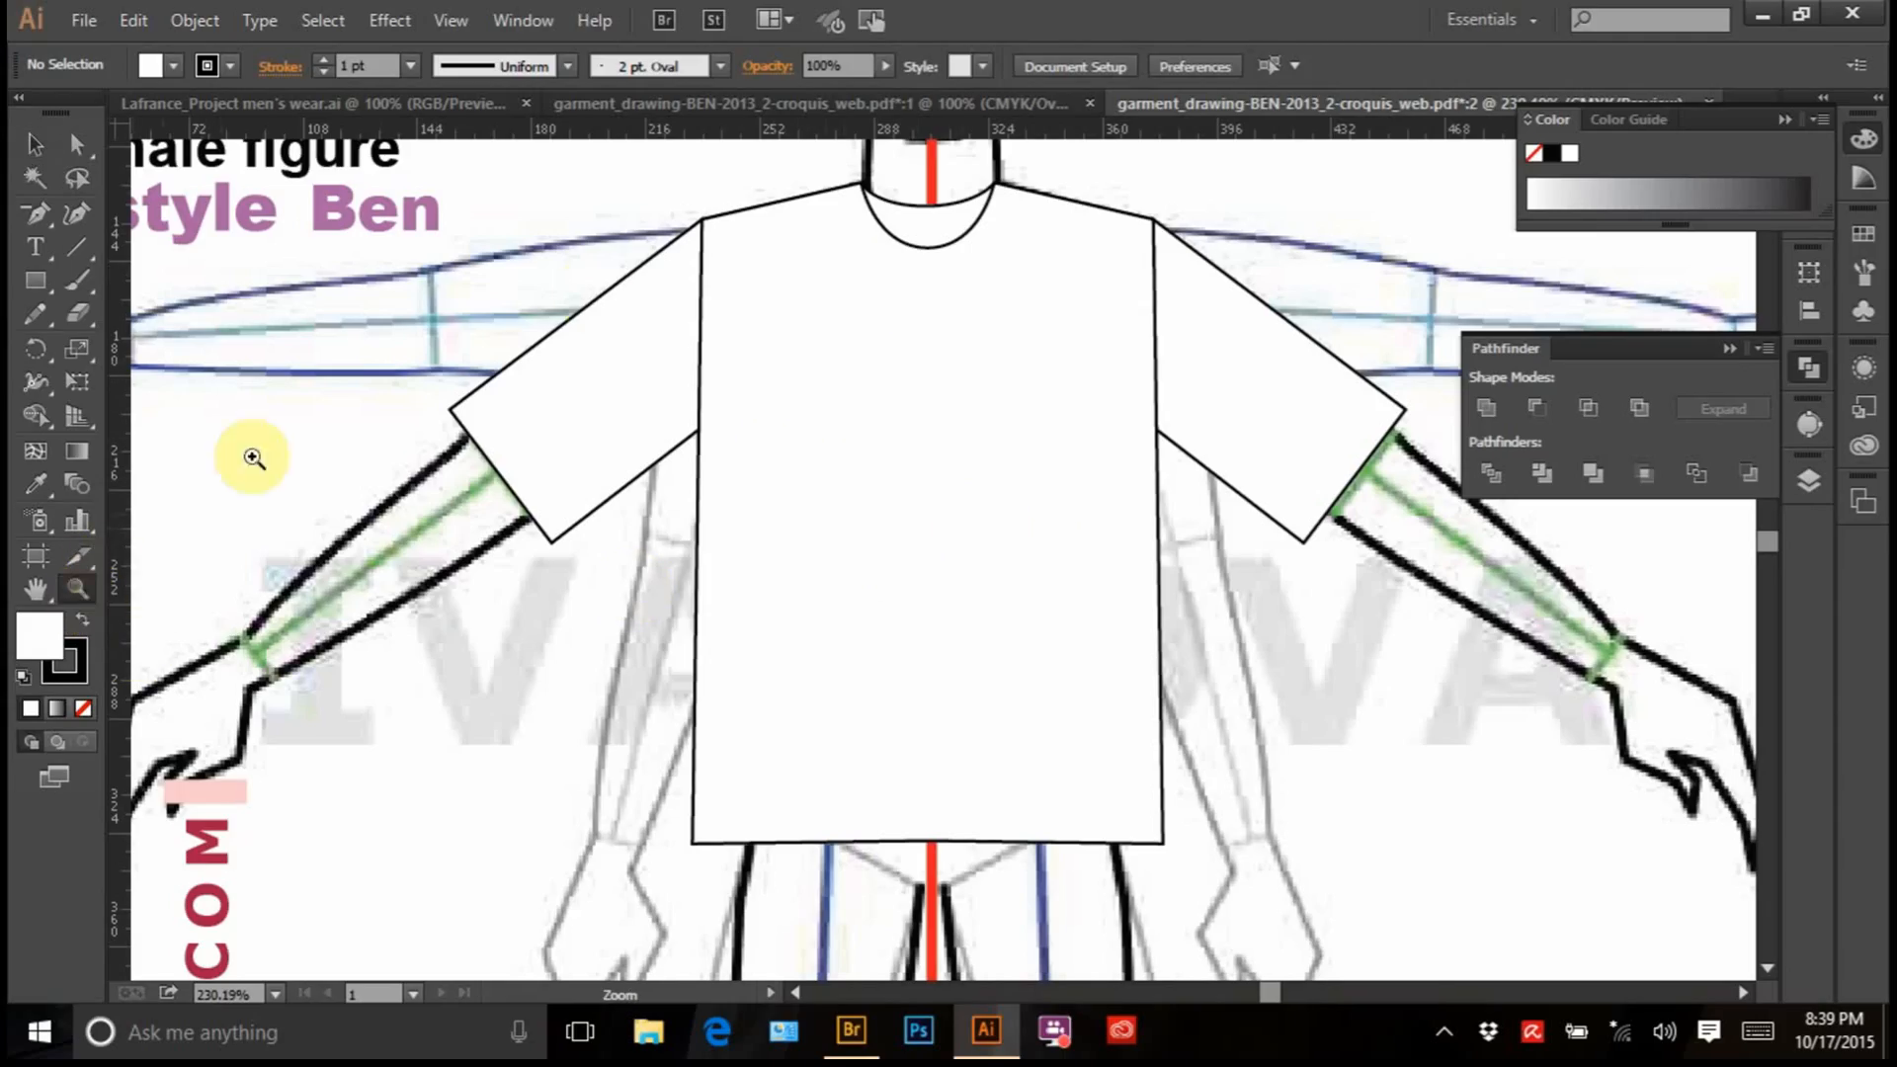
pyautogui.moveTo(452, 334); pyautogui.dragTo(682, 573)
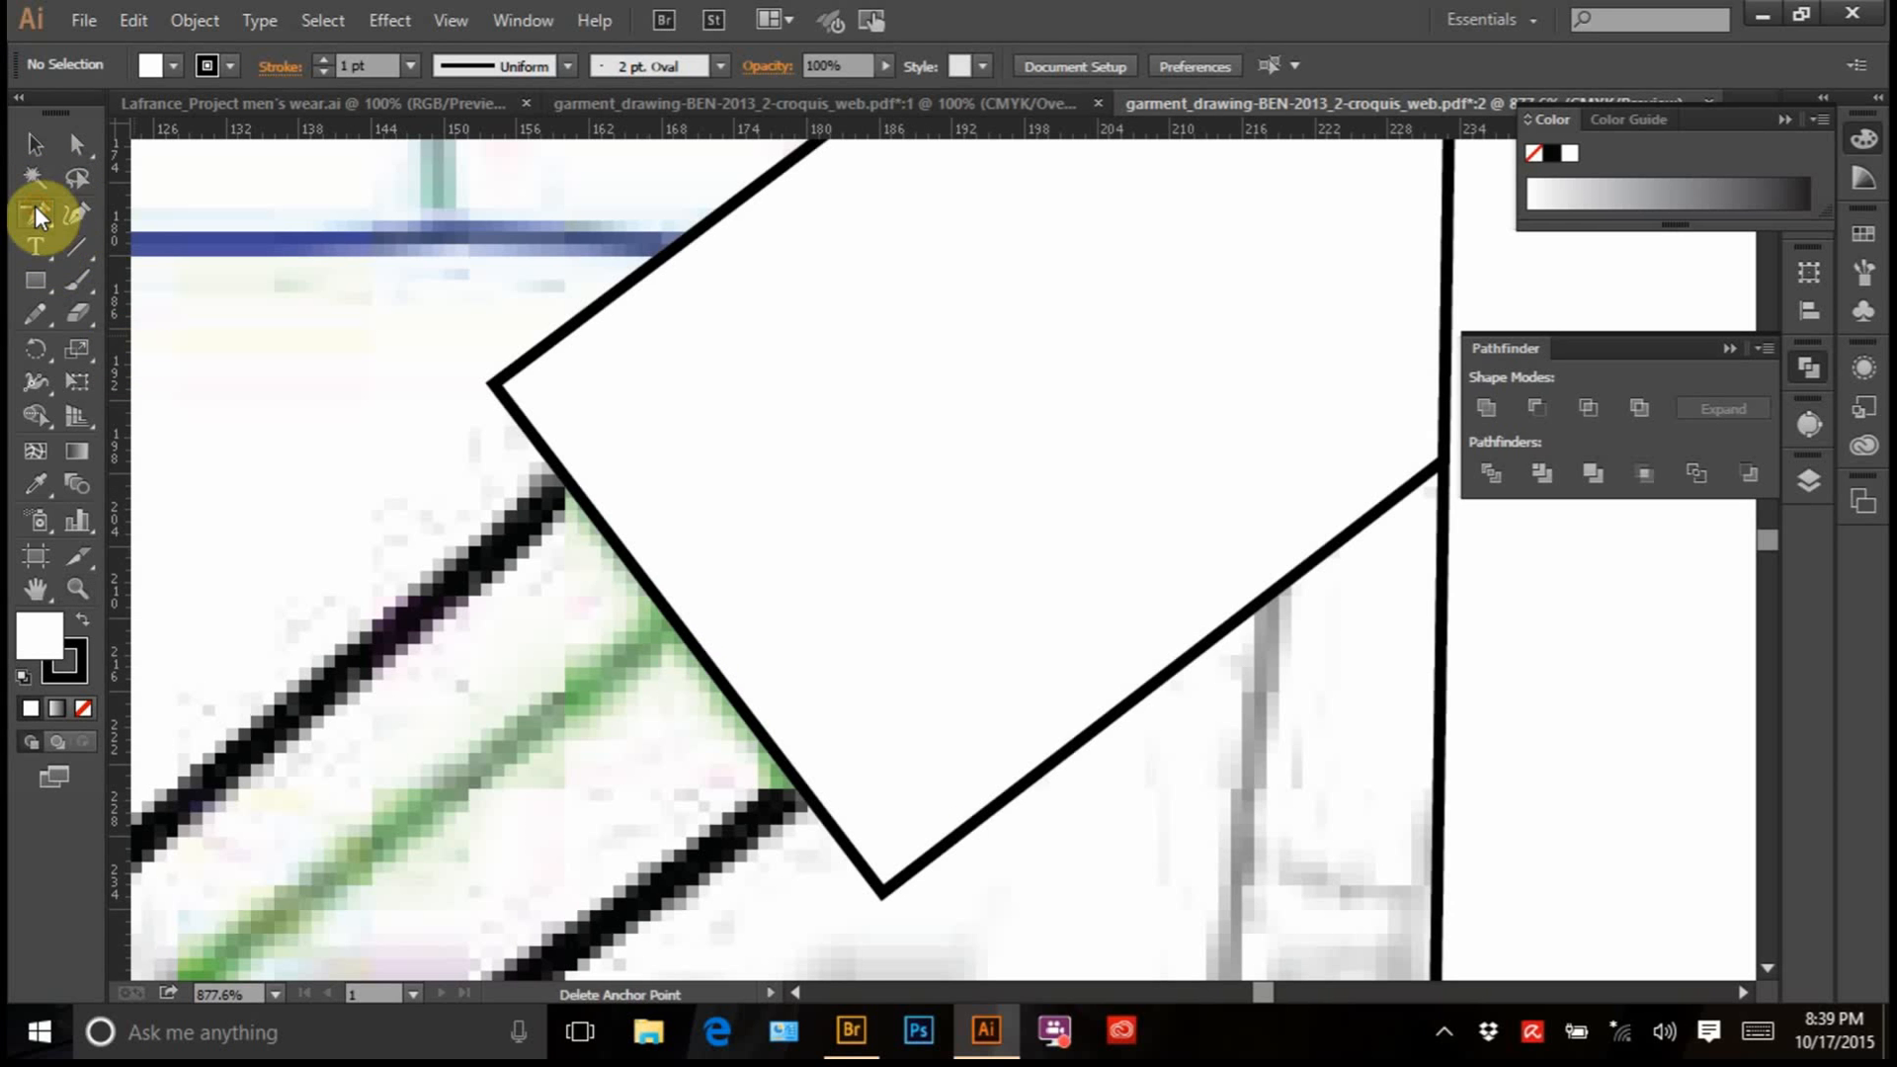
pyautogui.moveTo(34, 206); pyautogui.dragTo(115, 197)
pyautogui.click(550, 353)
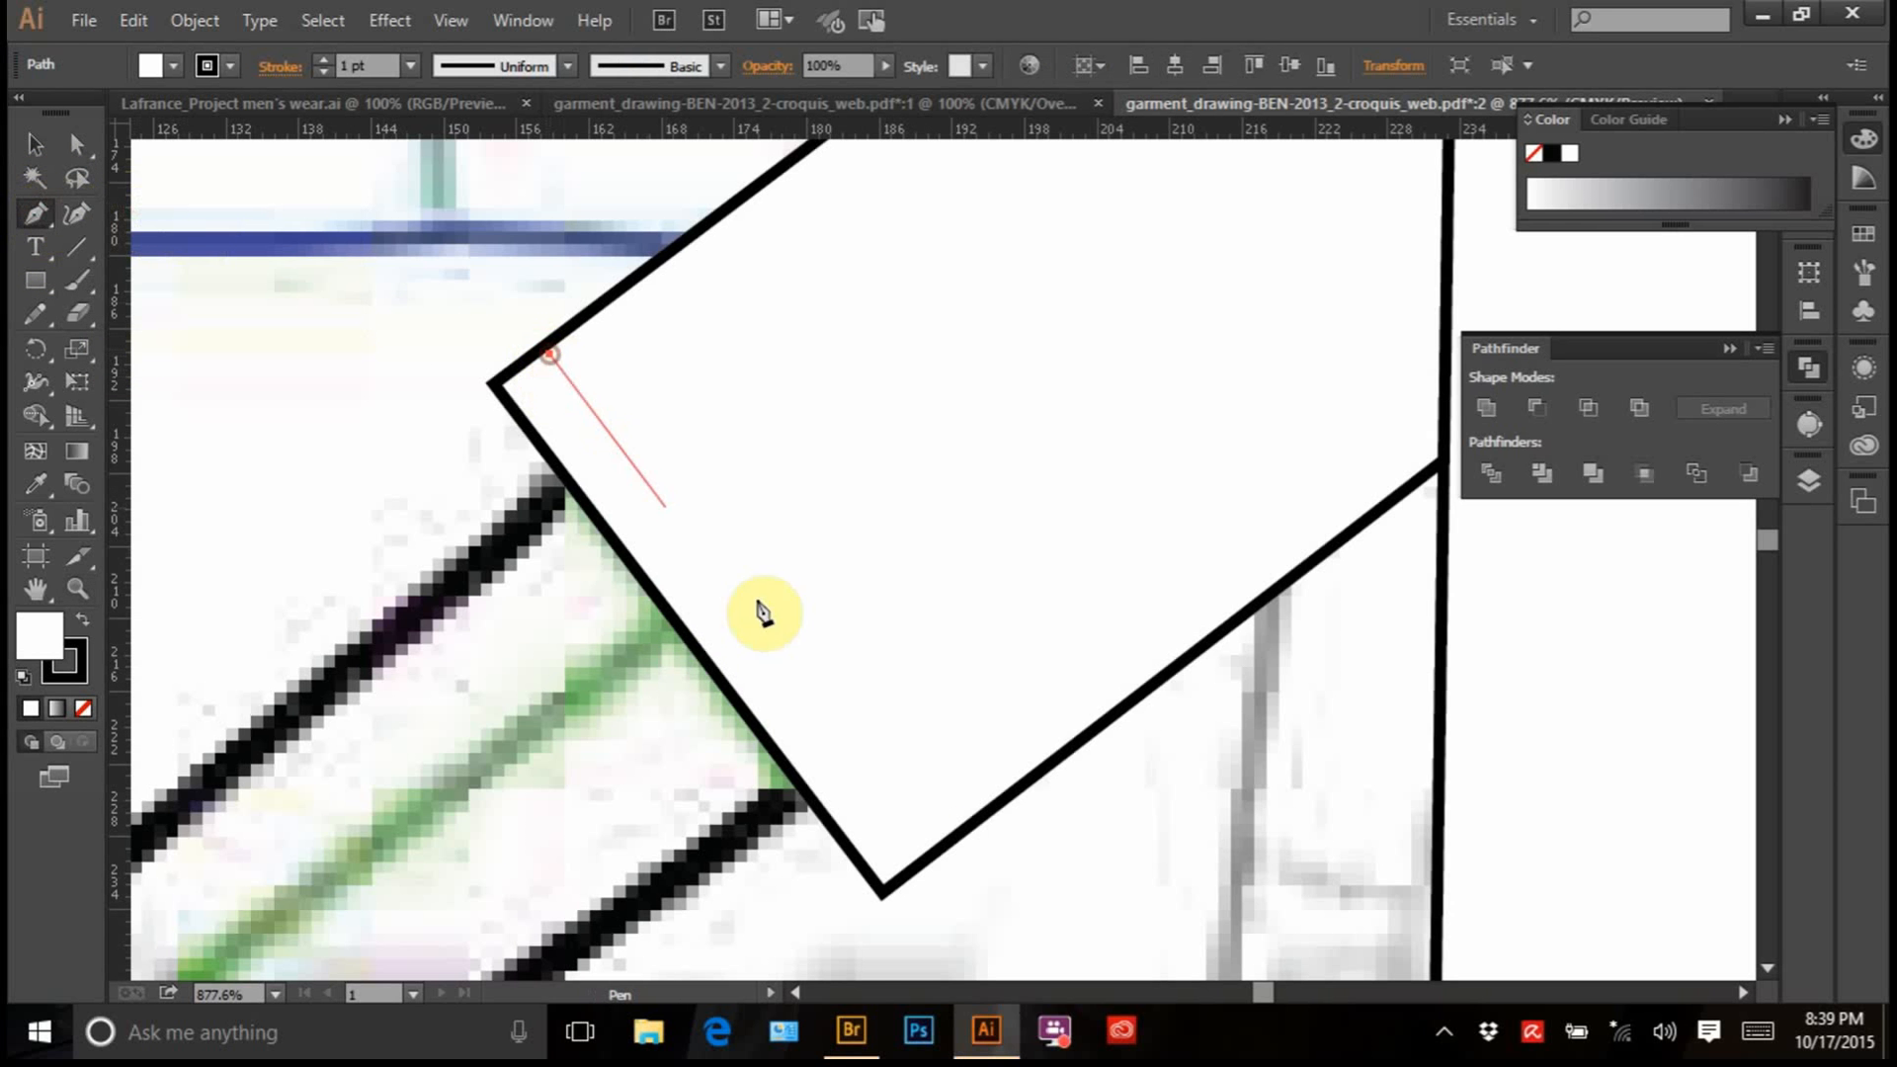
pyautogui.click(920, 852)
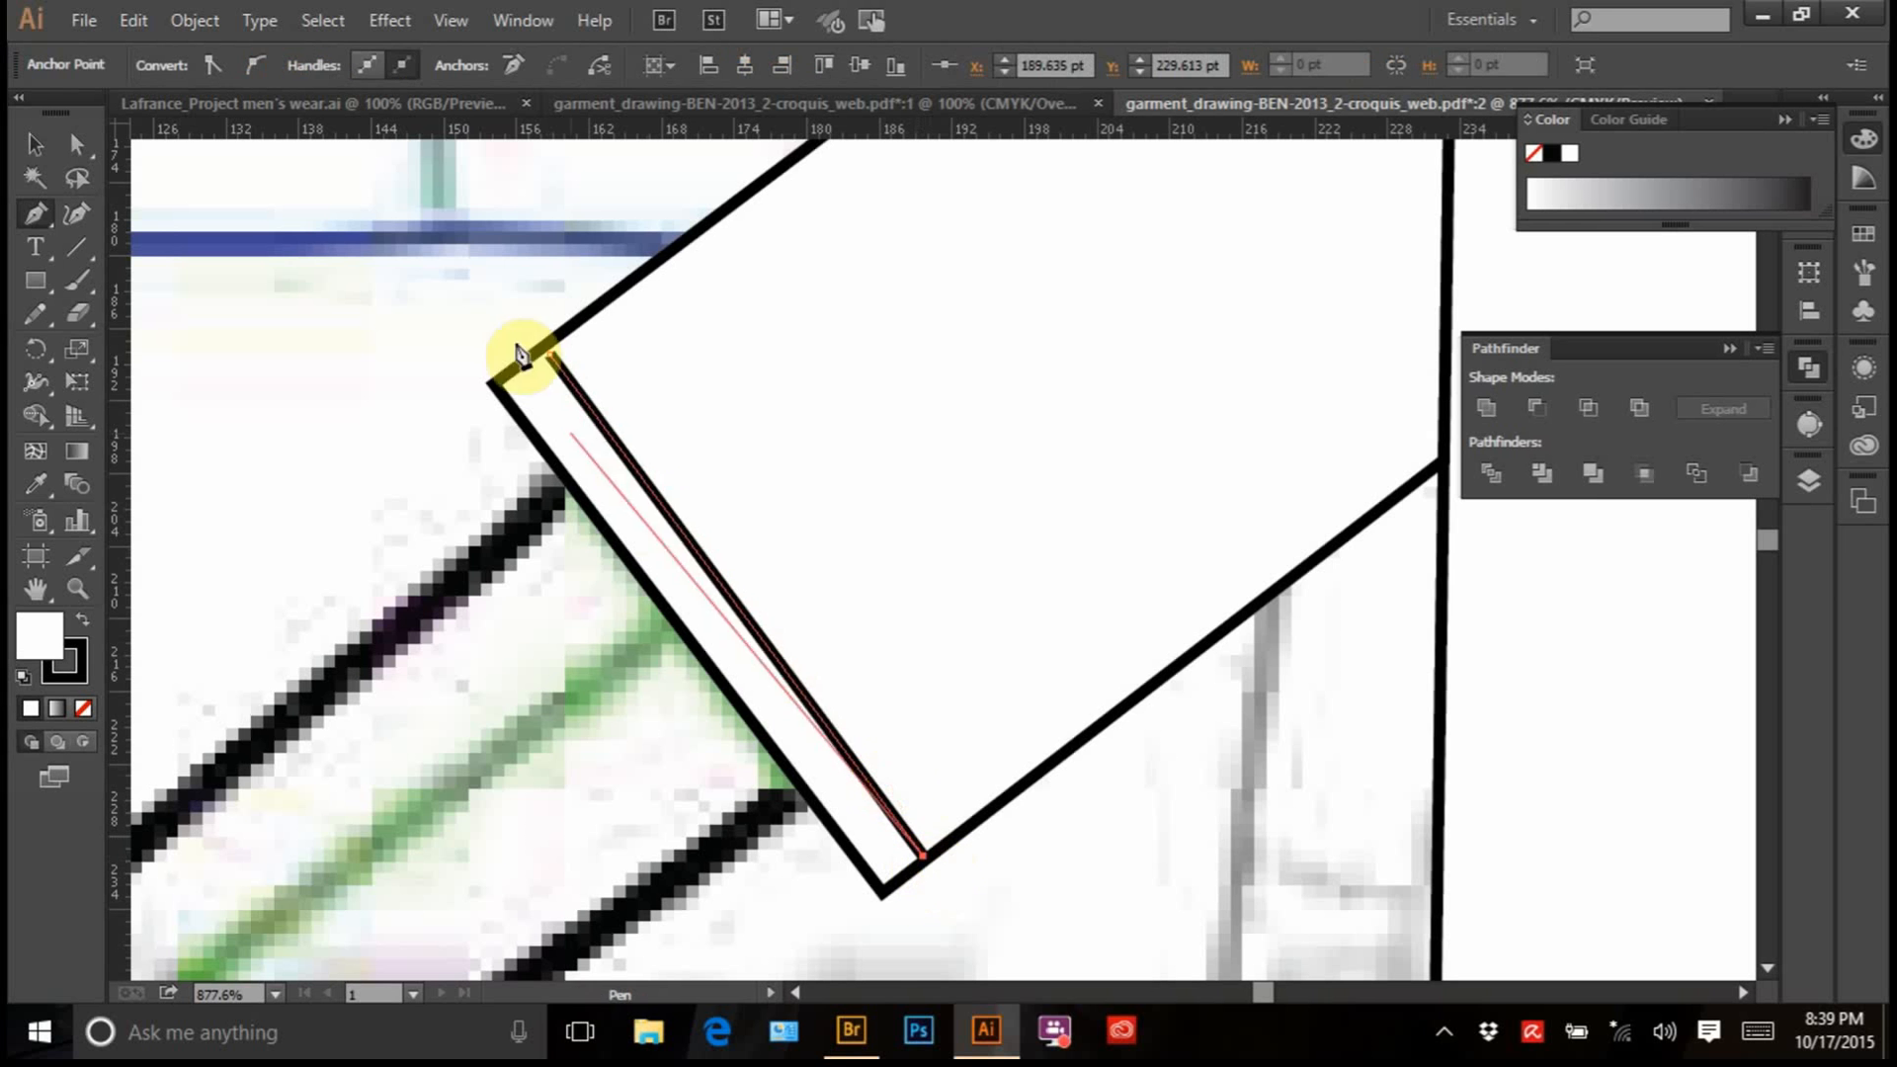
# Make the sleeve hem line a dashed stitch with a 2 pt dash, 1 pt gap and 0.5 pt weight
pyautogui.click(34, 145)
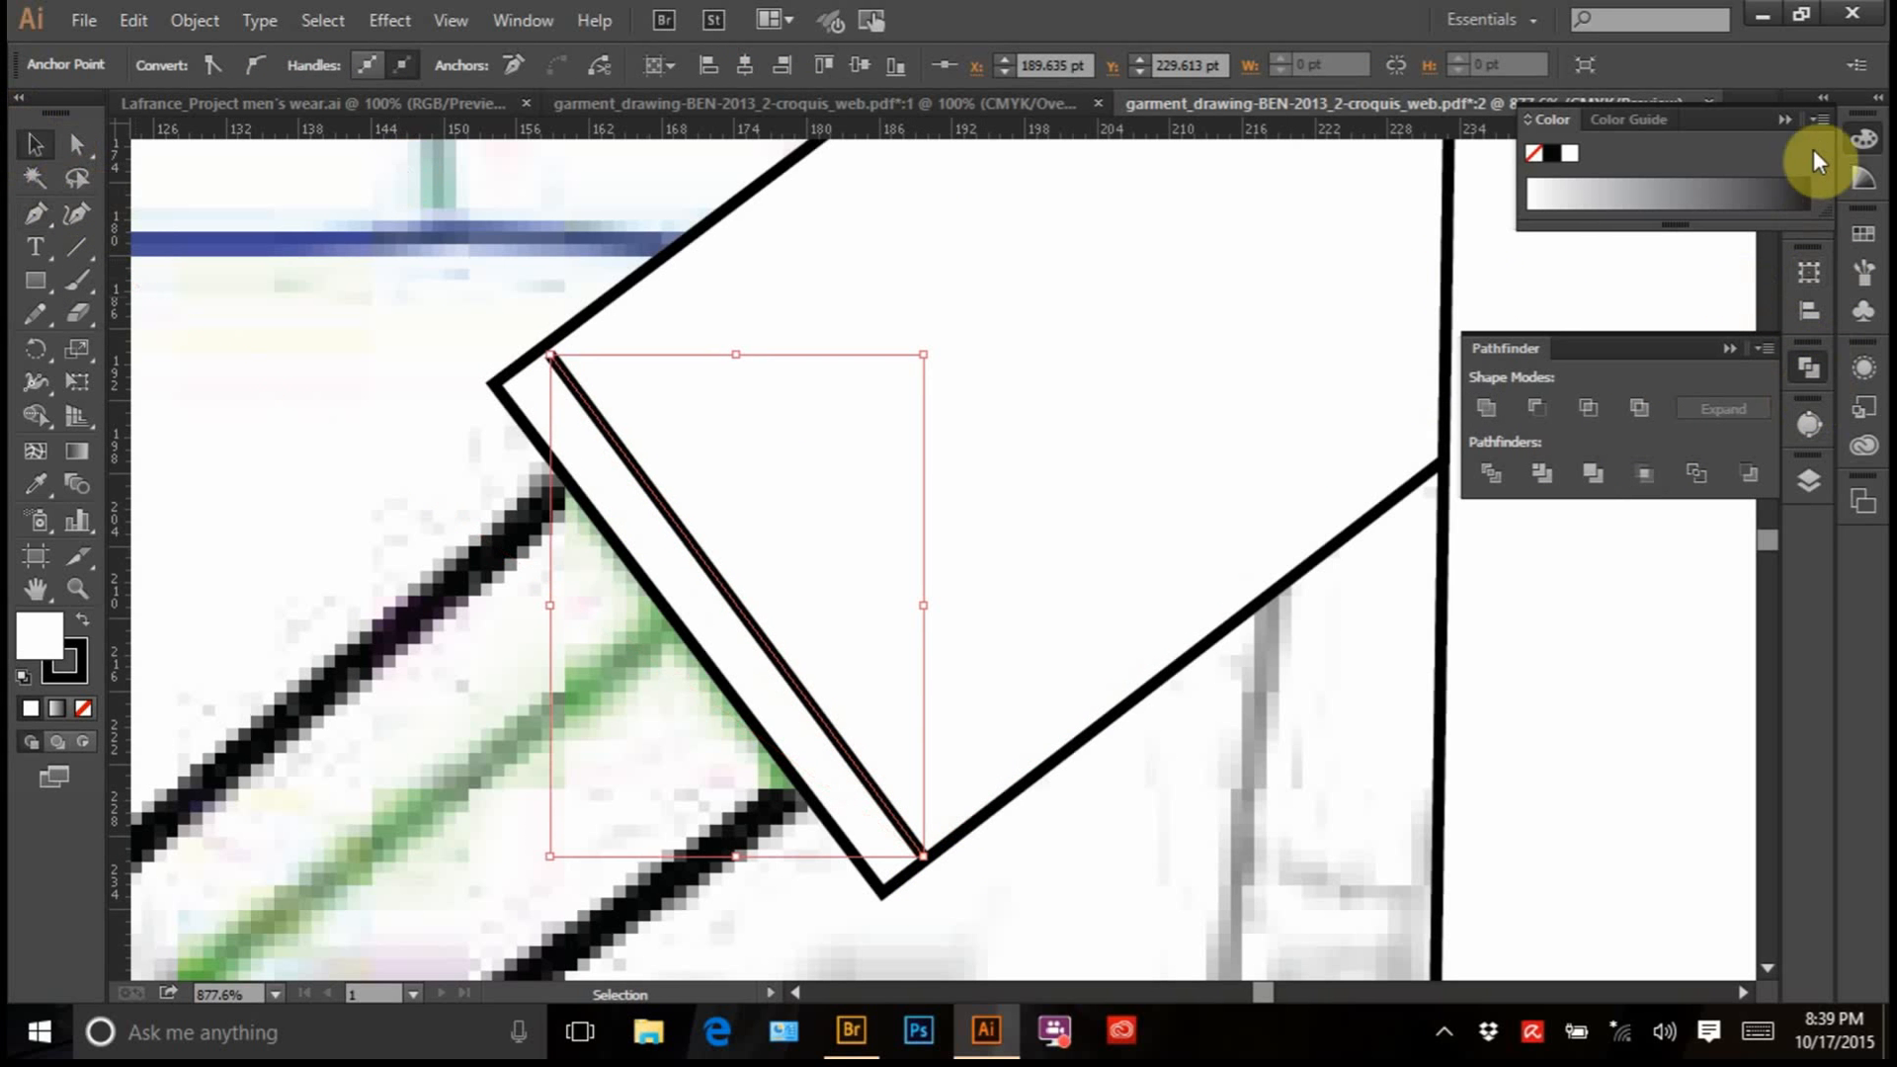
pyautogui.click(1789, 119)
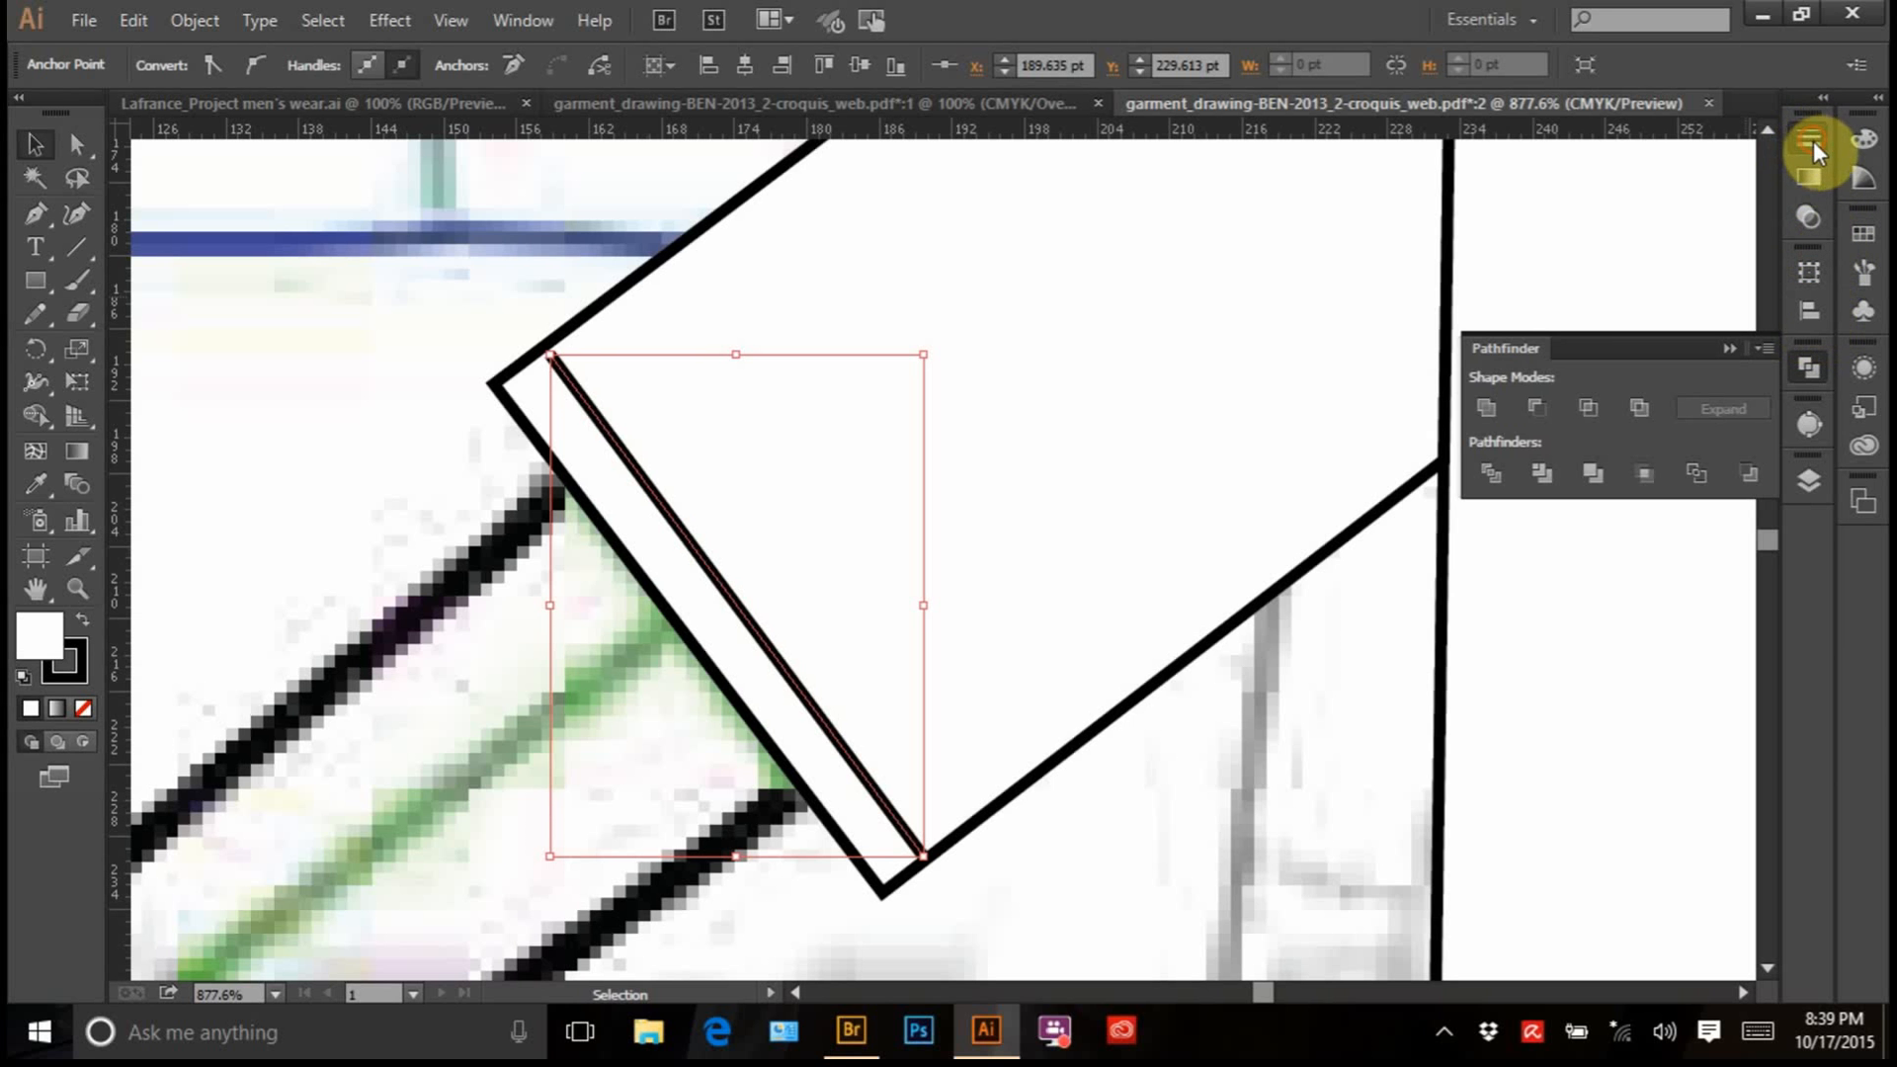
pyautogui.click(1805, 177)
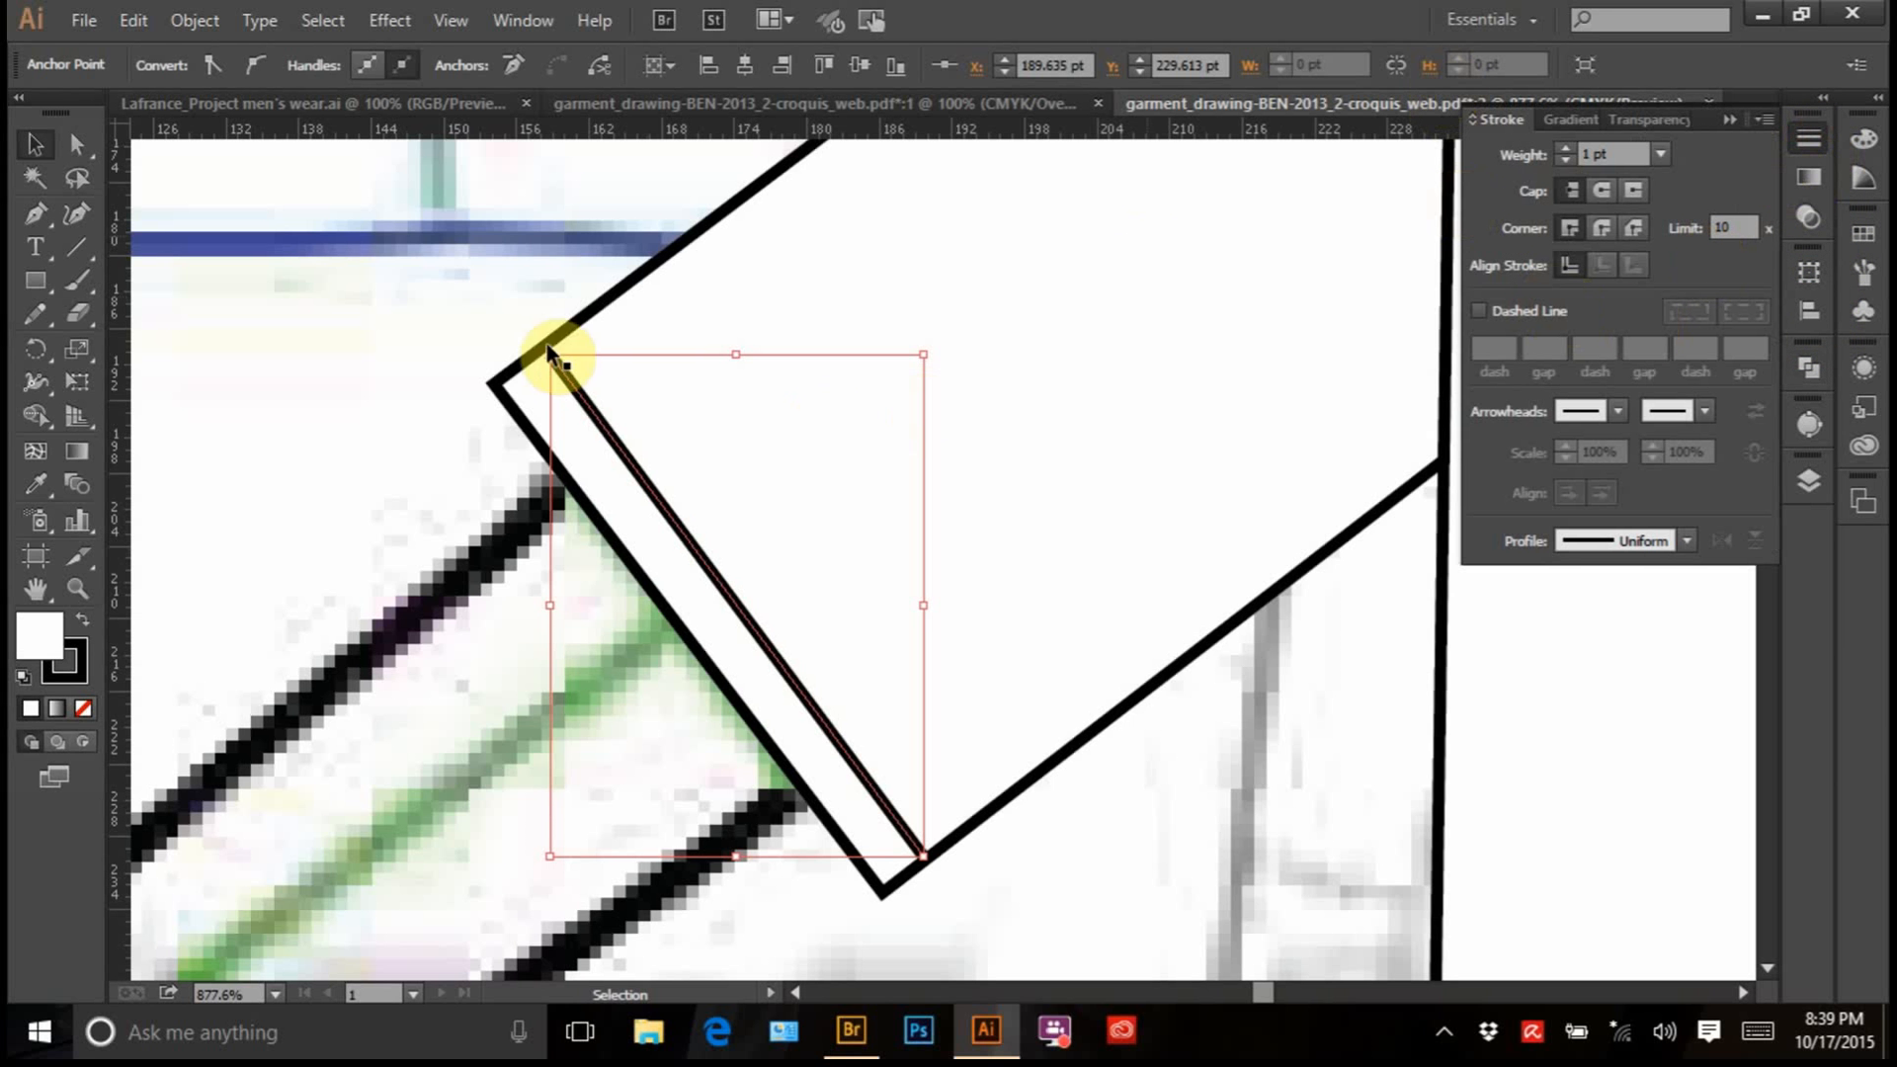
pyautogui.click(1481, 311)
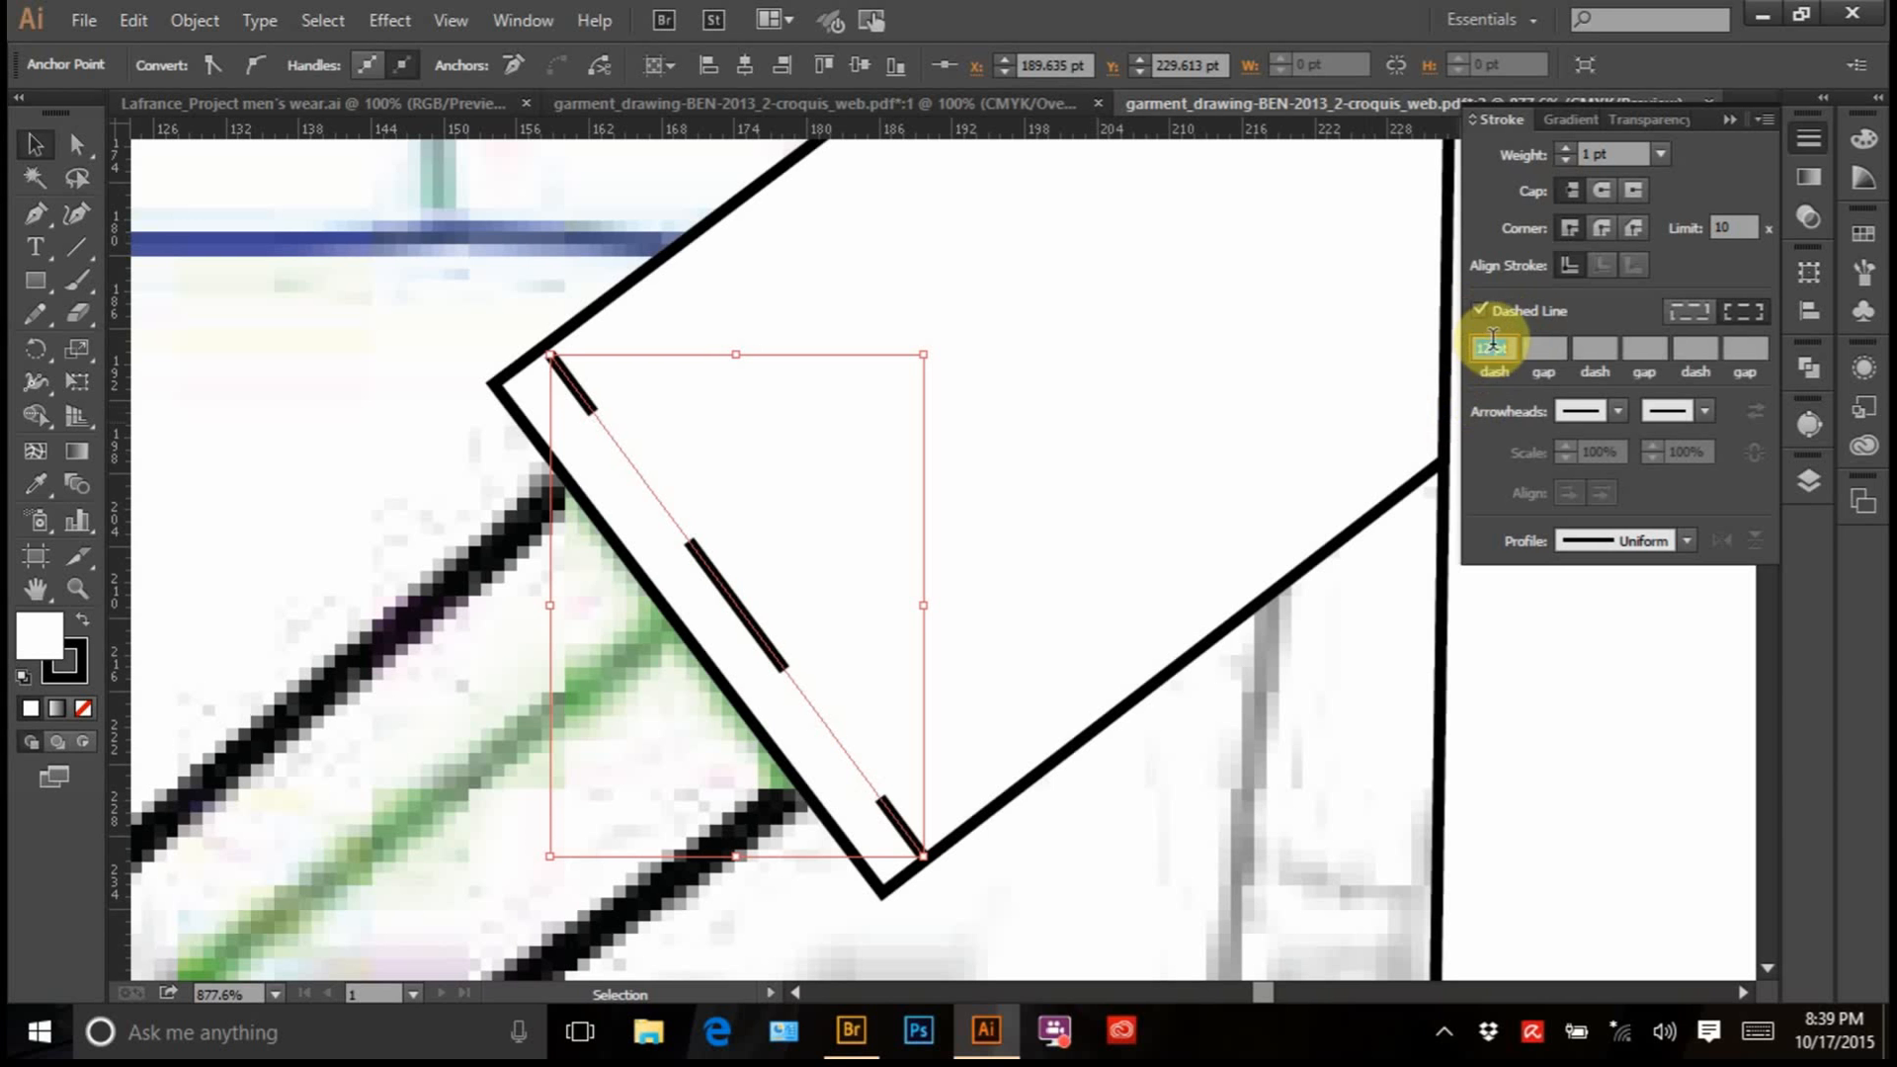
pyautogui.write('2')
pyautogui.press('Tab')
pyautogui.write('1')
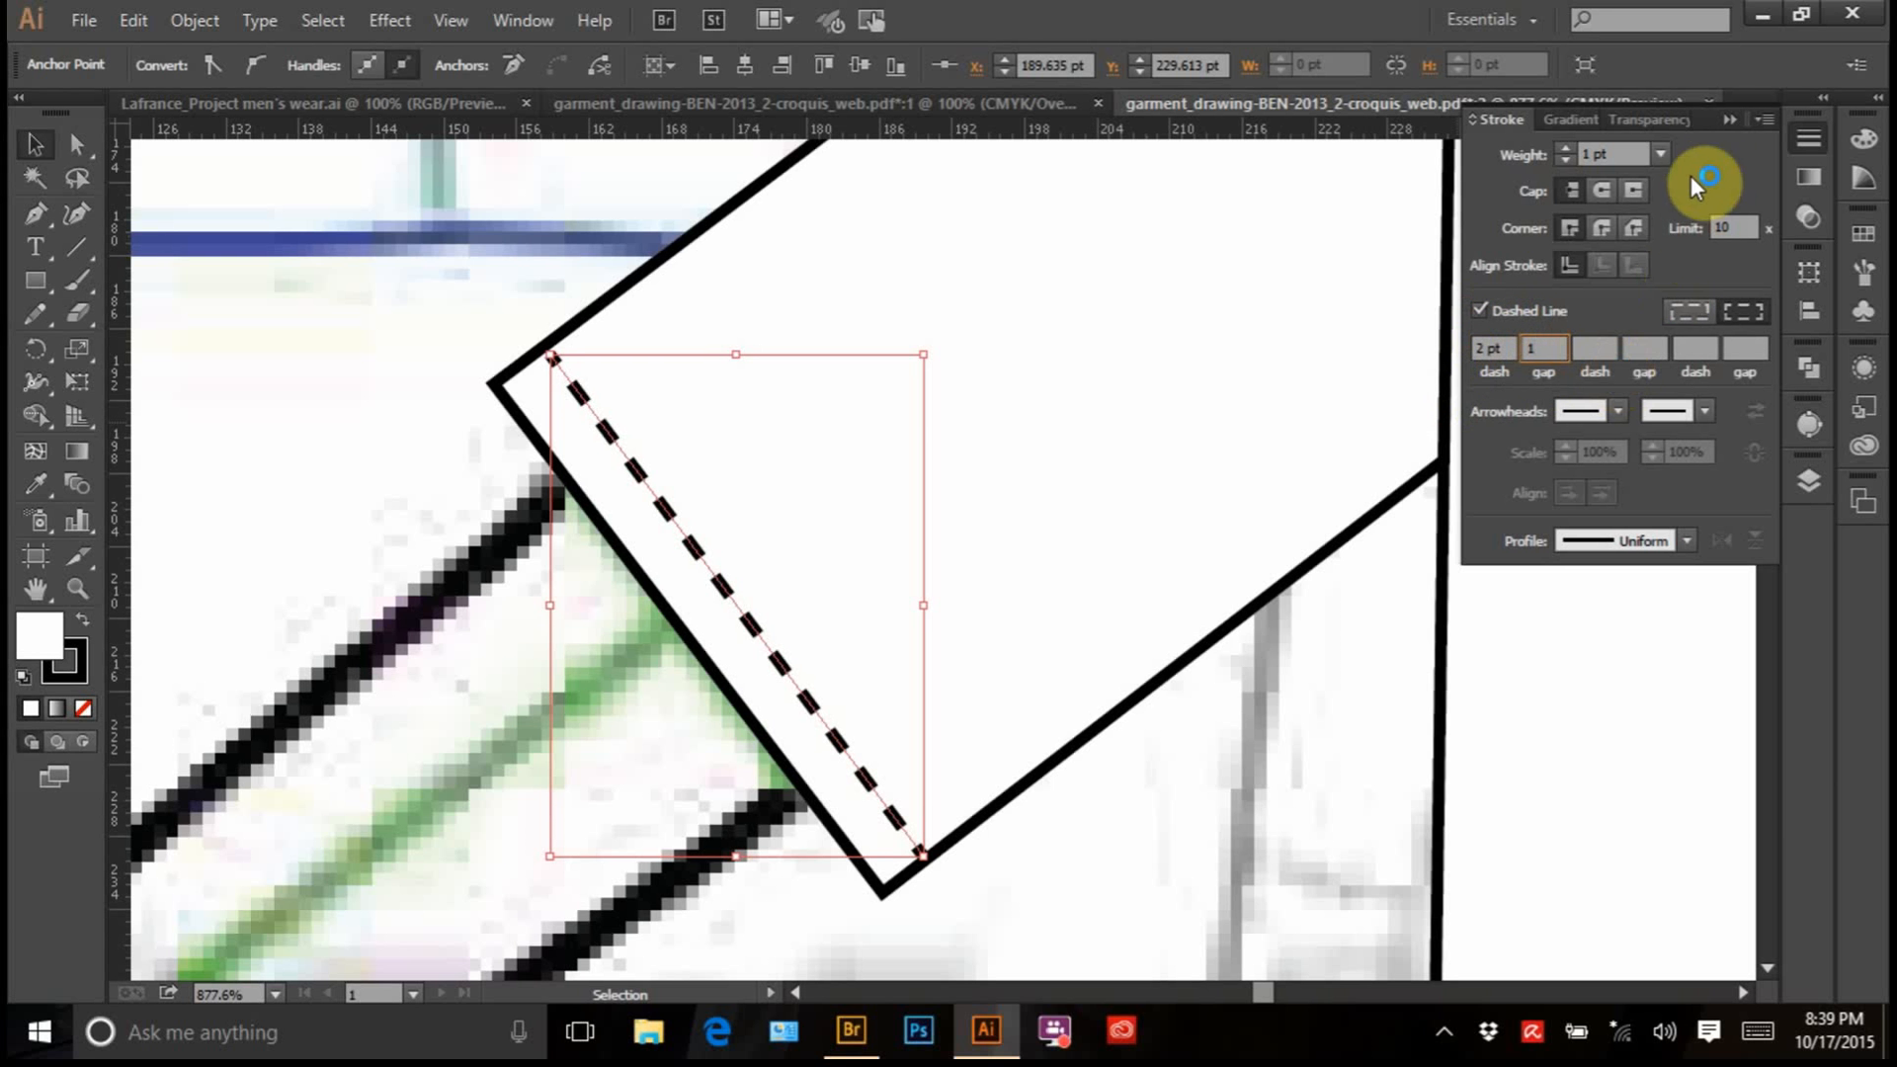
pyautogui.click(1659, 154)
pyautogui.click(1693, 233)
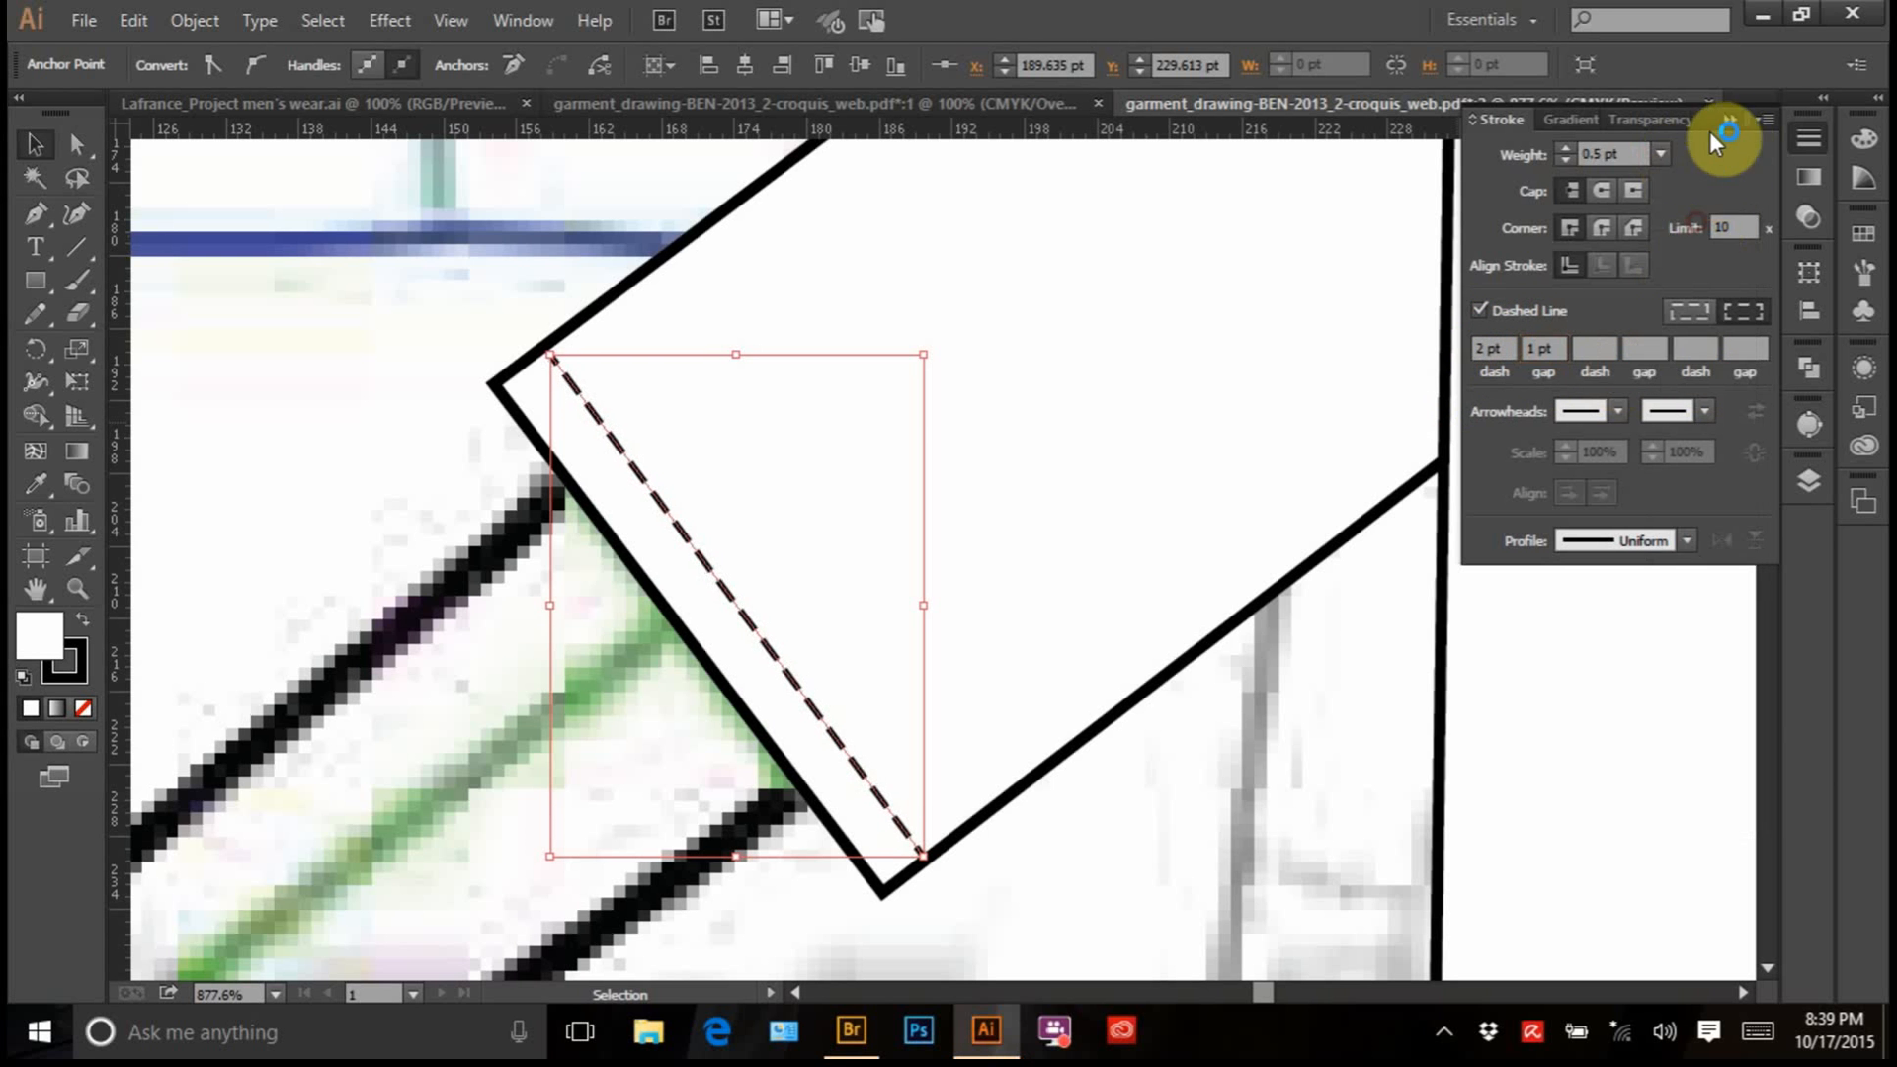
pyautogui.click(1717, 128)
# Duplicate the dashed hem line slightly farther from the sleeve edge to form a double row of stitching
pyautogui.click(361, 543)
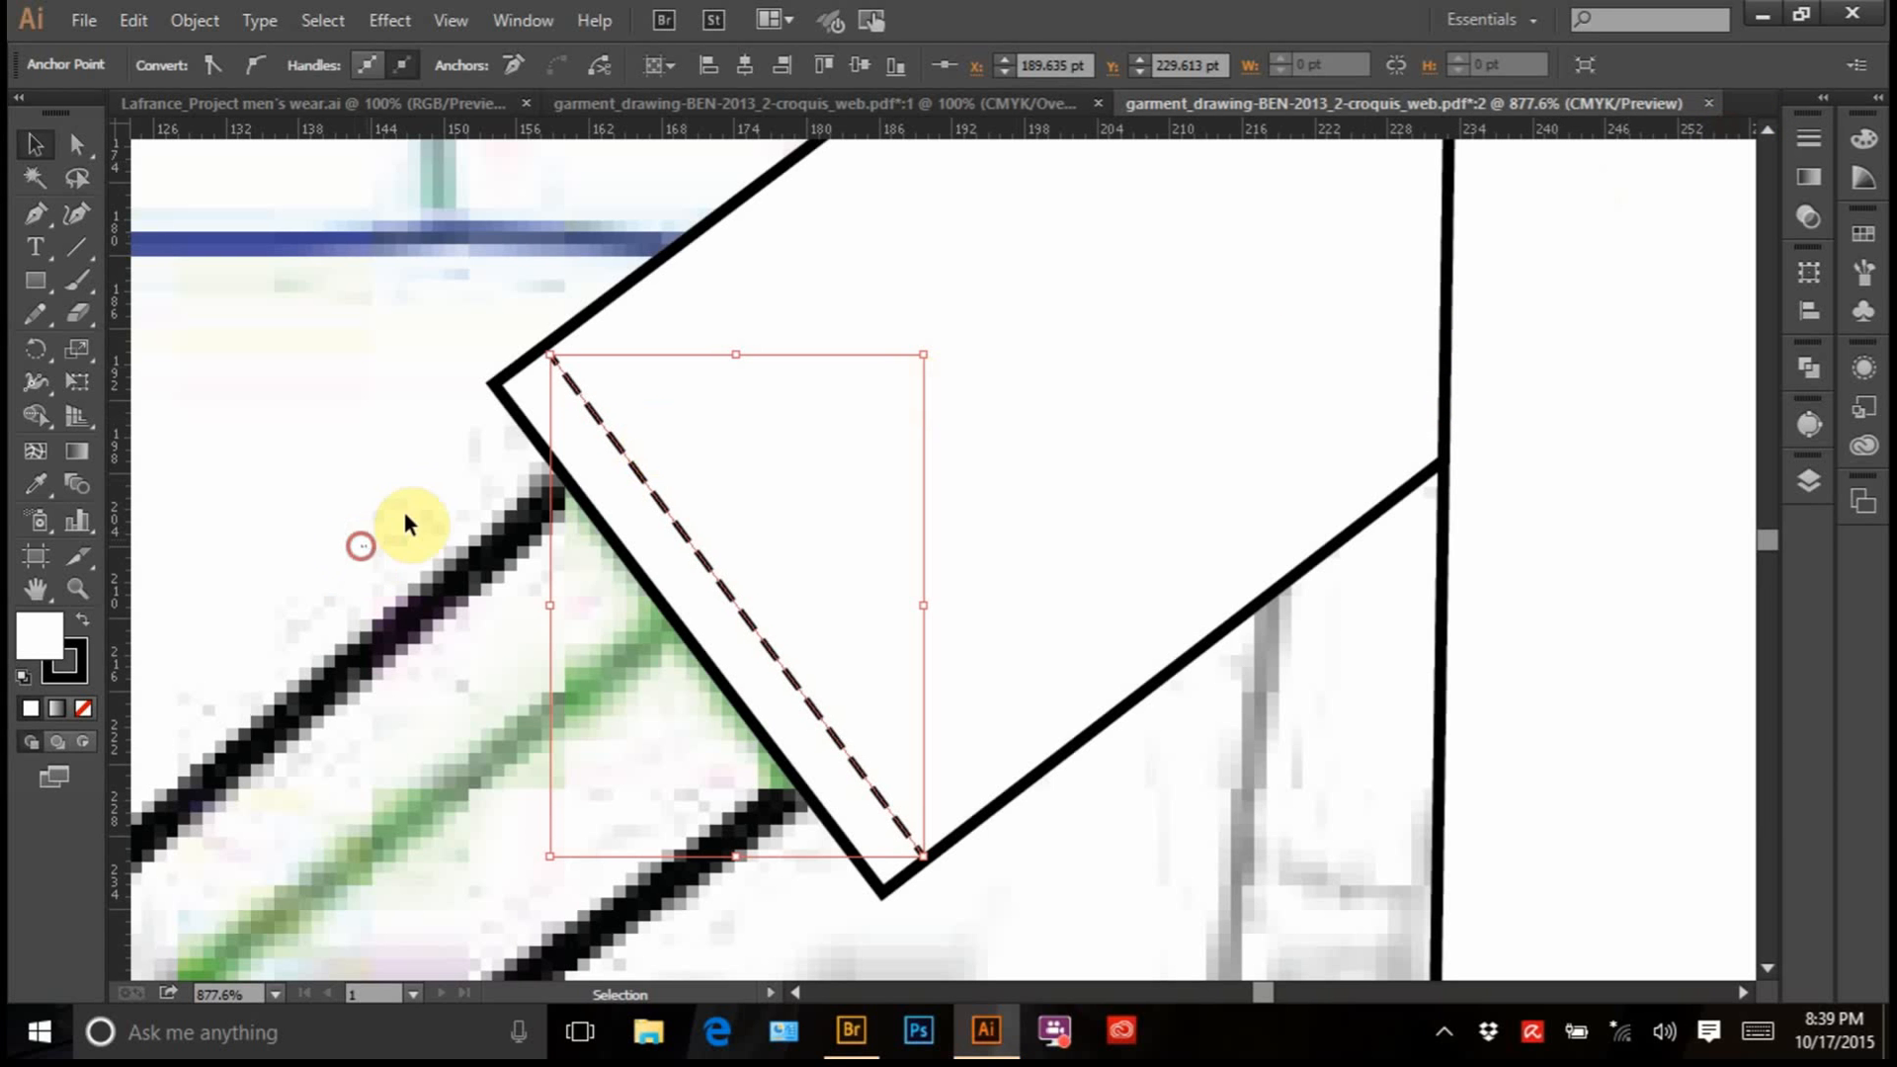
pyautogui.click(746, 620)
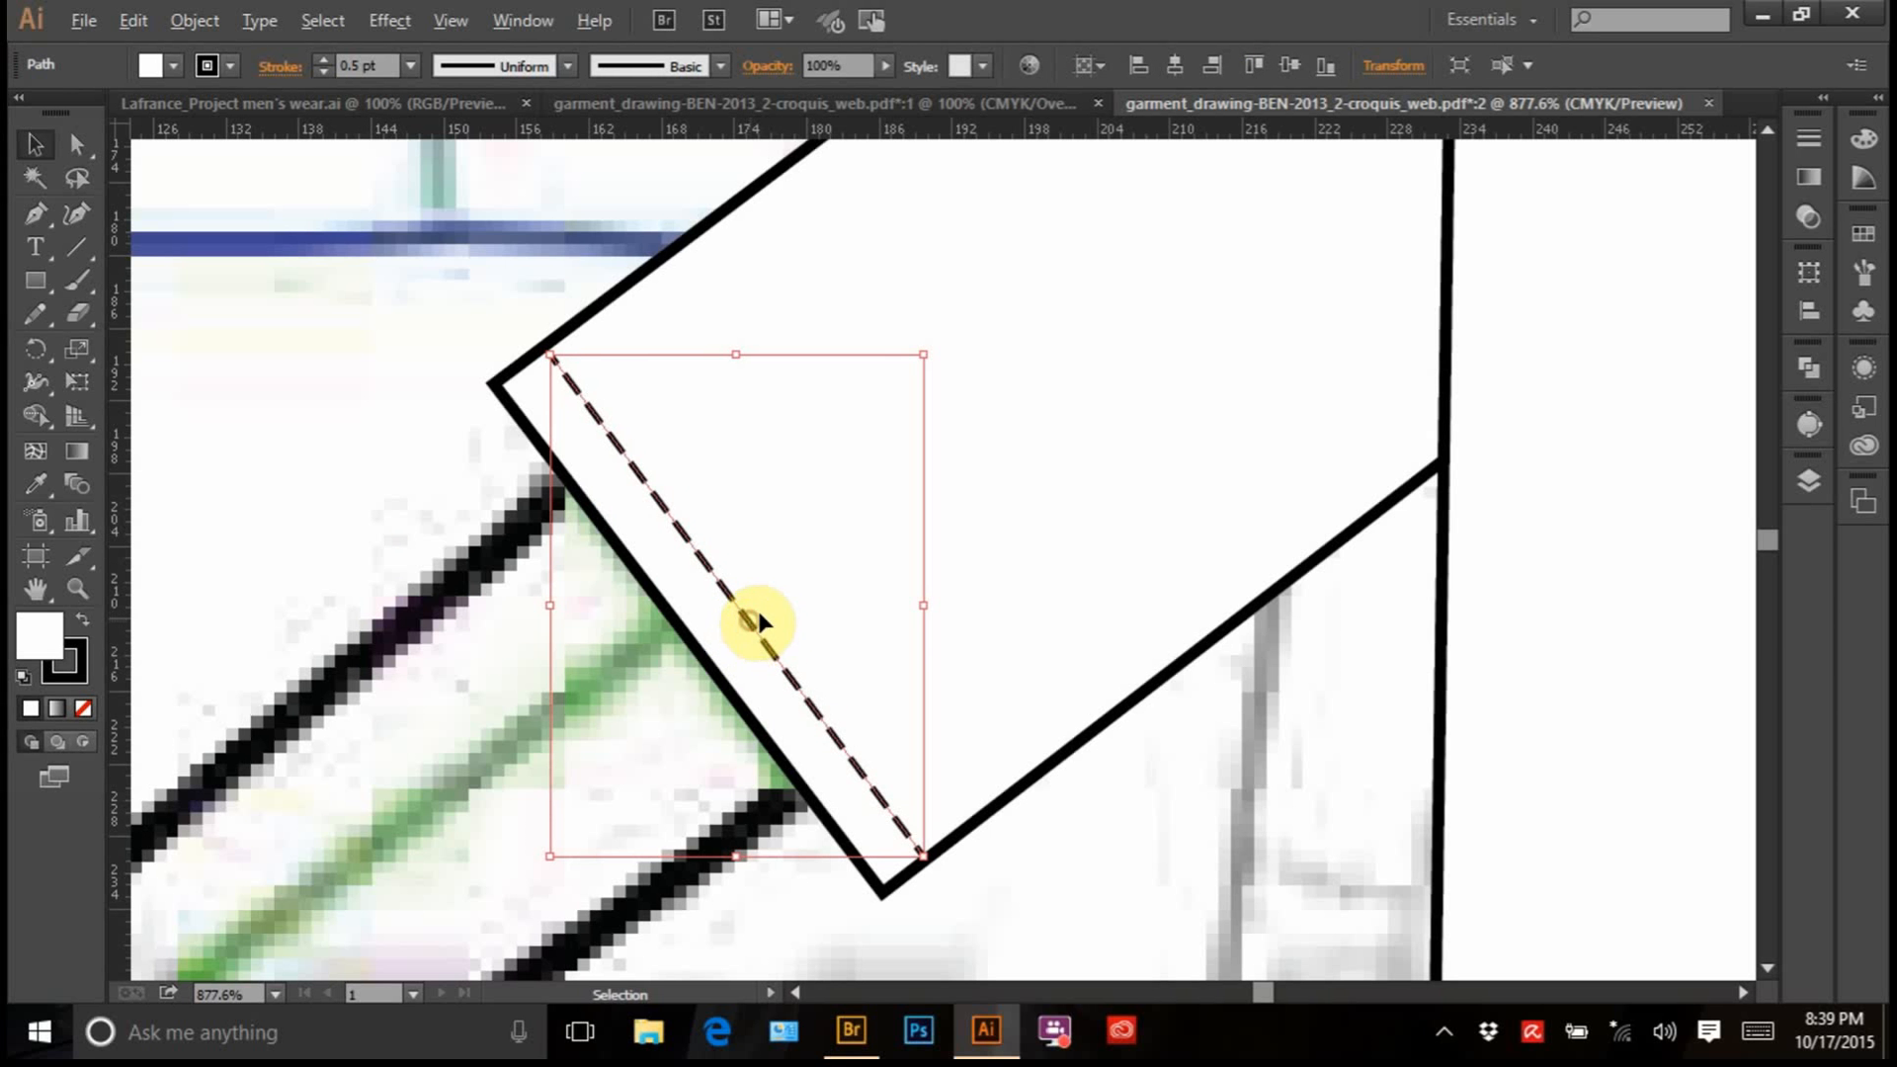
pyautogui.moveTo(756, 620); pyautogui.dragTo(765, 614)
pyautogui.click(554, 761)
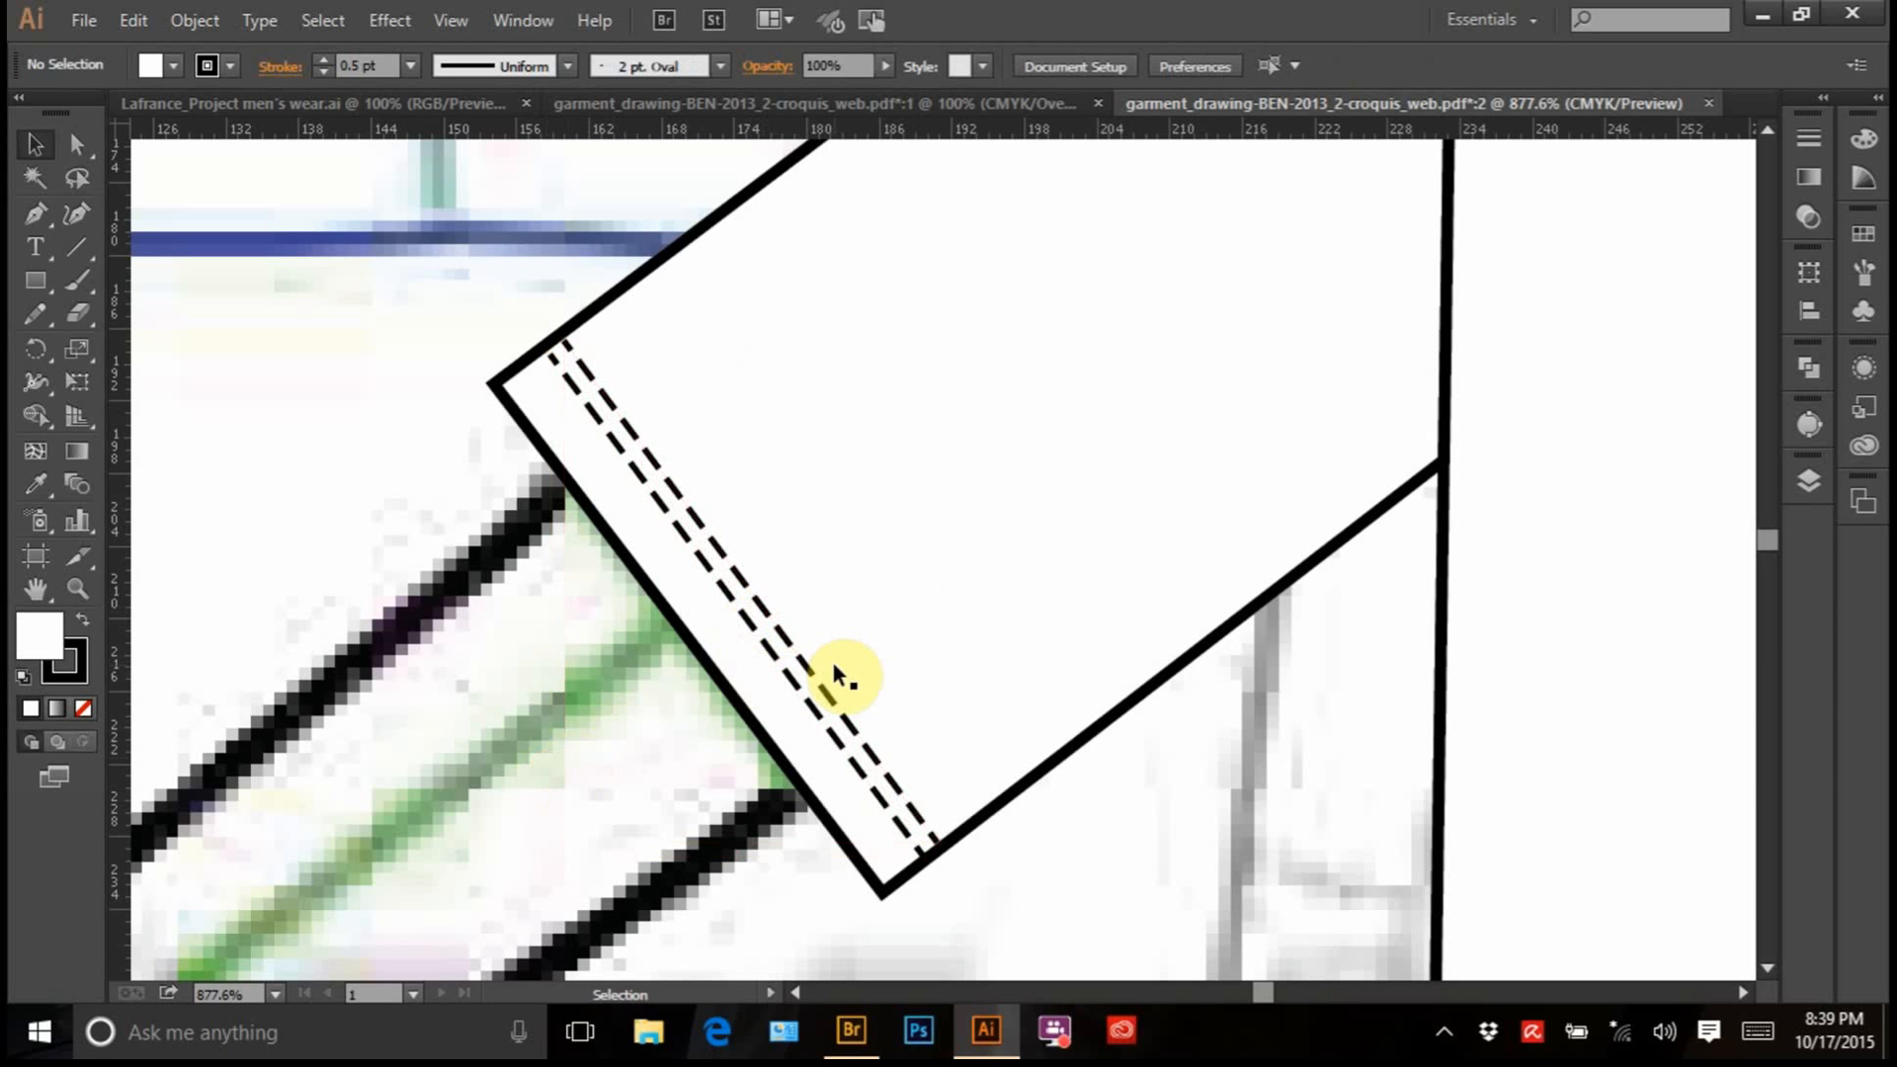
# Undo the dashed stitch lines on the sleeve hem and clear the selection
pyautogui.hotkey('ctrl', '-')
pyautogui.hotkey('ctrl', '-')
pyautogui.hotkey('ctrl', '-')
pyautogui.hotkey('ctrl', '-')
pyautogui.hotkey('ctrl', '-')
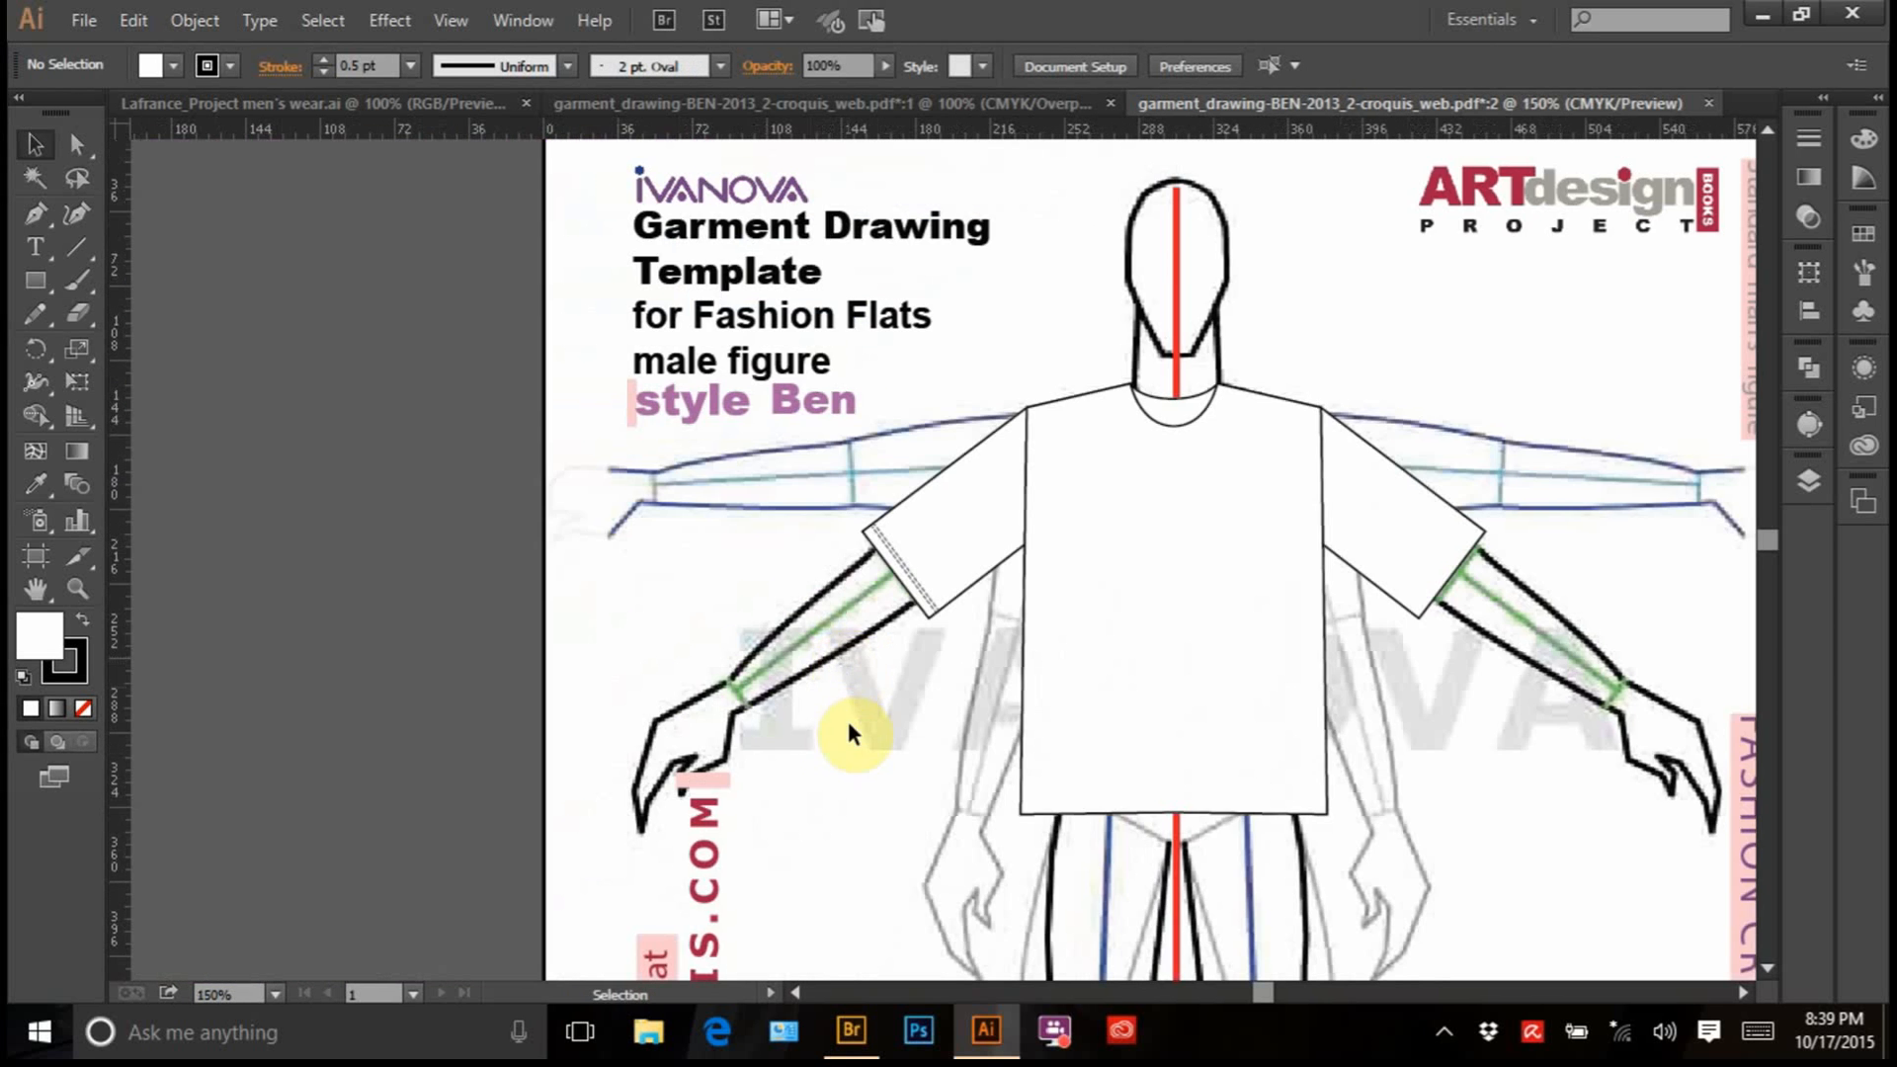
pyautogui.hotkey('ctrl', '-')
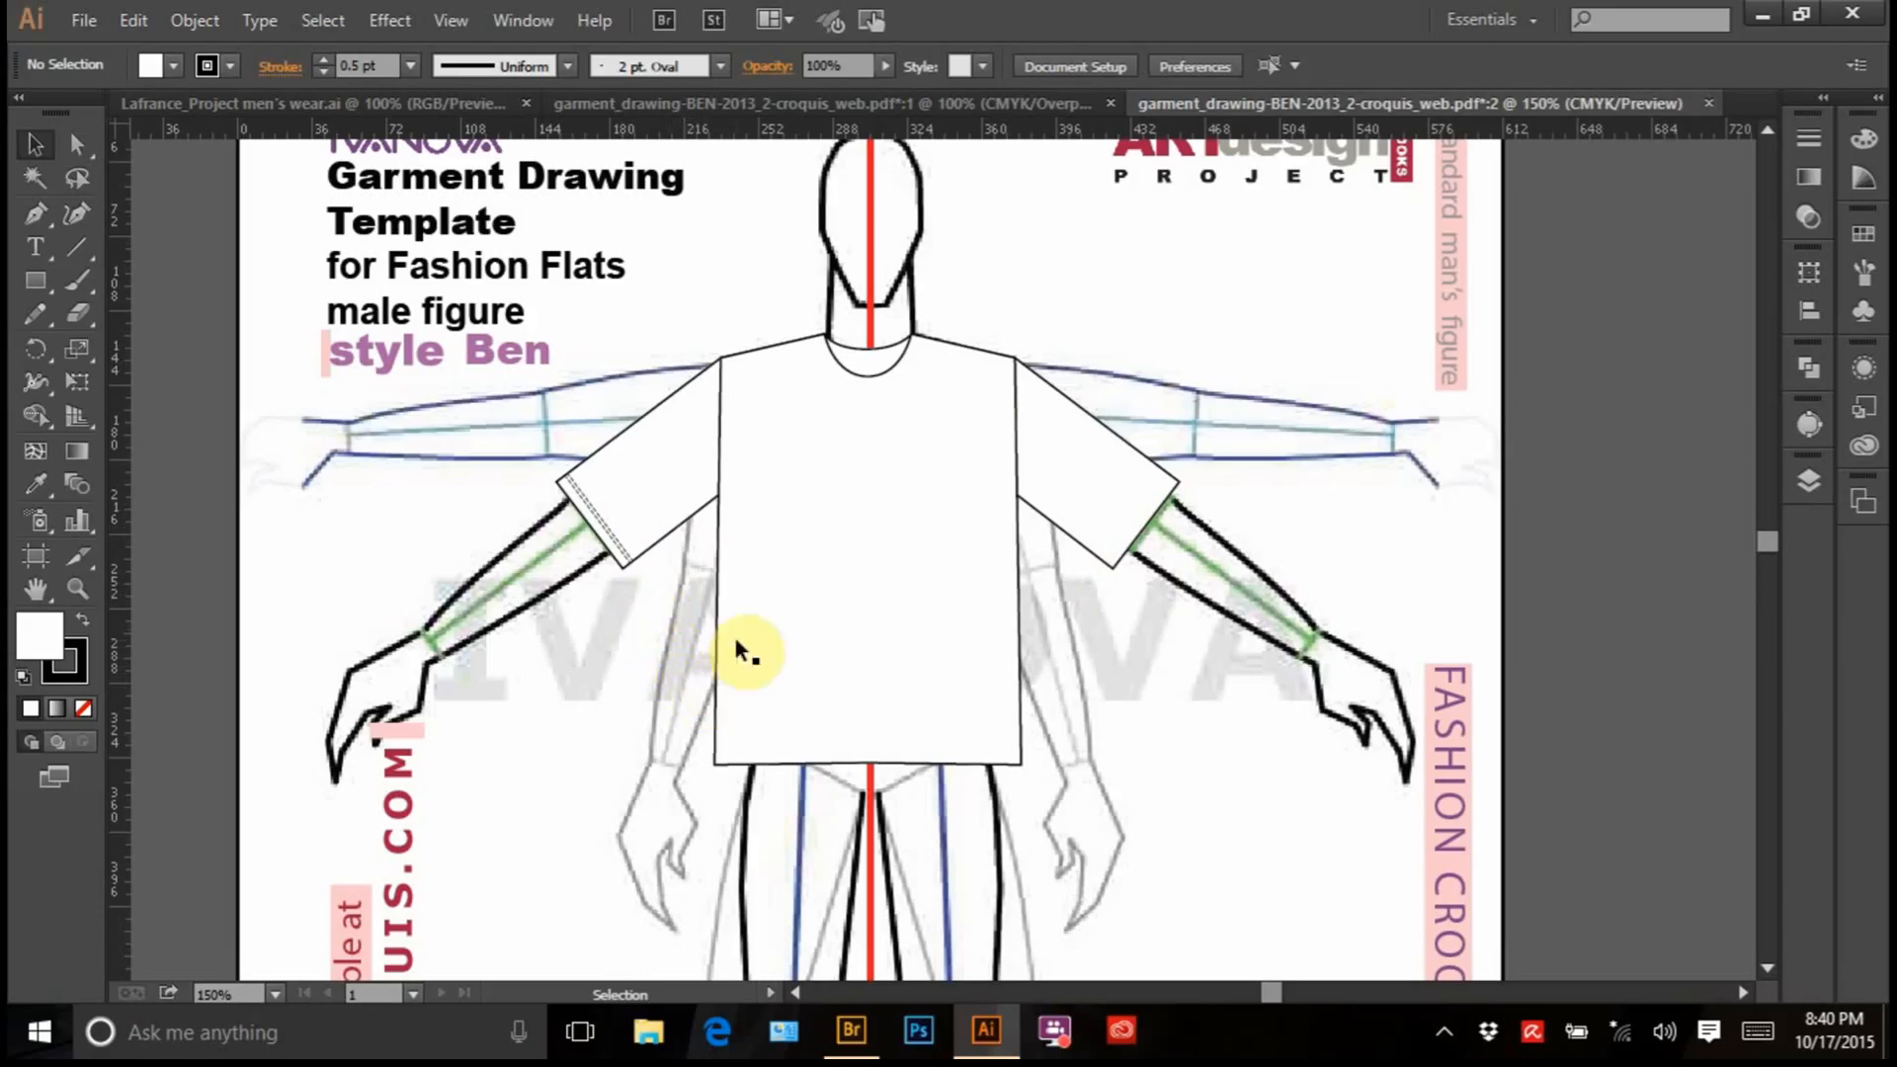
pyautogui.hotkey('ctrl', 'z')
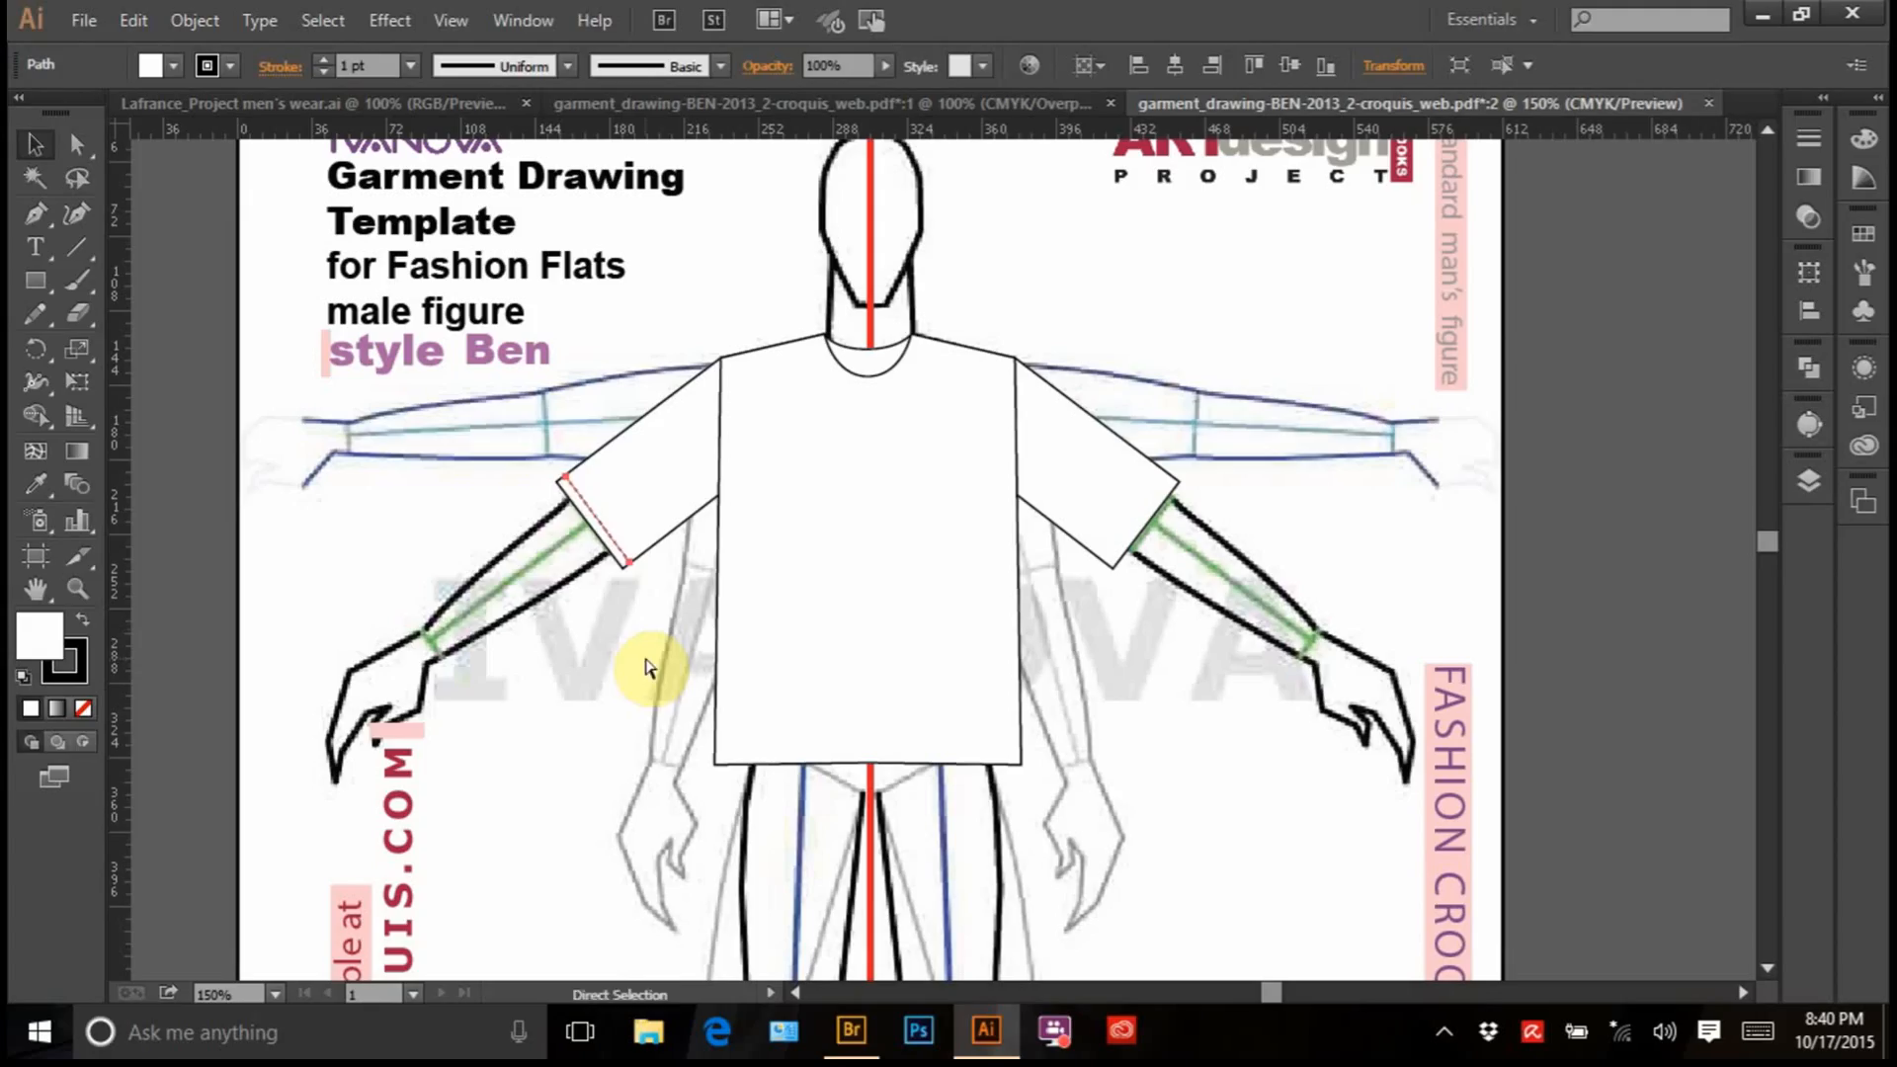
pyautogui.click(643, 644)
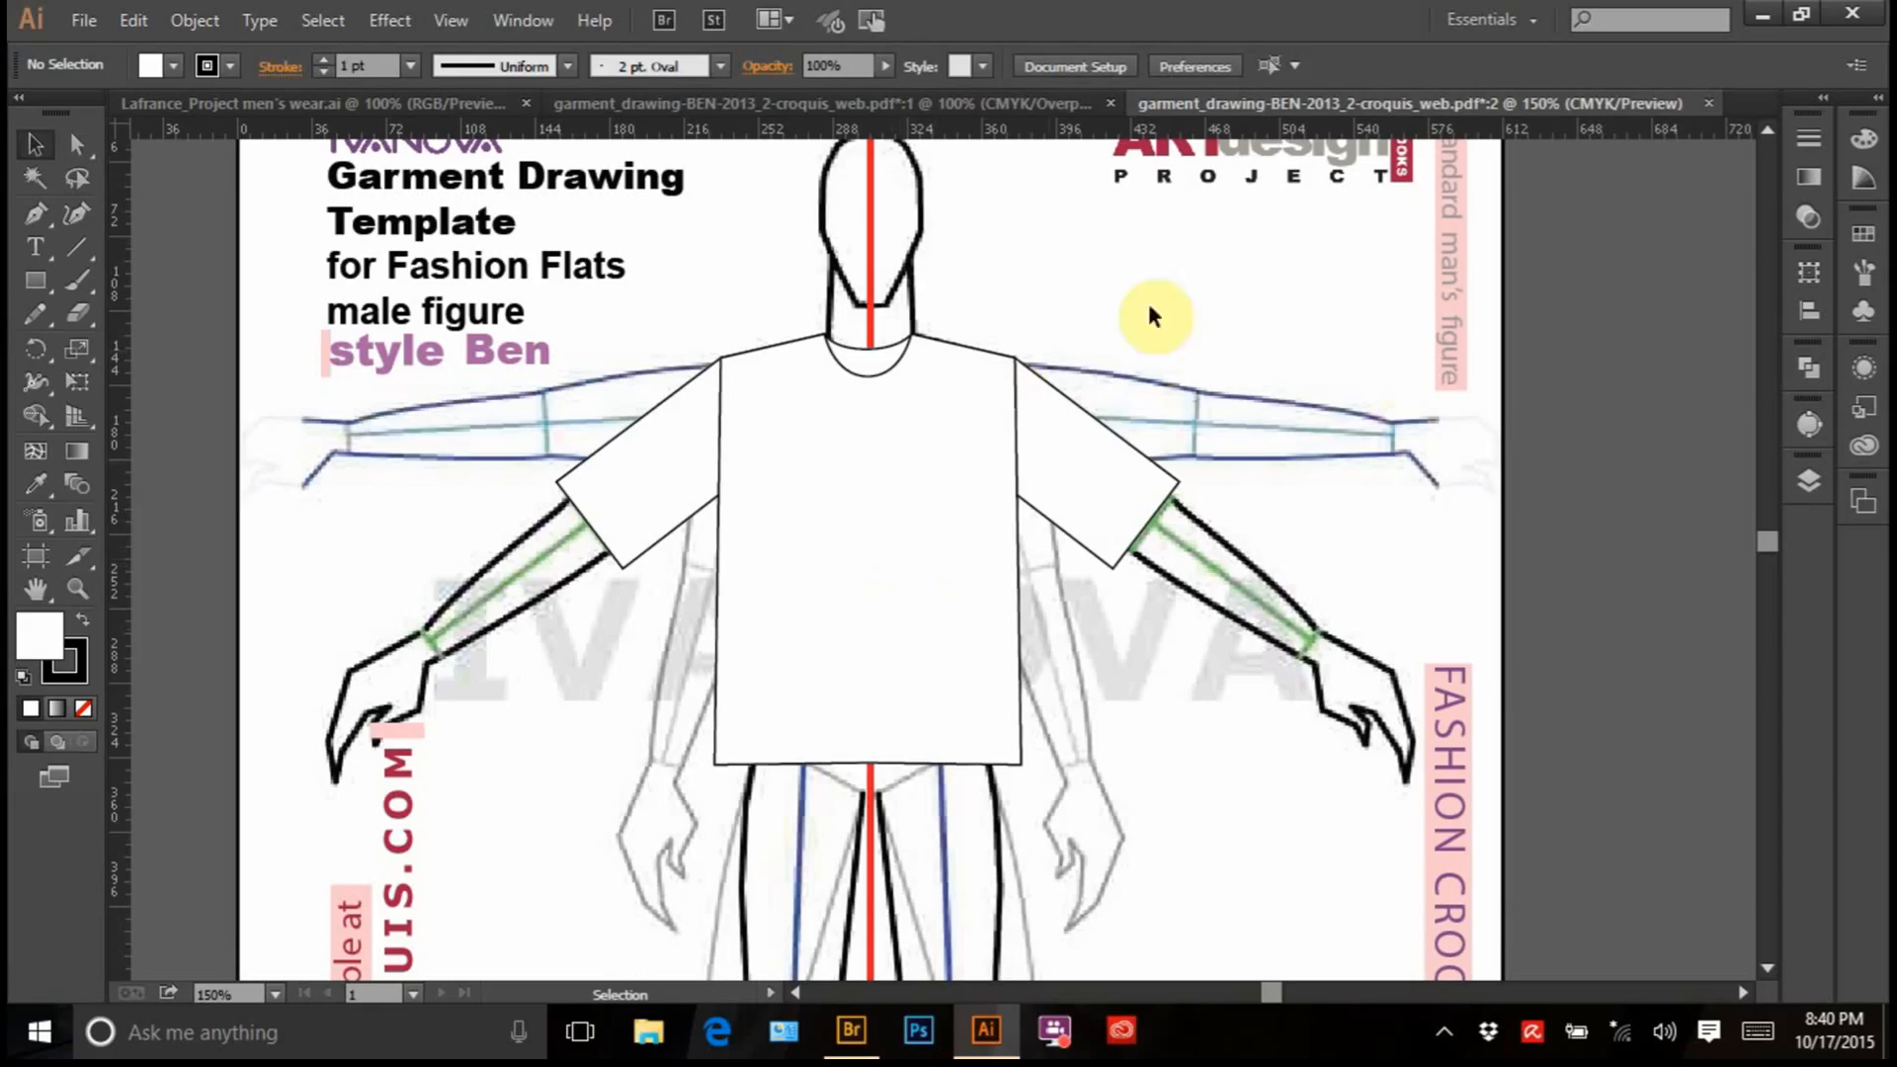
# Compare the two windows of the croquis document and close the duplicate first window
pyautogui.click(970, 106)
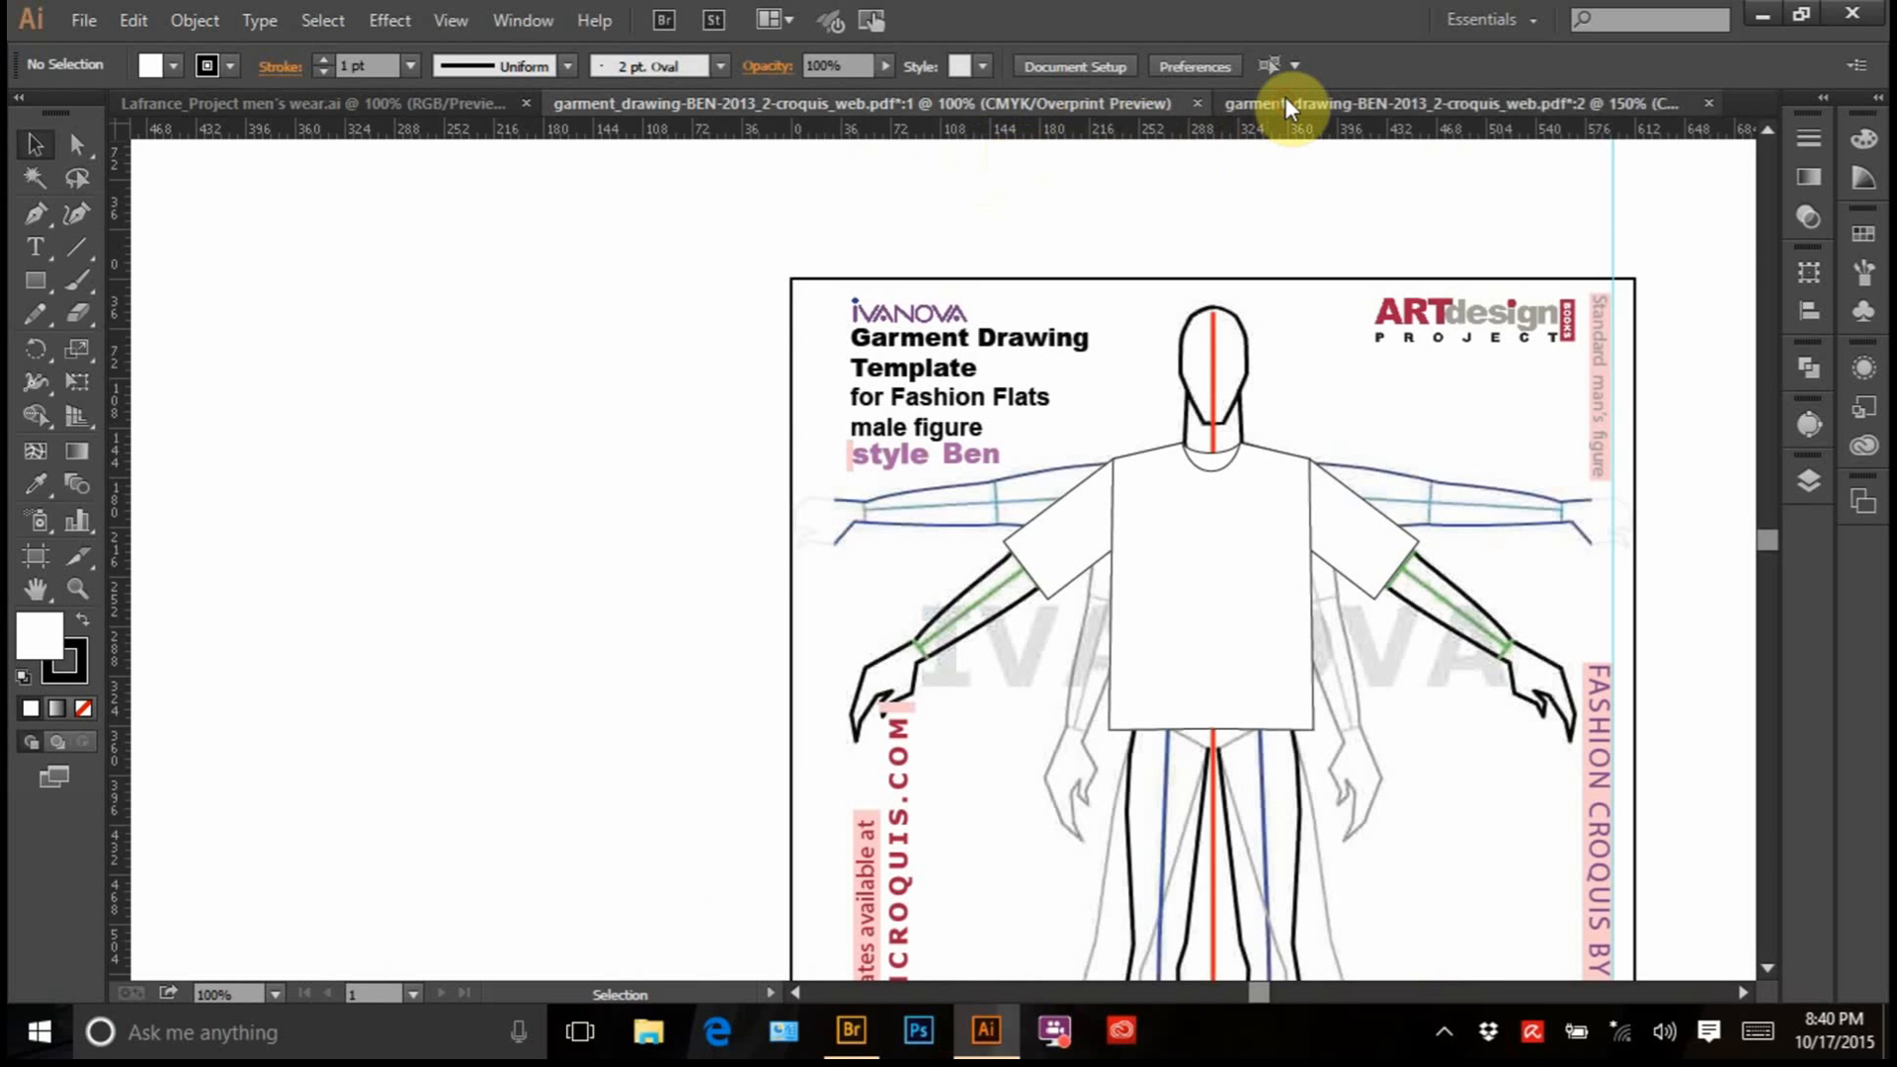
pyautogui.click(1230, 101)
pyautogui.click(978, 103)
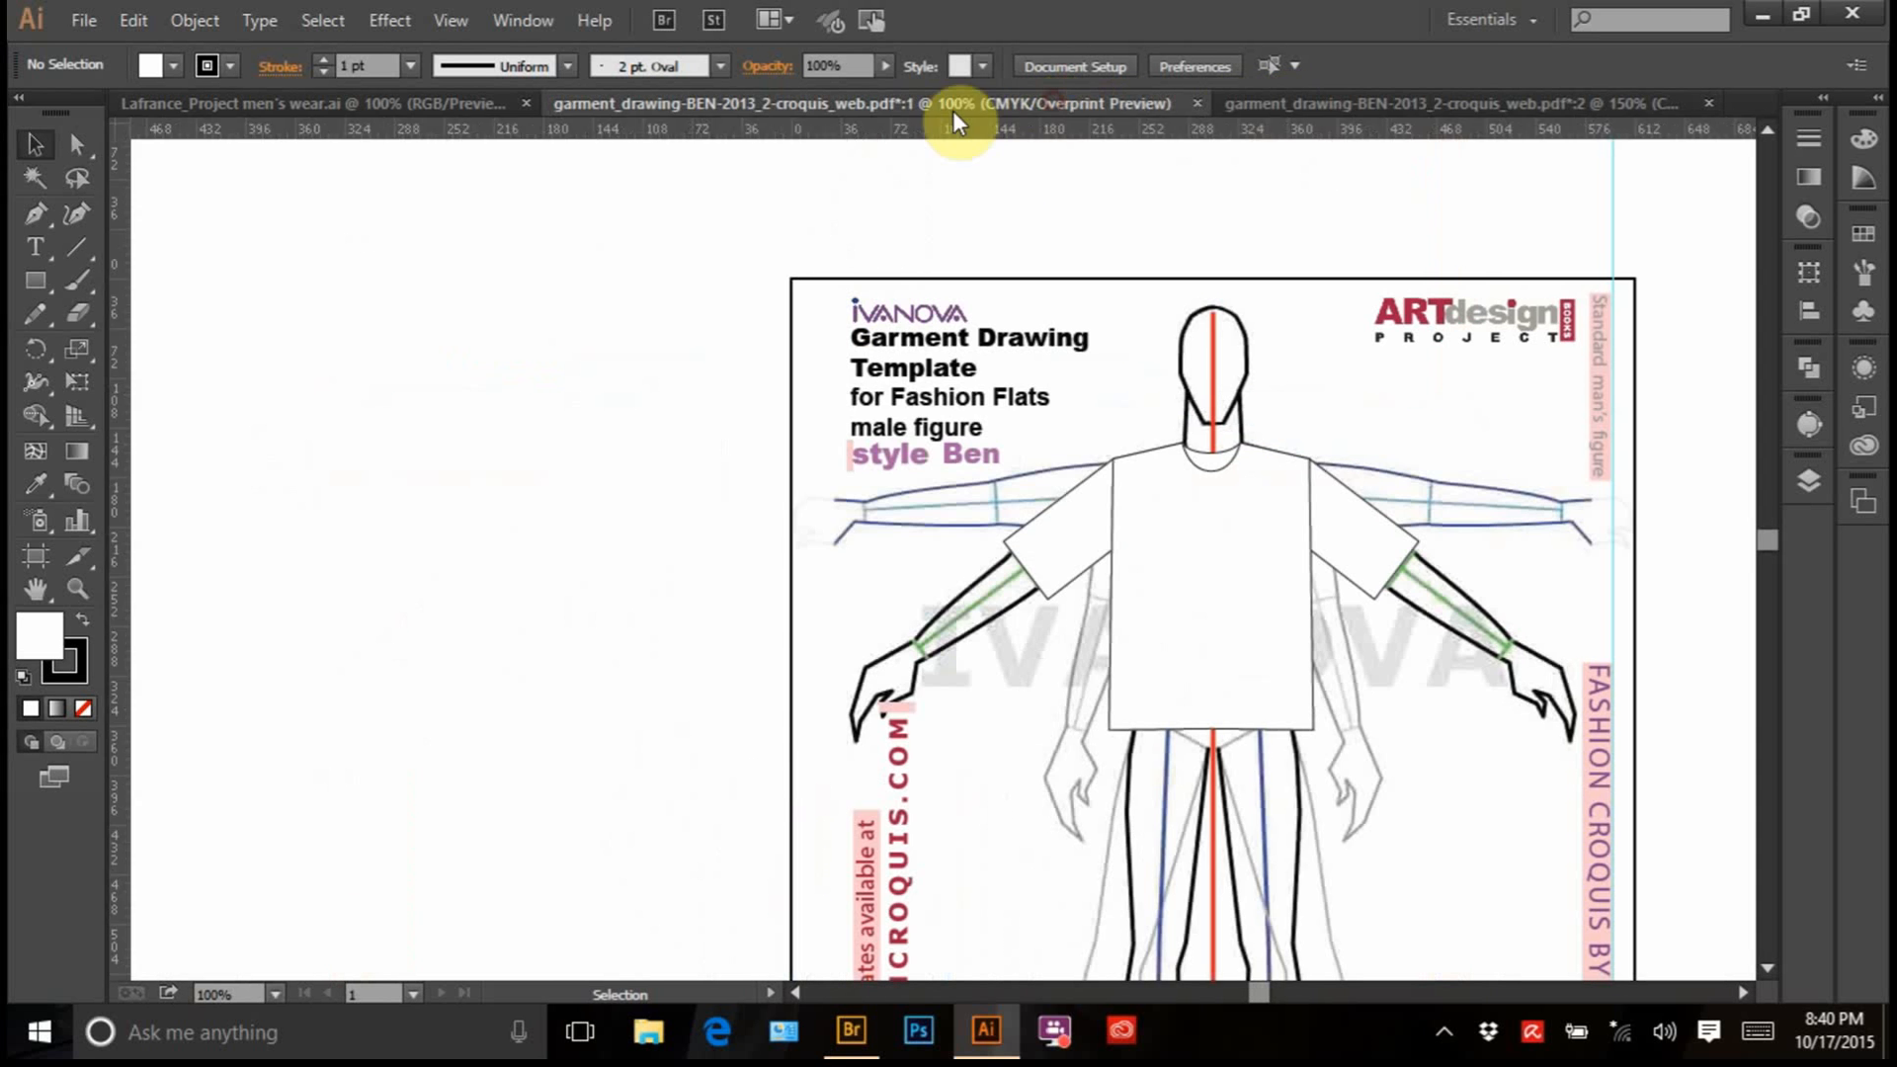
pyautogui.click(1199, 103)
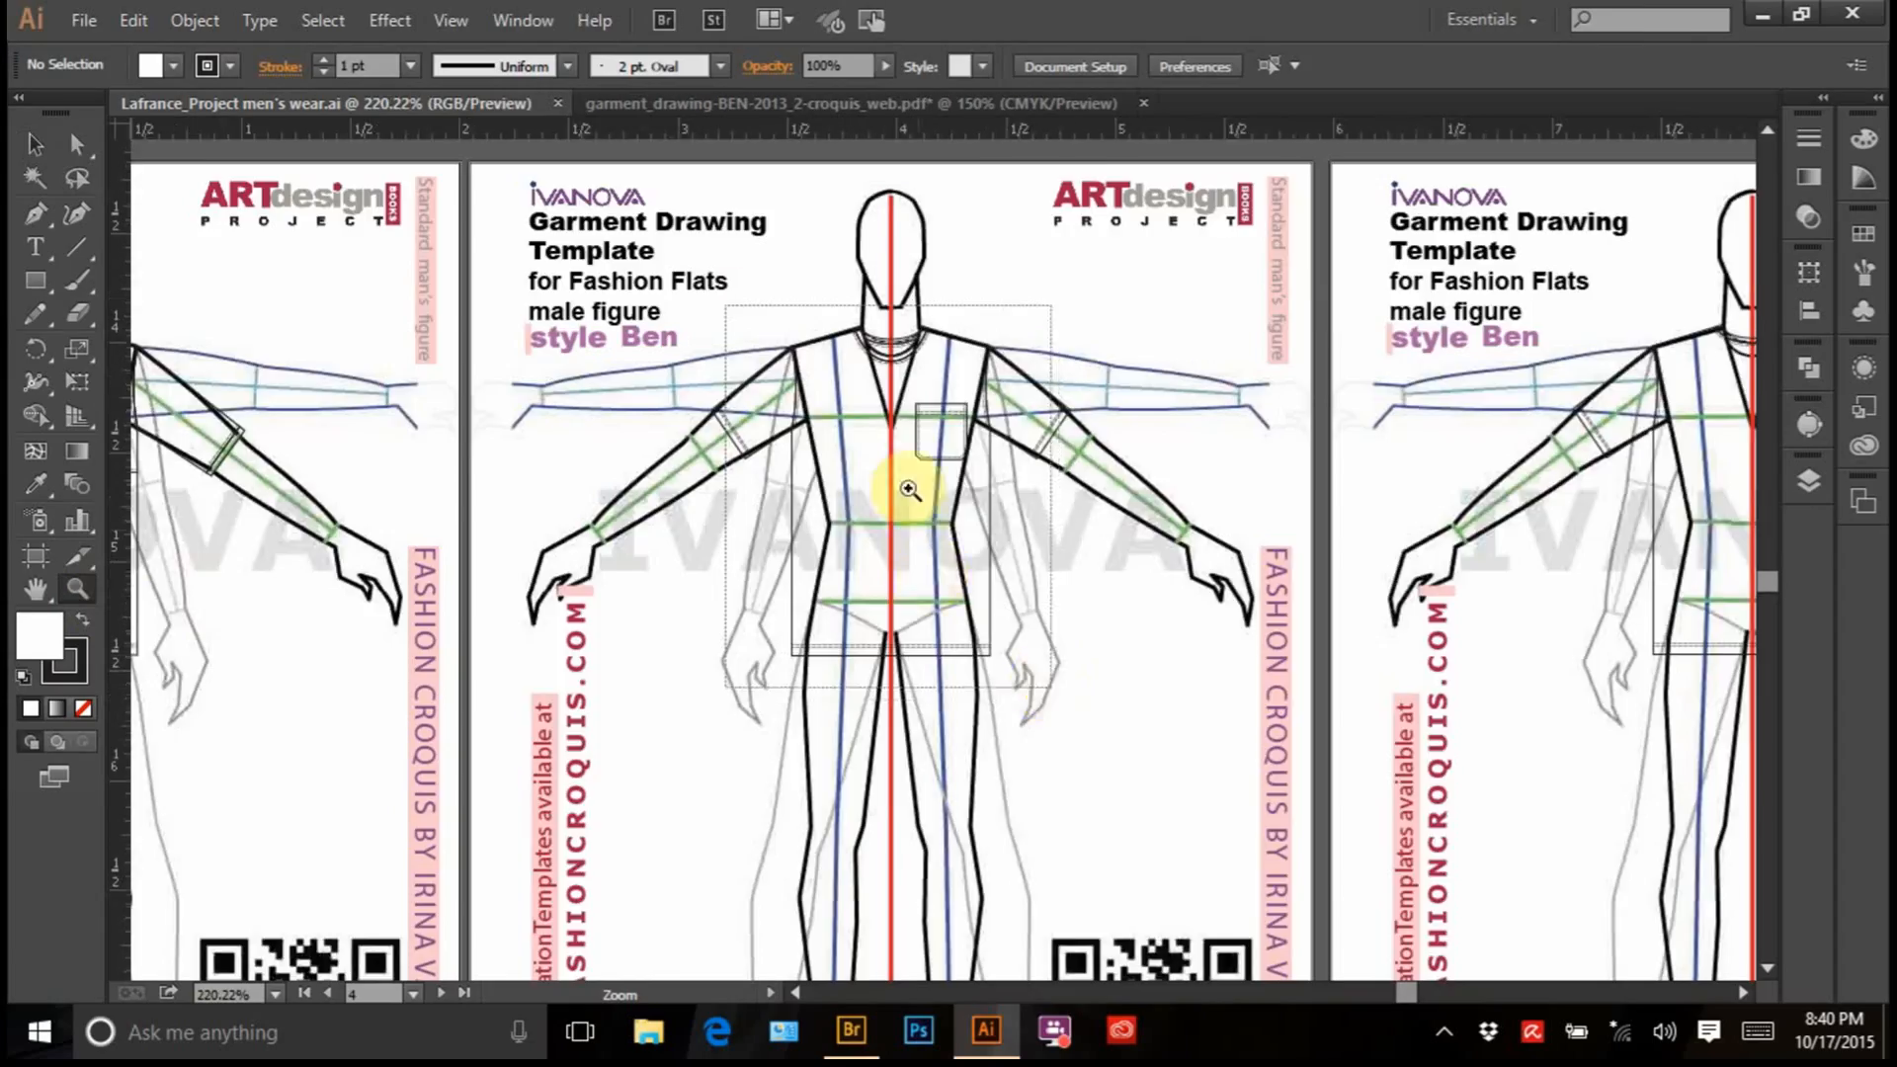
# Examine the croquis construction lines and the finished front and back T-shirt flats with fabric swatches in Lafrance_Project men's wear.ai
pyautogui.moveTo(839, 443); pyautogui.dragTo(902, 452)
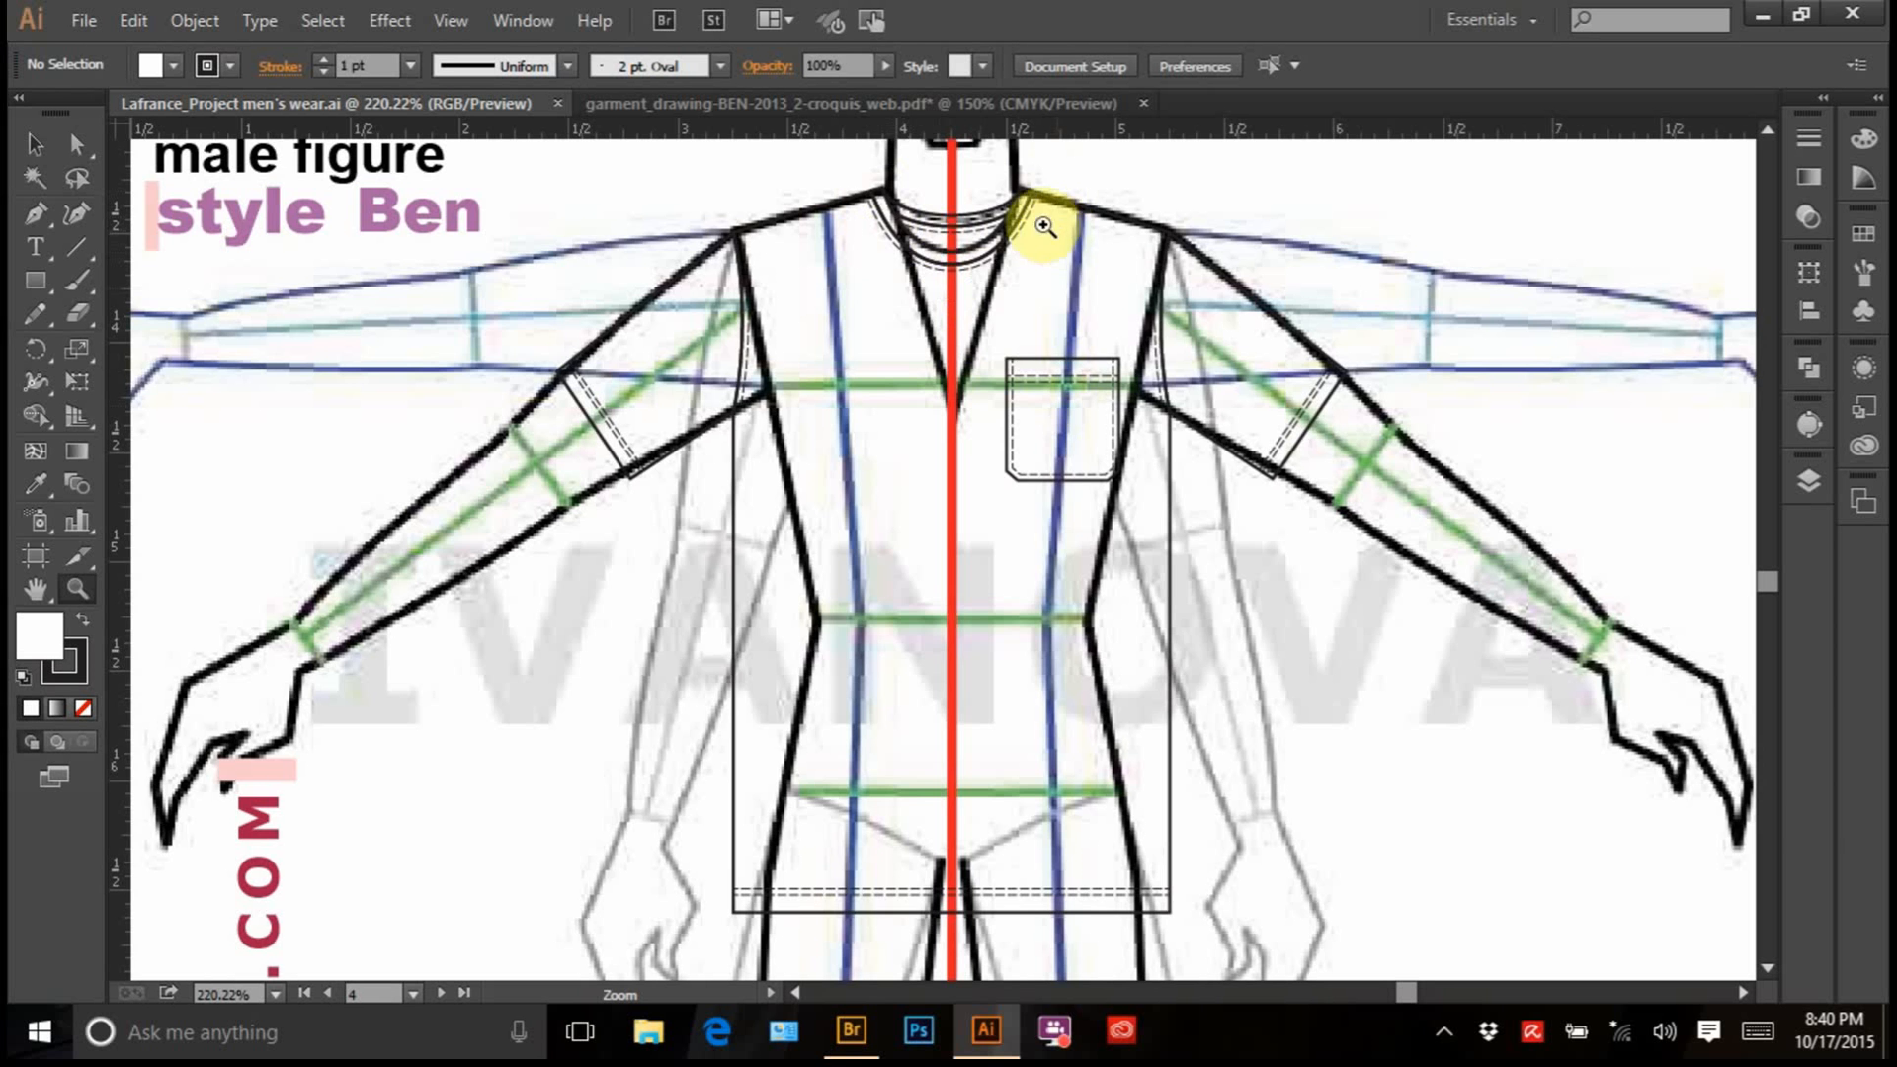
pyautogui.moveTo(1122, 224); pyautogui.dragTo(1114, 721)
pyautogui.moveTo(1076, 491); pyautogui.dragTo(1075, 804)
pyautogui.moveTo(973, 368); pyautogui.dragTo(1060, 860)
pyautogui.moveTo(999, 478); pyautogui.dragTo(965, 423)
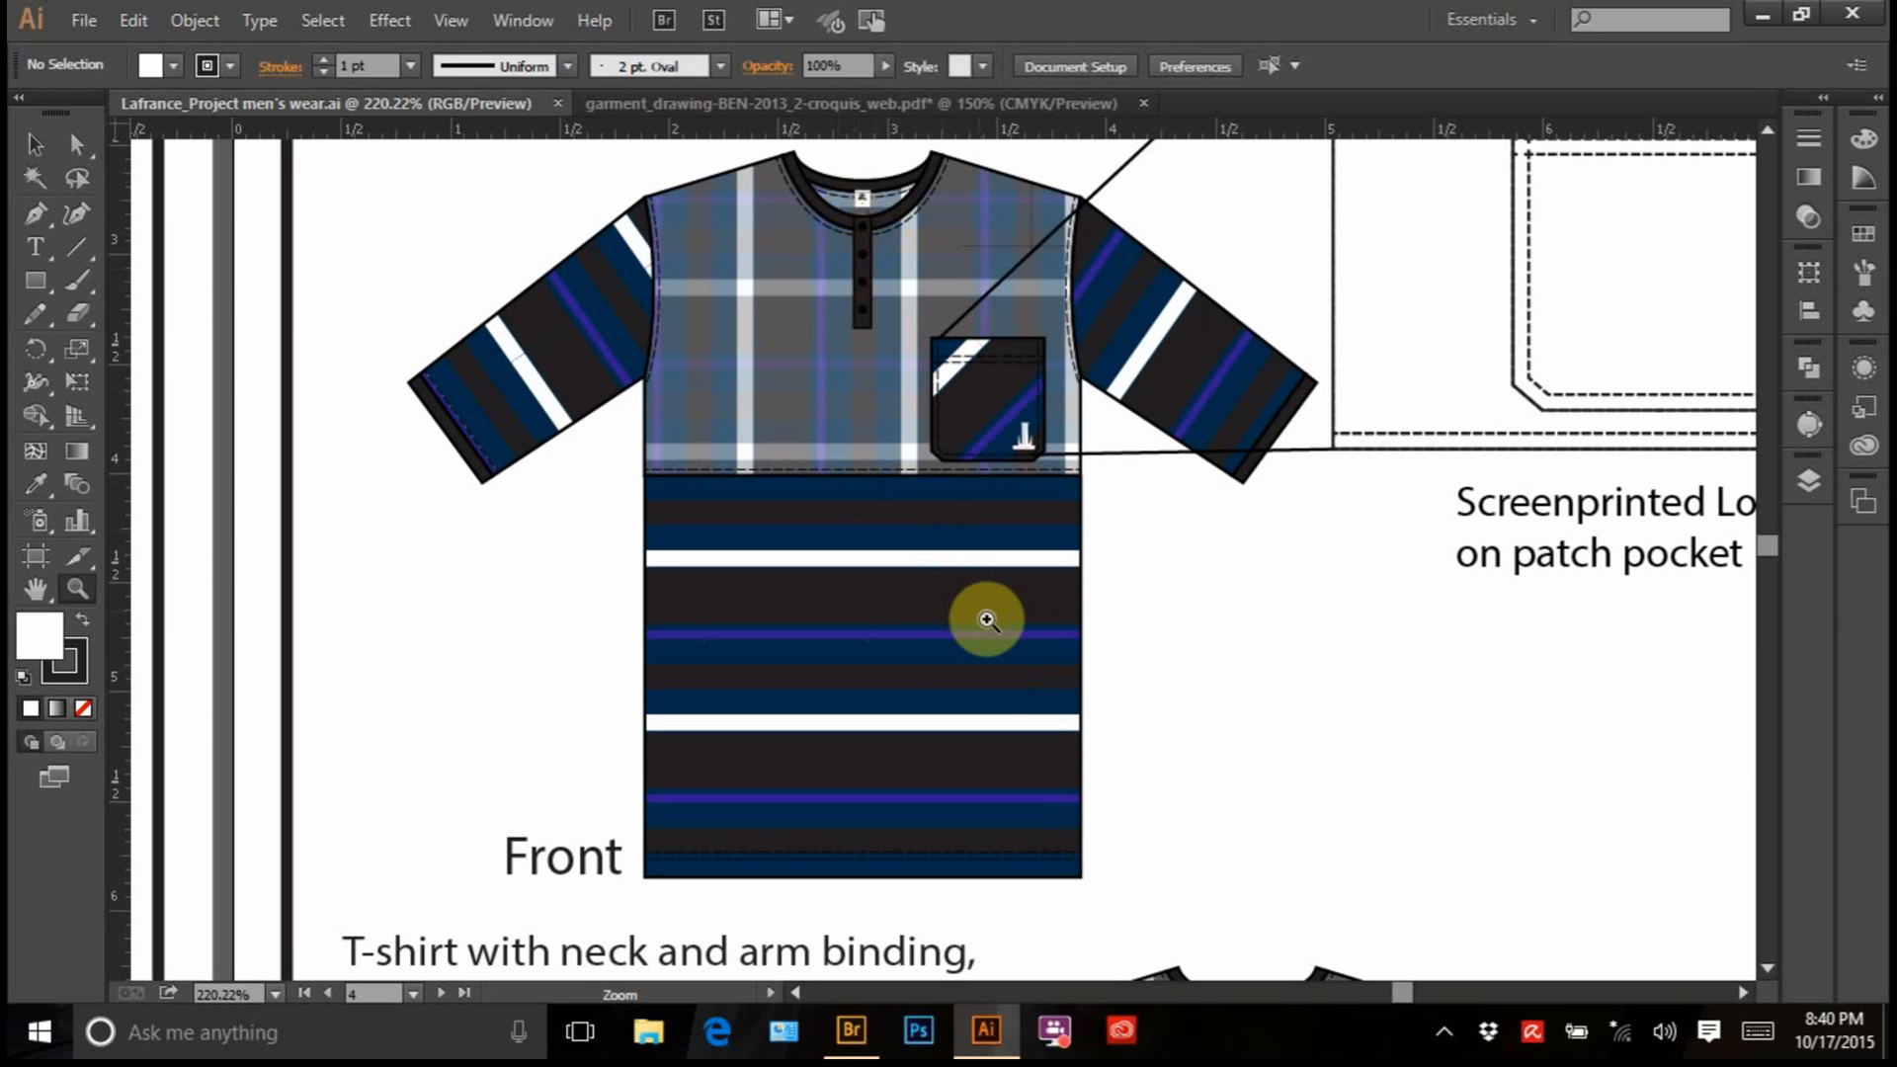
pyautogui.moveTo(987, 613); pyautogui.dragTo(862, 196)
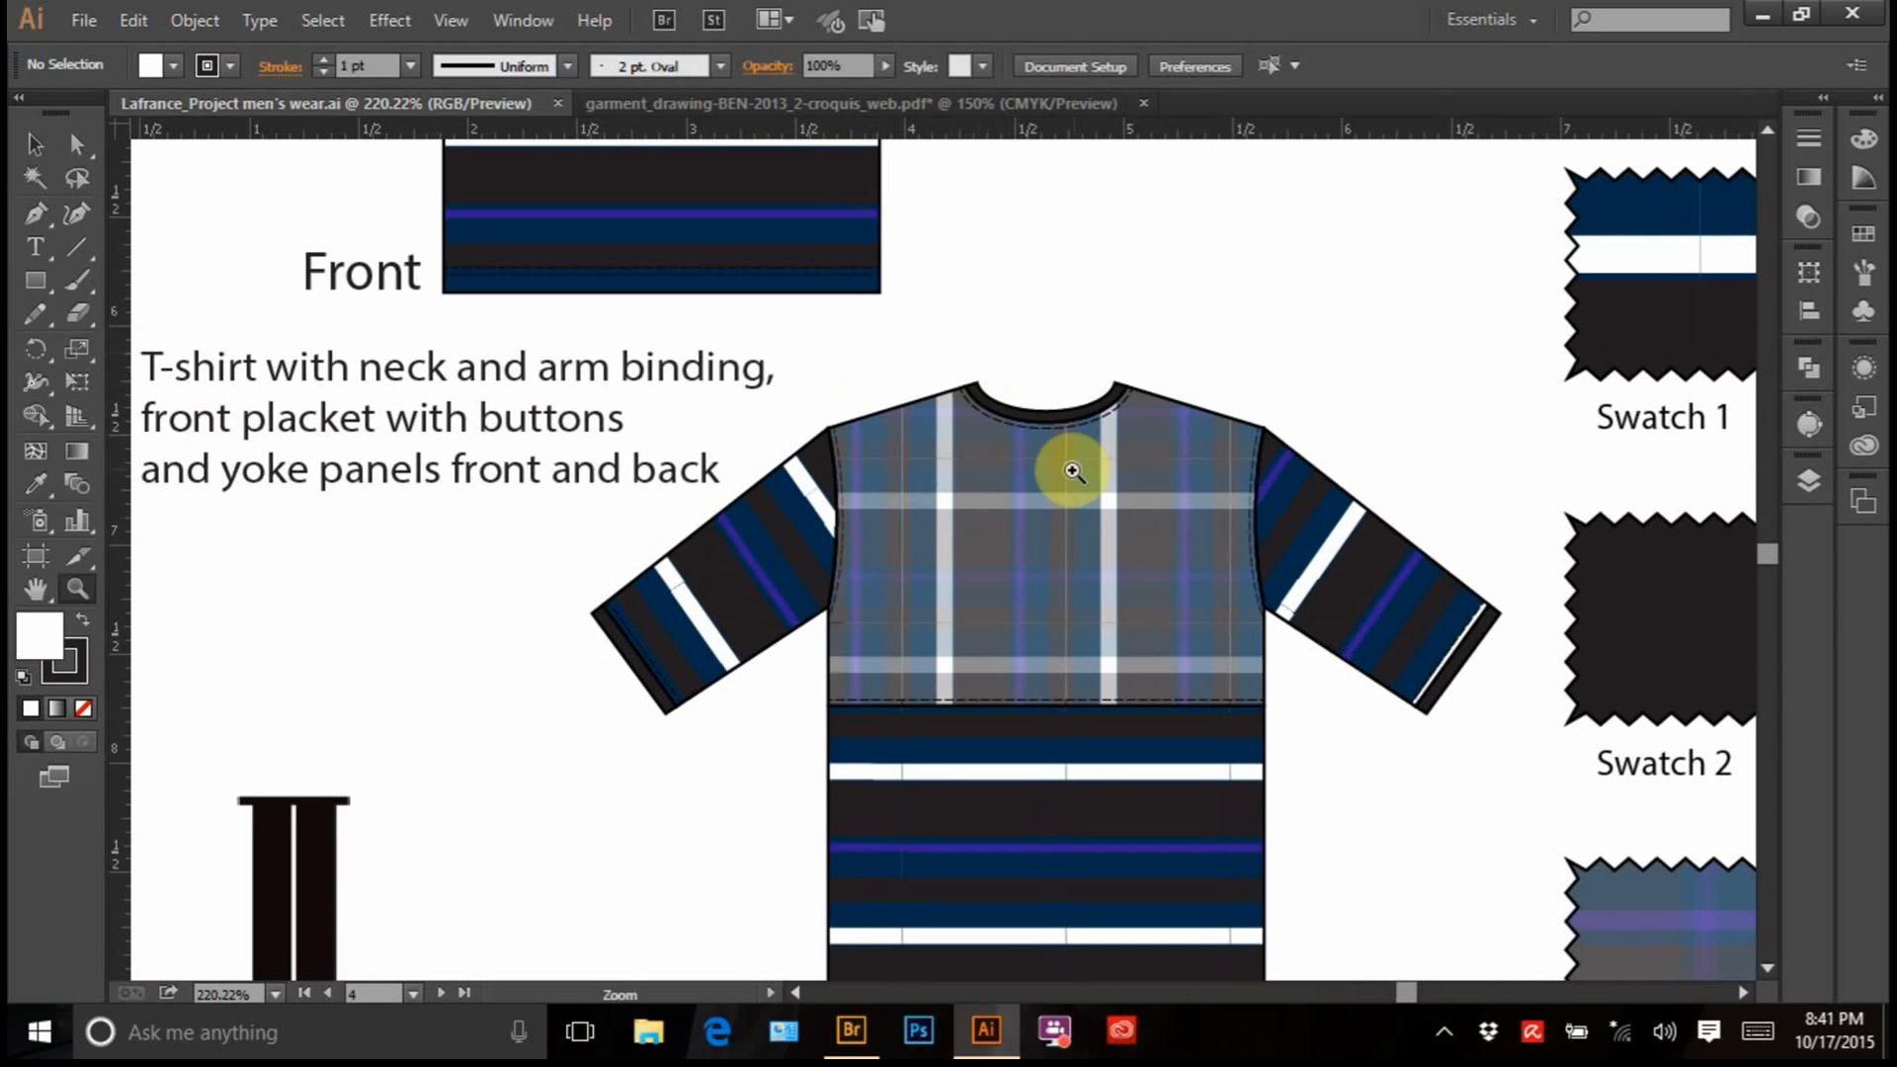
pyautogui.hotkey('ctrl', '-')
pyautogui.hotkey('ctrl', '-')
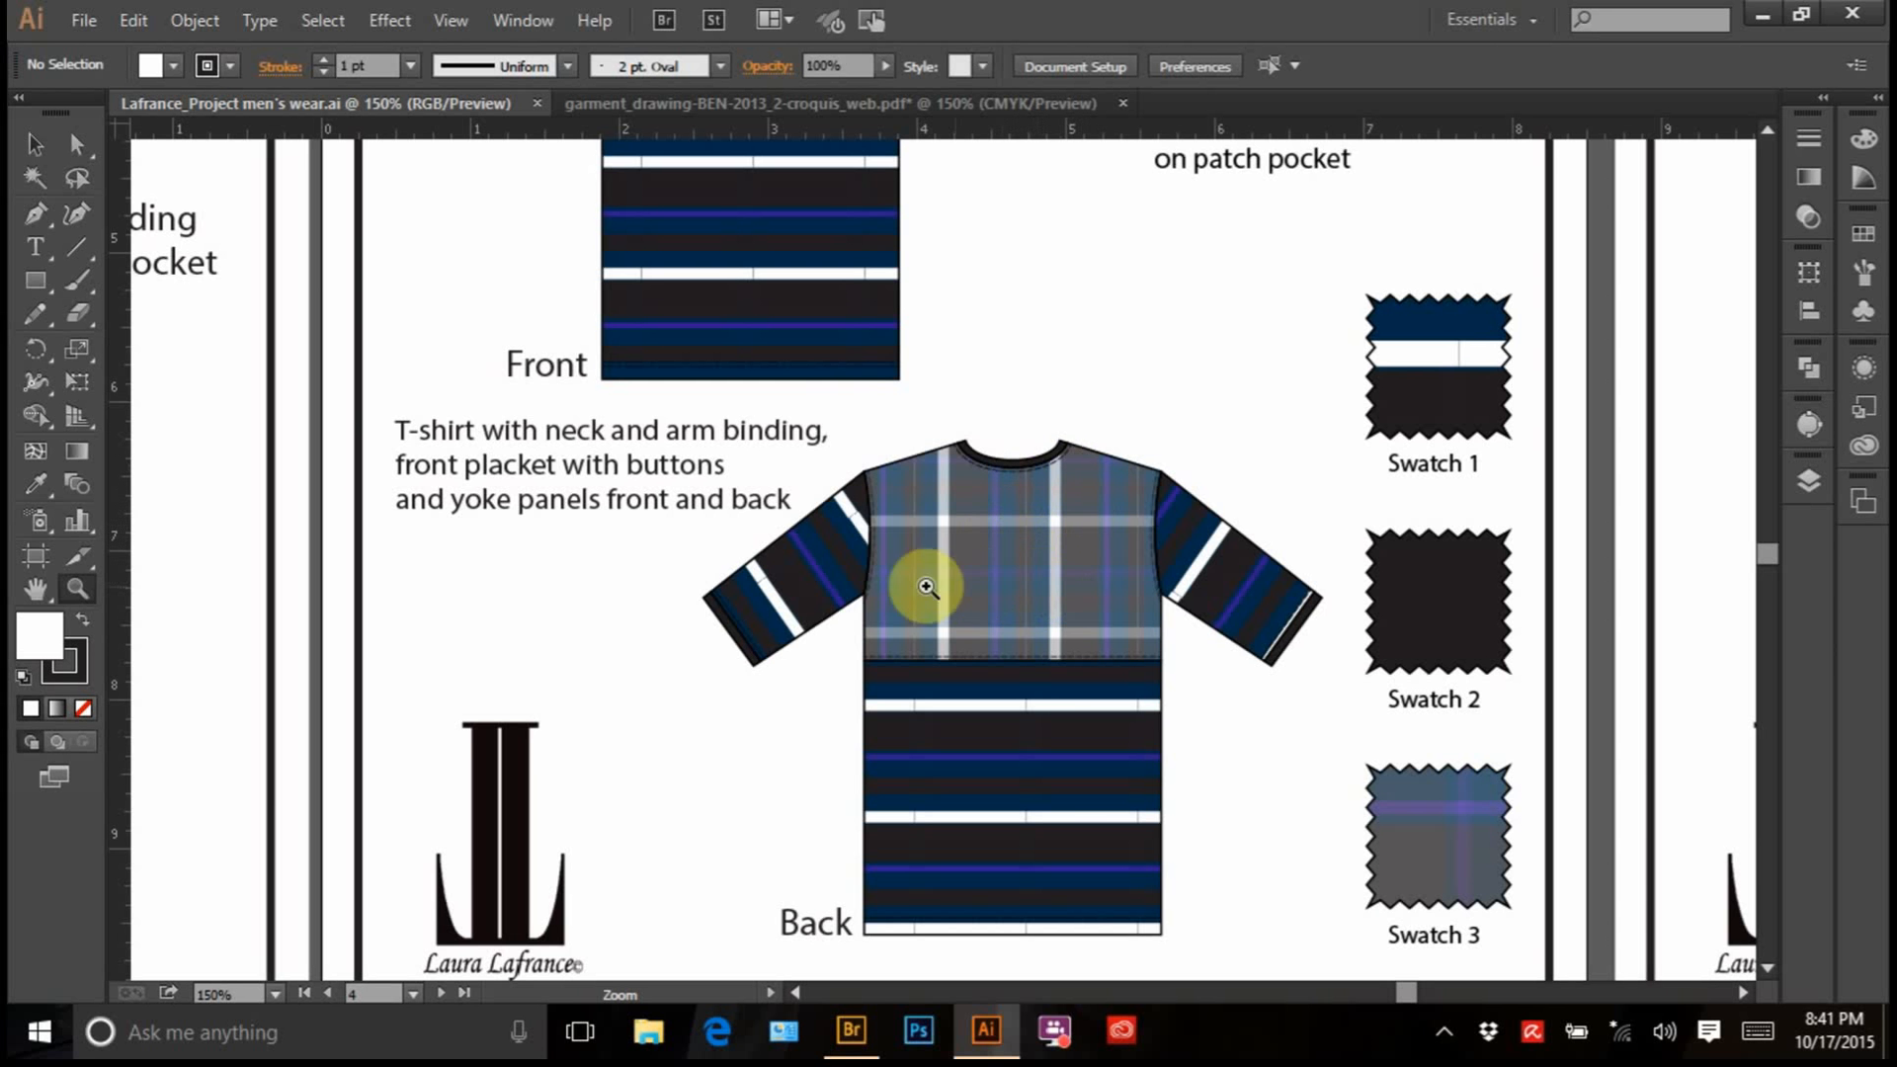
pyautogui.press('space')
pyautogui.moveTo(838, 396); pyautogui.dragTo(842, 280)
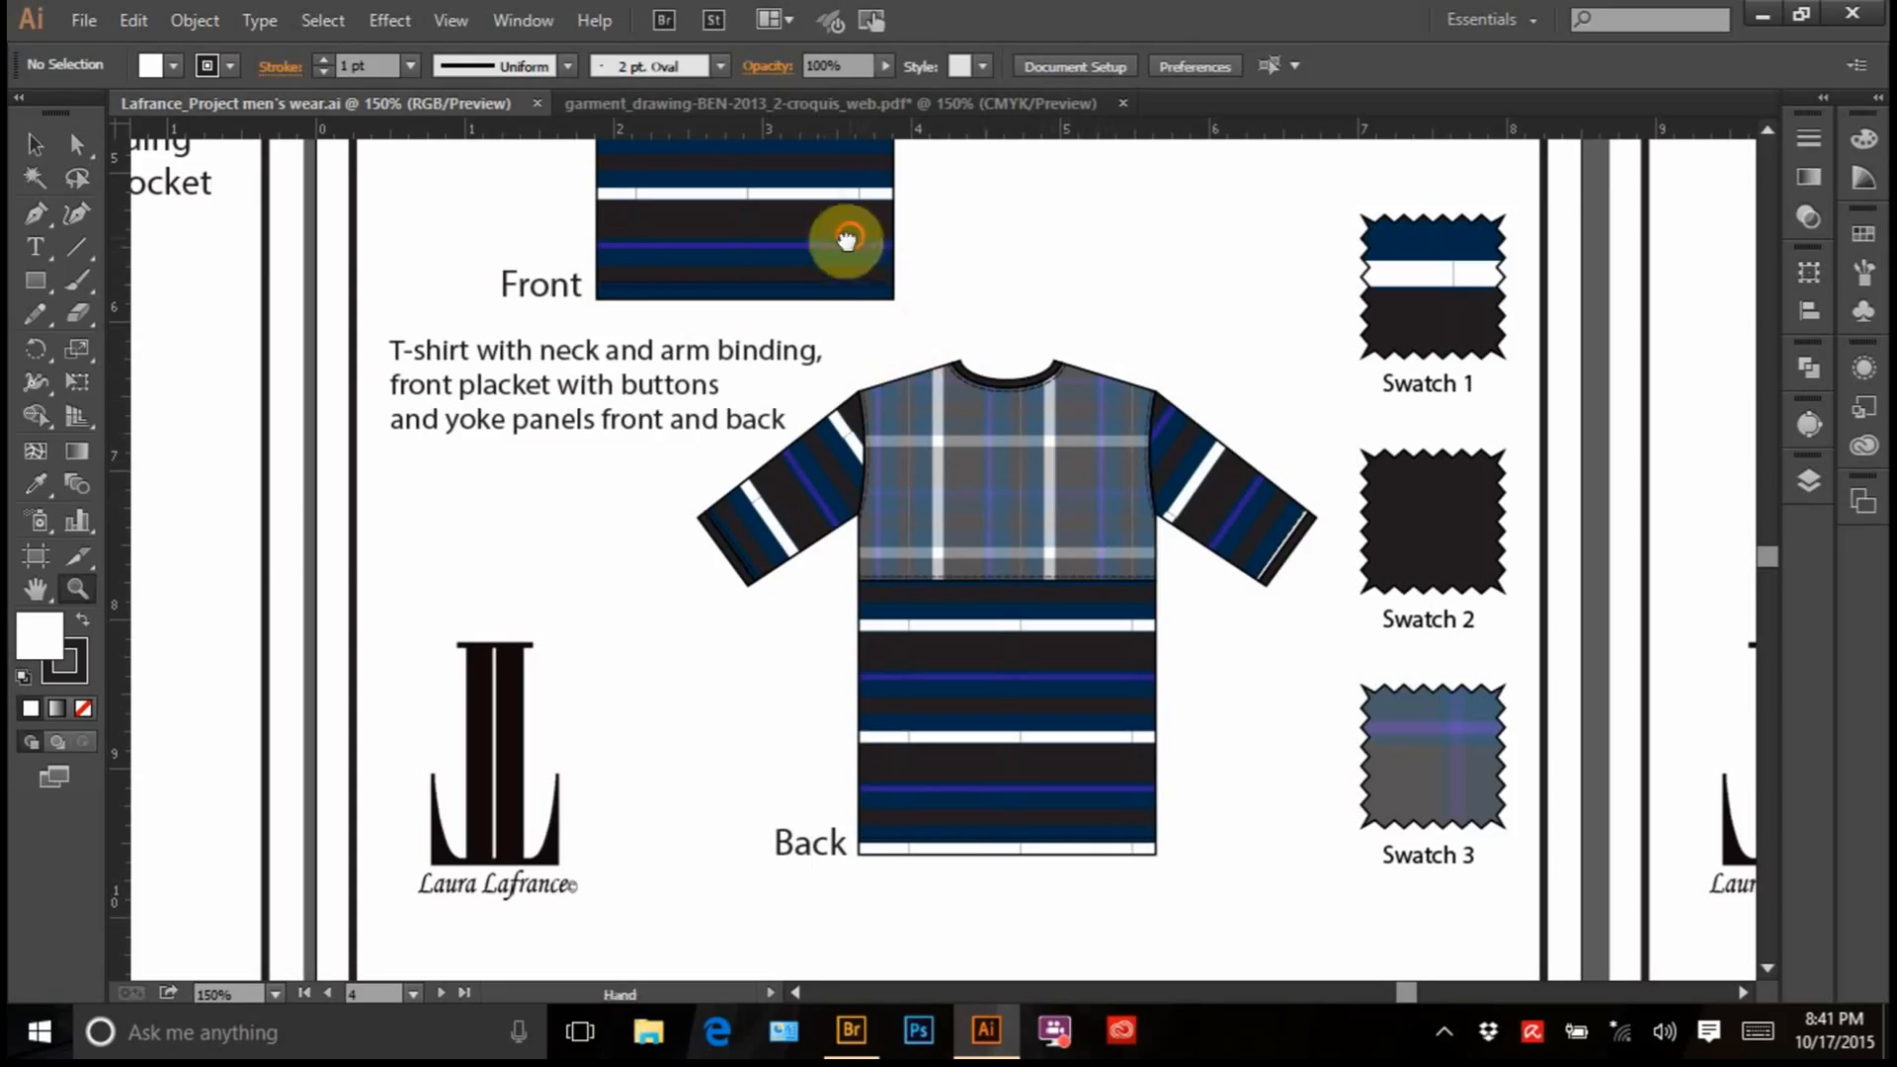
pyautogui.moveTo(846, 238); pyautogui.dragTo(940, 723)
# Inspect the stitching and binding details up close on the front neckline, placket, patch pocket and back neckline
pyautogui.moveTo(725, 246); pyautogui.dragTo(965, 435)
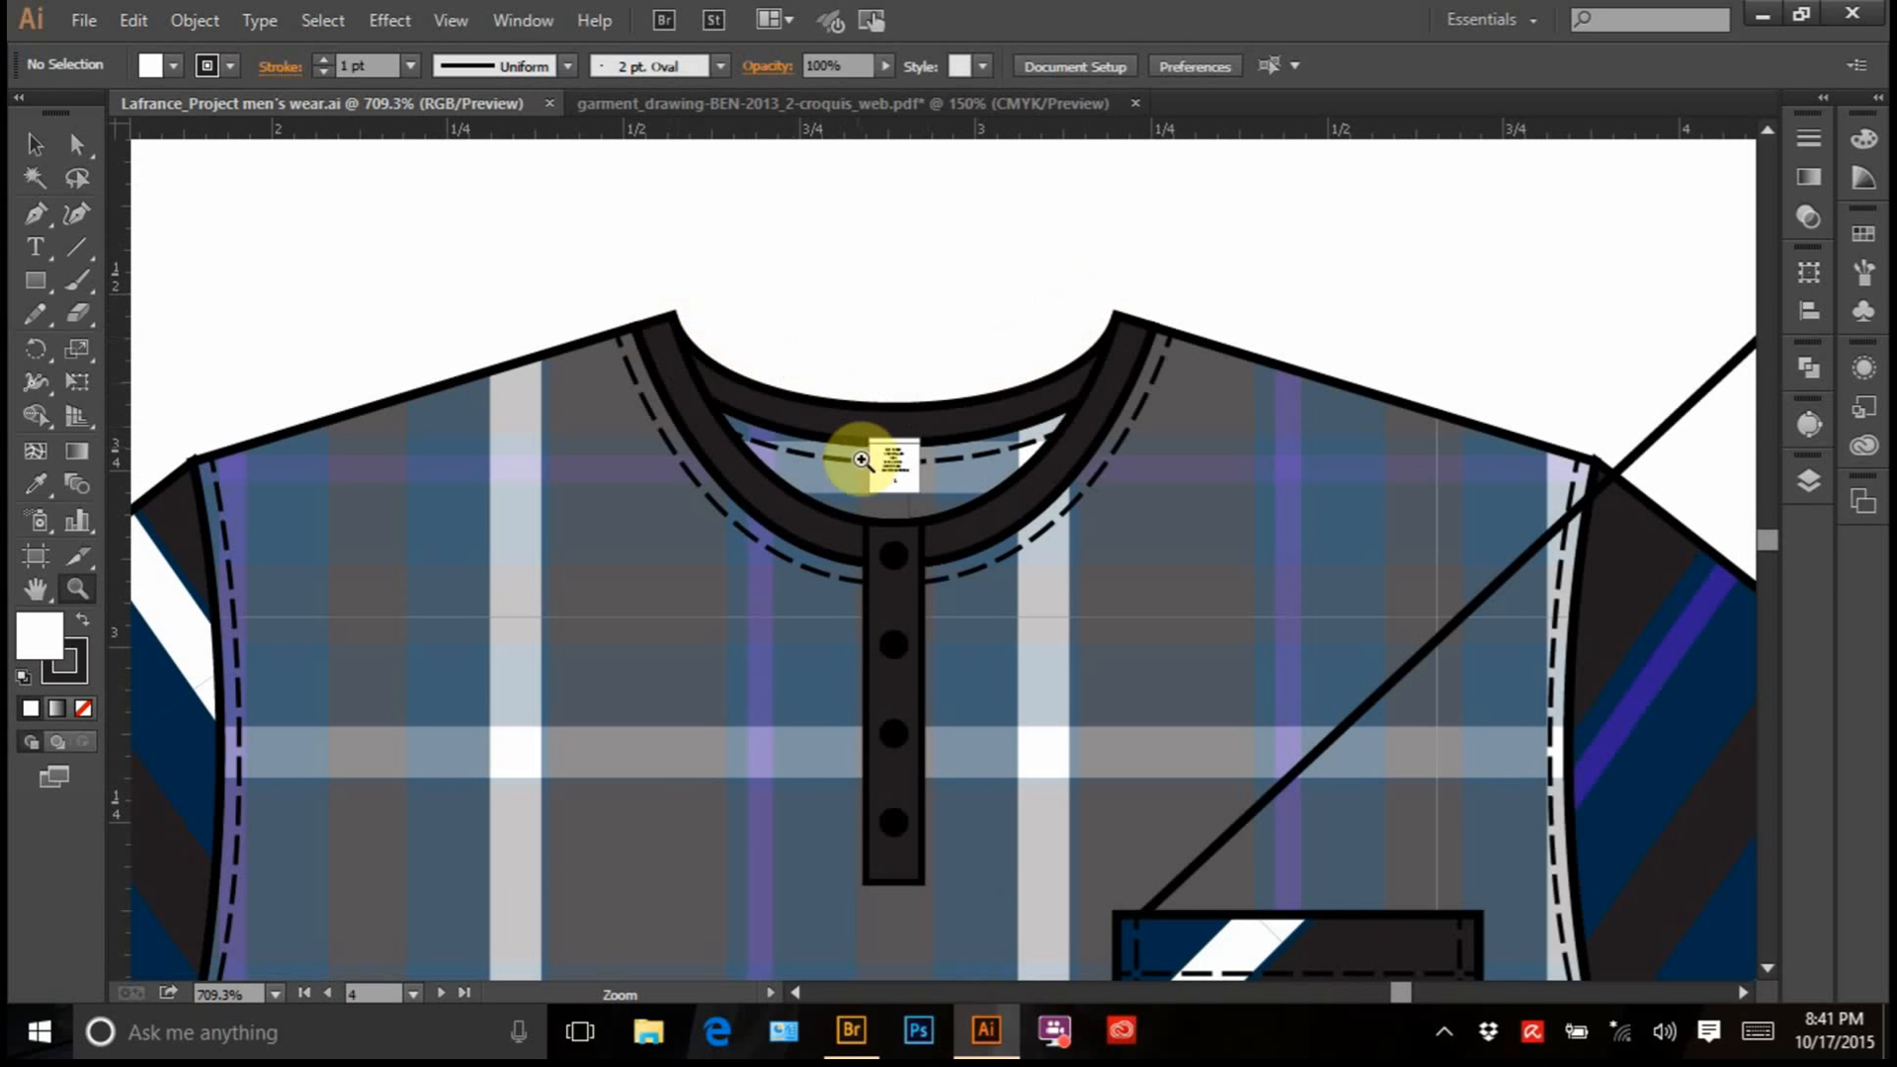
pyautogui.moveTo(1092, 686); pyautogui.dragTo(895, 178)
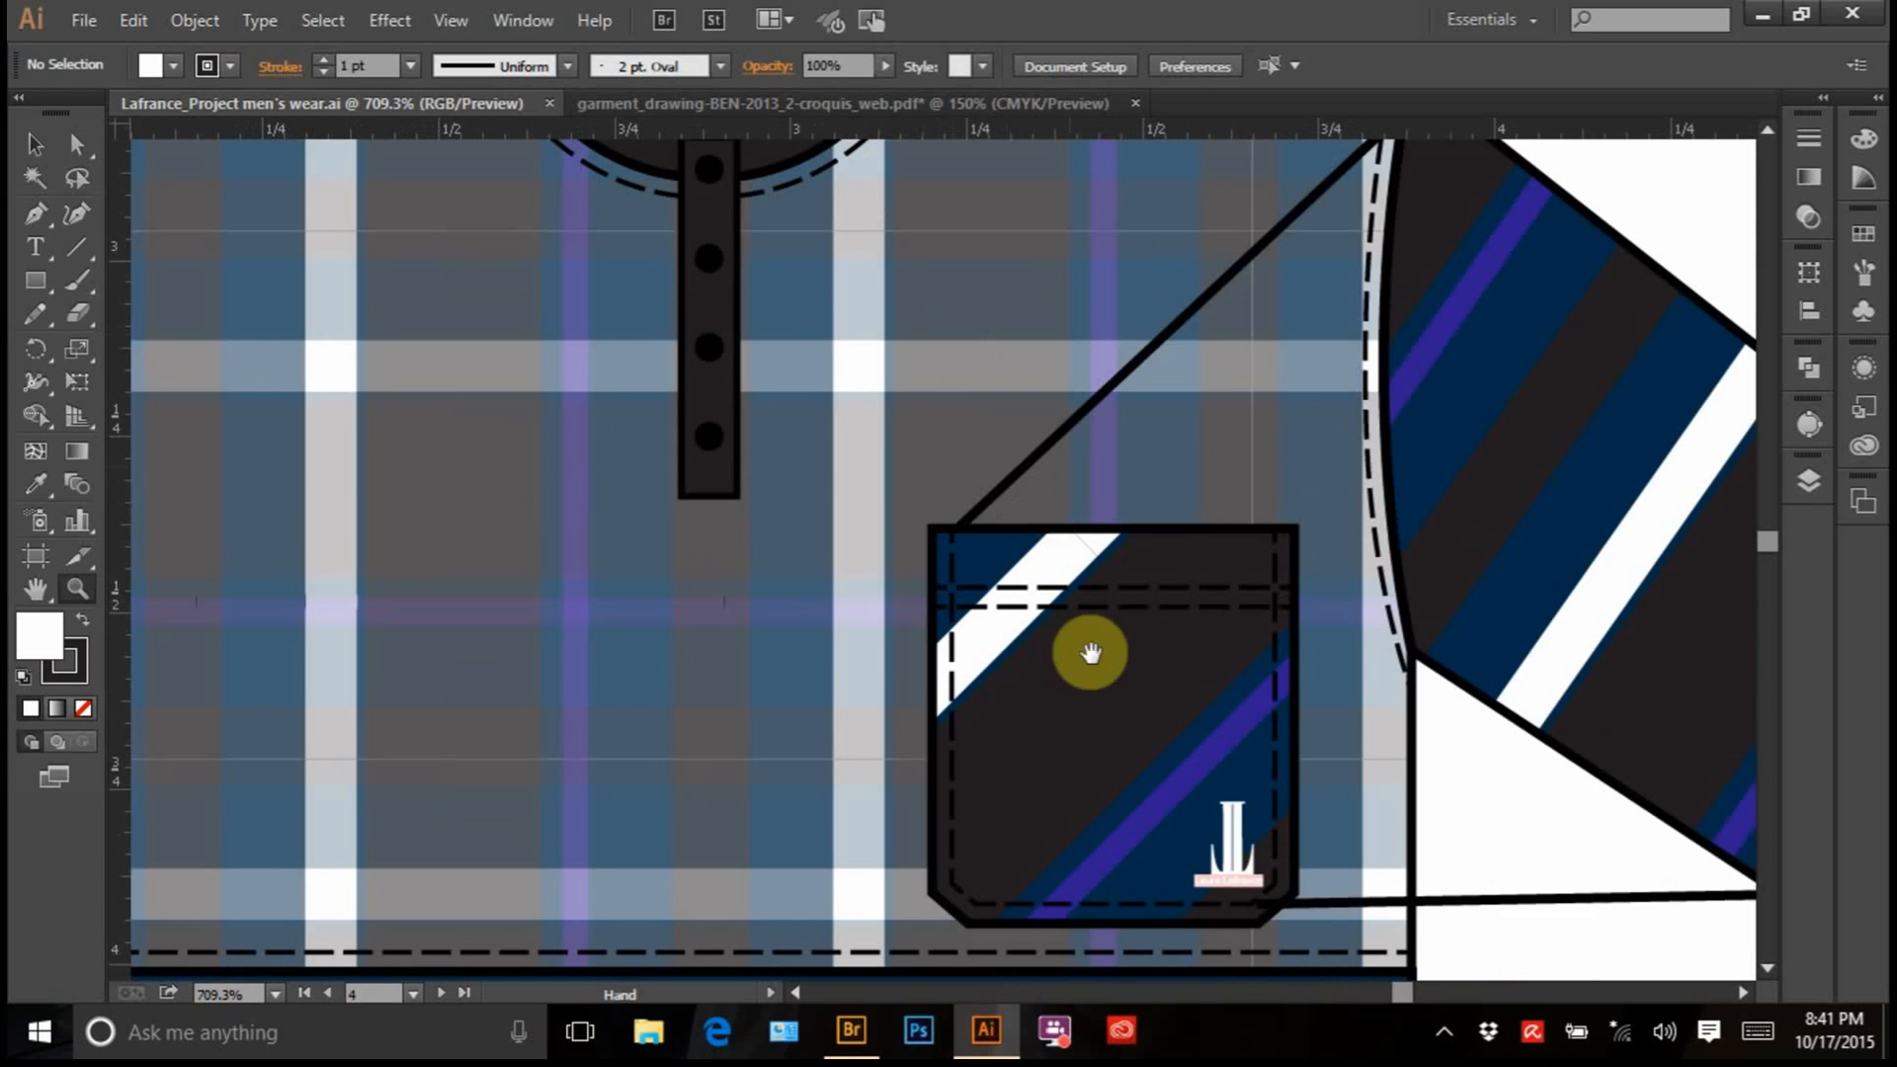
pyautogui.moveTo(1091, 653); pyautogui.dragTo(939, 296)
pyautogui.moveTo(1110, 747); pyautogui.dragTo(867, 174)
pyautogui.moveTo(1056, 766); pyautogui.dragTo(835, 97)
pyautogui.moveTo(999, 798); pyautogui.dragTo(987, 793)
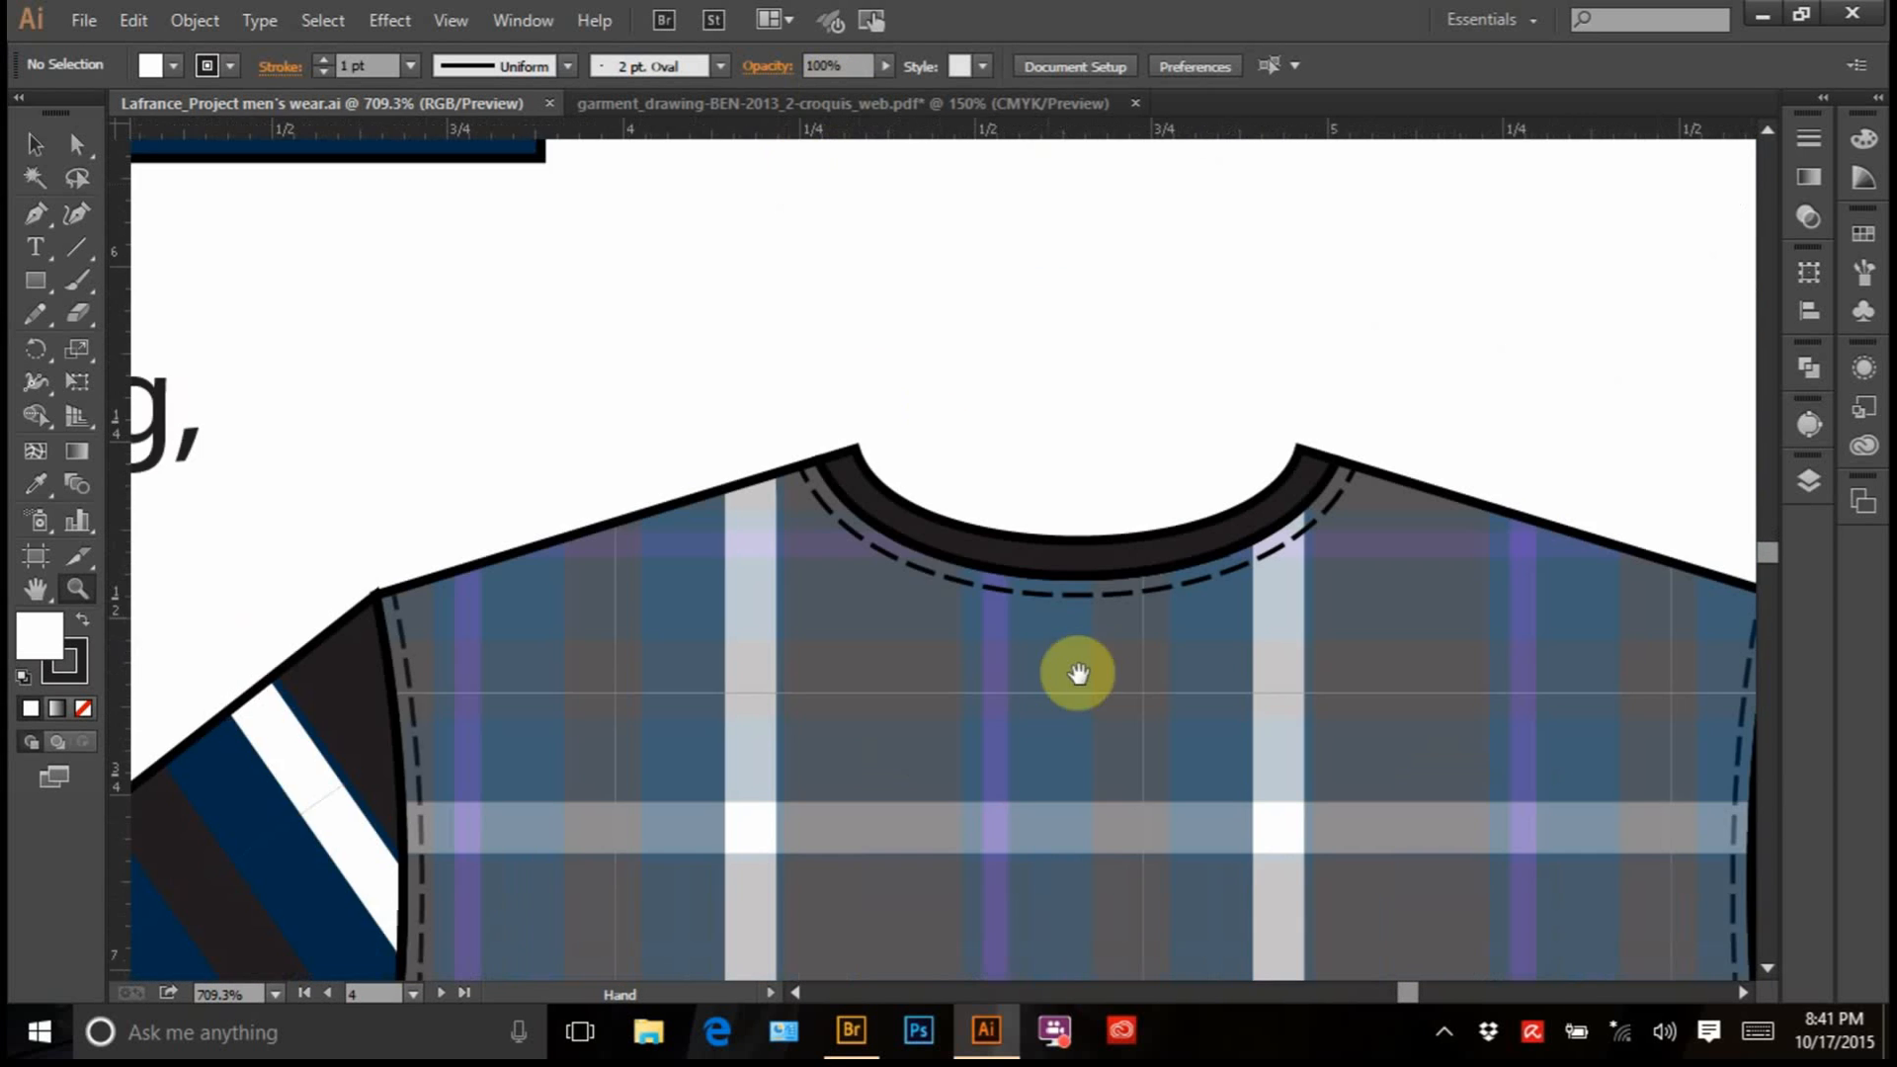
# Examine the back yoke and neckline stitching, then review the project's T-shirt flats, swatches, care label and male croquis artboards
pyautogui.moveTo(1075, 669); pyautogui.dragTo(906, 478)
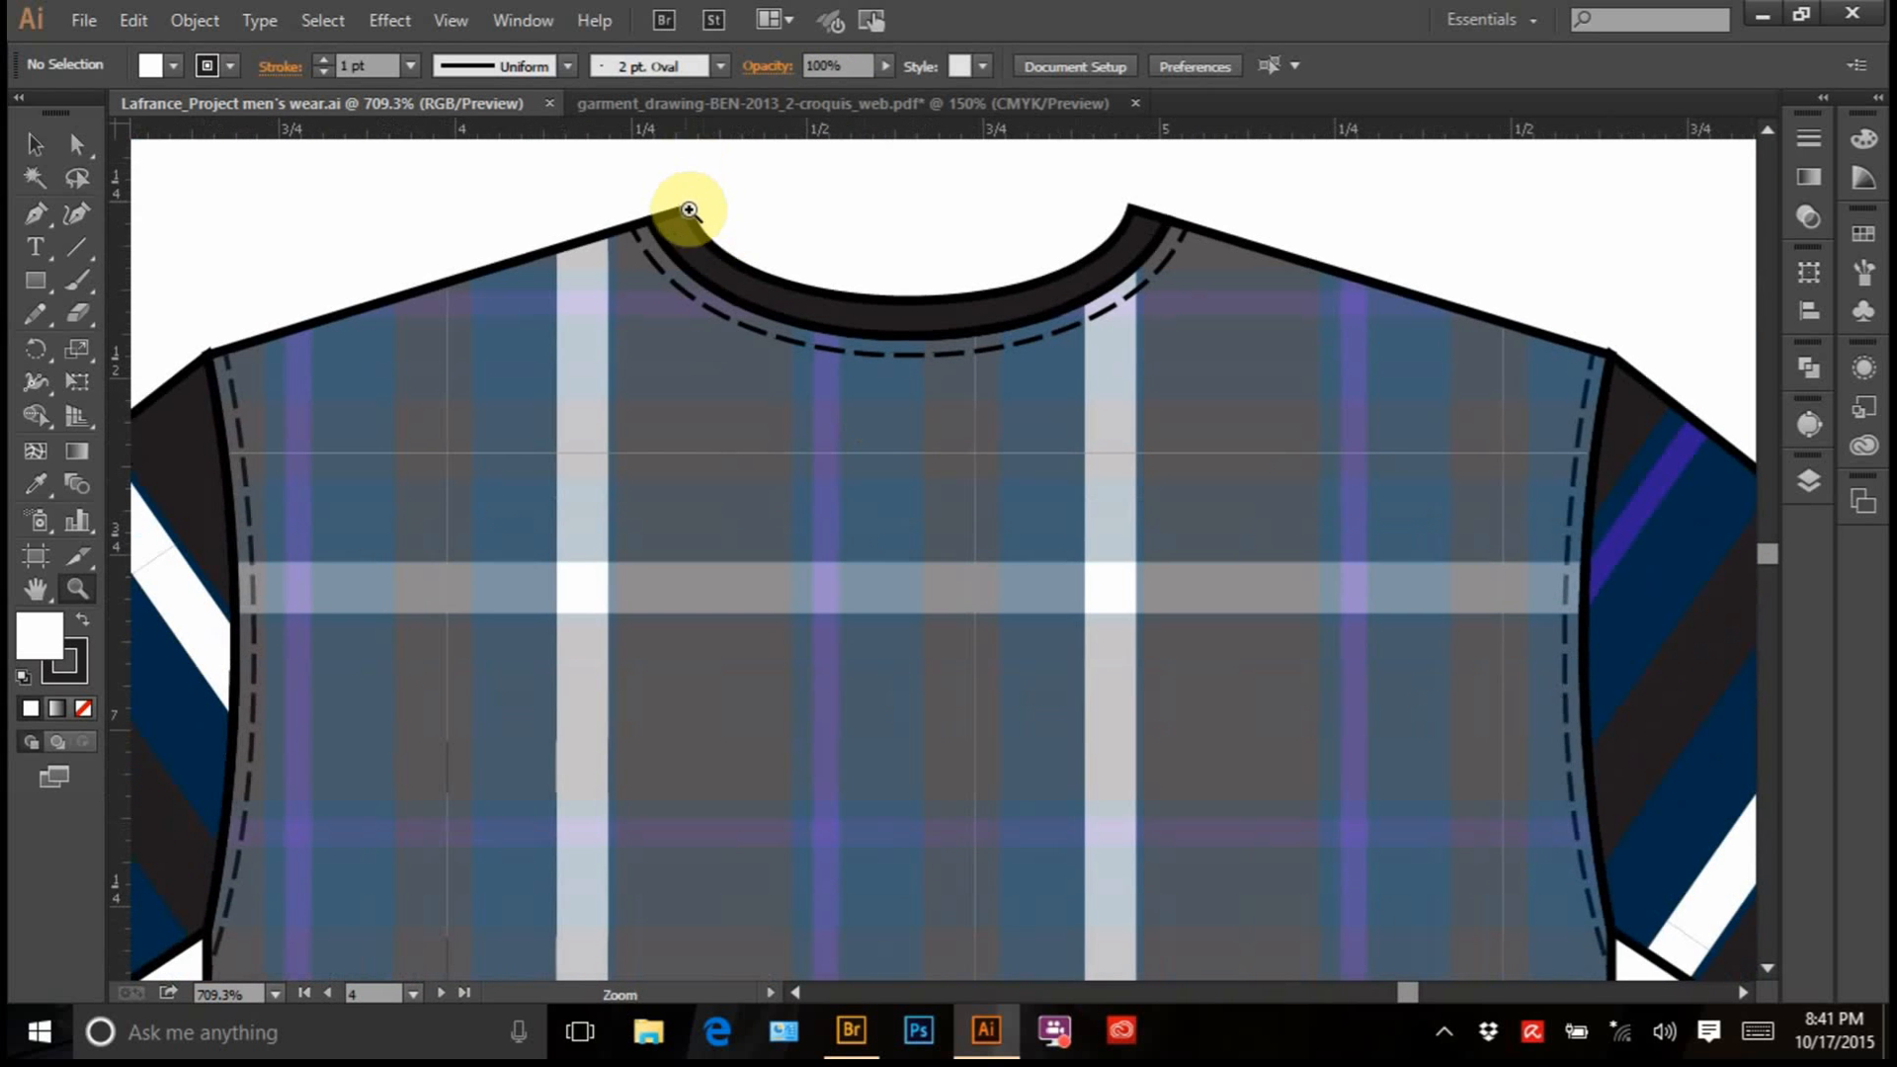
pyautogui.hotkey('ctrl', '-')
pyautogui.hotkey('ctrl', '-')
pyautogui.hotkey('ctrl', '-')
pyautogui.hotkey('ctrl', '-')
pyautogui.hotkey('ctrl', '-')
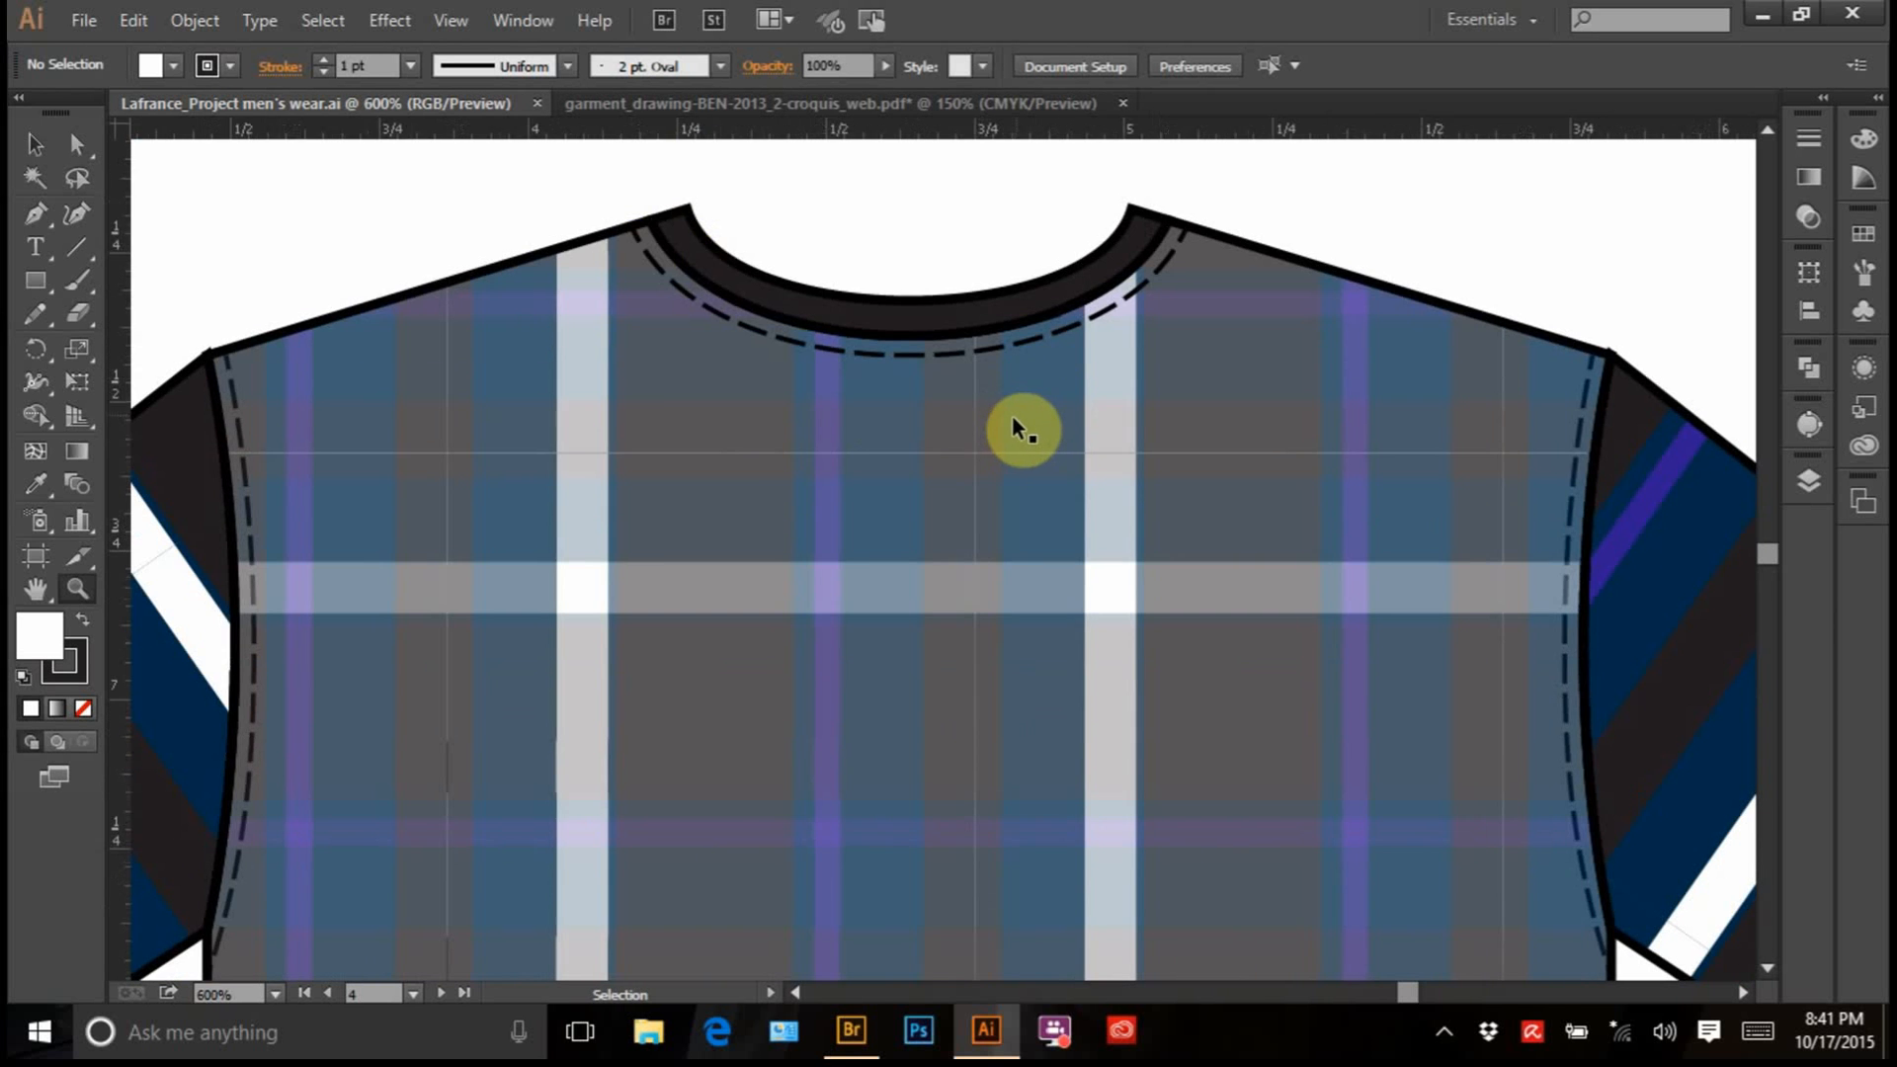
pyautogui.hotkey('ctrl', '-')
pyautogui.hotkey('ctrl', '-')
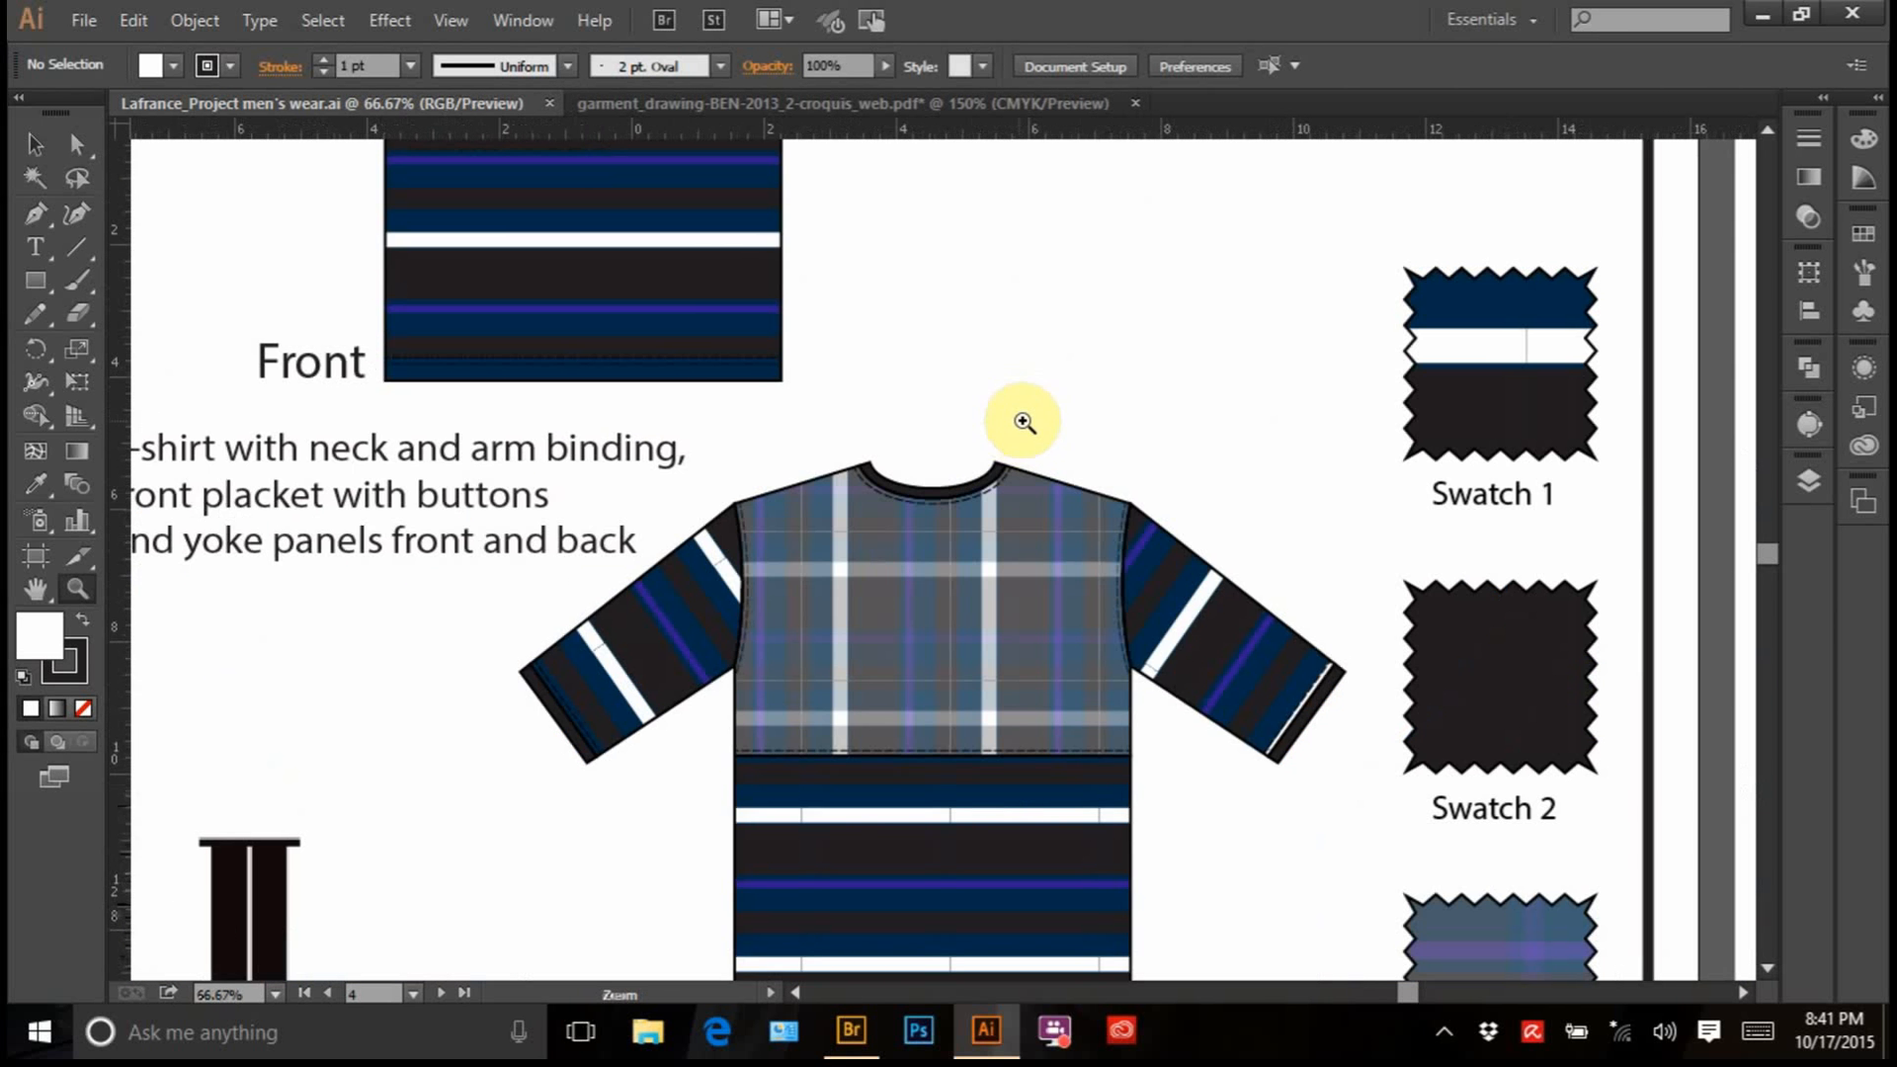
pyautogui.moveTo(985, 589); pyautogui.dragTo(790, 691)
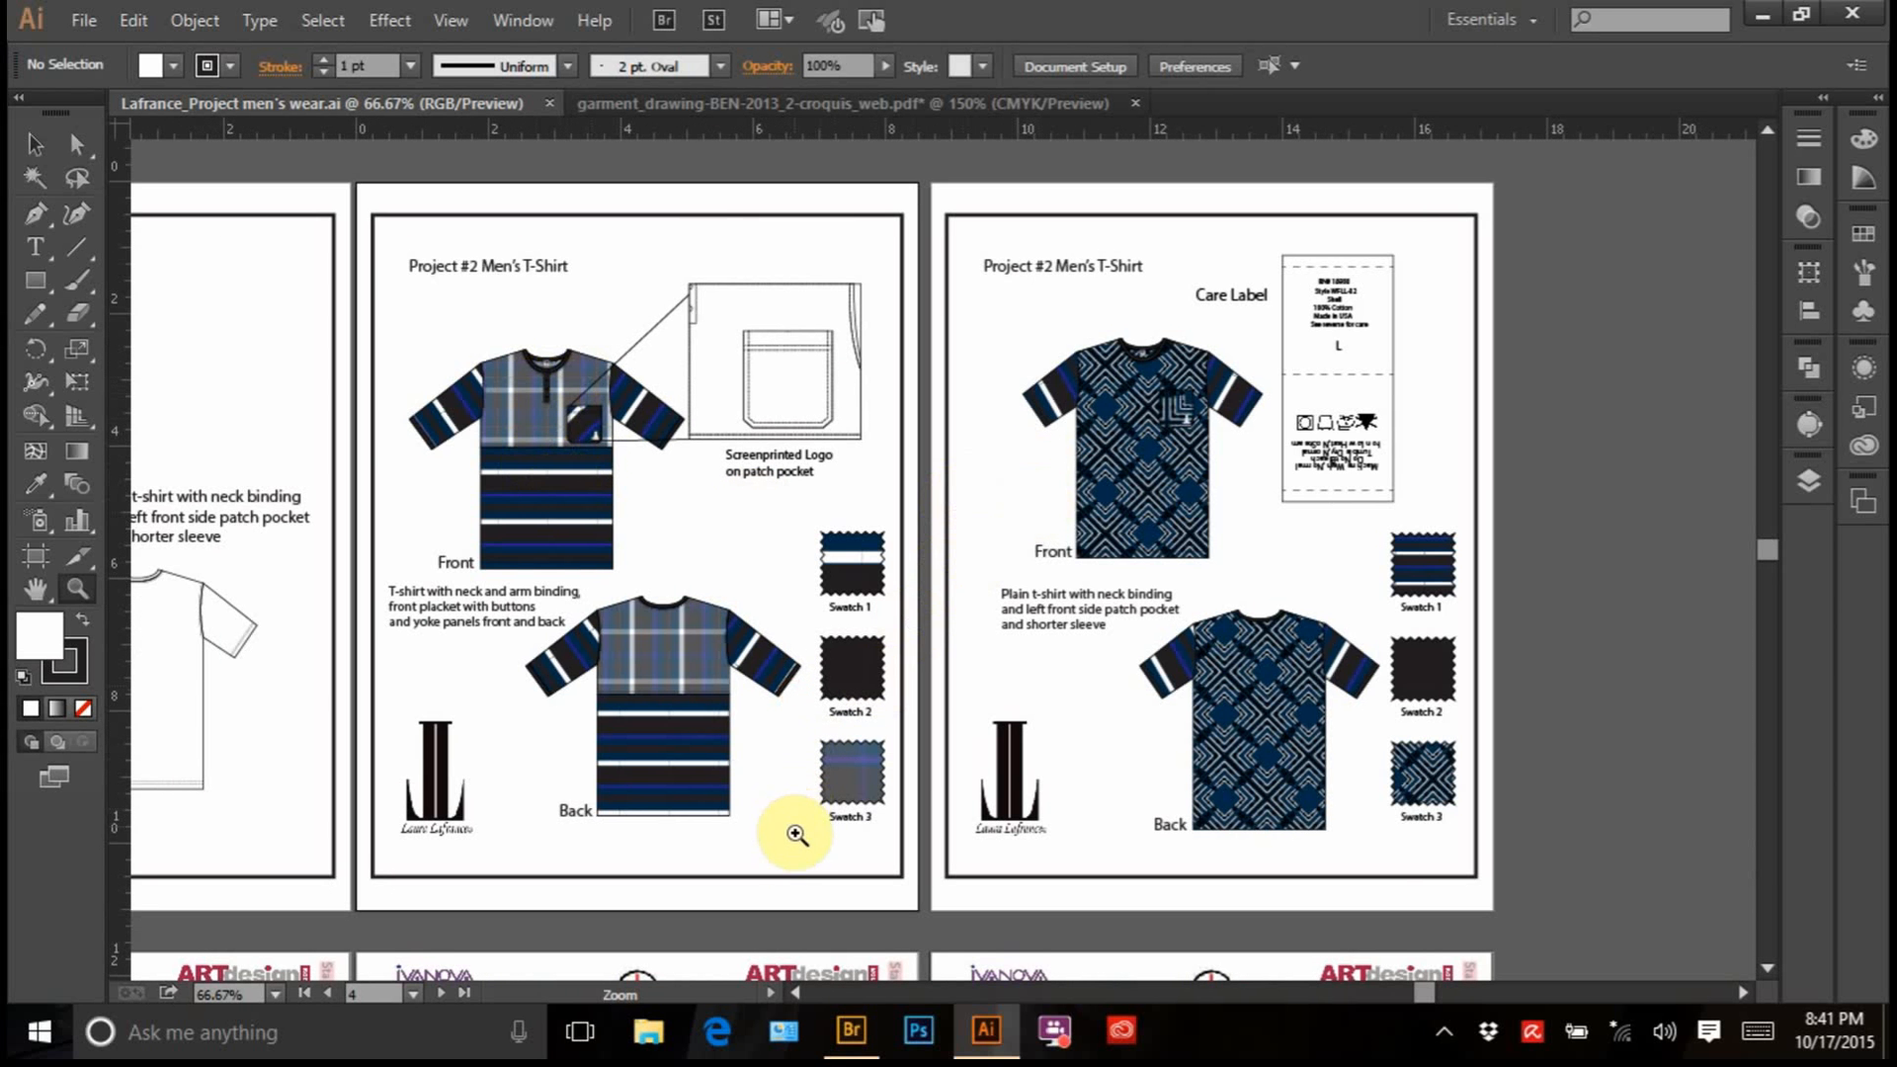
pyautogui.moveTo(798, 837); pyautogui.dragTo(909, 213)
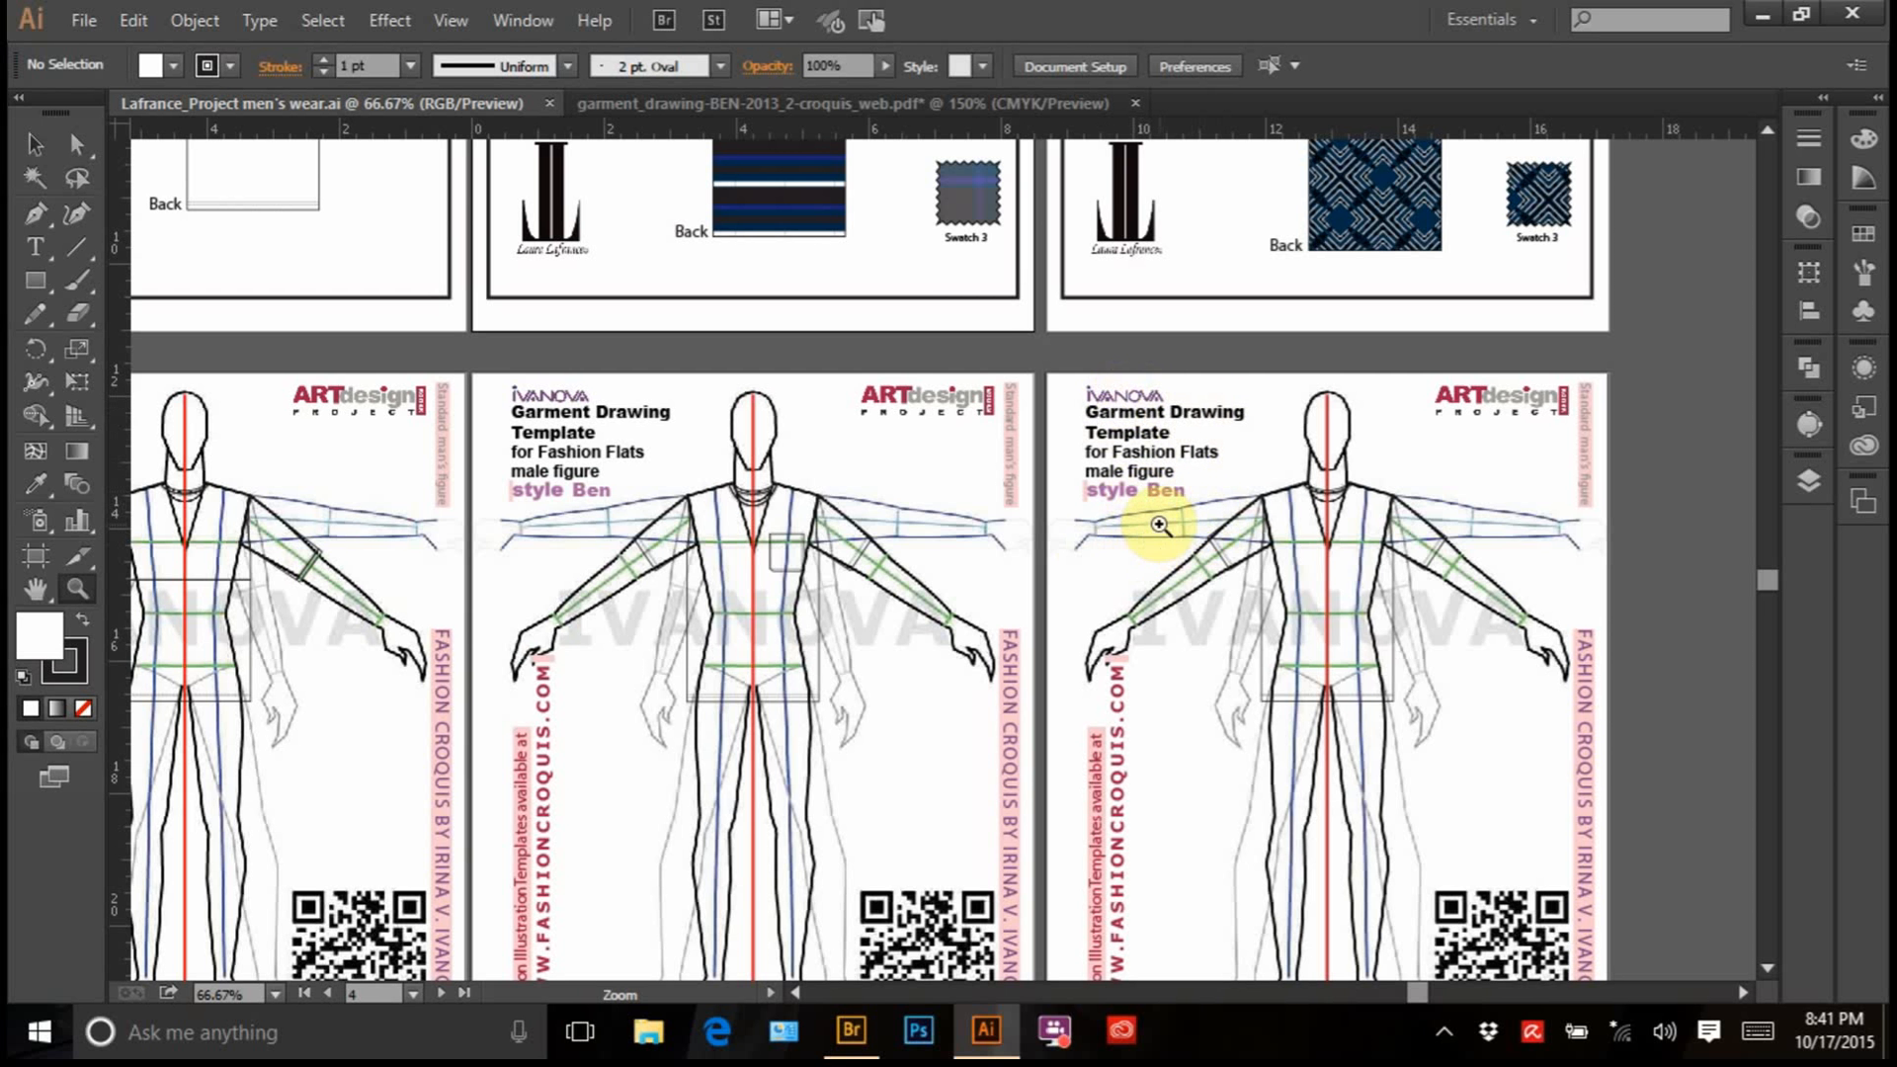
pyautogui.moveTo(893, 756); pyautogui.dragTo(1115, 700)
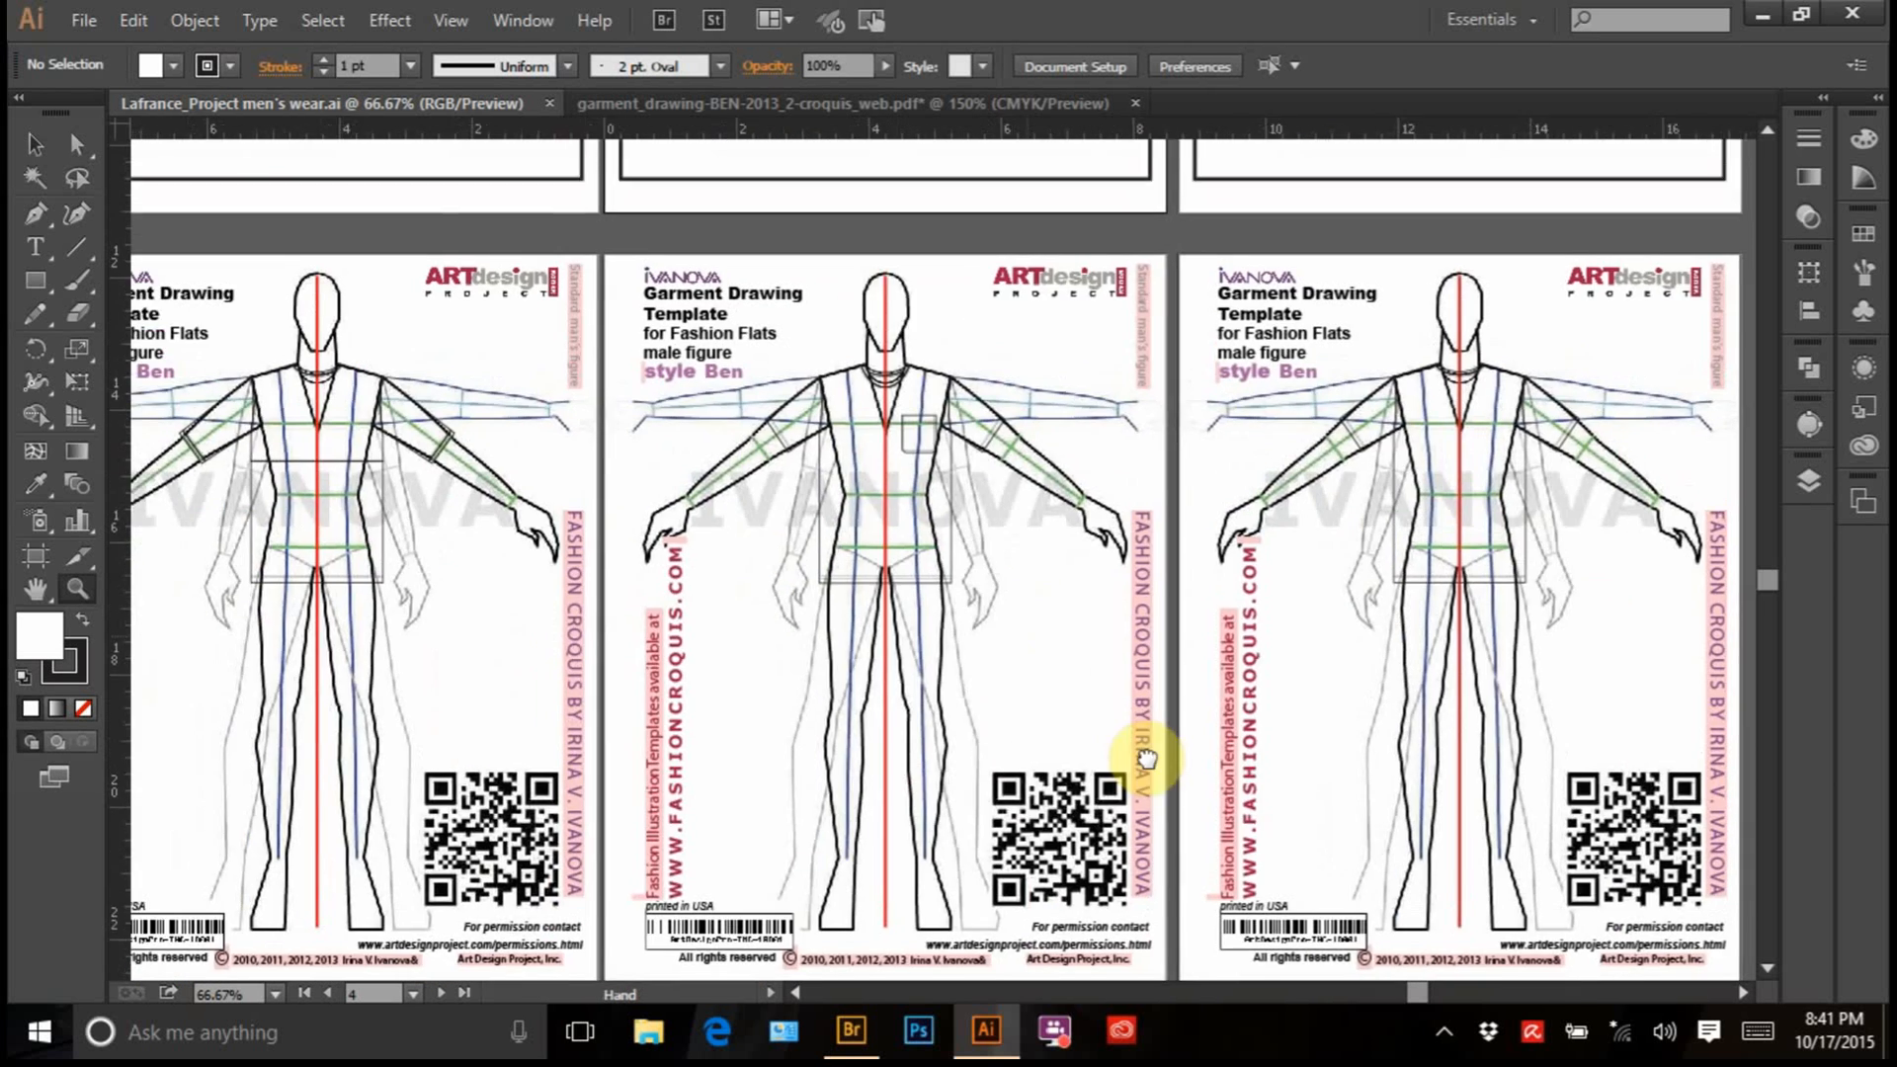
pyautogui.moveTo(798, 489); pyautogui.dragTo(961, 836)
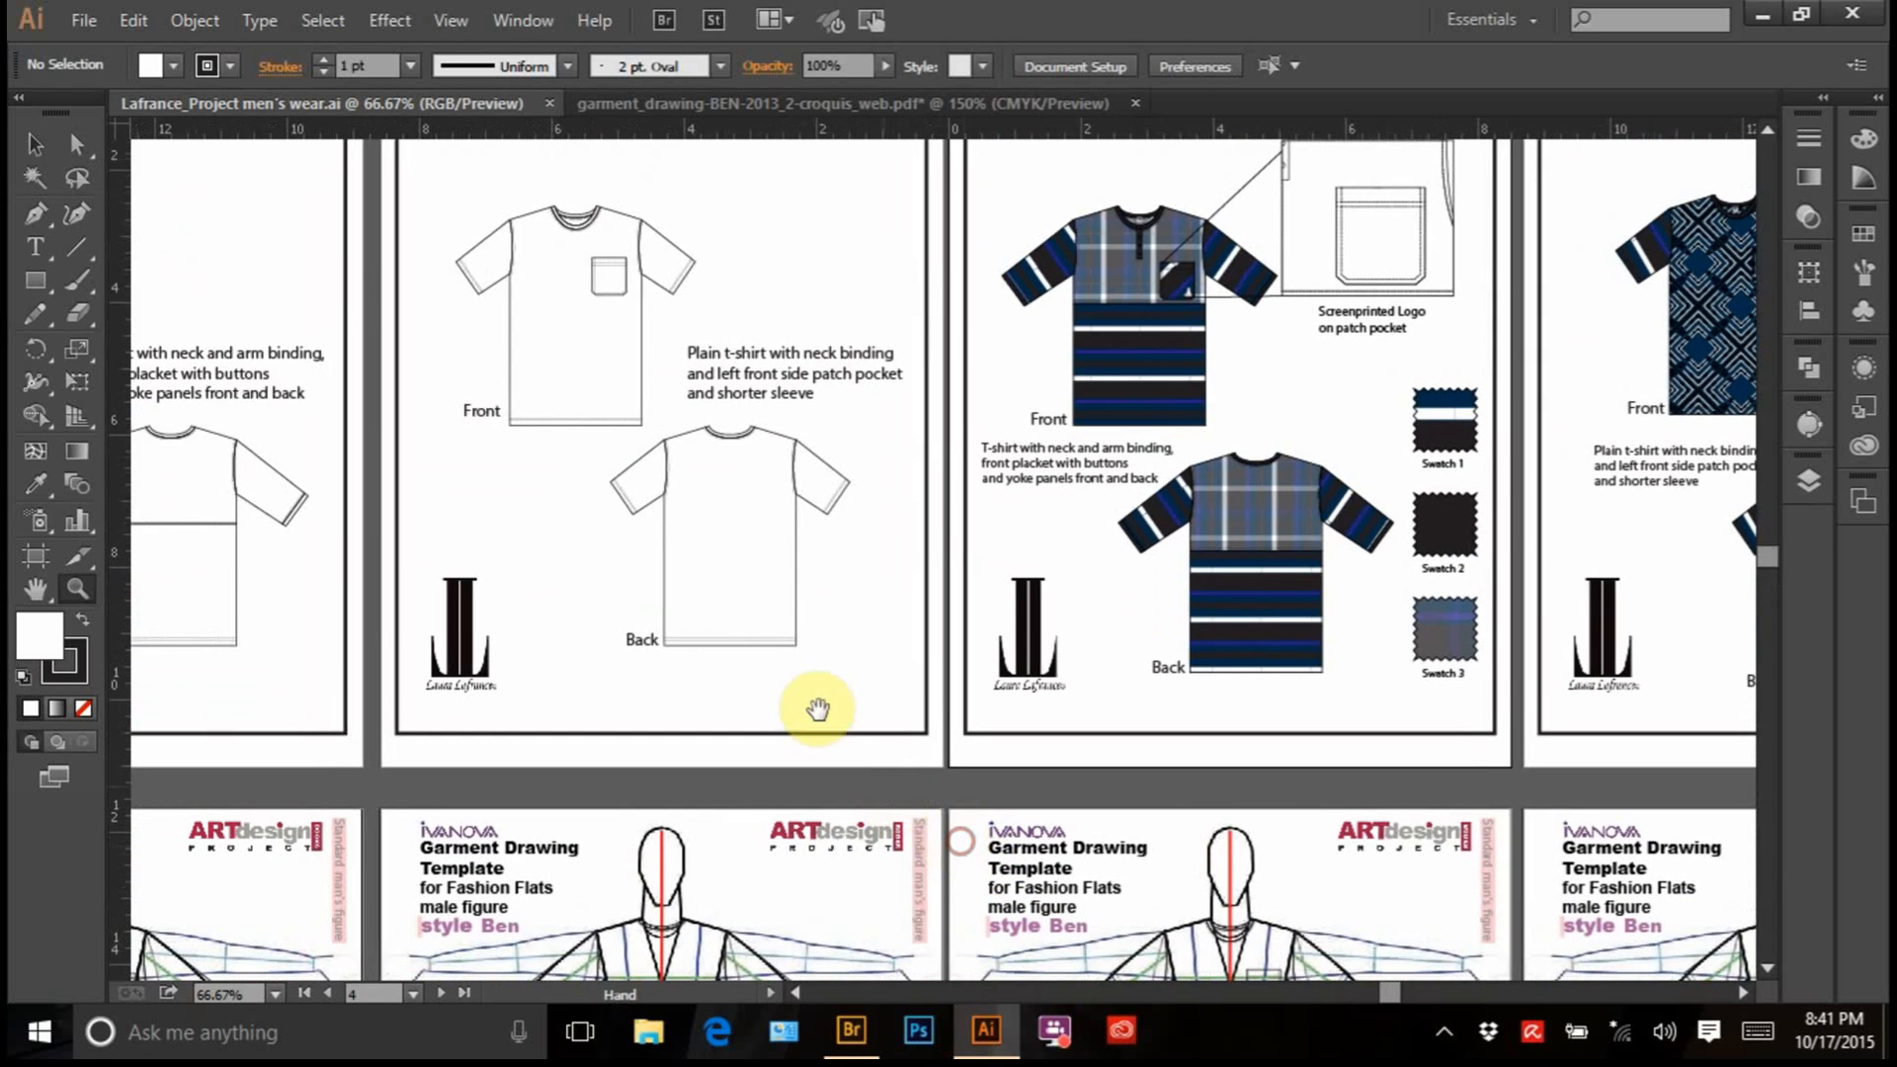
pyautogui.moveTo(499, 686); pyautogui.dragTo(634, 153)
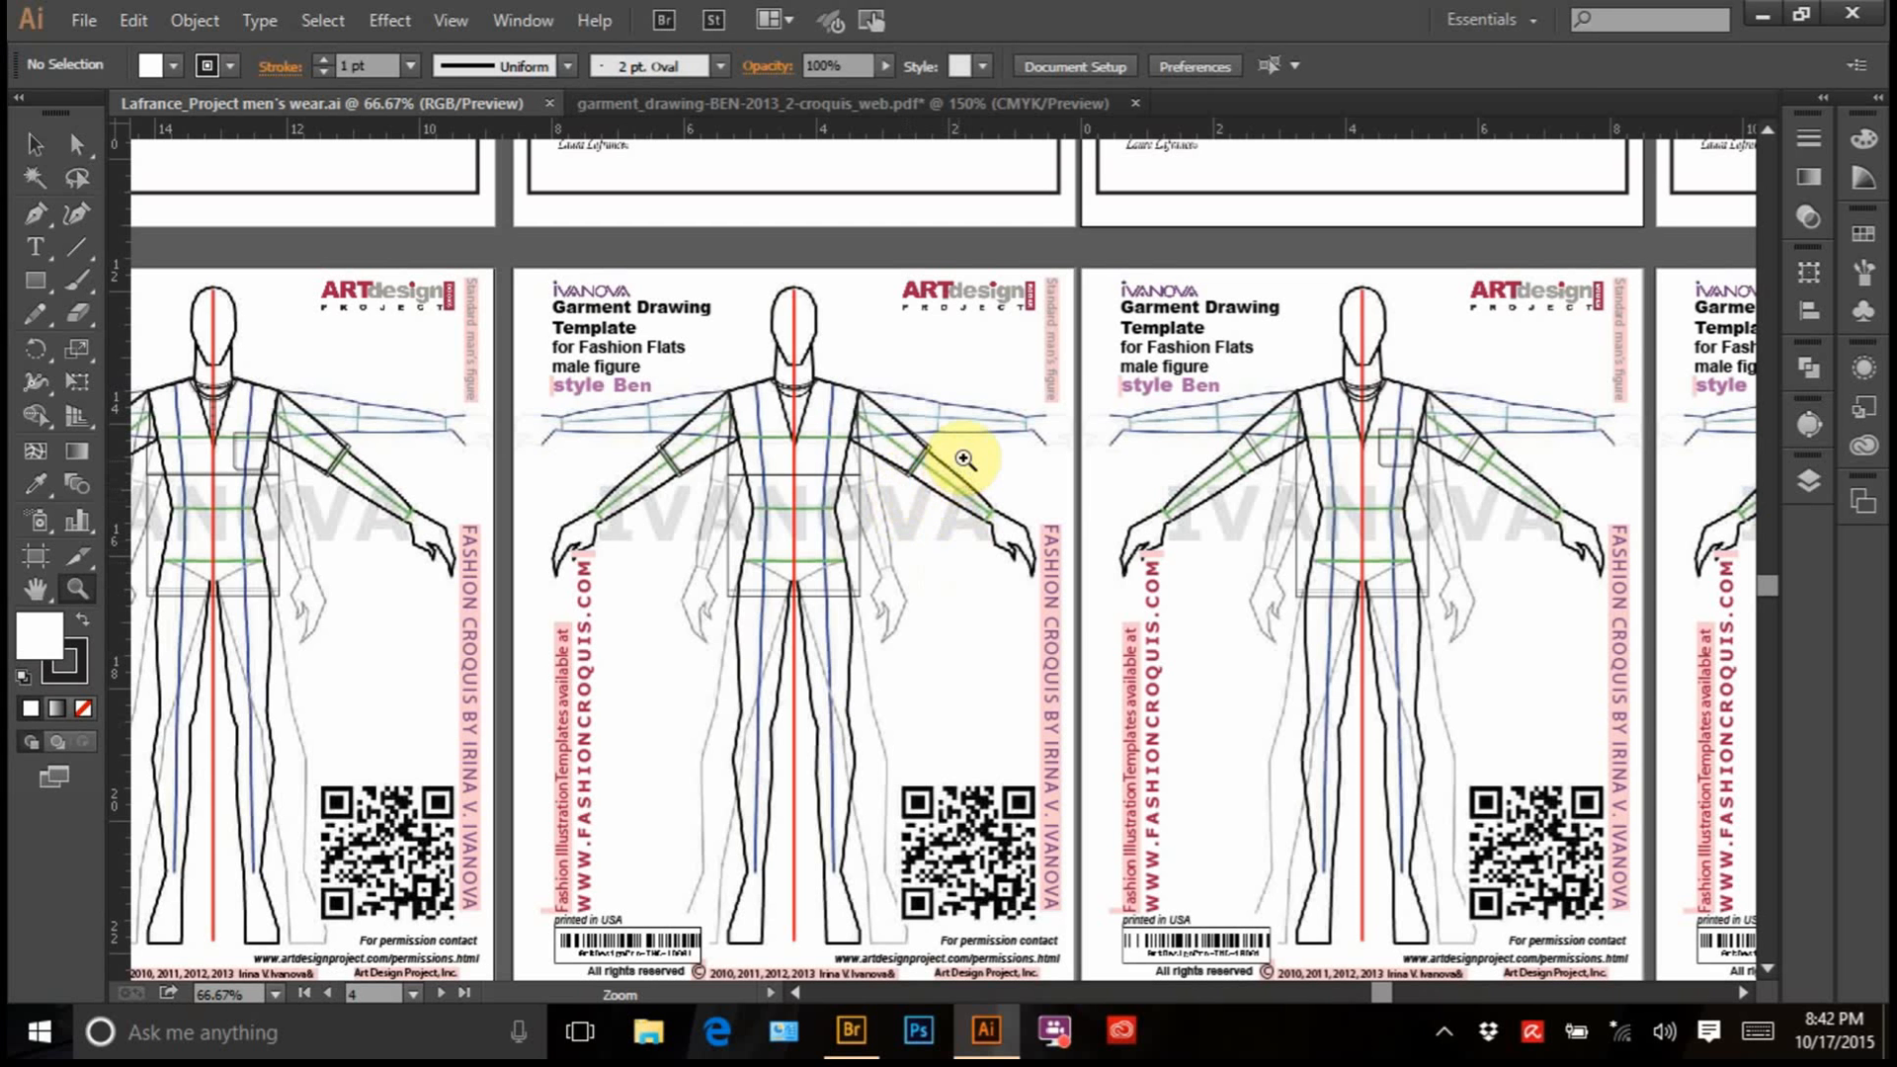
pyautogui.click(1772, 8)
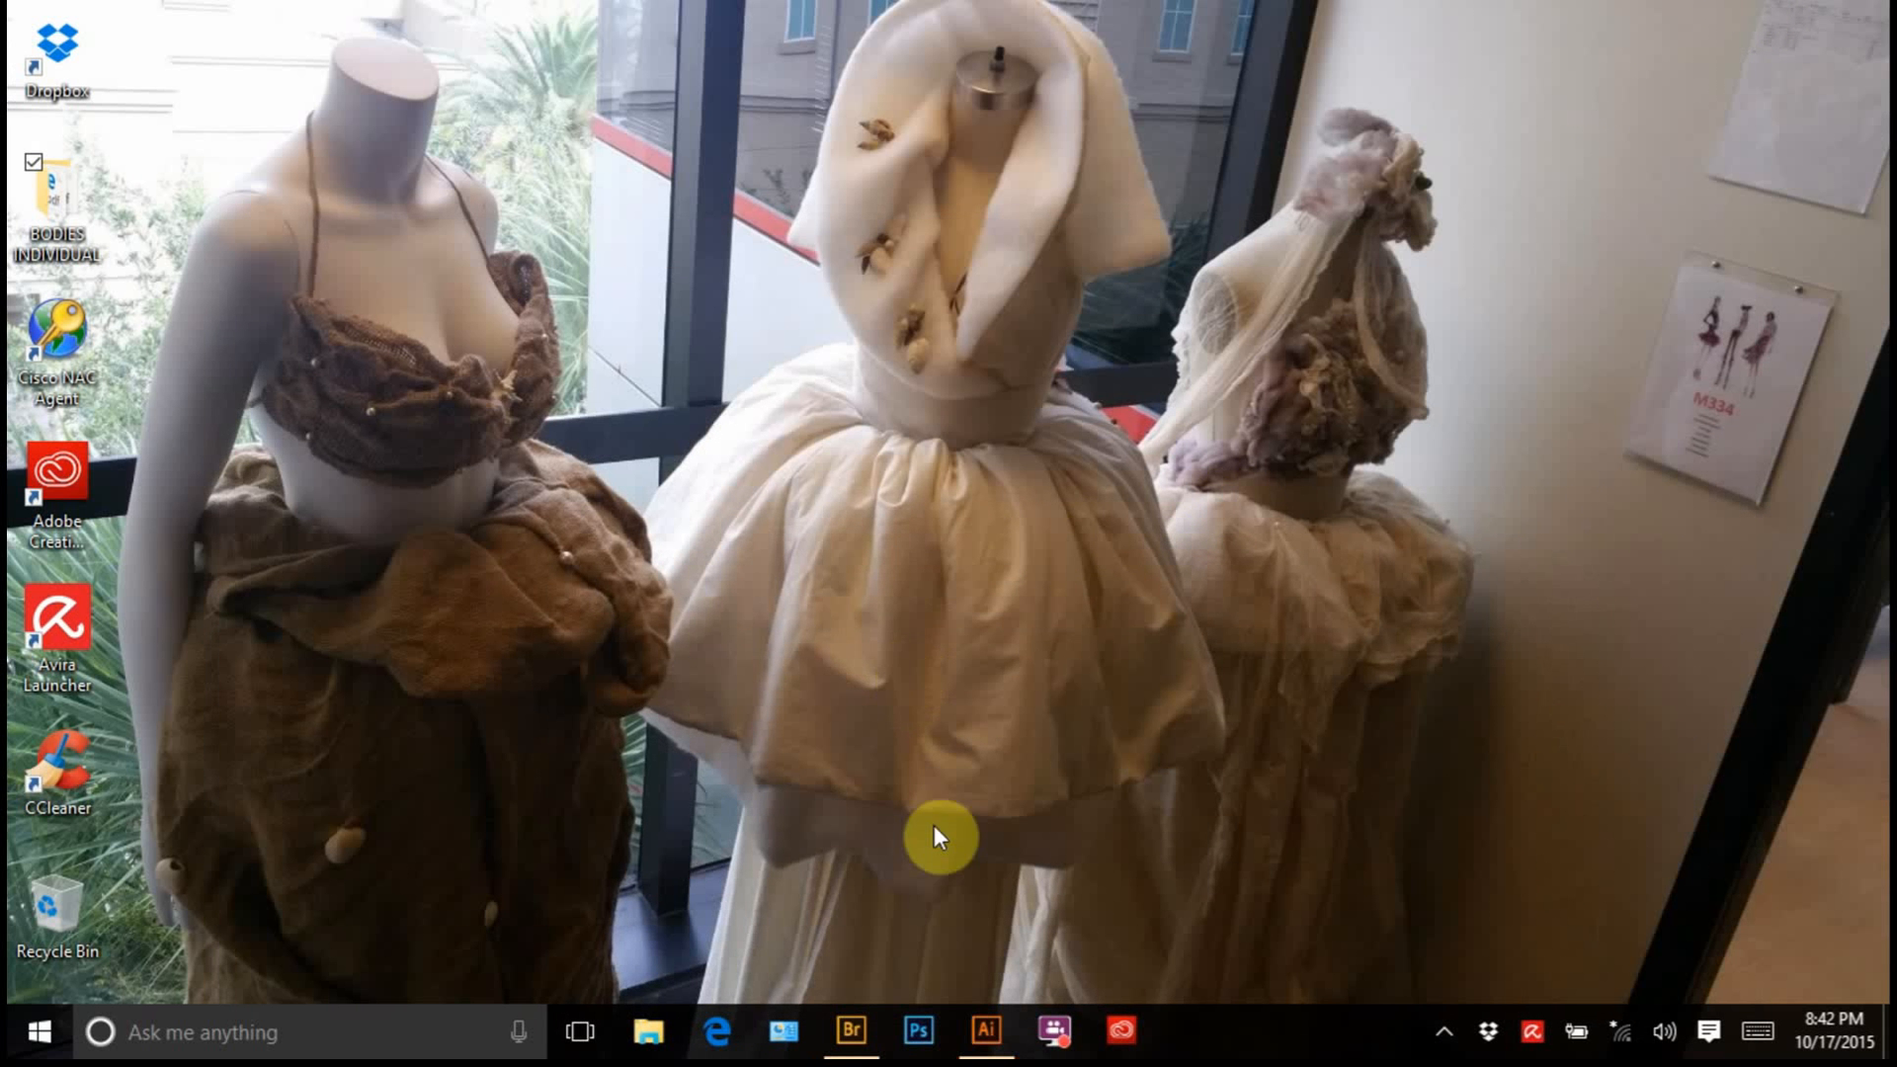
pyautogui.click(986, 1049)
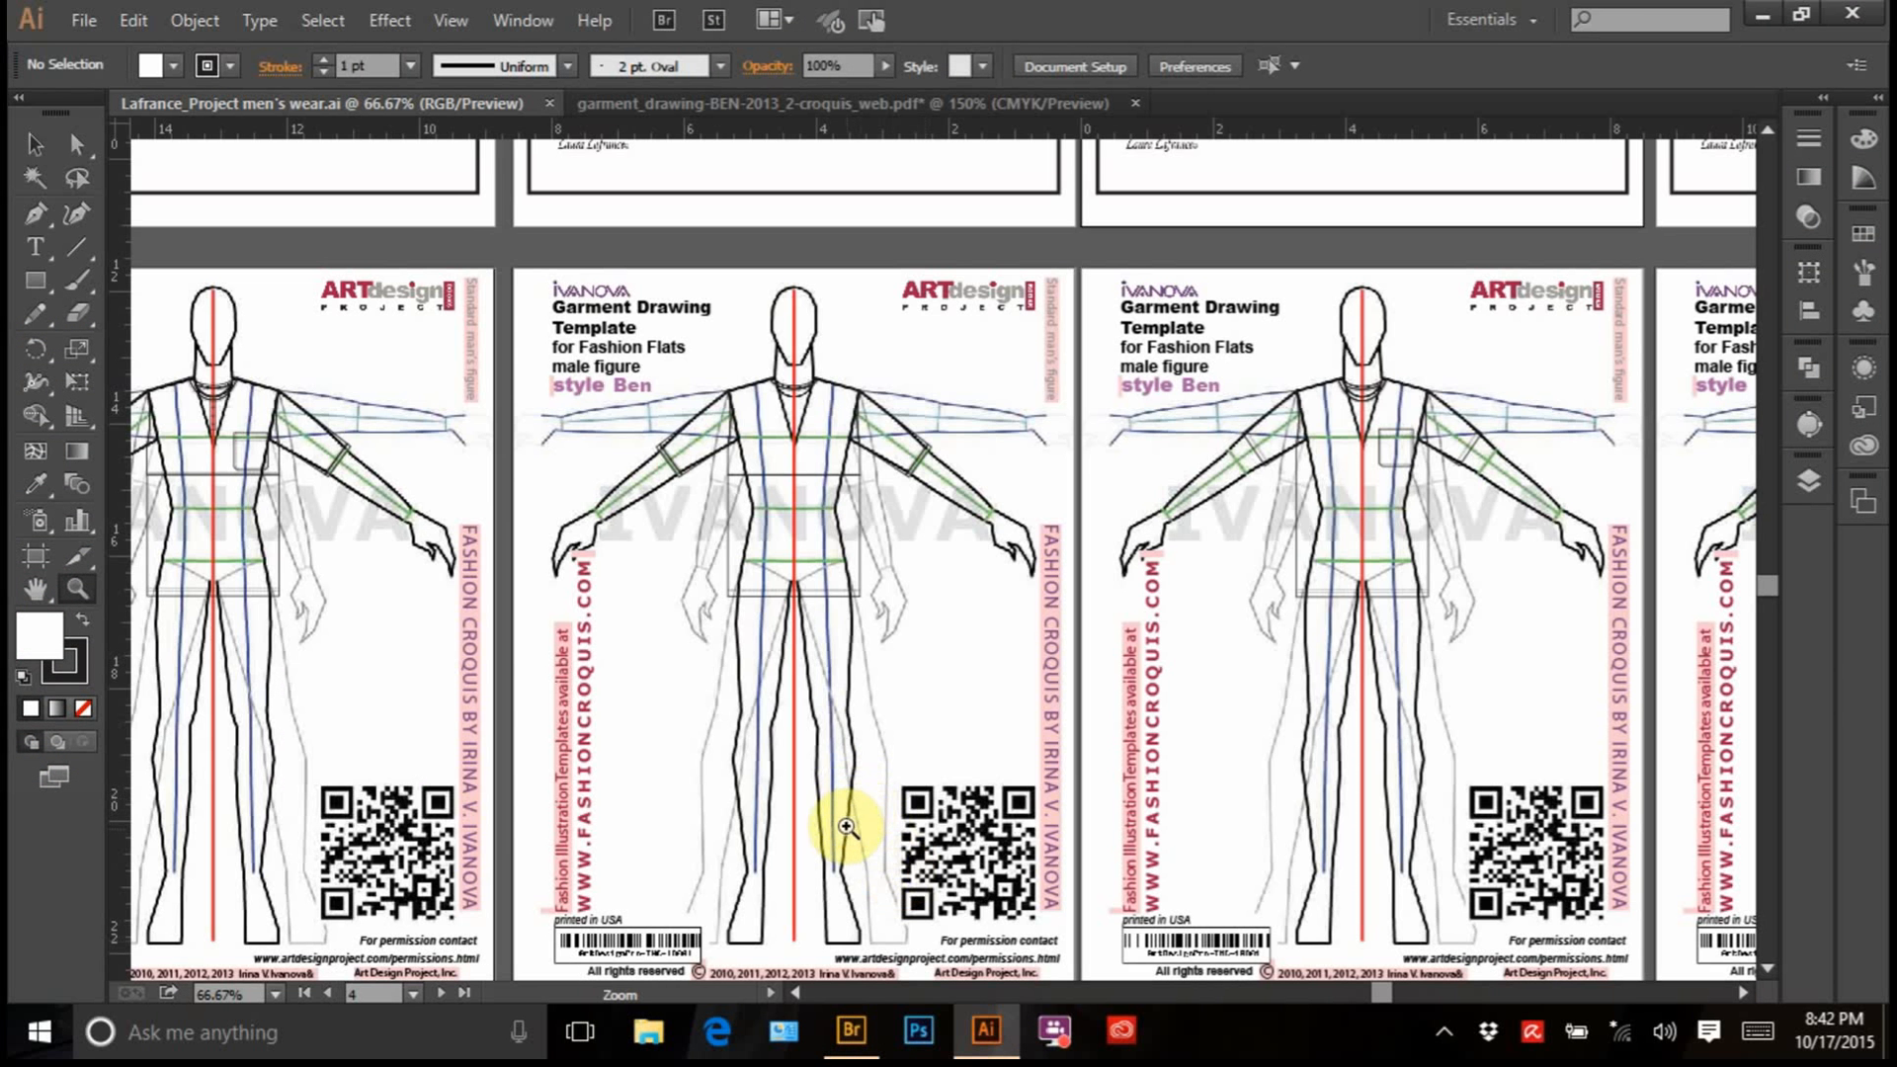
pyautogui.moveTo(1050, 373); pyautogui.dragTo(978, 661)
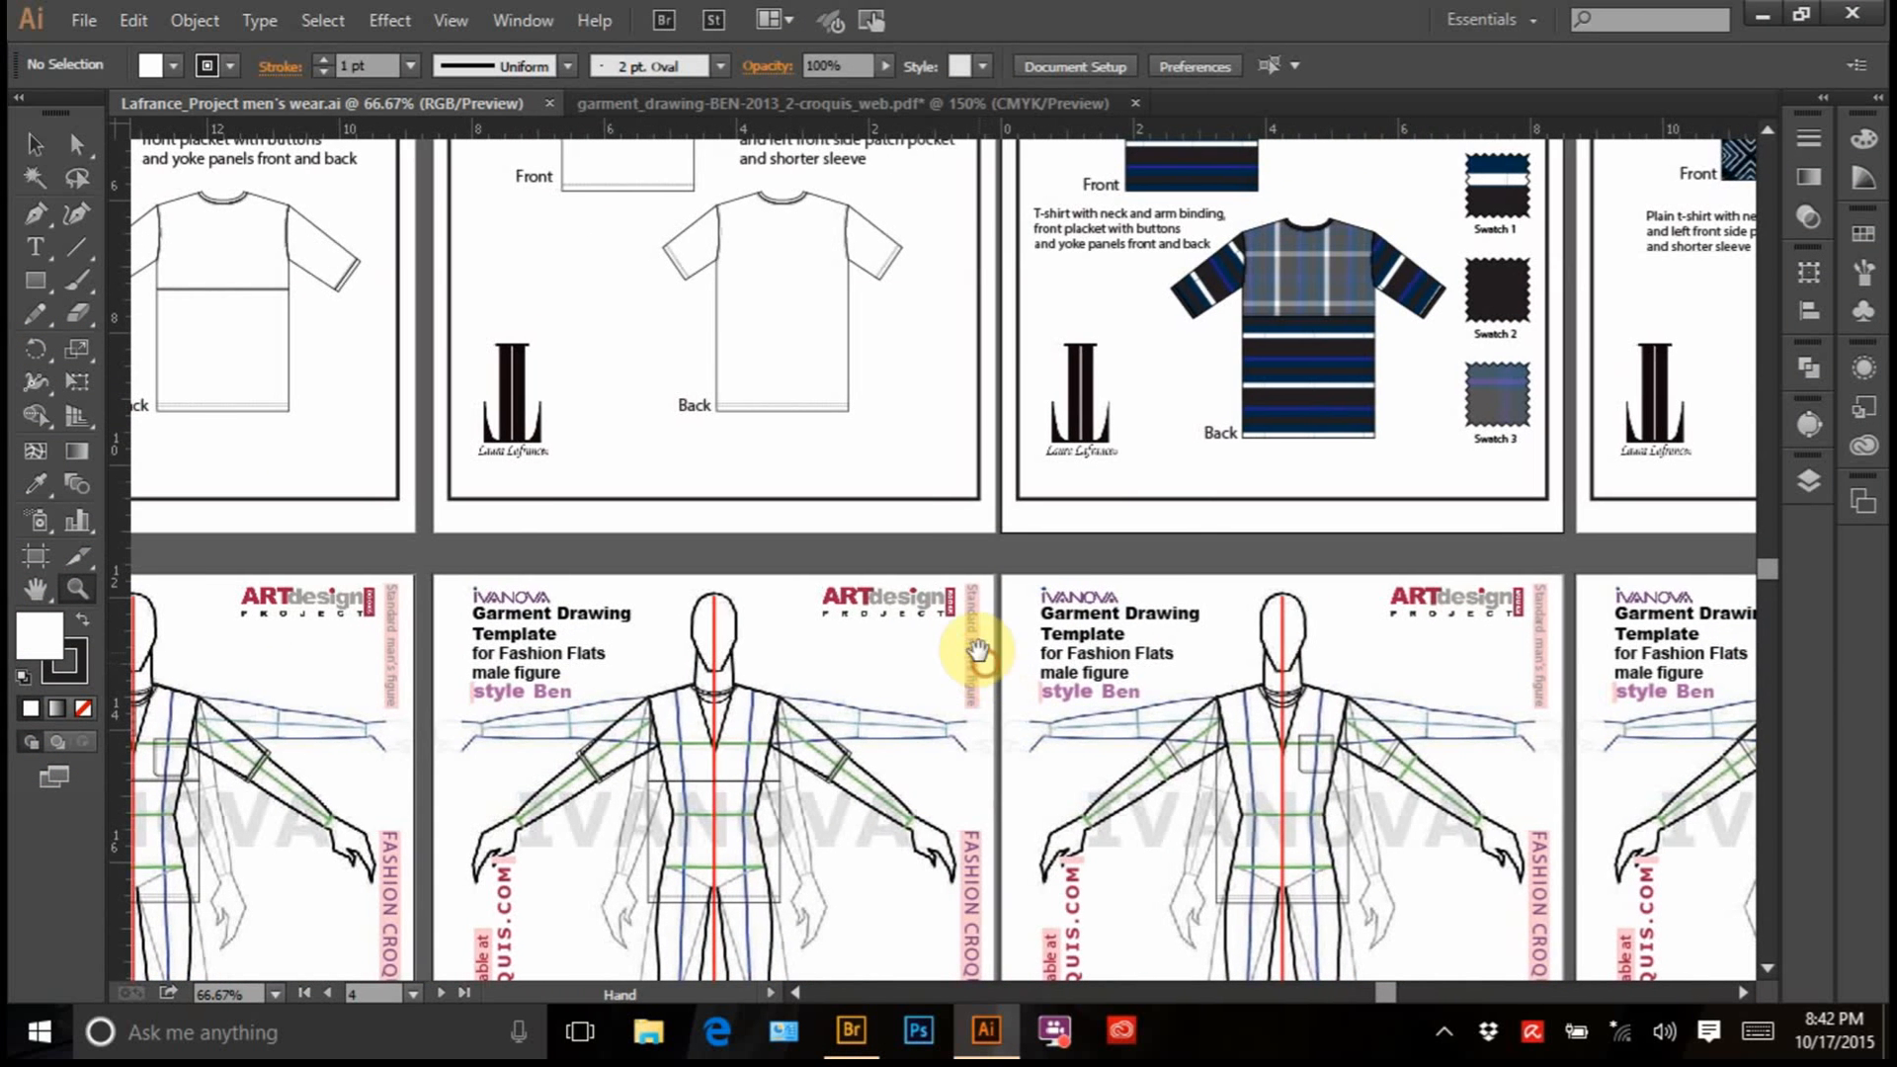
# In the croquis PDF document, add a line of text with the contact e-mail address beside the croquis head and deselect it
pyautogui.click(938, 102)
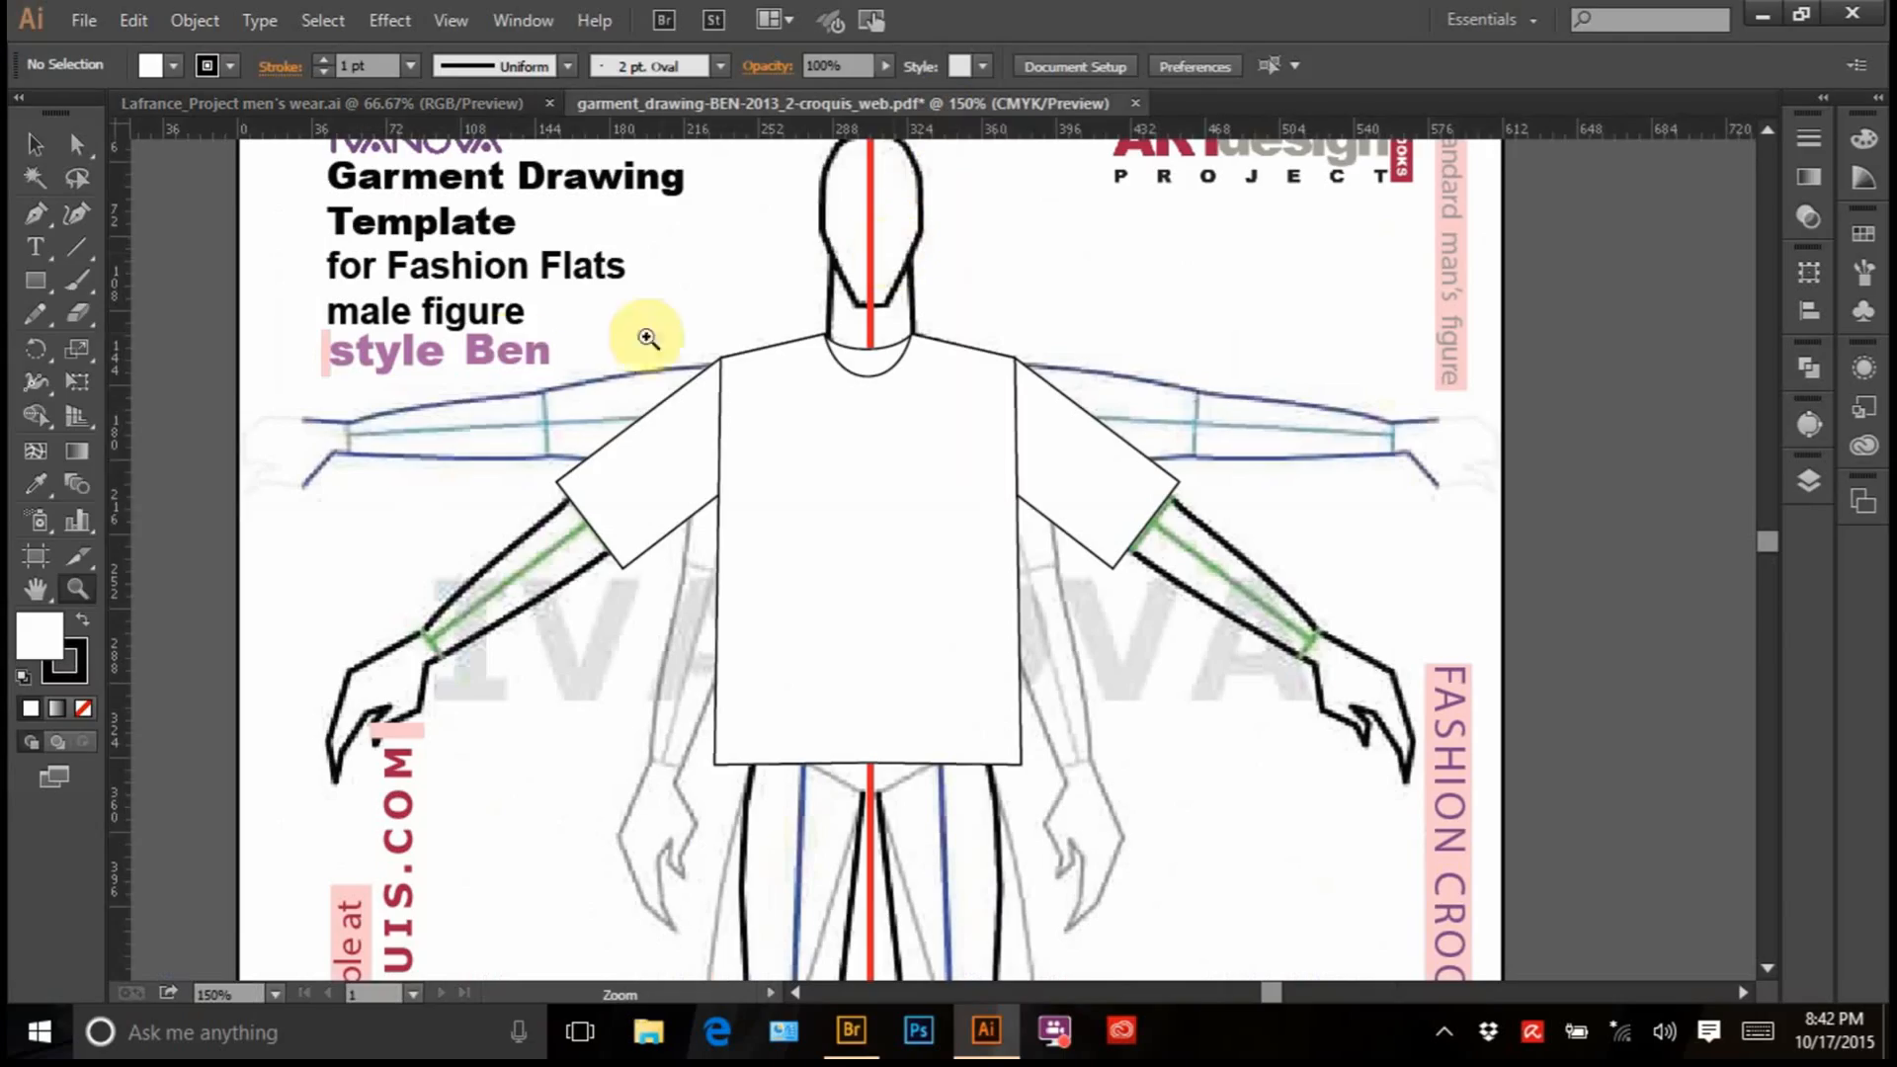
pyautogui.click(41, 254)
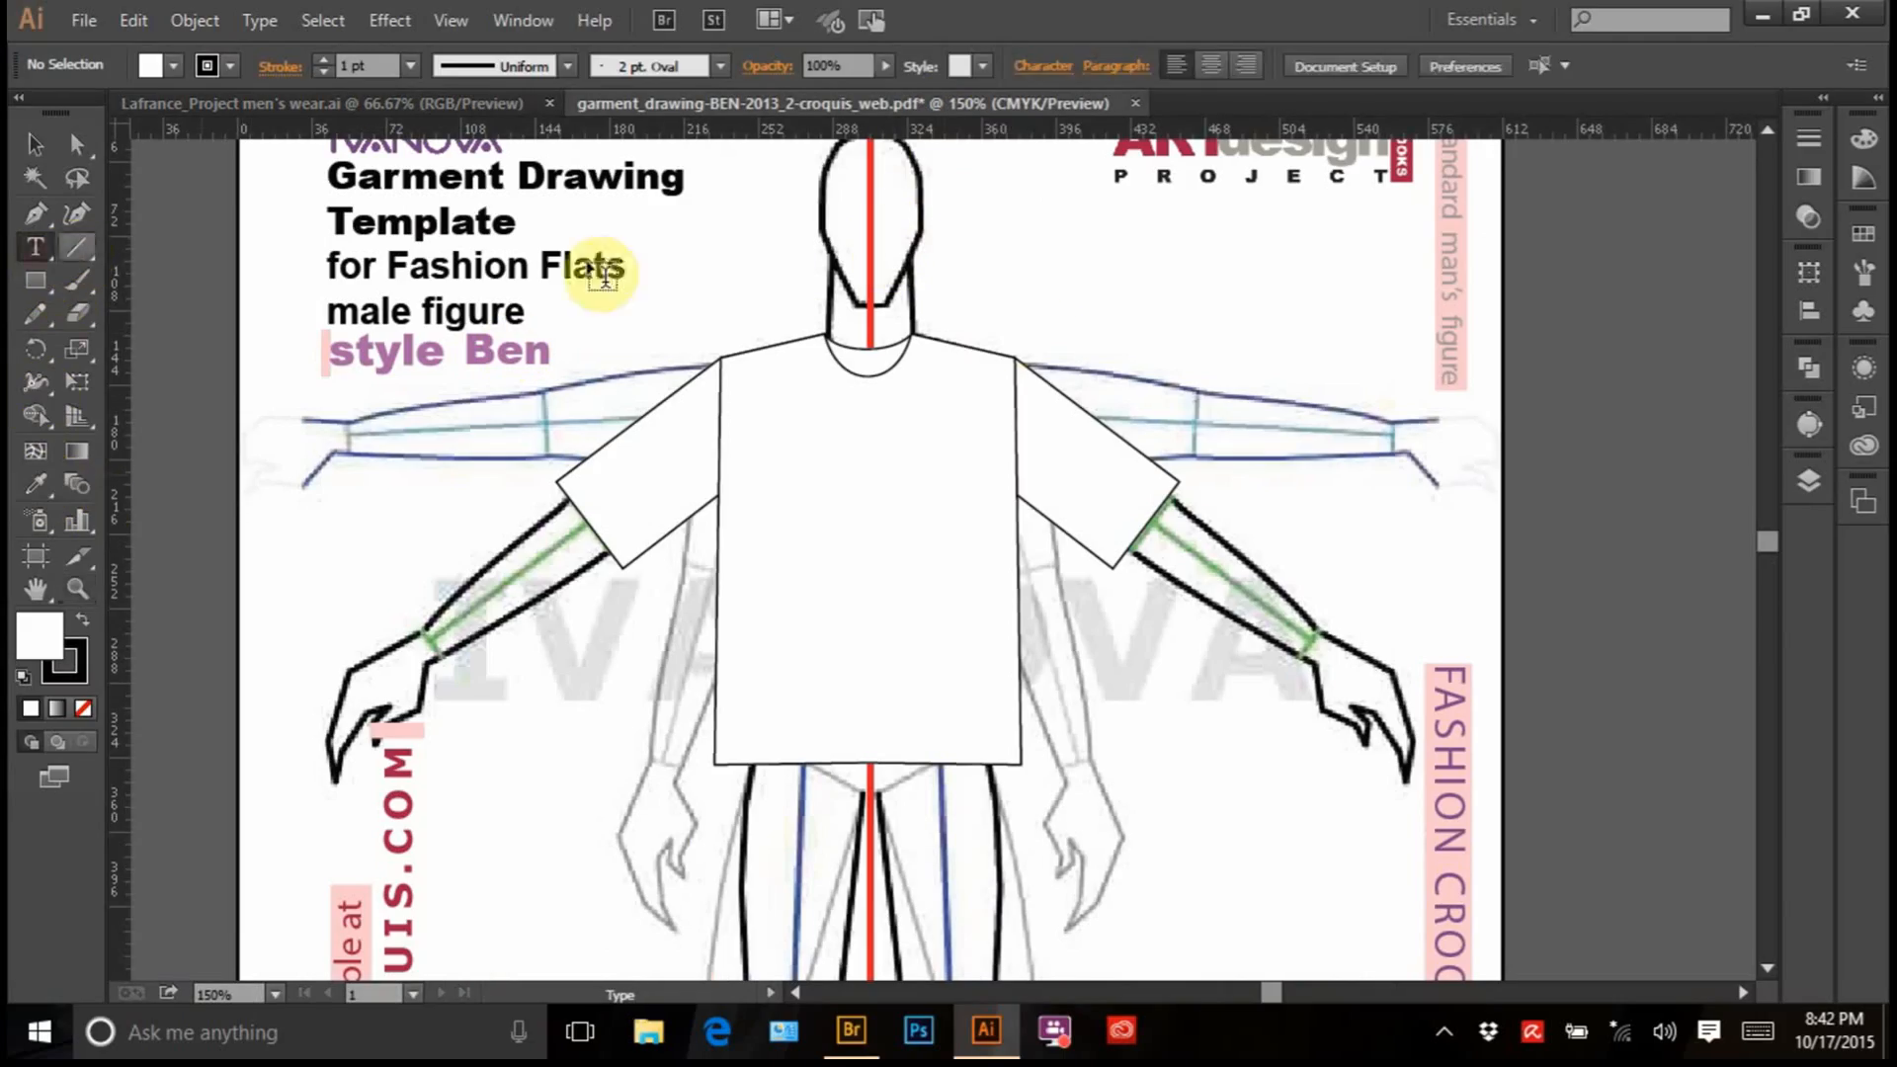
pyautogui.click(959, 235)
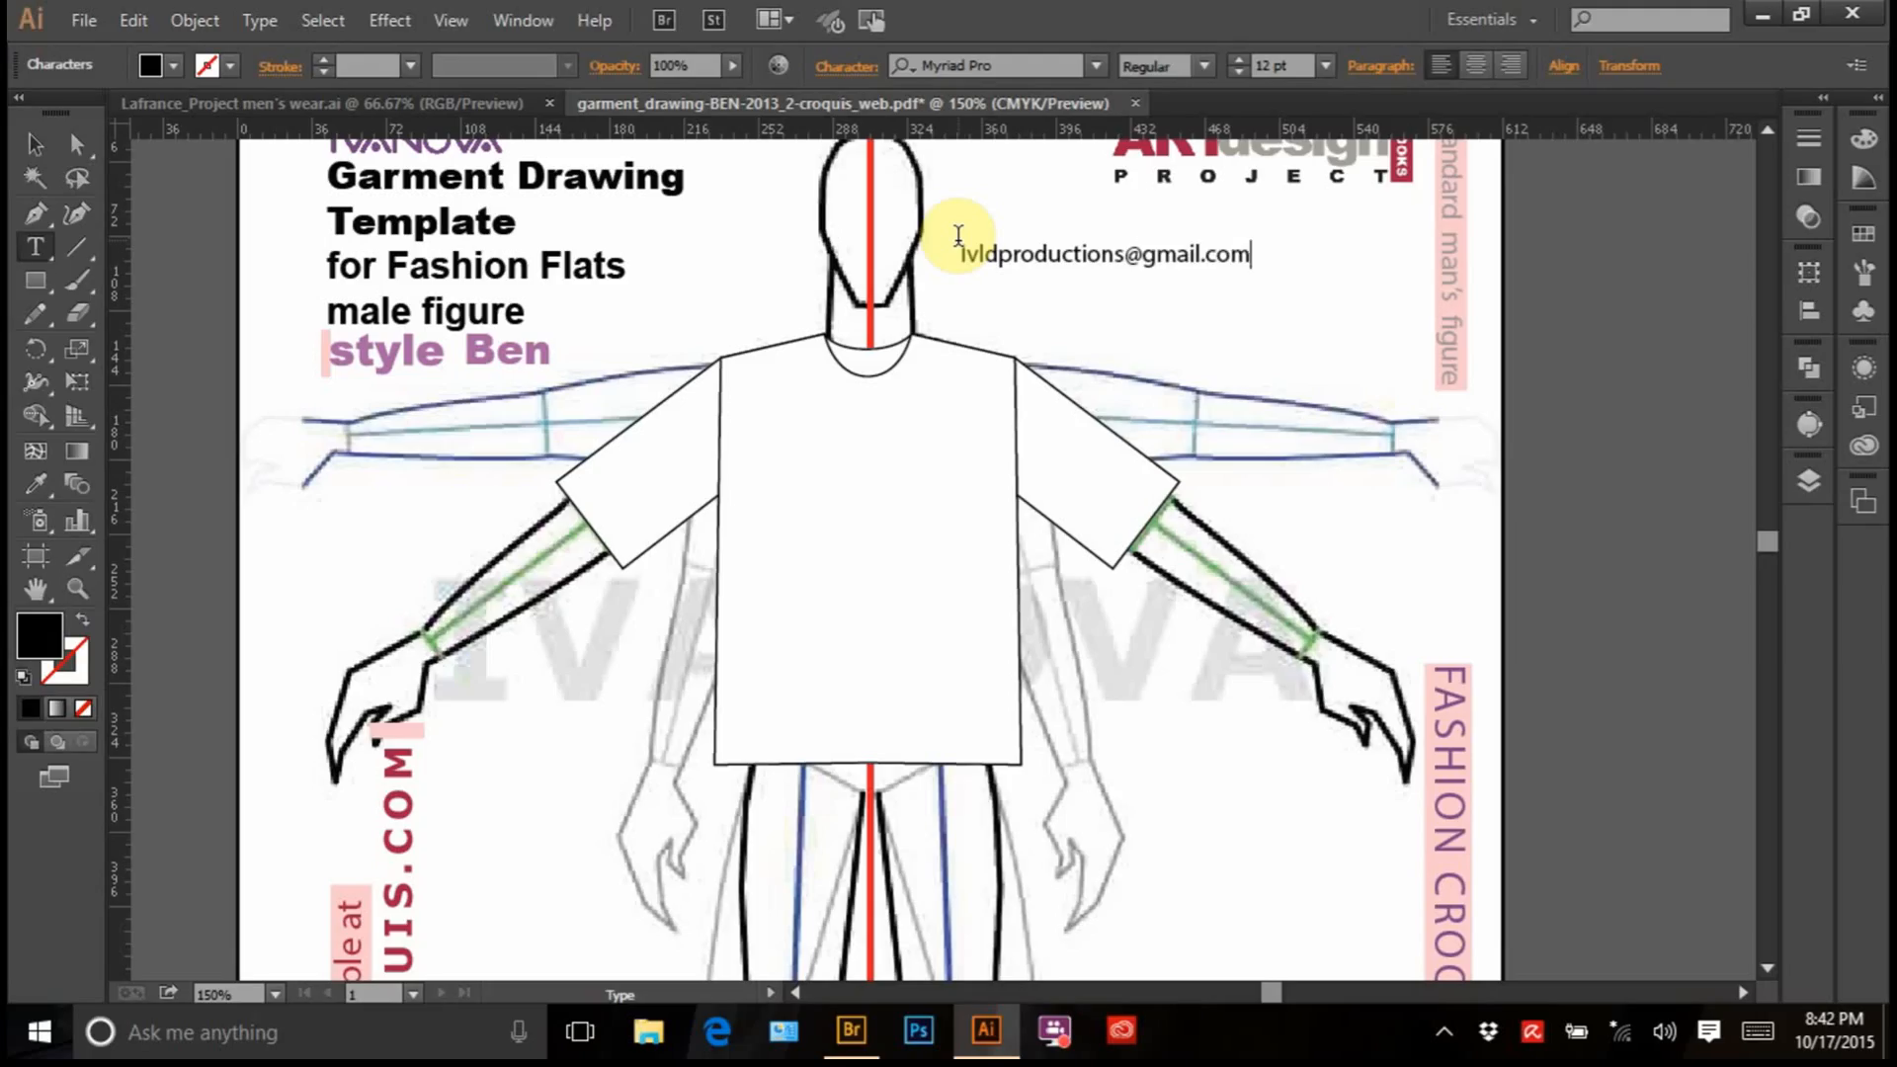
pyautogui.moveTo(954, 254); pyautogui.dragTo(1327, 245)
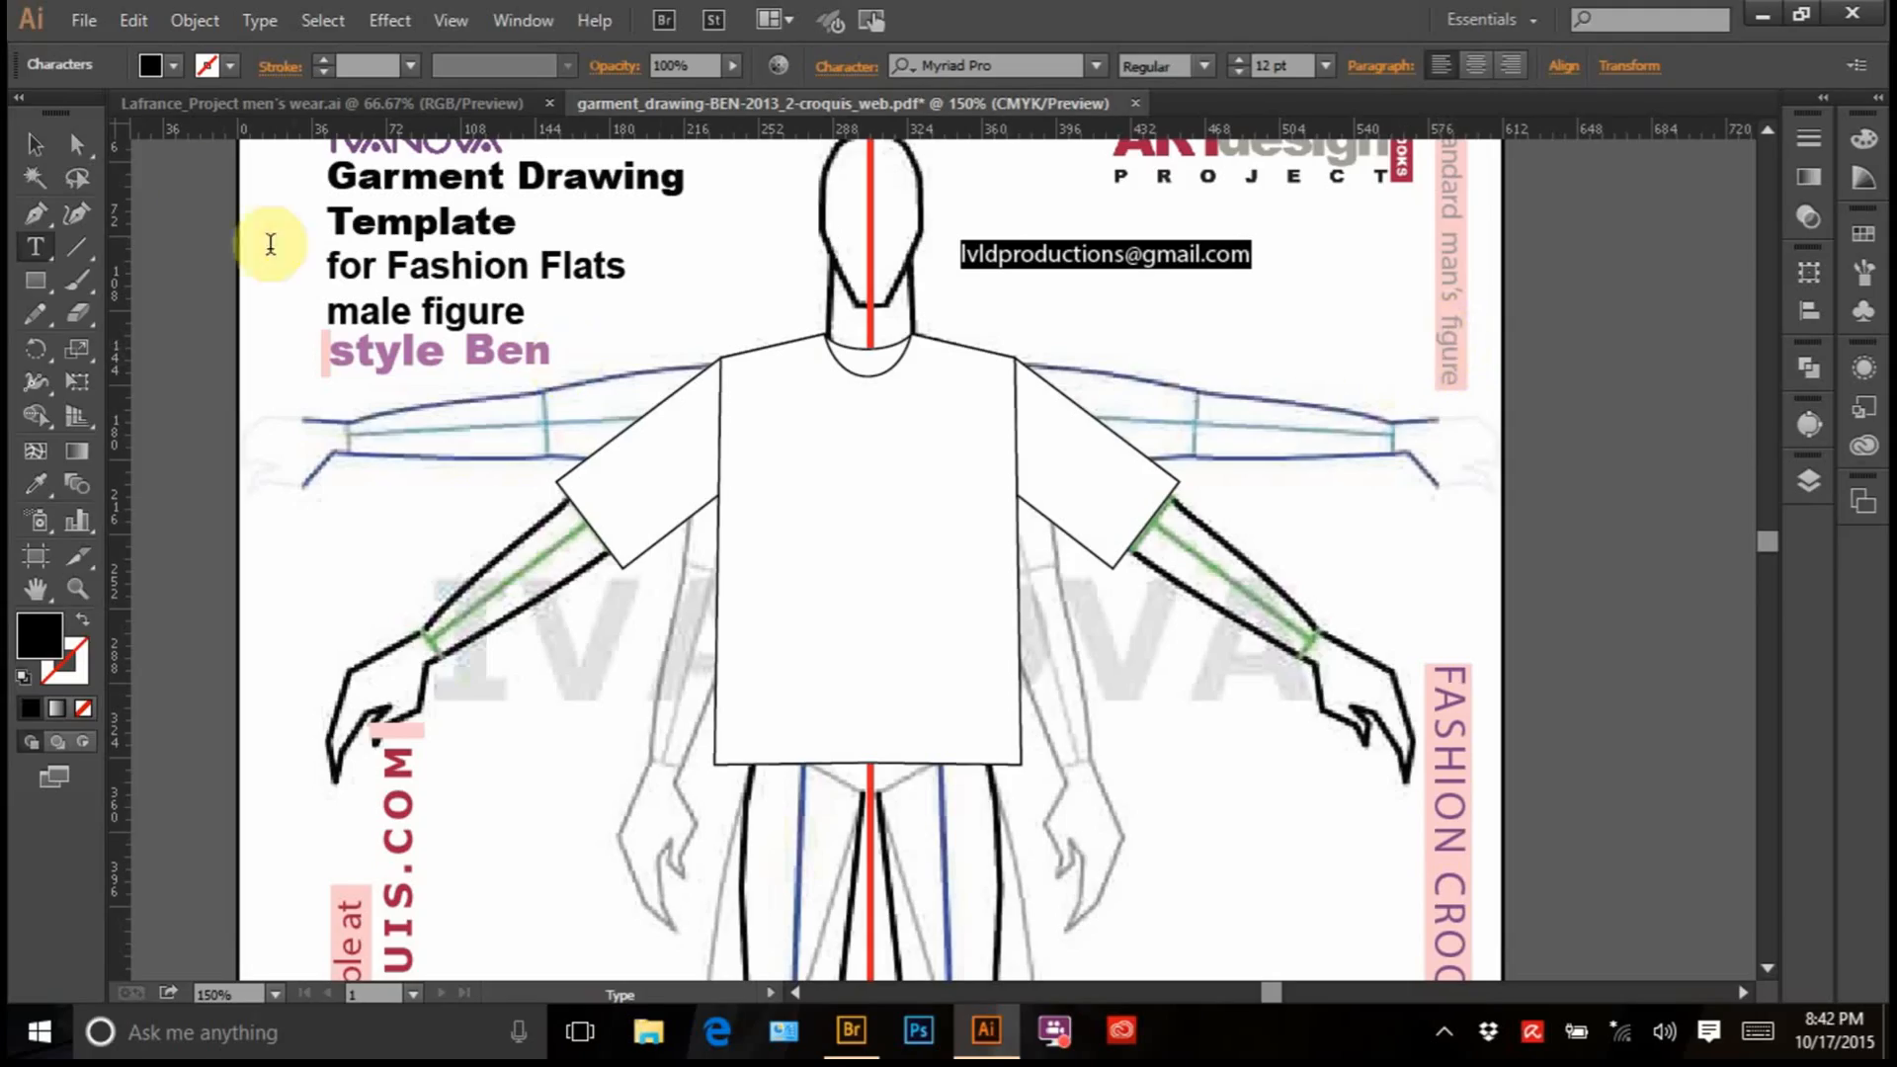
pyautogui.click(38, 145)
pyautogui.click(1230, 387)
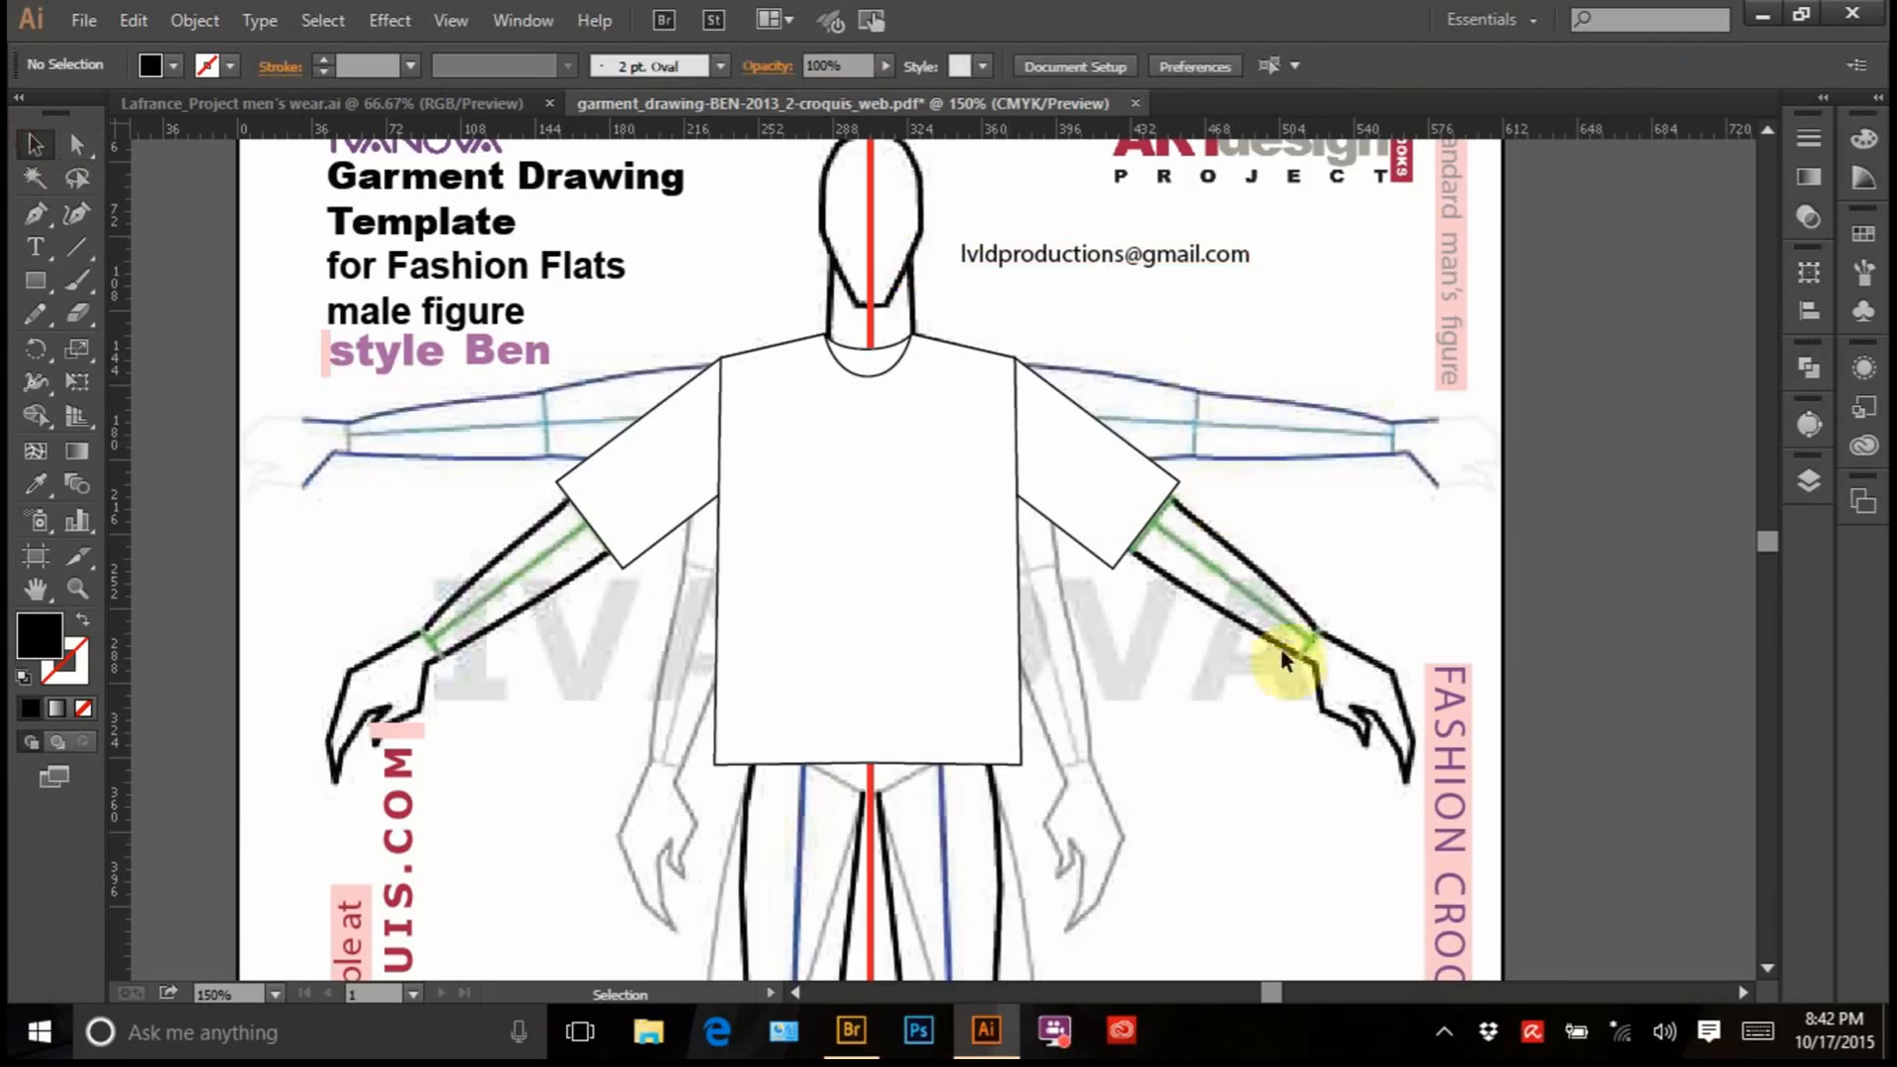
pyautogui.click(1444, 1032)
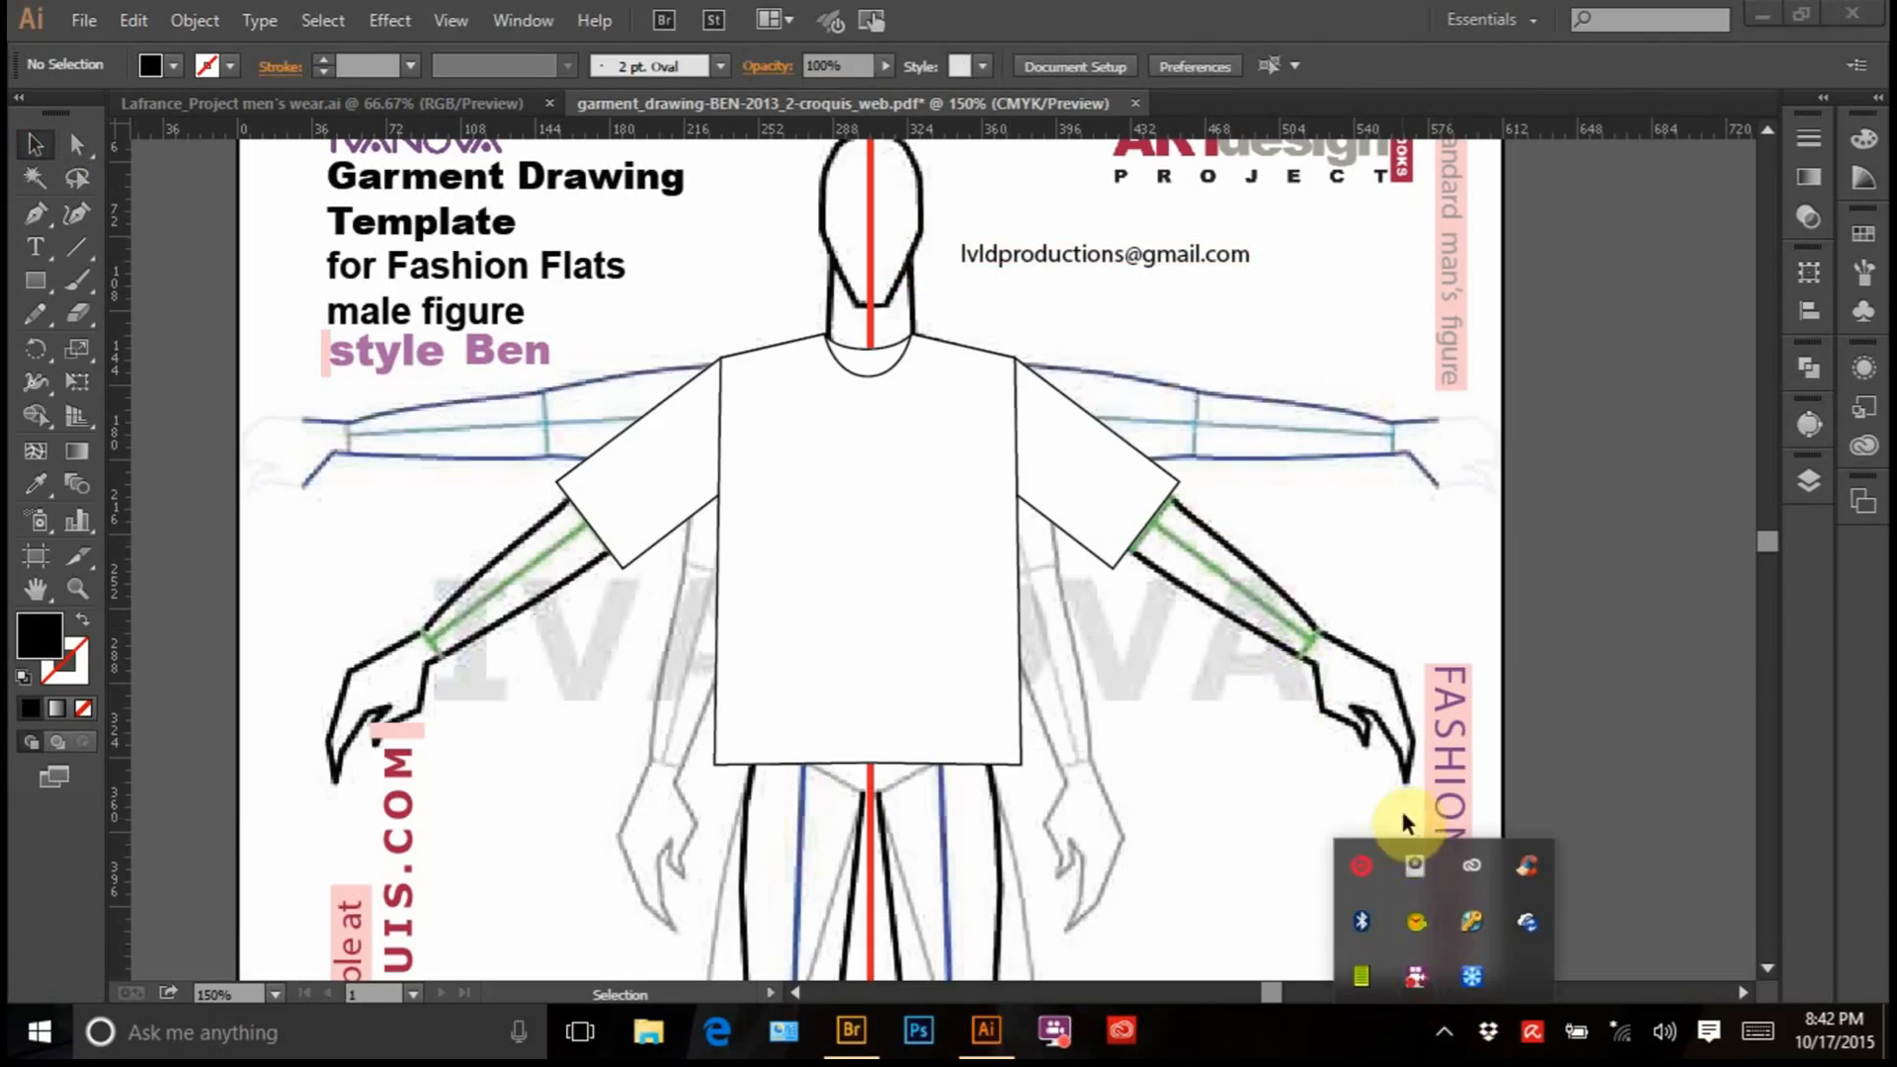